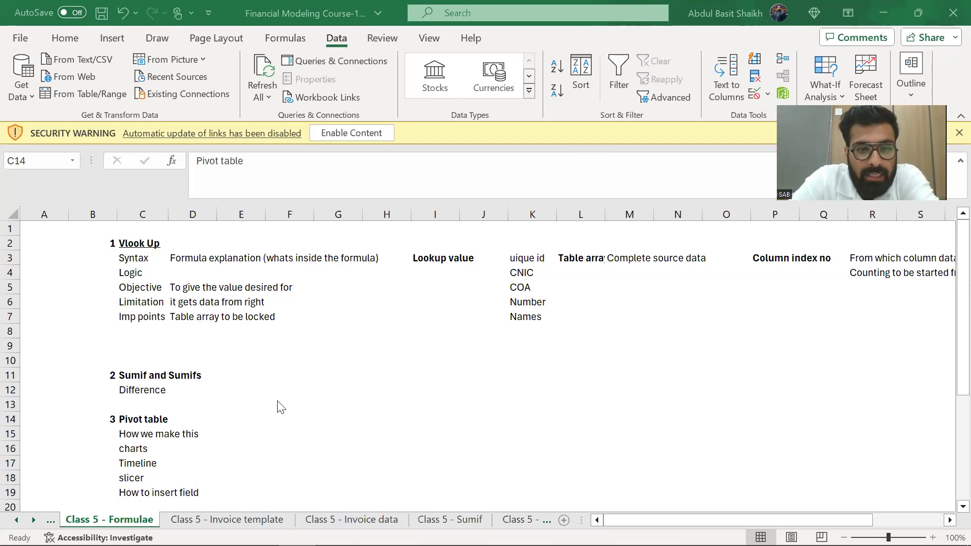
Look over the Class 4 Subtotal and Pettycash sheets, and return to the Class 5 - Formulae sheet.
key("Left")
key("Right")
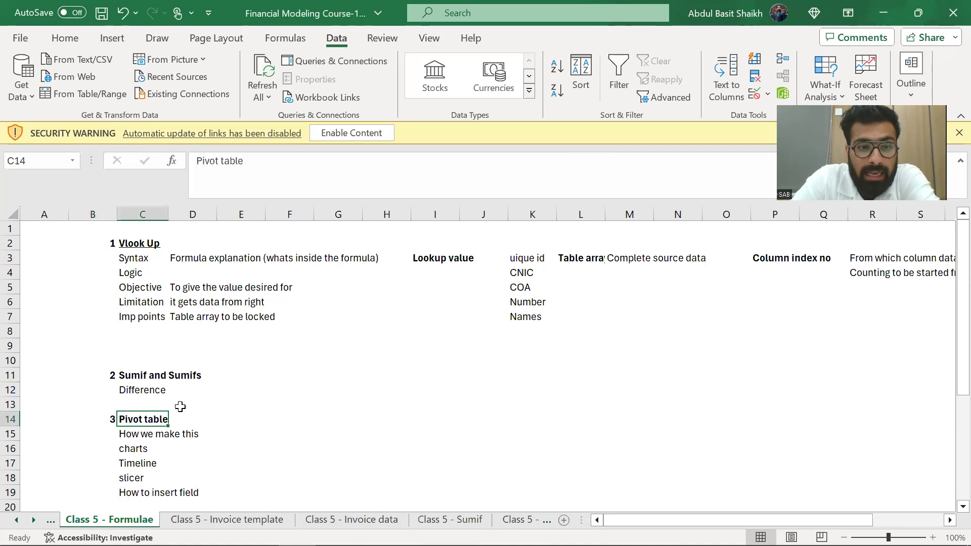
key("ctrl+Home")
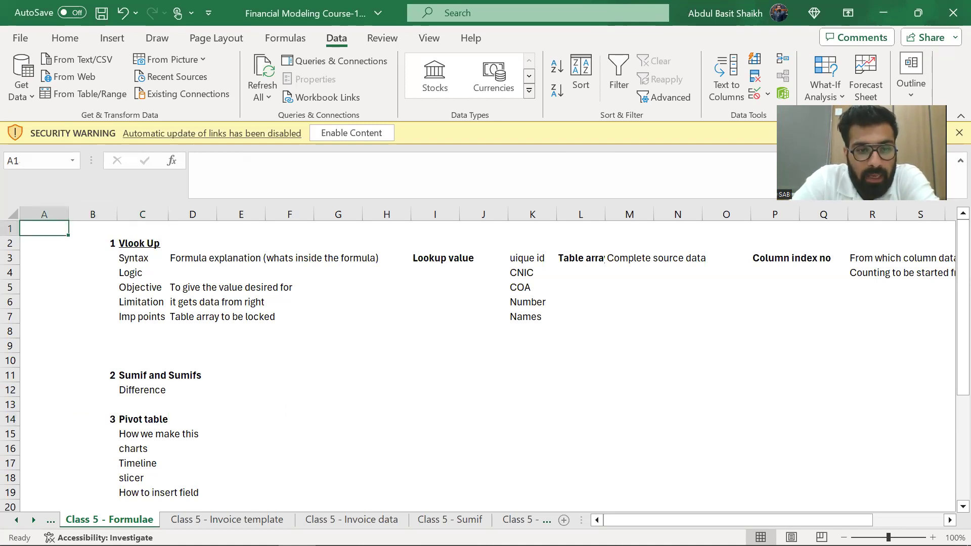
left_click(51, 519)
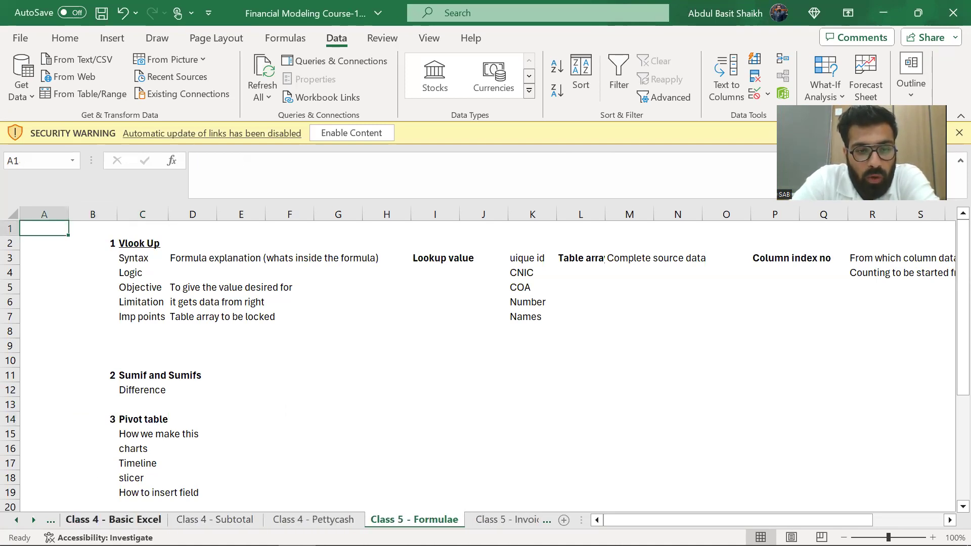
left_click(172, 520)
key("ctrl+Home")
scroll(236, 457, "up", 1, "ctrl")
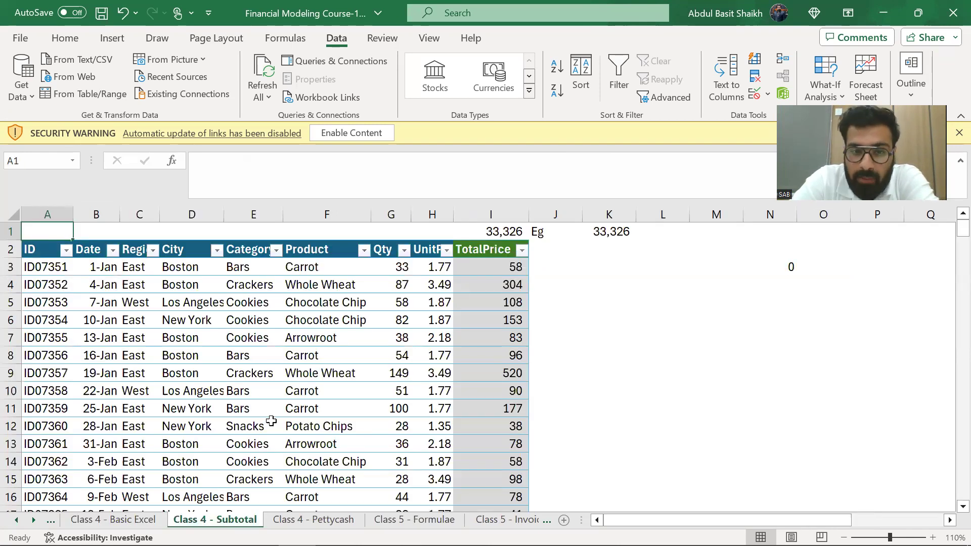
left_click(313, 519)
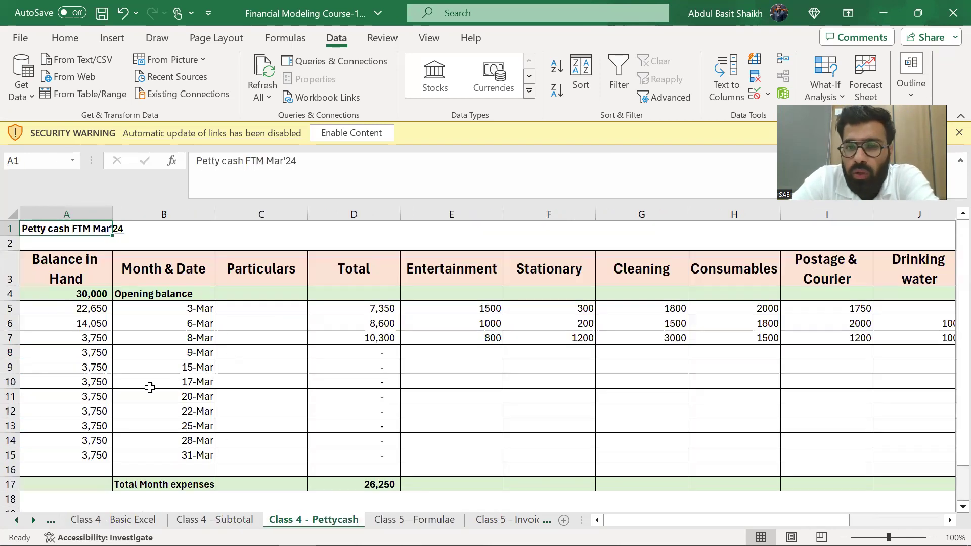
left_click(415, 519)
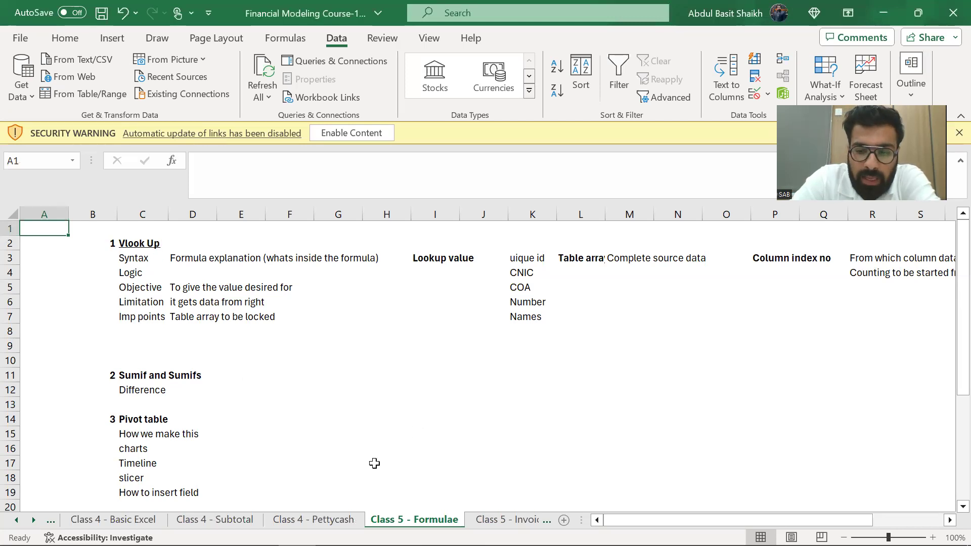
Go back through the earlier class sheets as far as Class 1 - Orientation -Raw data.
key("ctrl+Page_Up")
key("ctrl+Page_Up")
key("ctrl+Page_Up")
key("ctrl+Page_Up")
key("ctrl+Page_Up")
key("ctrl+Page_Up")
key("ctrl+Page_Up")
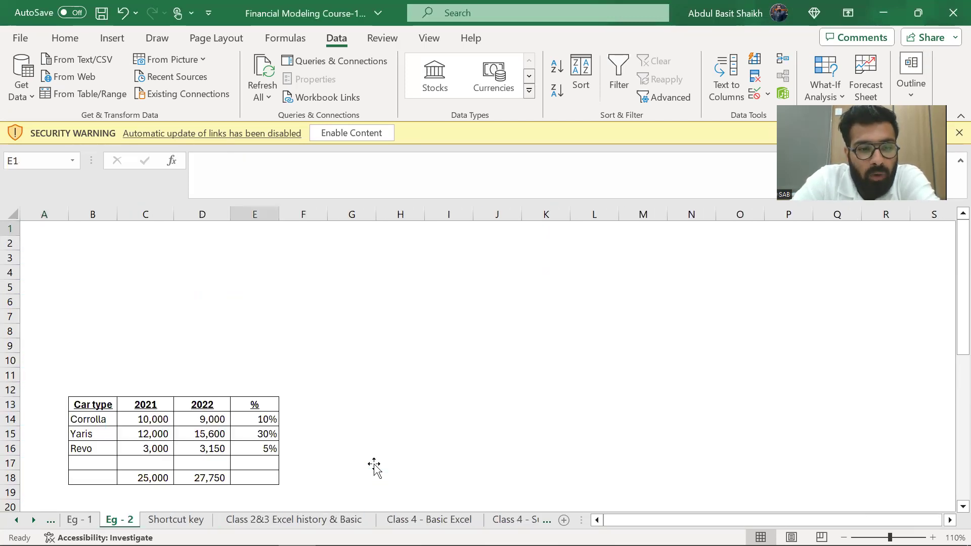
key("ctrl+Page_Up")
key("ctrl+Page_Up")
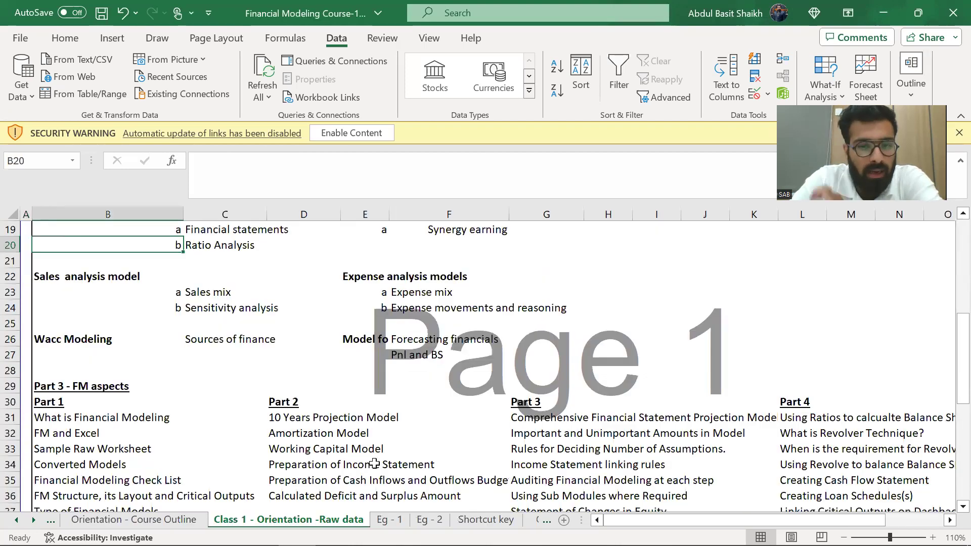
Review the Eg - 2, Shortcut key and Class 2&3 Excel history & Basic sheets, ending on Class 4 - Basic Excel.
key("ctrl+Page_Down")
key("ctrl+Page_Down")
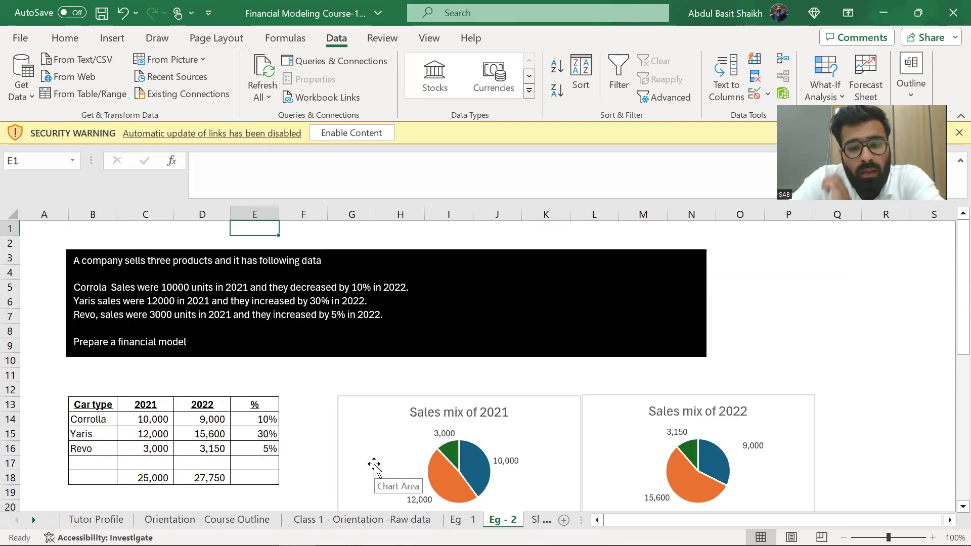
key("ctrl+Page_Down")
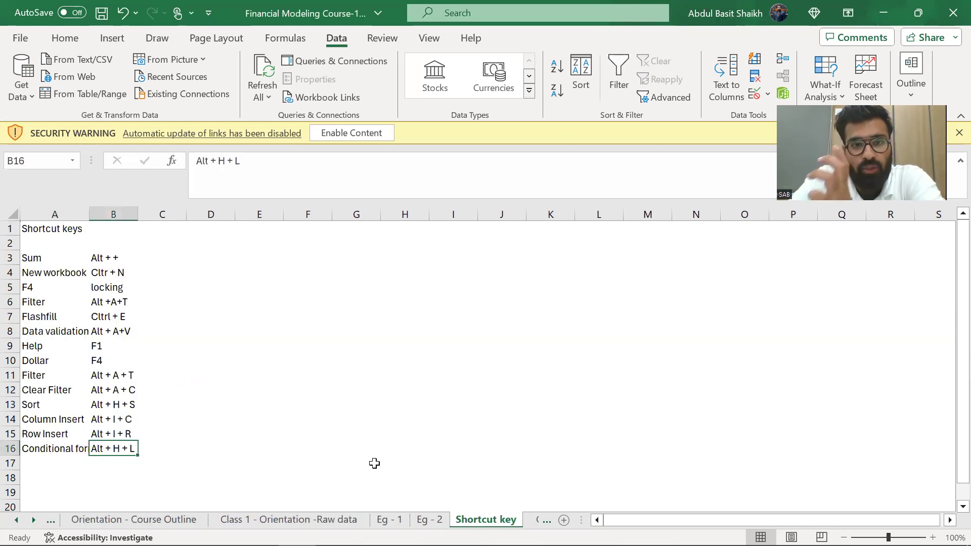
key("ctrl+Page_Down")
key("ctrl+Page_Down")
key("ctrl+Page_Up")
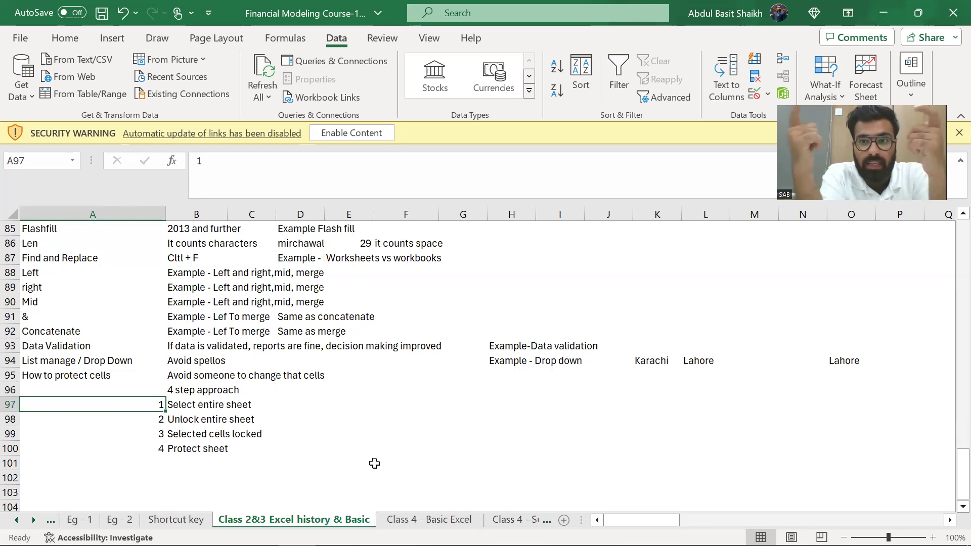
key("ctrl+Page_Down")
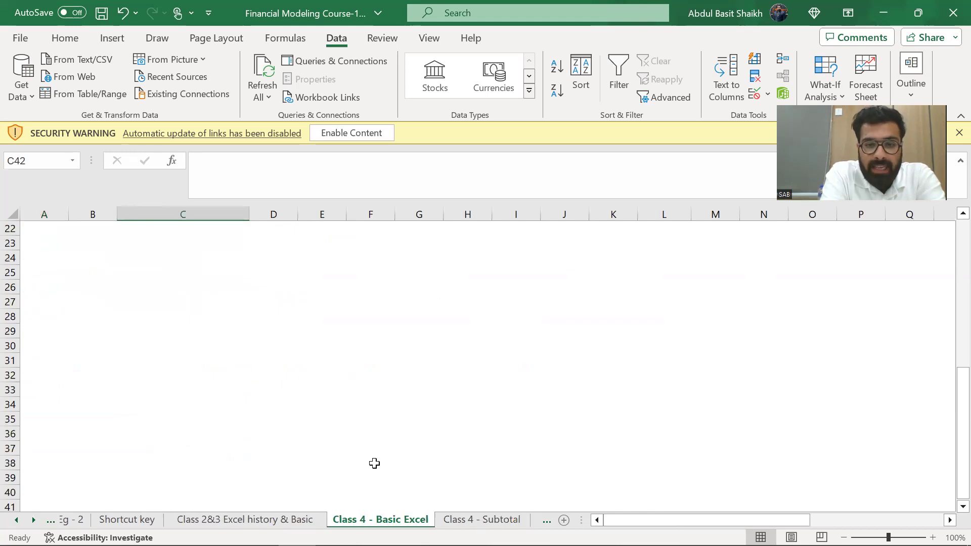
Look over the Class 5 Sumif and Invoice data sheets, and return to the Class 5 - Formulae outline.
key("ctrl+Page_Down")
key("ctrl+Page_Down")
key("ctrl+Page_Down")
key("ctrl+Page_Down")
key("ctrl+Page_Down")
key("ctrl+Page_Down")
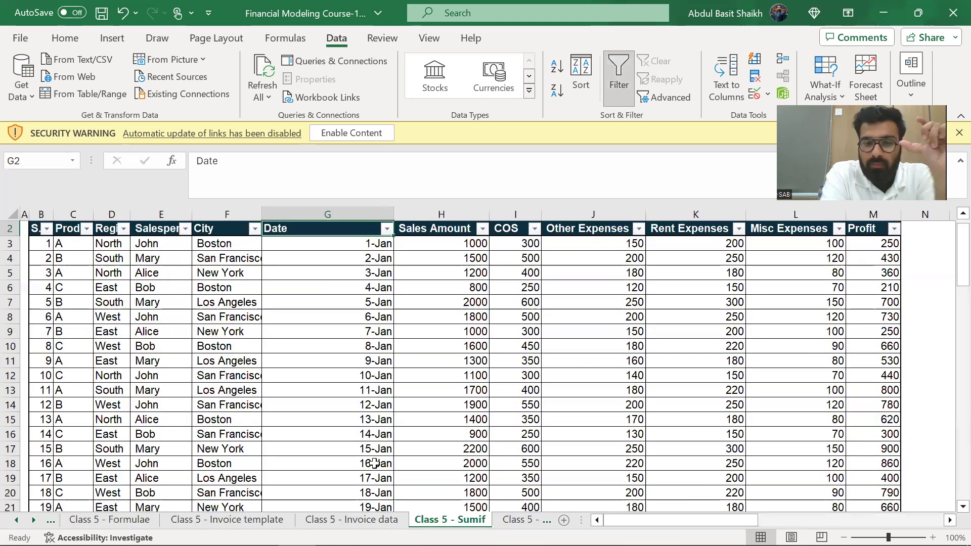
key("ctrl+Page_Up")
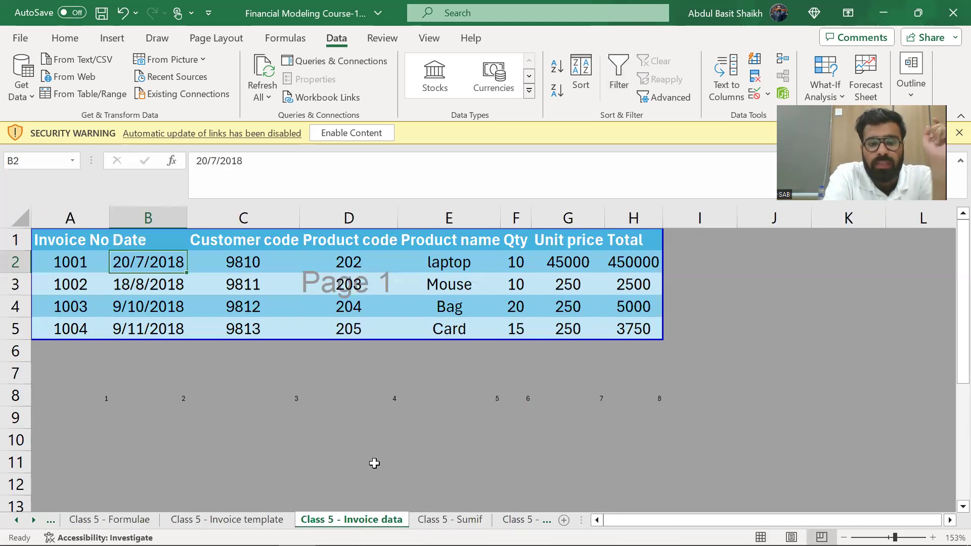
key("ctrl+Page_Up")
key("ctrl+Page_Up")
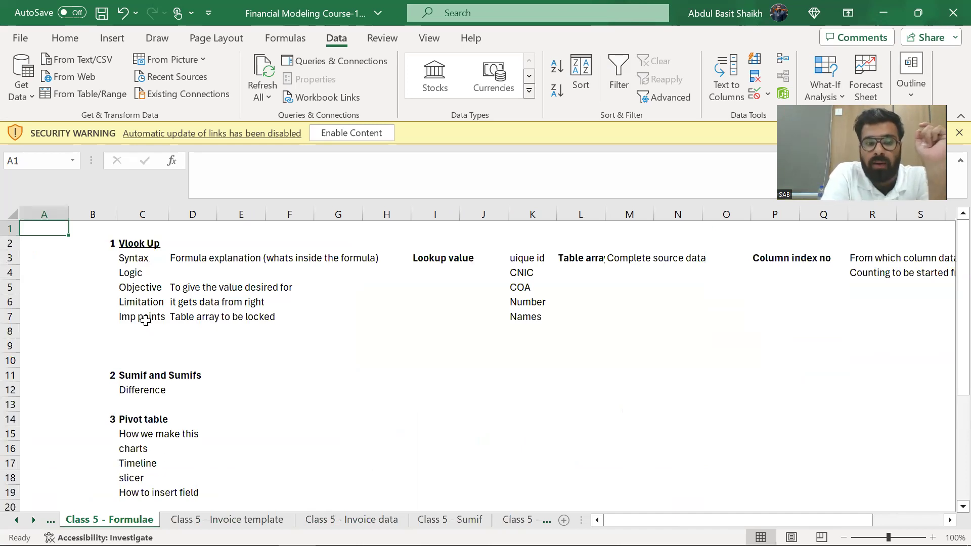
Delete two of the blank rows above the Sumif and Sumifs heading.
left_click(140, 356)
key("shift+space")
key("shift+Up")
key("shift+Up")
key("shift+Down")
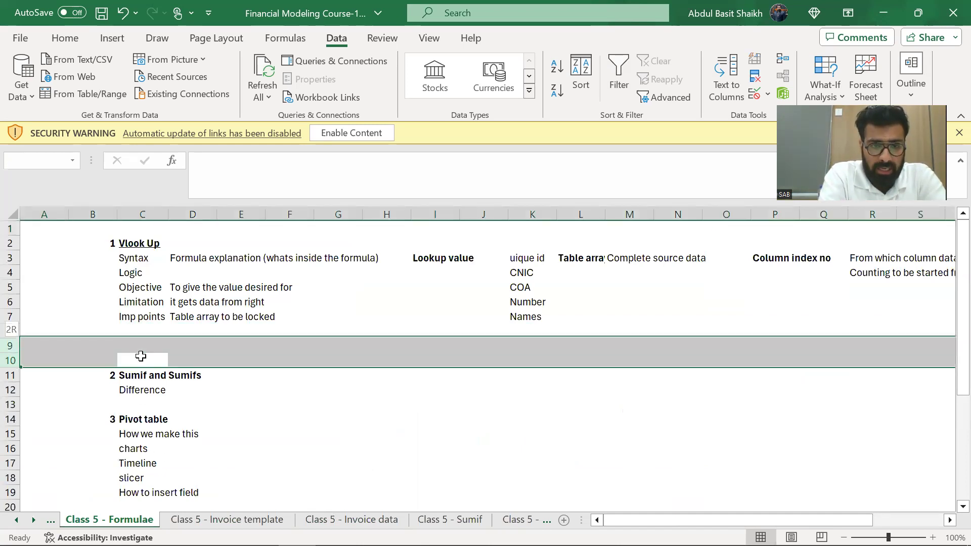
left_click(141, 357)
key("shift+space")
key("shift+Up")
key("ctrl+minus")
left_click(141, 357)
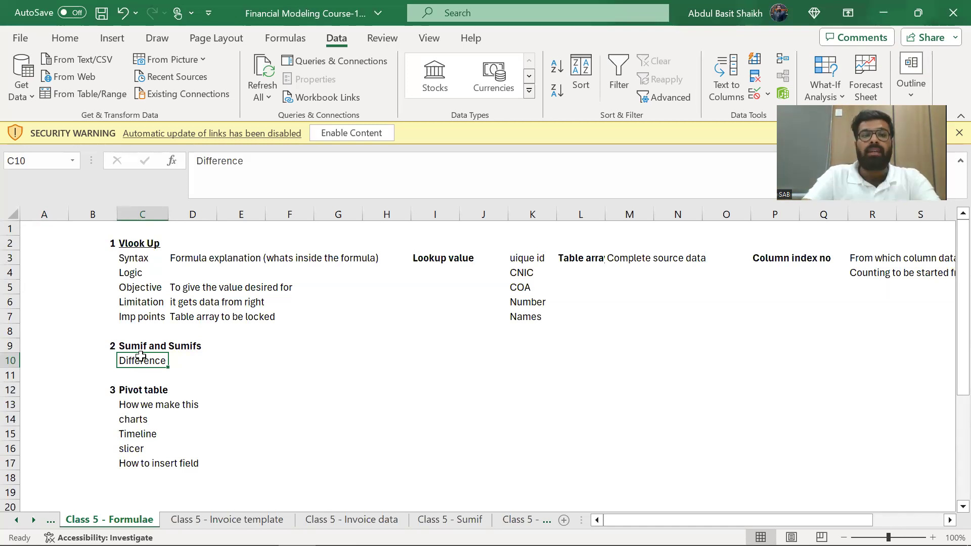
Review the lesson outline by highlighting its blocks of rows, from the Vlook Up section through the Pivot table section.
key("Up")
key("Up")
key("Up")
key("Up")
key("Up")
key("Up")
key("Up")
key("Up")
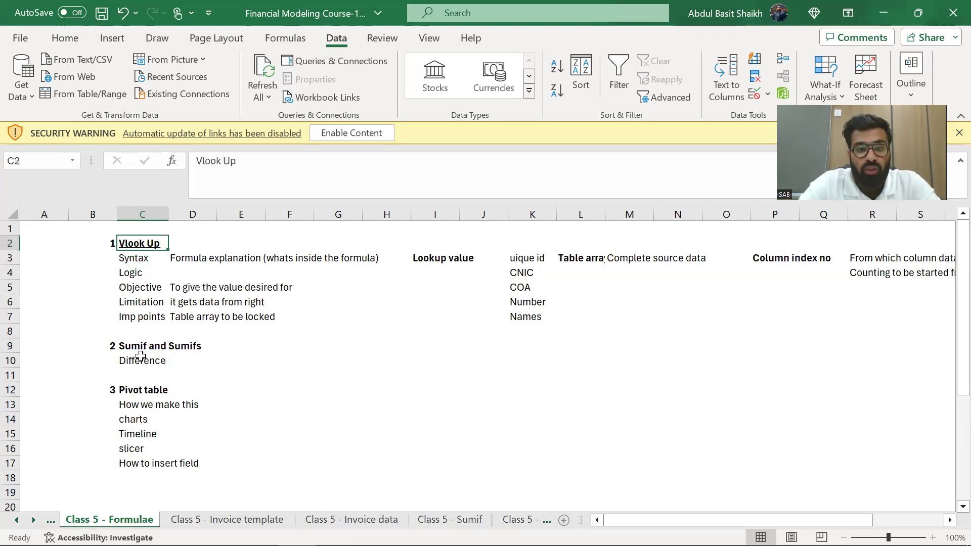
key("shift+space")
key("shift+Down")
key("shift+Down")
key("shift+Down")
key("shift+Down")
key("shift+Down")
key("Down")
key("Down")
key("Down")
key("Down")
key("Down")
key("Down")
key("Down")
key("Down")
key("shift+Up")
key("shift+space")
key("Down")
key("Down")
key("Down")
key("Up")
key("shift+space")
key("shift+Down")
key("shift+Down")
key("shift+Down")
key("shift+Down")
key("shift+Down")
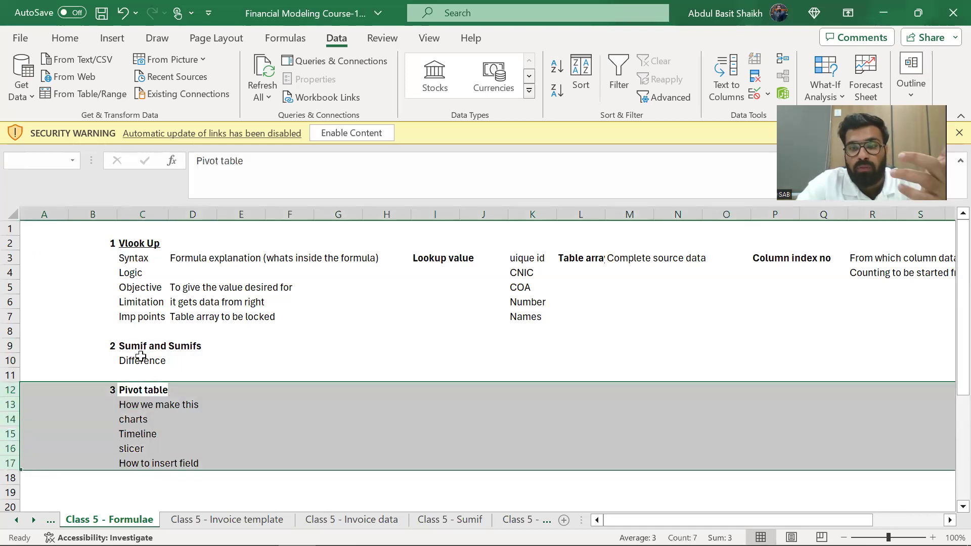
Read through the Vlook Up topics row by row, from Syntax to Imp points.
key("Up")
key("Up")
key("Up")
key("Up")
key("Up")
key("Up")
key("Up")
key("Up")
key("Up")
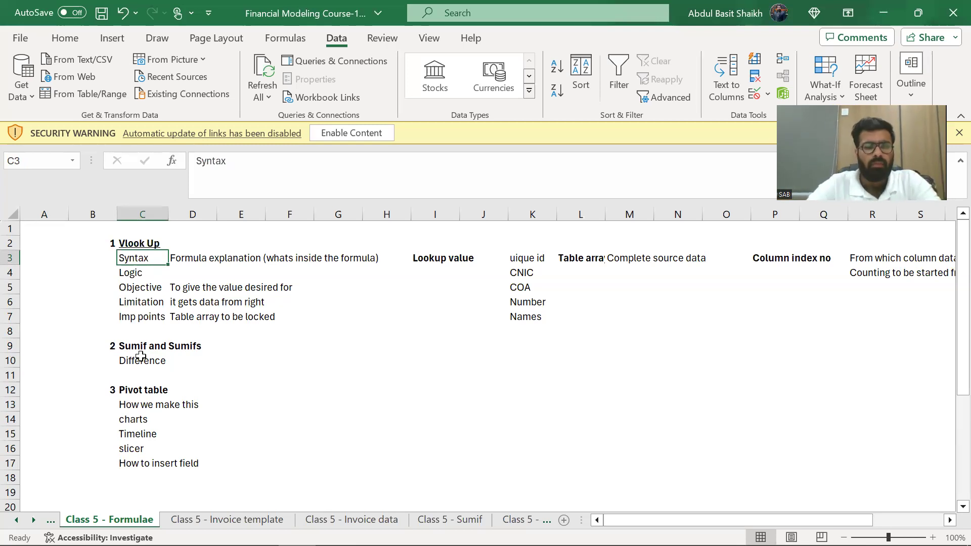
key("Down")
key("Down")
key("Down")
key("Down")
key("Down")
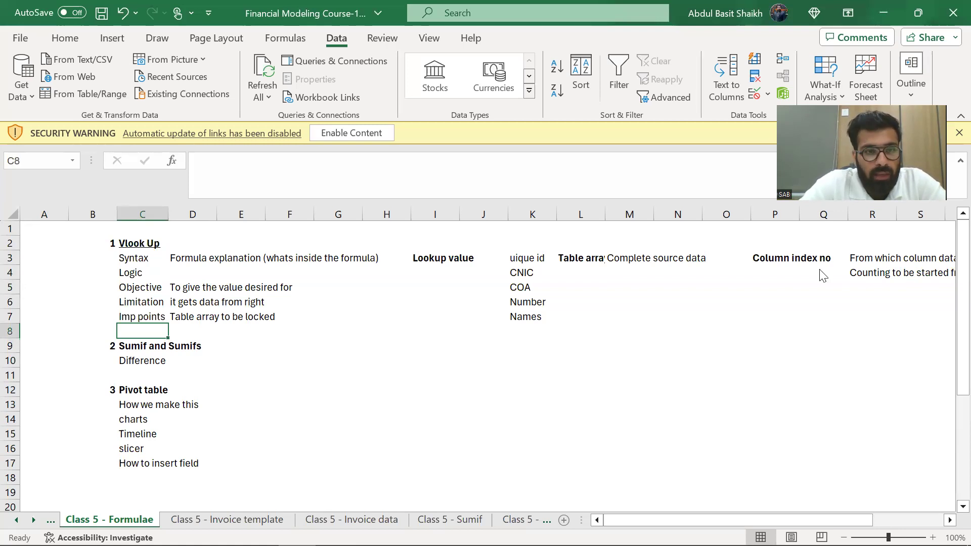
key("Down")
key("Down")
key("Down")
key("Down")
key("Down")
key("Down")
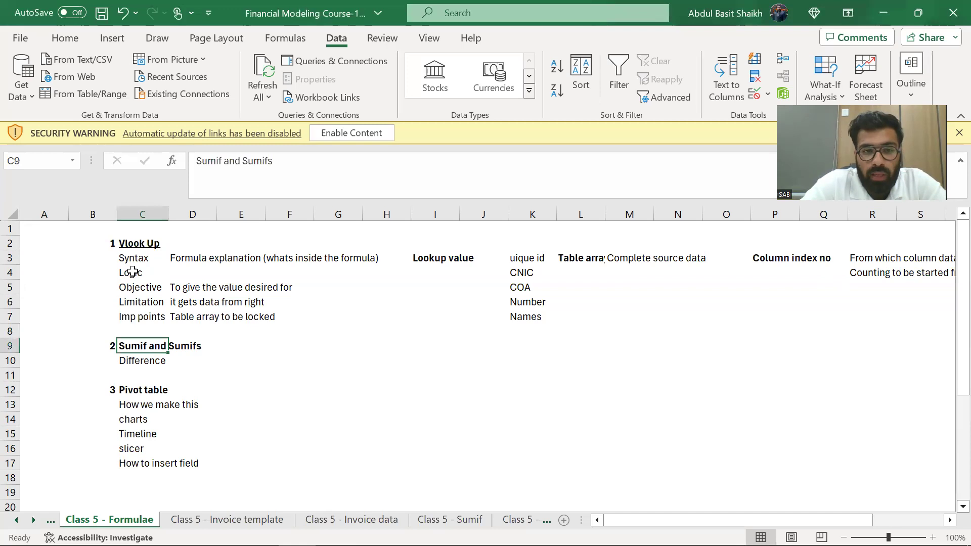
key("Down")
key("Down")
key("Down")
key("Down")
key("Down")
key("Down")
key("Down")
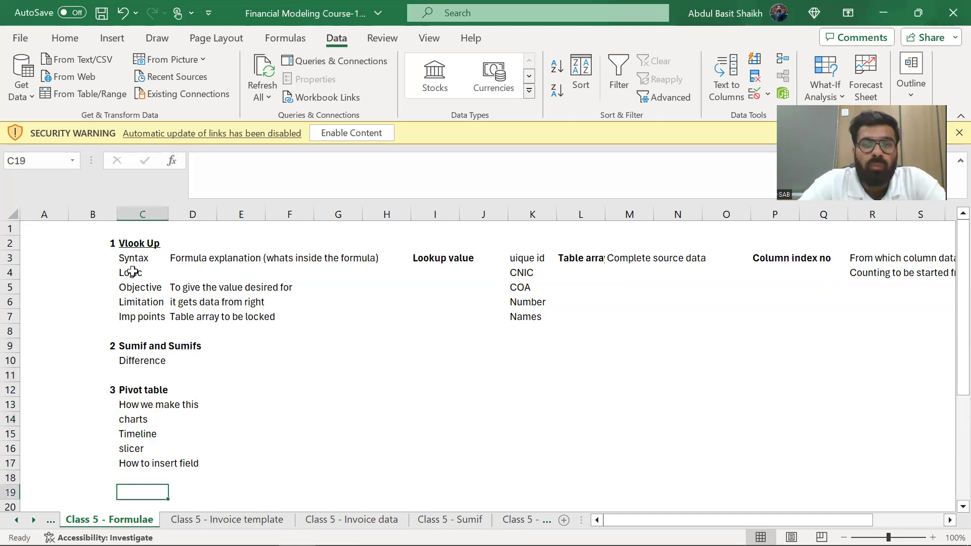
scroll(132, 271, "down", 1)
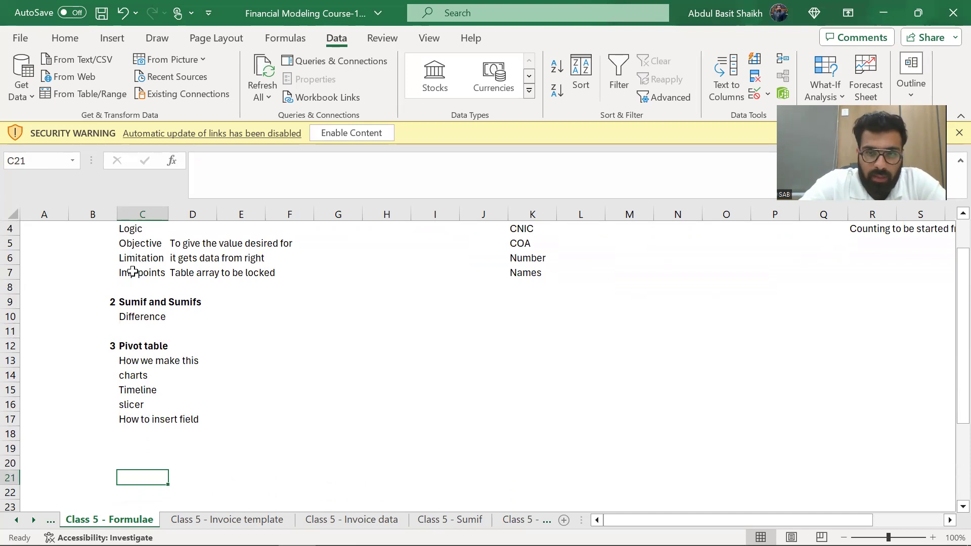
Examine the Syntax, Logic and Objective notes in the Vlook Up section.
key("Page_Up")
key("Right")
key("Up")
key("Right")
key("Down")
key("Down")
key("Left")
key("Down")
key("Left")
key("Up")
key("Down")
key("Down")
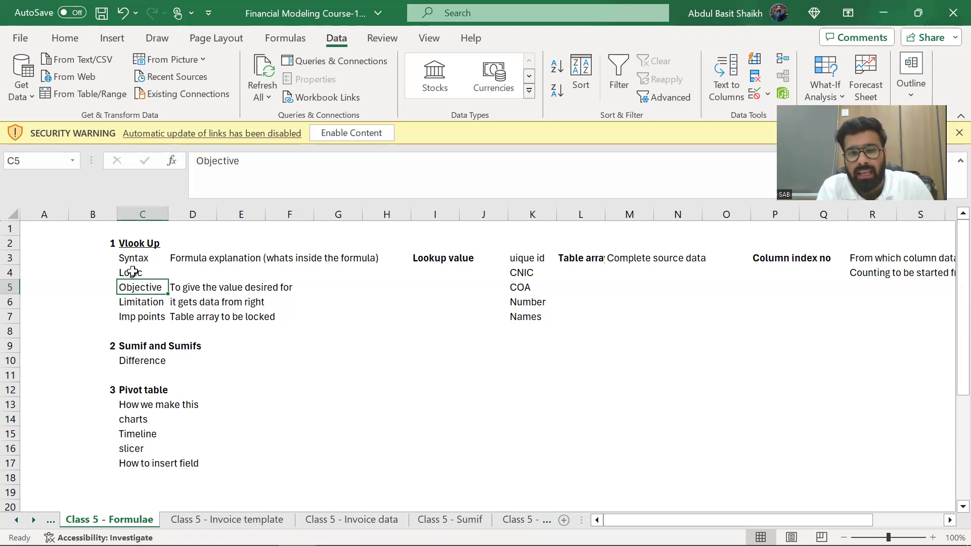
Try a VLOOKUP formula in cell C21 with E19, F18 and G18 as sample arguments, and discard it.
key("Down")
key("Down")
key("Down")
key("Down")
key("Down")
key("Down")
key("Down")
key("Down")
key("Down")
key("Down")
key("Down")
key("Down")
key("Down")
key("Down")
key("Down")
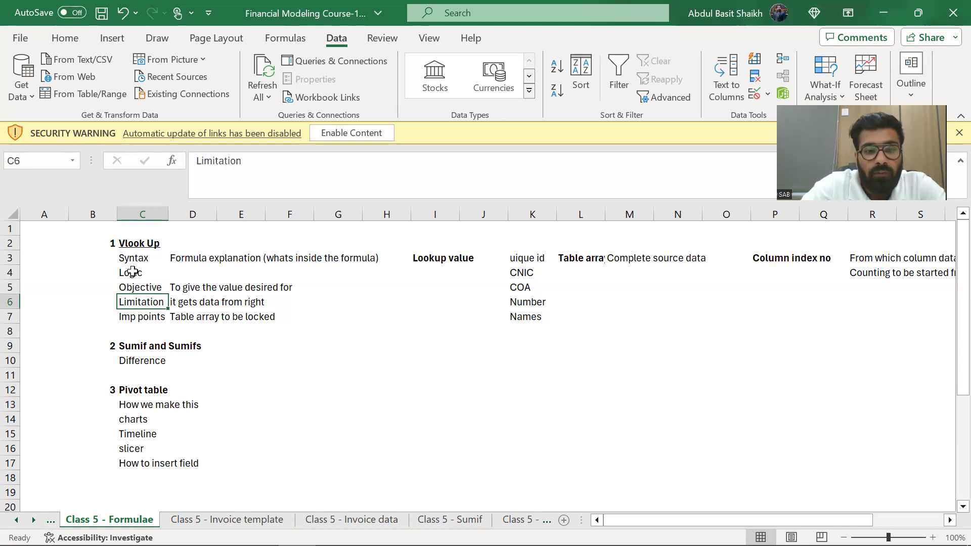
key("Down")
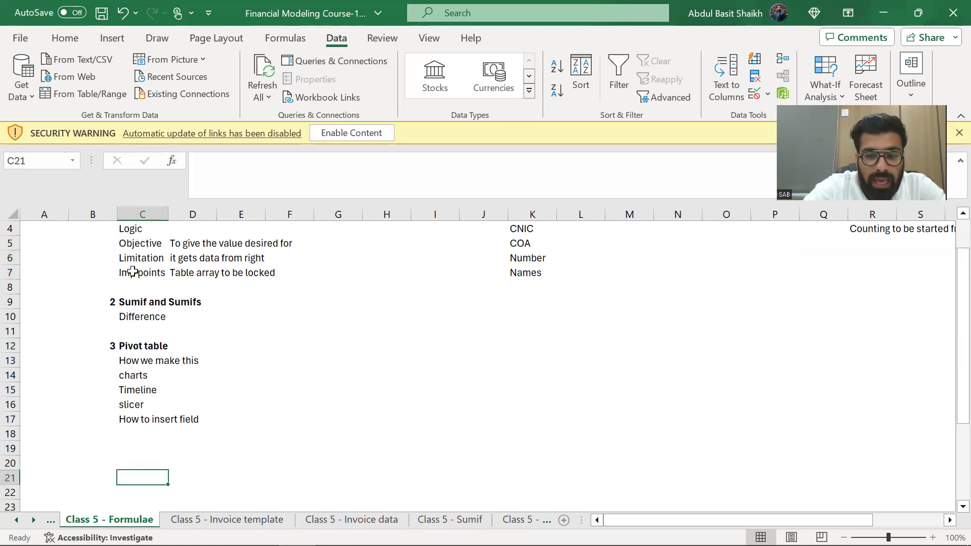
type("=vloo")
key("Tab")
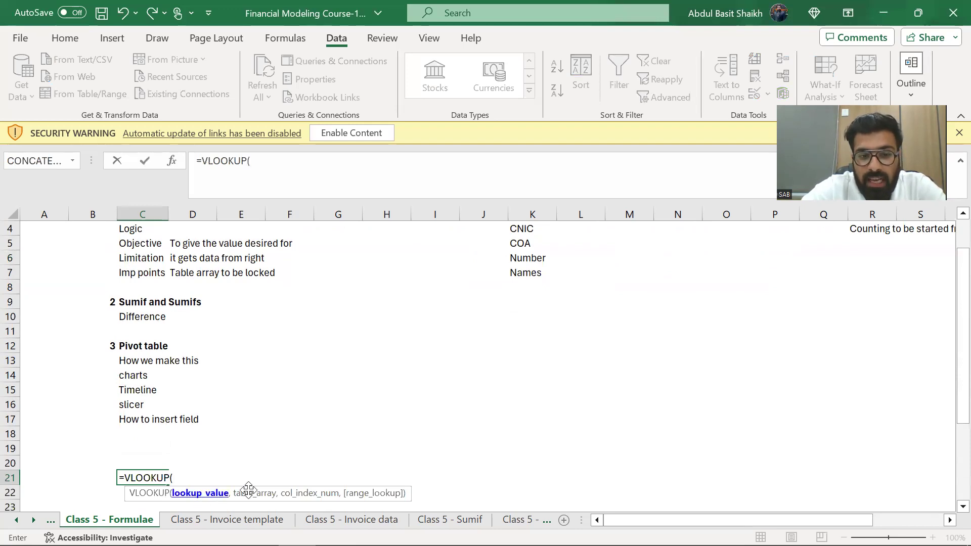
left_click(256, 450)
type(",")
left_click(297, 435)
type(",,")
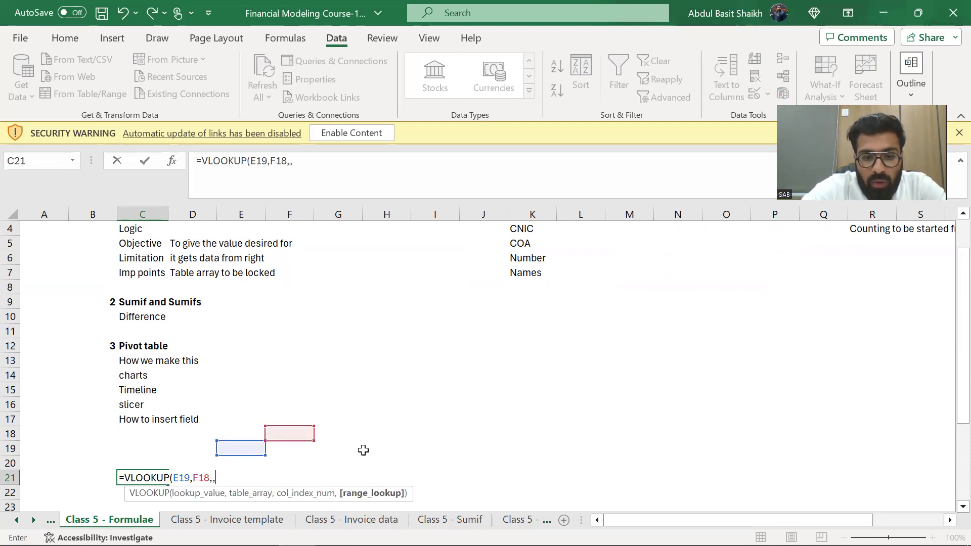
left_click(349, 436)
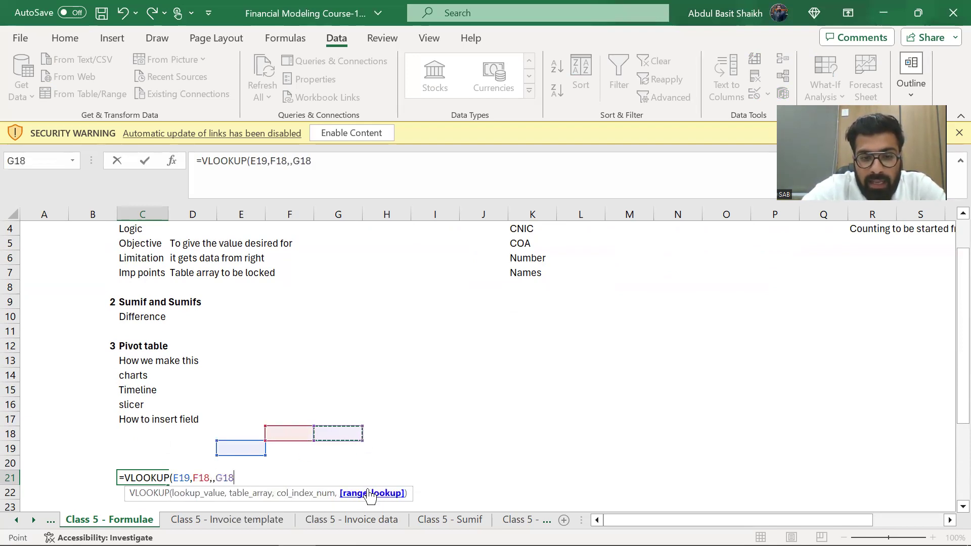
key("Escape")
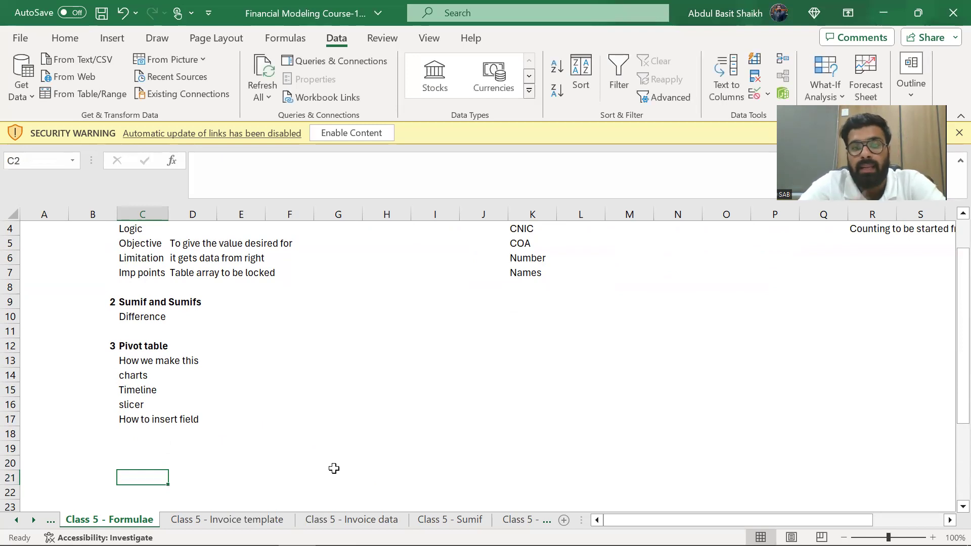
key("Page_Up")
key("Right")
key("Right")
key("Right")
key("Right")
key("Down")
key("Right")
key("Right")
key("Right")
key("Left")
key("Left")
key("Left")
key("Left")
key("Left")
key("Left")
key("Left")
key("Left")
Start a VLOOKUP formula in cell F9 to examine its argument list, and discard it.
key("Right")
key("Down")
key("Right")
key("Down")
key("Right")
key("Down")
key("Right")
key("Down")
key("Down")
key("Down")
type("=vlook")
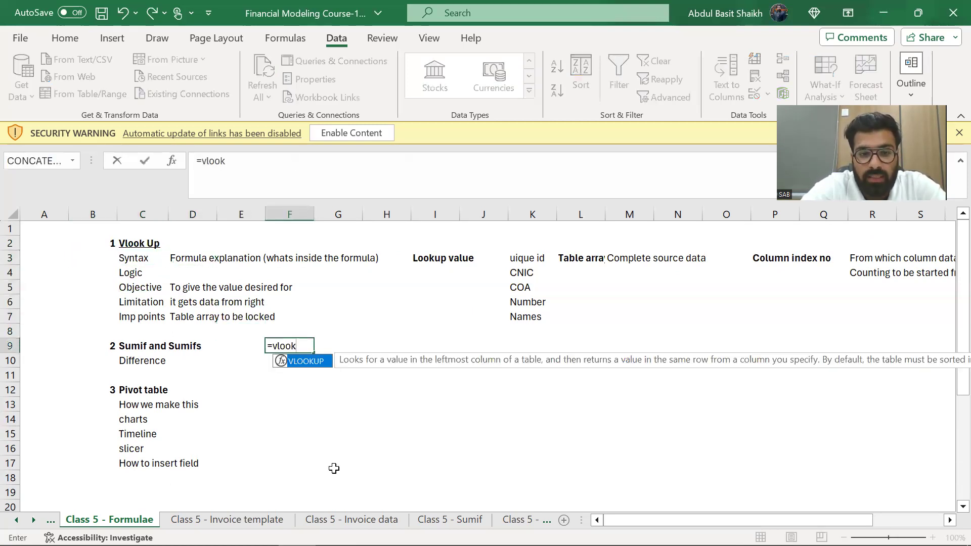
key("Tab")
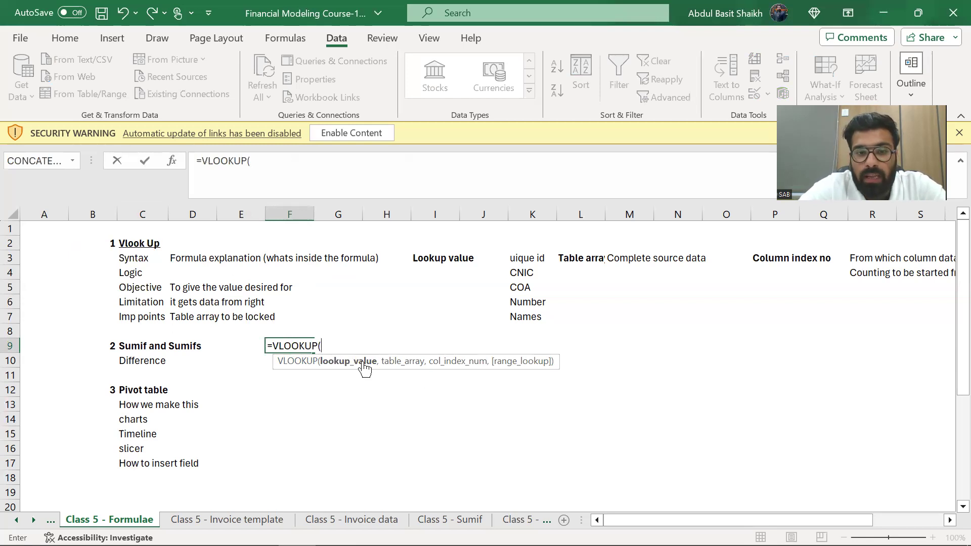
key("Escape")
Point out the unique id note beside Lookup value and widen column L to fit its Table array heading.
left_click(565, 272)
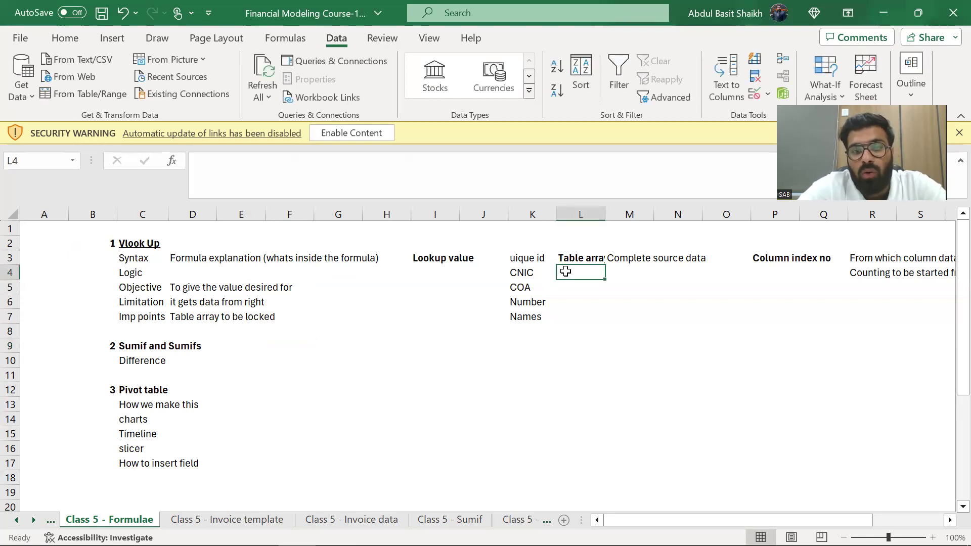
key("Left")
key("Up")
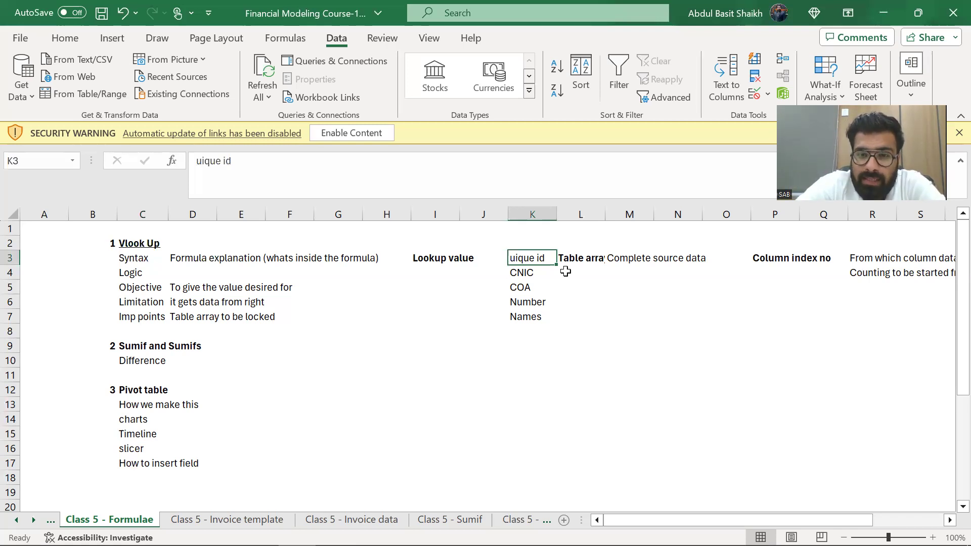
left_click_drag(606, 217, 612, 217)
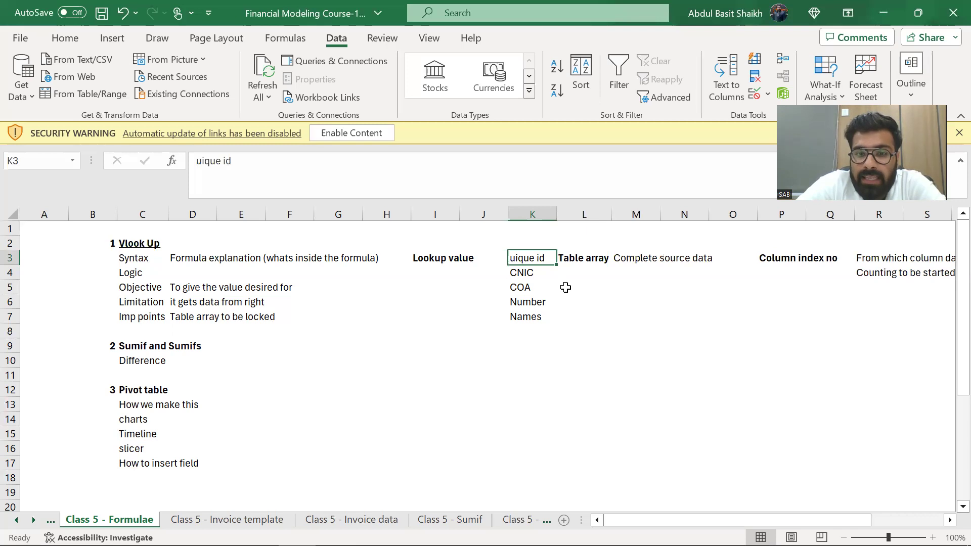
Examine the Table array, Column index no and True/False argument notes in the Vlook Up section.
scroll(555, 281, "right", 1)
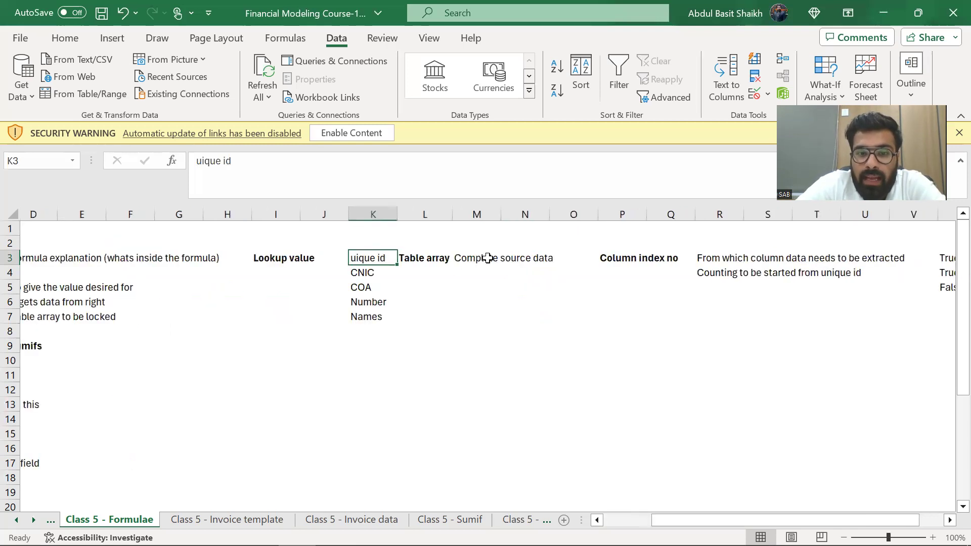
left_click(487, 258)
left_click(402, 260)
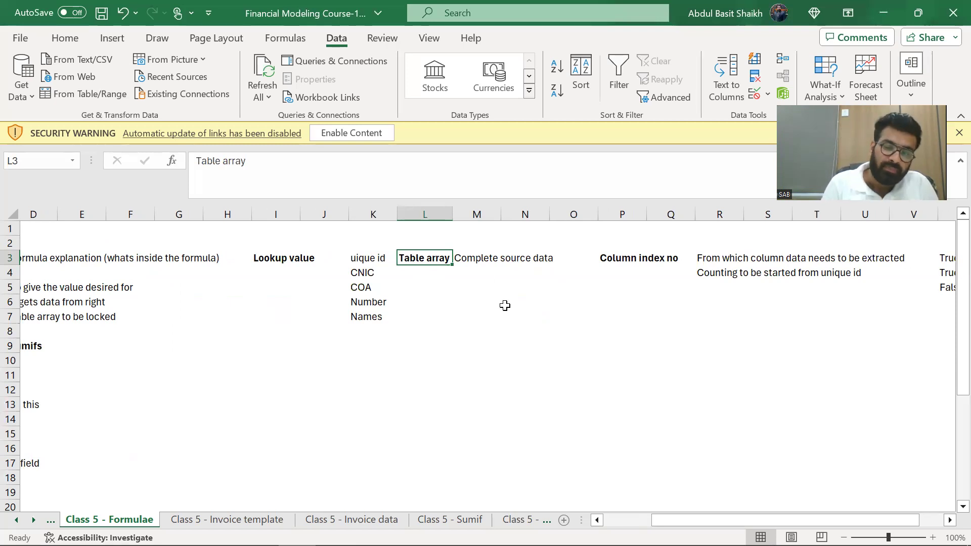
scroll(505, 305, "right", 3)
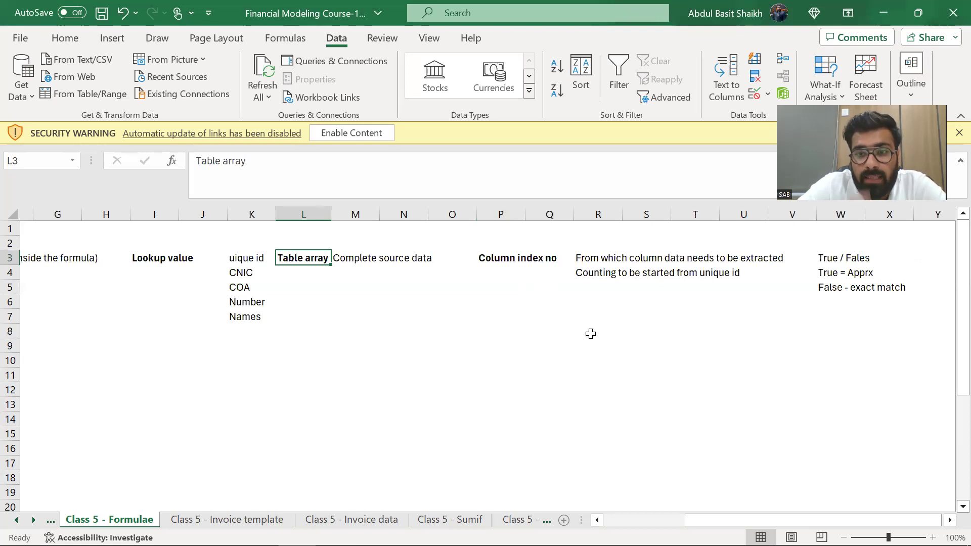
Start a VLOOKUP formula in cell O9 to compare its arguments with the notes above, and discard it.
left_click(434, 346)
type("=vlo")
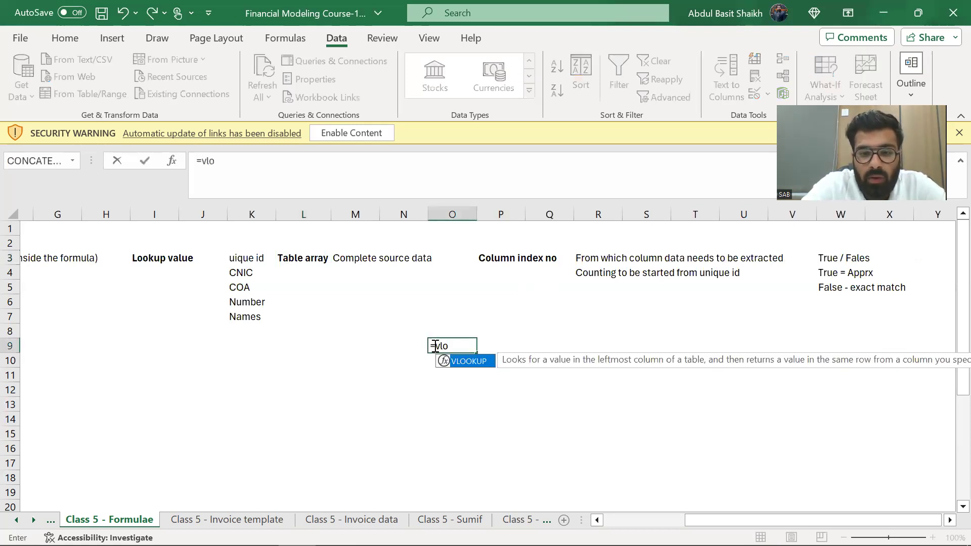
key("Tab")
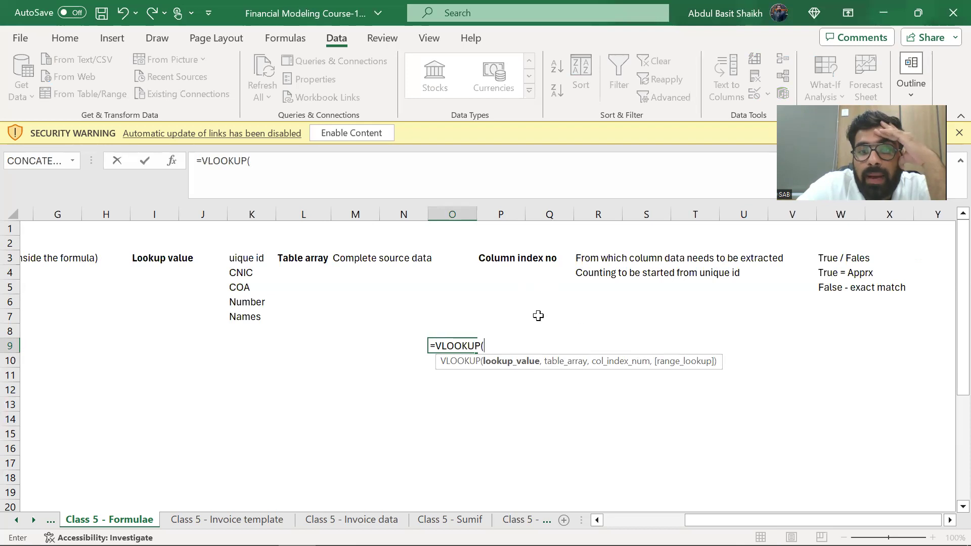
scroll(538, 316, "right", 4)
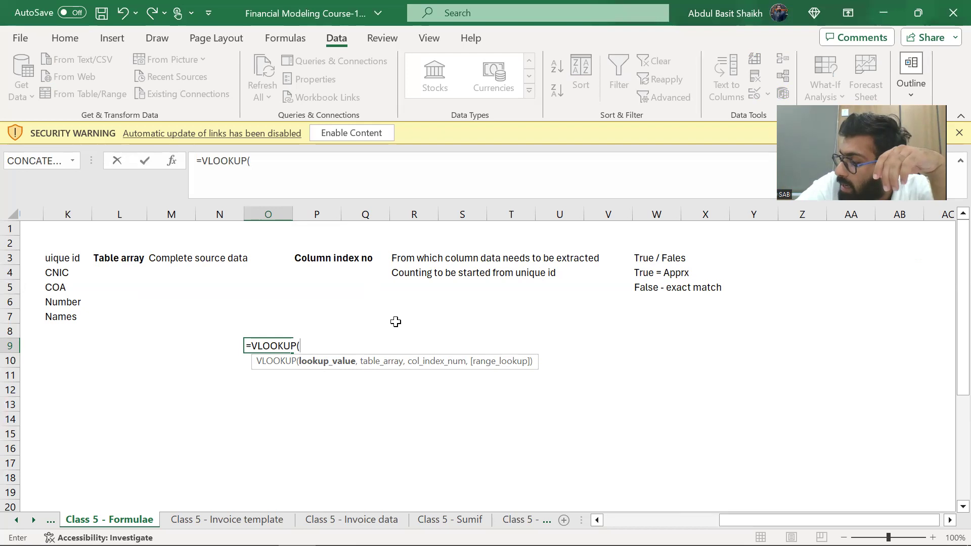
scroll(396, 322, "right", 2)
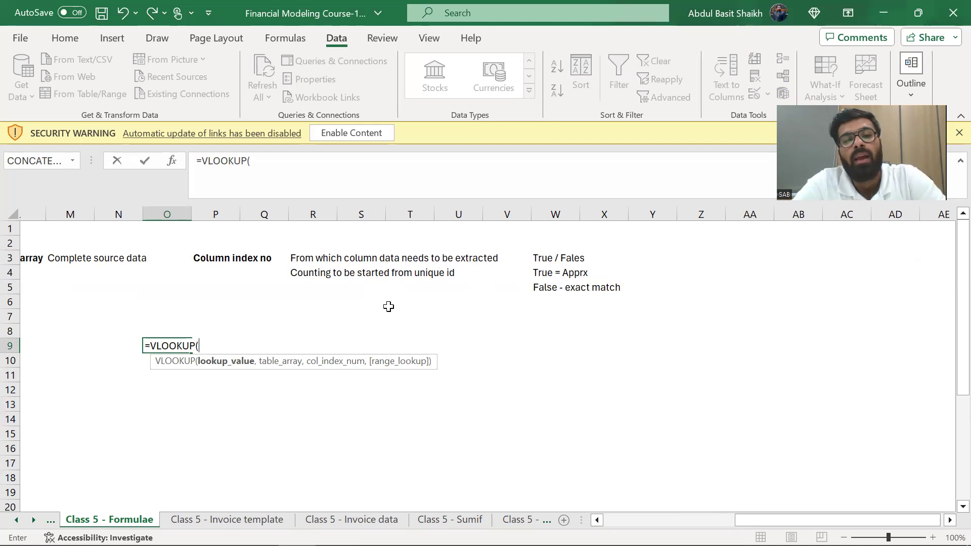
key("Escape")
key("Down")
key("Left")
key("Left")
key("Left")
key("Left")
key("Left")
key("Left")
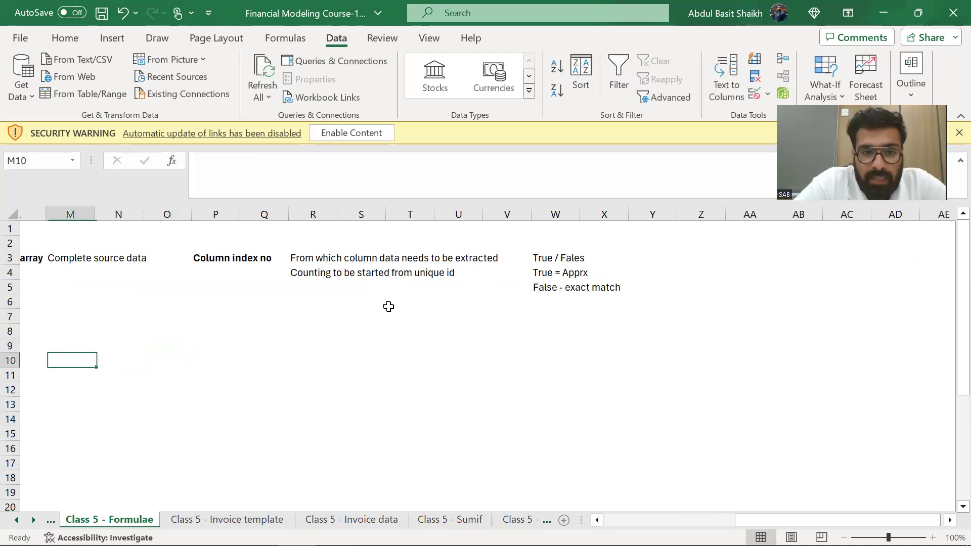
key("Left")
key("Left")
key("Left")
key("Left")
key("Left")
key("Left")
key("Left")
key("Left")
key("Up")
key("Right")
key("Up")
key("Right")
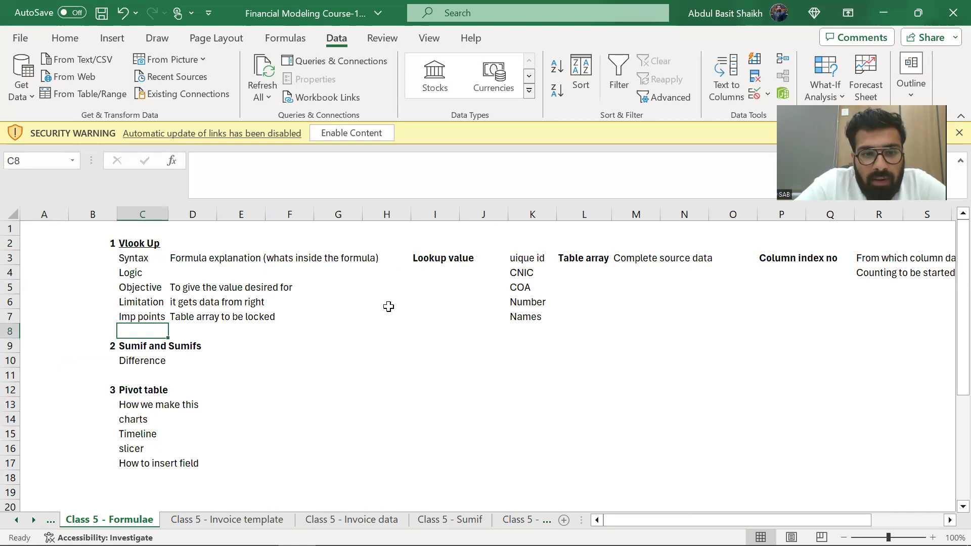
Look across the first invoice record on the Class 5 - Invoice data sheet, up to its unit price.
key("Page_Down")
key("ctrl+Page_Down")
key("ctrl+Page_Down")
key("Down")
key("Up")
key("Left")
key("Right")
key("Right")
key("Right")
key("Right")
key("Right")
key("Right")
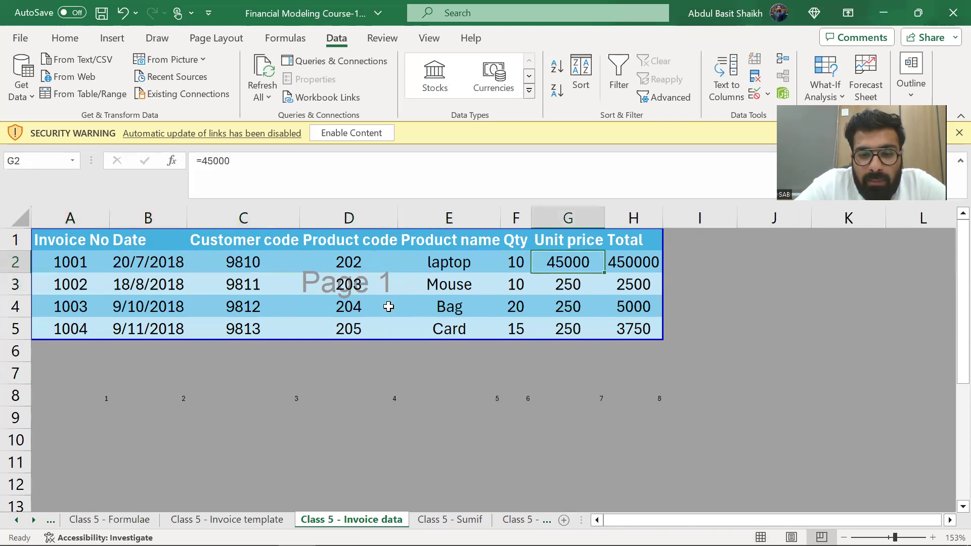
Copy the first invoice number from cell A2 of the invoice data into cell C27 of the Class 5 - Formulae sheet.
key("Left")
key("Left")
key("Left")
key("Left")
key("Left")
key("Left")
key("ctrl+c")
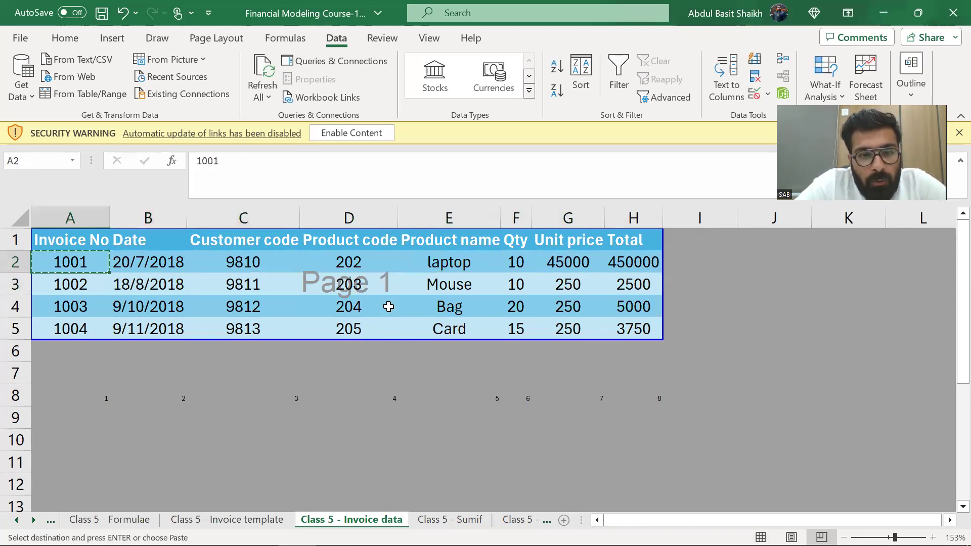
key("ctrl+Page_Up")
key("ctrl+Page_Up")
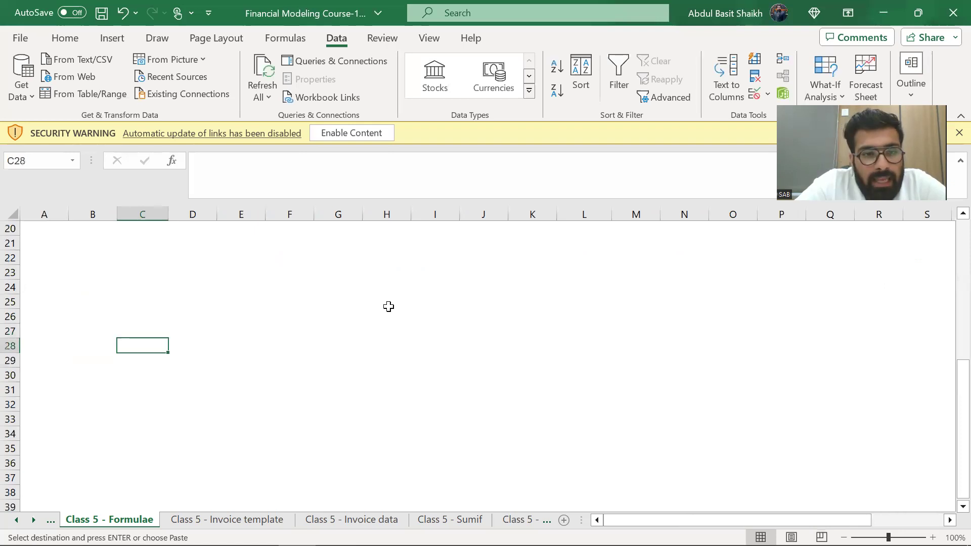
key("ctrl+v")
key("Escape")
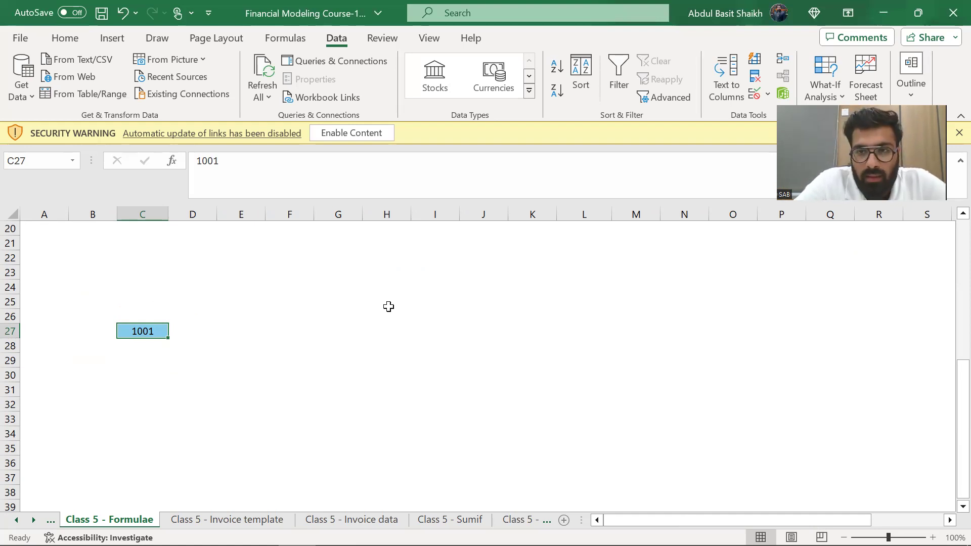
Start a VLOOKUP formula in cell D27 with C27 as the lookup value.
key("Right")
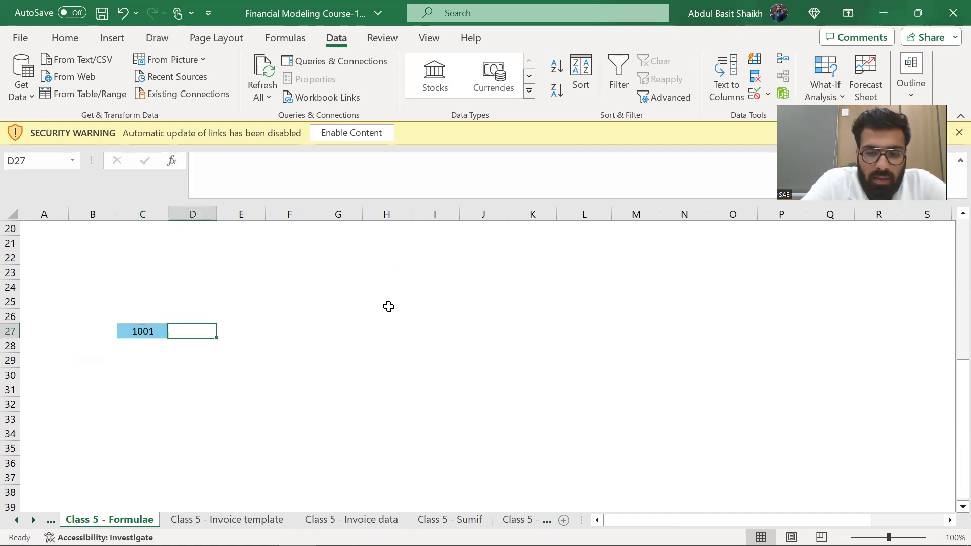
type("=vlook")
key("Tab")
key("Left")
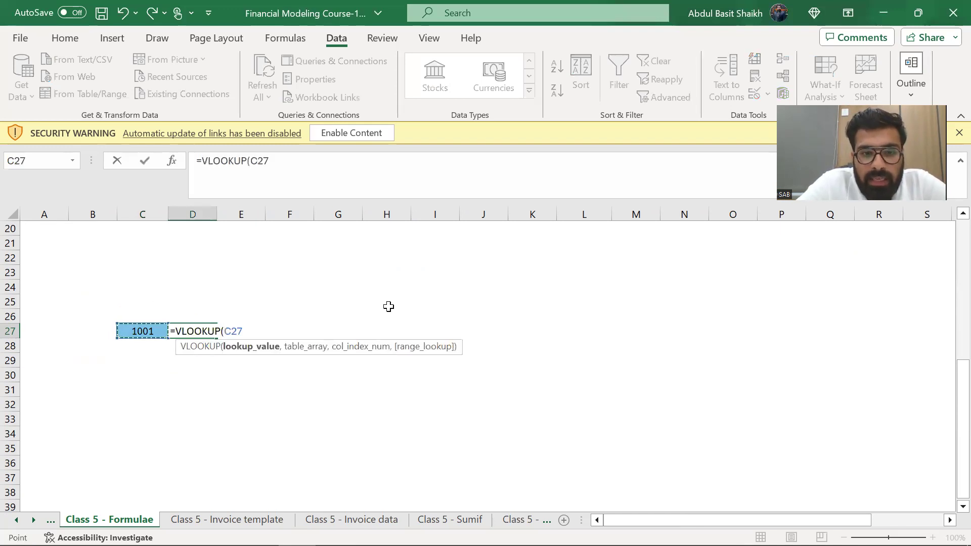
type(",")
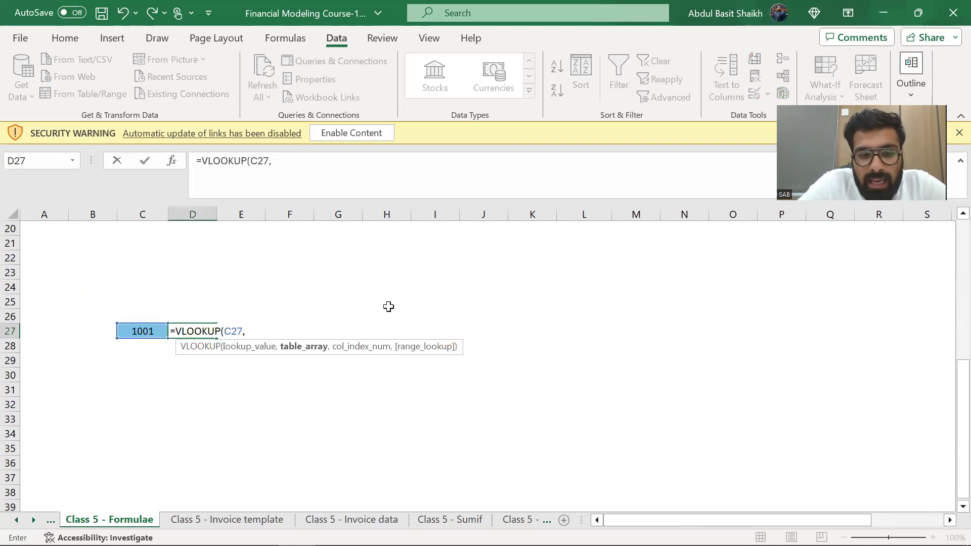
key("ctrl+Page_Down")
key("ctrl+Page_Down")
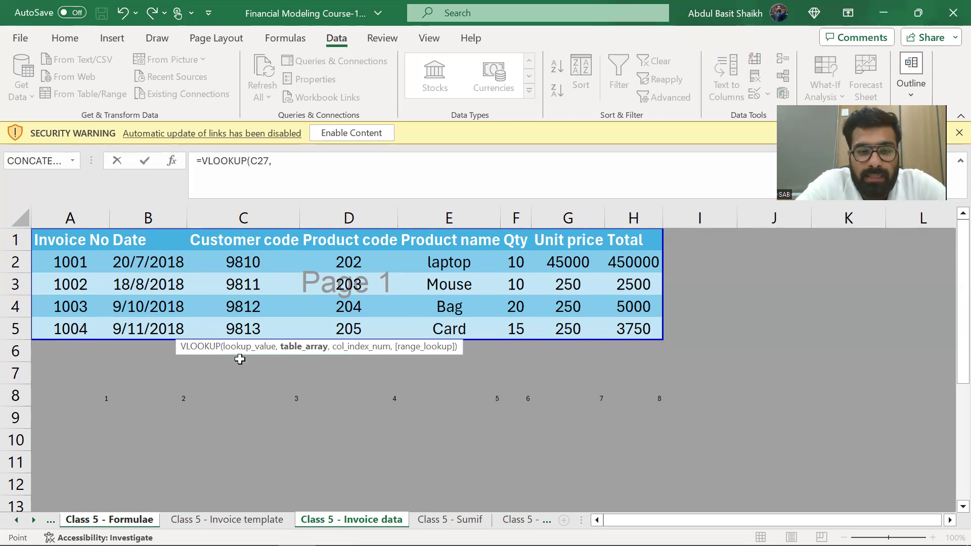
key("ctrl+Page_Up")
key("ctrl+Page_Up")
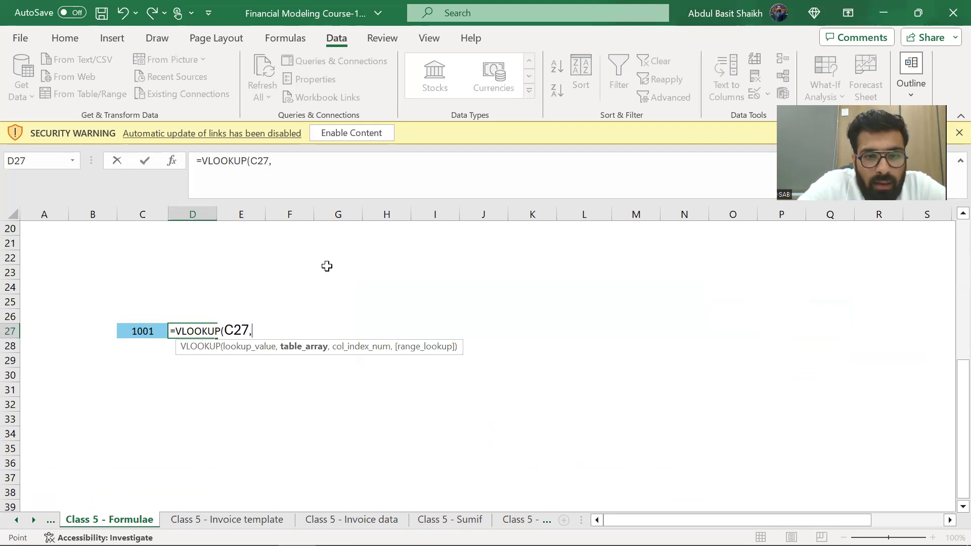
Set the VLOOKUP's table array to the whole invoice table, A1:H5 on the Class 5 - Invoice data sheet.
key("ctrl+Page_Down")
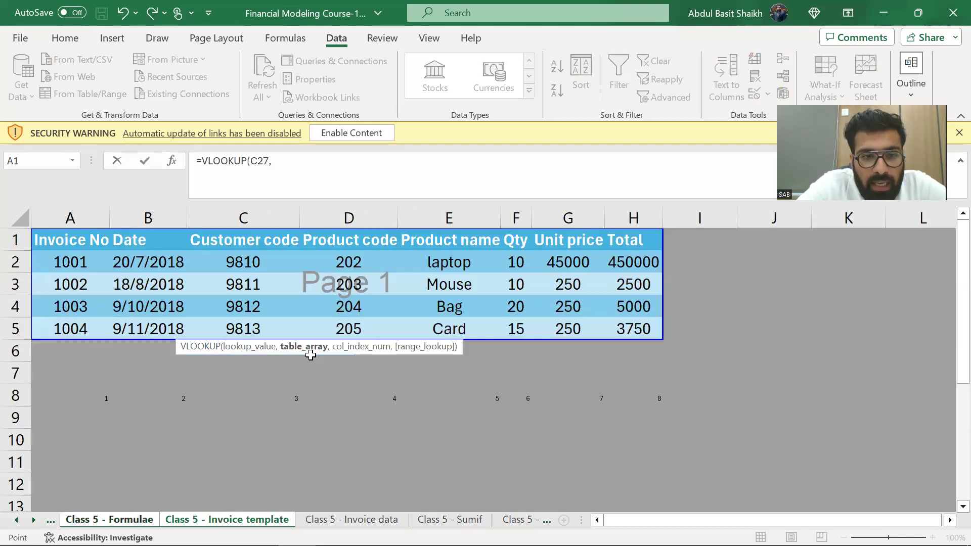
key("ctrl+Page_Down")
left_click(78, 246)
left_click_drag(78, 246, 885, 338)
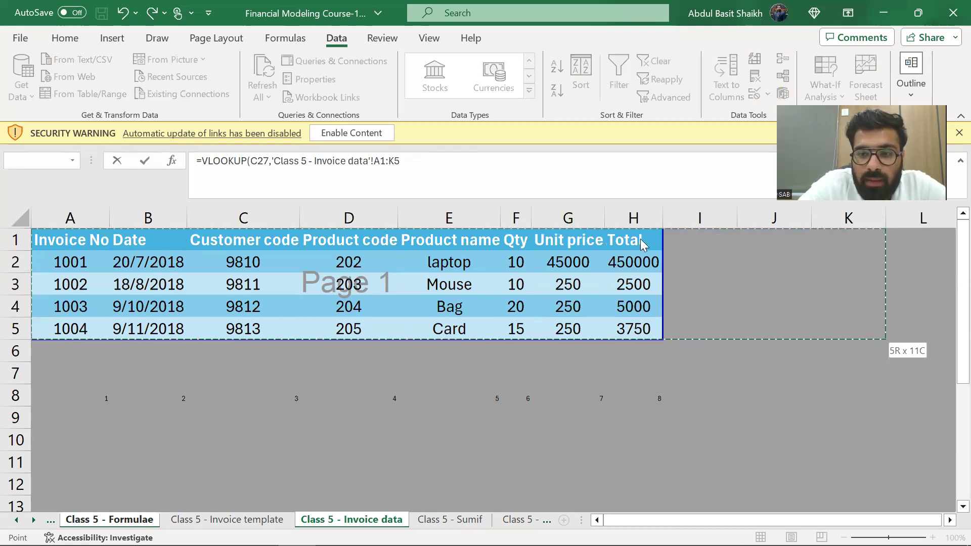
left_click(66, 239)
key("shift+Down")
key("shift+Down")
key("shift+Down")
key("shift+Down")
key("shift+Right")
key("shift+Right")
key("shift+Right")
key("shift+Right")
key("shift+Right")
key("shift+Right")
key("shift+Right")
key("shift+Left")
key("shift+Right")
type(",")
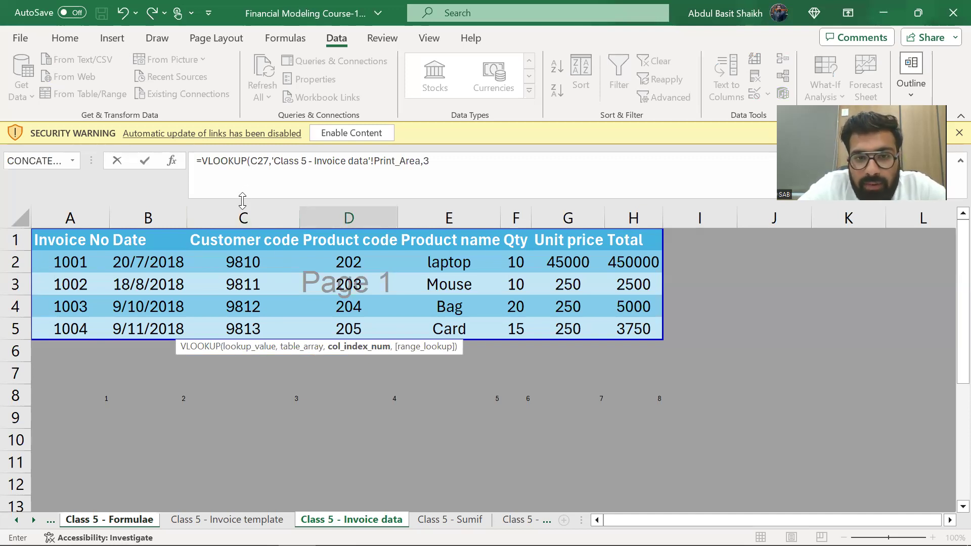
Complete the VLOOKUP in D27 with column index 3 and FALSE for an exact match.
type(",")
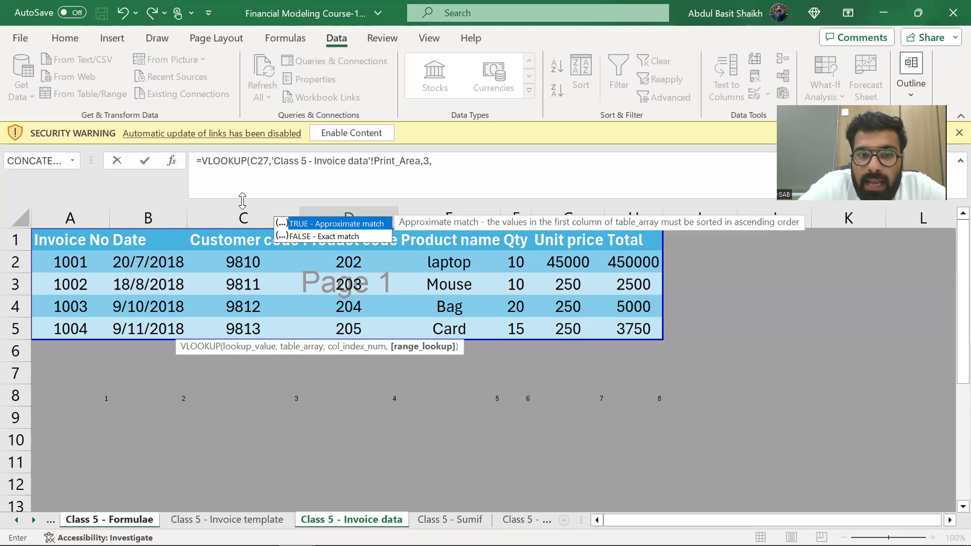
type("false")
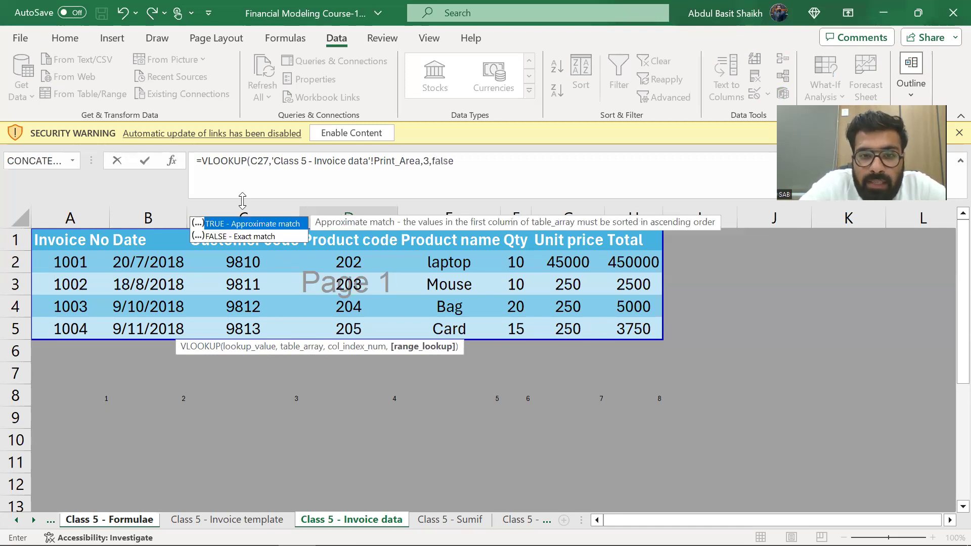
type(")")
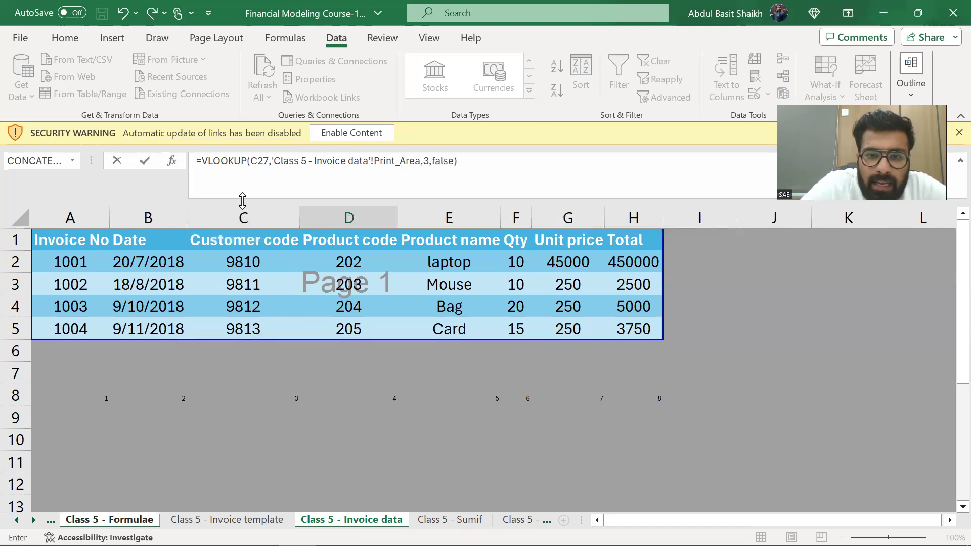
key("Return")
key("Up")
key("F2")
key("Escape")
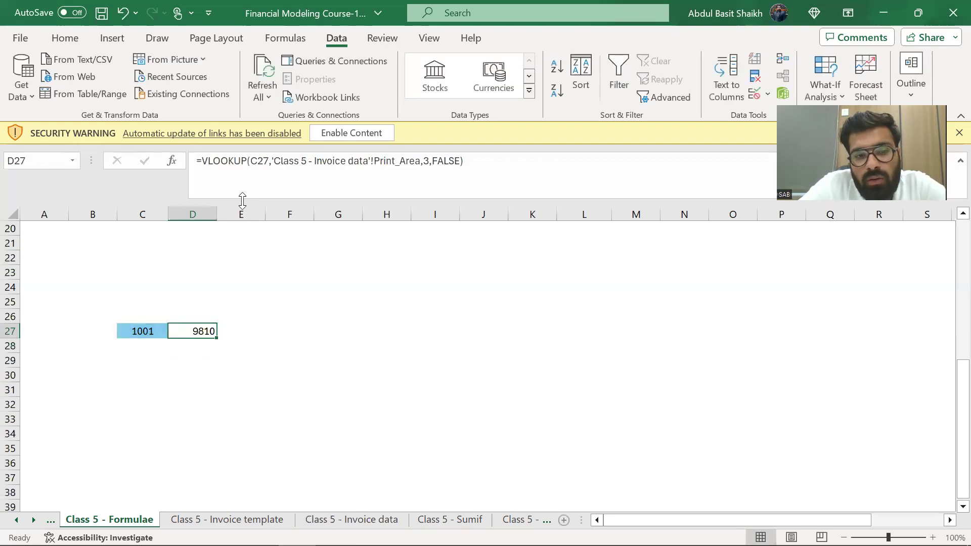
Label the lookup result with the heading "Customer code" in cell D26.
key("Up")
type("Cus")
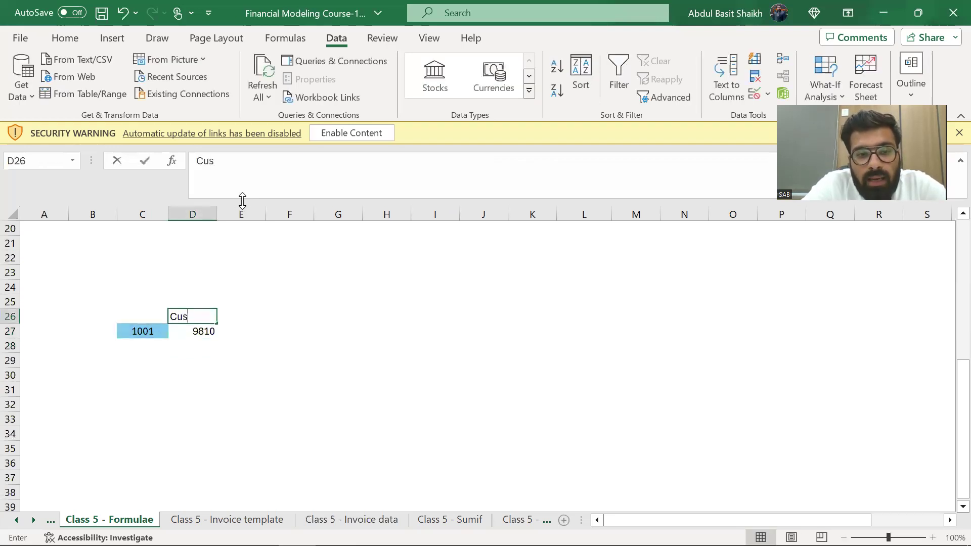
type("tomer code")
key("Return")
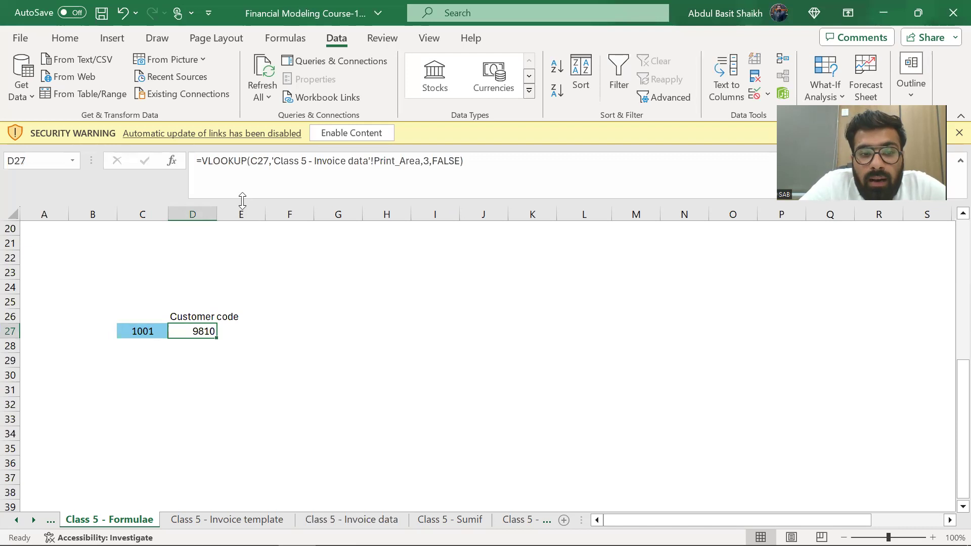
Try autofitting the width of column D to the lookup result, and undo it.
key("alt+h")
key("o")
key("i")
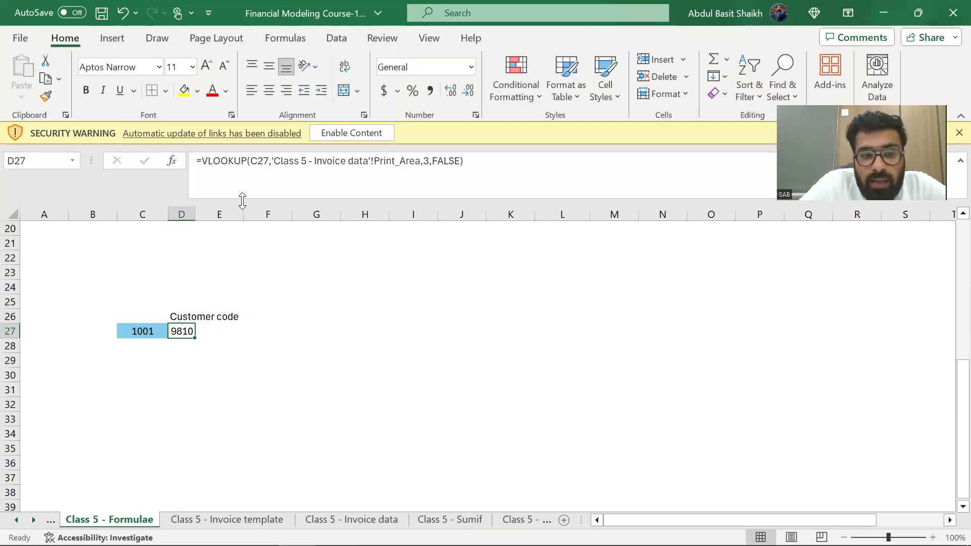
key("ctrl+z")
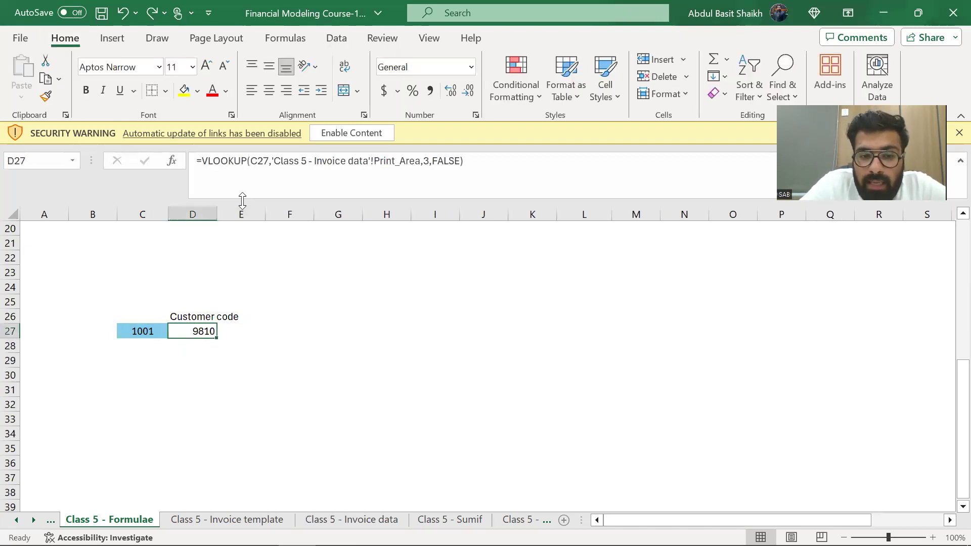
Check the first invoice's customer code on the Class 5 - Invoice data sheet and bring up the Class 5 - Invoice template sheet.
key("ctrl+Page_Down")
key("ctrl+Page_Down")
left_click(243, 294)
key("Up")
key("Left")
key("Left")
key("ctrl+Page_Up")
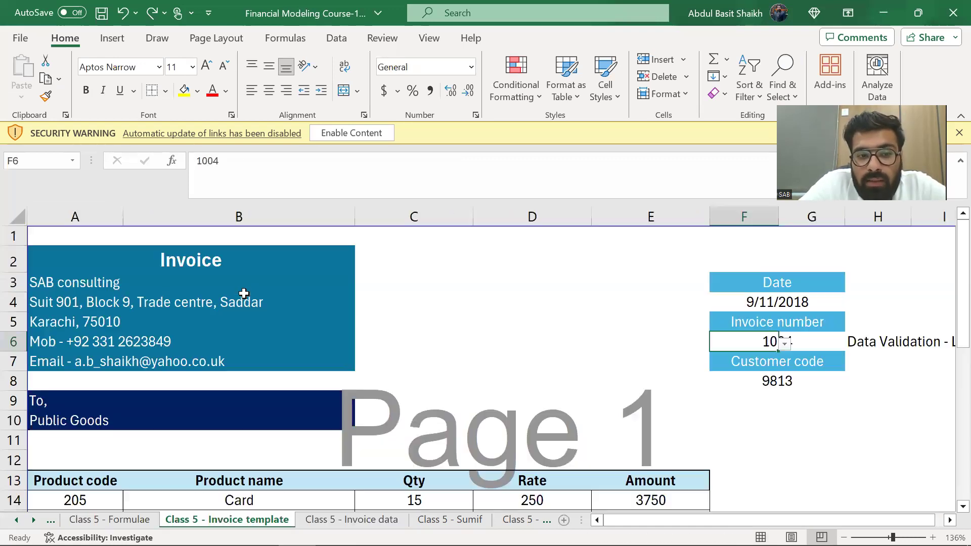
Test the lookup on the Class 5 - Formulae sheet by entering invoice number 1002 and then 1003 in C27.
key("ctrl+Page_Up")
type("1002")
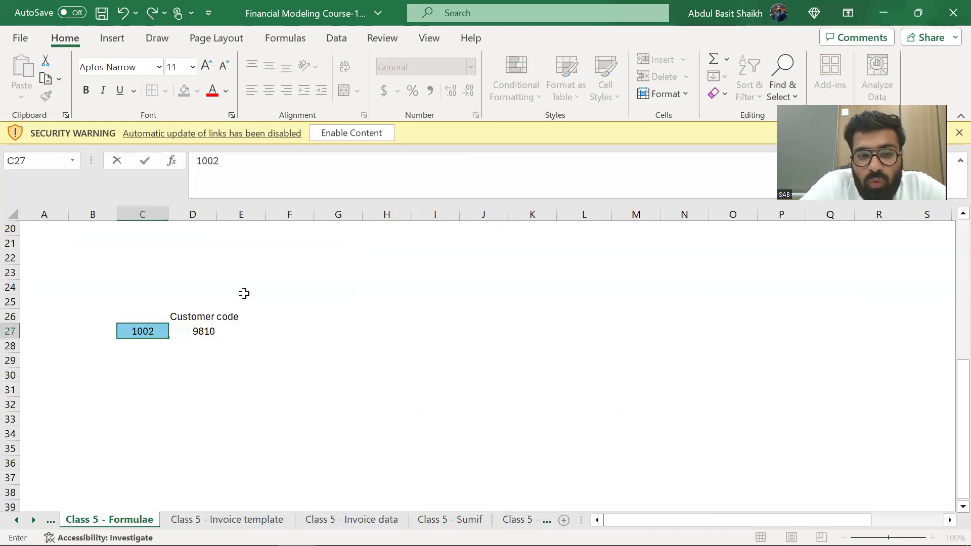
key("Return")
key("Up")
key("Left")
type("1003")
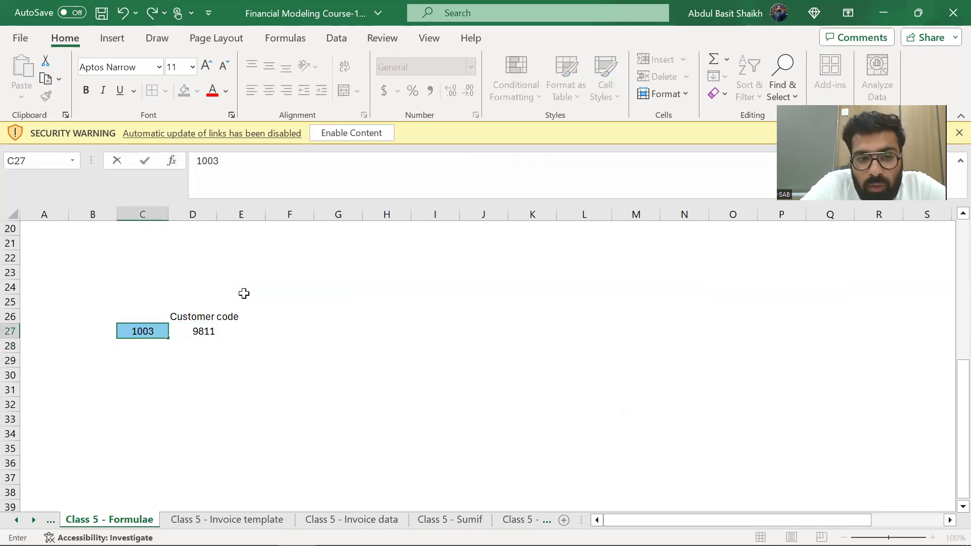
key("ctrl+Return")
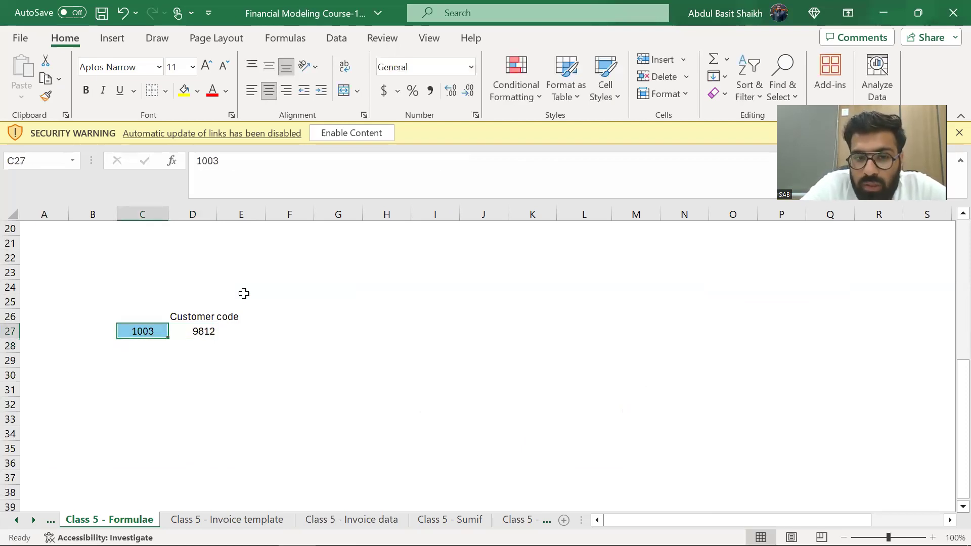
Insert three blank rows below invoice 1004 on the Class 5 - Invoice data sheet.
key("ctrl+Page_Down")
key("ctrl+Page_Down")
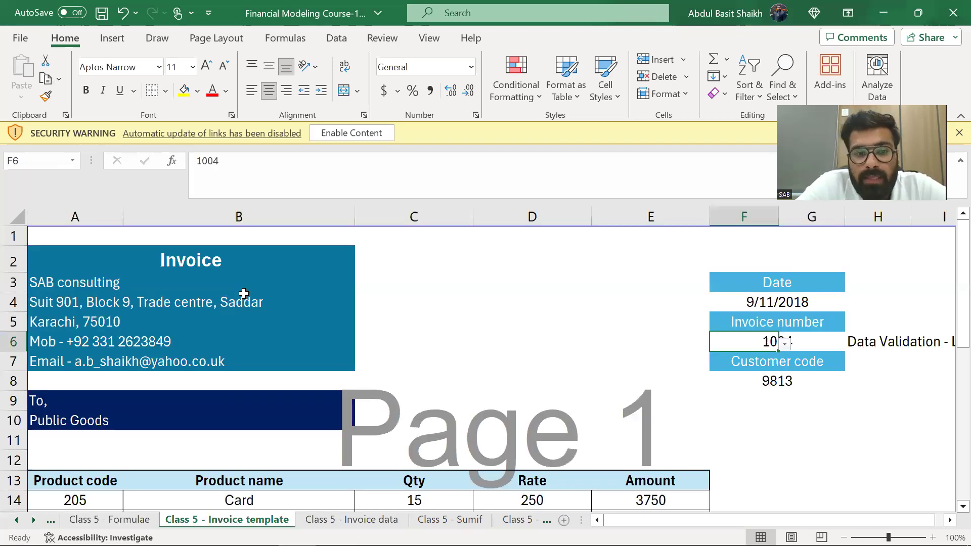
left_click_drag(259, 343, 264, 385)
left_click(105, 345)
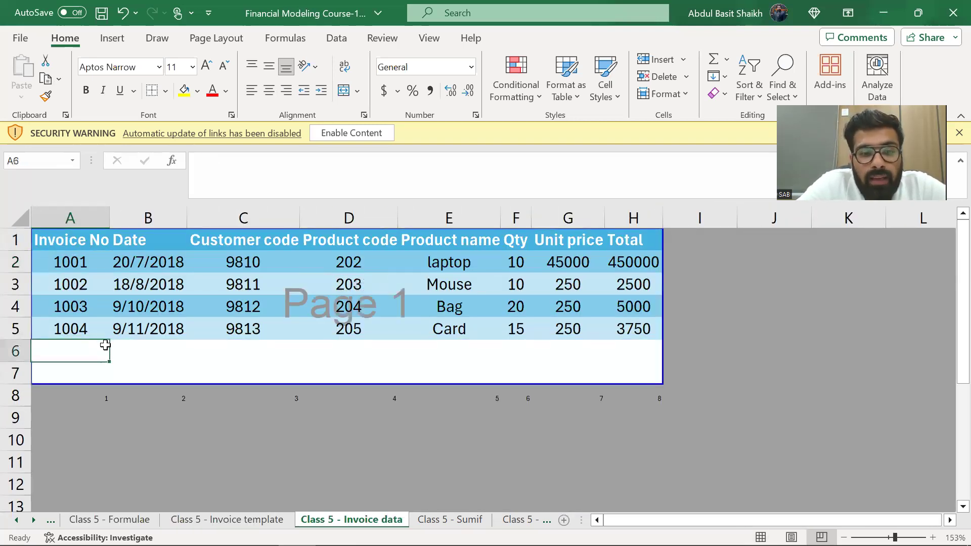
key("shift+space")
key("ctrl+shift+plus")
key("ctrl+shift+plus")
key("ctrl+shift+plus")
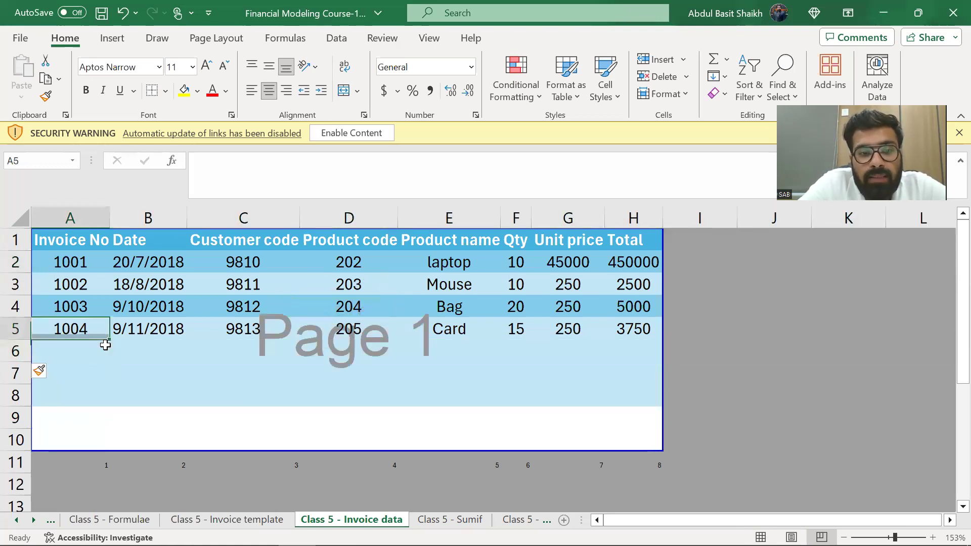
key("Up")
key("Up")
key("Up")
key("Up")
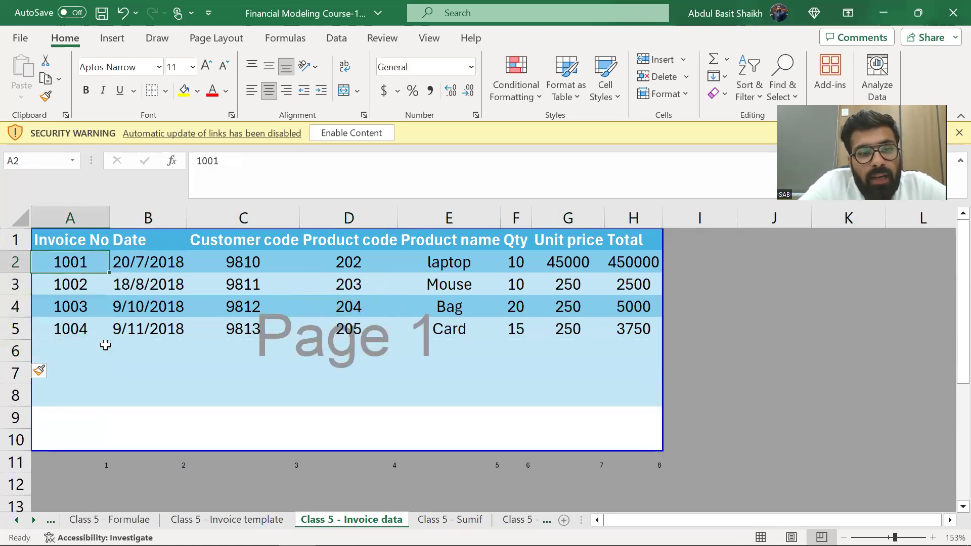
key("Right")
key("Right")
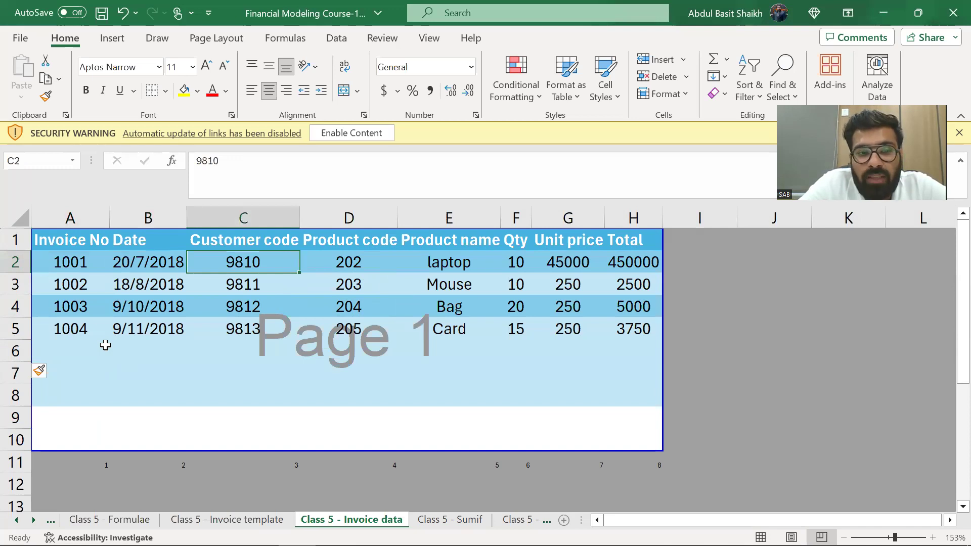
key("Down")
key("Right")
key("Up")
key("Right")
key("Down")
key("Left")
key("Up")
key("Right")
key("Left")
key("Left")
key("Right")
key("Right")
key("Right")
key("Right")
key("Right")
key("Left")
key("Left")
key("Left")
key("Left")
key("Left")
key("Left")
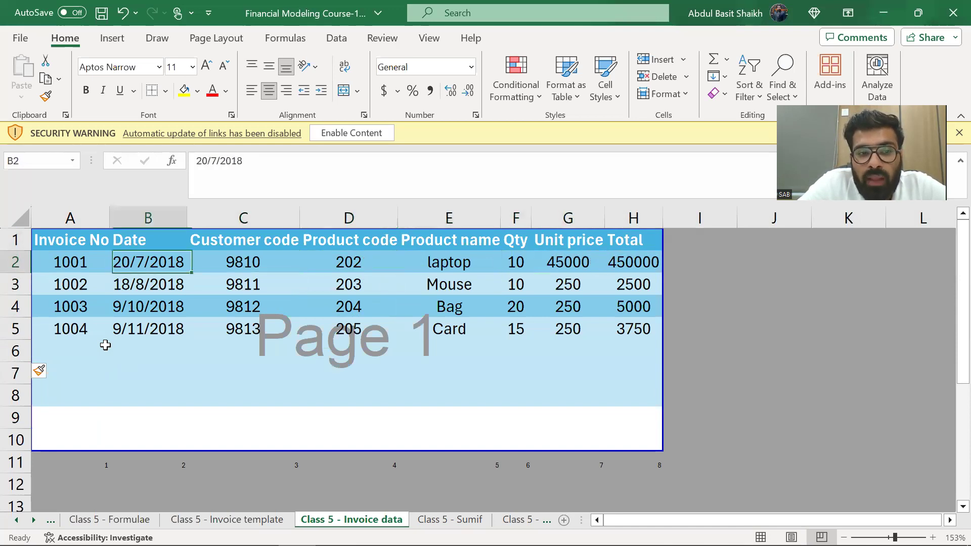
Copy the four invoice records in A2:H5 and paste them starting at A6.
key("Left")
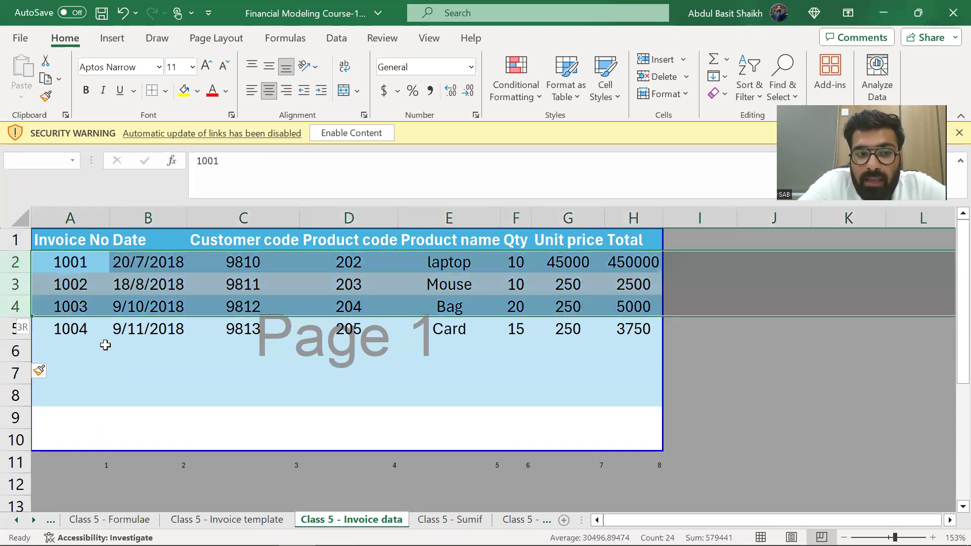
key("shift+Down")
key("shift+Down")
key("shift+Right")
key("shift+Down")
key("shift+Right")
key("shift+Right")
key("shift+Right")
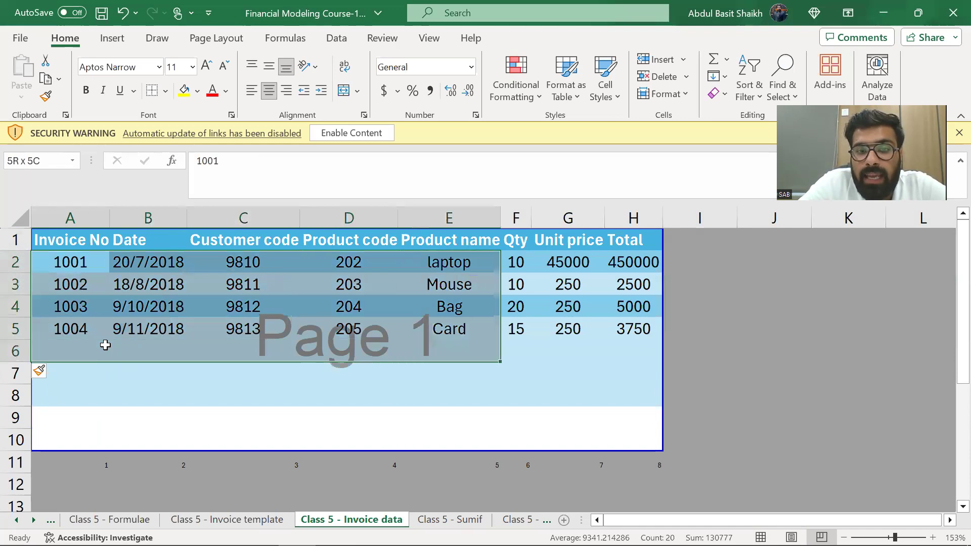
key("shift+Right")
key("shift+Right")
key("shift+Right")
key("ctrl+c")
left_click(106, 344)
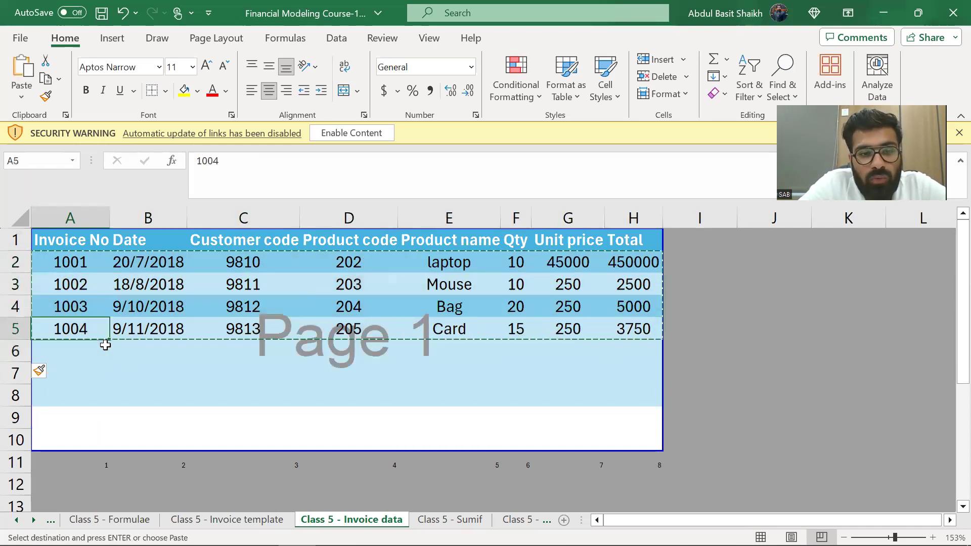
key("Return")
Number the pasted invoices sequentially by entering =A5+1 in A6 and copying it down to A9.
type("=A5+1")
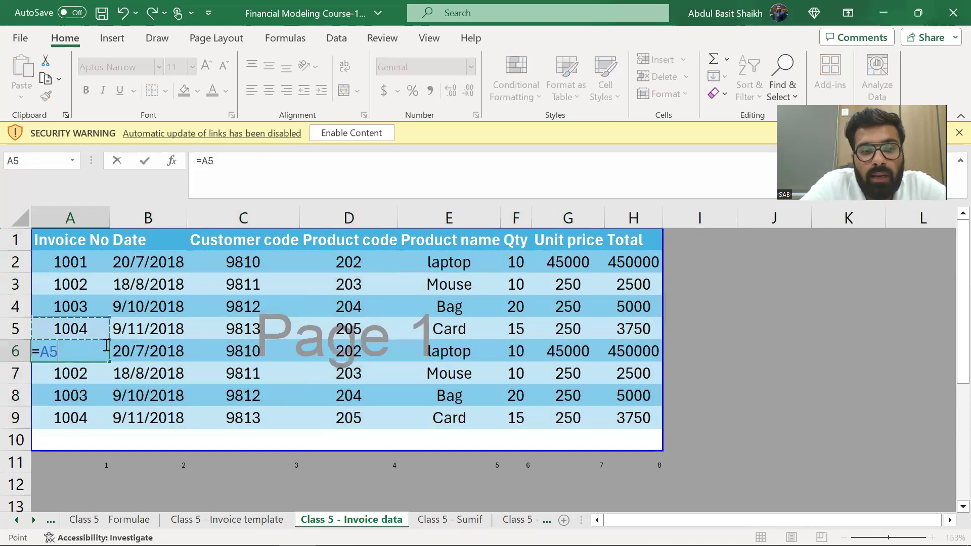
key("ctrl+Return")
key("ctrl+c")
key("shift+Down")
key("shift+Down")
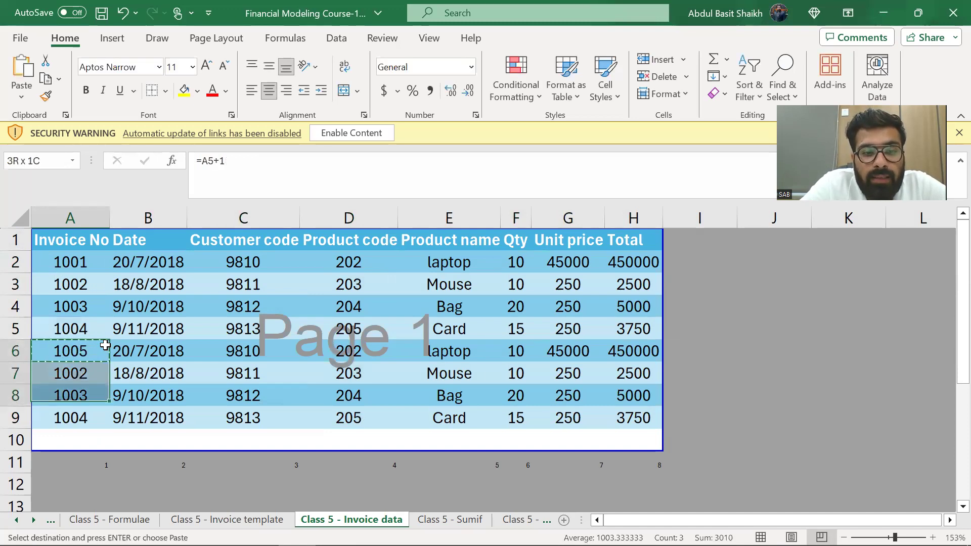
key("shift+Down")
key("Return")
Insert 16 blank rows below invoice 1008, starting at row 10.
left_click(275, 440)
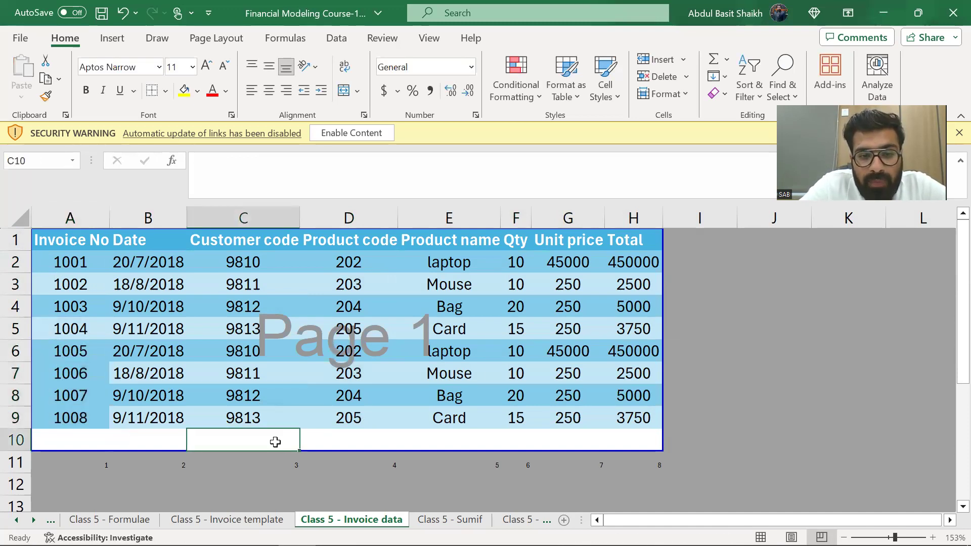
key("shift+space")
key("ctrl+shift+plus")
key("ctrl+shift+plus")
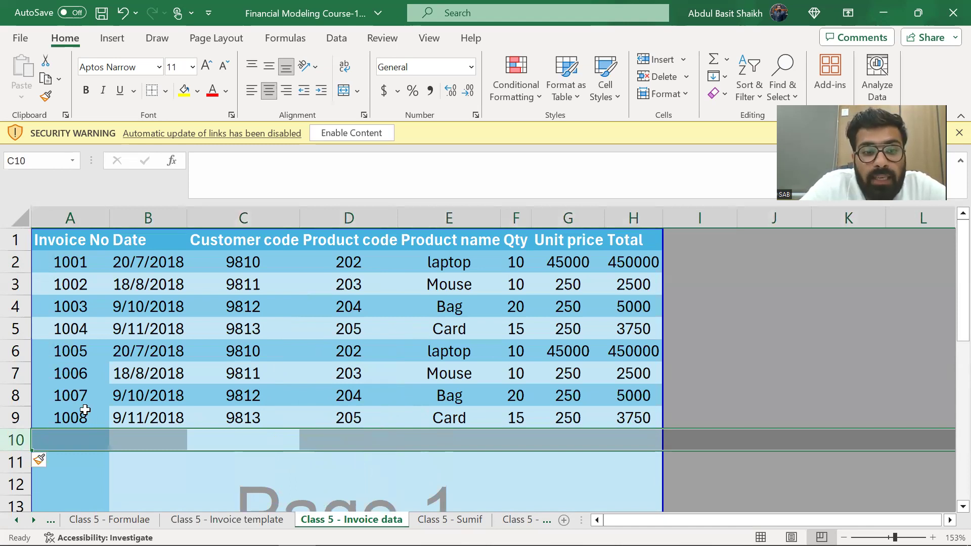
Try pasting only the formatting of date cell B7 onto A7, and undo it.
key("Left")
key("Up")
key("Up")
key("Up")
key("ctrl+c")
key("Left")
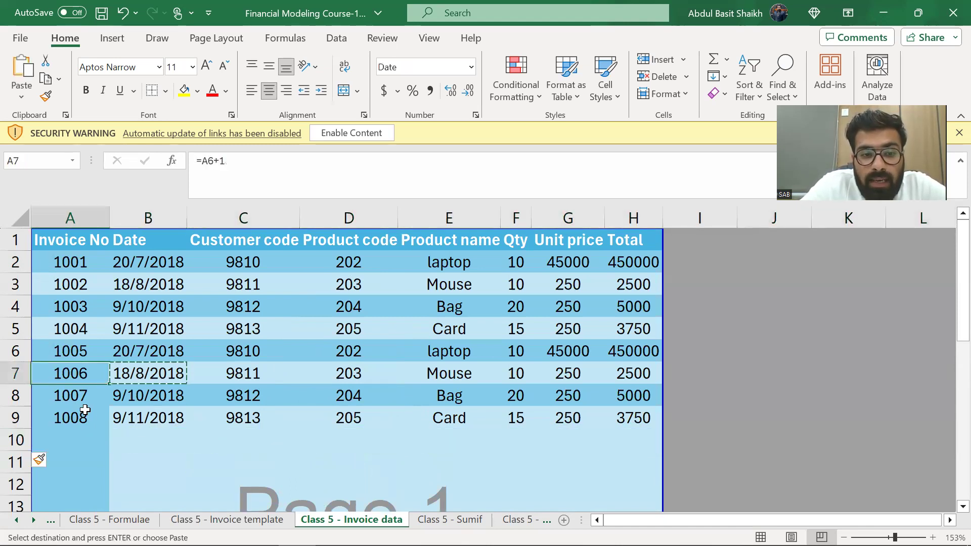
key("ctrl+alt+v")
key("Return")
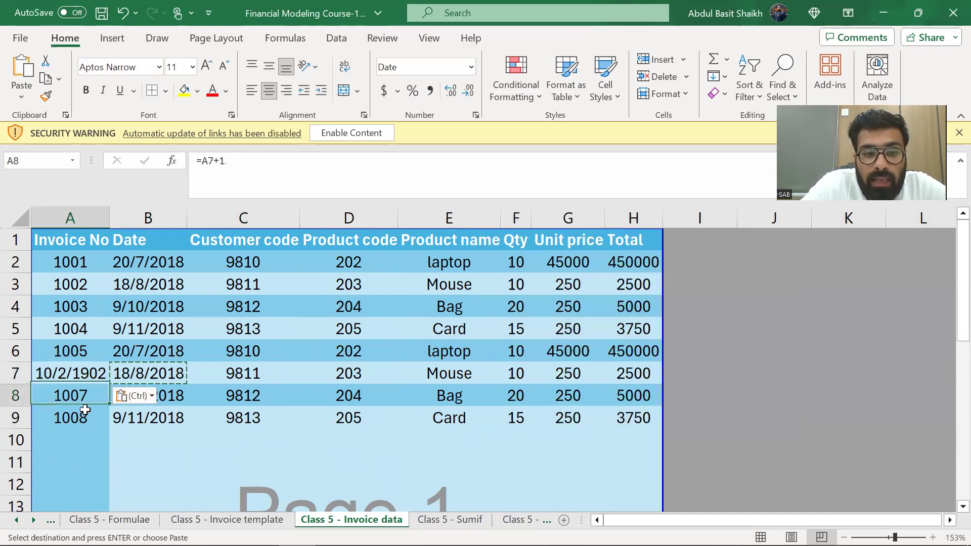
key("Up")
key("ctrl+z")
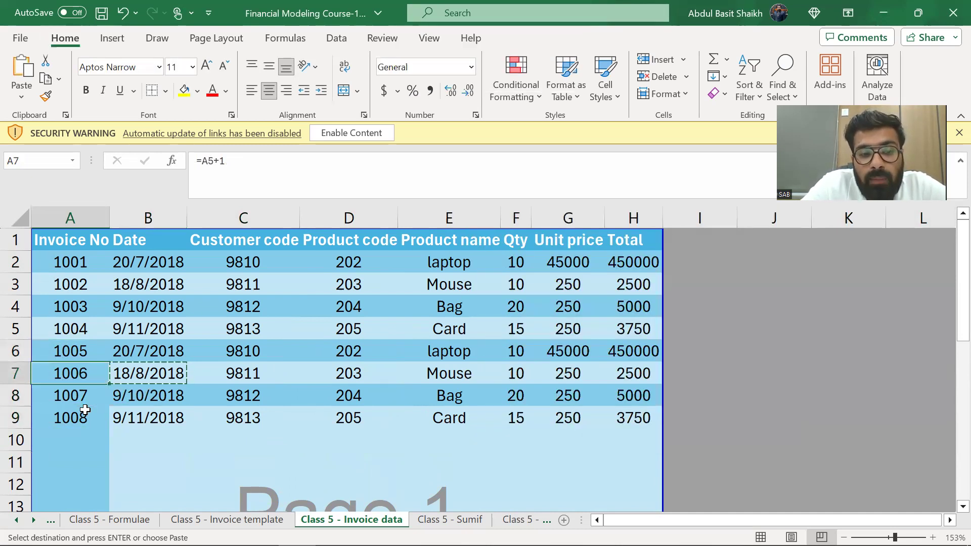
key("Escape")
Apply the formatting of customer code cell C7 to the invoice number in A7.
key("Right")
key("Right")
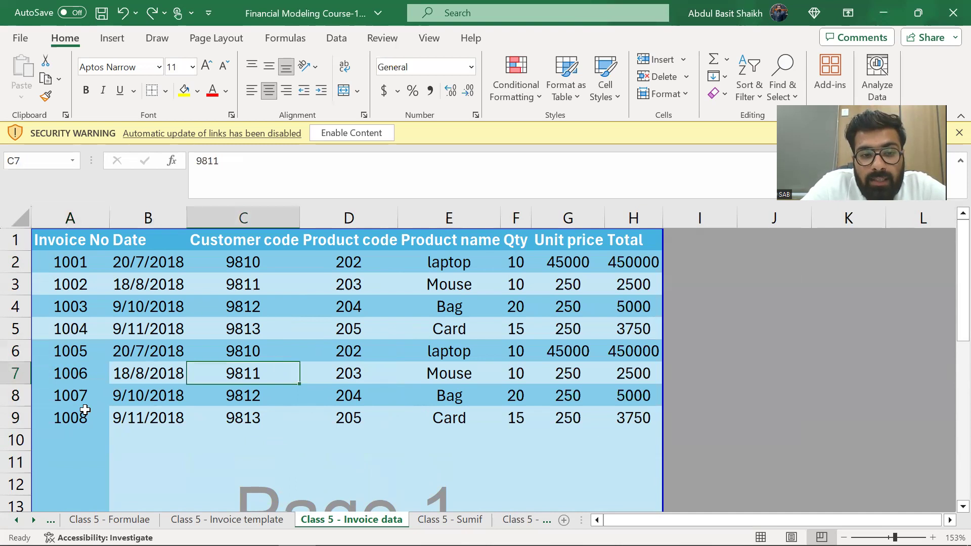
key("ctrl+c")
key("Left")
key("Left")
key("ctrl+alt+v")
key("Return")
Apply the formatting of customer code cell C9 to the invoice number in A9.
key("Down")
key("Down")
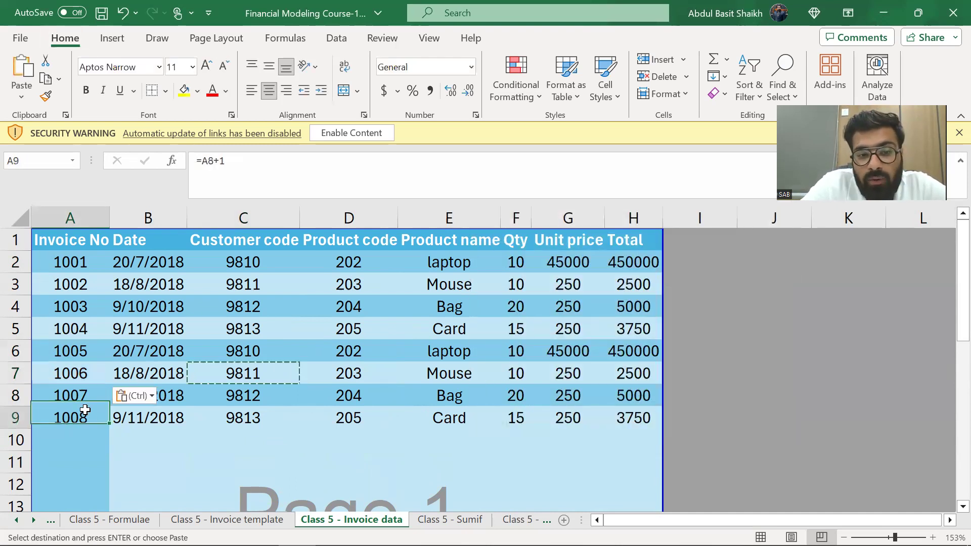
key("Right")
key("Right")
key("ctrl+c")
key("Left")
key("Left")
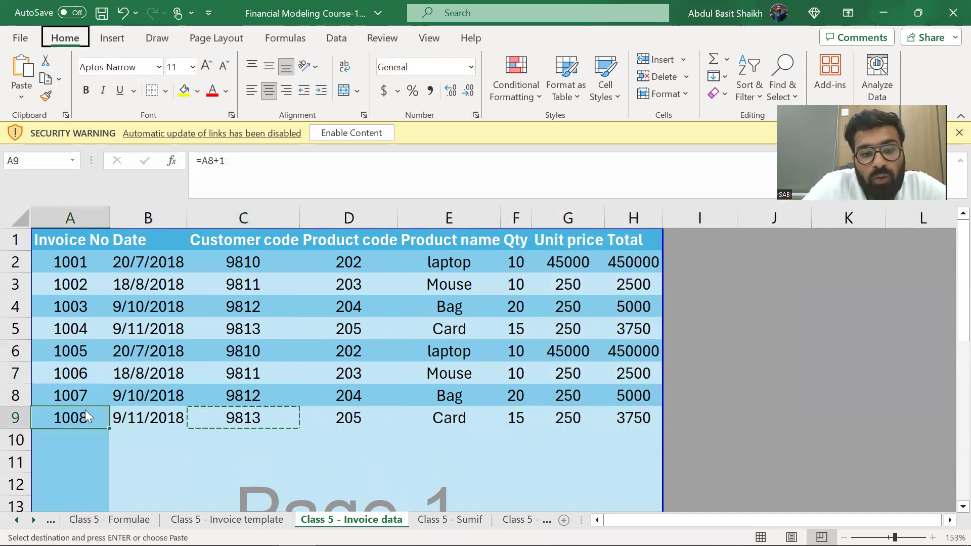
key("ctrl+v")
key("Escape")
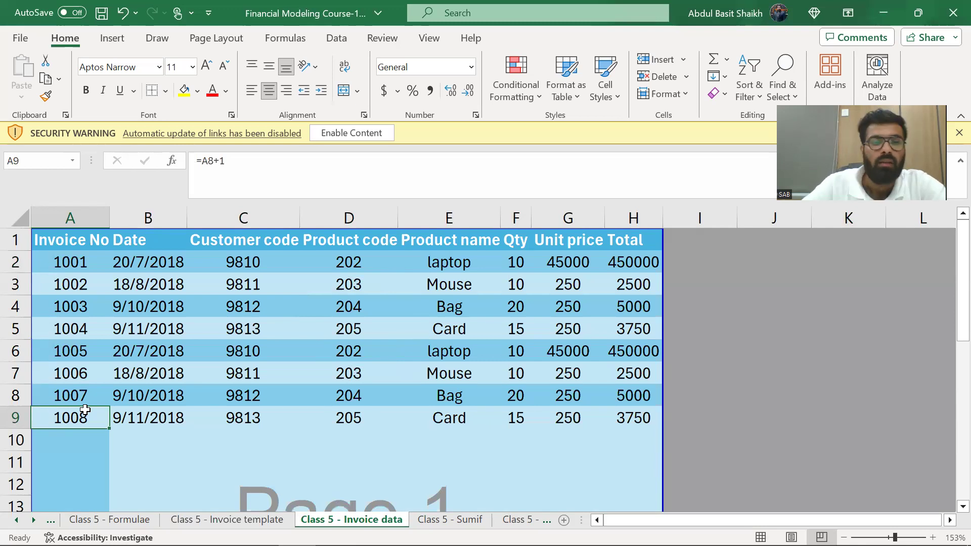
Enter the formula =A9+1 in A10 to continue the invoice numbering.
key("Return")
type("=")
left_click(85, 411)
type("+1")
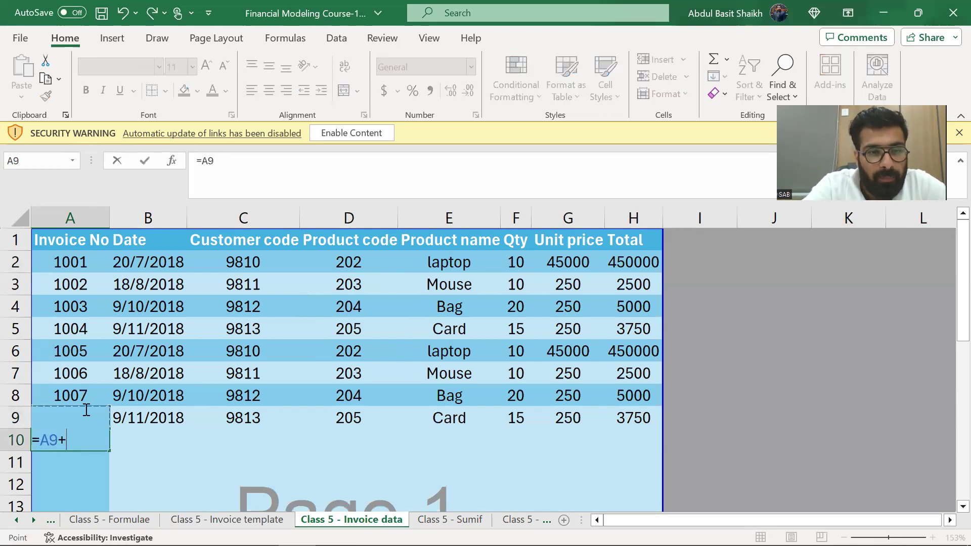
key("Return")
Copy the invoice number formula from A10 down through A25.
key("Up")
key("ctrl+c")
key("shift+Page_Down")
key("shift+Page_Down")
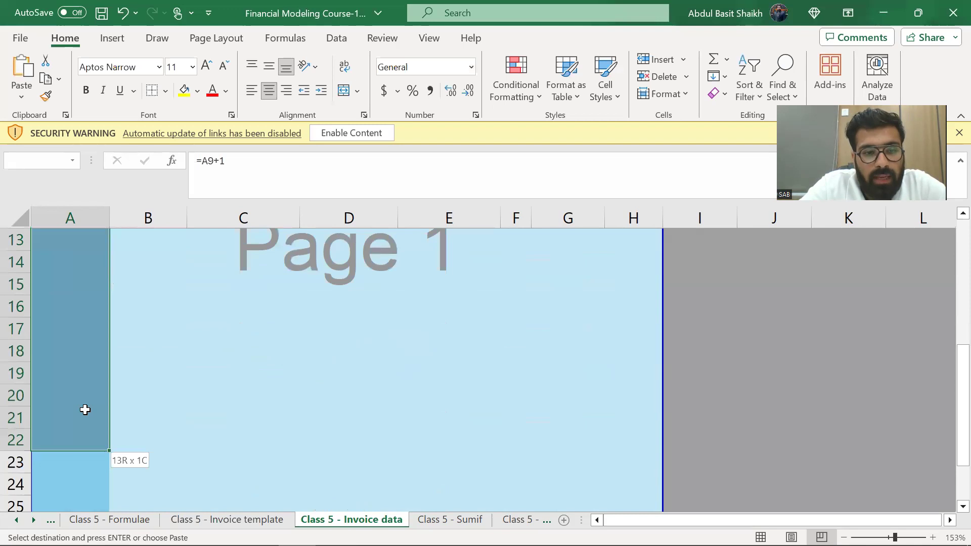
key("shift+Up")
key("shift+Up")
key("shift+Up")
key("shift+Up")
key("shift+Up")
key("shift+Up")
key("shift+Up")
key("shift+Up")
key("shift+Up")
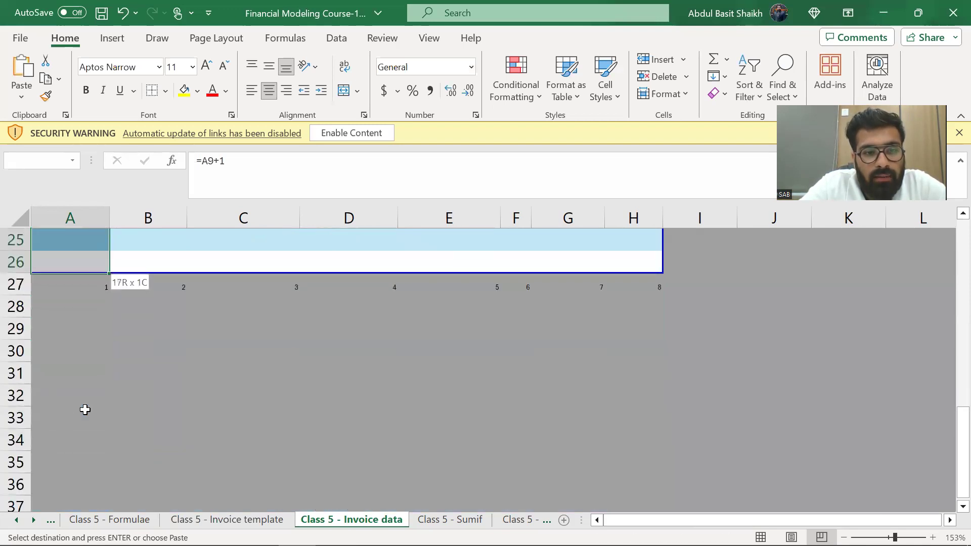
key("Return")
Apply the alternating fill formatting of A8:A9 to the new invoice numbers in A10:A25.
key("Up")
key("Up")
key("ctrl+c")
key("Down")
key("shift+Up")
key("Return")
key("ctrl+c")
key("Down")
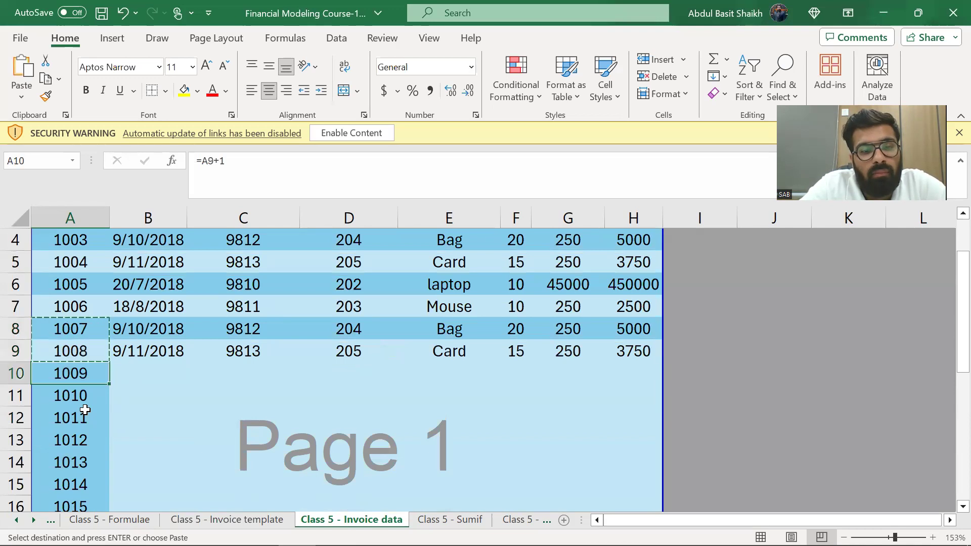
key("ctrl+shift+Down")
key("ctrl+v")
scroll(85, 409, "up", 4)
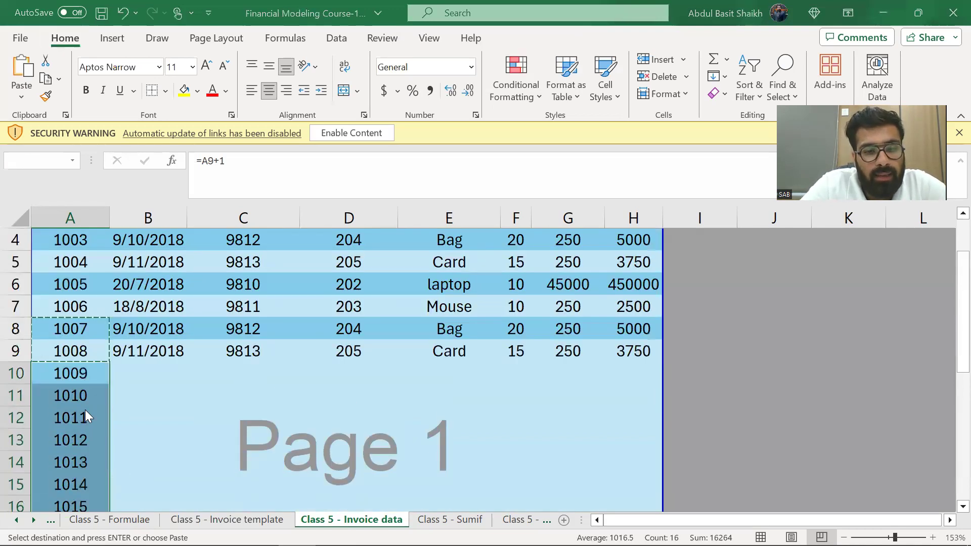
key("Escape")
key("Up")
key("Right")
key("shift+Right")
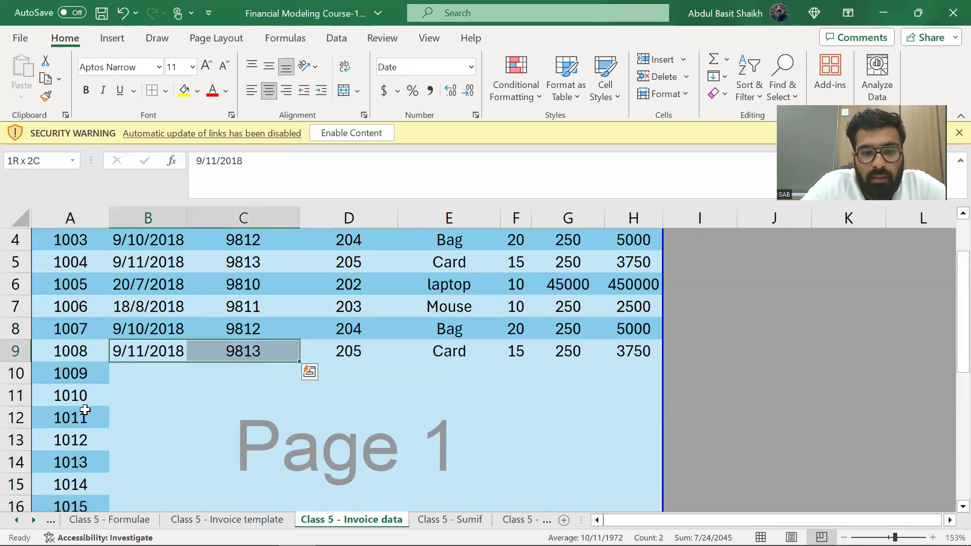
key("shift+Right")
key("shift+Right")
key("shift+Right")
key("shift+Right")
key("shift+Right")
key("shift+Right")
key("shift+Right")
key("shift+Left")
key("shift+Up")
key("shift+Up")
key("shift+Up")
key("shift+Up")
key("shift+Up")
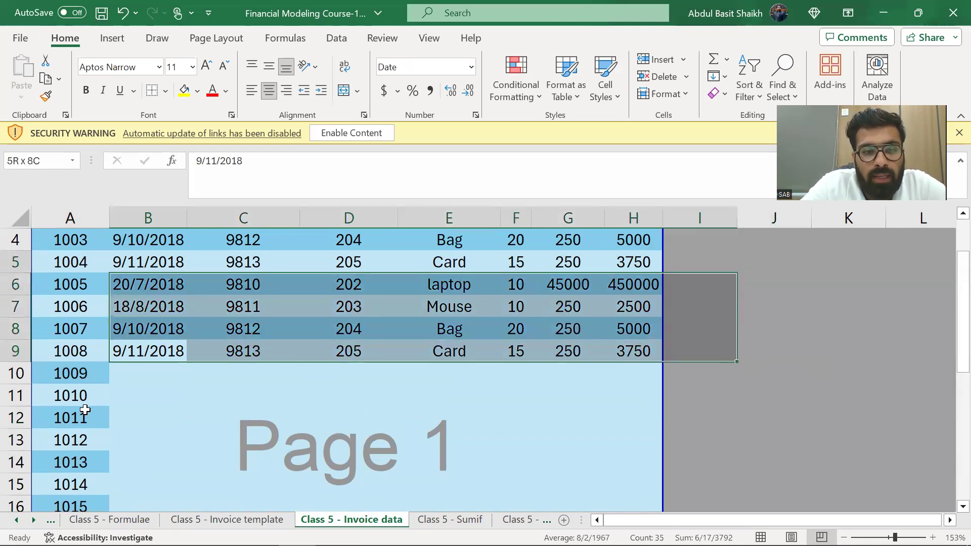
scroll(85, 409, "up", 1)
Copy the invoice details in B2:H9 into the empty rows B10:H17 beside the new invoice numbers.
key("Up")
key("Up")
key("ctrl+Up")
key("Down")
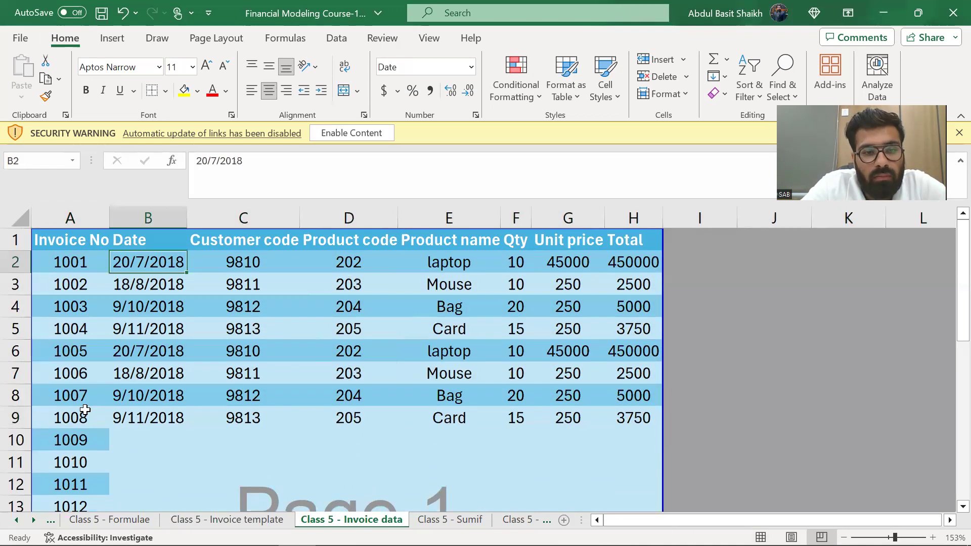
key("shift+Down")
key("shift+Right")
key("shift+Down")
key("shift+Down")
key("shift+Down")
key("shift+Down")
key("shift+Down")
key("shift+Down")
key("shift+Right")
key("shift+Right")
key("shift+Right")
key("shift+Right")
key("shift+Right")
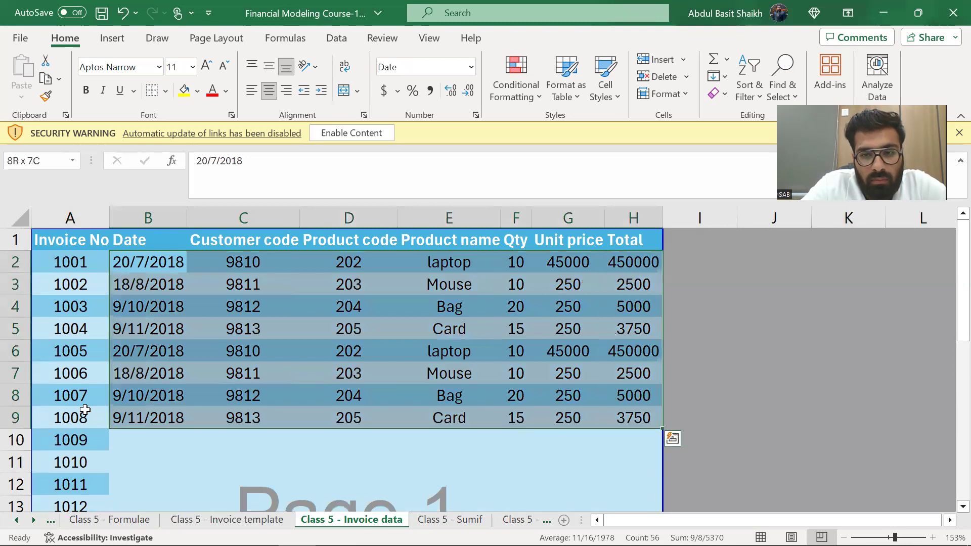
key("ctrl+c")
key("Down")
key("Down")
key("Down")
key("Down")
key("Down")
key("Down")
key("Down")
key("Down")
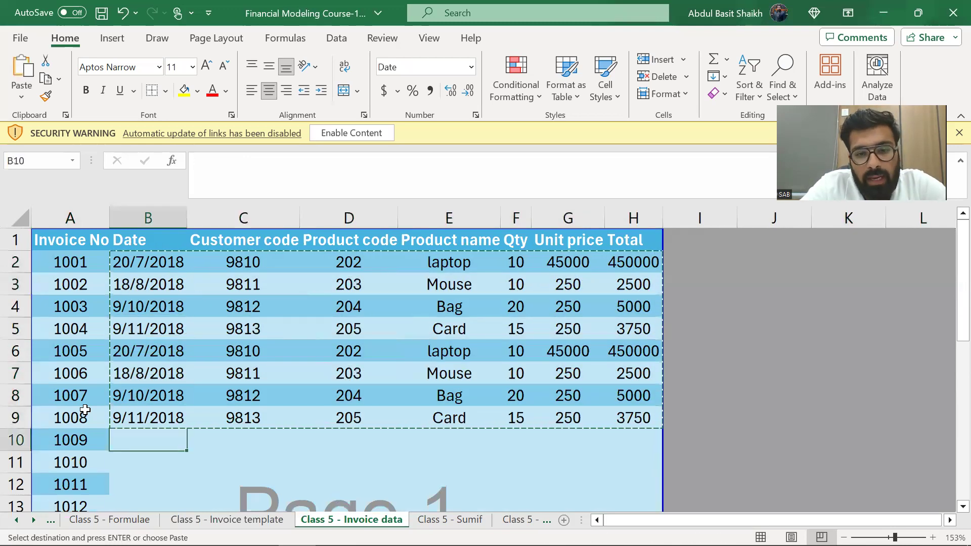
key("ctrl+v")
Paste the same copied invoice details into B18:H25 to complete the remaining records, and end copy mode.
key("Down")
key("Down")
key("Down")
key("Down")
key("Down")
key("Down")
key("Down")
key("Down")
key("Down")
key("Down")
key("Down")
key("Down")
key("Up")
key("Up")
key("Up")
key("Up")
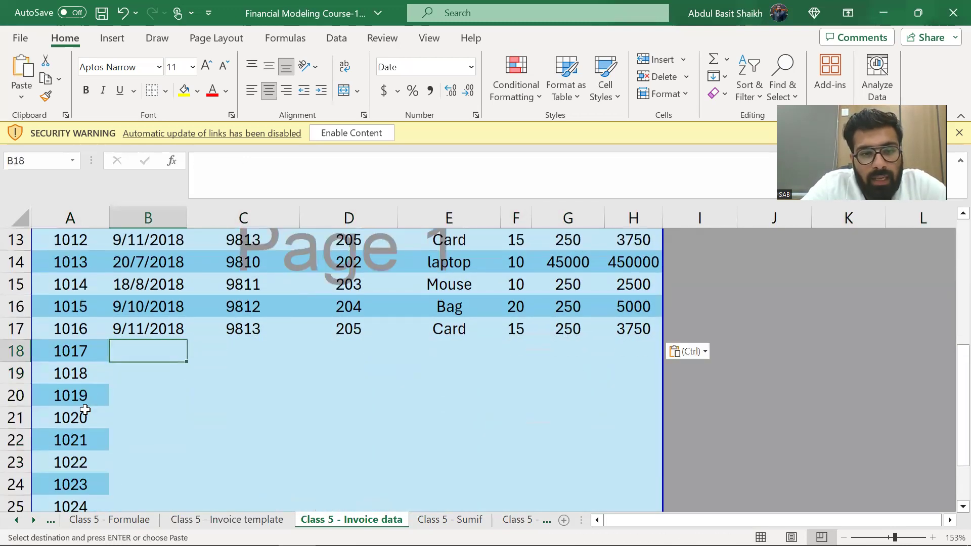
key("ctrl+v")
key("Down")
key("Down")
key("Down")
key("Down")
key("Down")
key("Down")
key("Down")
key("Down")
key("Down")
key("Down")
key("Down")
key("Down")
key("Down")
key("Escape")
key("Up")
key("Up")
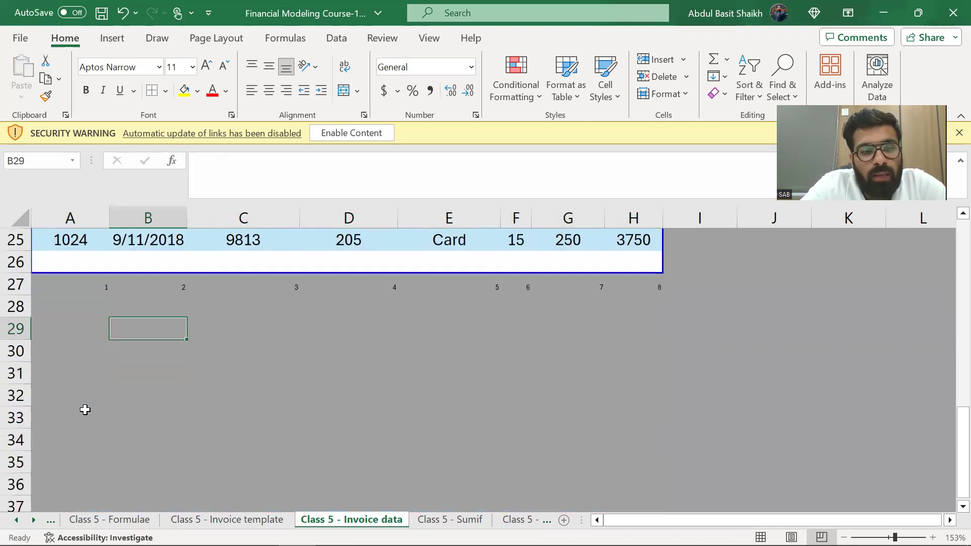
Review the extended invoice records on the Class 5 - Invoice data sheet from the first row to the last.
key("ctrl+Page_Up")
key("ctrl+Page_Up")
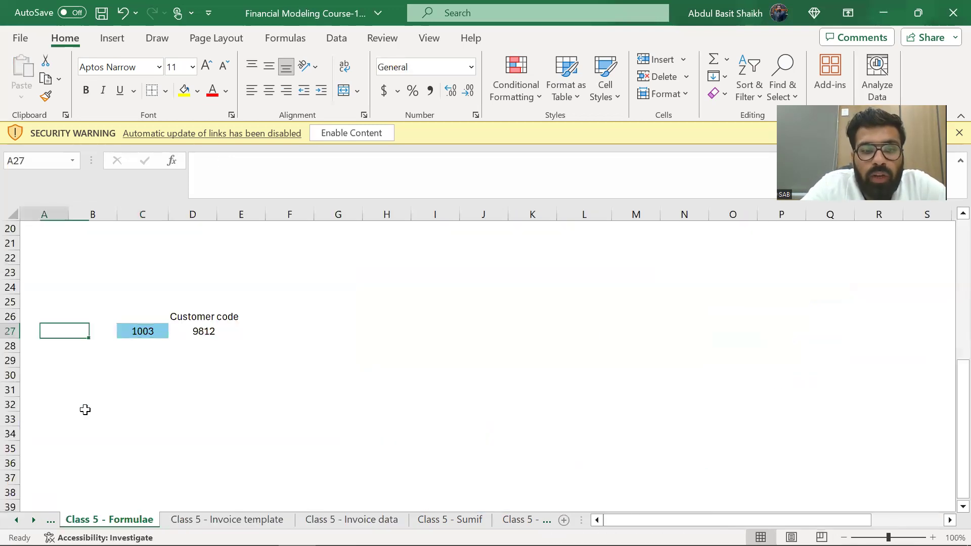
key("ctrl+Page_Down")
key("ctrl+Page_Down")
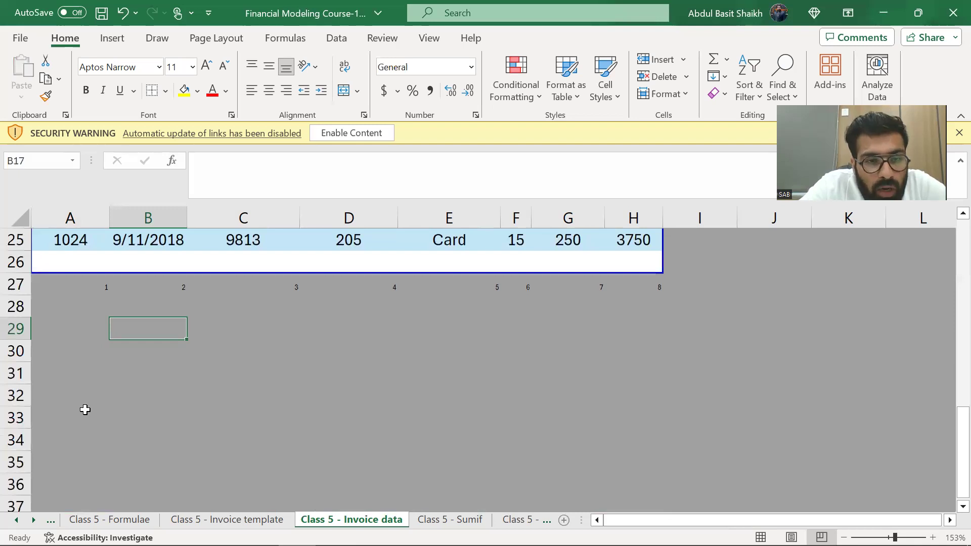
key("ctrl+Home")
key("Down")
key("Down")
key("Down")
key("Down")
key("Right")
key("Right")
key("Right")
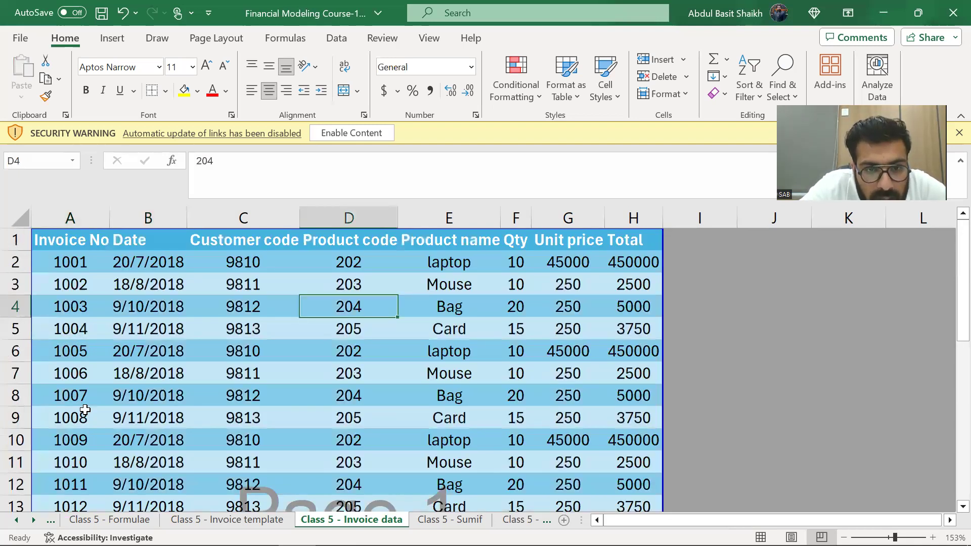
key("Left")
key("Down")
key("Down")
key("Down")
key("Down")
key("Down")
key("Down")
key("Left")
key("ctrl+Down")
key("Down")
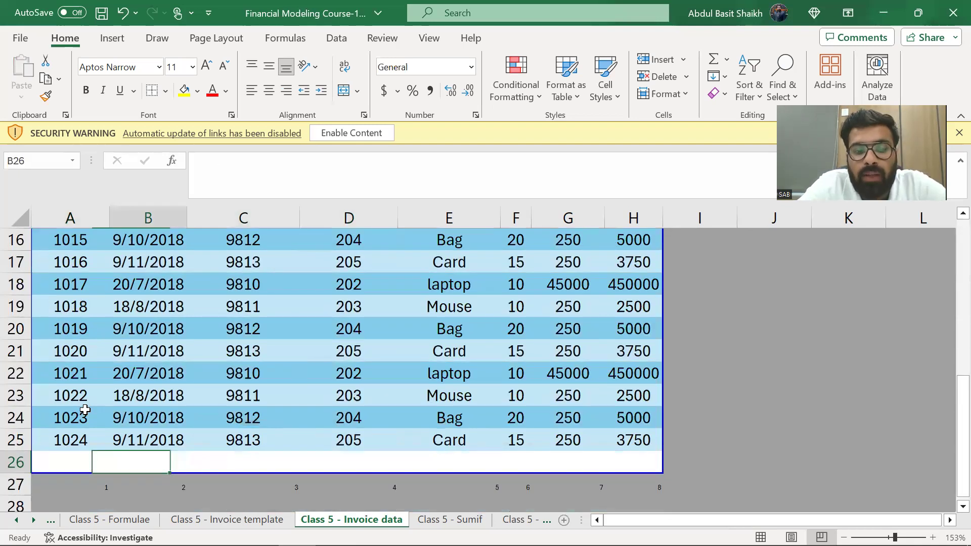
On the Class 5 - Formulae sheet, set the lookup invoice number in C27 to 1024.
key("ctrl+Page_Up")
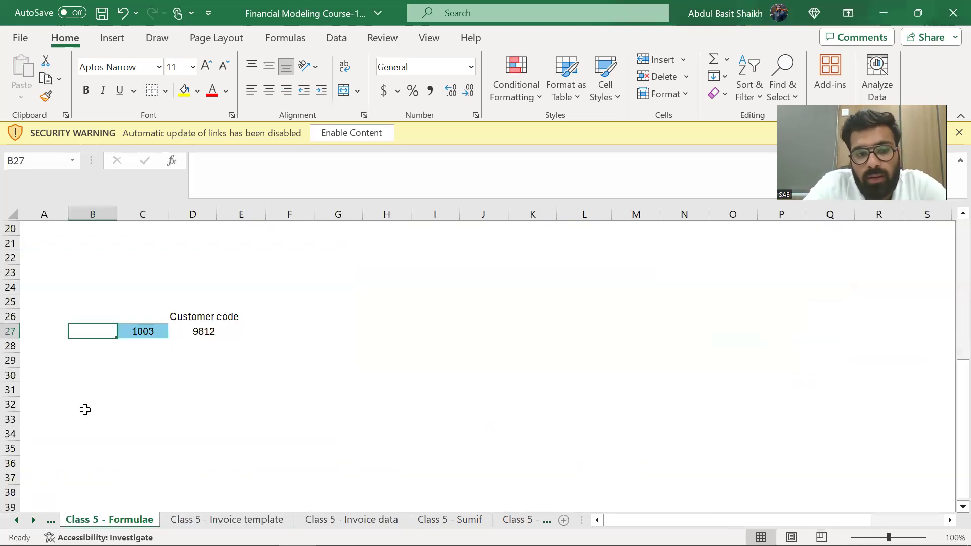
key("Right")
key("F2")
key("BackSpace")
key("BackSpace")
type("2")
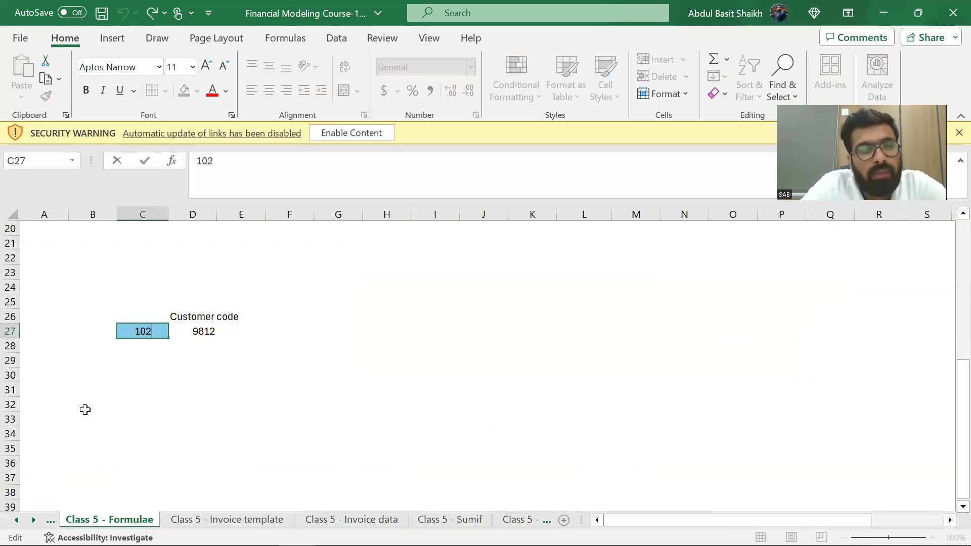
type("4")
key("ctrl+Return")
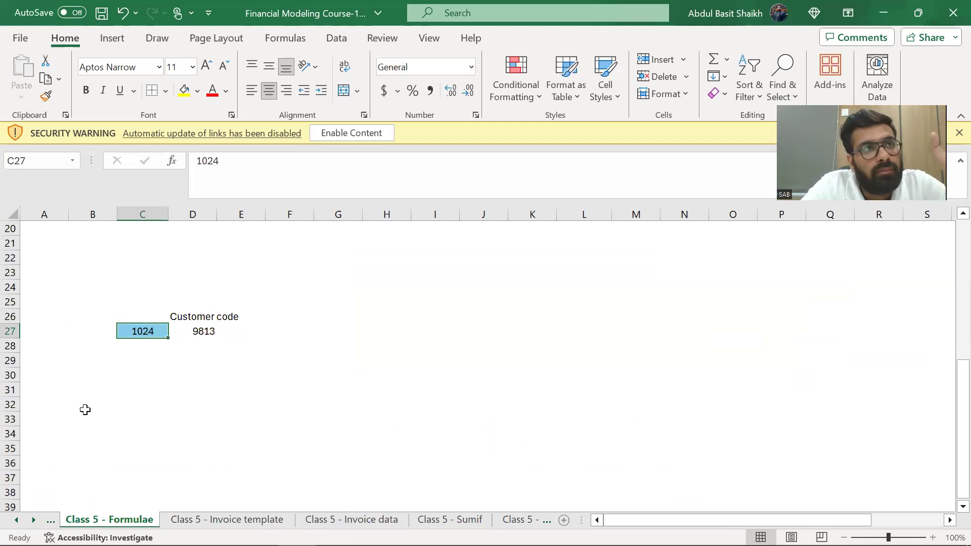
Add the heading Qty in F26 for a second lookup column.
key("Up")
key("Right")
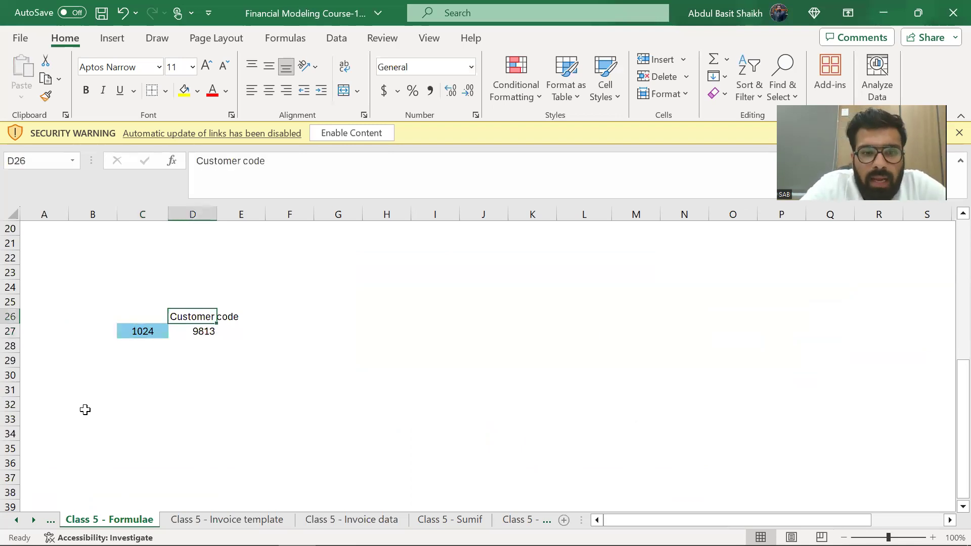
key("Right")
key("Right")
type("Qty")
key("Return")
key("Left")
key("Right")
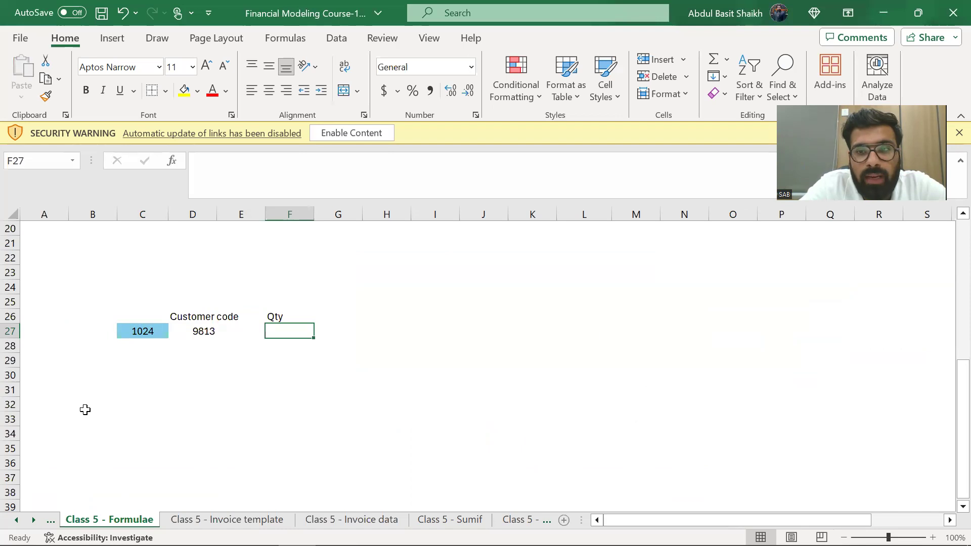
type("=")
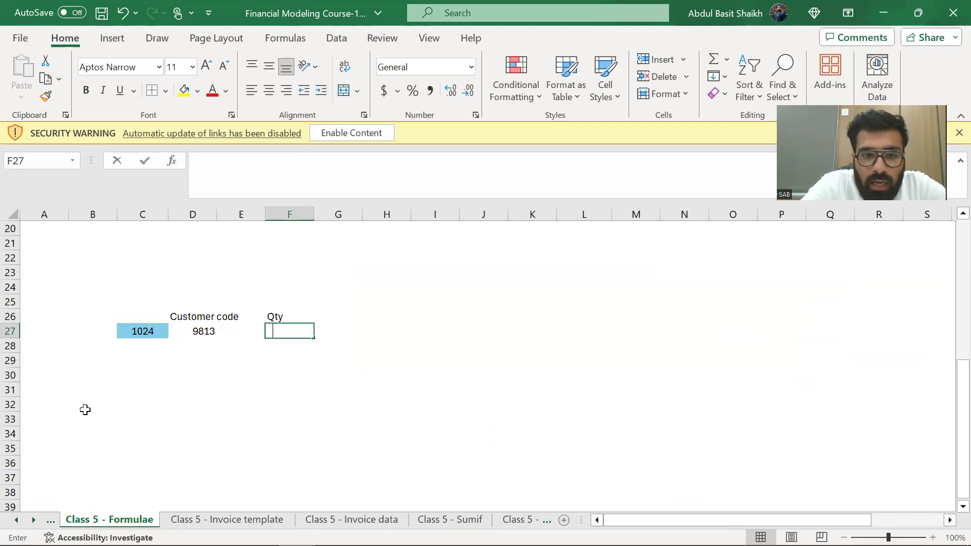
type("vlook")
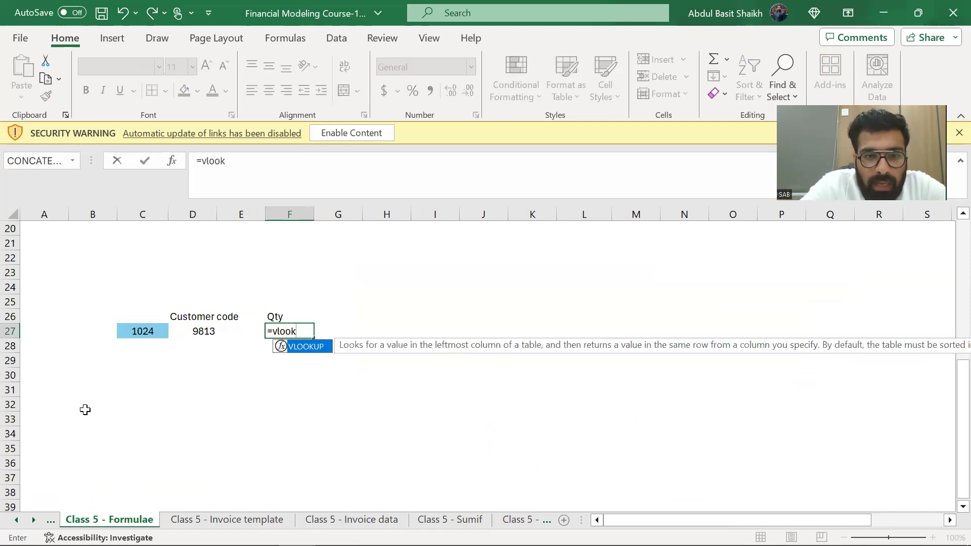
key("Tab")
key("Left")
key("Left")
key("Left")
type(",")
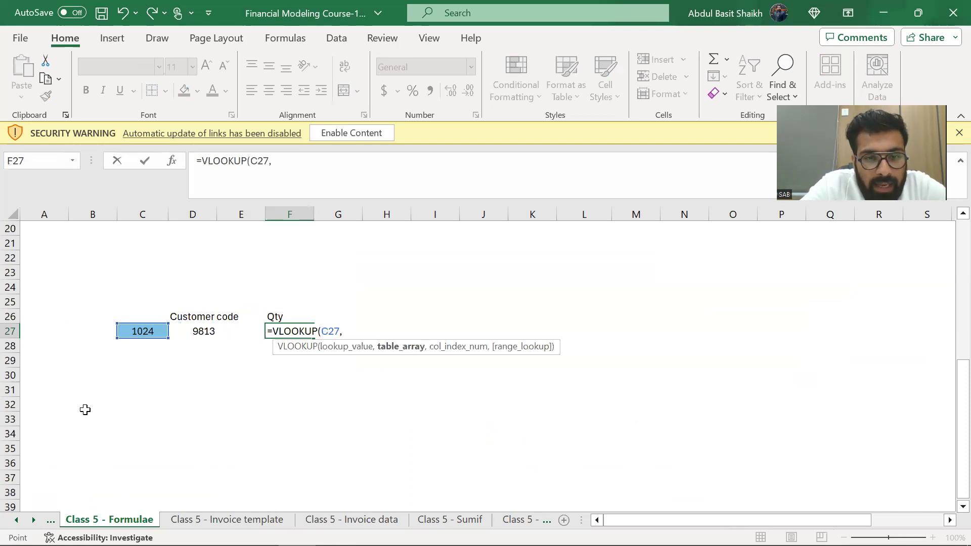
key("ctrl+Page_Down")
key("ctrl+Page_Down")
left_click(80, 342)
key("ctrl+space")
type(",")
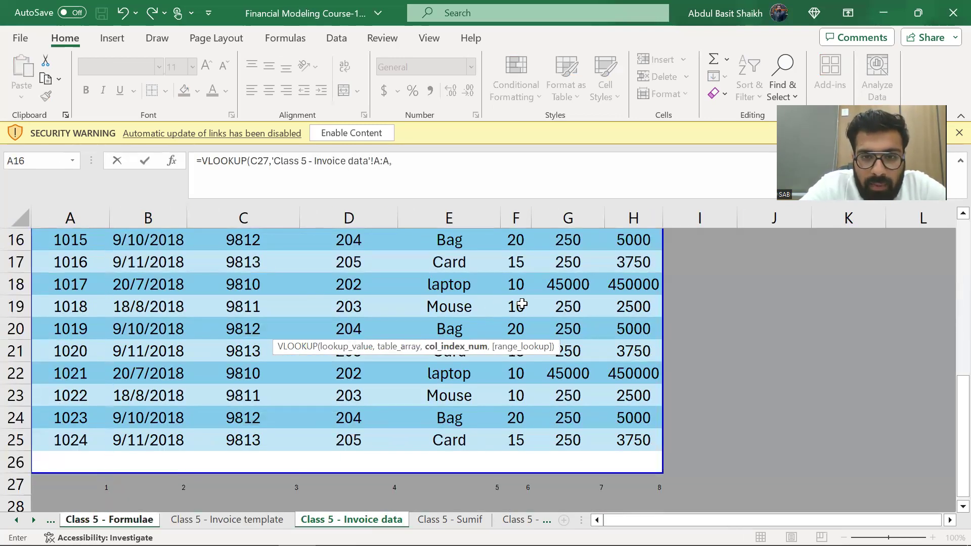
key("Escape")
key("Down")
key("Up")
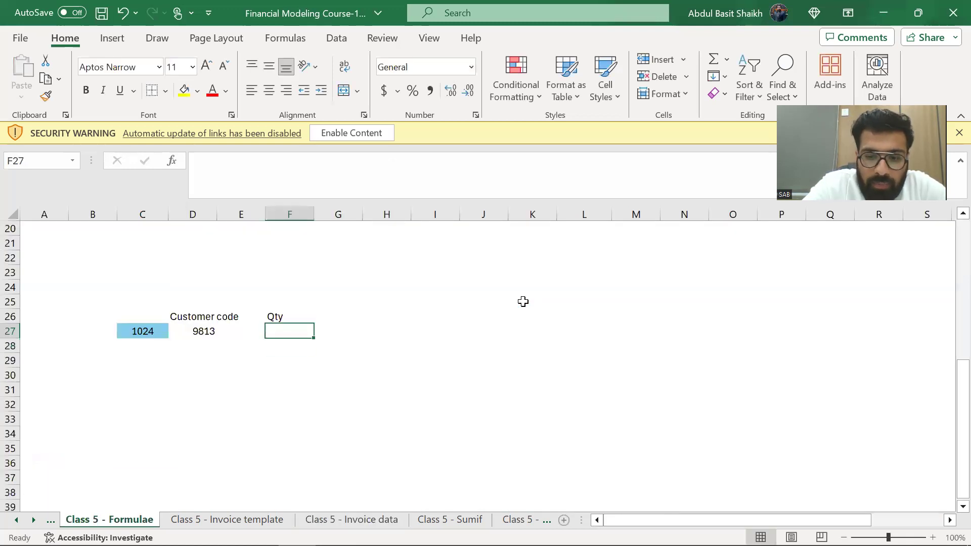
type("=vloo")
key("Tab")
key("Left")
key("Left")
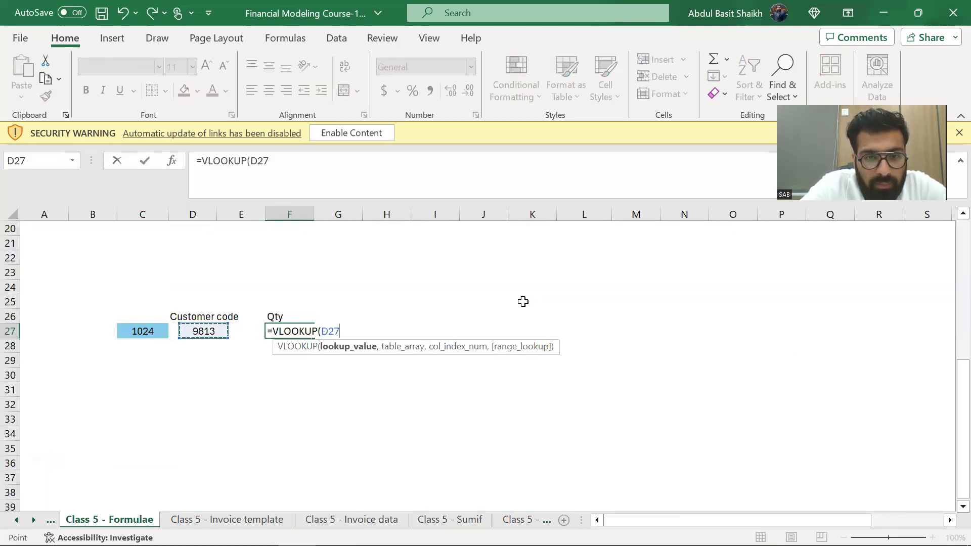
type(",")
key("Escape")
Begin a VLOOKUP formula in F27 under the Qty heading, using C27 as the lookup value.
type("=")
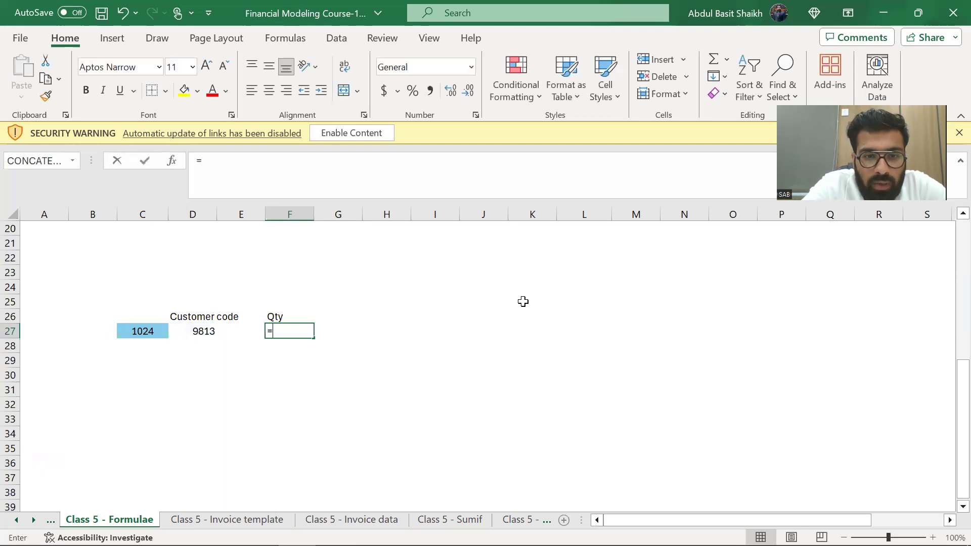
type("vlook")
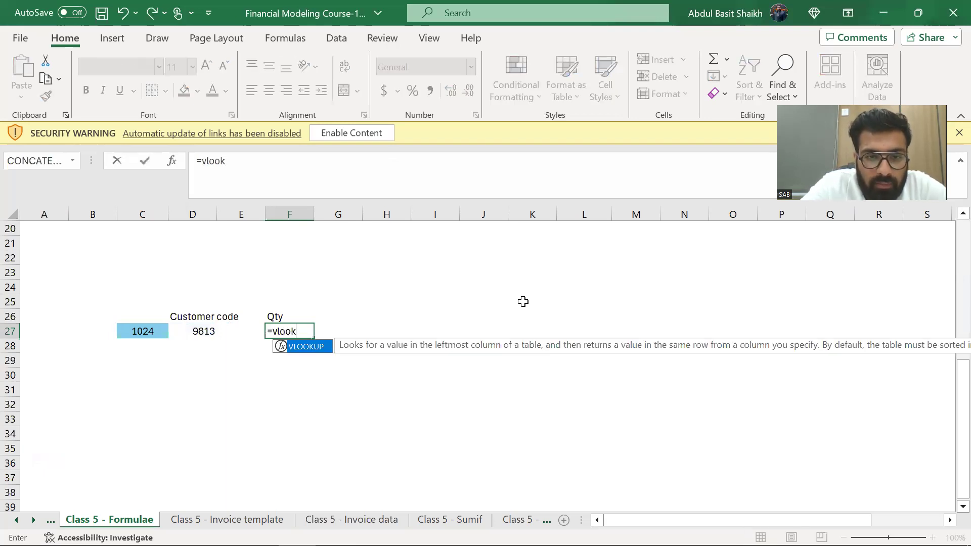
key("Tab")
key("Left")
key("Left")
key("Left")
type(",")
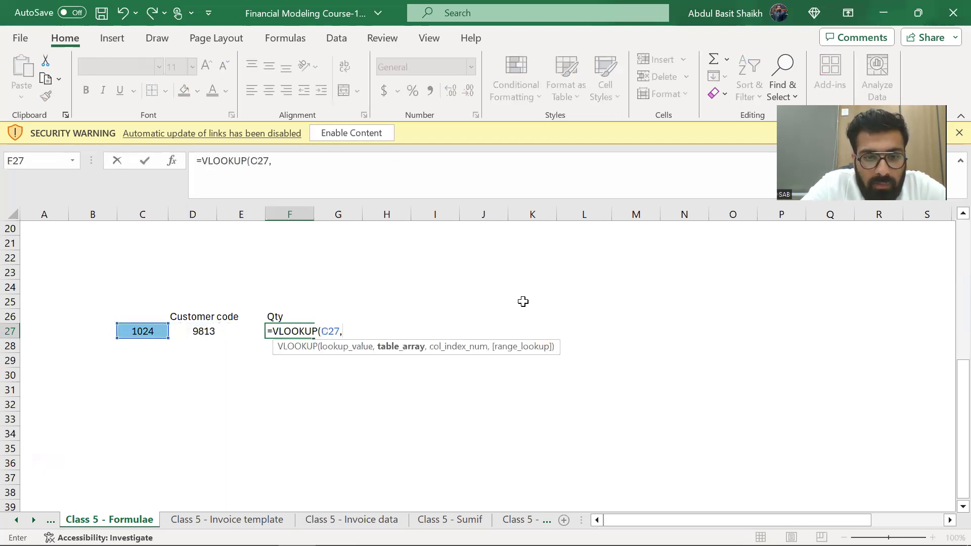
Start the VLOOKUP table array at cell A1 on the Class 5 - Invoice data sheet.
key("ctrl+Page_Down")
key("ctrl+Page_Down")
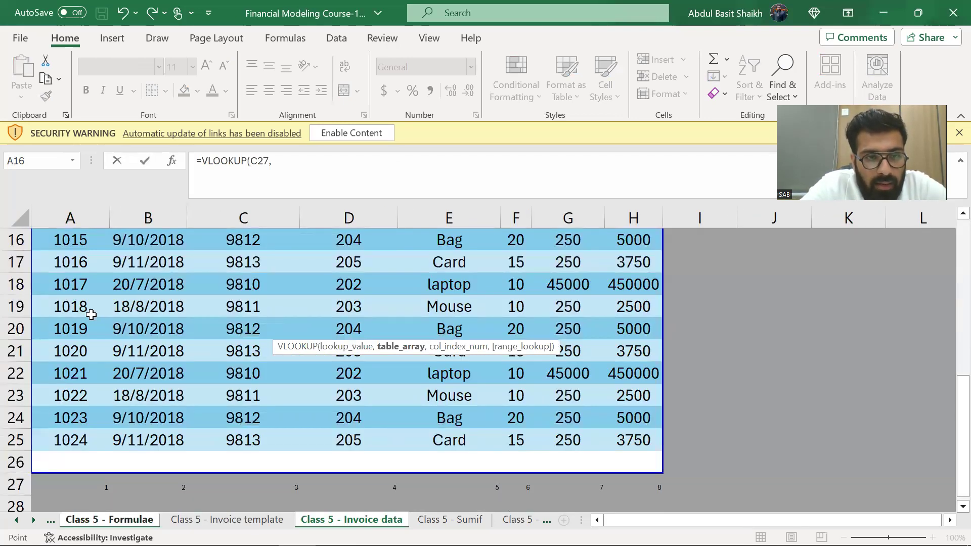
left_click(89, 310)
left_click(91, 315)
scroll(91, 314, "up", 6)
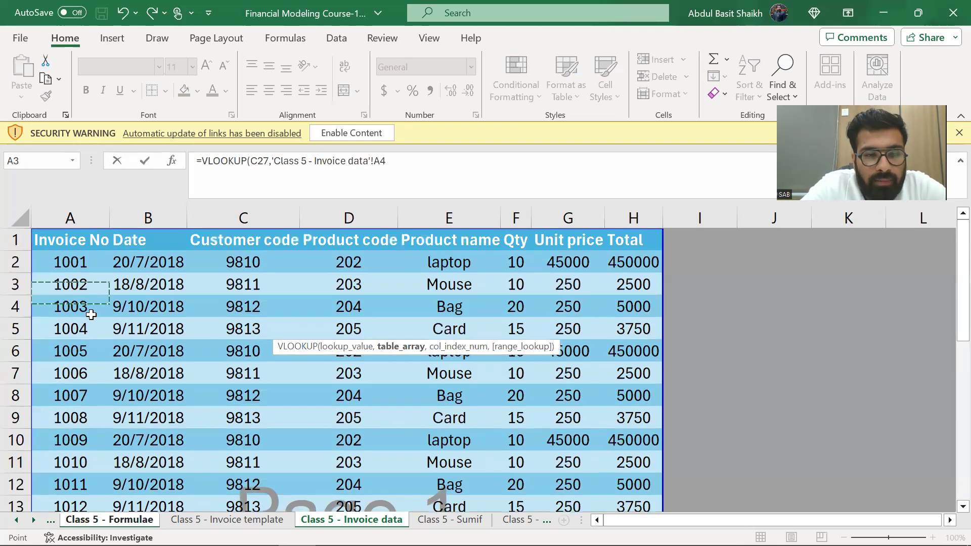
key("ctrl+space")
key("Down")
key("Up")
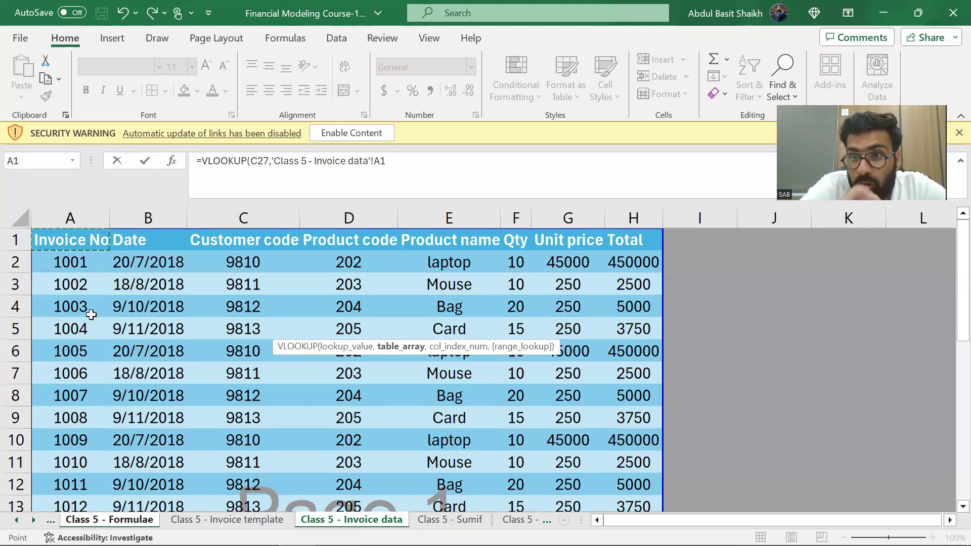
Extend the table array to A1:H25 so it covers all the invoice records and columns.
key("shift+Right")
key("shift+Down")
key("shift+Right")
key("shift+Down")
key("shift+Right")
key("shift+Down")
key("shift+Right")
key("shift+Down")
key("shift+Down")
key("shift+Right")
key("shift+Down")
key("shift+Right")
key("shift+Down")
key("shift+Right")
key("shift+Right")
key("shift+Left")
key("shift+Left")
key("shift+Right")
key("shift+Down")
key("shift+Down")
key("shift+Down")
key("shift+Down")
key("shift+Down")
key("shift+Down")
key("shift+Down")
key("shift+Down")
key("shift+Down")
key("shift+Down")
key("shift+Down")
key("shift+Down")
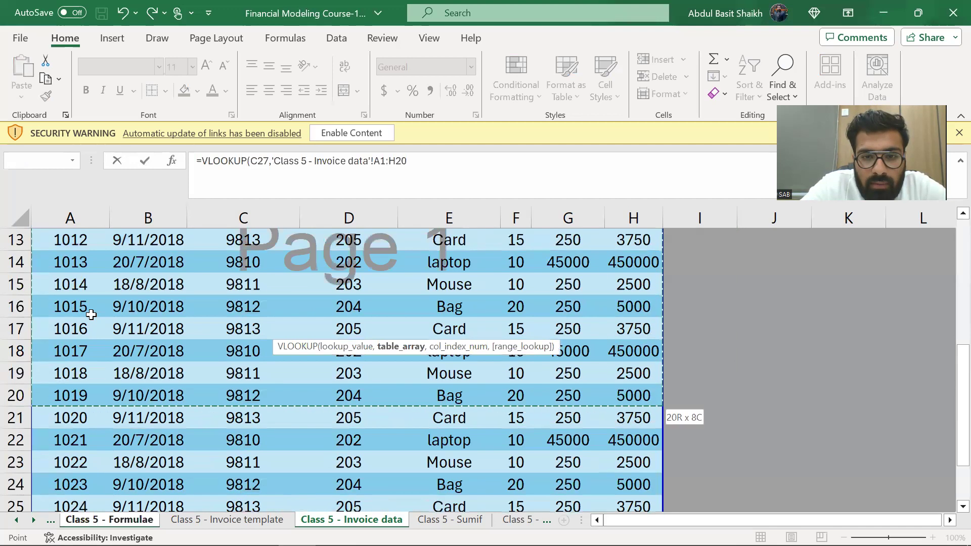
key("shift+Left")
key("shift+Right")
key("shift+Down")
key("shift+Down")
key("shift+Down")
key("shift+Down")
key("shift+Down")
key("shift+Down")
key("shift+Down")
key("shift+Down")
key("shift+Down")
key("shift+Down")
key("shift+Down")
key("shift+Down")
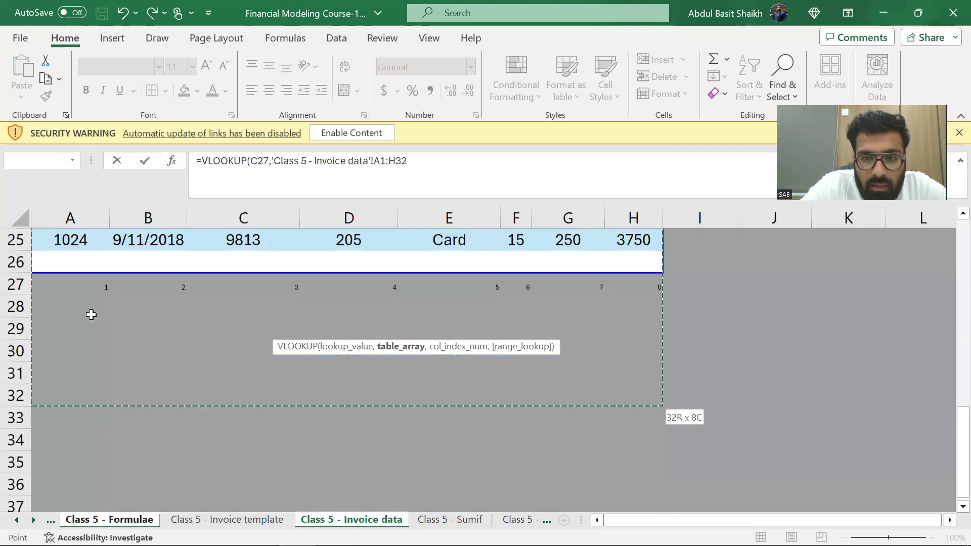
key("shift+Up")
key("shift+Up")
key("shift+Up")
key("shift+Up")
key("shift+Up")
key("shift+Up")
key("shift+Up")
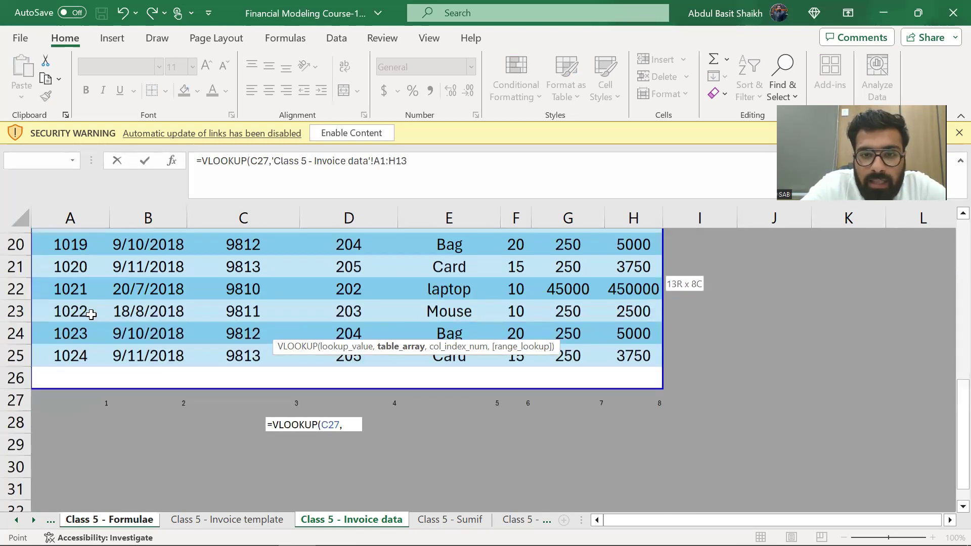
key("ctrl+shift+Up")
key("shift+Page_Down")
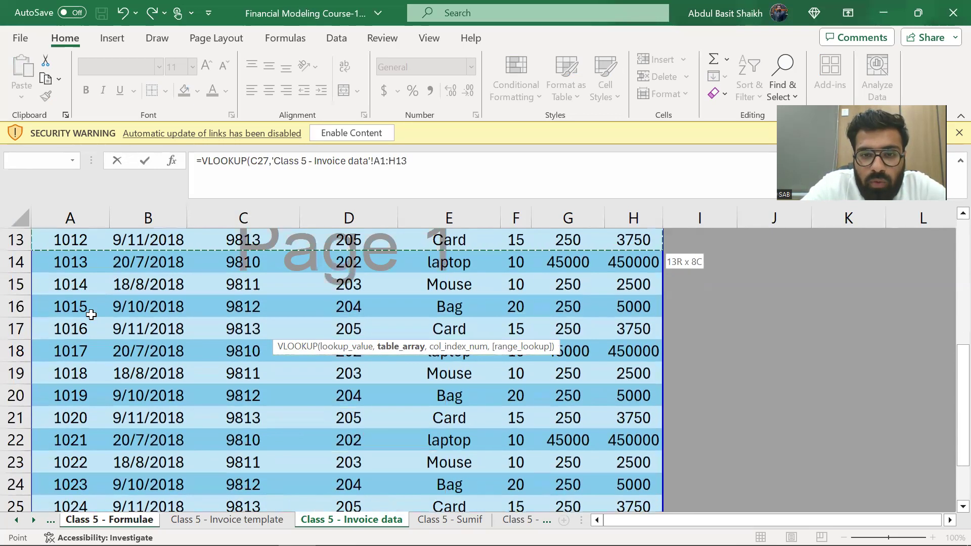
key("shift+Page_Up")
key("shift+Left")
key("shift+Left")
key("shift+Right")
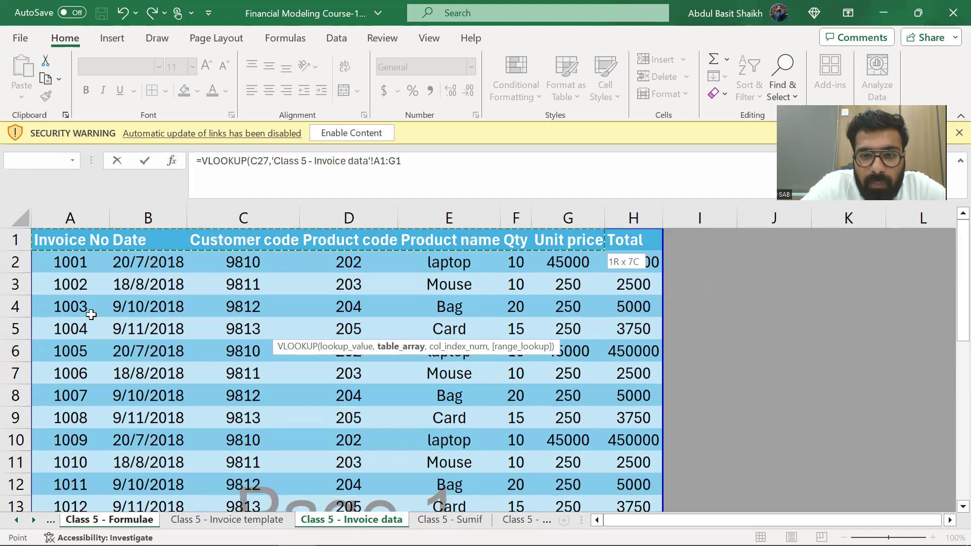
key("shift+Right")
key("shift+Page_Down")
key("shift+Page_Down")
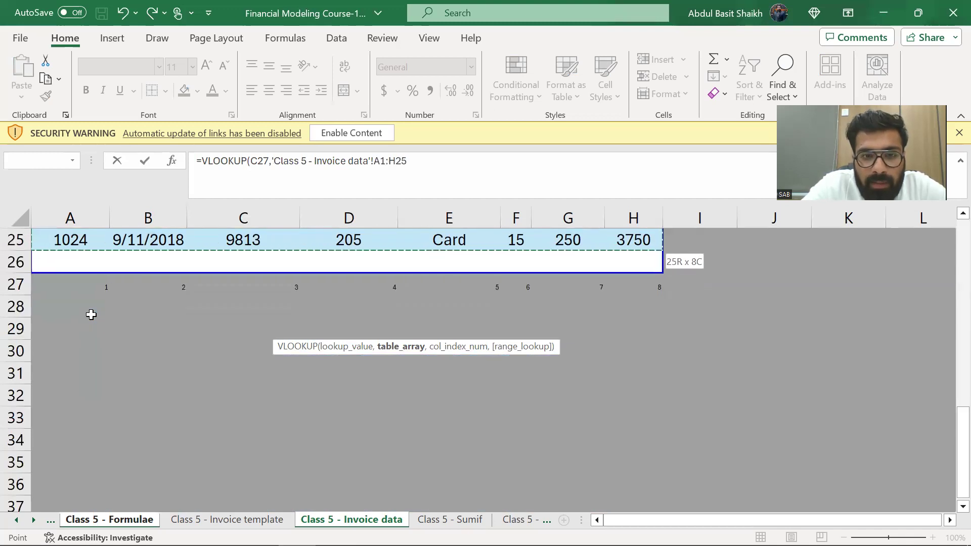
Complete the Qty formula in F27 with column index 6 and an exact match (FALSE), and check the entered formula.
type(",6,false)")
key("Return")
key("Page_Up")
key("Down")
key("F2")
key("Return")
key("Up")
key("F2")
key("Return")
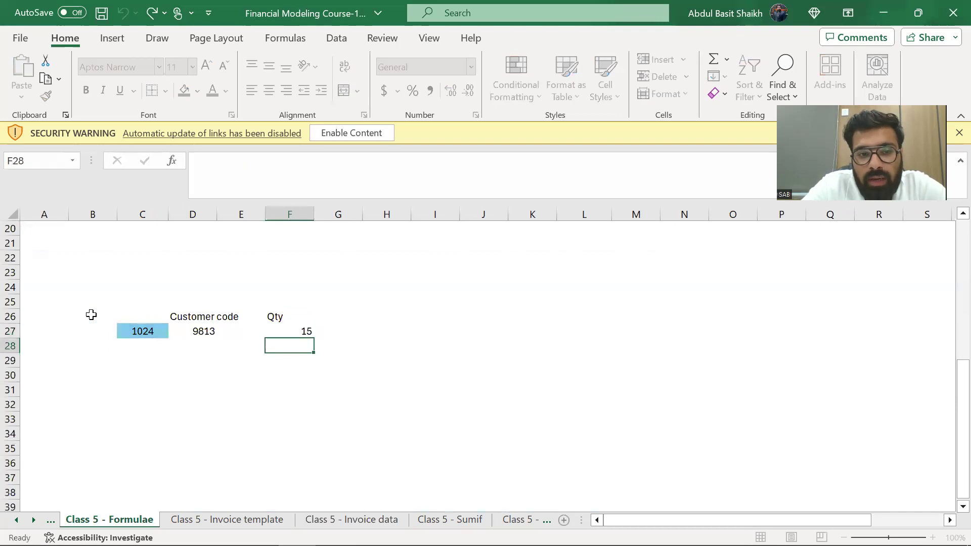
Test both lookups by setting the invoice number in C27 to 1034.
key("Up")
key("Left")
key("Left")
key("Left")
type("1034")
key("Return")
key("Up")
key("Right")
key("Left")
Set the lookup invoice number in C27 to 1022.
key("F2")
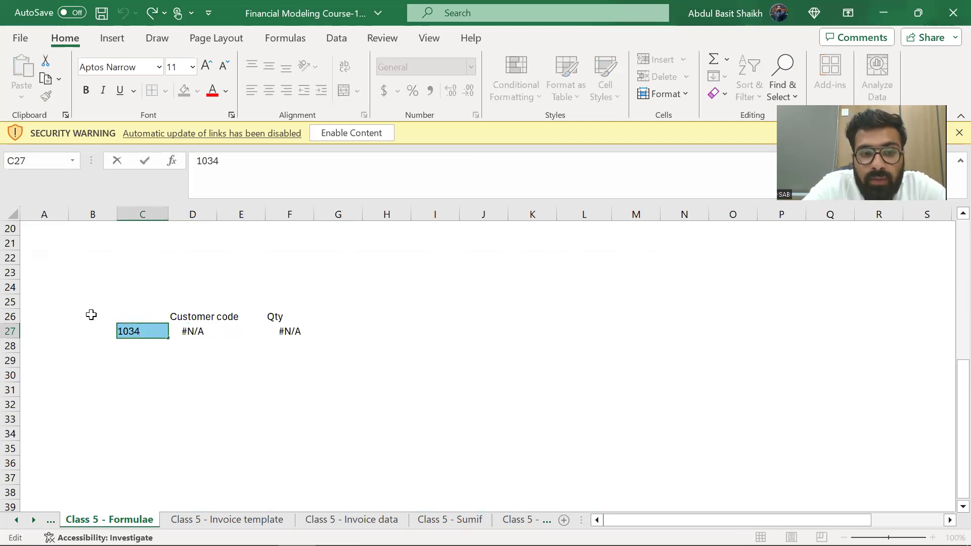
key("BackSpace")
type("2")
key("ctrl+Return")
key("F2")
key("BackSpace")
key("BackSpace")
type("22")
key("Return")
key("Up")
Examine the Customer code formula in D27 and the lookup invoice number it refers to in C27.
key("Right")
key("Left")
key("Right")
key("F2")
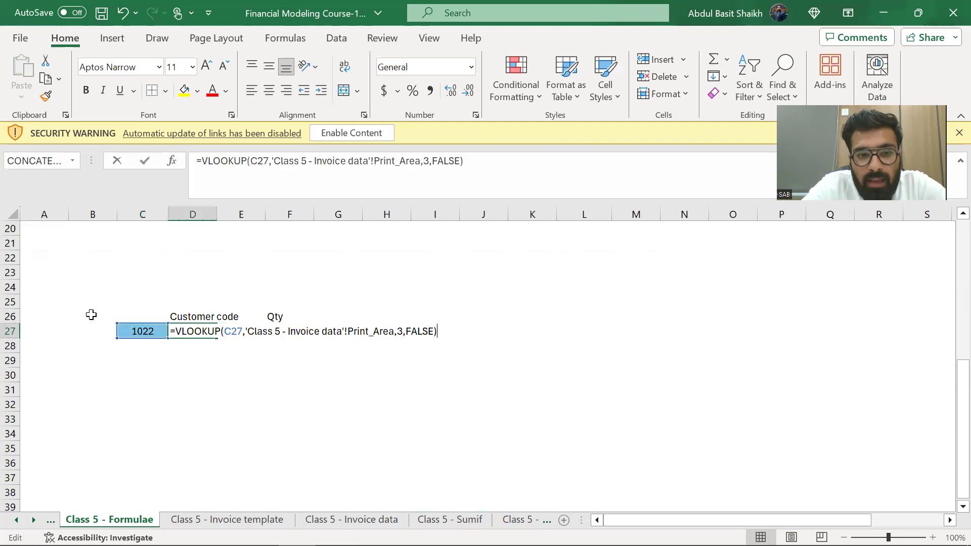
key("Escape")
key("Left")
key("F2")
key("Escape")
key("Right")
key("Left")
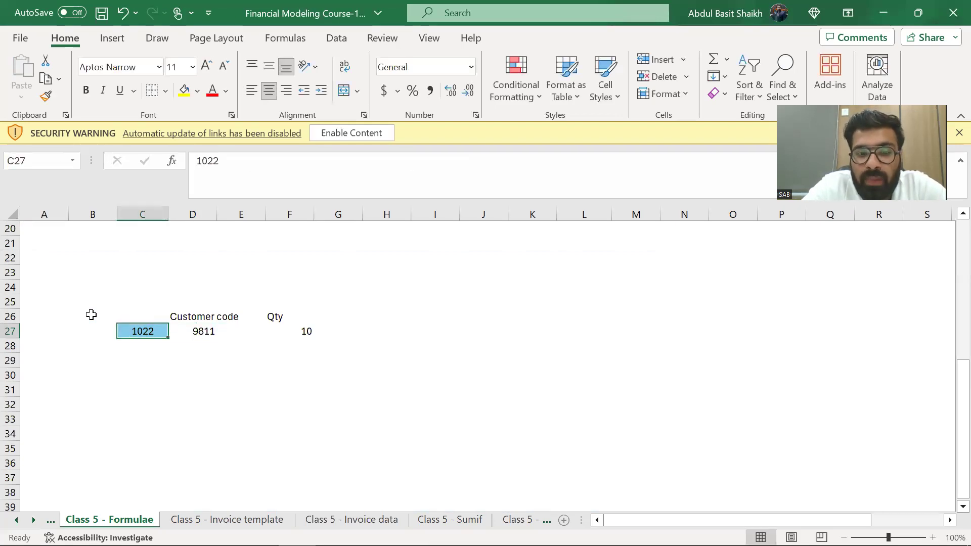
key("Right")
key("Right")
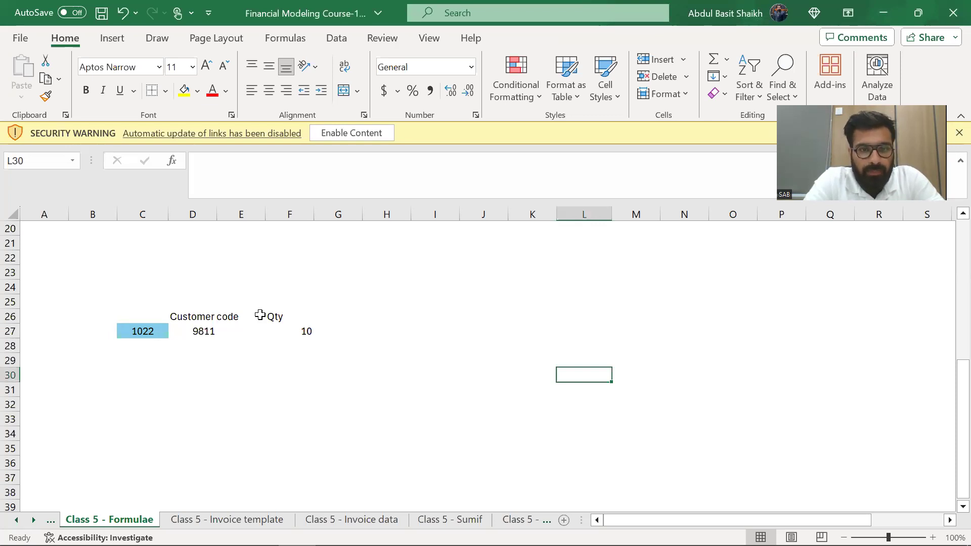
Review the Invoice No column and the Customer code column on the Class 5 - Invoice data sheet.
left_click(202, 343)
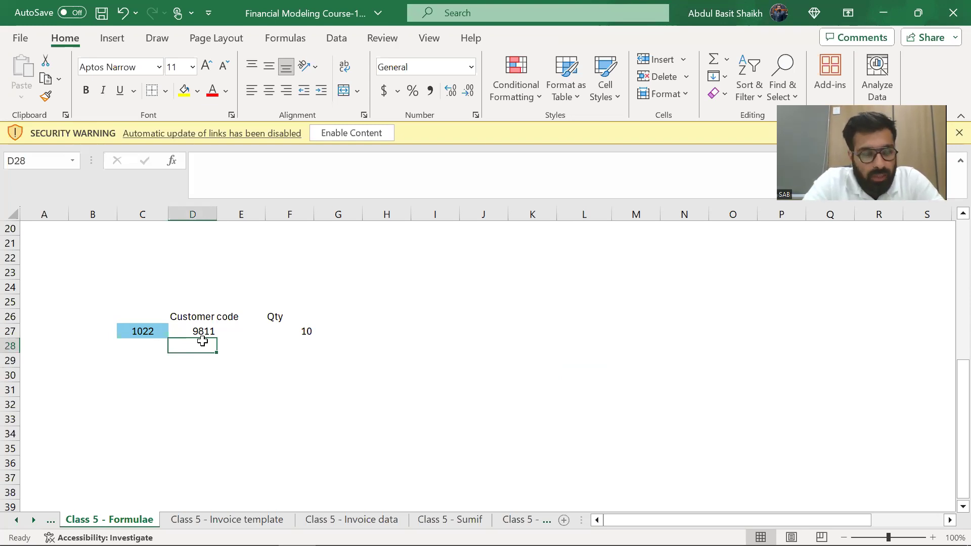
key("ctrl+Page_Down")
key("ctrl+Page_Down")
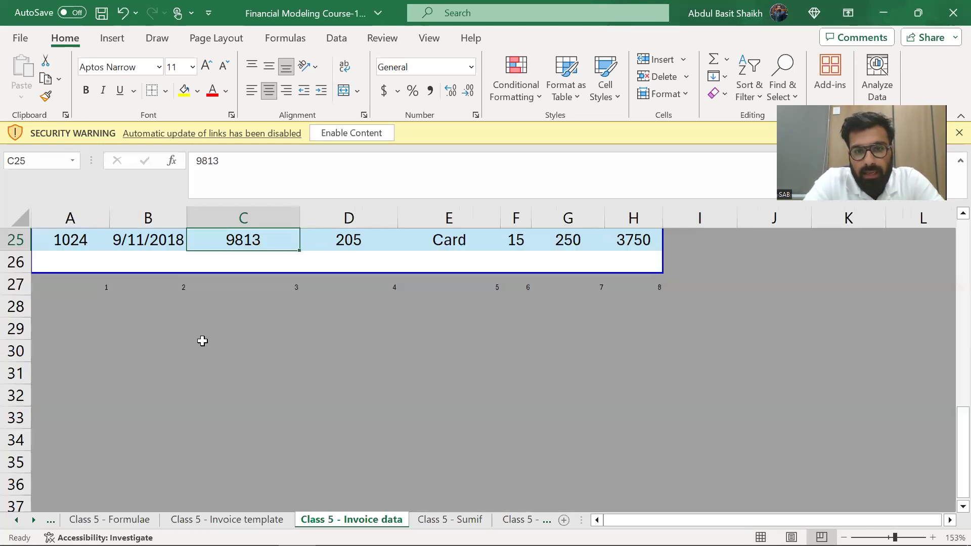
key("ctrl+Up")
key("Right")
key("Down")
key("Down")
key("Left")
key("Left")
key("Left")
key("Down")
key("Right")
key("Left")
key("Up")
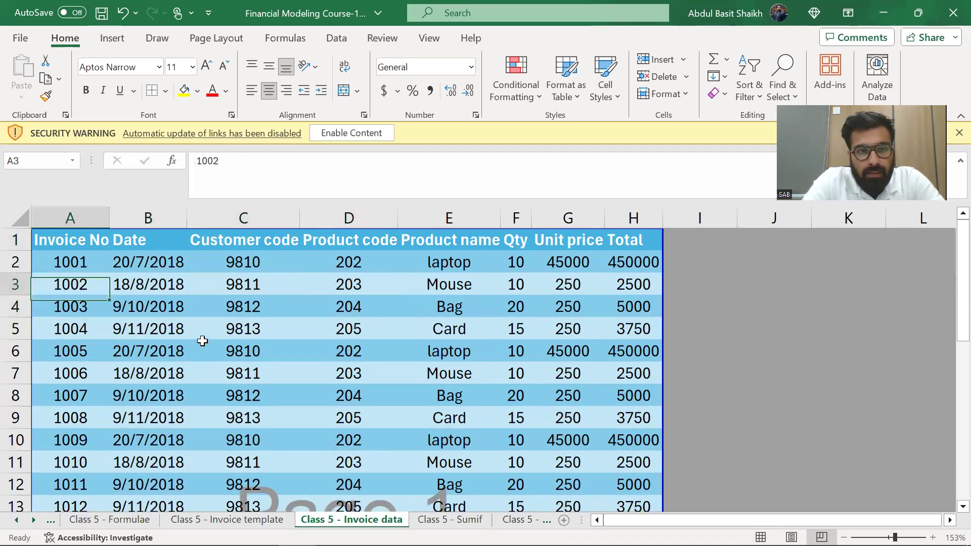
key("Up")
key("Up")
key("Down")
key("Down")
key("ctrl+Down")
key("ctrl+Up")
key("Down")
key("Down")
key("Down")
key("Down")
key("Up")
key("Up")
key("Up")
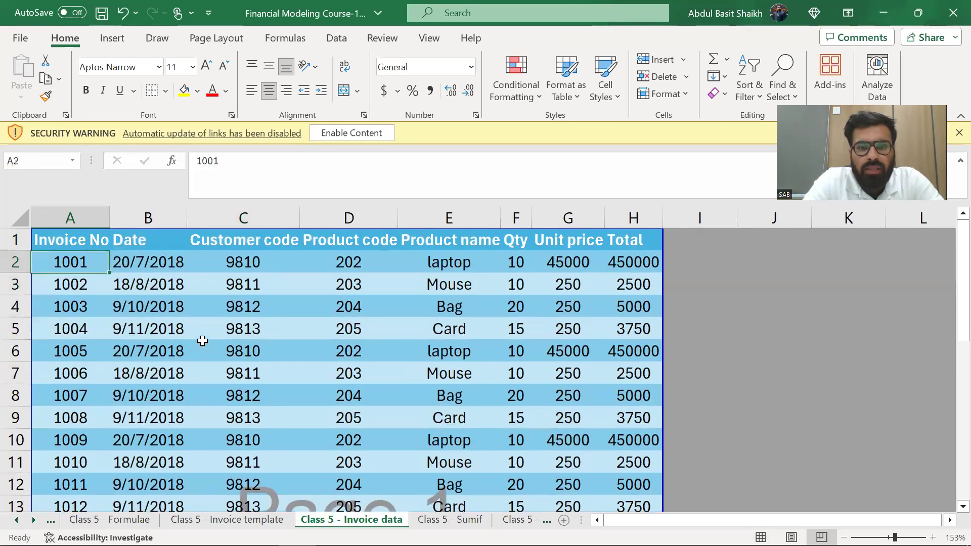
key("Right")
key("Right")
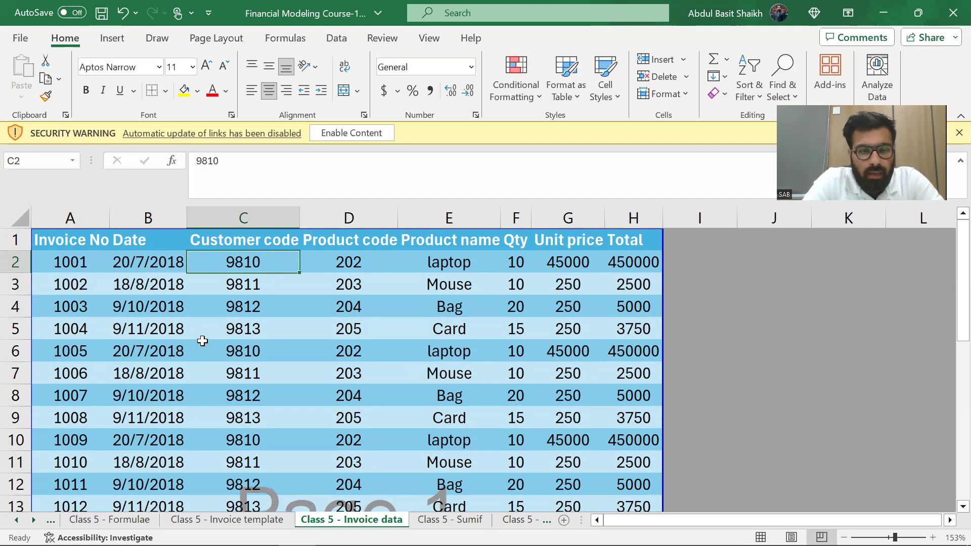
Return to the Class 5 - Formulae sheet and review the lookup number, Customer code and Qty cells in row 27.
key("ctrl+Page_Up")
key("Left")
key("Left")
key("Up")
key("Right")
key("Up")
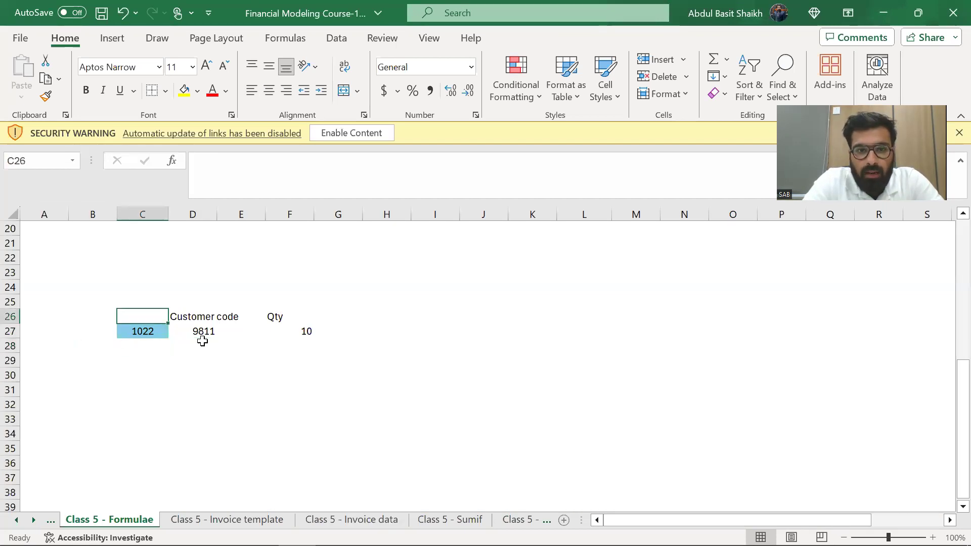
key("Down")
key("Right")
key("Right")
key("Right")
Examine the invoice layout on the Class 5 - Invoice template sheet from the header down to the Total row.
key("ctrl+Page_Down")
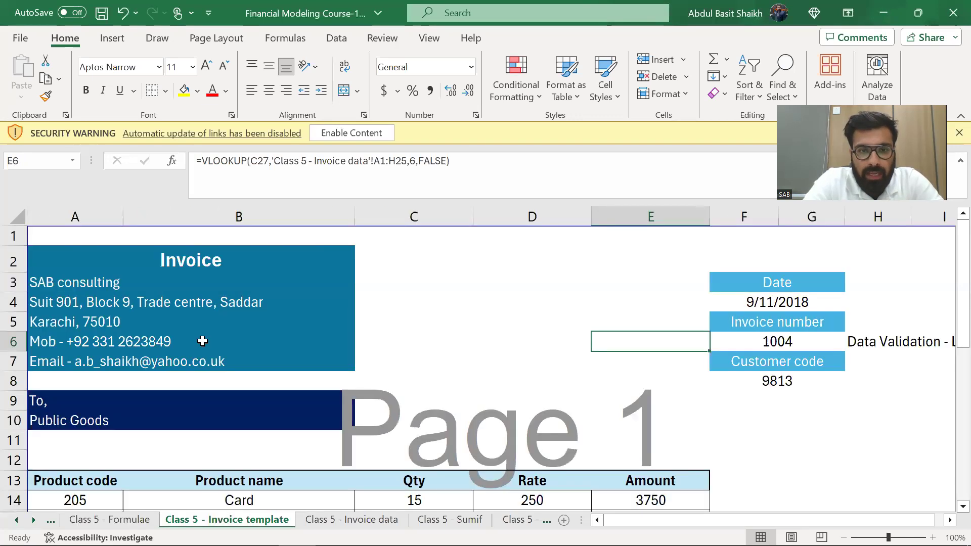
key("Left")
key("Left")
key("Up")
key("Left")
key("Left")
key("Up")
key("Up")
key("Up")
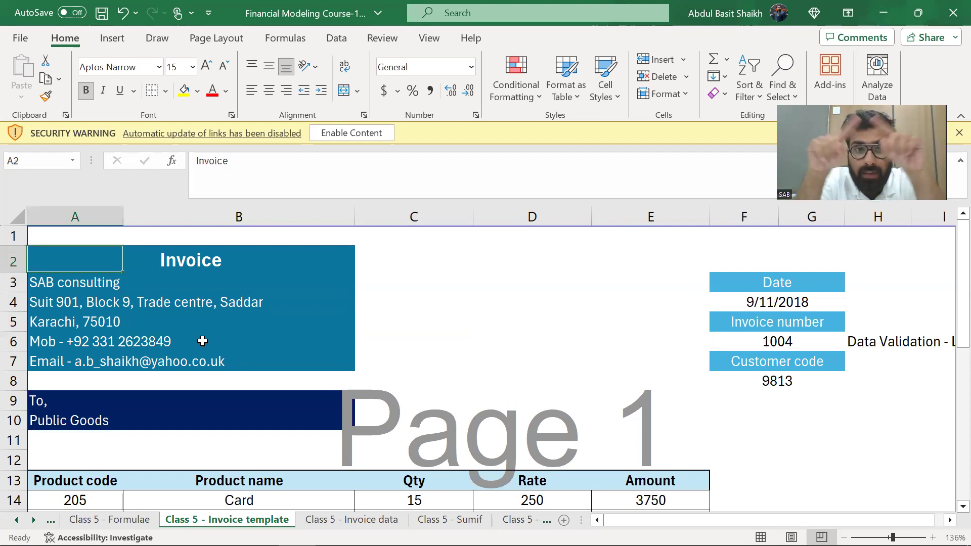
key("Page_Down")
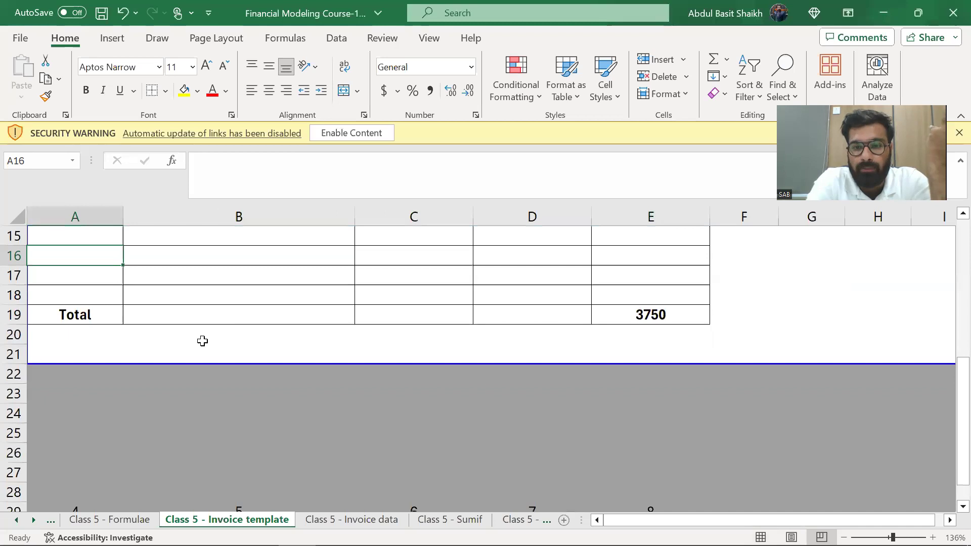
key("Page_Up")
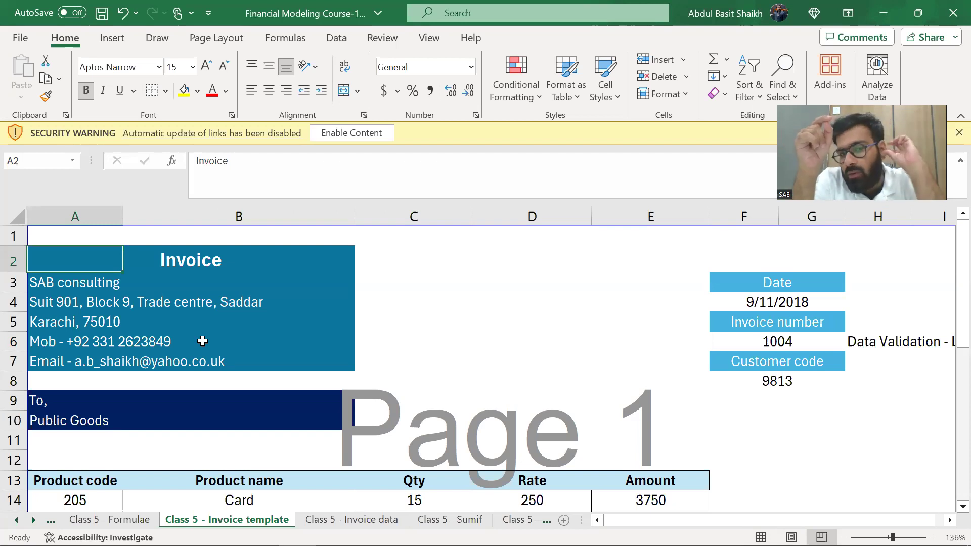
Set the Invoice number in F6 of the invoice template to 1002.
key("Right")
key("Right")
key("Right")
key("Right")
key("Down")
key("Down")
key("Down")
key("Down")
key("Right")
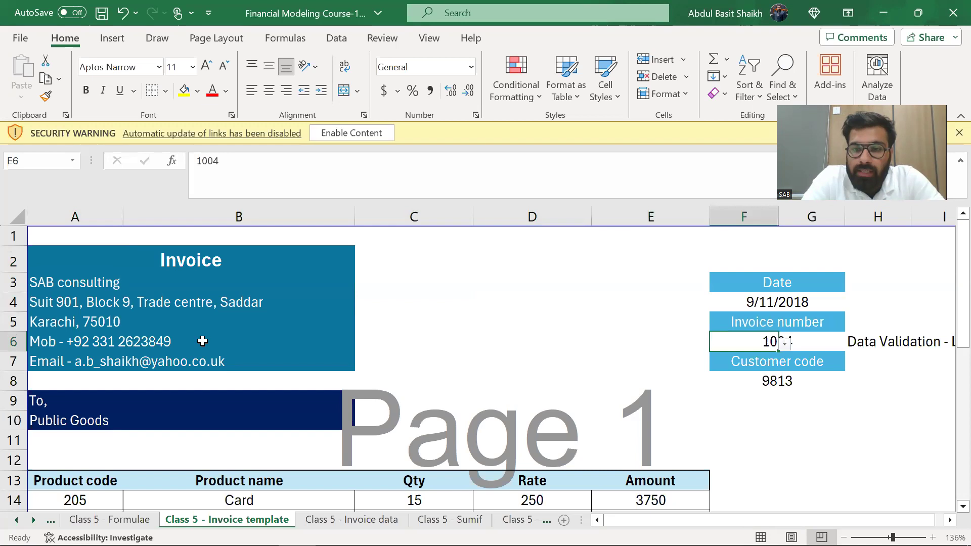
key("alt+Down")
key("Up")
key("Up")
key("Return")
Review the Customer code area below the invoice number and examine the Date lookup formula in F4.
key("Down")
key("Down")
key("Down")
key("Down")
key("Down")
key("Up")
key("Up")
key("Up")
key("Up")
key("Up")
key("Up")
key("Up")
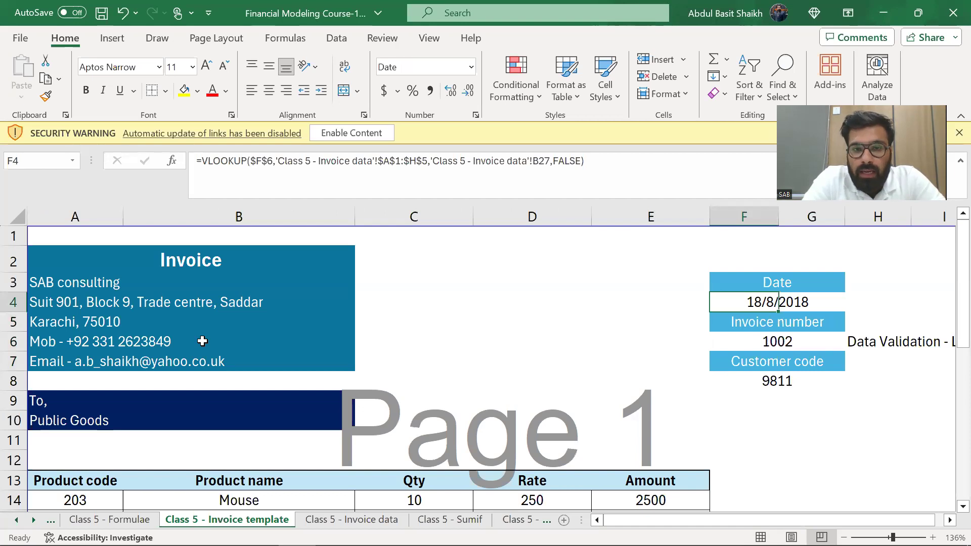
key("Down")
key("Down")
key("Up")
key("Up")
key("F2")
key("Escape")
Examine the Product code, Product name, Qty, Rate and Amount formulas in row 14 of the invoice table.
key("Down")
key("Down")
key("Left")
key("Left")
key("Down")
key("Down")
key("Left")
key("Left")
key("Down")
key("Down")
key("Down")
key("Down")
key("Left")
key("Down")
key("Down")
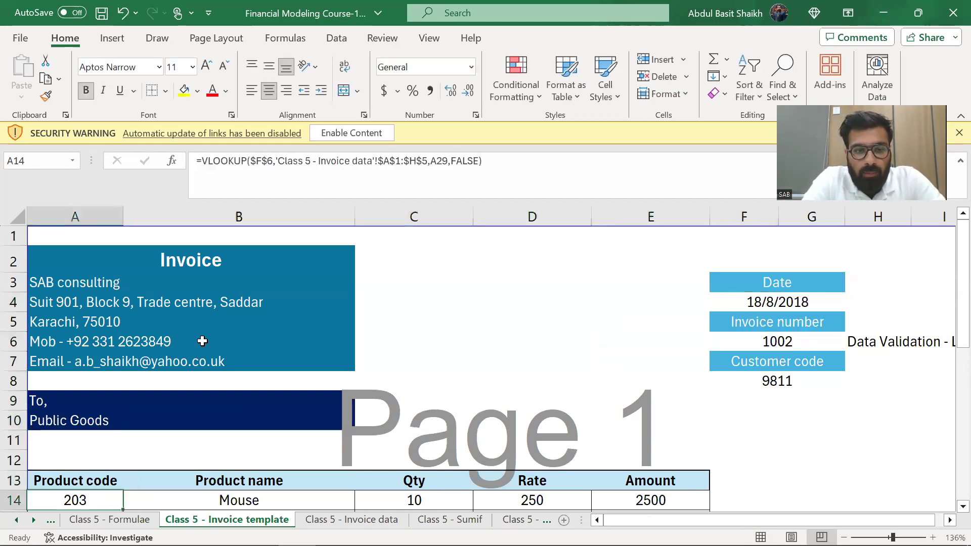
key("Right")
key("F2")
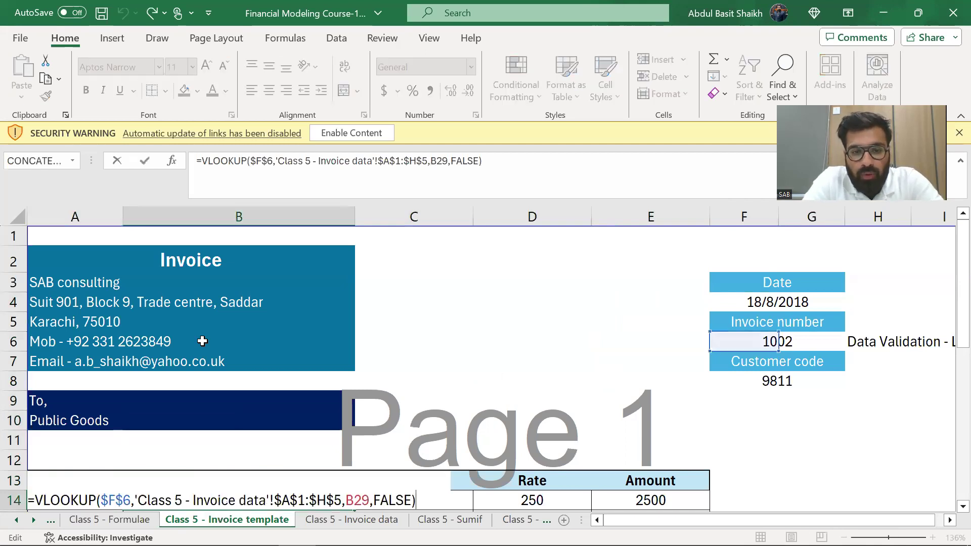
key("Escape")
key("Right")
key("F2")
key("Escape")
key("Right")
key("F2")
key("Escape")
key("Right")
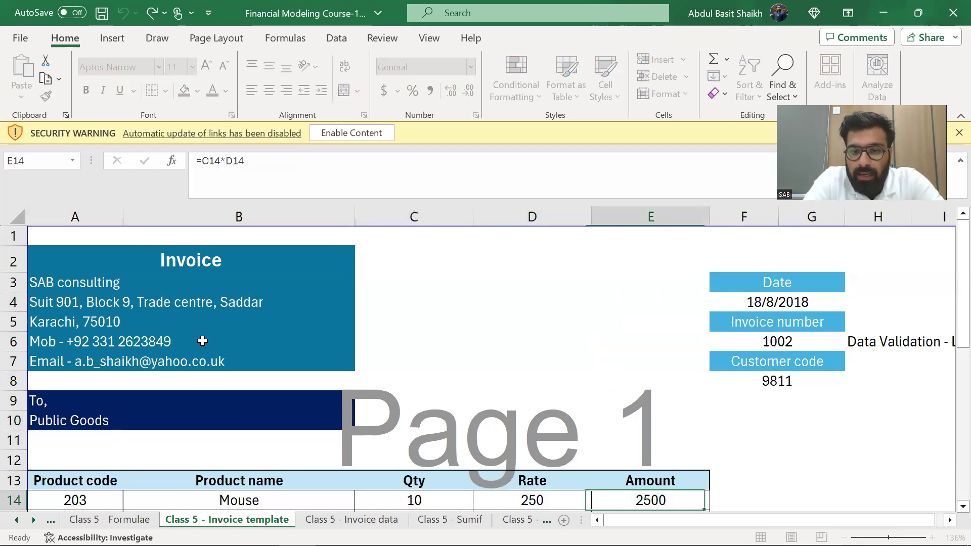
key("F2")
key("Return")
Look over the lower part of the invoice and return to the Invoice number cell F6.
key("Page_Down")
key("Page_Up")
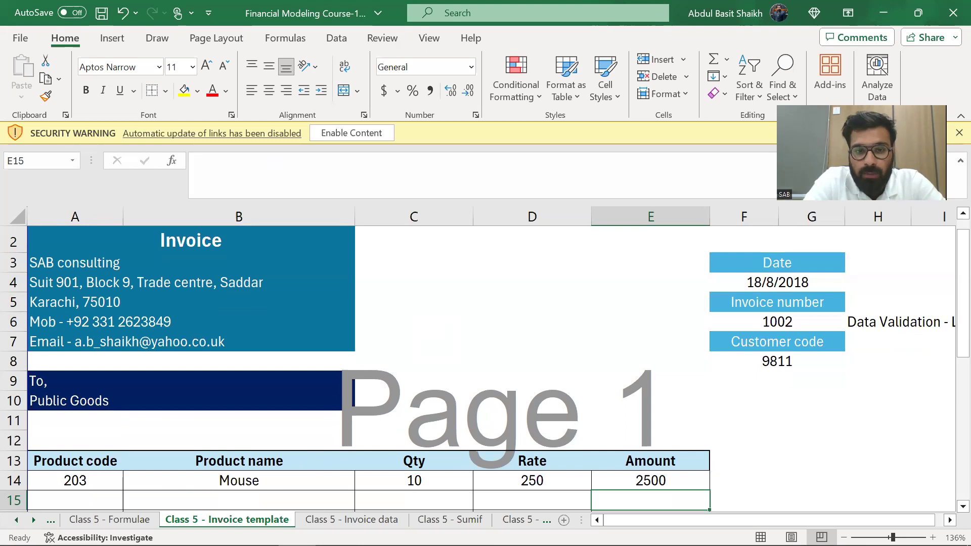
left_click(725, 320)
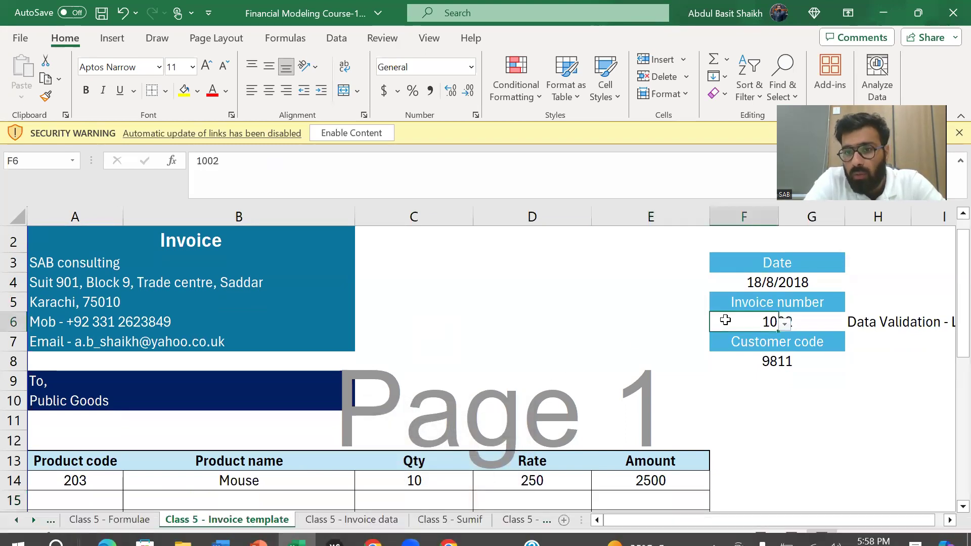
key("Left")
key("Right")
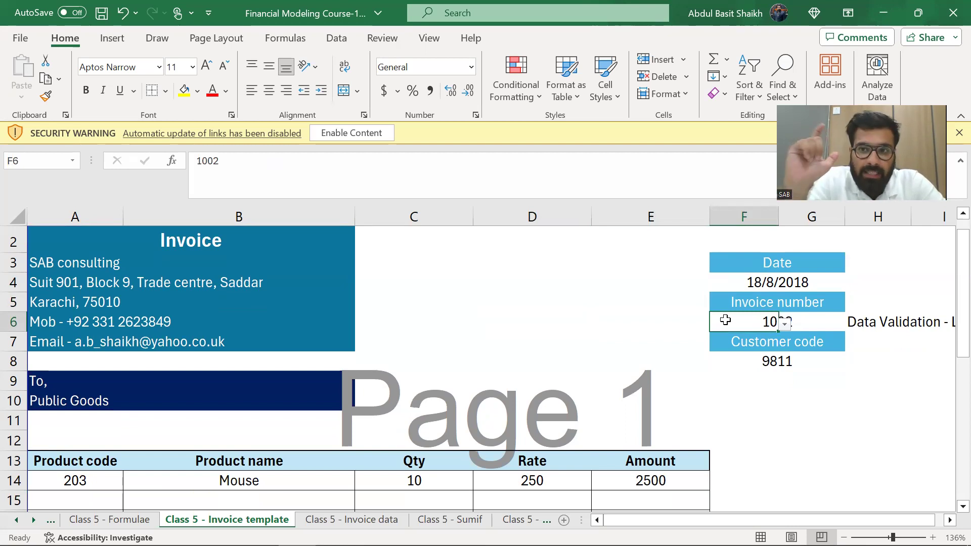
Add an outside border around the Invoice header block A2:B7.
key("Left")
key("Left")
key("Left")
key("Up")
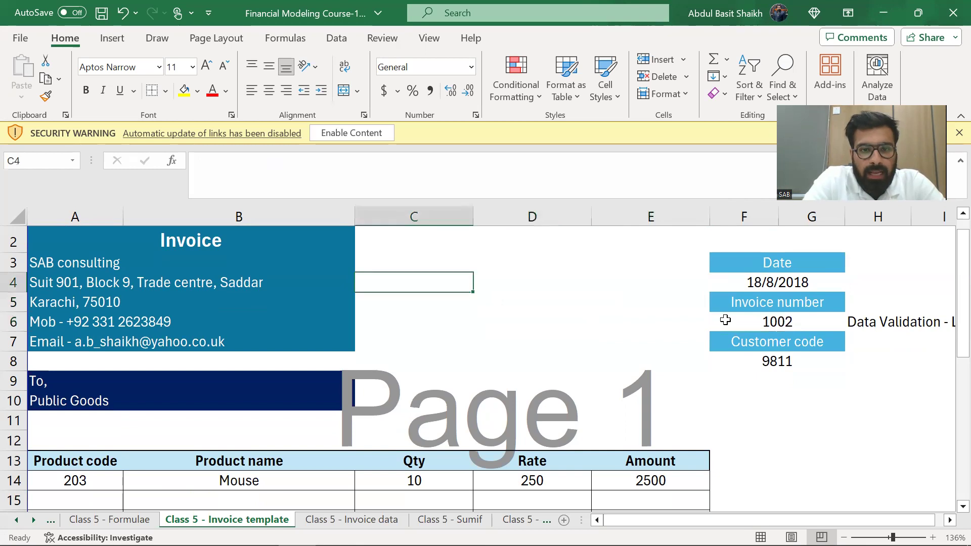
key("Left")
key("Left")
key("Up")
key("Up")
key("Up")
key("shift+Down")
key("shift+Right")
key("shift+Down")
key("shift+Down")
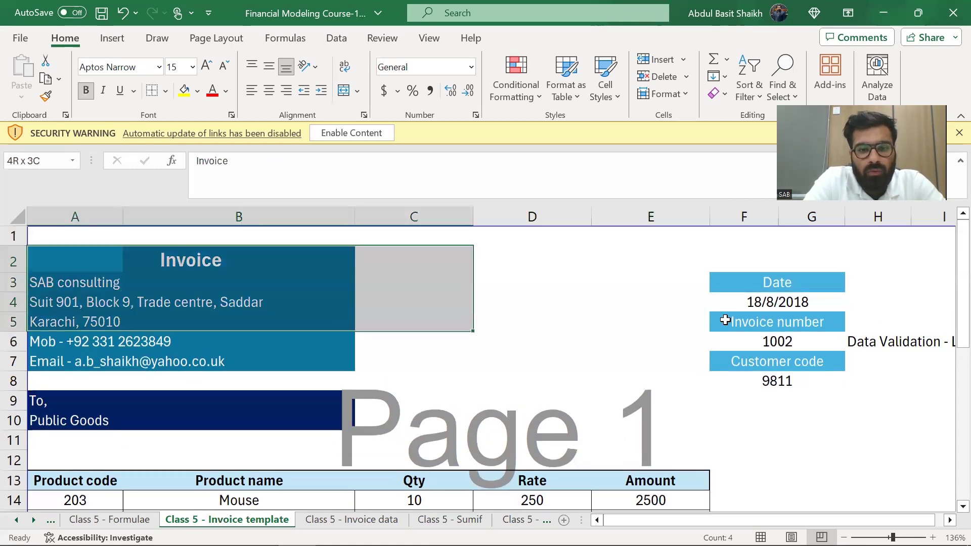
key("shift+Left")
key("shift+Down")
key("shift+Down")
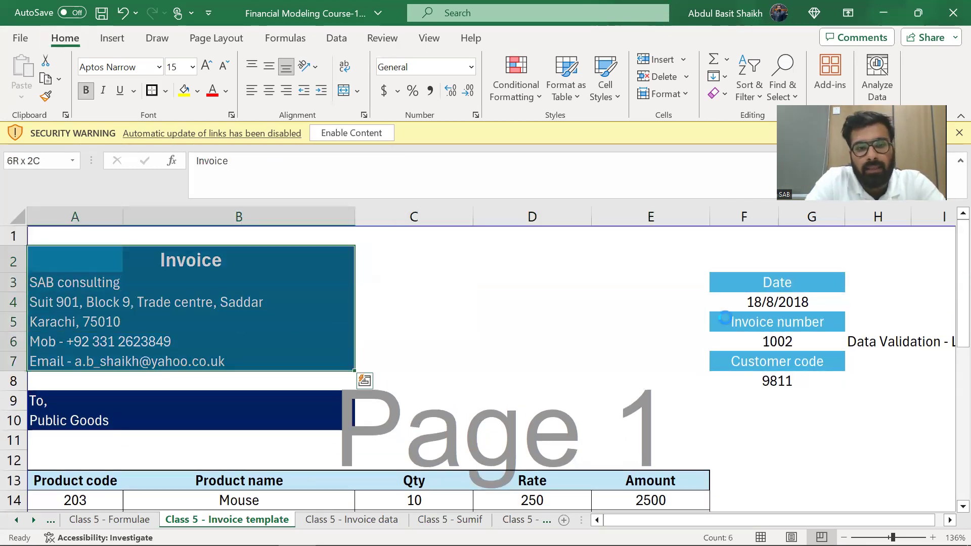
Add outside borders around the Date, Invoice number and Customer code labels in F3:G3, F5:G5 and F7:G7.
key("Down")
key("Right")
key("Right")
key("Right")
key("Right")
key("Right")
key("shift+Right")
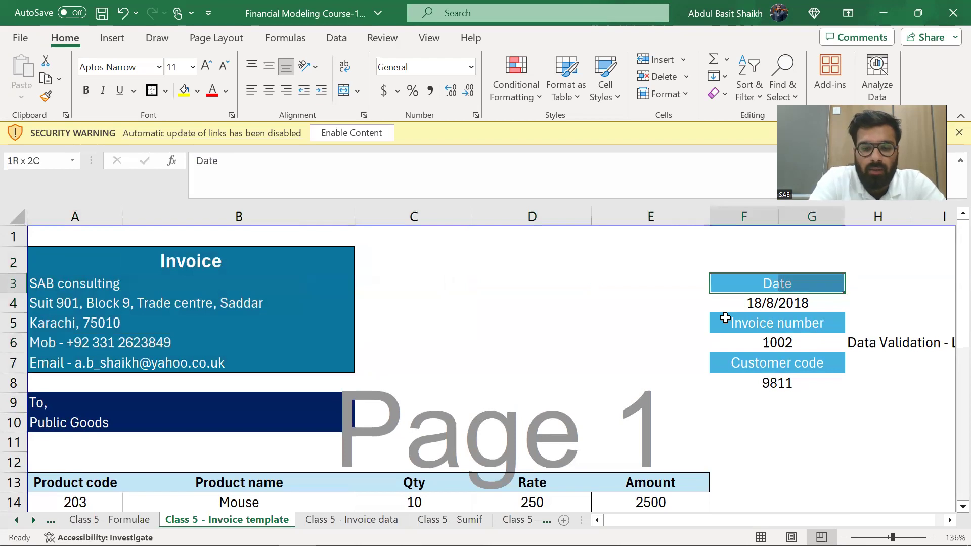
left_click(725, 320)
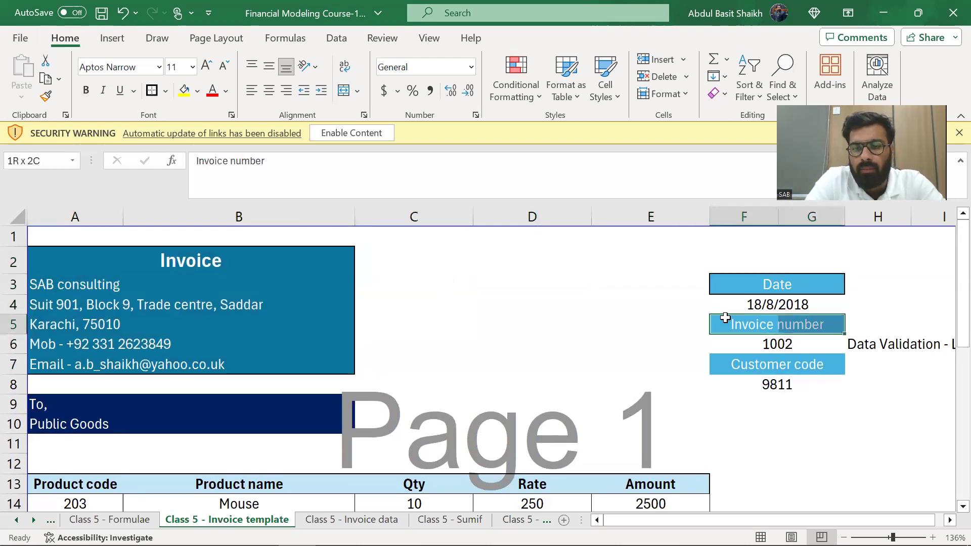
key("Down")
key("Down")
key("shift+Right")
key("shift+Right")
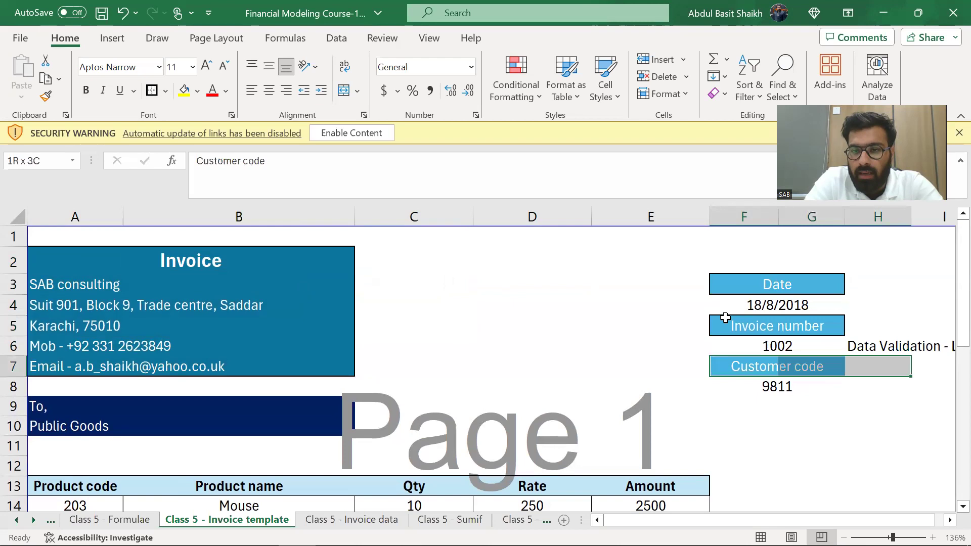
key("shift+Left")
Add an outside border around the invoice table's header row A13:E13.
key("Down")
key("Left")
key("Left")
key("Down")
key("Down")
key("Left")
key("Left")
key("Left")
key("Down")
key("Down")
key("Down")
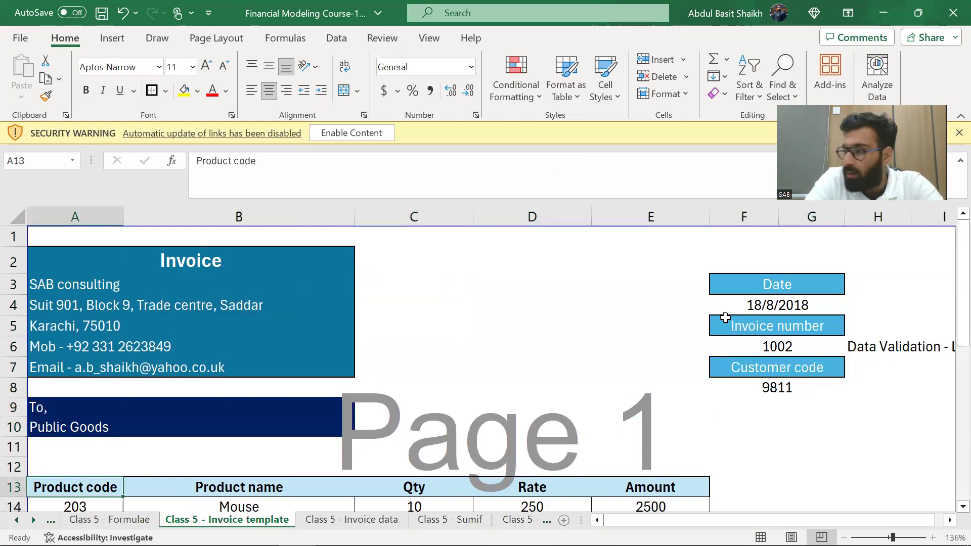
key("Down")
key("Up")
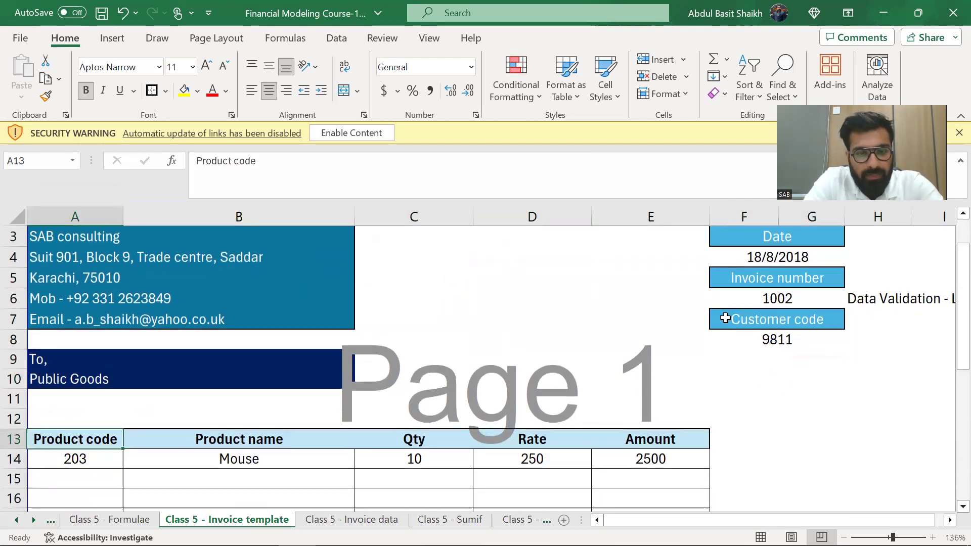
key("shift+Right")
key("shift+Right")
key("shift+Right")
key("shift+Right")
Review the bordered invoice layout from the product table back up to the header block.
key("Down")
key("Down")
key("Down")
key("Down")
key("Down")
key("Down")
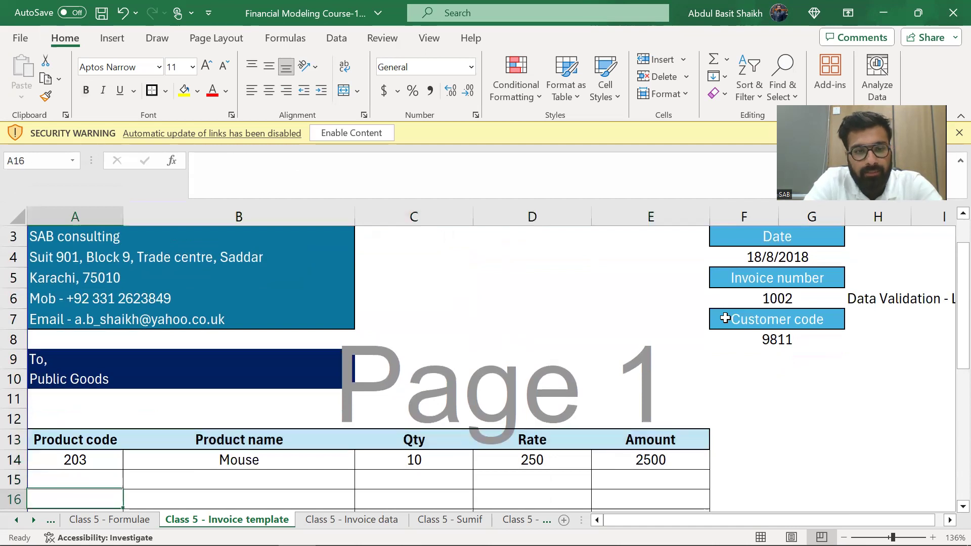
key("Up")
key("Up")
key("Up")
key("Up")
key("Up")
key("Up")
key("Up")
key("Up")
key("Up")
key("Up")
key("Up")
key("Up")
key("Up")
key("Up")
key("Up")
key("Right")
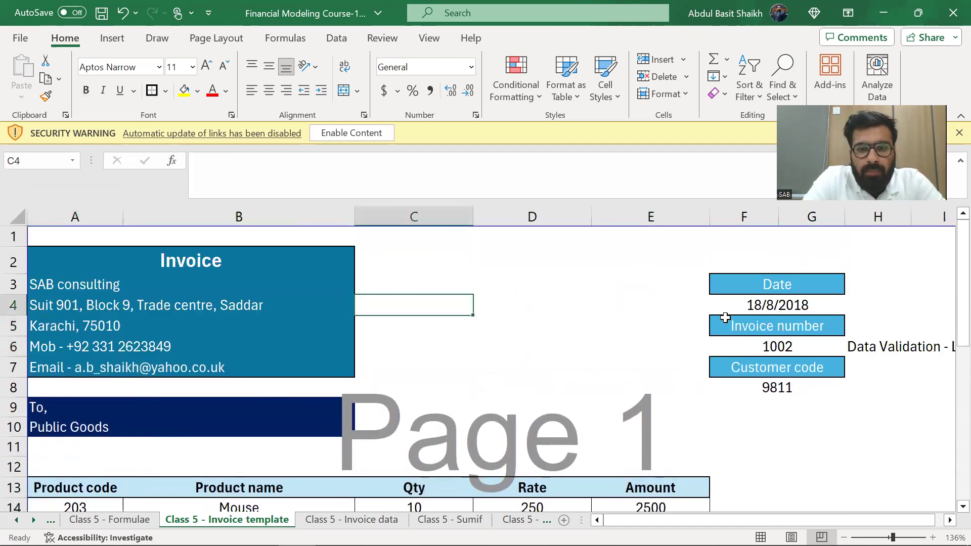
Look down through the invoice's product rows and return to the header area in column C.
key("Down")
key("Down")
key("Down")
key("Down")
key("Down")
key("Down")
key("Down")
key("Down")
key("Down")
key("Down")
key("Down")
key("Down")
key("Down")
key("Up")
key("Up")
key("Up")
key("Up")
key("Up")
key("Up")
key("Up")
key("Up")
key("Up")
key("Up")
key("Up")
key("Up")
key("Up")
Switch the invoice number in F6 to 1001 and then to 1003 to test the template's lookups.
key("Right")
key("Down")
key("Right")
key("Right")
key("Right")
key("Down")
key("Down")
key("Up")
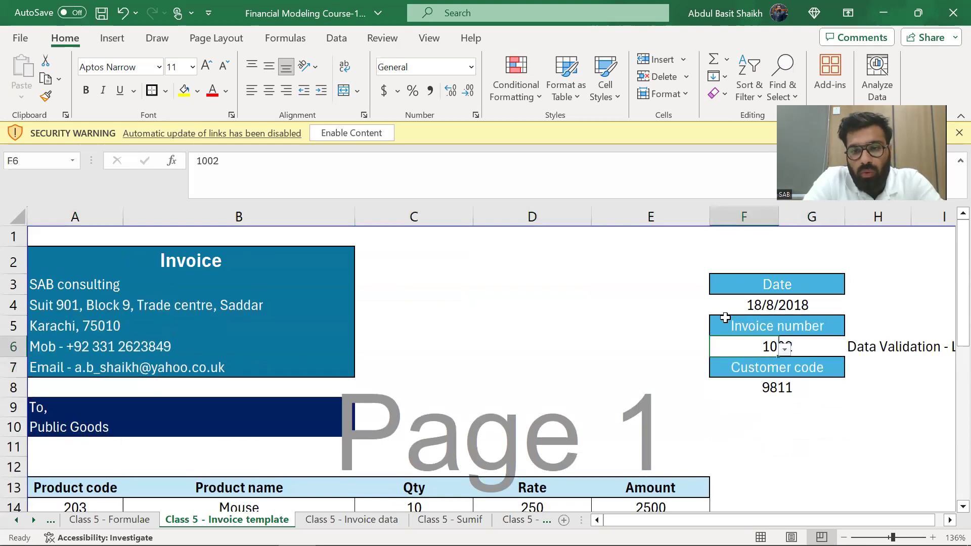
key("alt+Down")
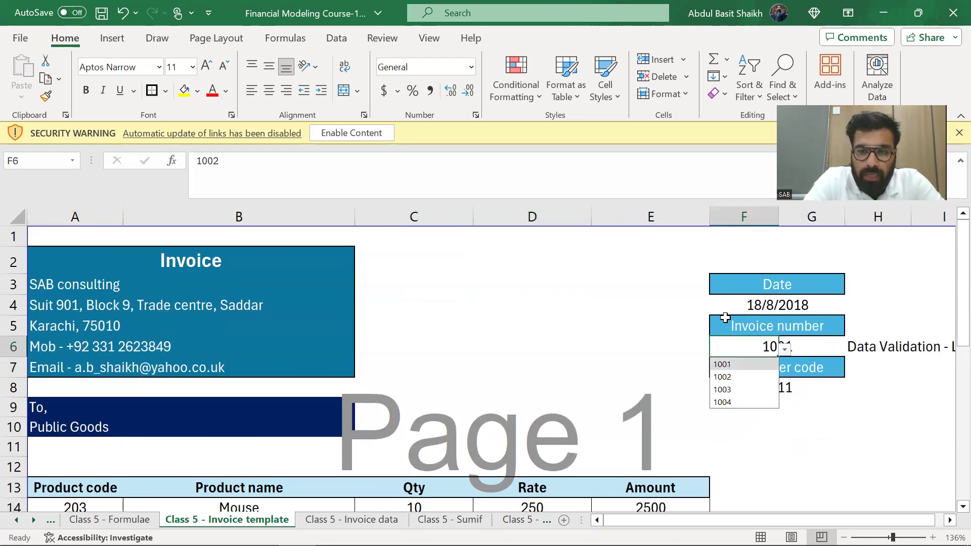
key("Return")
key("alt+Down")
key("Down")
key("Down")
key("Return")
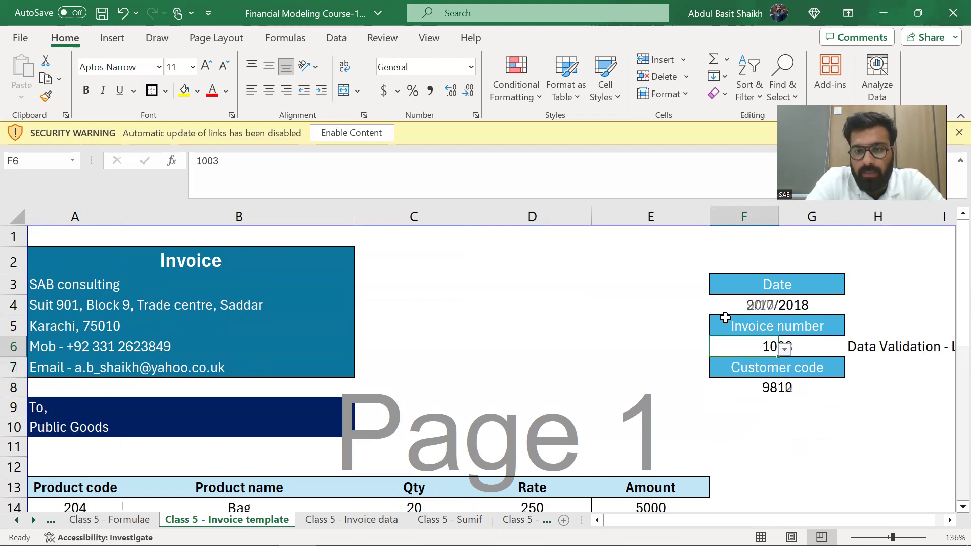
Choose invoice number 1002 from the validation list in F6.
key("Up")
key("Down")
key("alt+Down")
key("Down")
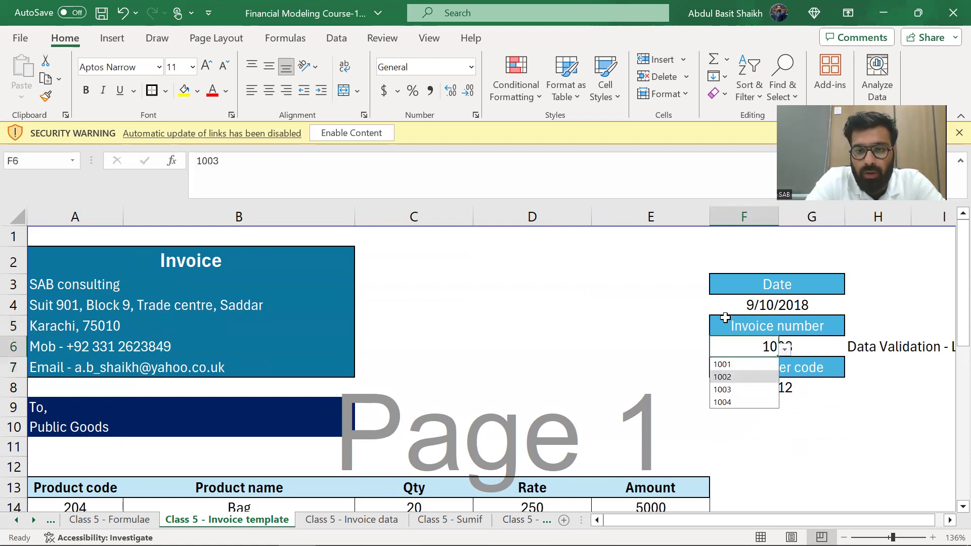
key("Return")
key("Left")
key("Right")
key("Up")
key("Up")
key("Down")
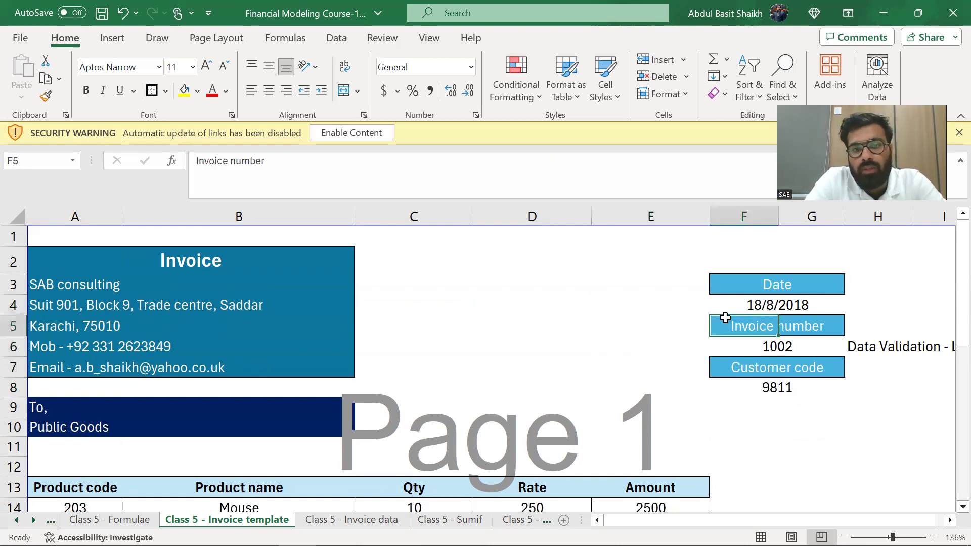
Choose invoice number 1001 from the validation list in F6.
key("Down")
key("alt+Down")
key("Up")
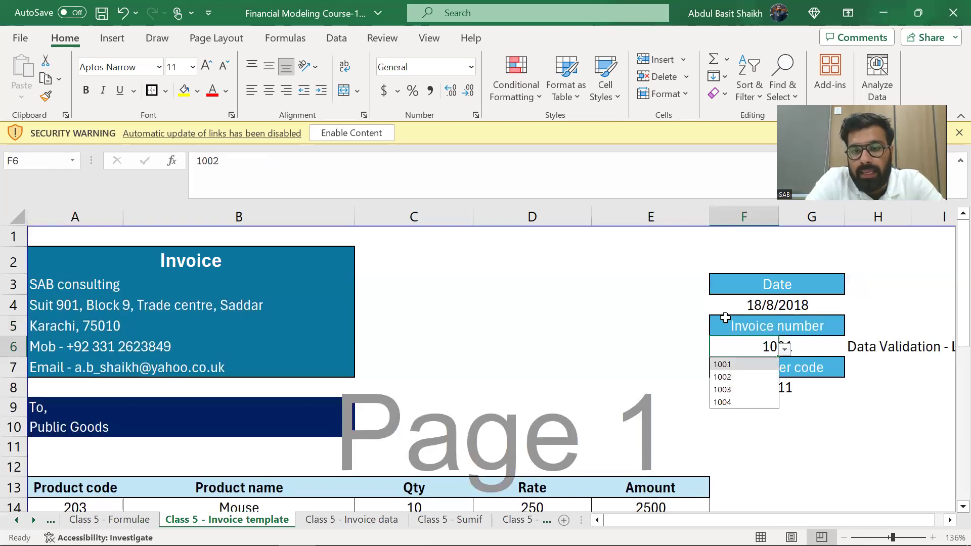
key("Return")
Highlight the invoice number value in F6:G6 with a yellow fill.
key("Up")
key("Up")
key("Down")
key("Down")
key("Up")
key("Up")
key("Down")
key("Down")
key("shift+Right")
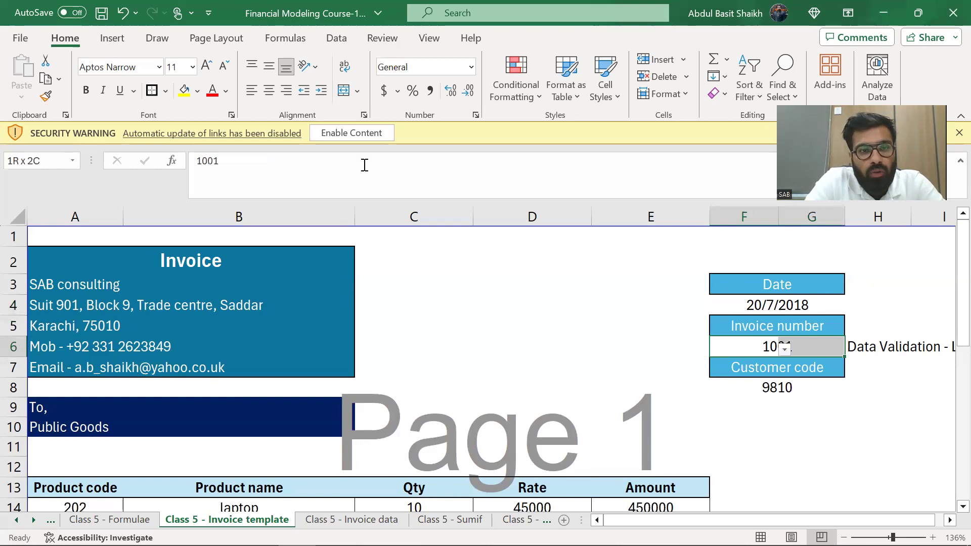
left_click(184, 91)
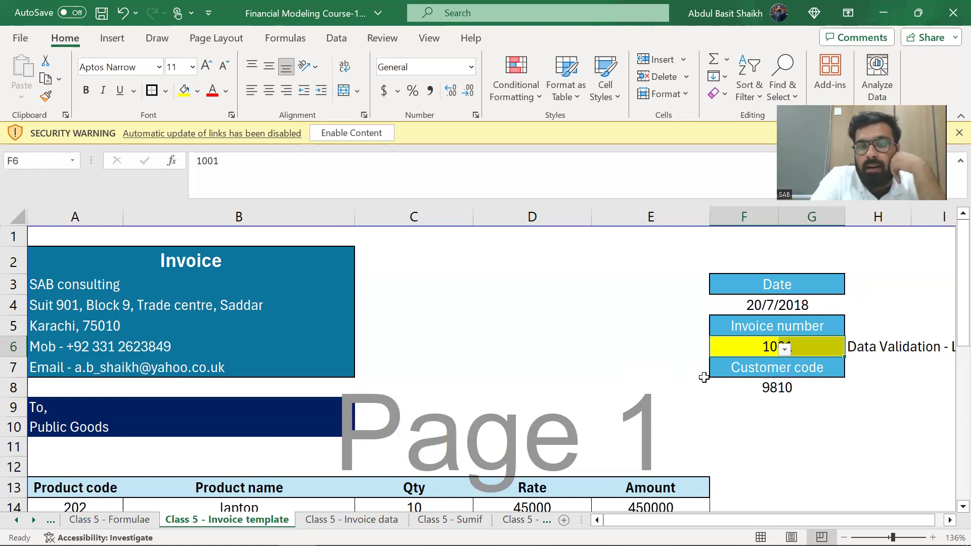
Inspect the VLOOKUP formula behind the invoice date in F4.
key("Down")
key("Up")
key("Up")
key("Up")
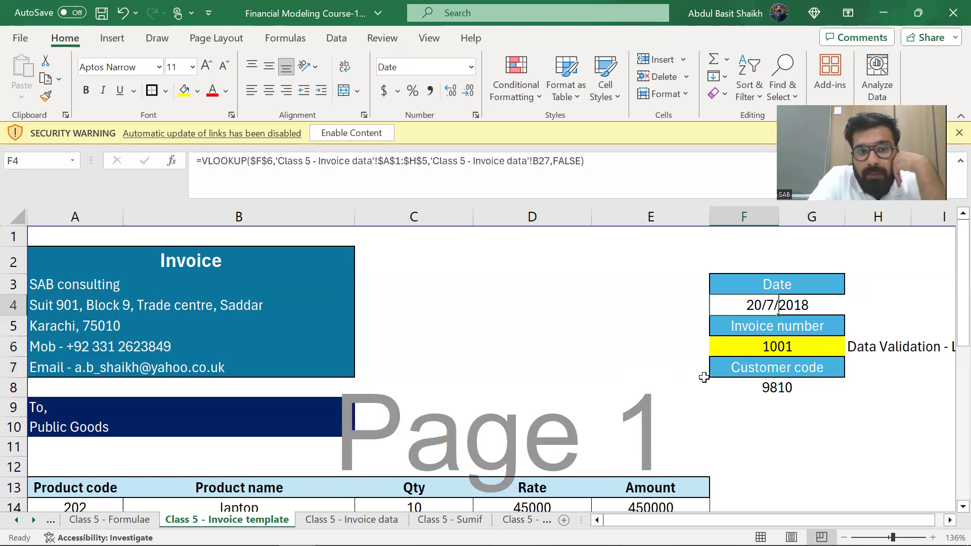
key("F2")
key("Escape")
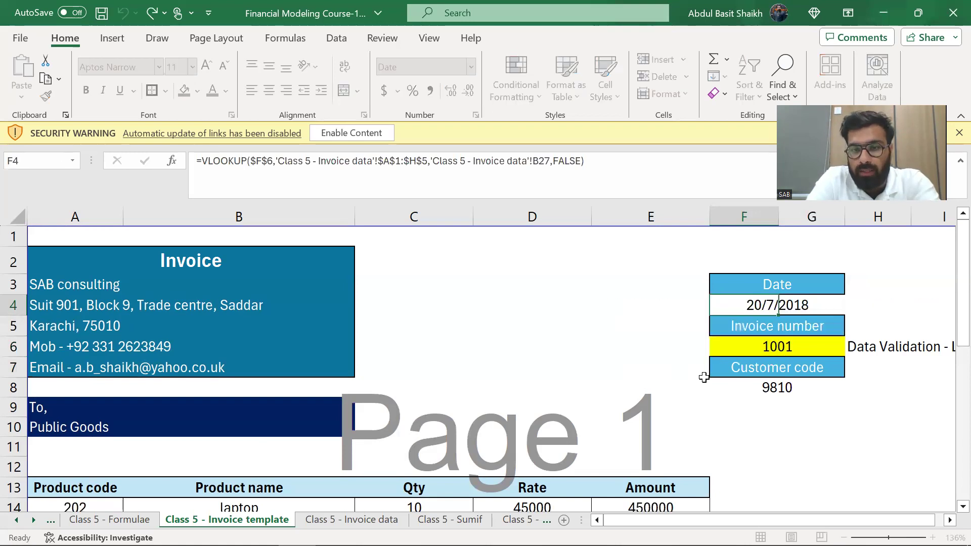
key("F2")
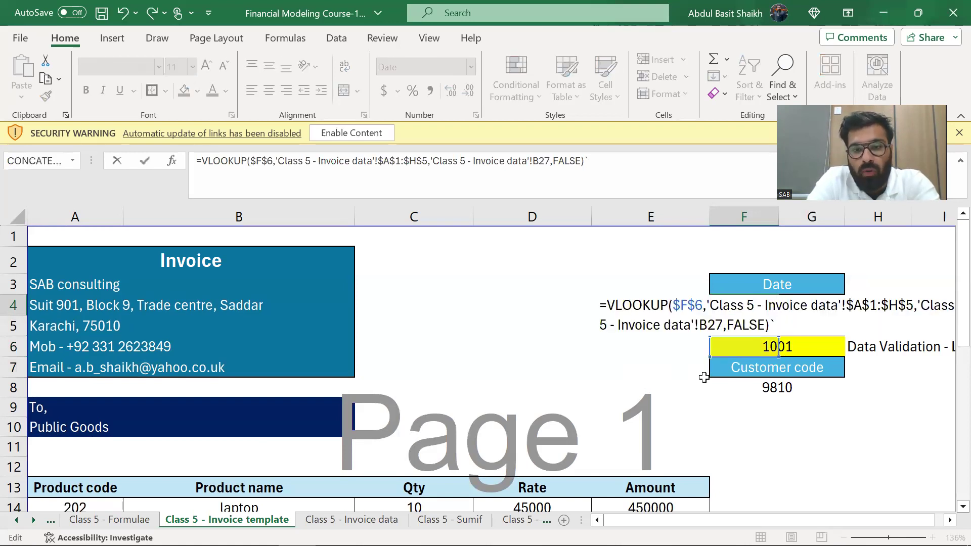
key("Escape")
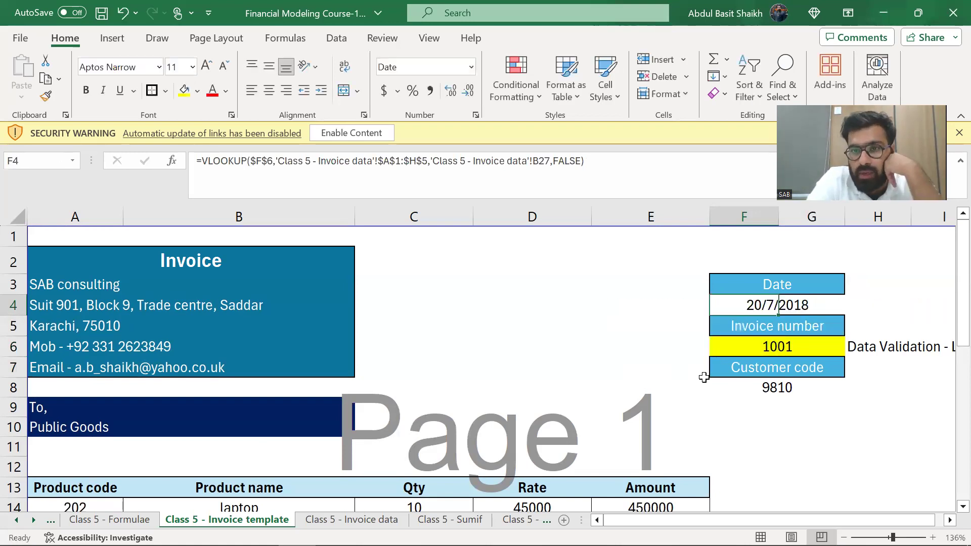
Clear the date formula in F4 and the customer code formula in F8.
key("Delete")
key("Down")
key("Down")
key("Down")
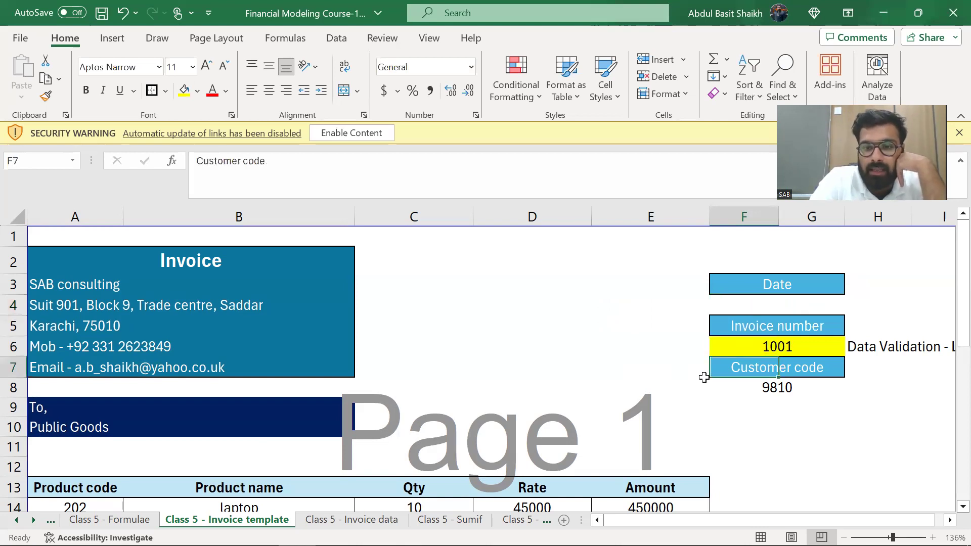
key("Down")
key("Delete")
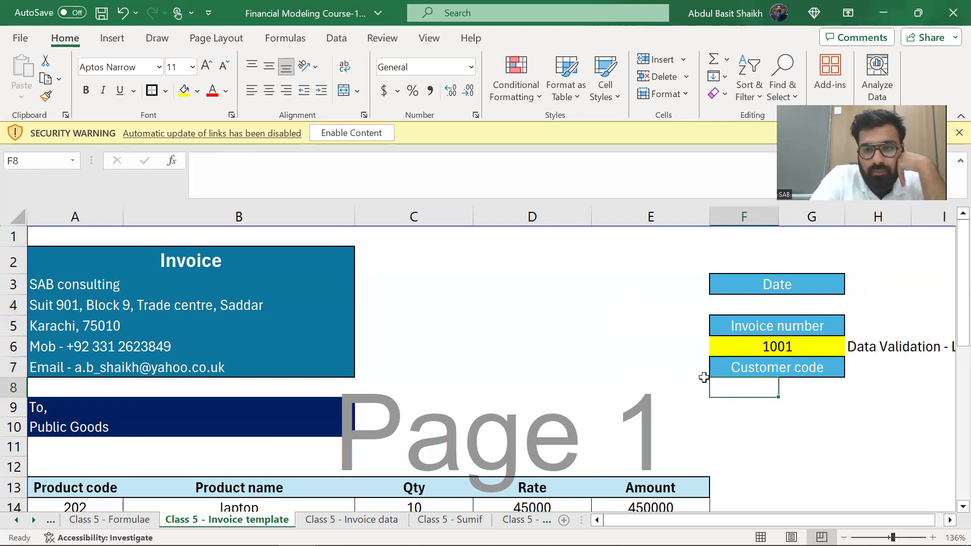
key("Down")
key("Down")
key("Down")
key("Left")
key("Left")
key("Left")
key("Down")
key("Down")
key("Down")
key("Left")
key("Left")
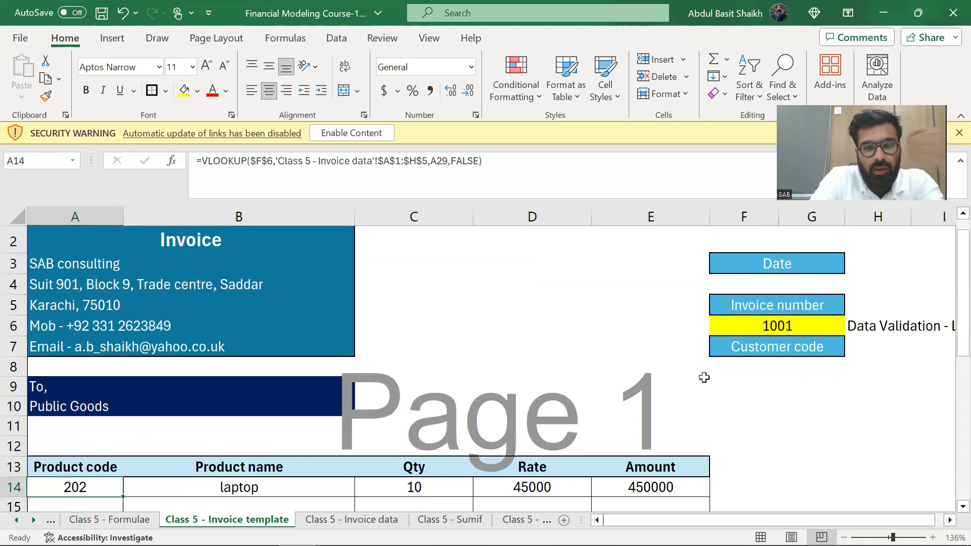
key("F1")
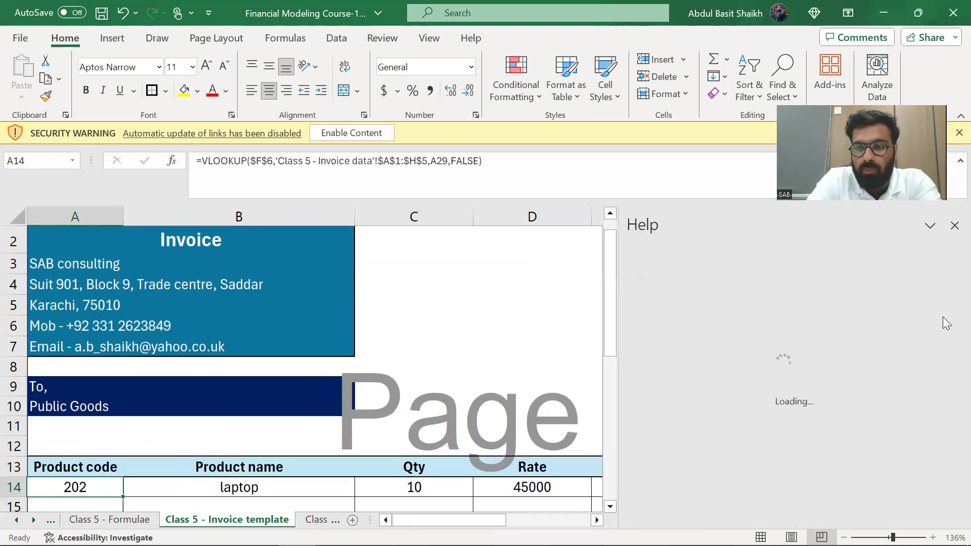
left_click(953, 226)
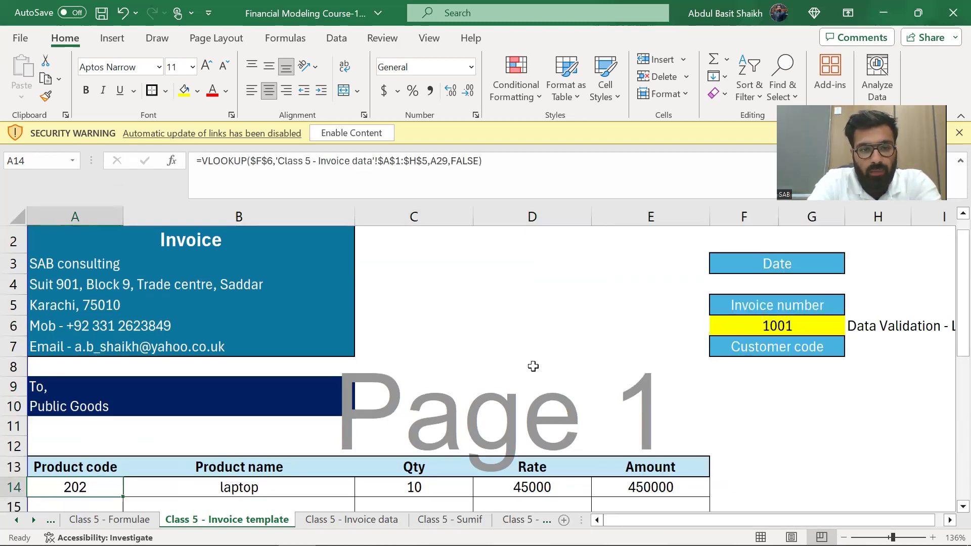
Clear the product code, product name, quantity, rate and amount formulas in A14:E14.
left_click(234, 429)
key("Down")
key("Down")
key("Left")
key("Down")
key("Delete")
key("Right")
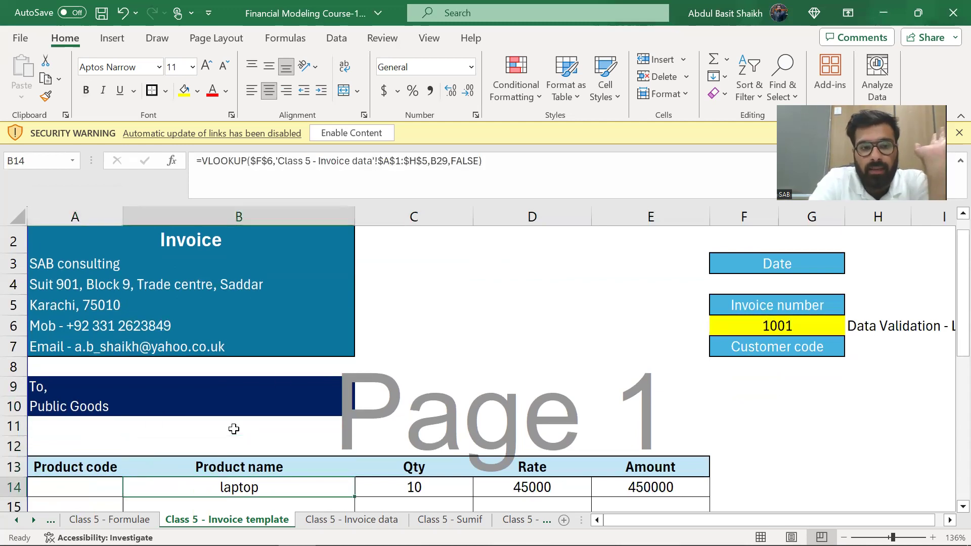
key("Delete")
key("Right")
key("Delete")
key("Right")
key("Delete")
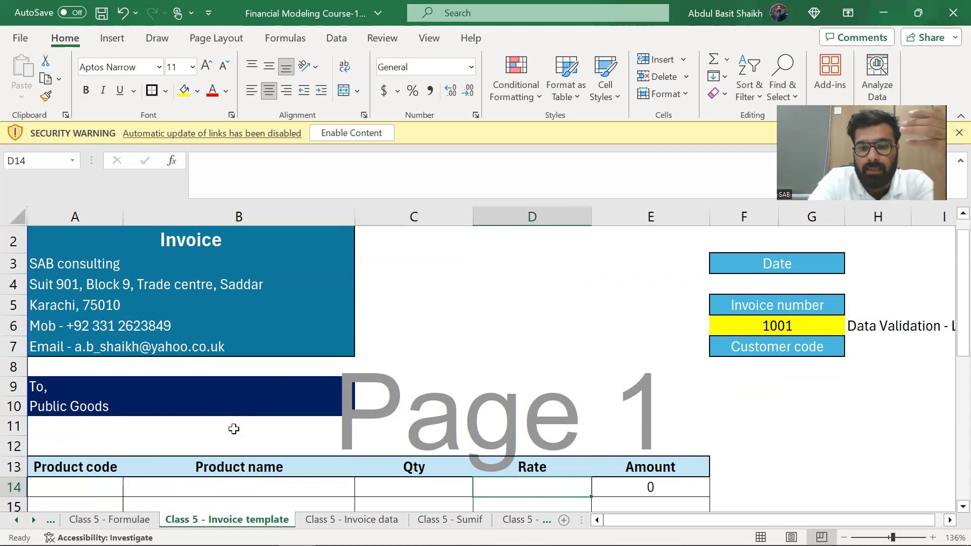
key("Right")
key("Delete")
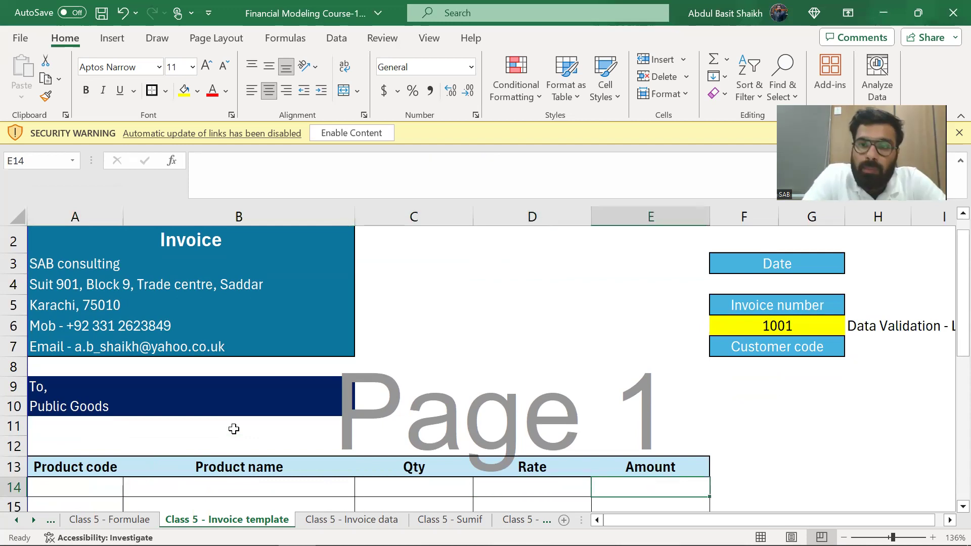
Open the list of allowed invoice numbers in F6 and pick 1001.
key("Up")
key("Up")
key("Right")
key("Up")
key("Up")
key("Up")
key("Up")
key("Up")
key("Up")
key("alt+a")
key("v")
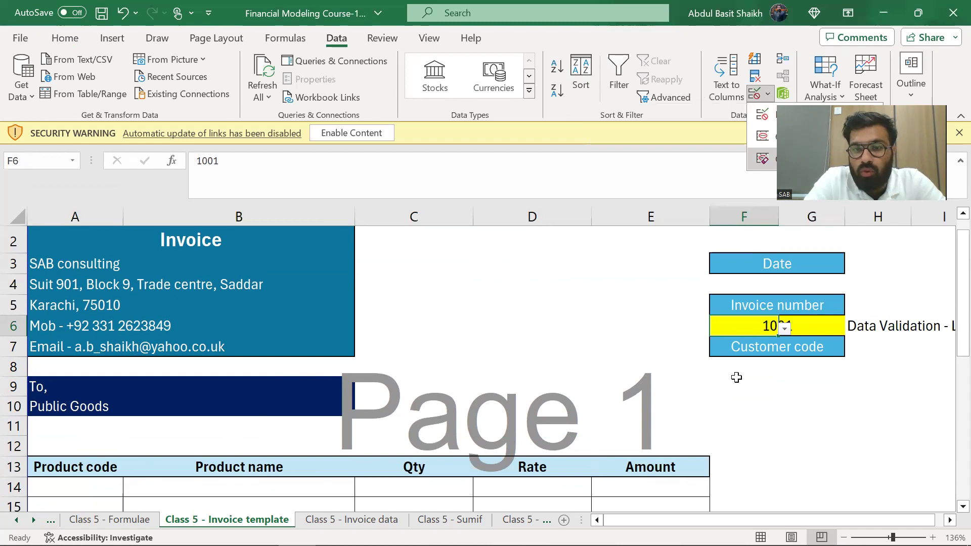
left_click(736, 337)
key("alt+Down")
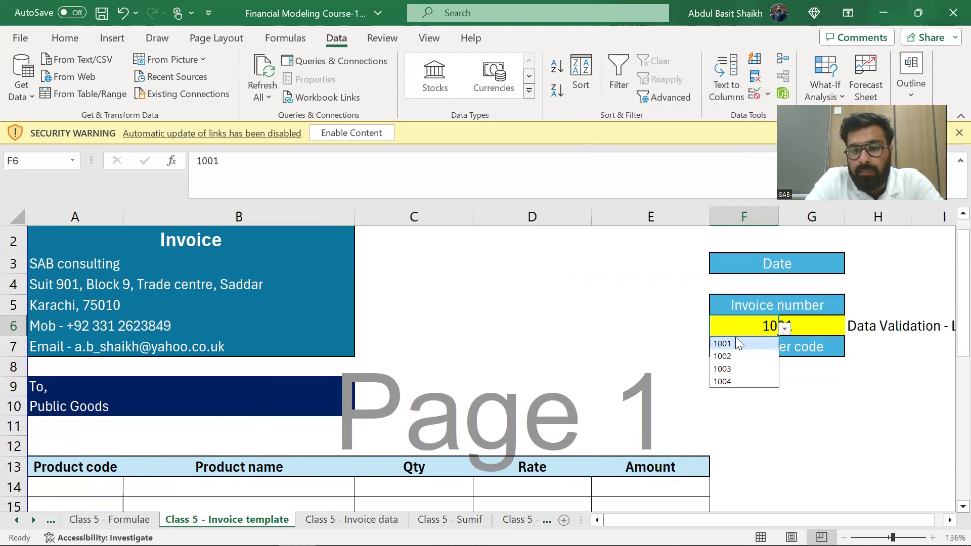
left_click(739, 343)
Inspect the criteria, input message and error alert of F6's data validation without changing them.
key("alt+a")
key("v")
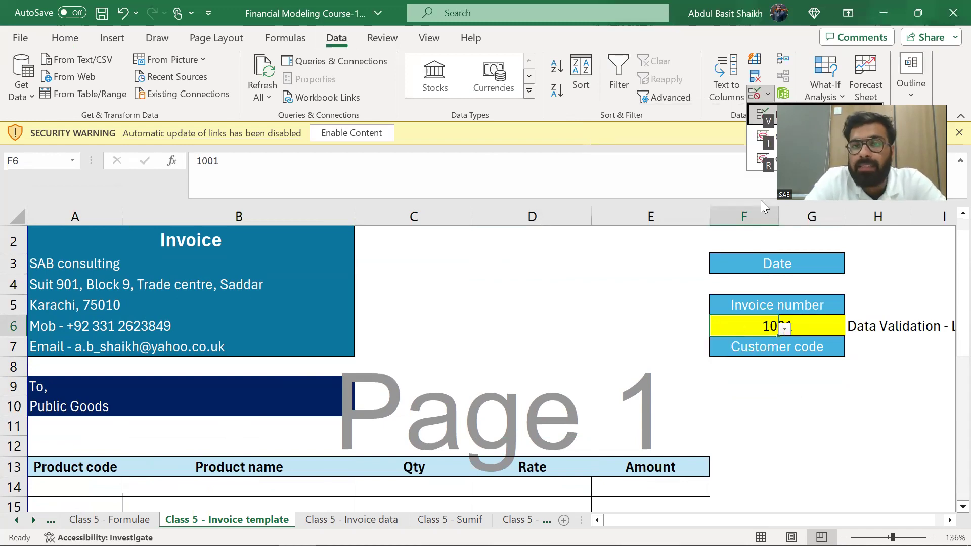
left_click(765, 94)
left_click(755, 95)
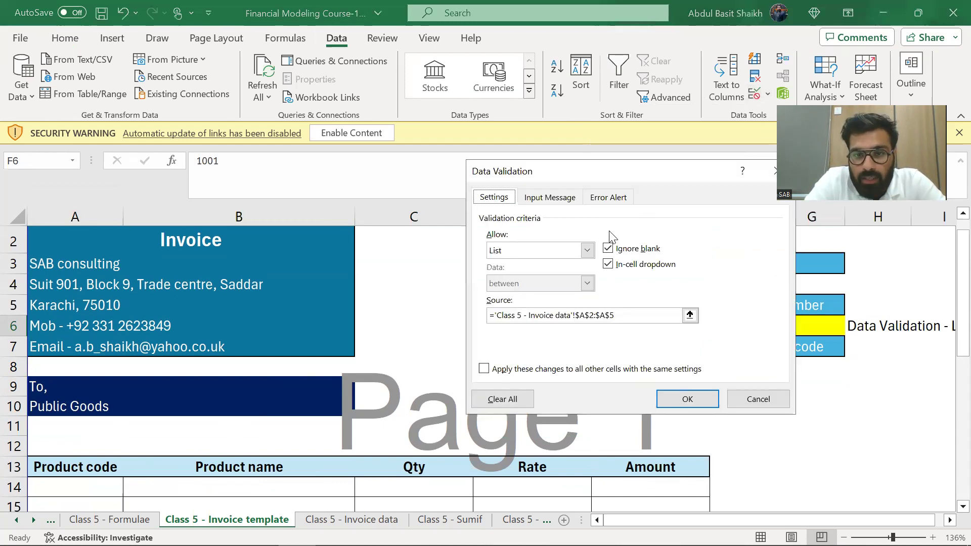
left_click(541, 200)
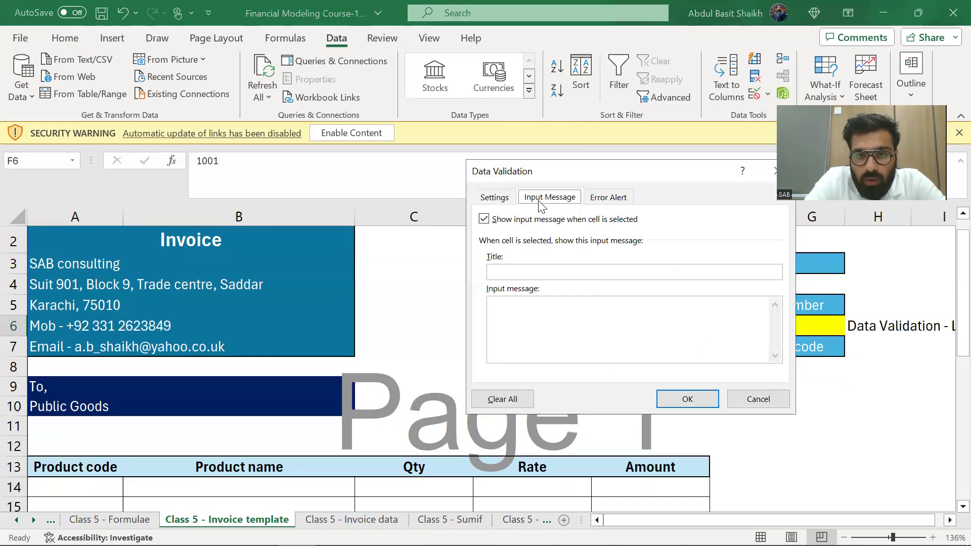
left_click(591, 199)
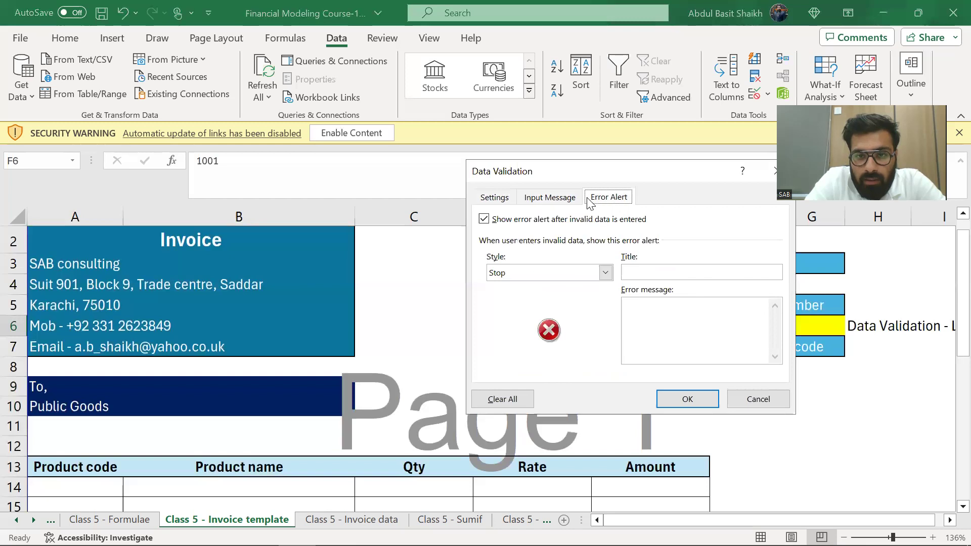
left_click(759, 400)
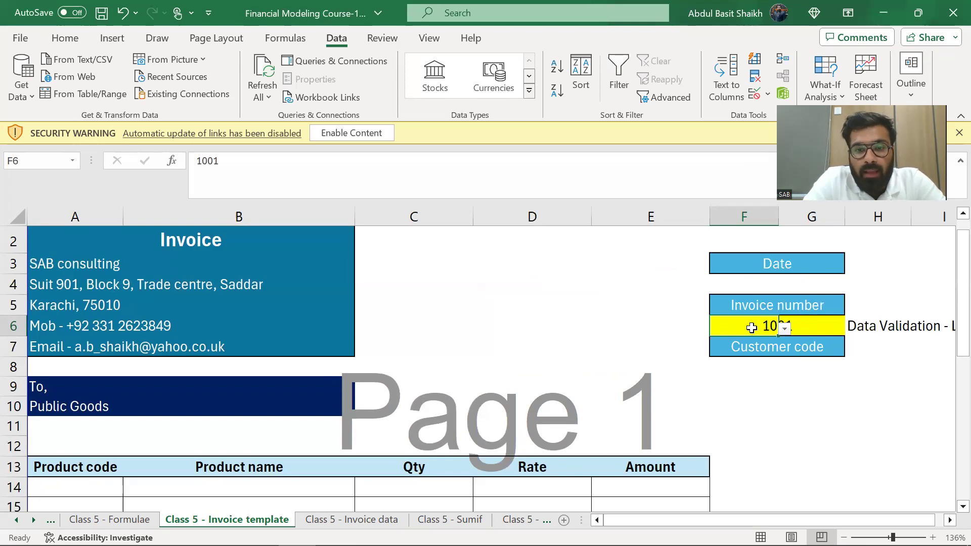
key("alt+a")
key("v")
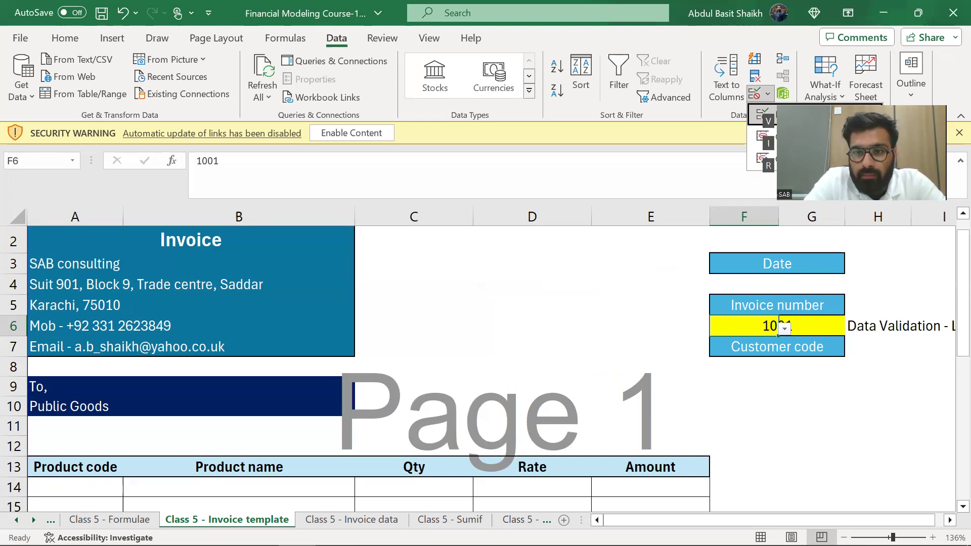
left_click(798, 327)
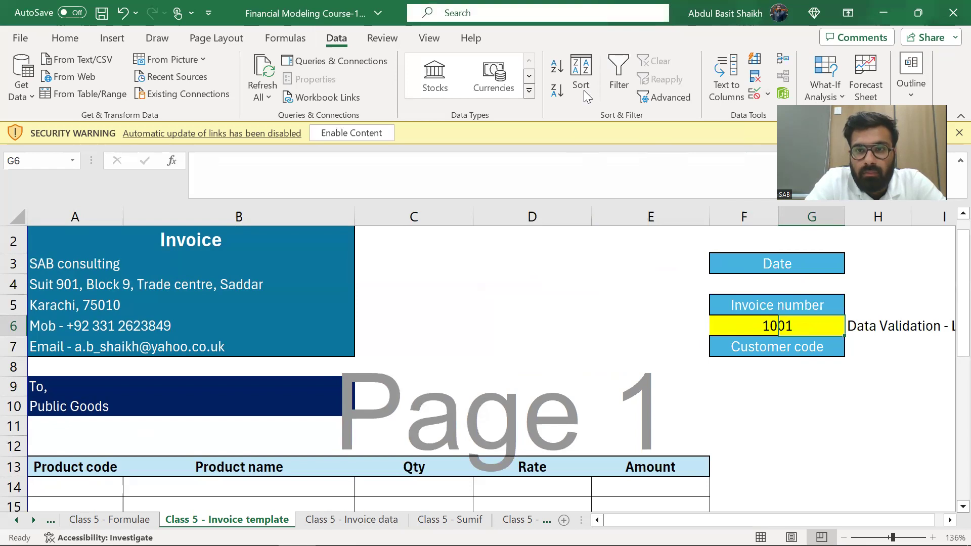
key("Left")
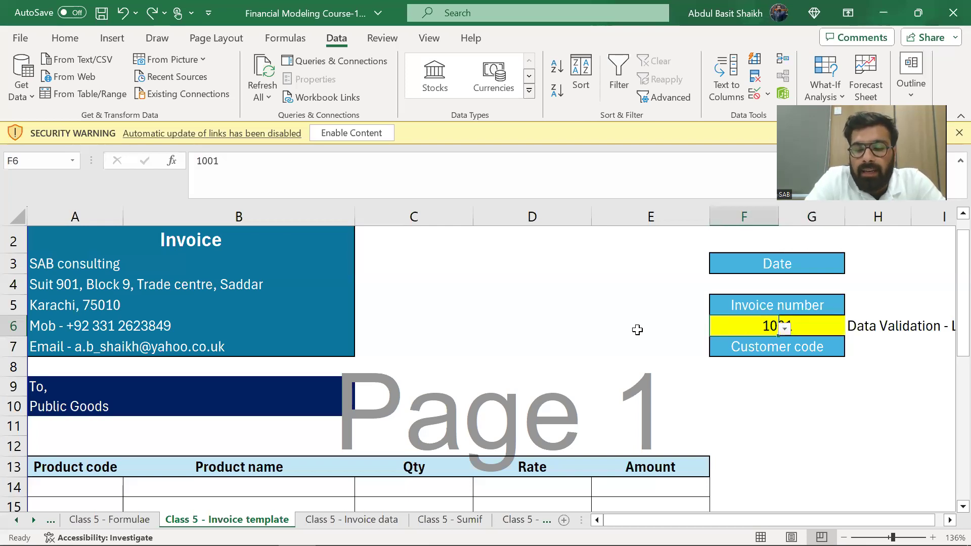
Remove the list restriction from invoice number cell F6 by setting its data validation to allow Any value.
key("alt")
key("a")
key("v")
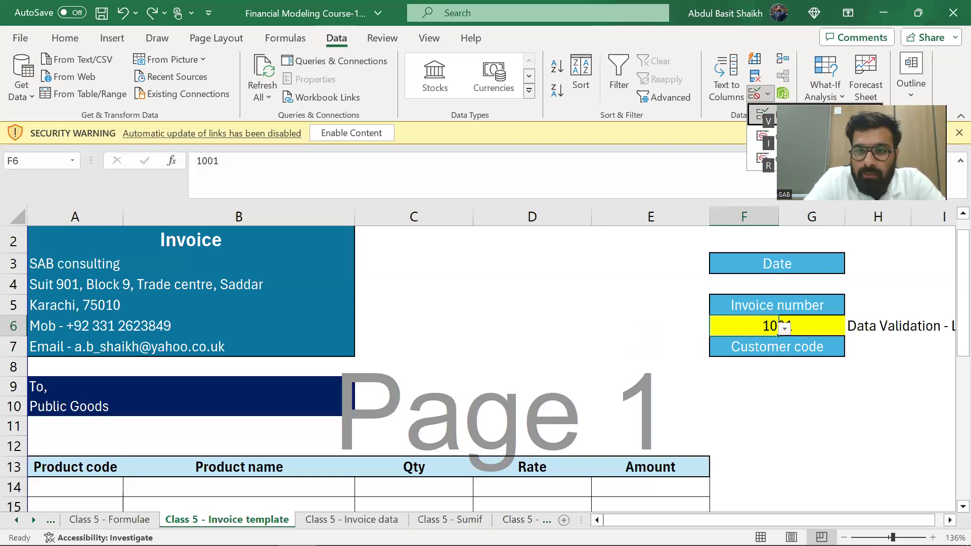
key("v")
left_click(515, 250)
left_click(520, 263)
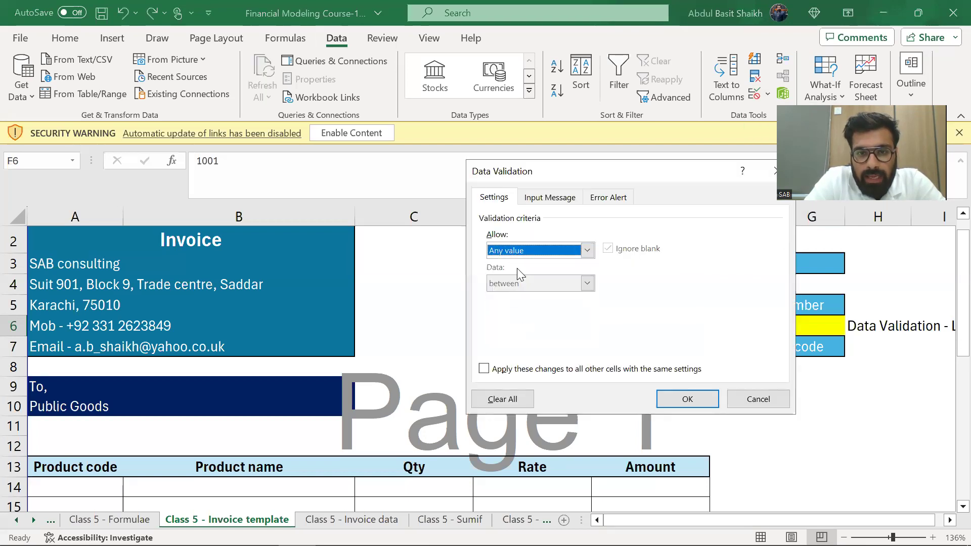
left_click(688, 398)
left_click(843, 341)
key("Left")
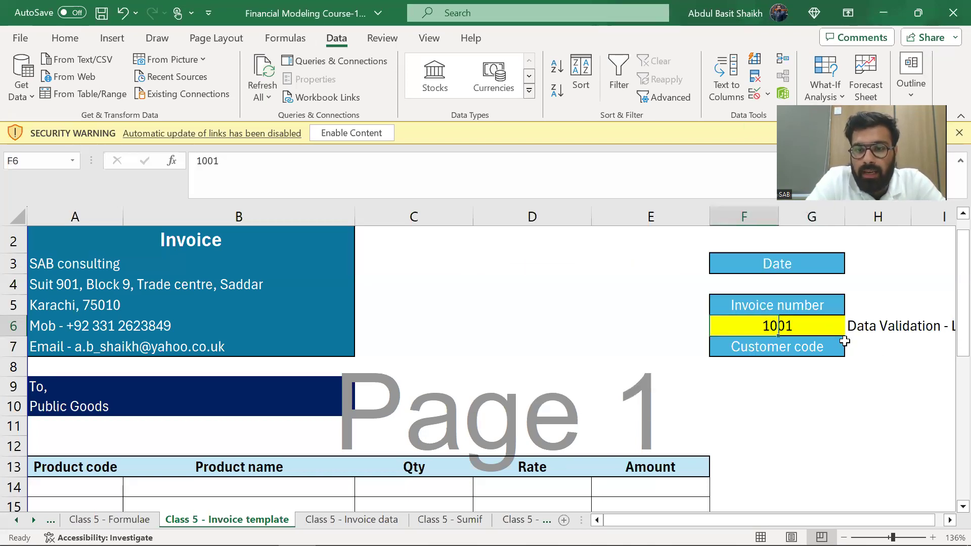
key("Right")
key("Right")
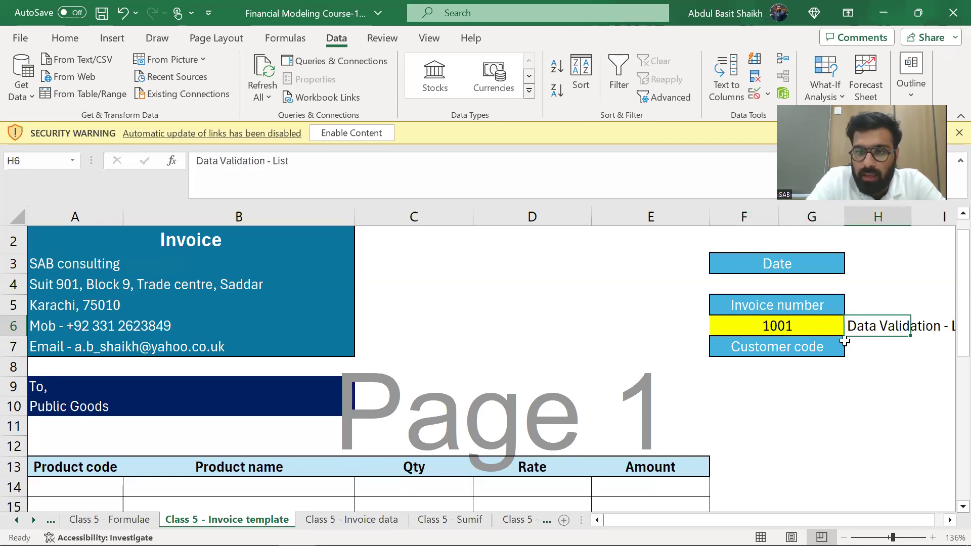
key("Left")
key("Left")
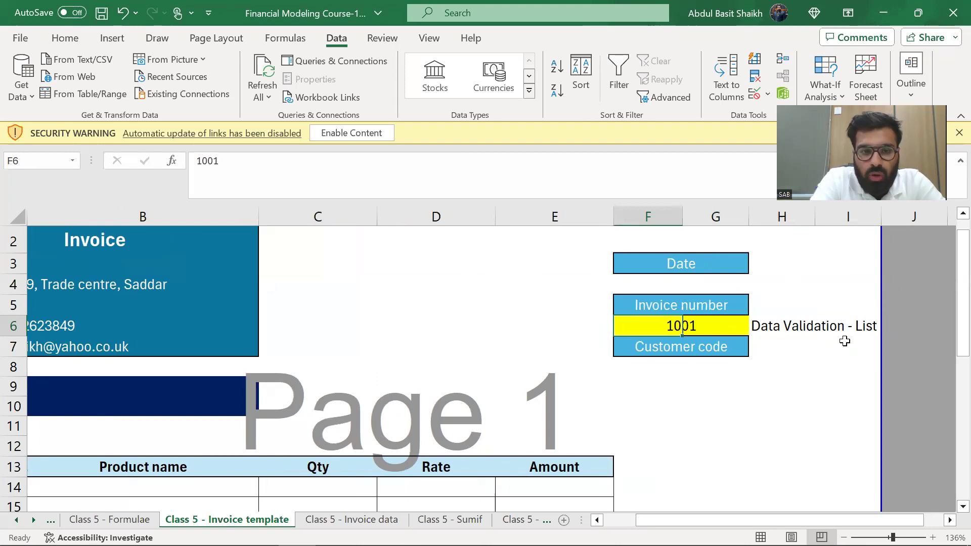
Look through the workbook's sheets for the Shortcut key list, check the data validation shortcut, and return to the invoice template.
key("ctrl+Page_Up")
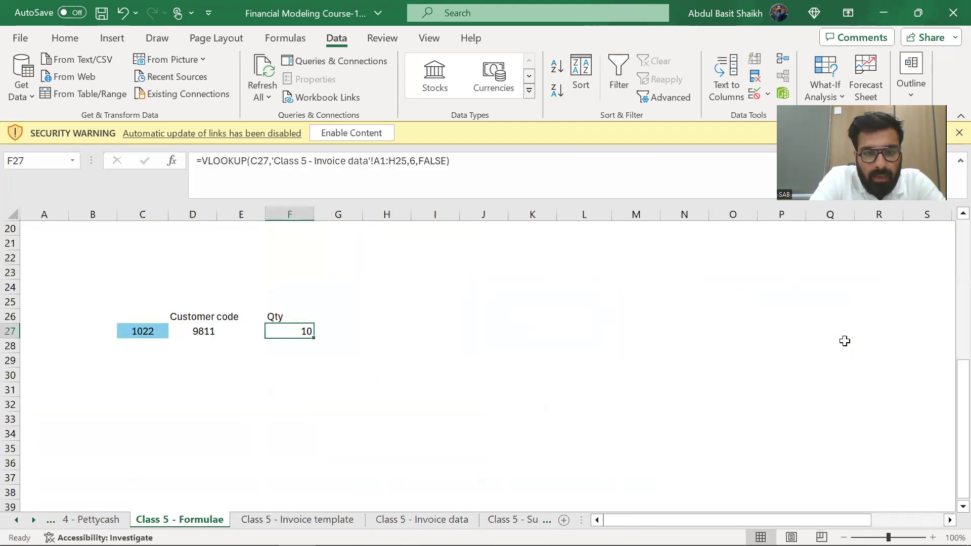
key("ctrl+Page_Up")
key("ctrl+Page_Up")
key("ctrl+Page_Up")
key("ctrl+Page_Up")
key("ctrl+Page_Up")
key("ctrl+Page_Up")
key("ctrl+Page_Up")
key("ctrl+Page_Up")
key("ctrl+Page_Down")
key("ctrl+Page_Down")
key("ctrl+Page_Down")
key("ctrl+Page_Down")
key("ctrl+Page_Down")
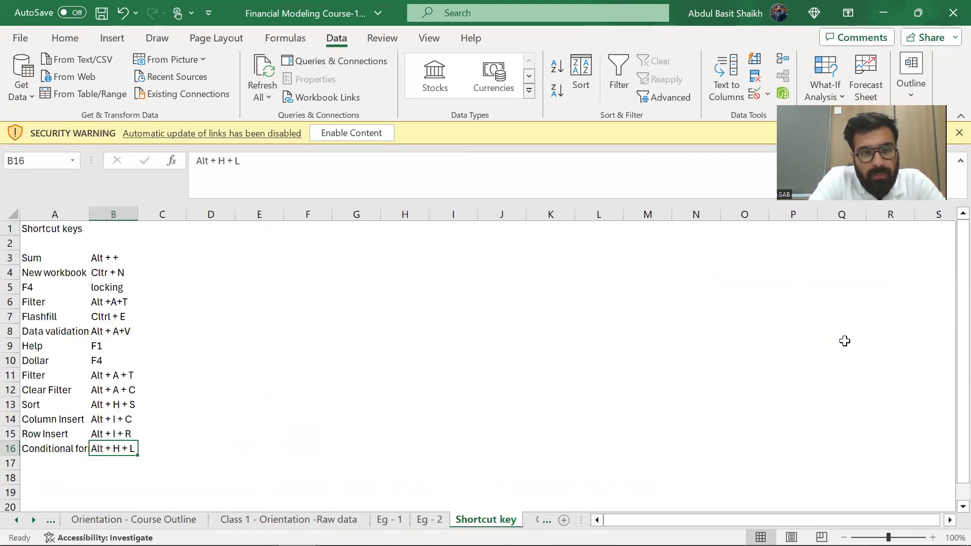
key("ctrl+Page_Down")
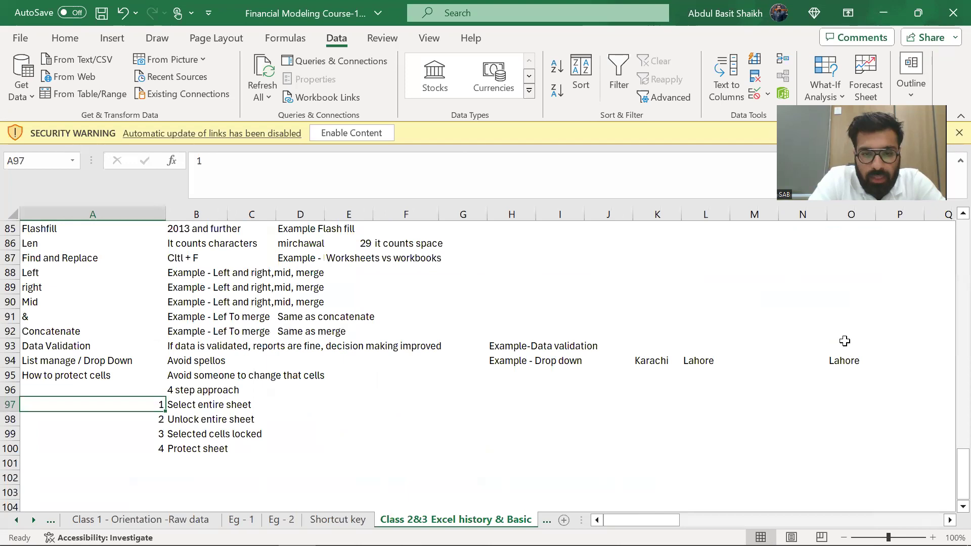
key("ctrl+Page_Down")
key("ctrl+Page_Down")
key("ctrl+Page_Down")
key("ctrl+Page_Down")
key("ctrl+Page_Down")
key("ctrl+Page_Down")
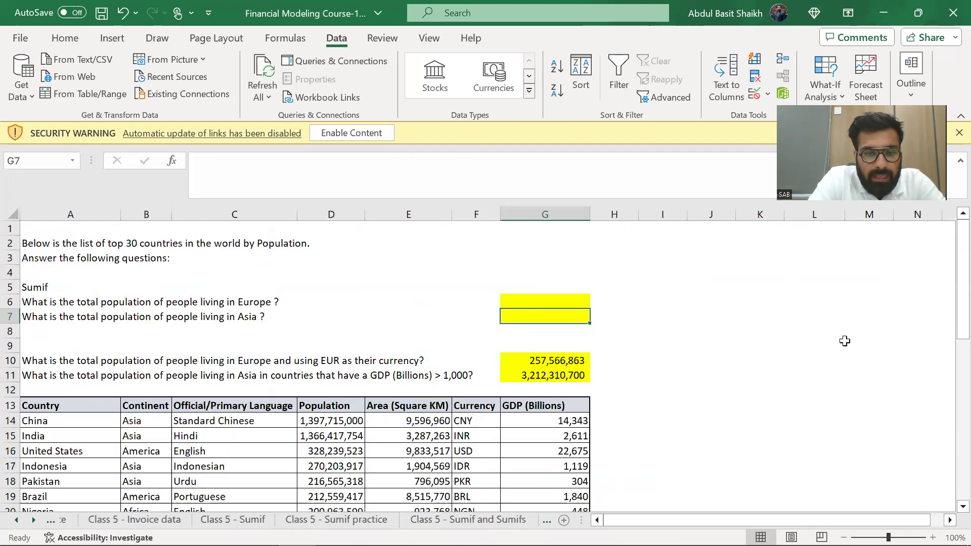
key("ctrl+Page_Up")
key("ctrl+Page_Up")
key("ctrl+Page_Up")
key("ctrl+Page_Up")
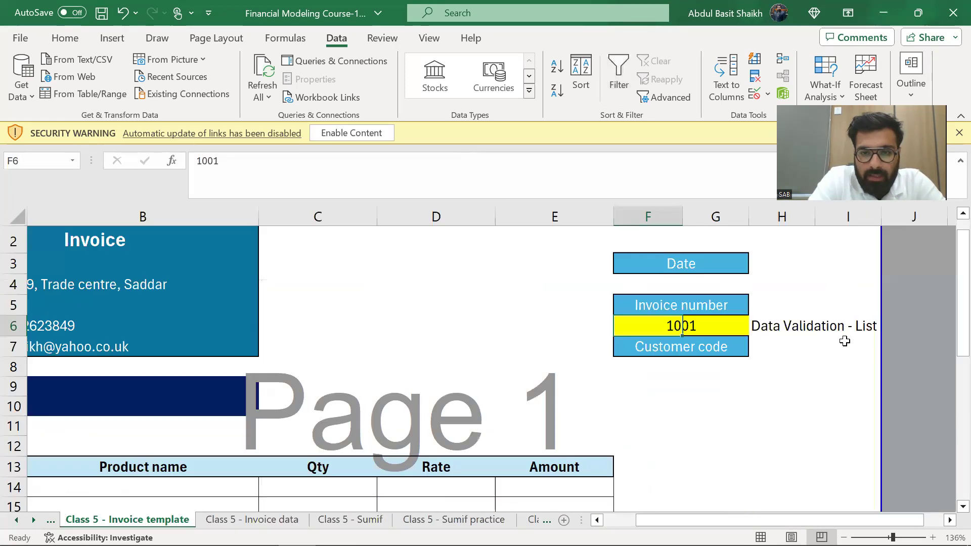
Restrict invoice number cell F6 to a validation list sourced from the invoice numbers A2:A25 on the Class 5 - Invoice data sheet.
key("alt+a")
key("v")
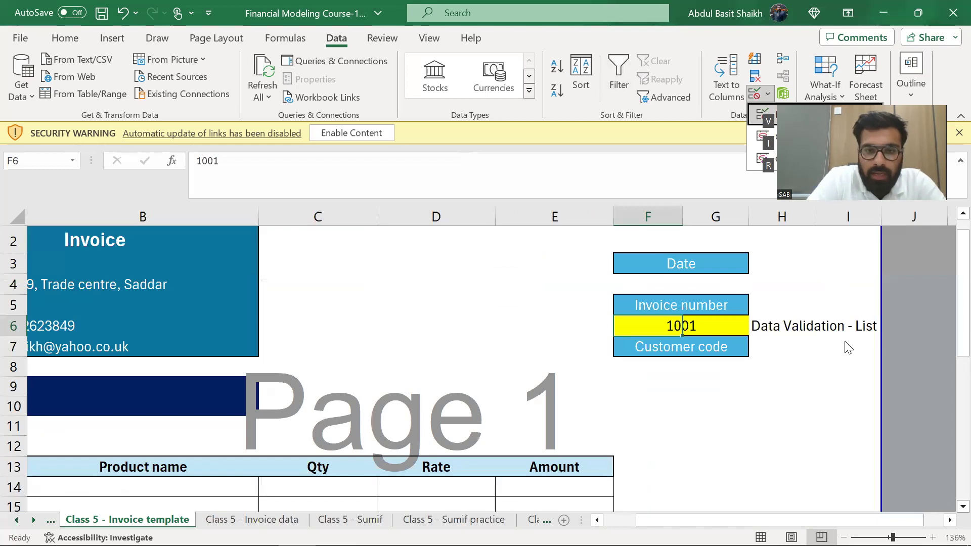
key("v")
left_click(586, 250)
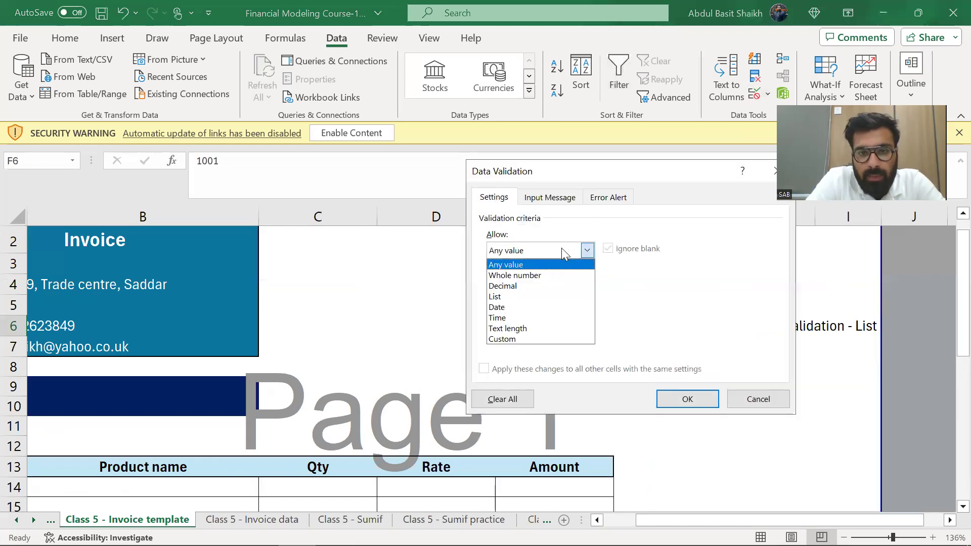
left_click(515, 296)
left_click(570, 314)
left_click(251, 519)
left_click(71, 262)
key("ctrl+shift+Down")
key("Return")
Browse the full list of allowed invoice numbers in F6 without picking a different one.
key("alt+Down")
key("Down")
key("Down")
key("Down")
key("Down")
key("Down")
key("Down")
key("Down")
key("Down")
key("Down")
key("Down")
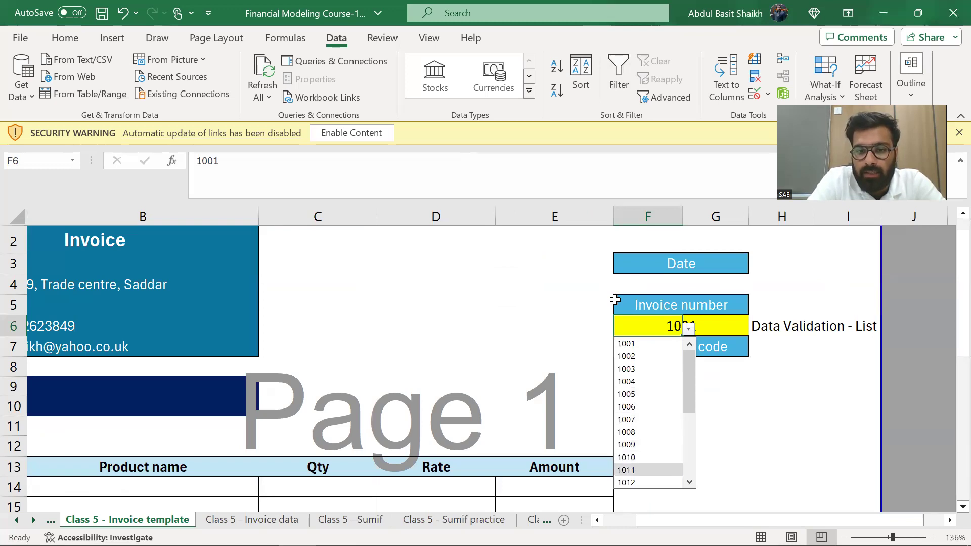
key("Down")
key("Down")
key("Down")
key("Down")
key("Down")
key("Down")
key("Down")
key("Down")
key("Down")
key("Down")
key("Down")
key("Down")
key("Down")
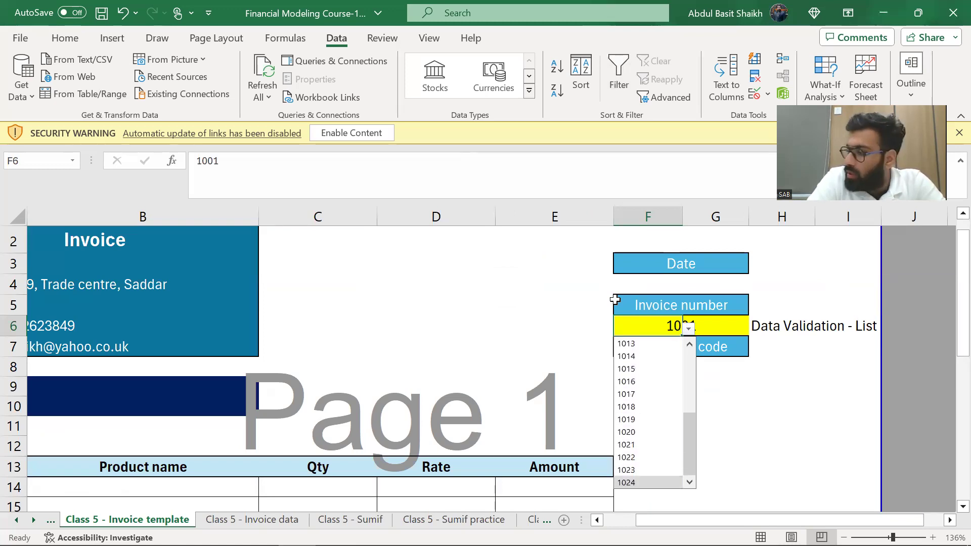
key("Up")
key("Up")
key("Up")
key("Up")
key("Up")
key("Up")
key("Up")
key("Up")
key("Up")
key("Up")
key("Up")
key("Up")
key("Up")
key("Up")
key("Up")
key("Up")
key("Up")
key("Up")
key("Up")
key("Up")
key("Down")
key("Down")
key("Down")
key("Down")
key("Down")
key("Down")
key("Down")
key("Down")
key("Down")
key("Down")
key("Down")
key("Down")
key("Down")
key("Down")
key("Down")
key("Down")
key("Down")
key("Down")
key("Down")
key("Down")
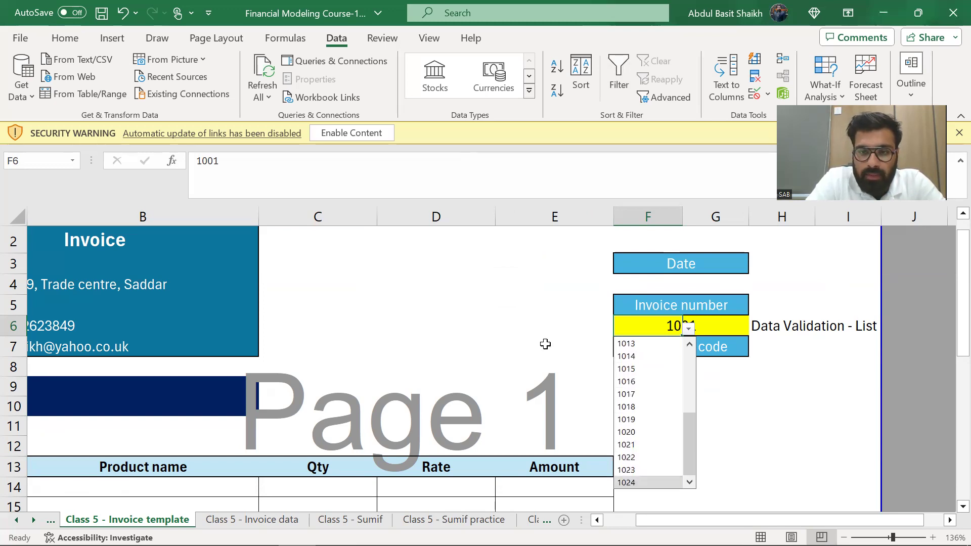
left_click(545, 344)
Start a VLOOKUP formula in date cell F4 with invoice number F6 as the lookup value.
left_click(628, 279)
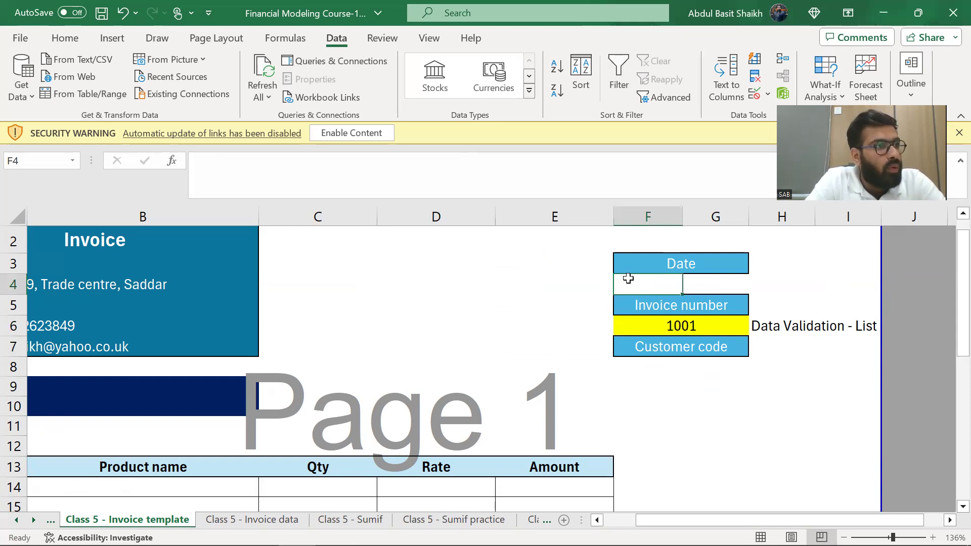
type("=")
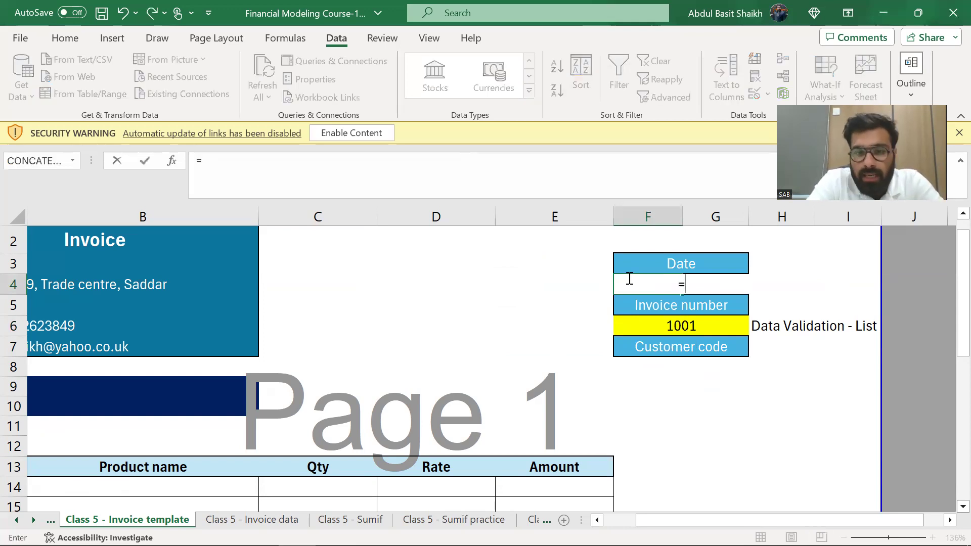
type("vloo")
key("Tab")
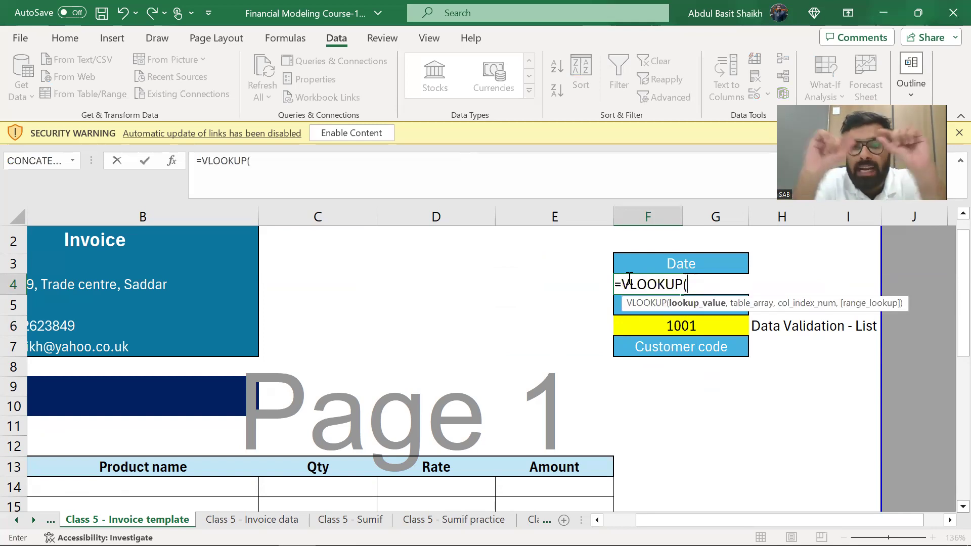
key("Down")
key("Down")
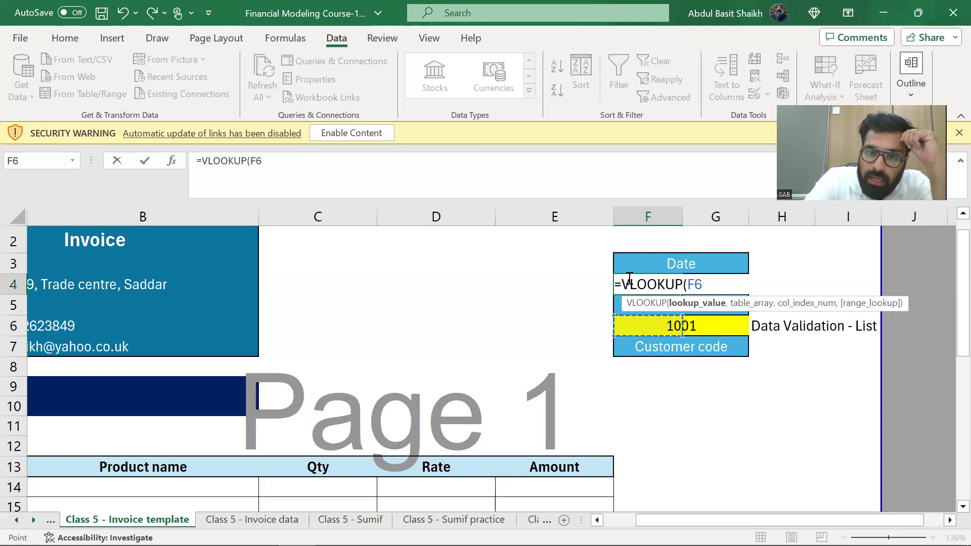
type(",")
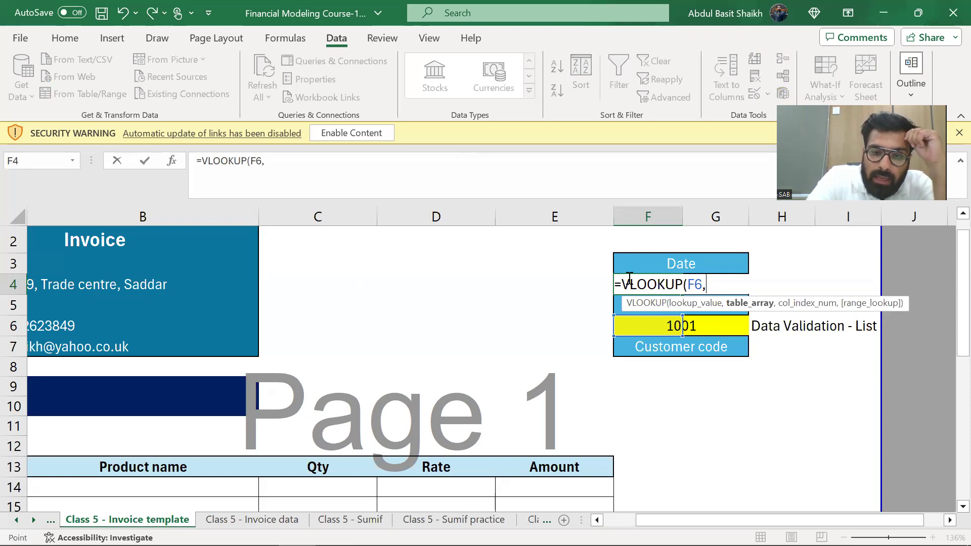
Set the VLOOKUP's table array to A1:H25 on the Class 5 - Invoice data sheet.
key("ctrl+Page_Down")
left_click(70, 306)
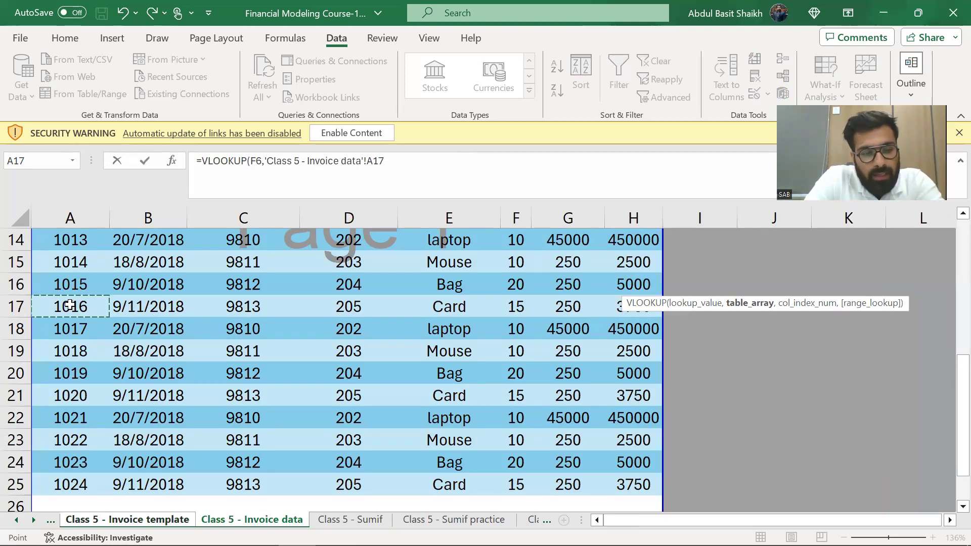
key("ctrl+Home")
key("shift+Down")
key("shift+Right")
key("shift+Down")
key("shift+Down")
key("shift+Right")
key("shift+Right")
key("shift+Right")
key("shift+Down")
key("shift+Right")
key("shift+Right")
key("shift+Right")
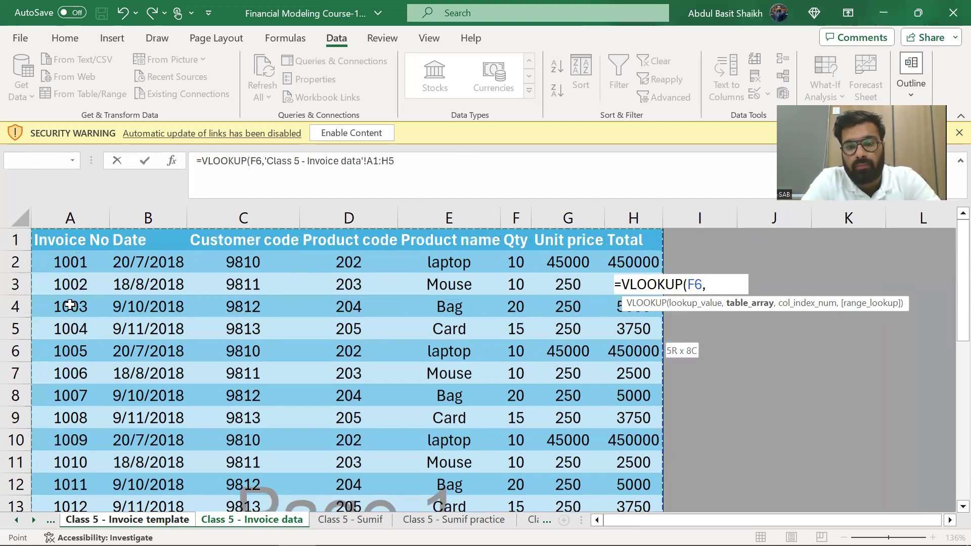
key("ctrl+shift+Down")
type(",")
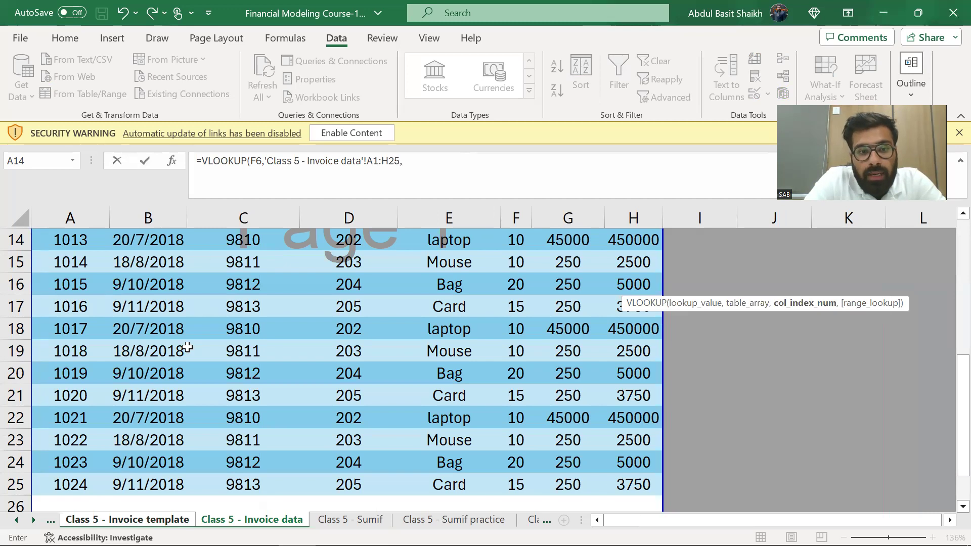
scroll(187, 347, "down", 1)
scroll(187, 347, "up", 5)
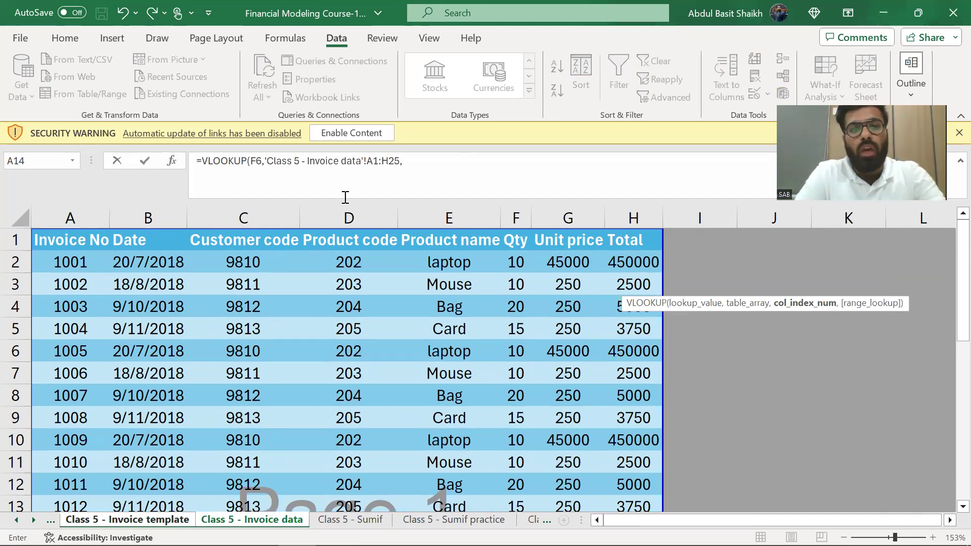
Complete the VLOOKUP in F4 with column index 1 and FALSE for an exact match, and compare it with the invoice data.
left_click(439, 163)
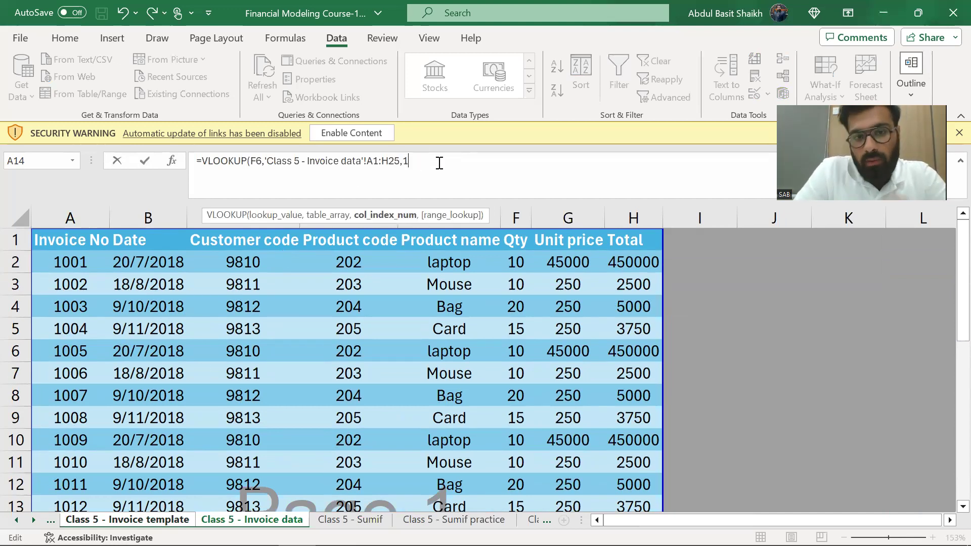
type(",false)")
key("Return")
left_click(439, 163)
key("Escape")
left_click(439, 163)
key("Escape")
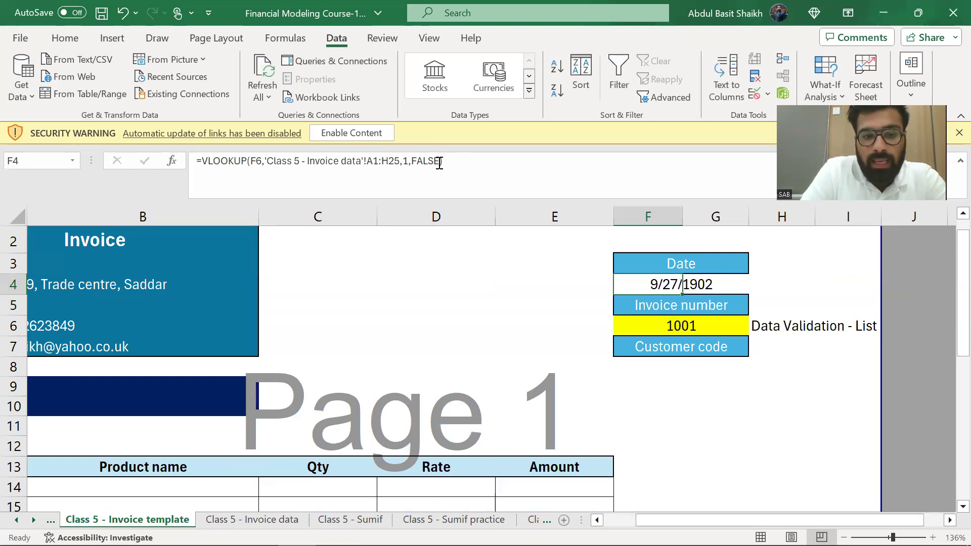
key("ctrl+Page_Down")
key("ctrl+Page_Up")
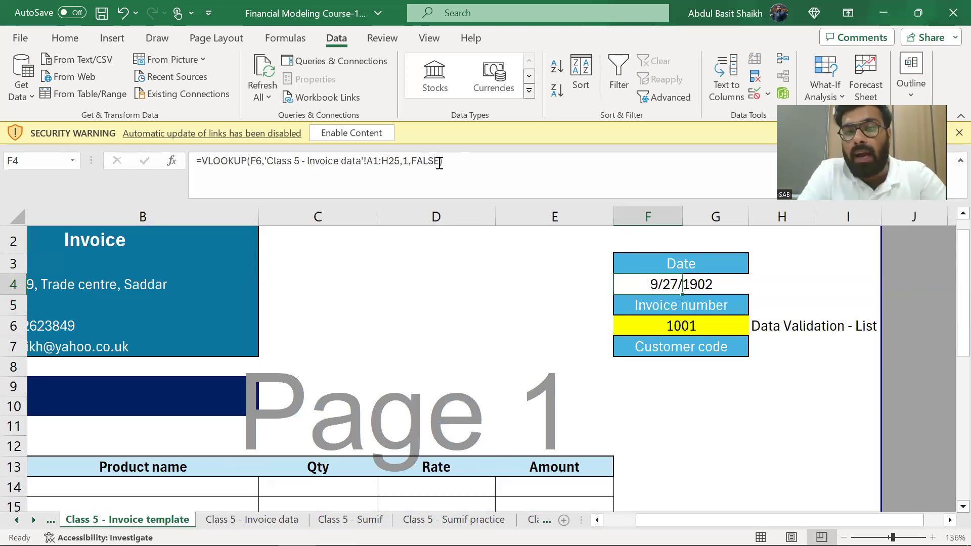
Copy the date VLOOKUP from F4 into H4 and I4 to demonstrate how its unlocked references shift.
key("ctrl+c")
key("Down")
key("Right")
key("Up")
key("Return")
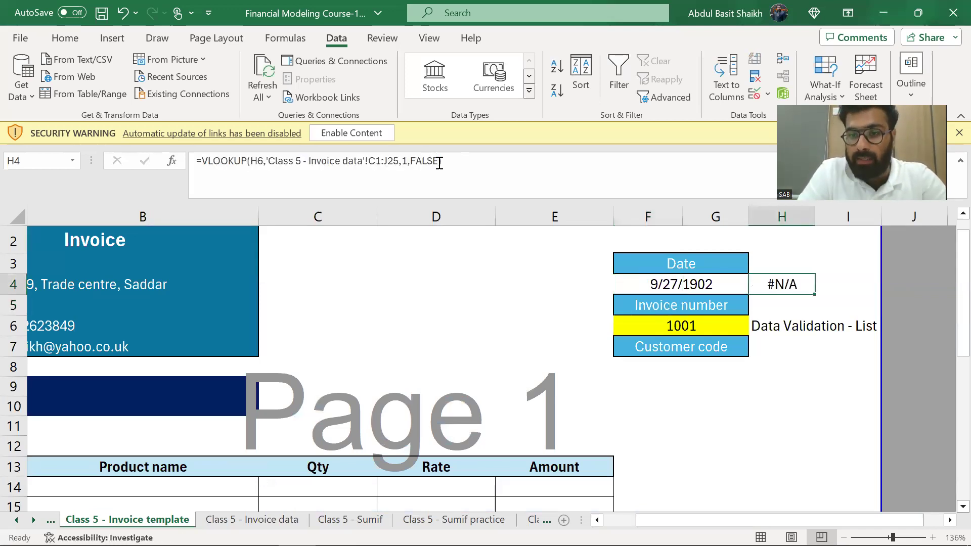
double_click(405, 161)
key("Escape")
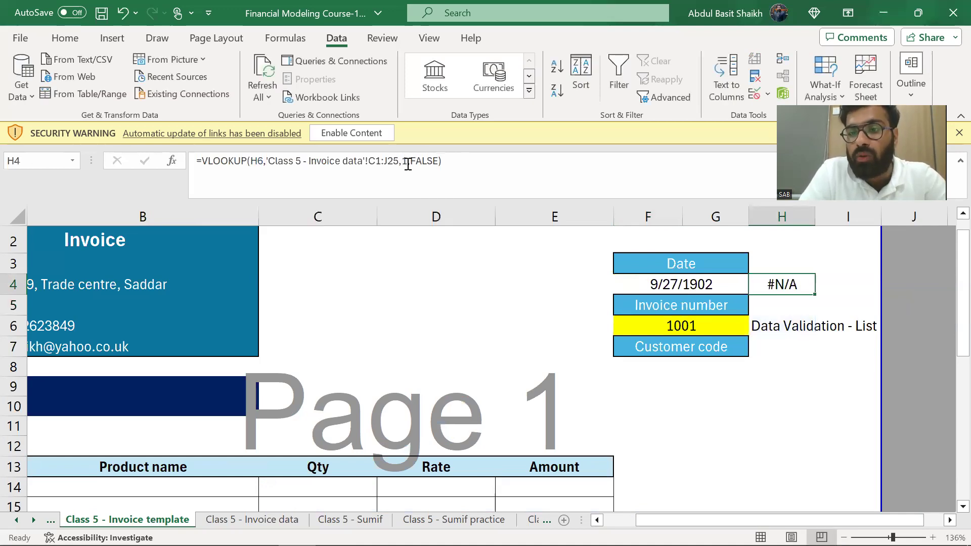
key("ctrl+c")
key("Right")
key("Return")
key("Left")
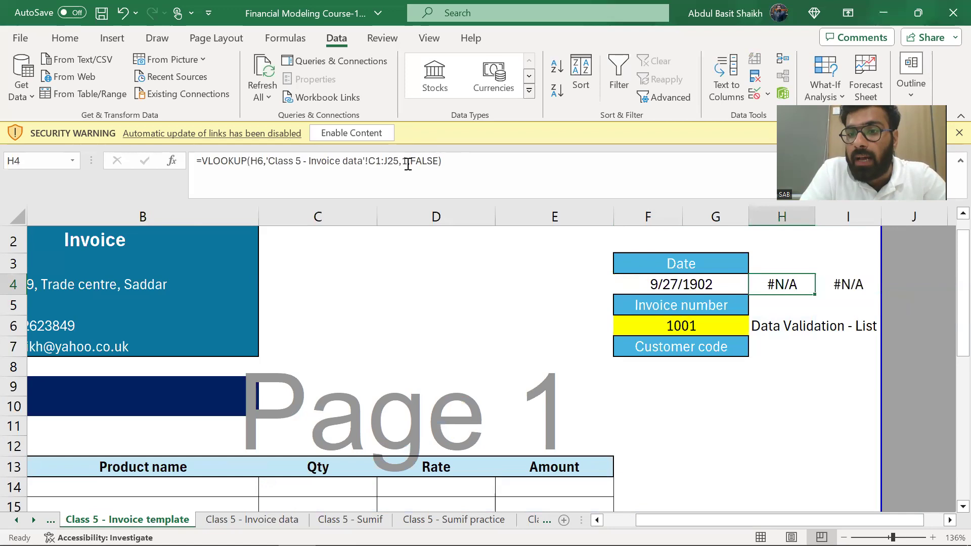
Clear the copied VLOOKUP formulas from H4:I4 and drop the pending copy of F4.
key("shift+Right")
key("Delete")
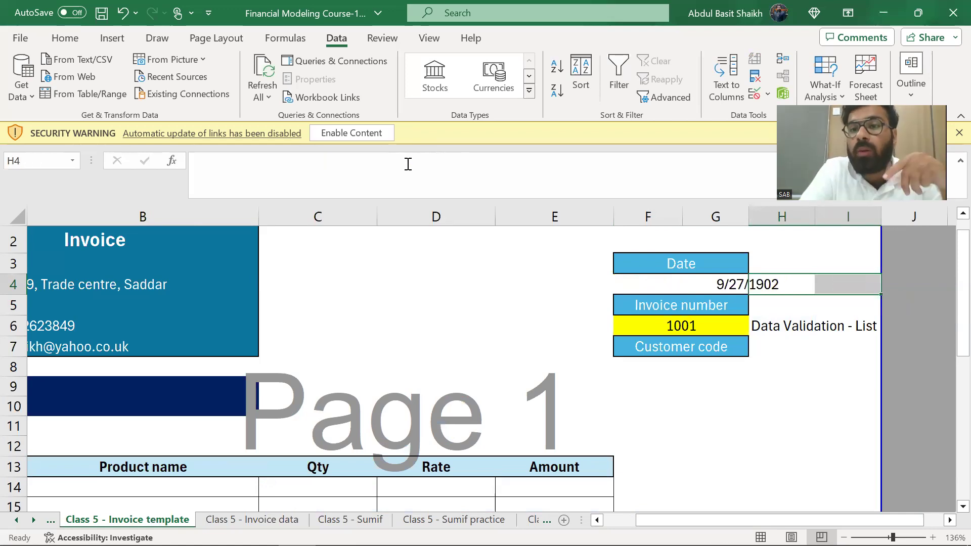
key("Left")
key("ctrl+z")
key("Left")
key("ctrl+c")
key("Right")
key("Left")
key("Right")
key("Delete")
key("Left")
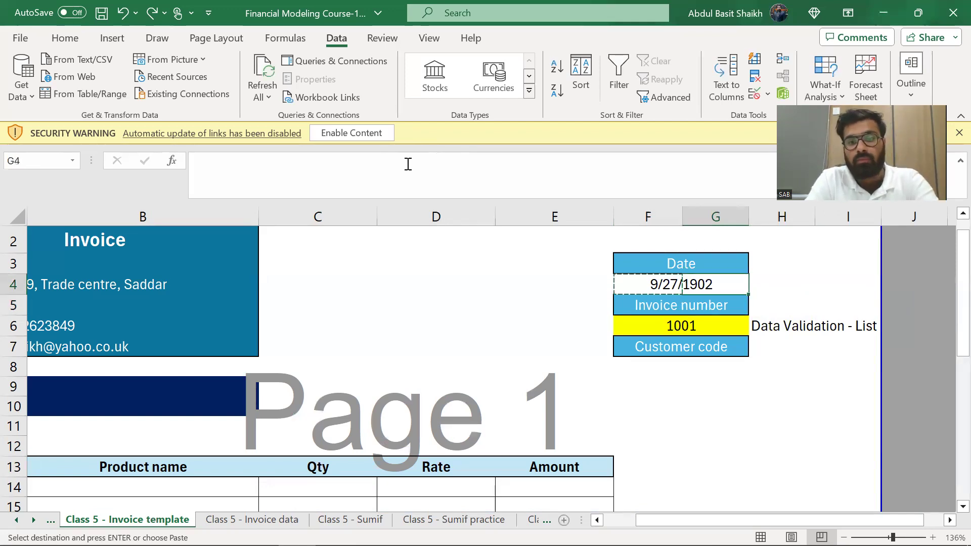
key("Escape")
Start a VLOOKUP in the date cell F4 with the invoice number in F6 as the lookup value.
key("Left")
type("=vlook")
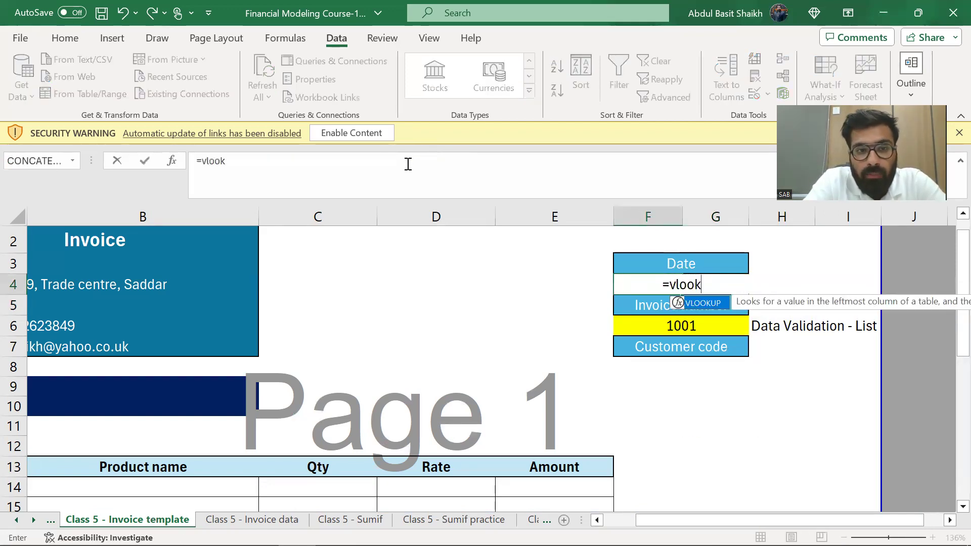
key("Tab")
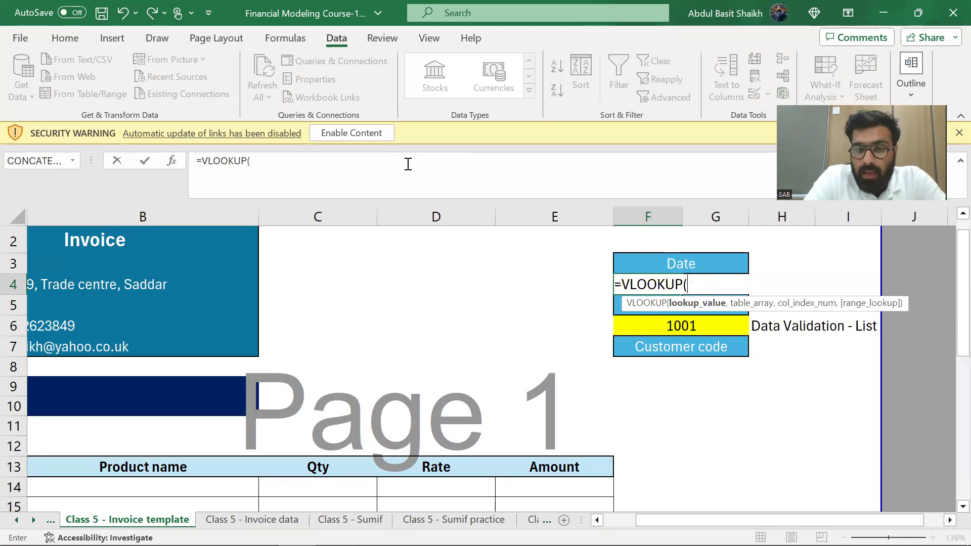
key("Down")
key("Down")
type(",")
Set the VLOOKUP's table array to A1:H25 on the Class 5 - Invoice data sheet, headers included.
key("ctrl+Page_Down")
left_click(73, 258)
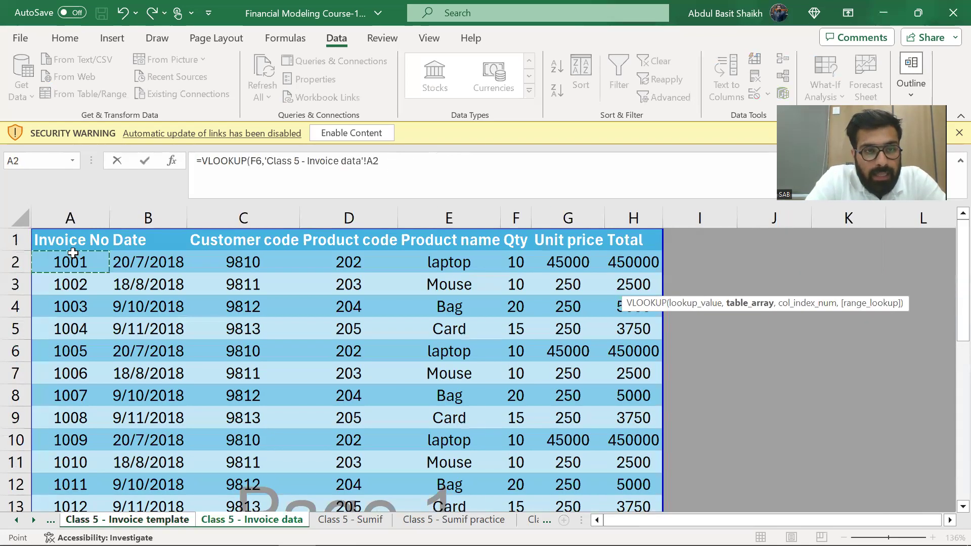
key("Up")
key("Down")
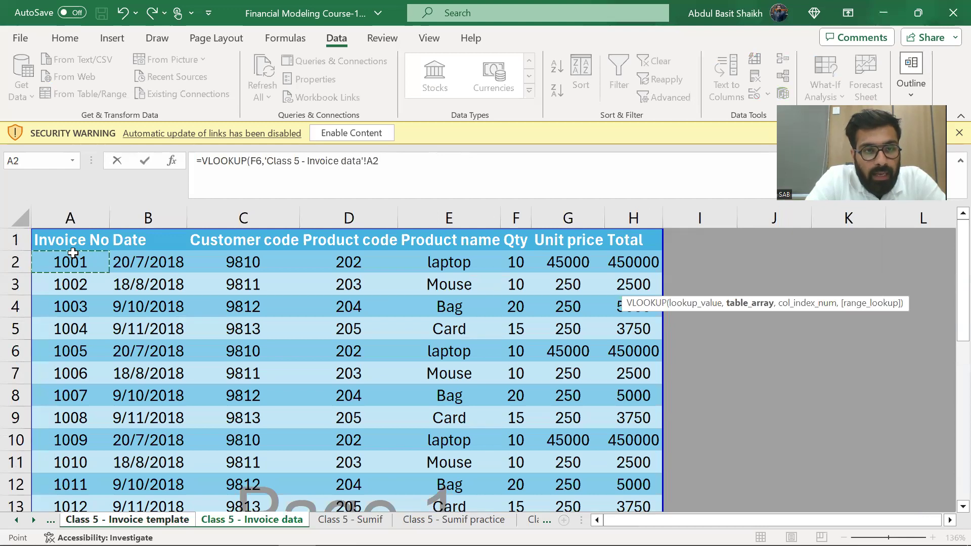
key("Up")
key("ctrl+shift+Right")
key("ctrl+shift+Down")
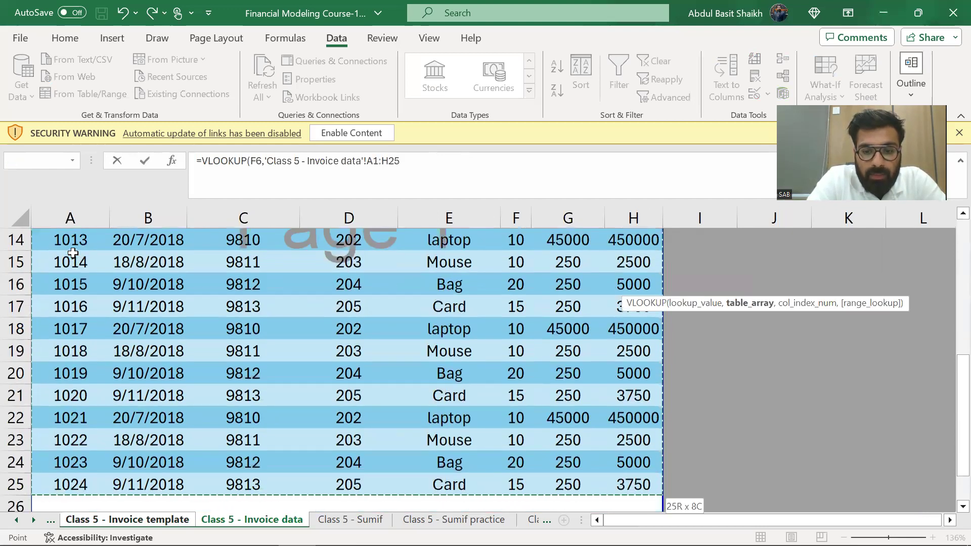
type(",")
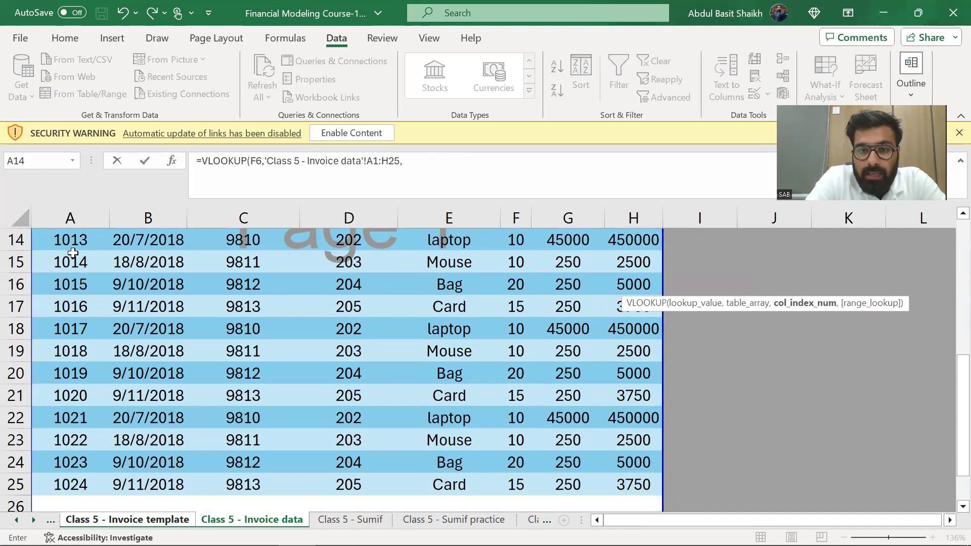
Complete the VLOOKUP with cell A27 of the invoice data sheet as column index and FALSE for an exact match.
scroll(239, 392, "down", 3)
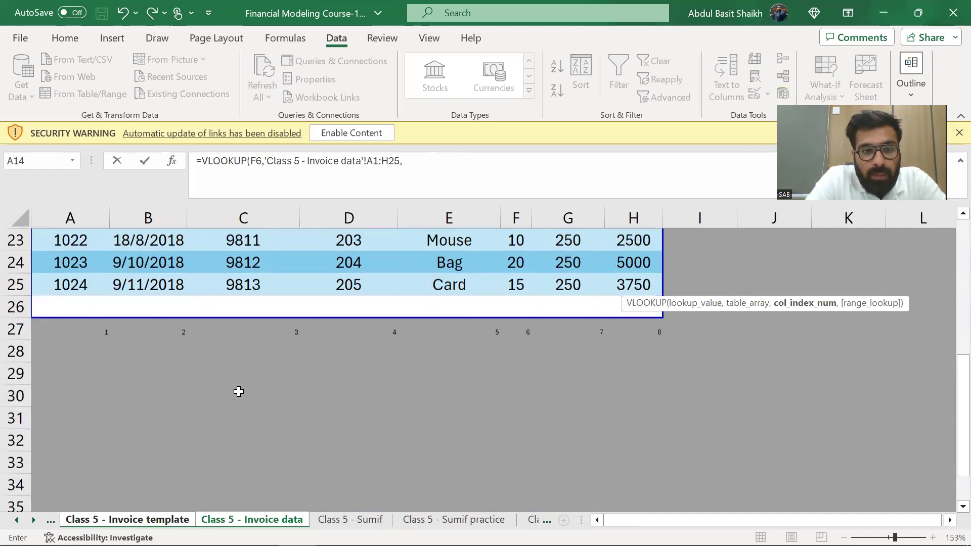
left_click(80, 338)
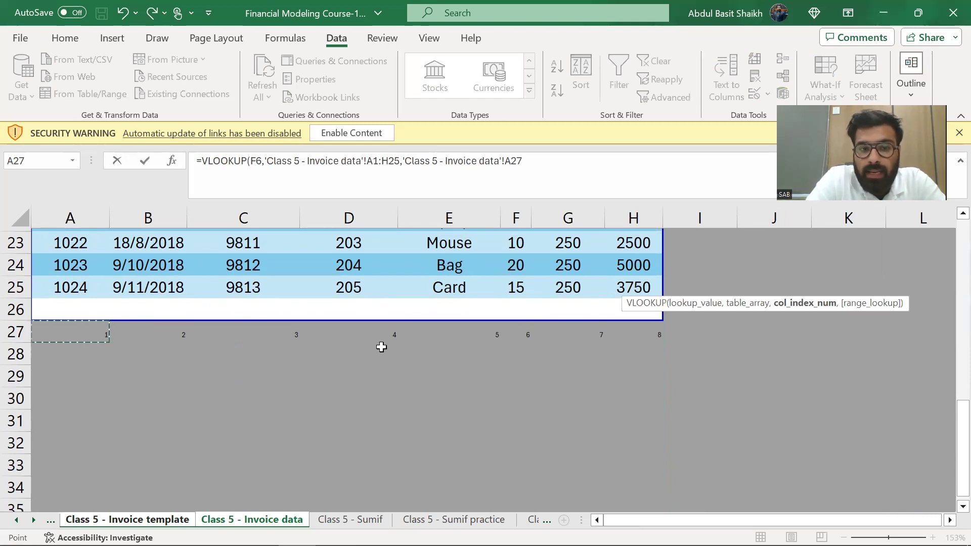
type(",fa")
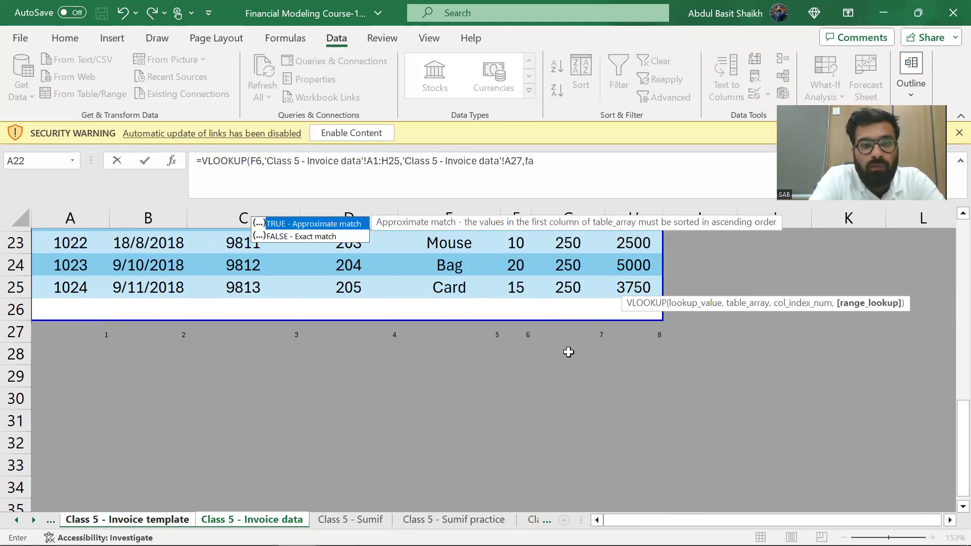
type("lse)")
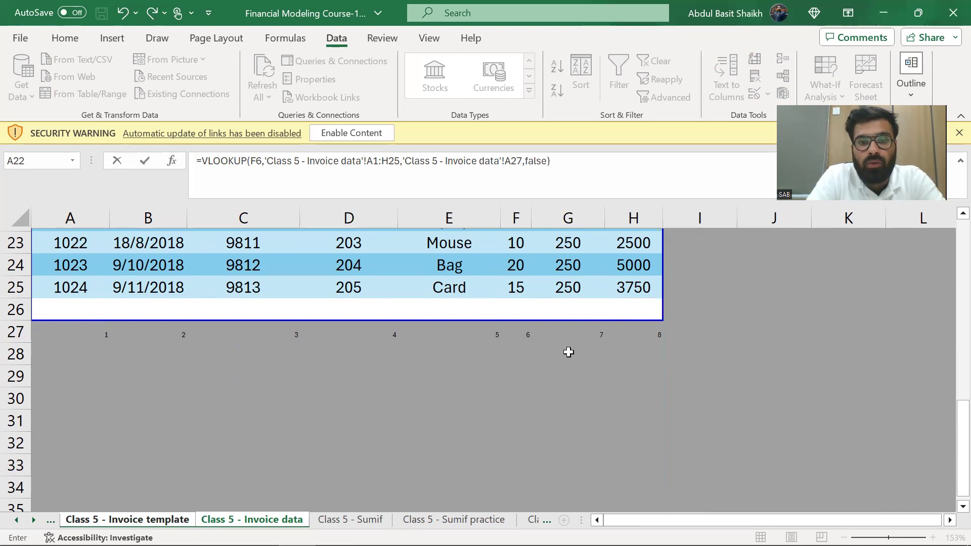
key("Return")
key("Right")
key("Left")
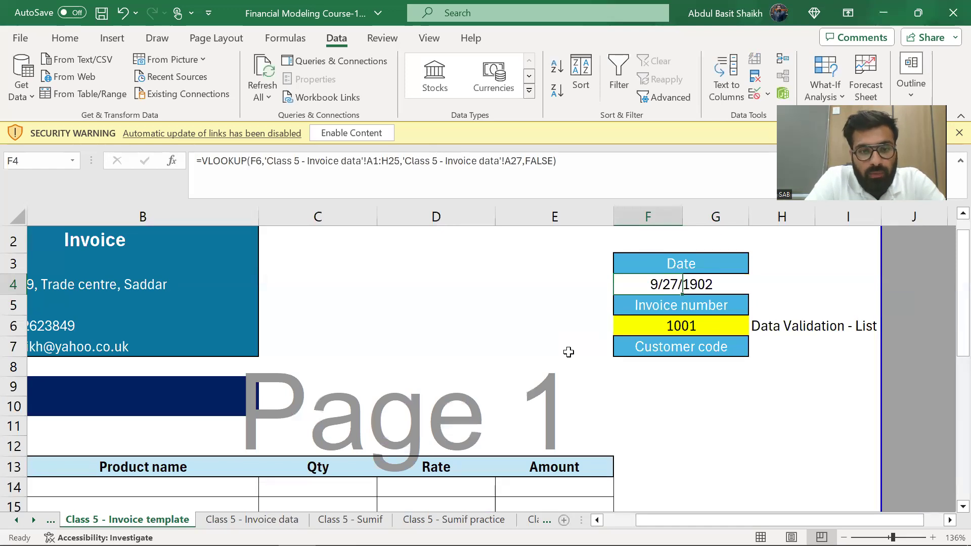
Compare the date returned in F4 with the Date column on the Class 5 - Invoice data sheet.
key("ctrl+Page_Down")
scroll(569, 352, "up", 7)
key("Home")
key("Right")
key("Down")
key("ctrl+Down")
key("Up")
key("Up")
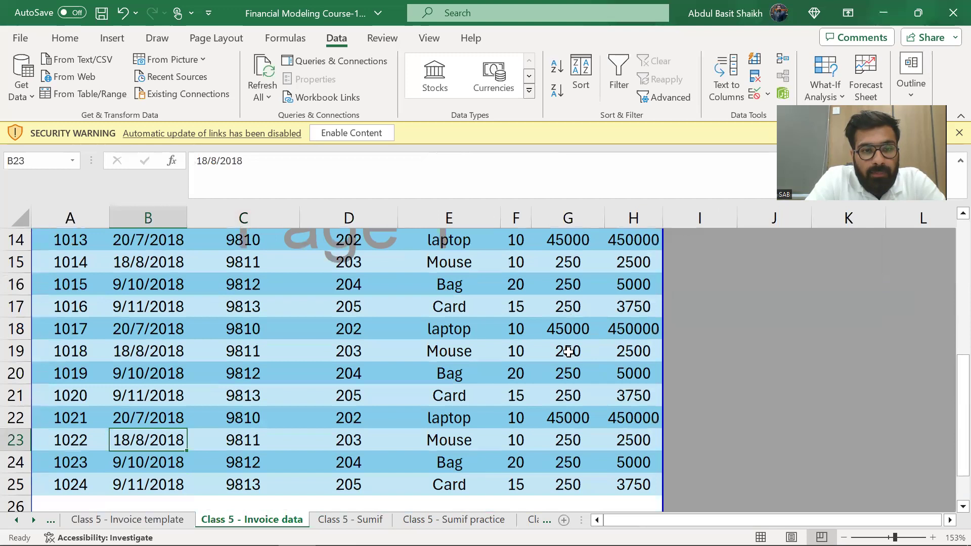
key("Page_Up")
key("Down")
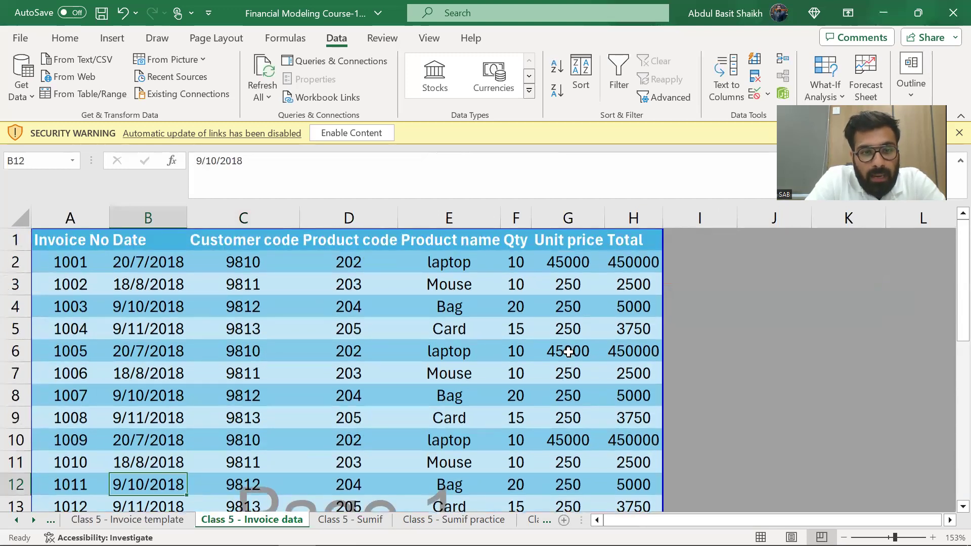
key("Down")
key("ctrl+Page_Up")
key("Down")
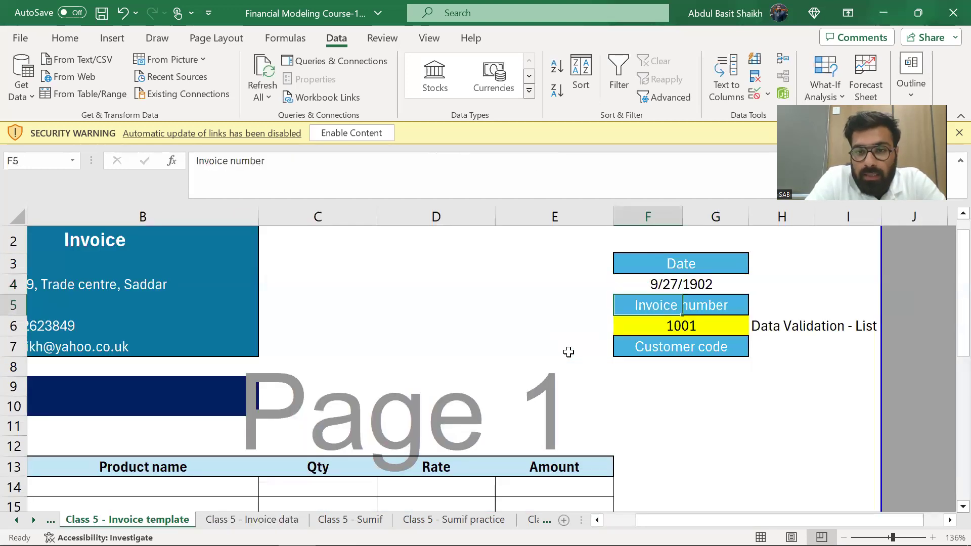
key("Up")
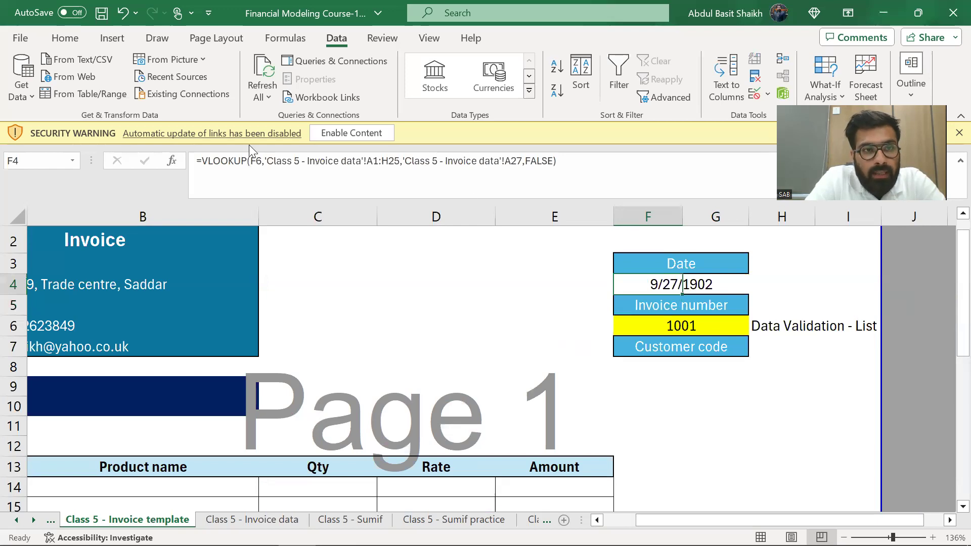
left_click(65, 39)
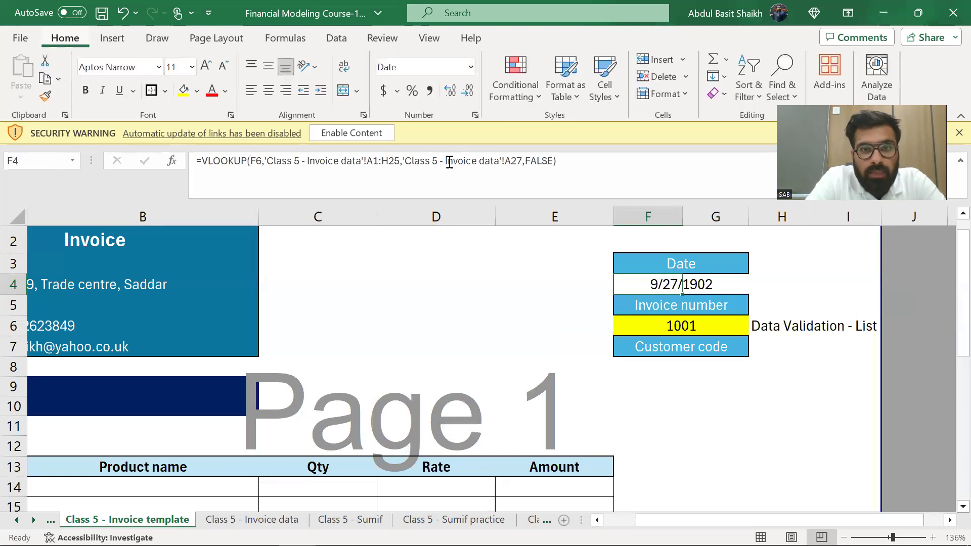
left_click(470, 67)
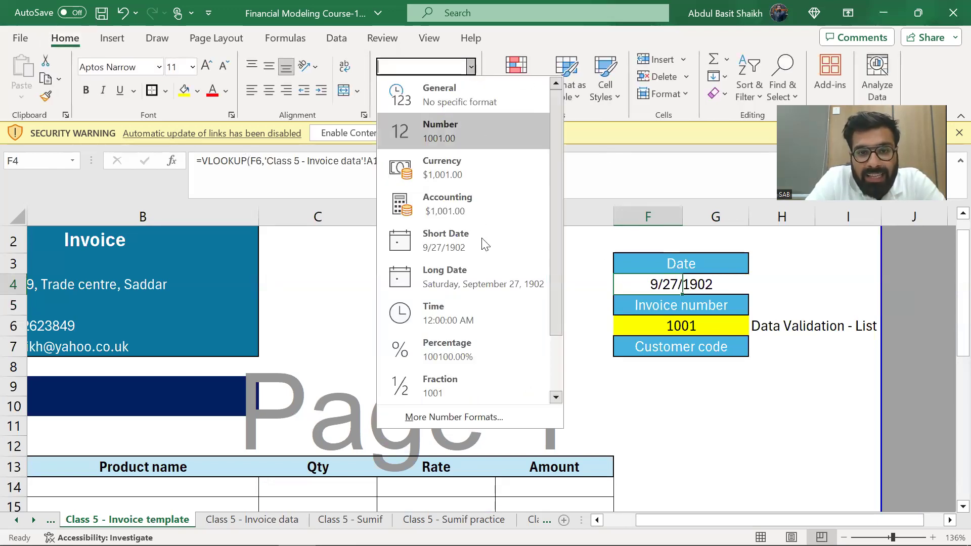
left_click(727, 285)
Look through the invoice data sheet's Date column for the date returned by the lookup.
key("ctrl+Page_Down")
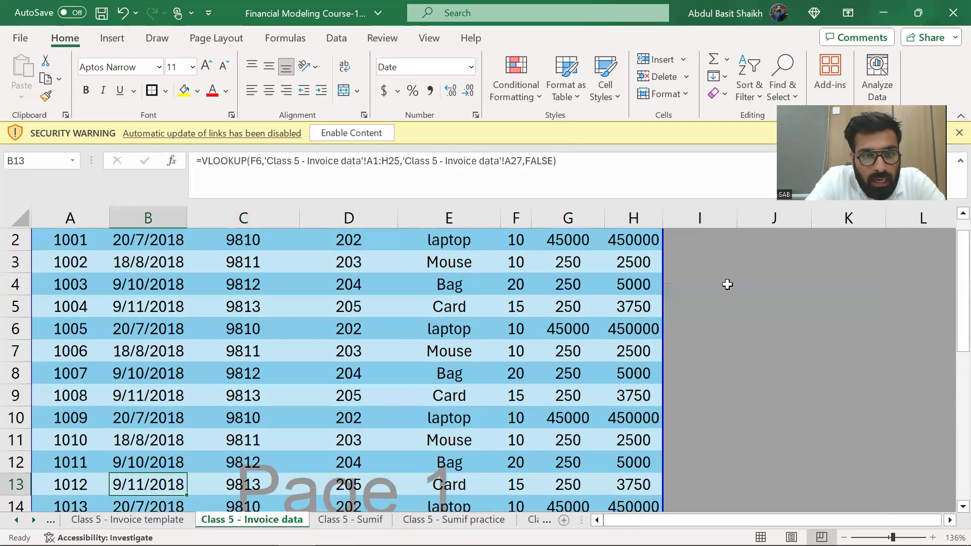
scroll(727, 284, "down", 1)
key("Down")
key("Down")
key("Down")
key("Down")
key("Down")
key("Down")
key("Down")
key("Down")
key("Down")
key("Down")
key("Down")
key("Down")
key("Up")
key("Up")
key("Up")
key("Up")
key("Up")
key("Up")
key("Up")
key("Up")
key("Up")
key("Up")
key("Up")
key("Up")
key("Up")
key("Up")
key("Up")
key("Up")
key("Up")
key("Up")
key("Up")
key("Up")
key("Left")
key("ctrl+Page_Up")
Pick invoice number 1002 in the F6 dropdown and check the date formula in F4.
key("Down")
key("Down")
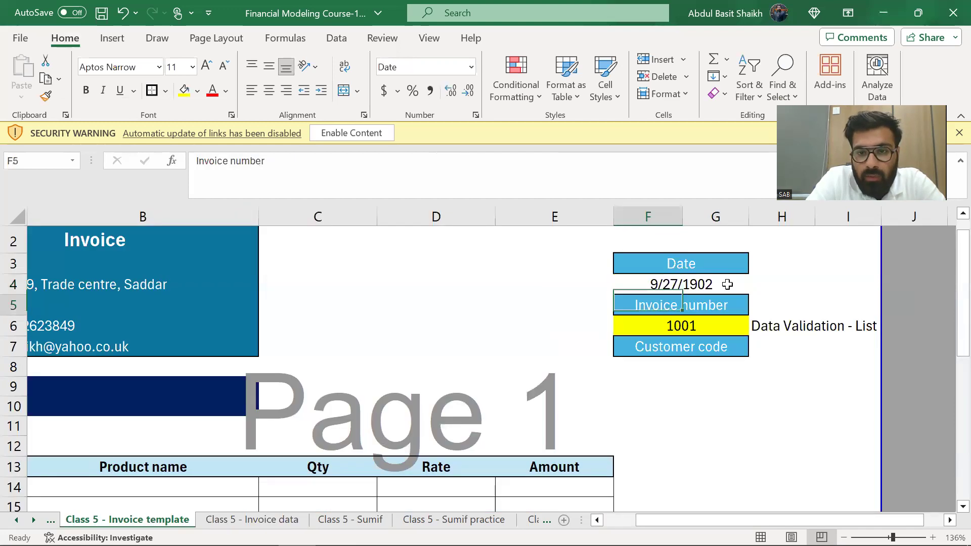
key("alt+Down")
key("Down")
key("Return")
key("Up")
key("Up")
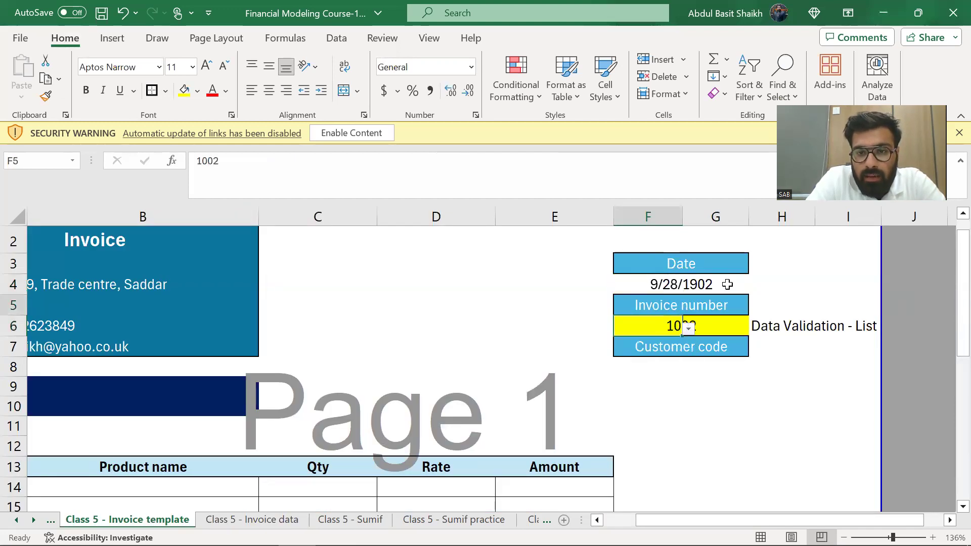
key("Right")
key("Left")
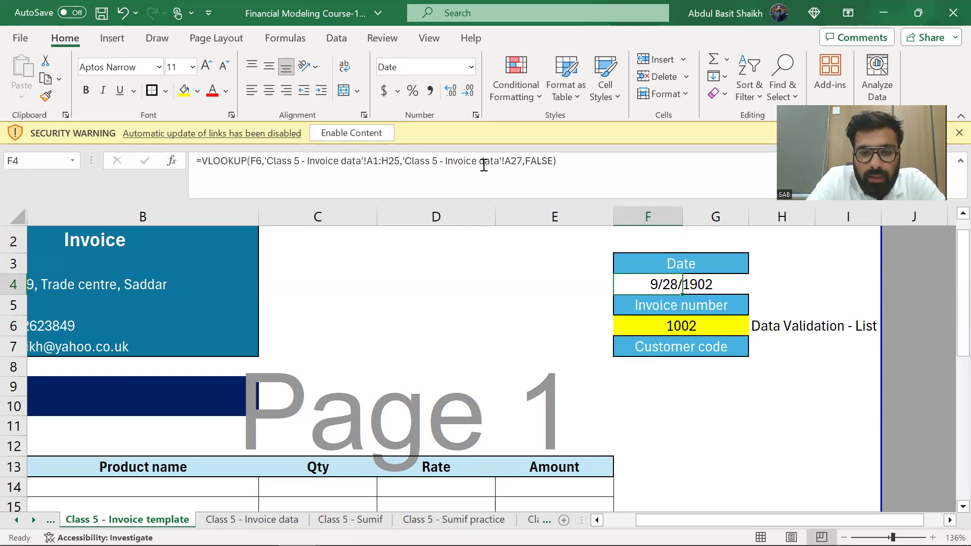
Format the date cell F4 with the 3/14/12 date type.
key("shift+F10")
key("Up")
key("Up")
key("Up")
key("Up")
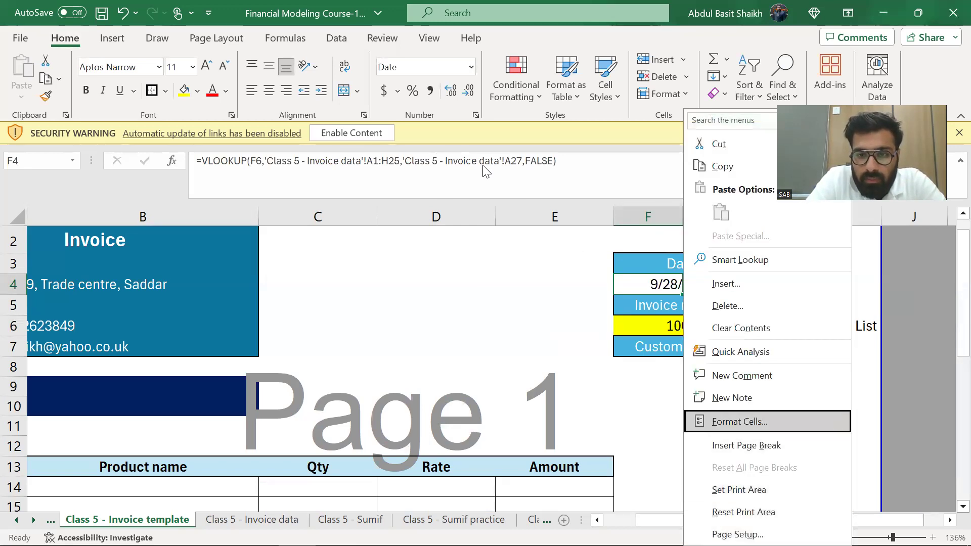
key("Return")
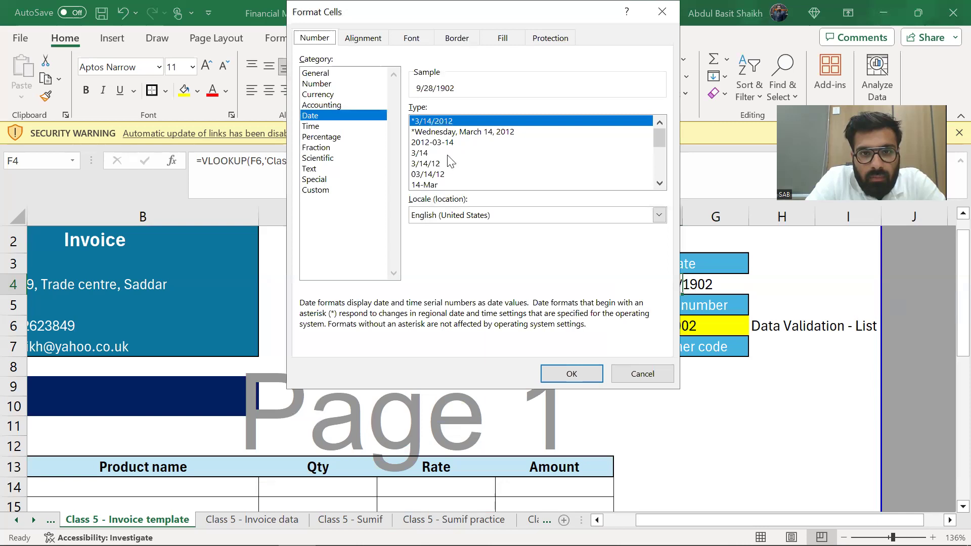
left_click(439, 164)
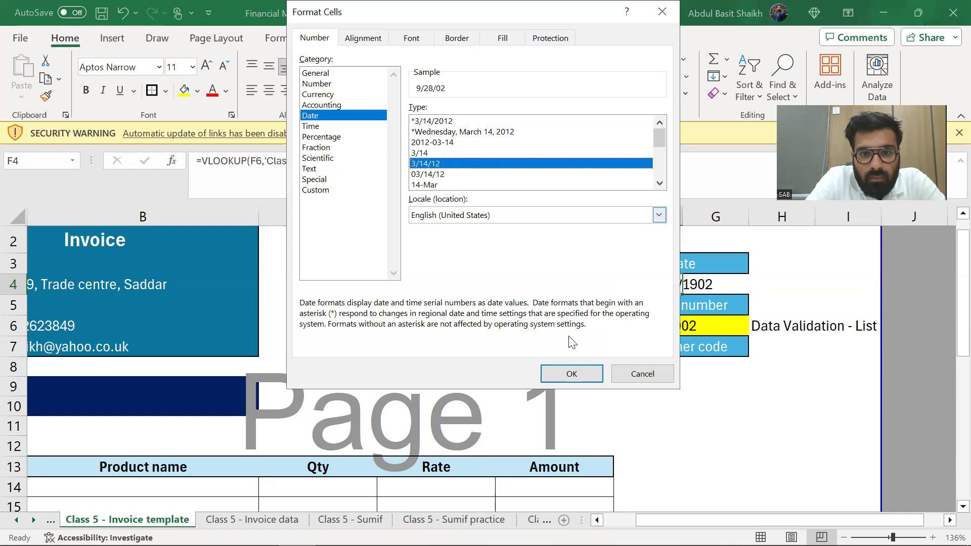
left_click(569, 375)
key("Down")
key("Up")
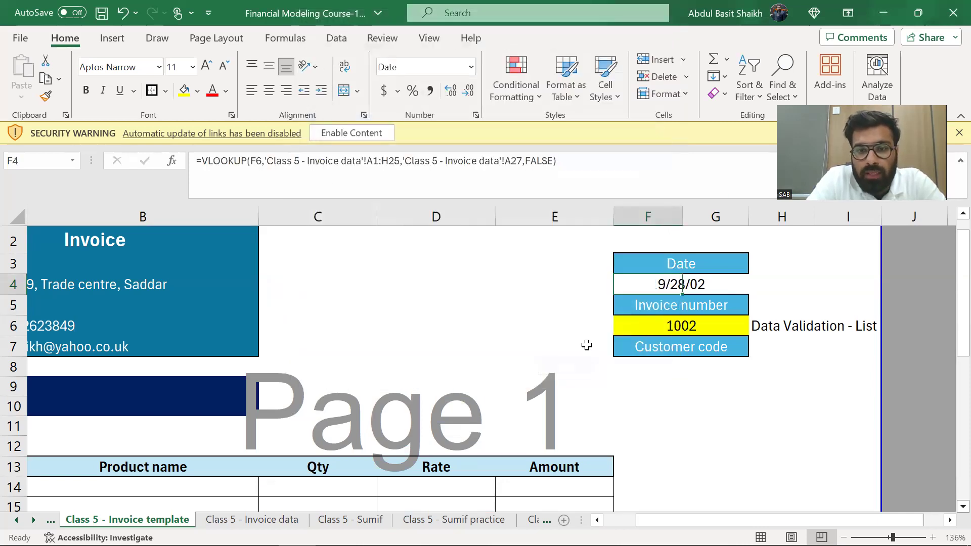
Examine the Date column on the invoice data sheet and its column index number in row 27.
key("ctrl+Page_Down")
key("Down")
key("Right")
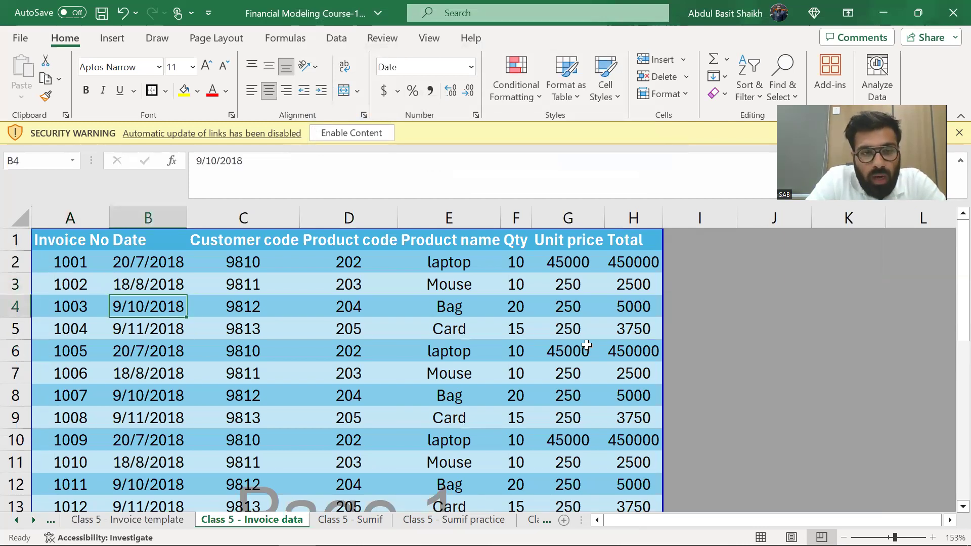
key("Left")
key("Up")
key("Up")
key("Up")
key("Right")
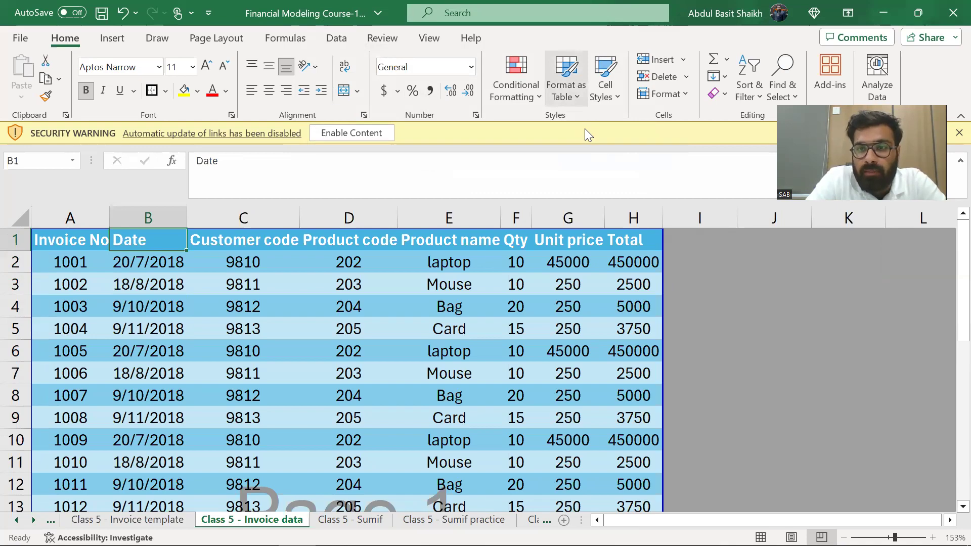
key("ctrl+Down")
key("ctrl+Down")
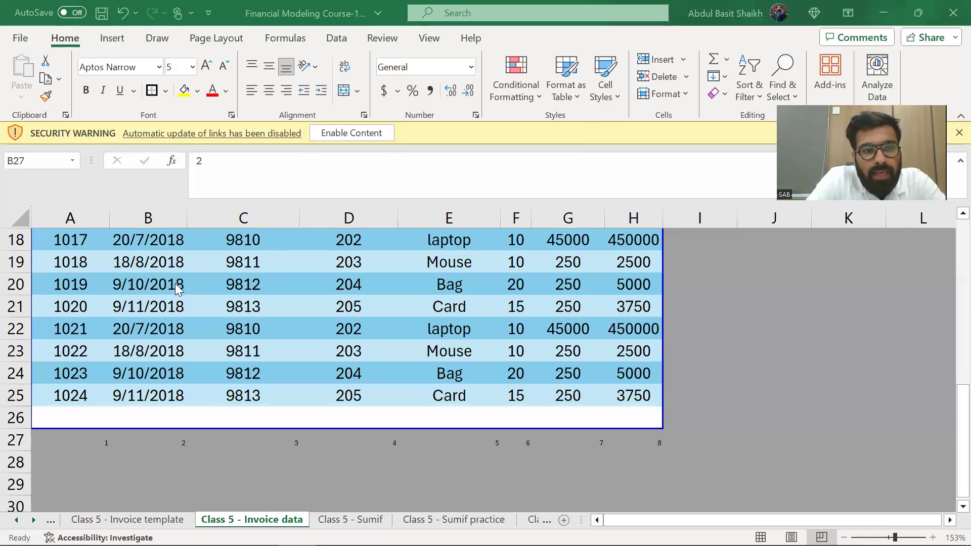
key("Up")
key("Up")
key("Up")
key("ctrl+Up")
key("ctrl+Page_Up")
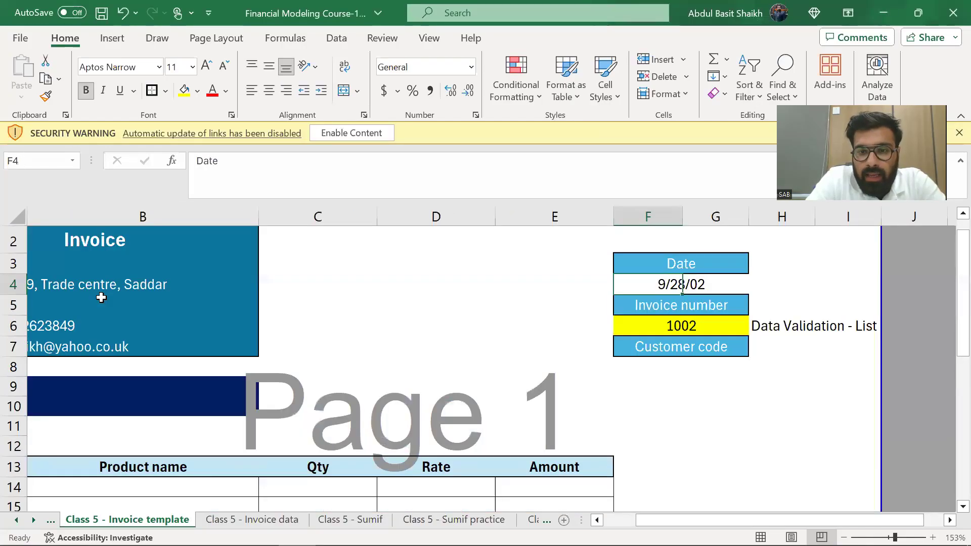
Trace the precedents of F4 and follow the off-sheet arrow to the column index reference A27 on the invoice data sheet.
key("ctrl+z")
key("F2")
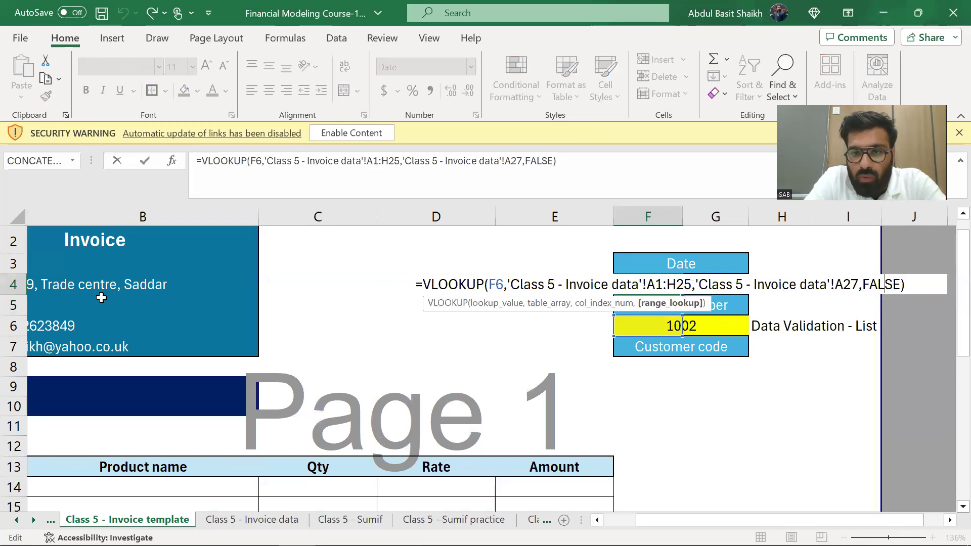
key("ctrl+Return")
key("alt+t")
key("u")
key("t")
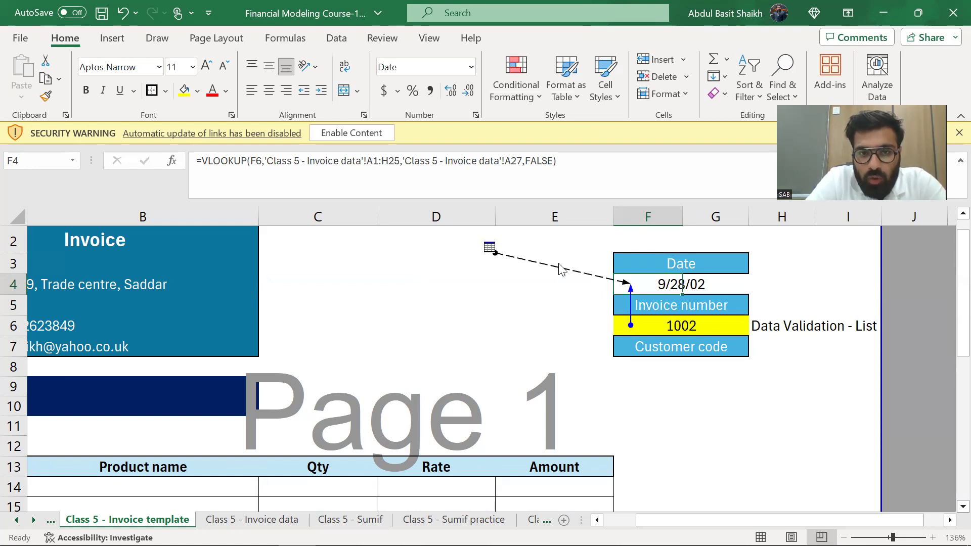
double_click(559, 267)
double_click(601, 238)
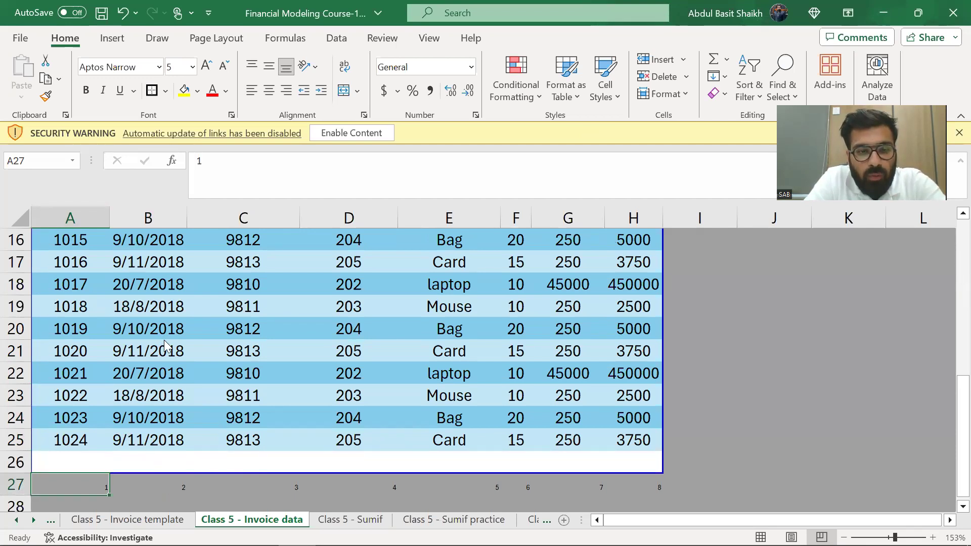
key("Return")
Change the column index reference in F4's VLOOKUP to B27 on the invoice data sheet.
key("F2")
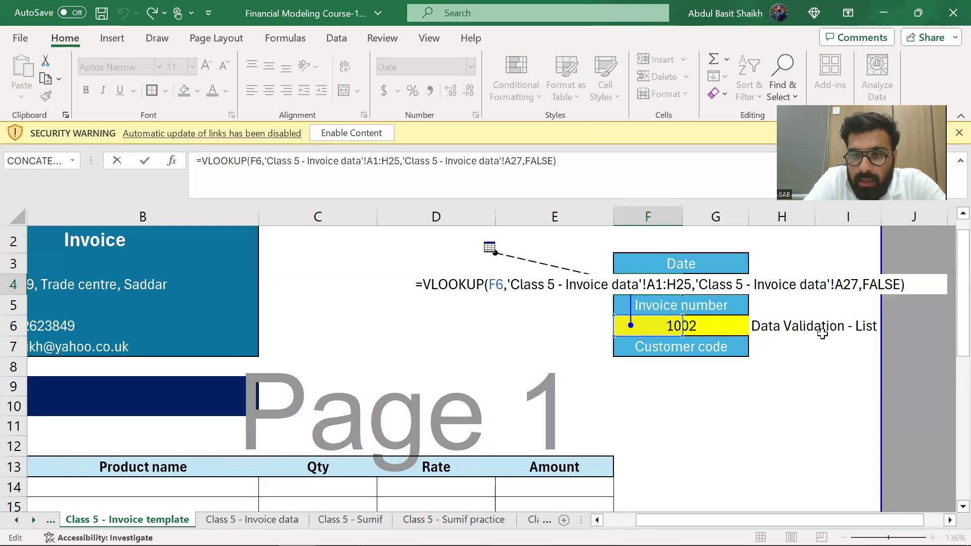
left_click(842, 285)
key("BackSpace")
type("B")
key("Return")
key("Down")
key("Up")
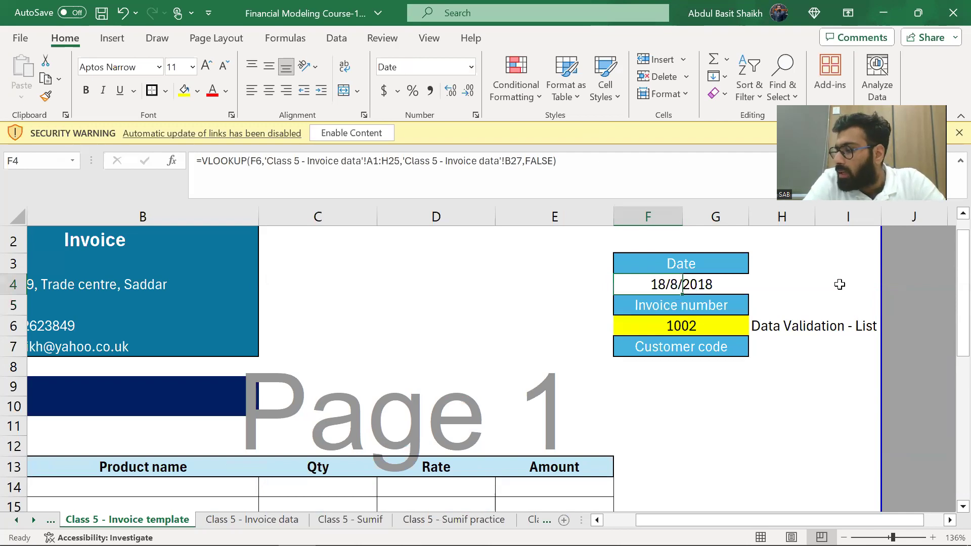
key("Down")
key("Down")
key("Up")
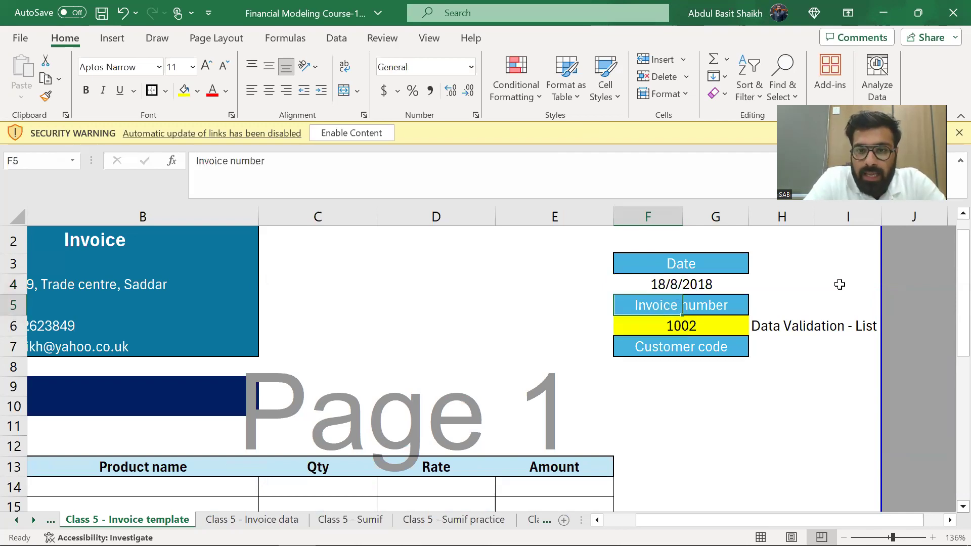
Choose invoice number 1005 from the validation list in F6 of the invoice template.
key("Down")
key("alt+Down")
key("Down")
key("Return")
key("Up")
key("Up")
Start a VLOOKUP in the customer code cell F8 with the invoice number in F6 as the lookup value.
key("Down")
key("Down")
key("Down")
key("Down")
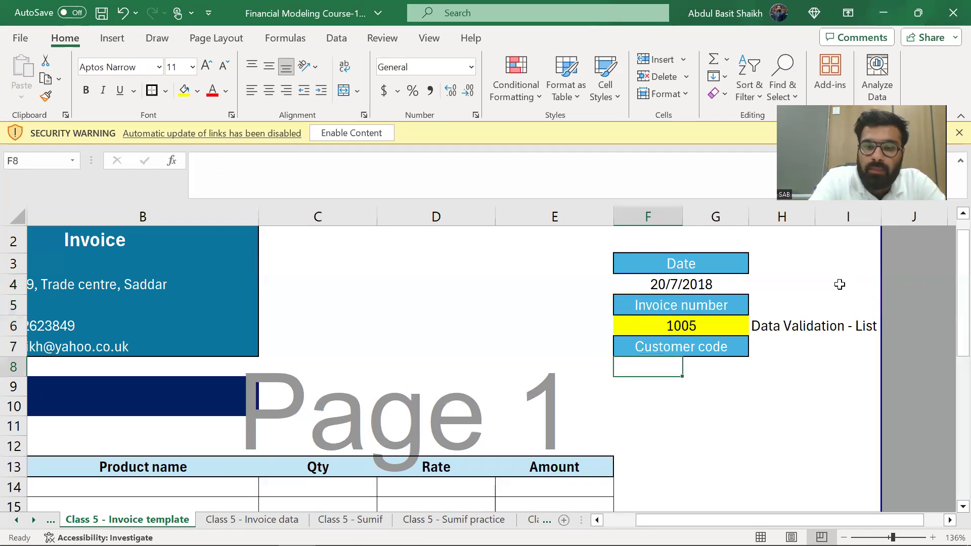
type("=vl")
key("Tab")
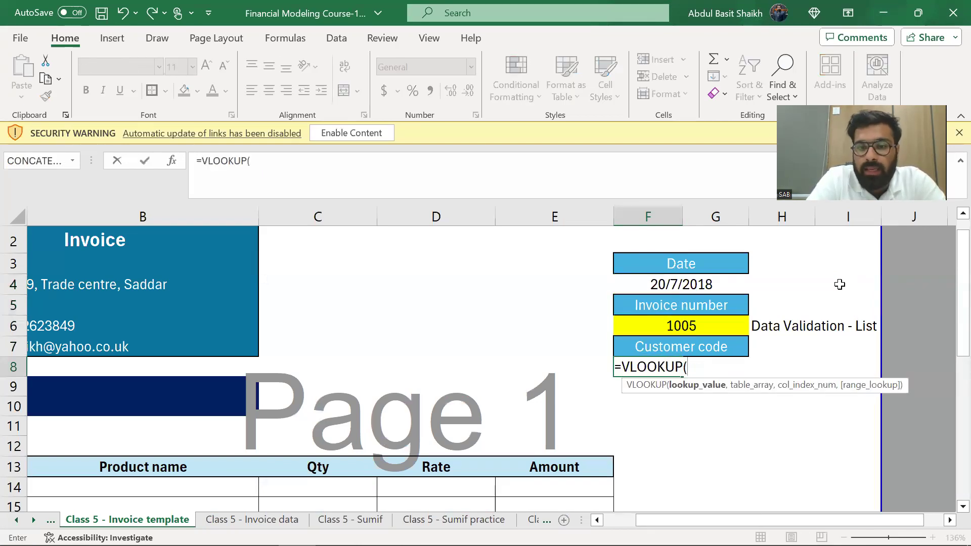
key("Up")
key("Up")
type(",")
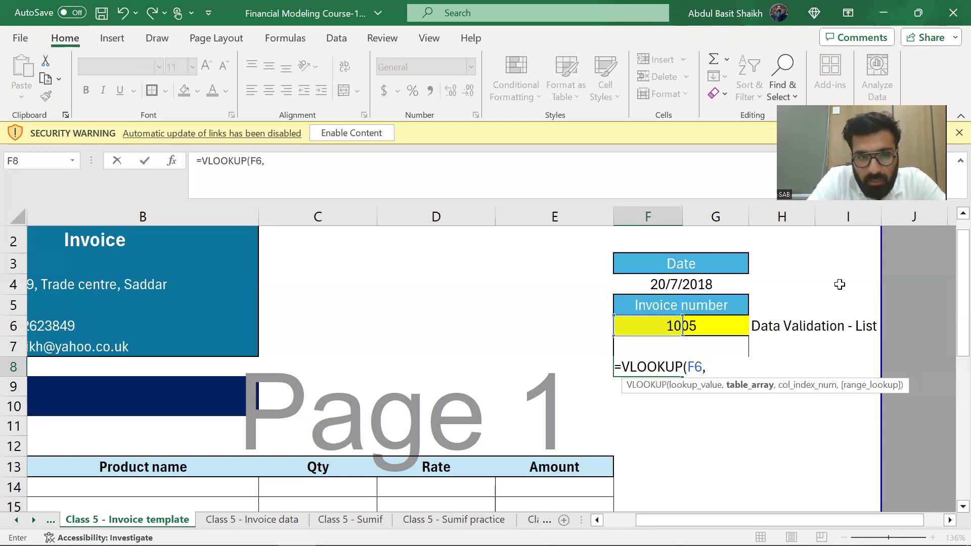
Set the table array of F8's VLOOKUP to A1:H25 on the Class 5 - Invoice data sheet.
left_click(251, 520)
left_click(68, 325)
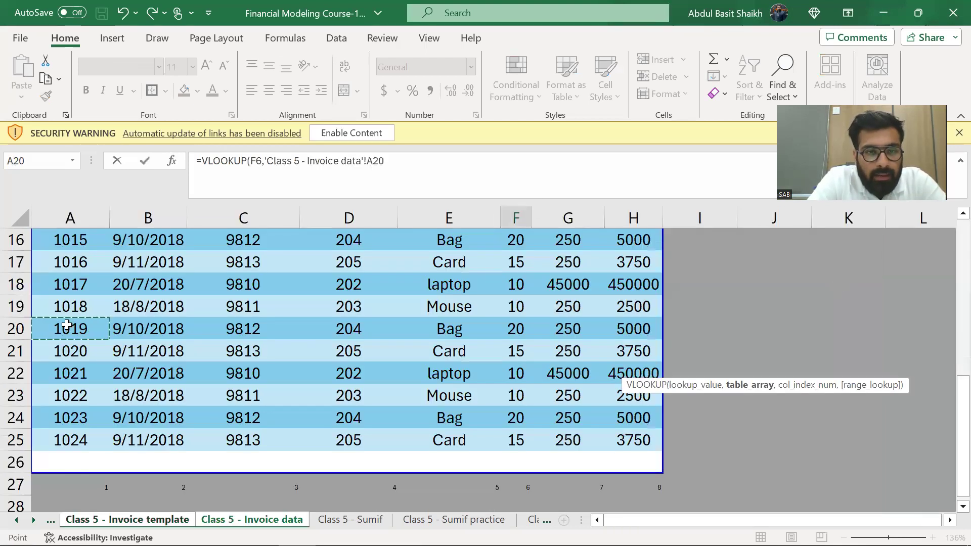
key("ctrl+Up")
key("shift+Right")
key("shift+Right")
key("shift+Right")
key("shift+Right")
key("shift+Right")
key("shift+Right")
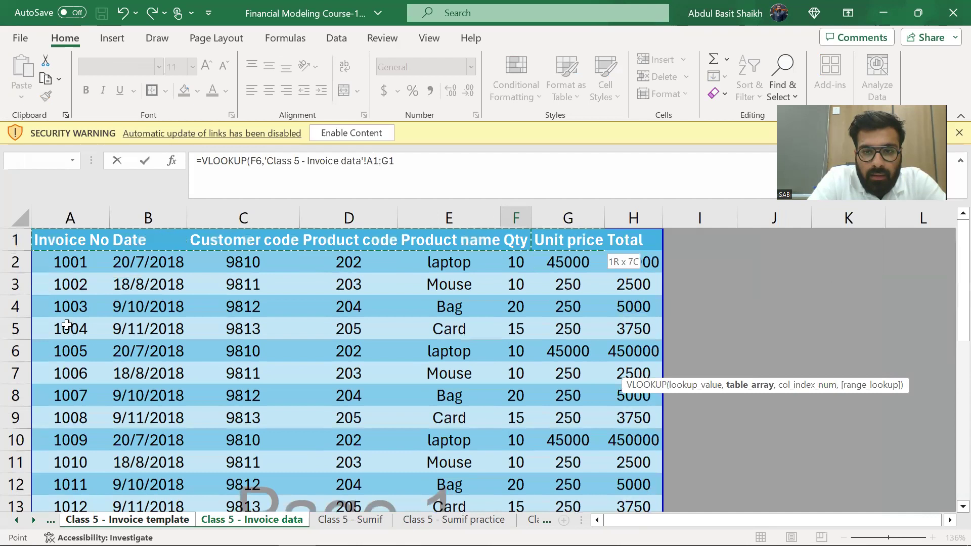
key("shift+Right")
key("ctrl+shift+Down")
type(",")
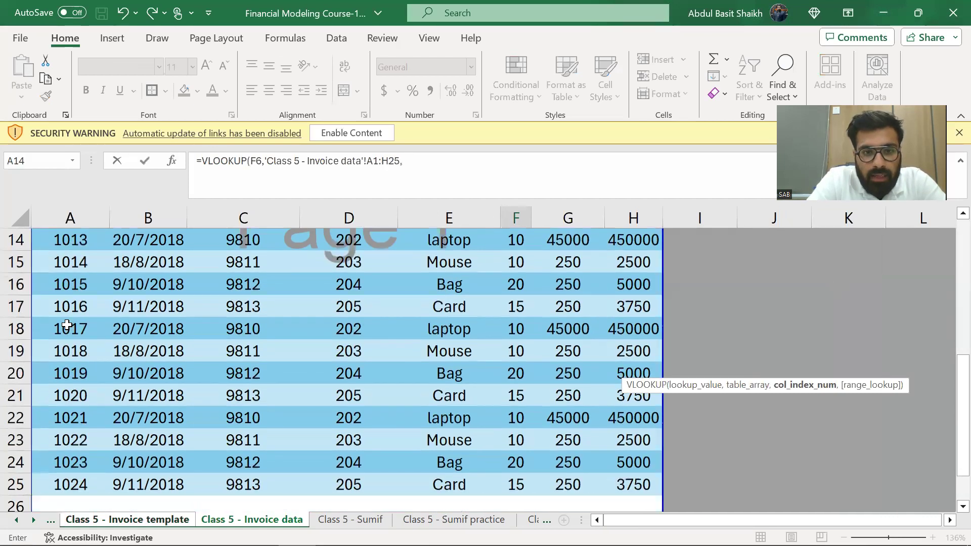
Complete F8's VLOOKUP with the column index reference C27 on the invoice data sheet and FALSE for an exact match.
scroll(373, 423, "down", 2)
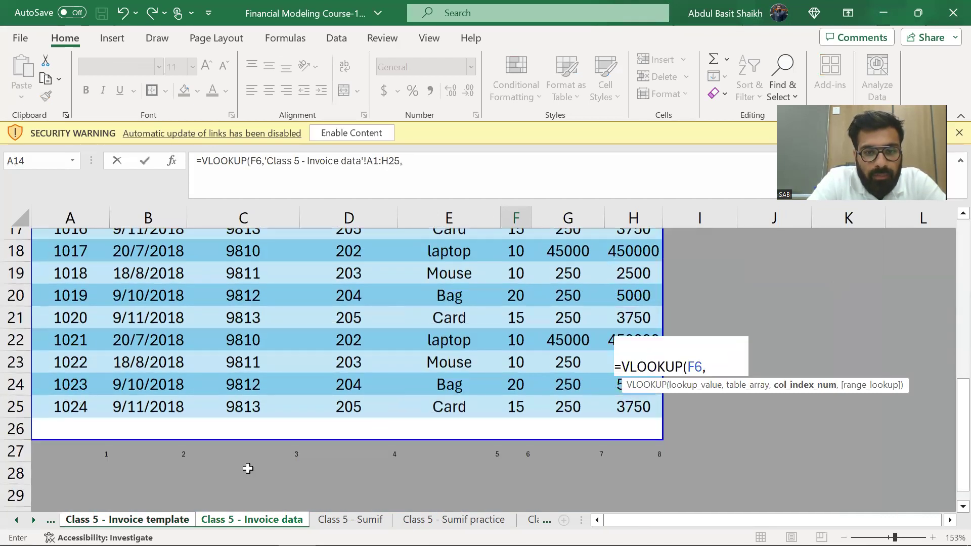
left_click(245, 466)
left_click(272, 453)
type(",f")
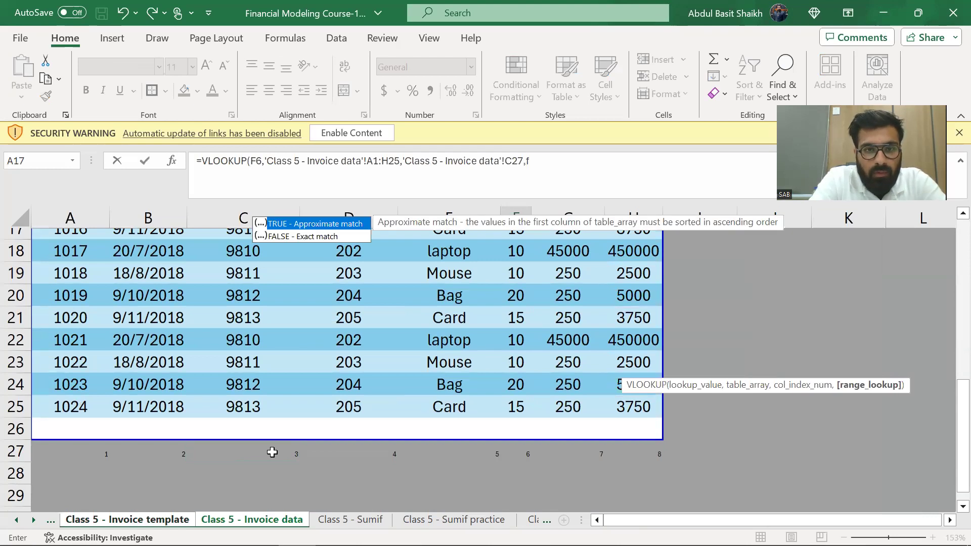
key("BackSpace")
key("BackSpace")
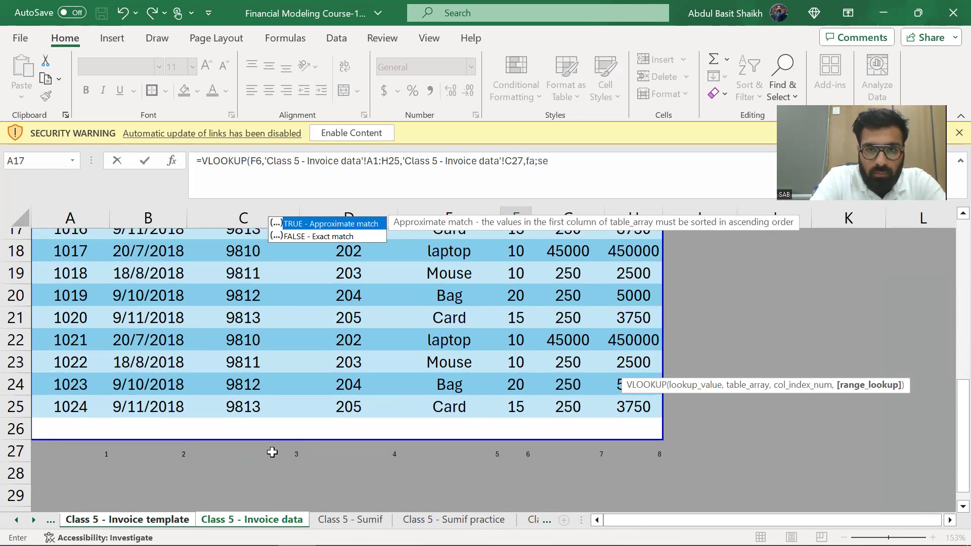
type("lse")
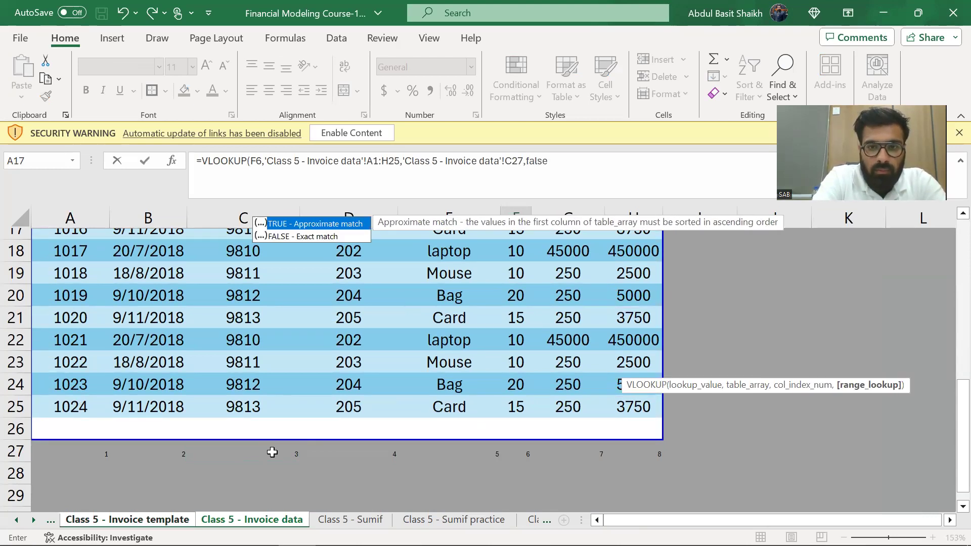
type(")")
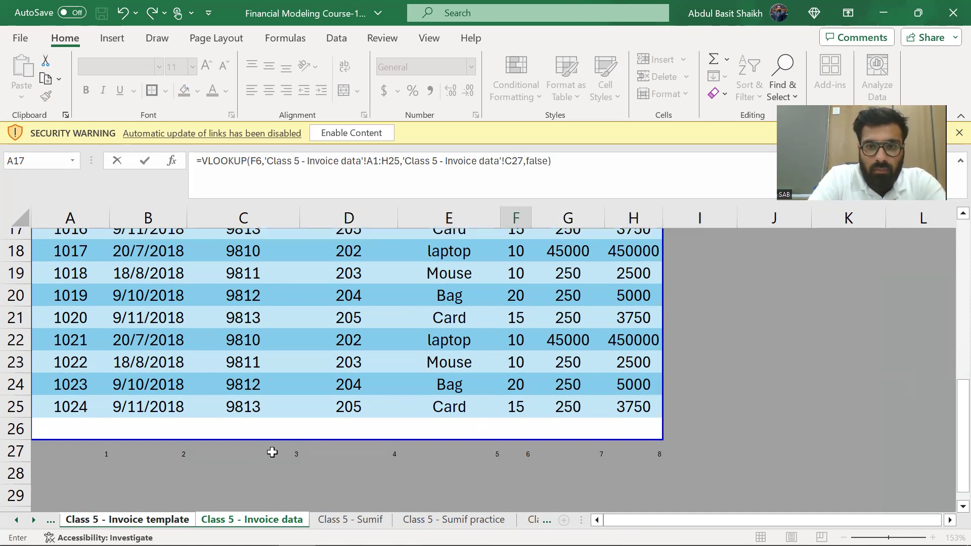
key("Return")
key("Right")
key("Left")
key("Up")
key("Up")
key("Up")
key("Down")
key("Down")
key("Down")
key("Down")
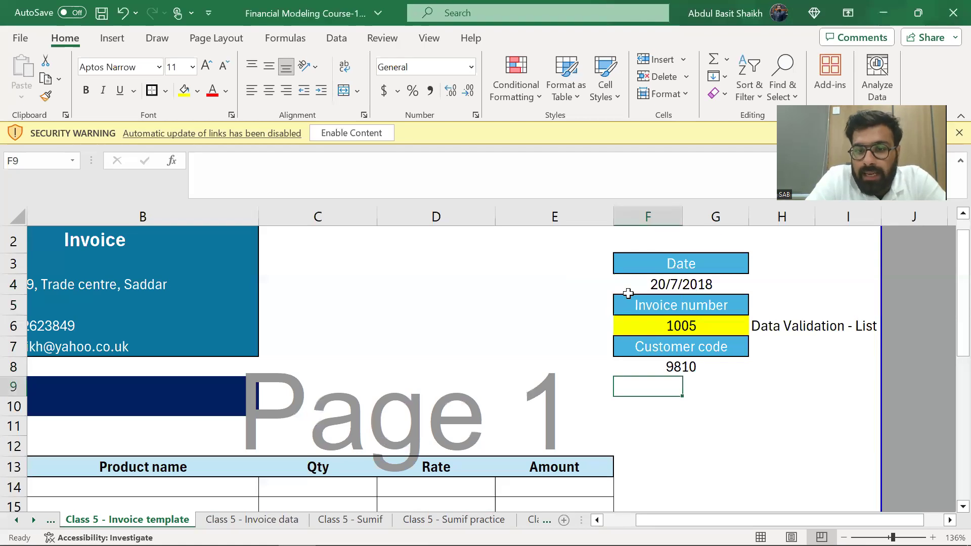
Set the invoice number in F6 to 1007 to test the date and customer code lookups.
key("Up")
key("Up")
key("Up")
type("1007")
key("Return")
key("Up")
key("Up")
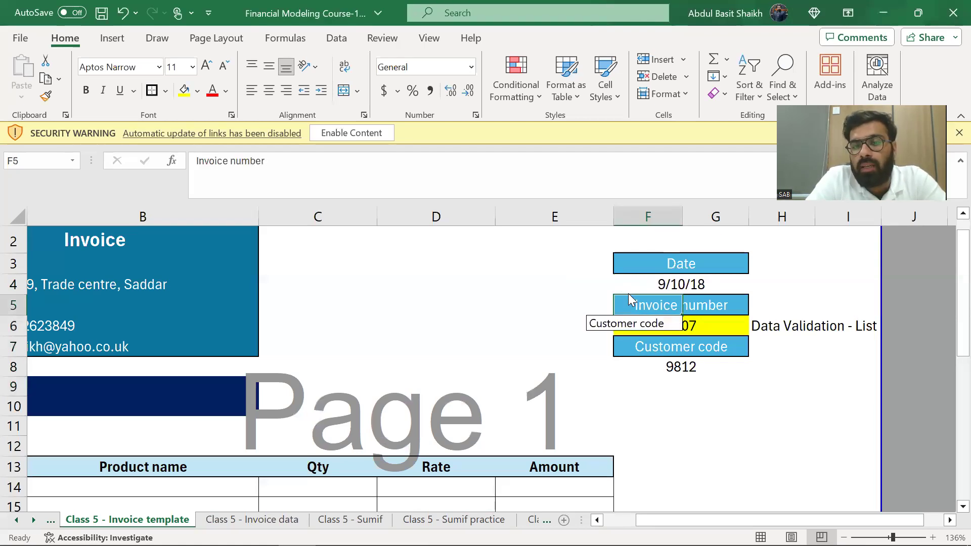
Choose invoice number 1009 from the validation list in F6 and check the customer code formula in F8.
key("Down")
key("alt+Down")
key("Down")
key("Return")
key("Down")
key("Down")
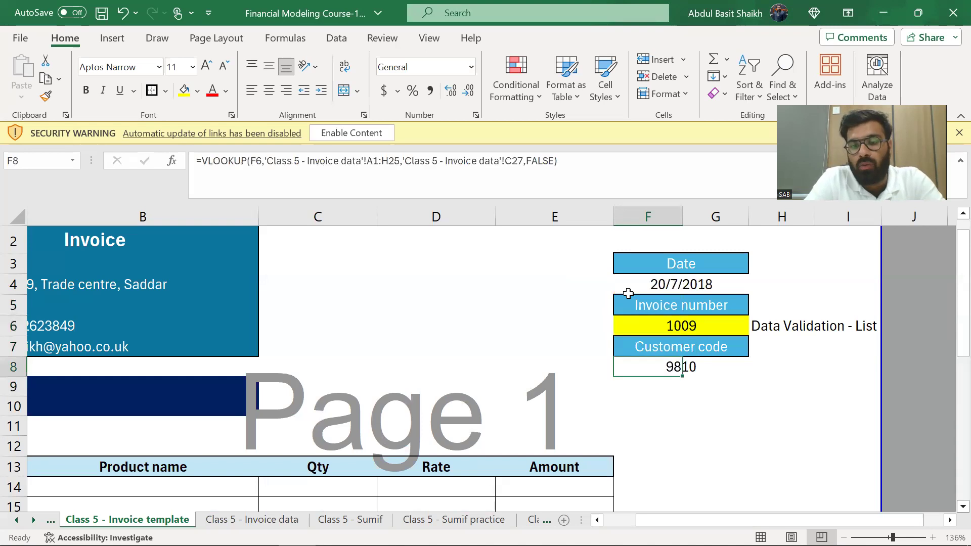
key("Up")
key("Down")
key("Left")
key("Left")
key("Left")
key("Left")
key("Left")
key("Down")
key("Down")
key("Down")
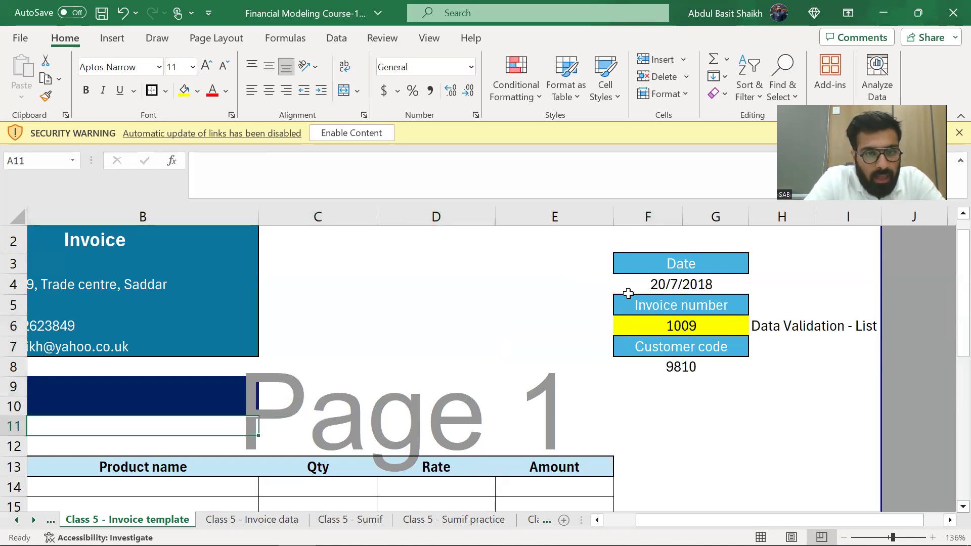
key("Down")
key("Down")
key("Down")
key("Down")
key("Up")
type("=l")
key("BackSpace")
key("Escape")
key("Right")
key("Left")
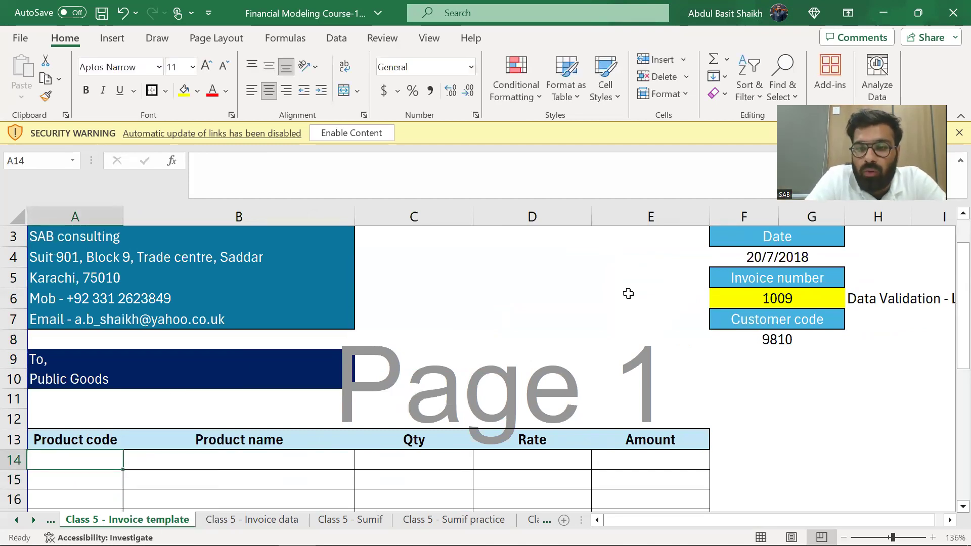
Copy the product code of invoice 1009 from D10 on the invoice data sheet into A14 of the invoice template.
key("ctrl+Page_Down")
key("Up")
key("Up")
key("Up")
key("Up")
key("Up")
key("Up")
key("Up")
key("Up")
key("Up")
key("Up")
key("Up")
key("Up")
key("Up")
key("Up")
key("Up")
key("Up")
key("Up")
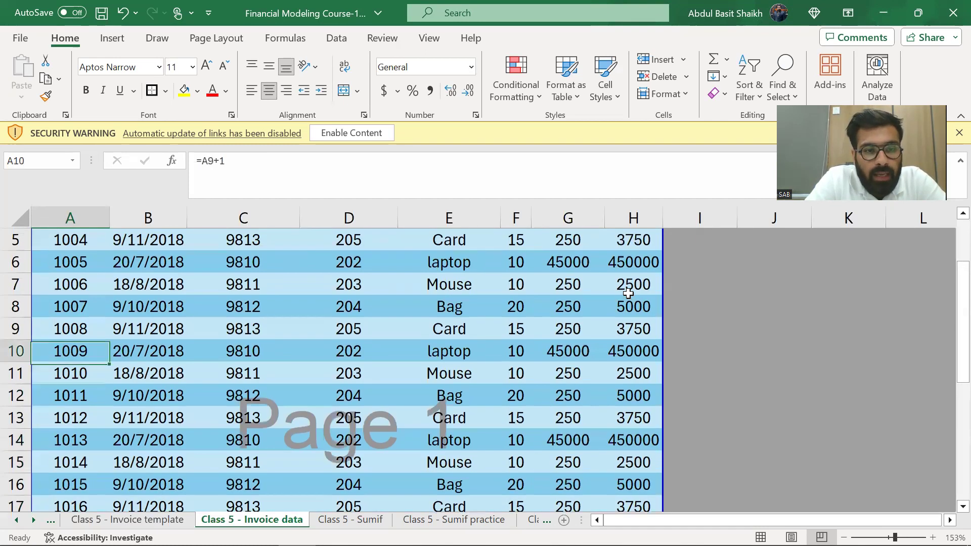
key("Right")
key("Right")
key("Right")
key("ctrl+c")
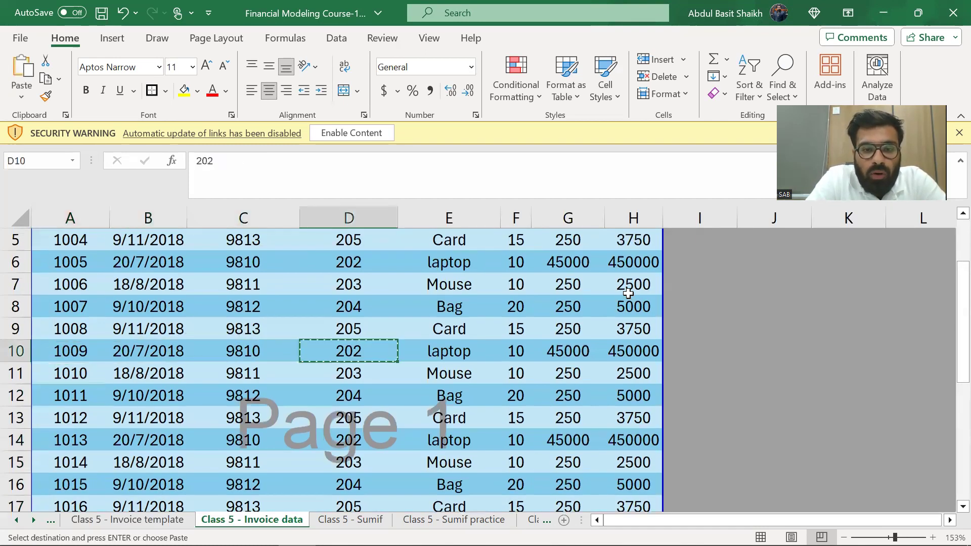
key("ctrl+Page_Up")
key("ctrl+v")
Copy the product name from E10 on the invoice data sheet into B14 of the template and undo both pasted values.
key("ctrl+Page_Down")
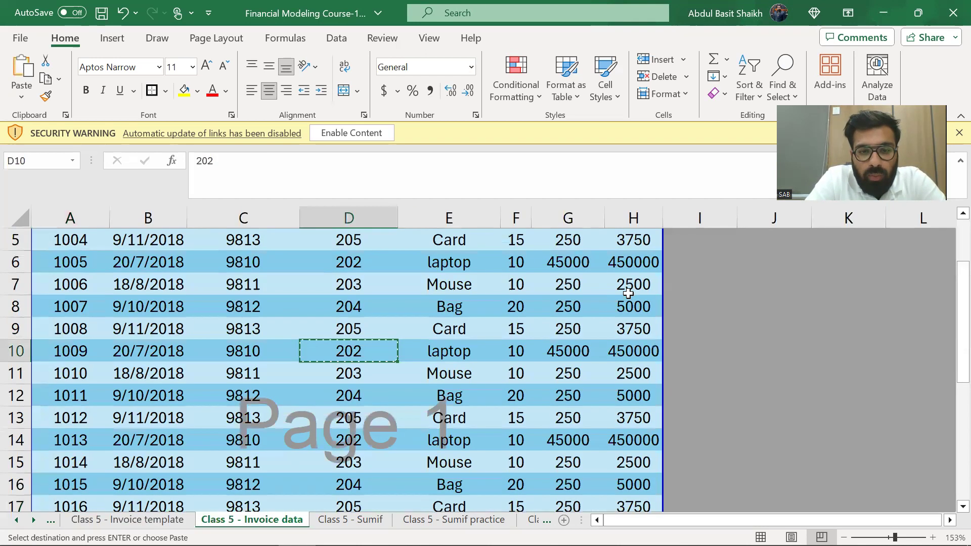
key("Right")
key("ctrl+c")
key("ctrl+Page_Up")
key("Right")
key("ctrl+v")
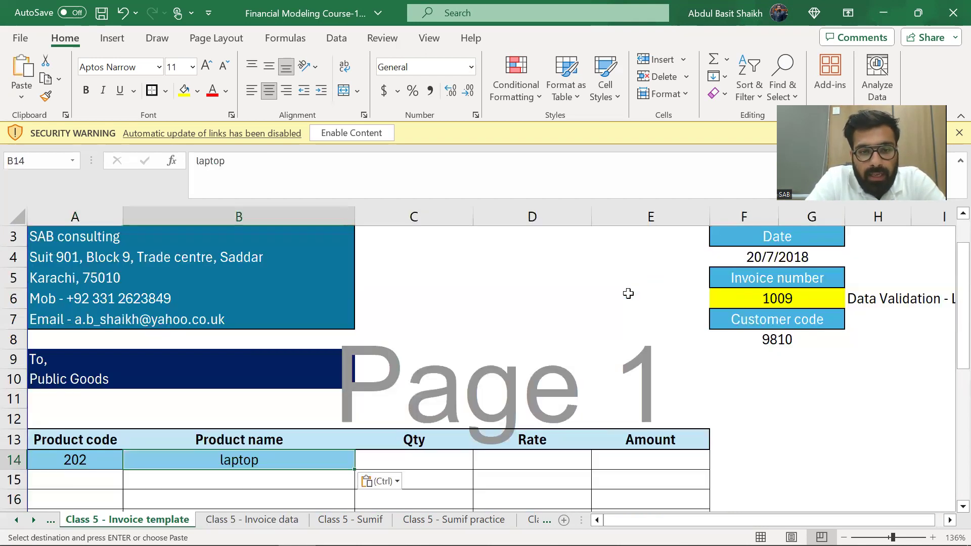
key("ctrl+z")
key("ctrl+z")
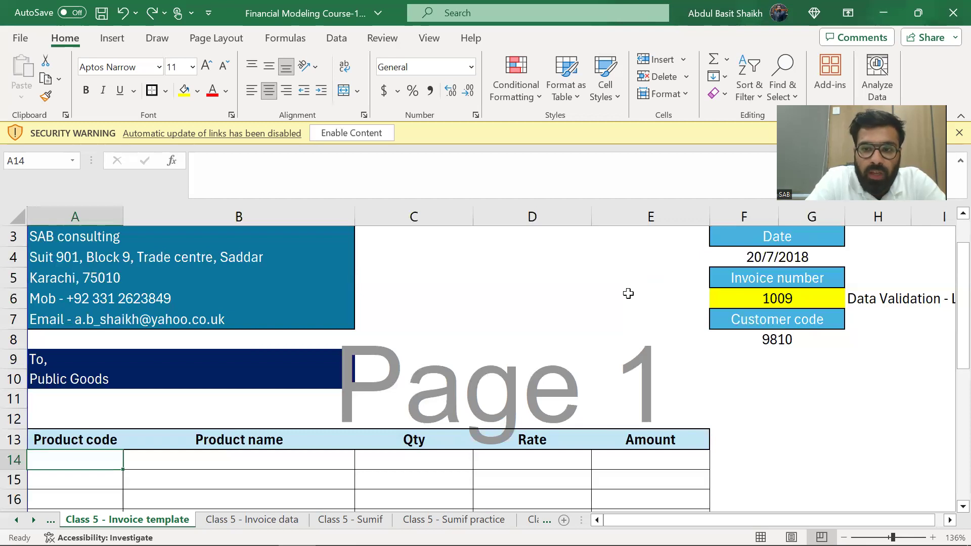
Start a VLOOKUP in the product code cell A14 with the invoice number in F6 as the lookup value.
type("=vloo")
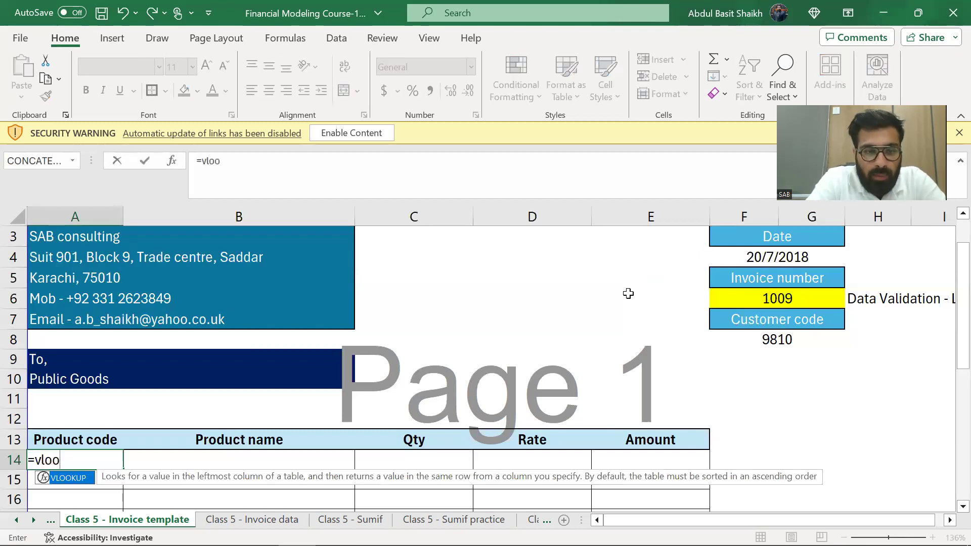
key("Tab")
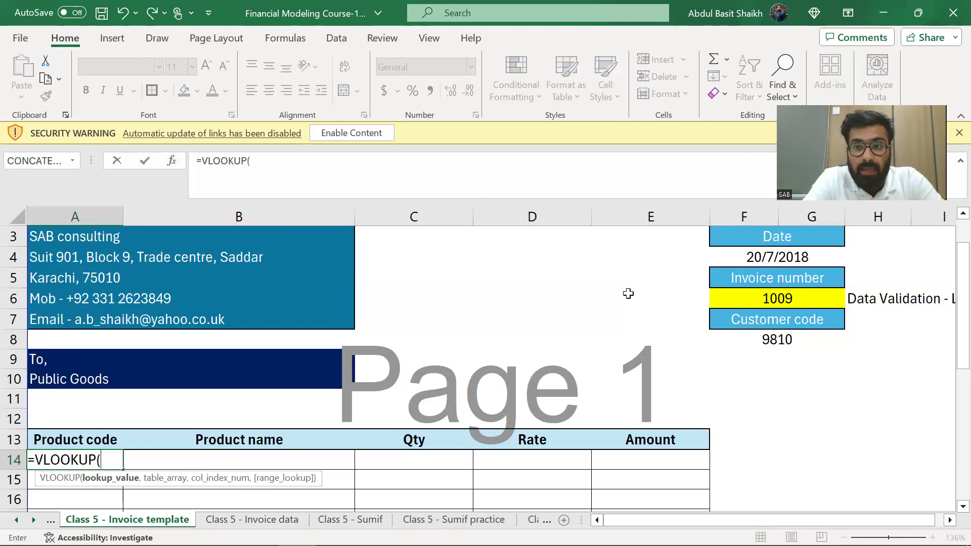
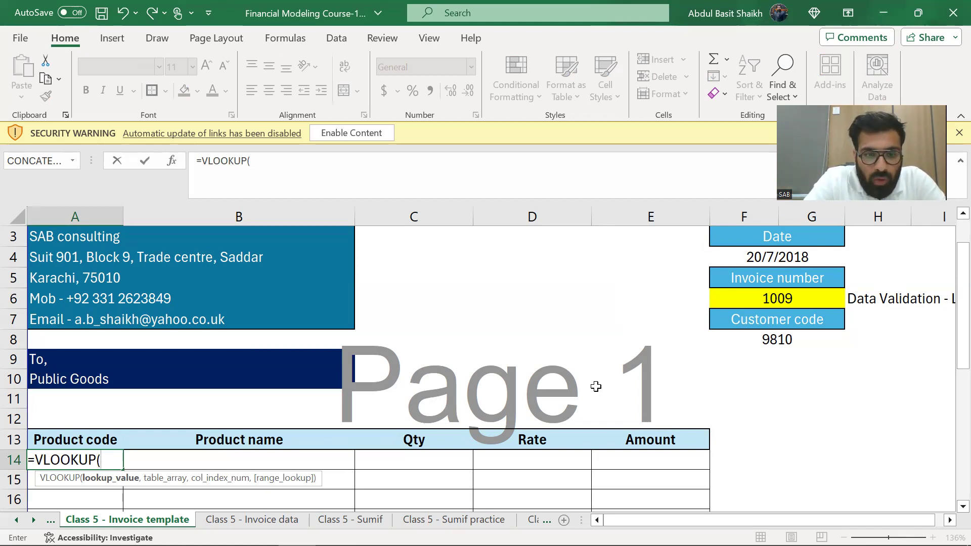
left_click(718, 300)
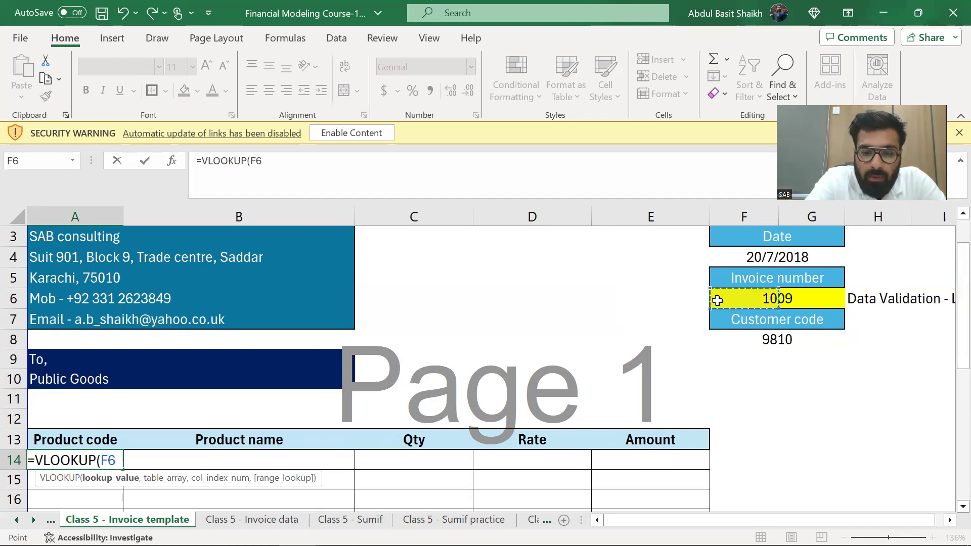
type(",")
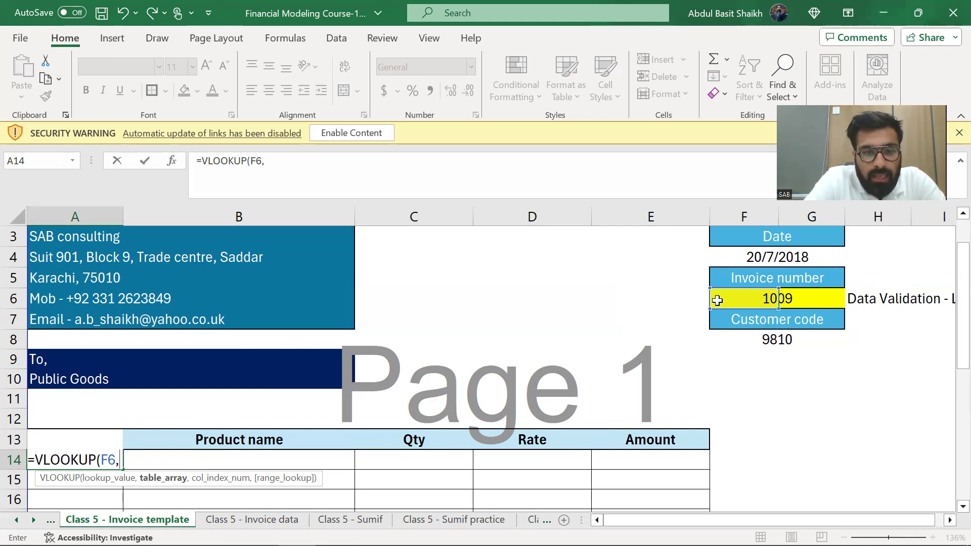
Set the table array of A14's VLOOKUP to A1:H25 on the Class 5 - Invoice data sheet.
left_click(252, 519)
left_click(55, 384)
key("ctrl+Up")
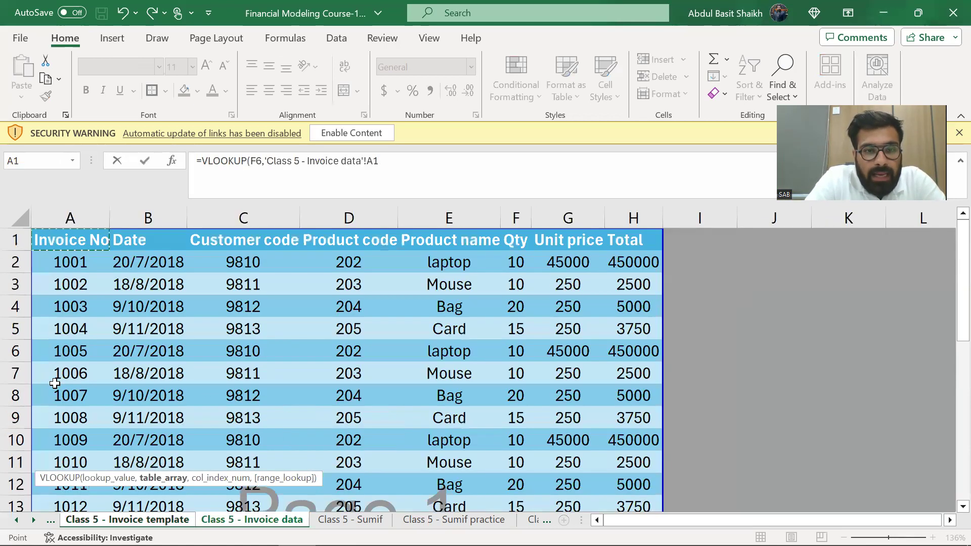
key("shift+Right")
key("shift+Right")
key("shift+Right")
key("shift+Right")
key("shift+Right")
key("shift+Right")
key("shift+Right")
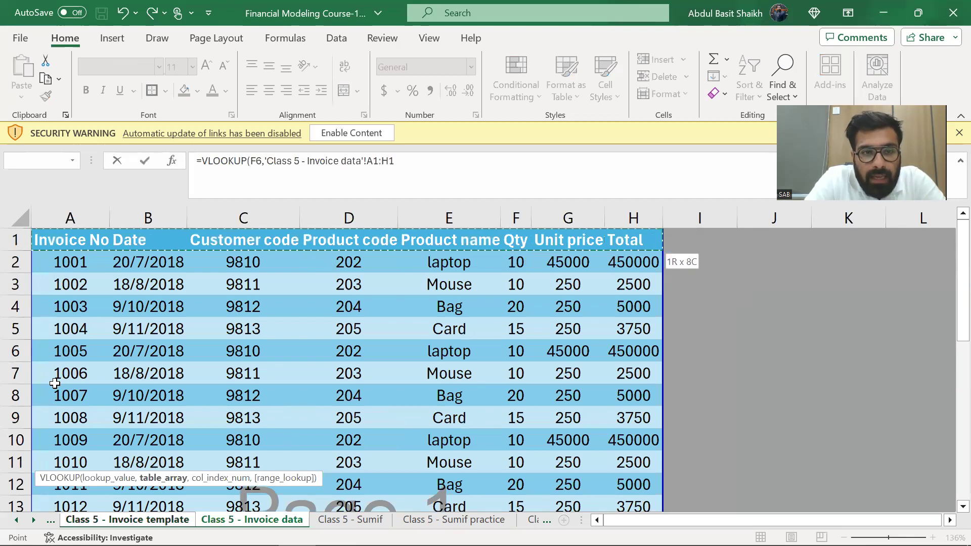
key("ctrl+shift+Down")
type(",")
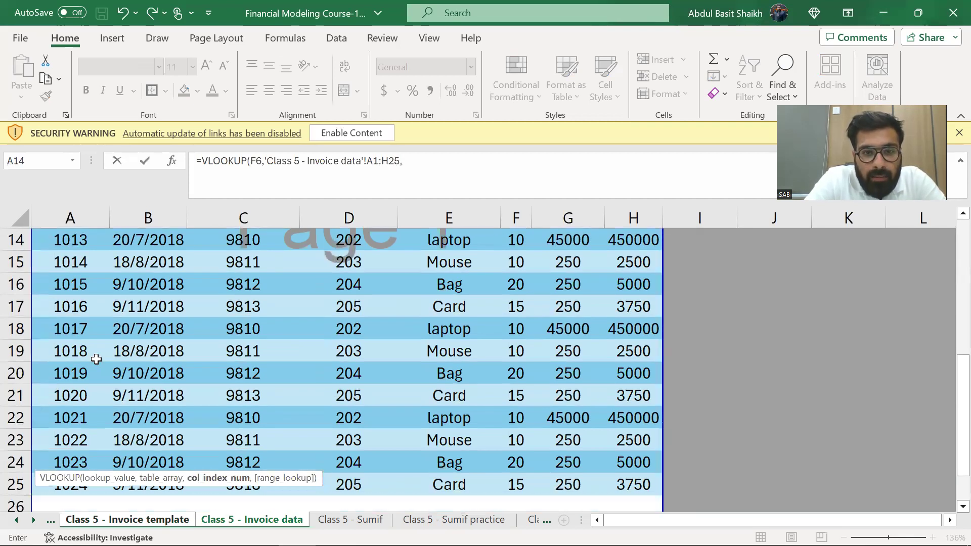
Complete A14's VLOOKUP with the column index reference D27 on the invoice data sheet and FALSE for an exact match.
scroll(375, 338, "up", 5)
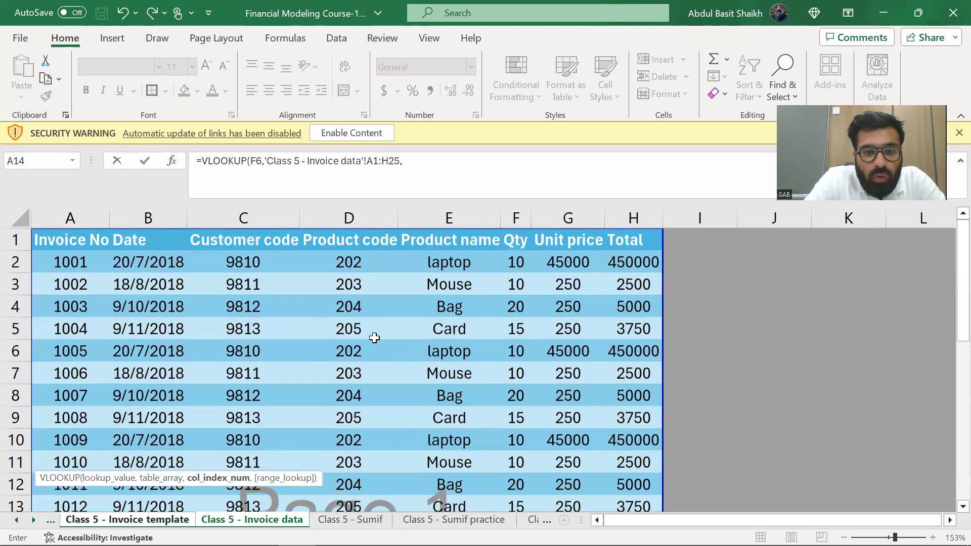
scroll(375, 338, "down", 7)
left_click(384, 320)
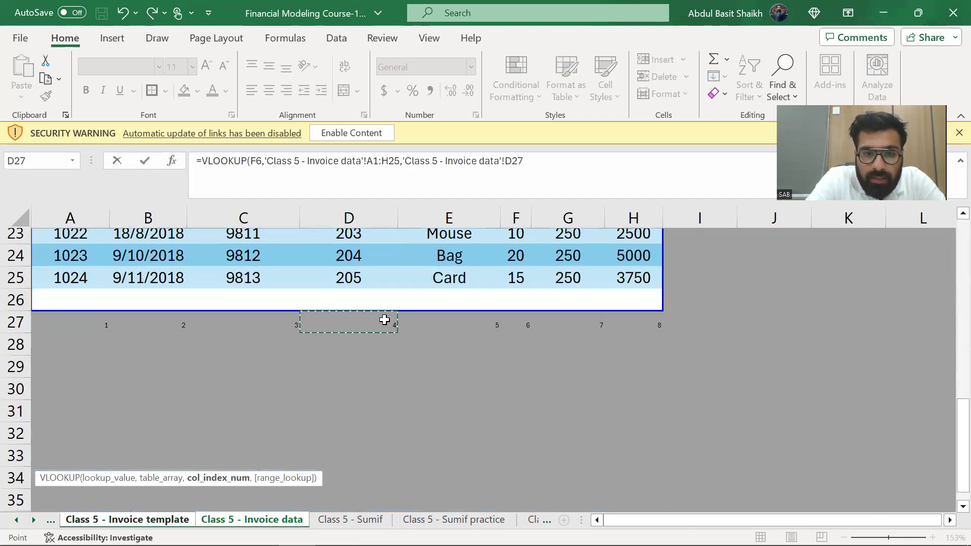
type(",false)")
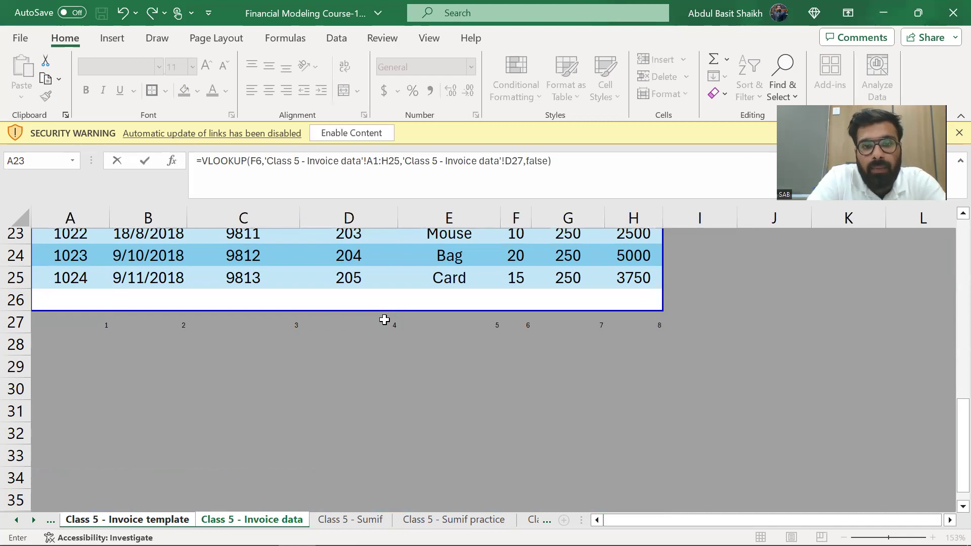
key("Return")
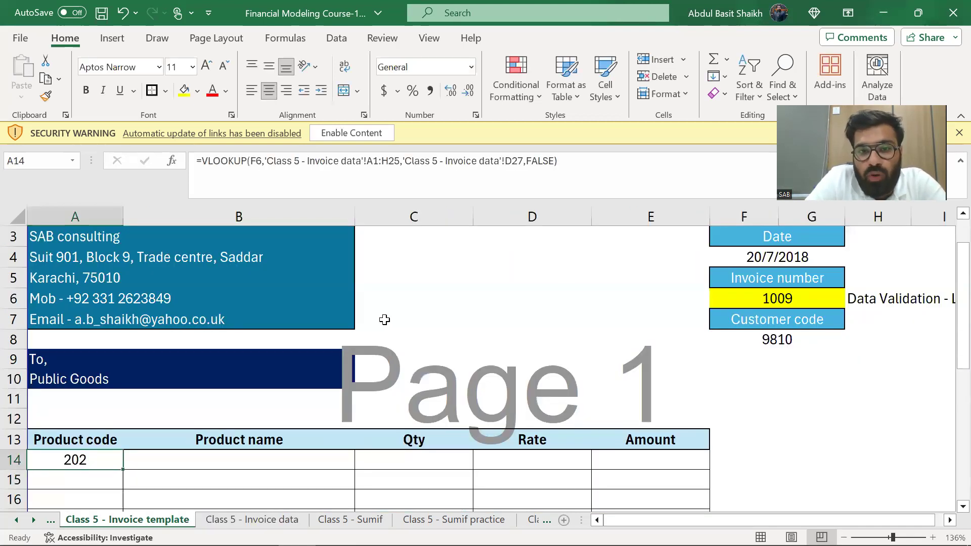
Make the invoice number reference absolute as $F$6 in A14's VLOOKUP formula.
key("F2")
key("Escape")
key("Right")
key("F2")
key("Up")
key("Up")
key("Up")
key("Up")
key("Up")
key("Up")
key("Up")
key("Down")
key("Down")
key("Down")
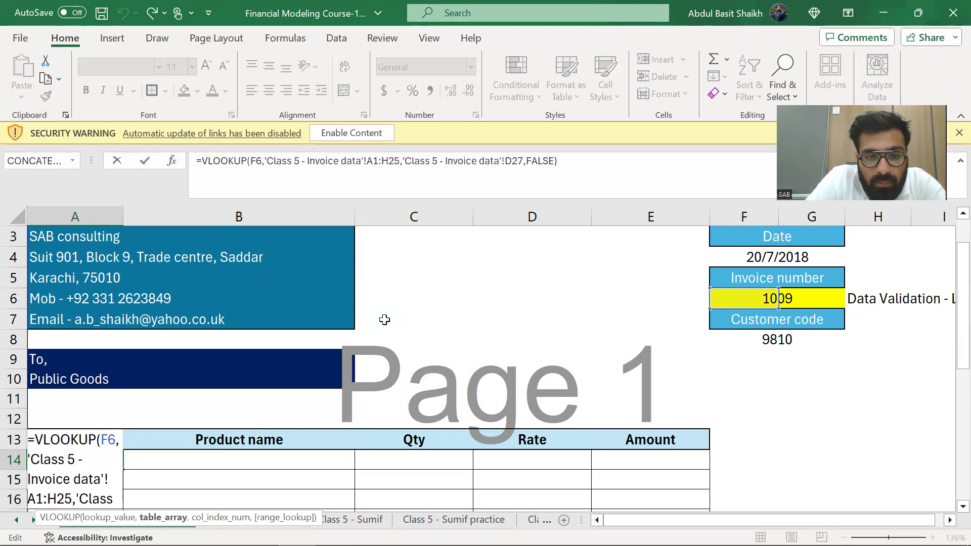
key("Up")
key("Up")
key("Up")
key("Right")
key("Right")
key("Right")
key("Right")
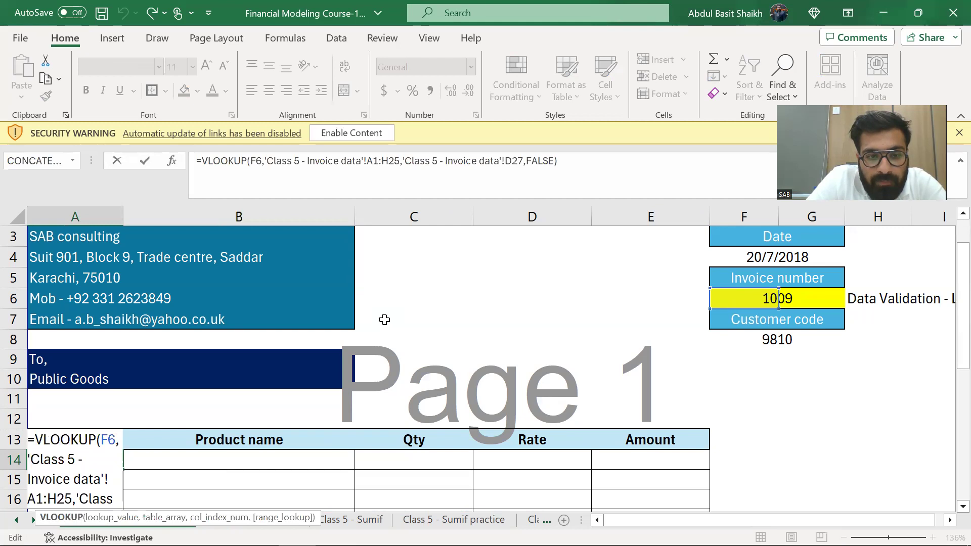
key("Right")
key("Right")
key("Right")
key("Right")
key("Right")
key("F4")
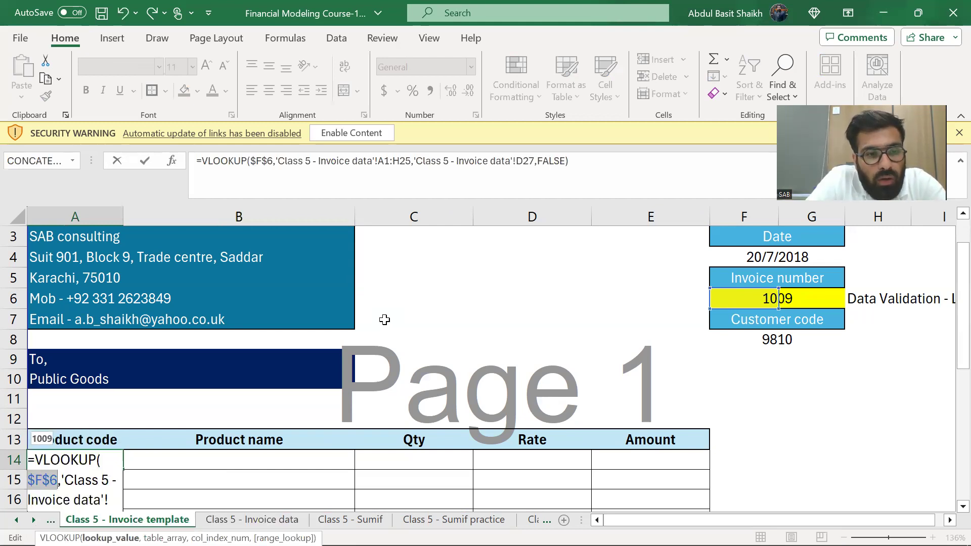
key("ctrl+Return")
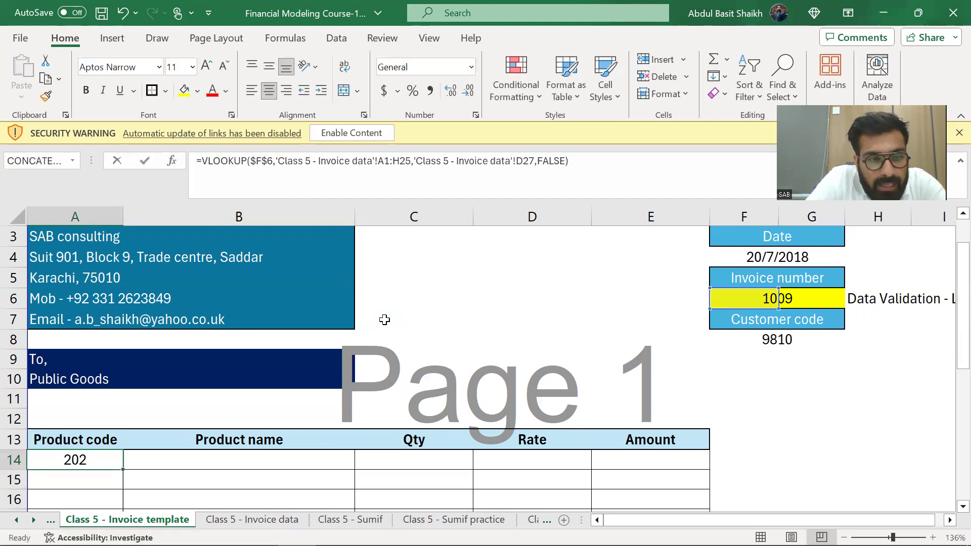
key("F2")
key("Left")
key("Left")
key("Left")
key("Left")
key("Left")
key("Left")
key("Left")
key("Left")
key("Left")
key("Left")
key("Right")
key("Right")
key("Right")
key("Right")
key("Right")
key("Right")
key("Right")
key("Right")
key("Left")
key("Left")
key("Left")
key("Left")
key("Left")
key("F4")
key("Right")
key("Right")
key("F4")
key("End")
key("Left")
key("Left")
key("Left")
key("Left")
key("Left")
key("Left")
key("Left")
key("Left")
key("Left")
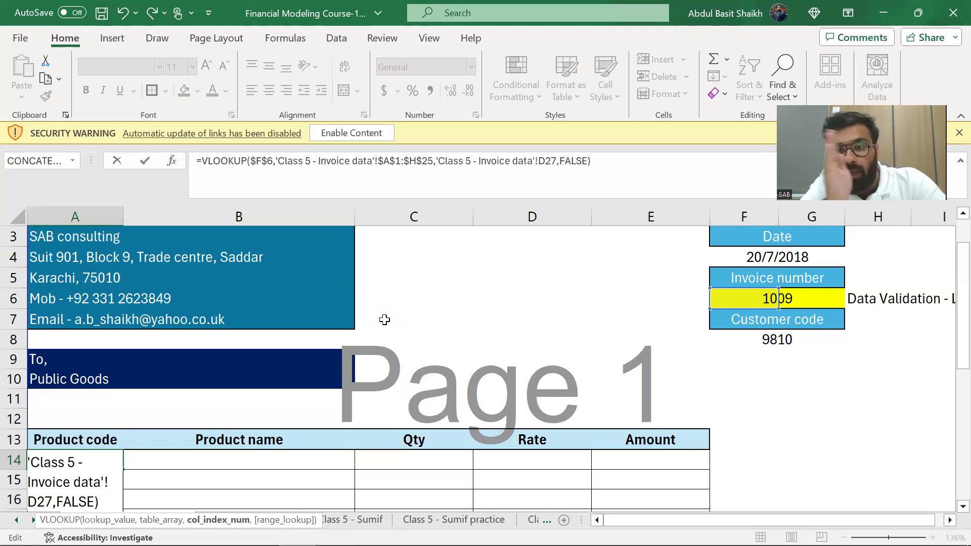
key("Escape")
Copy A14's VLOOKUP into the product name cell B14, compare the two formulas and undo the paste.
key("ctrl+c")
key("Right")
key("ctrl+v")
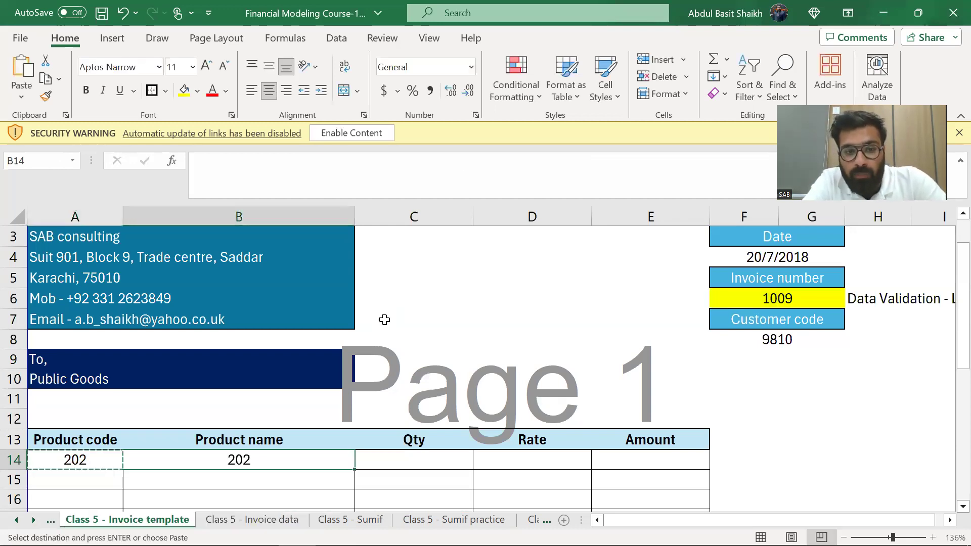
key("Escape")
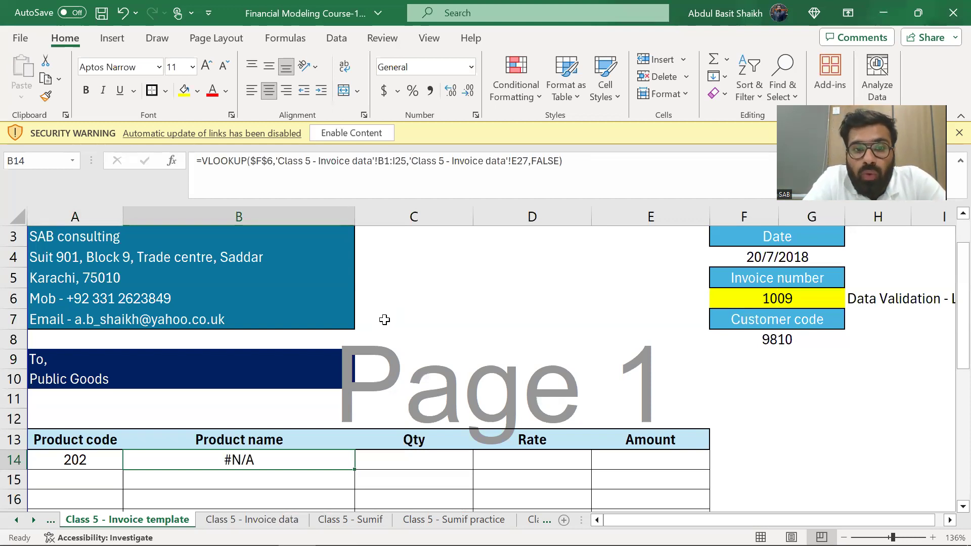
key("Left")
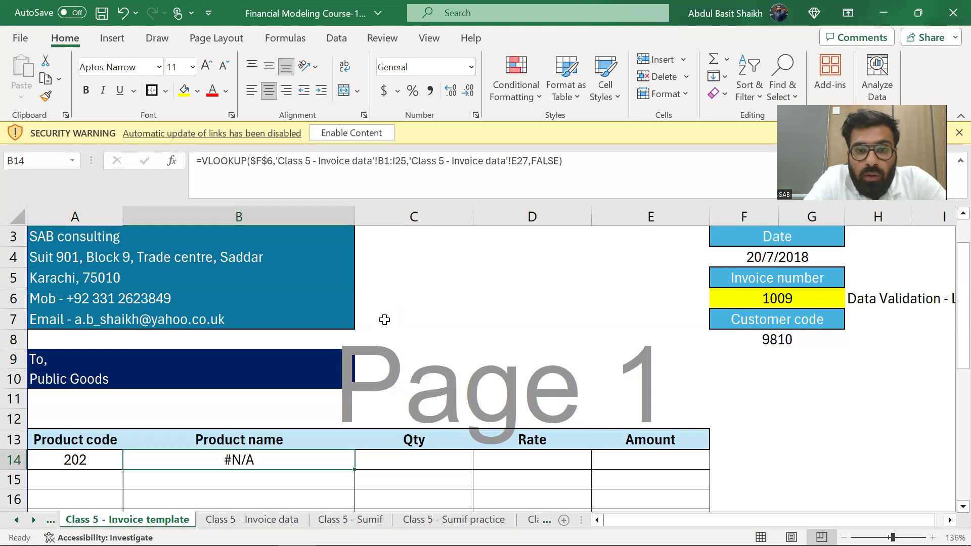
key("Right")
key("Left")
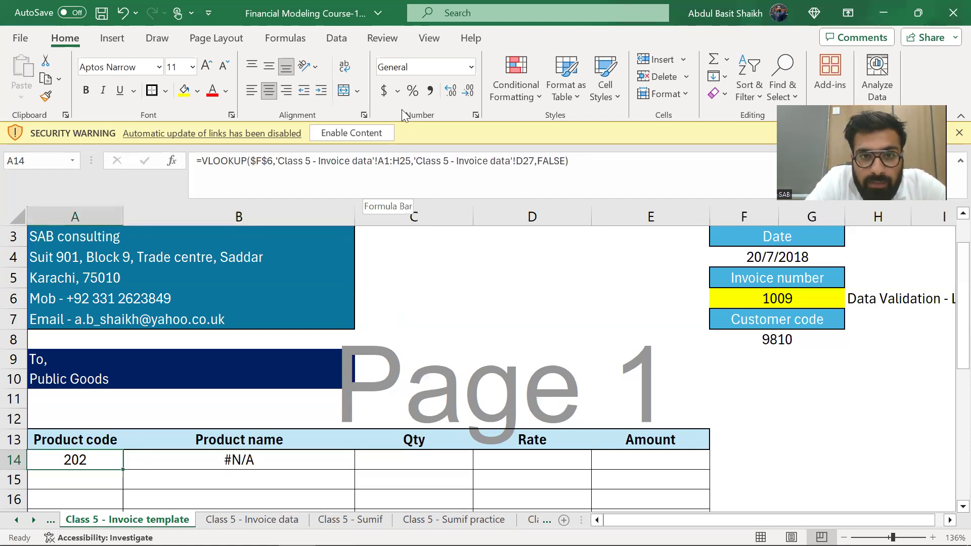
key("Right")
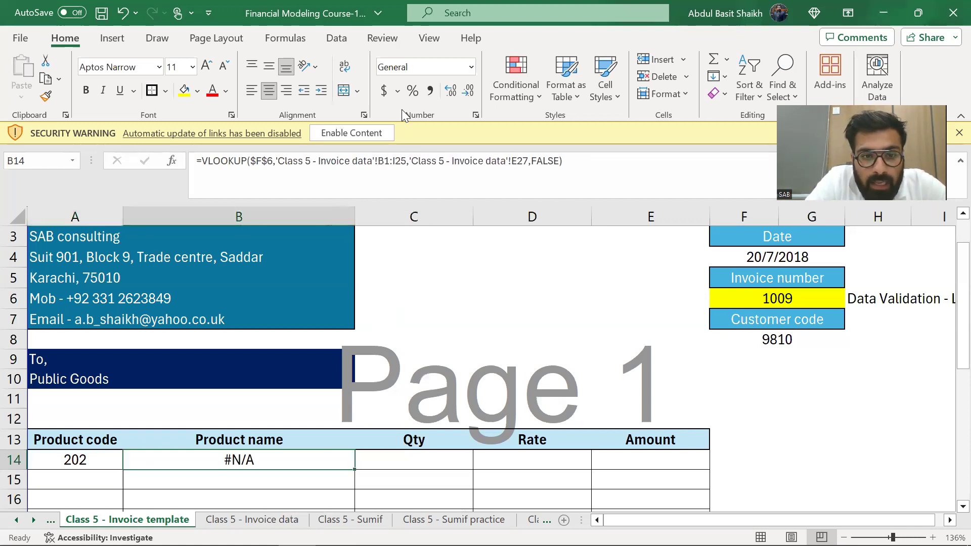
key("ctrl+z")
Lock the table array in A14's VLOOKUP as $A$1:$H$25 on the invoice data sheet.
left_click(382, 179)
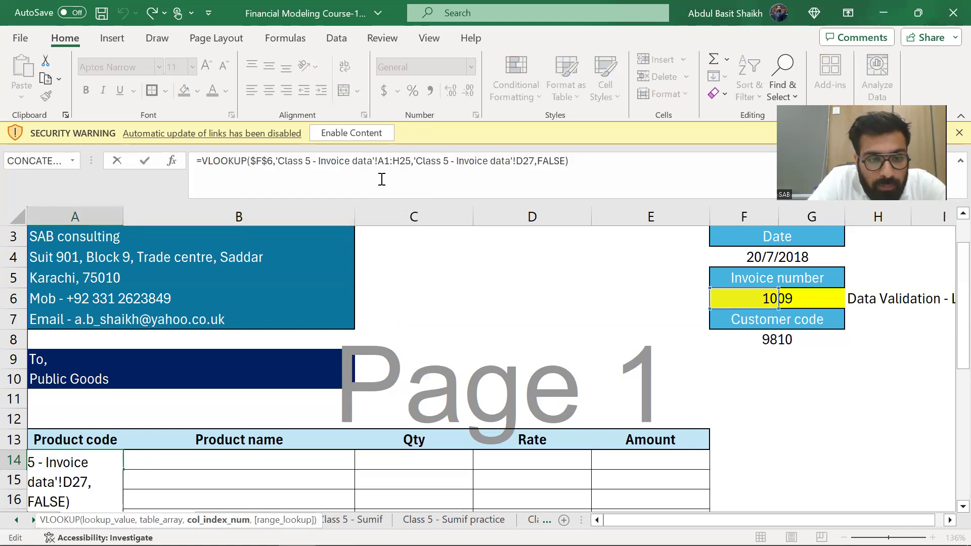
key("F4")
key("Left")
key("Left")
key("F4")
key("ctrl+Return")
Copy A14's VLOOKUP across row 14 into the product name, quantity, rate and amount cells B14 to E14.
key("ctrl+c")
key("Right")
key("Return")
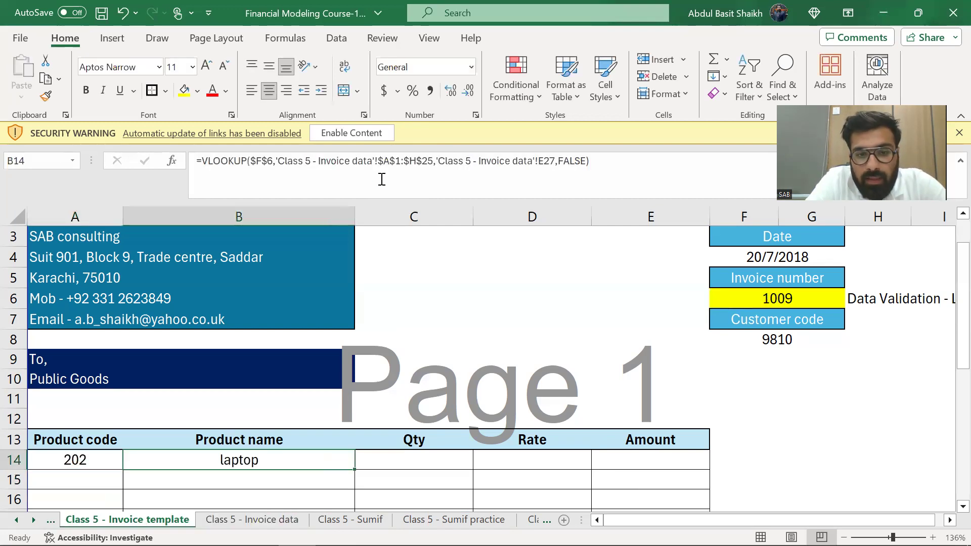
key("ctrl+c")
key("Right")
key("Return")
key("ctrl+c")
key("Right")
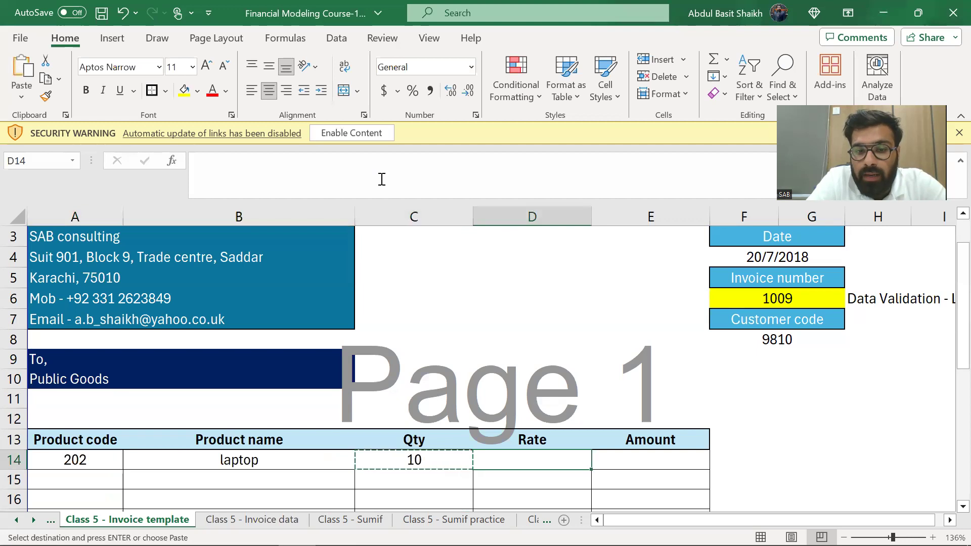
key("Return")
key("ctrl+c")
key("Right")
key("Return")
key("F2")
key("Escape")
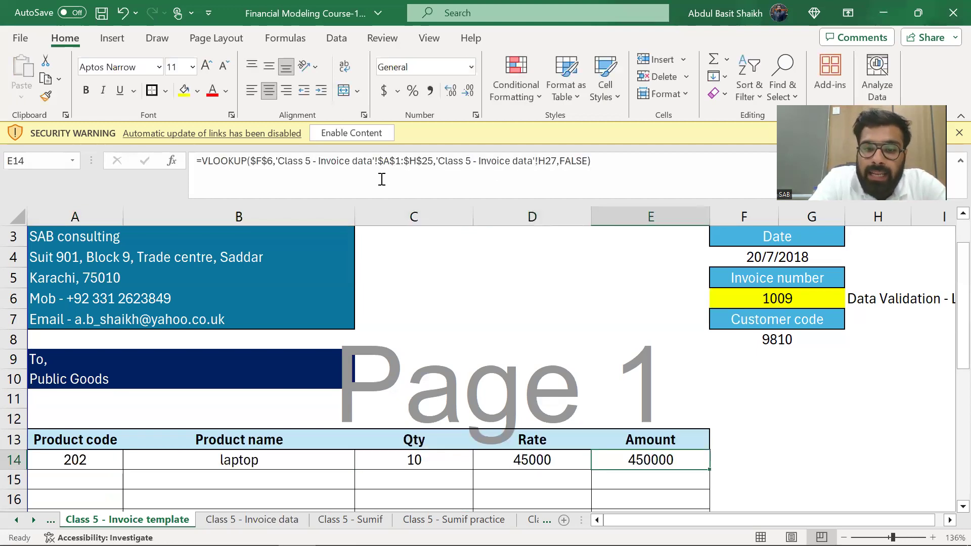
Replace the lookup in amount cell E14 with a formula multiplying the quantity in C14 by the rate in D14.
type("=")
key("Left")
key("Left")
type("*")
key("Left")
key("ctrl+Return")
key("Up")
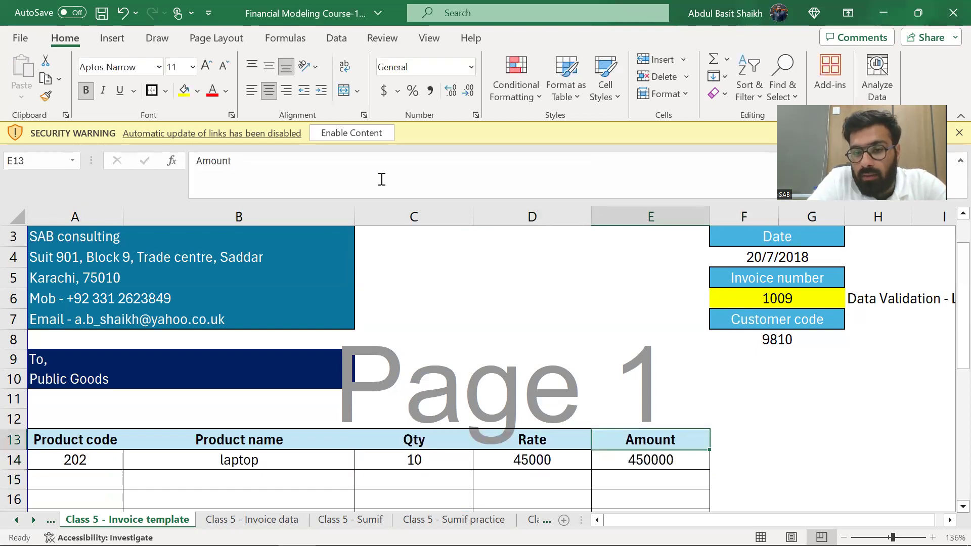
key("Down")
key("F2")
key("Escape")
key("F2")
key("Escape")
Test the lookups by selecting invoice number 1012 in F6.
key("Right")
key("Up")
key("Up")
key("Up")
key("Up")
key("Up")
key("Up")
key("Up")
key("Up")
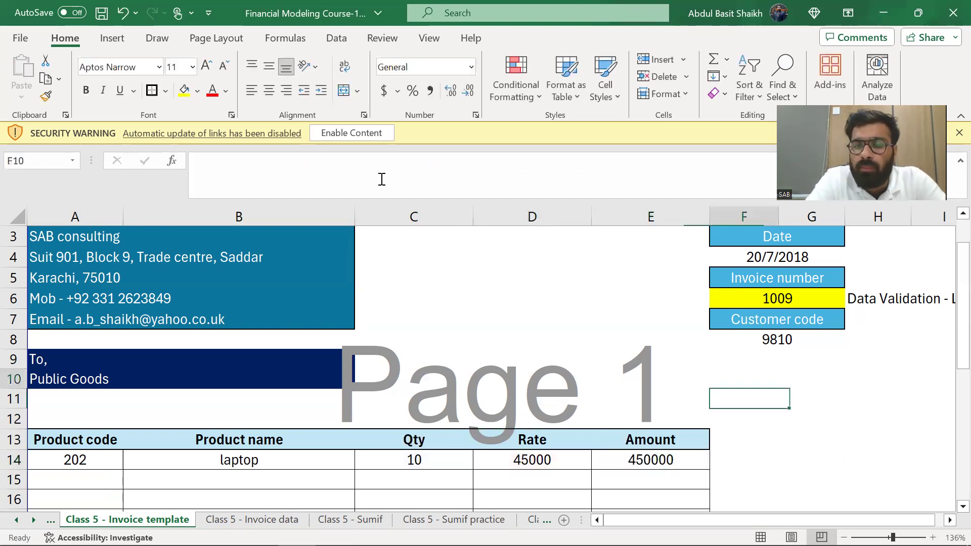
key("alt+Down")
key("Down")
key("Down")
key("Down")
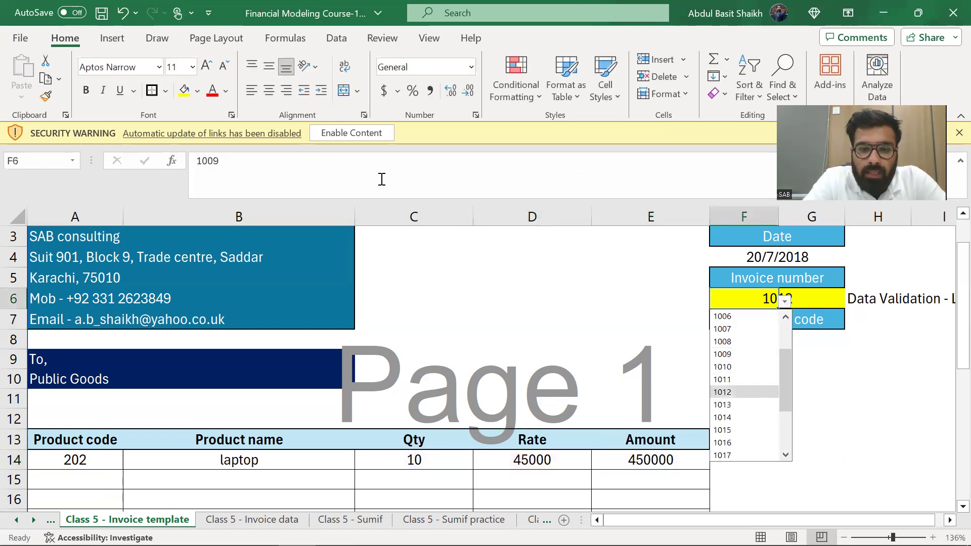
key("Return")
Test the lookups with invoice number 1016 and with 1019 in F6.
key("Up")
key("alt+Down")
key("Down")
key("Down")
key("Down")
key("Down")
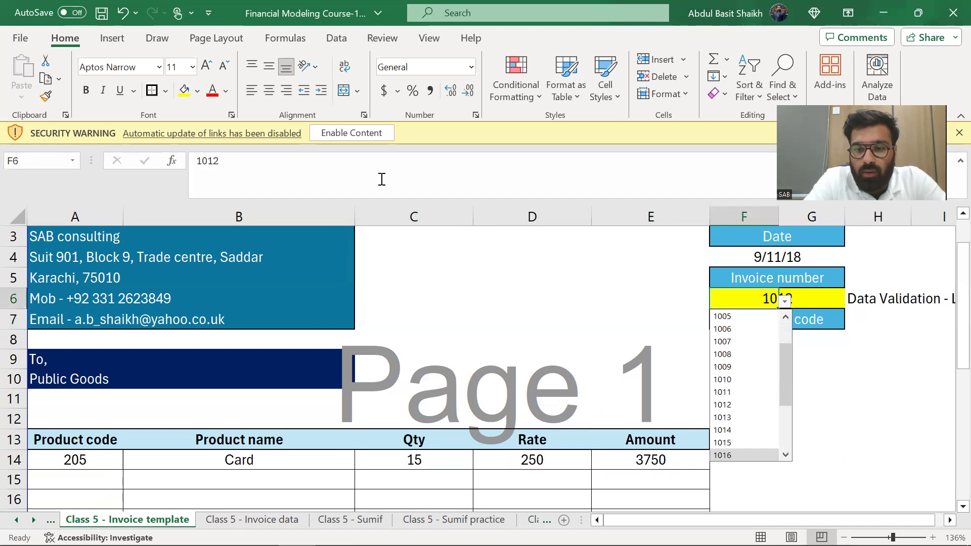
key("Return")
key("Up")
key("alt+Down")
key("Down")
key("Down")
key("Down")
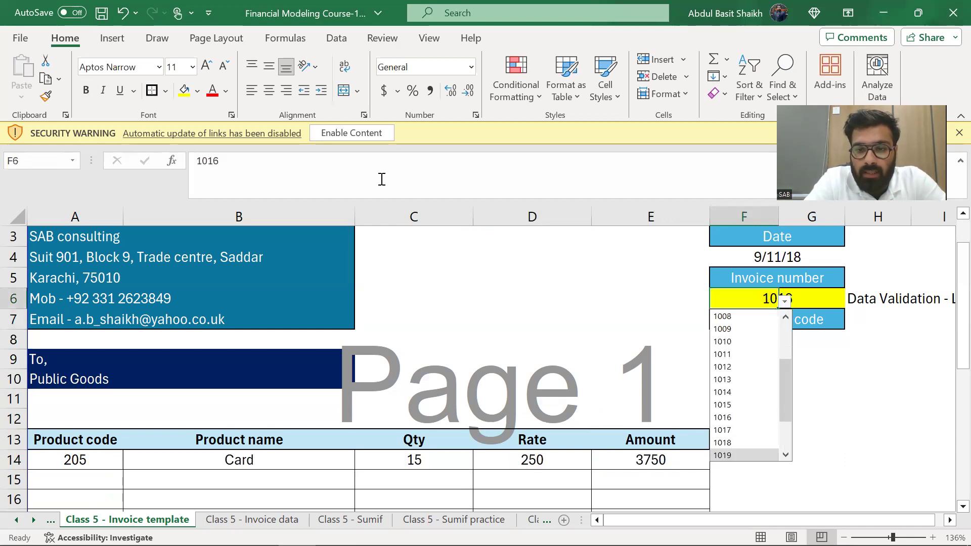
key("Return")
Set the invoice number in F6 to 1013.
key("Return")
key("Up")
key("alt+Down")
key("Up")
key("Up")
key("Up")
key("Up")
key("Up")
key("Up")
key("Return")
key("Right")
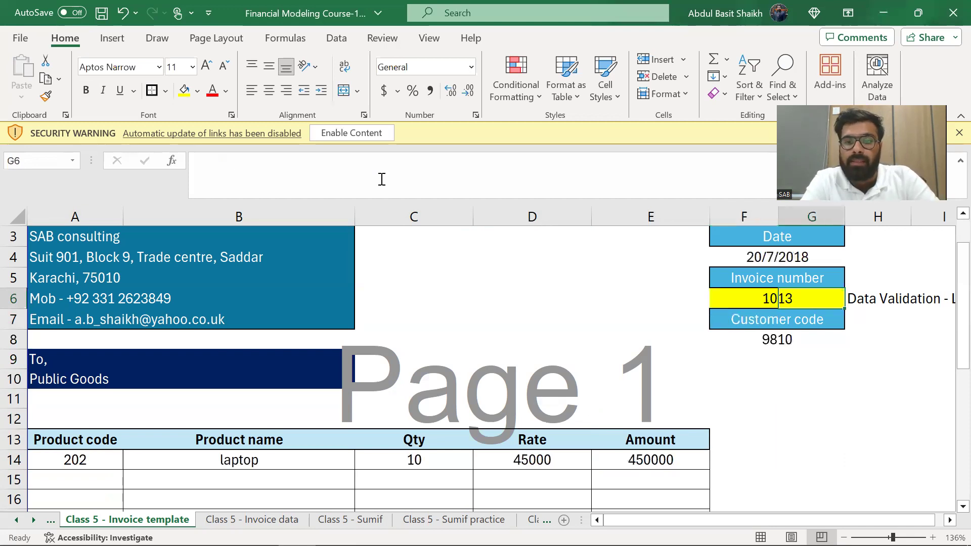
key("Left")
key("shift+Right")
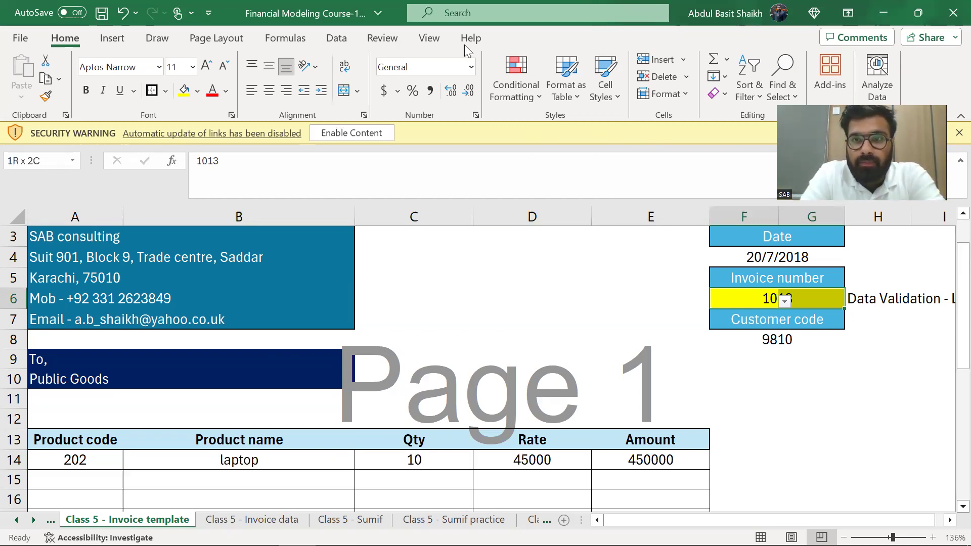
key("ctrl+z")
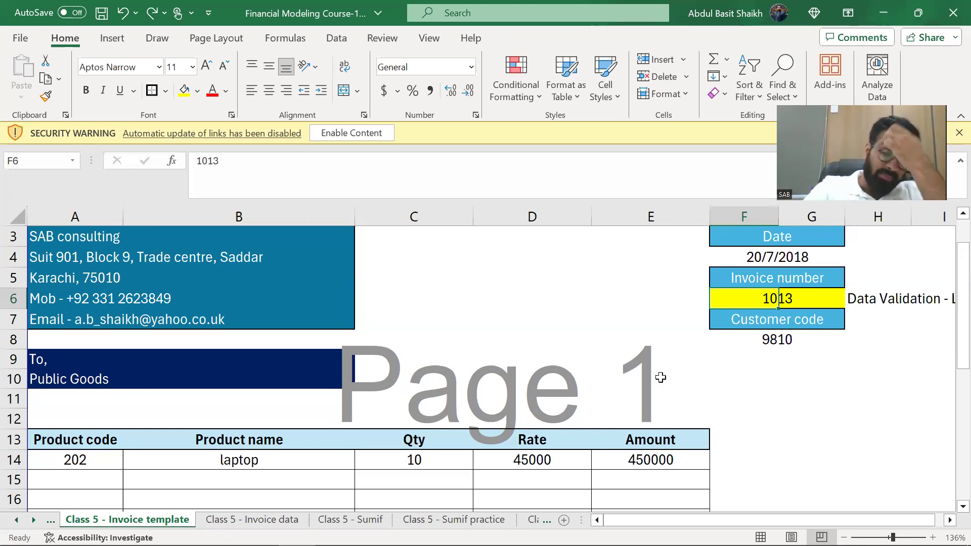
Review the total row and the area below the template's invoice table, and switch to the Class 5 - Invoice data sheet.
left_click(562, 412)
key("Down")
key("Page_Down")
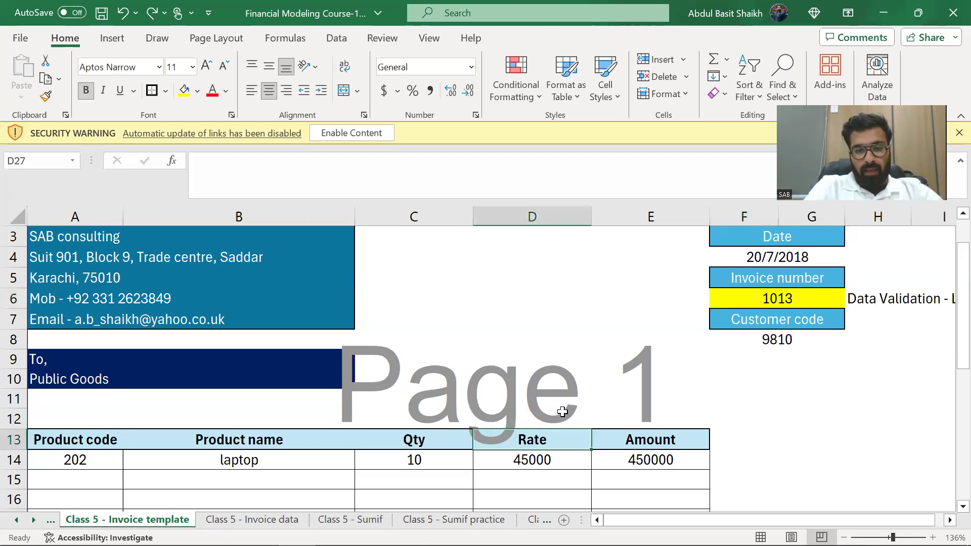
key("Left")
key("Up")
key("Left")
key("Up")
key("Left")
key("Up")
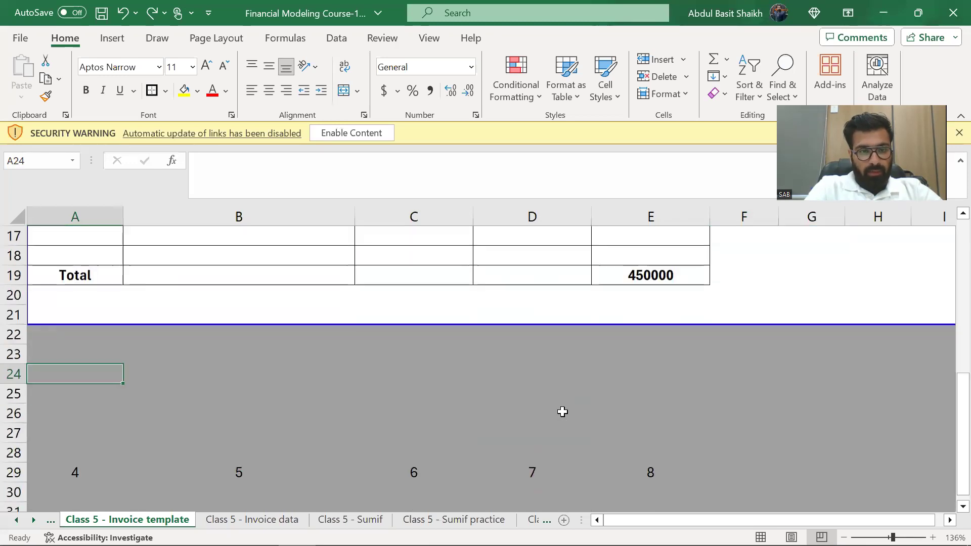
key("ctrl+Page_Down")
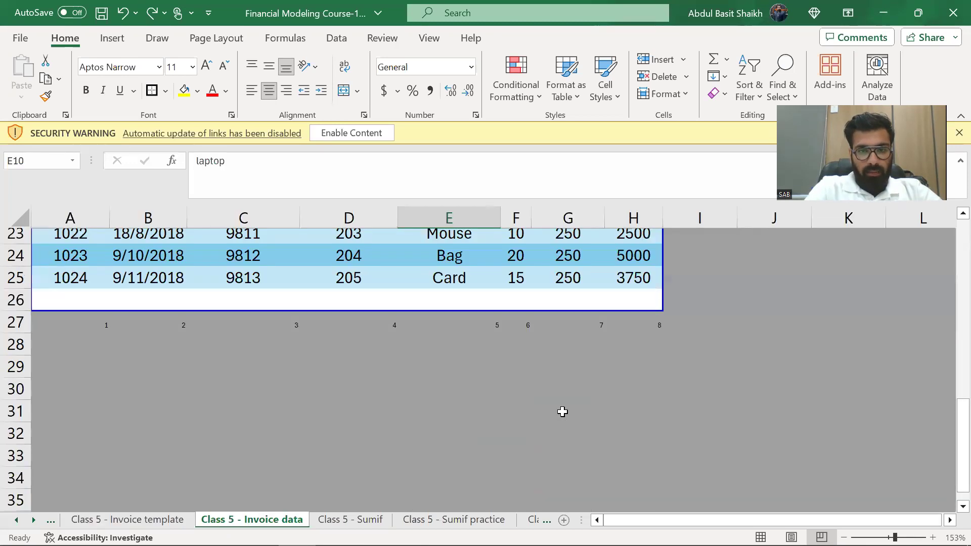
Examine the first invoice records across the product code, product name and quantity columns of the invoice data table.
key("Down")
key("Left")
key("Left")
key("Up")
key("Up")
key("Right")
key("Right")
key("Right")
key("Up")
key("Up")
key("Up")
key("Up")
key("Up")
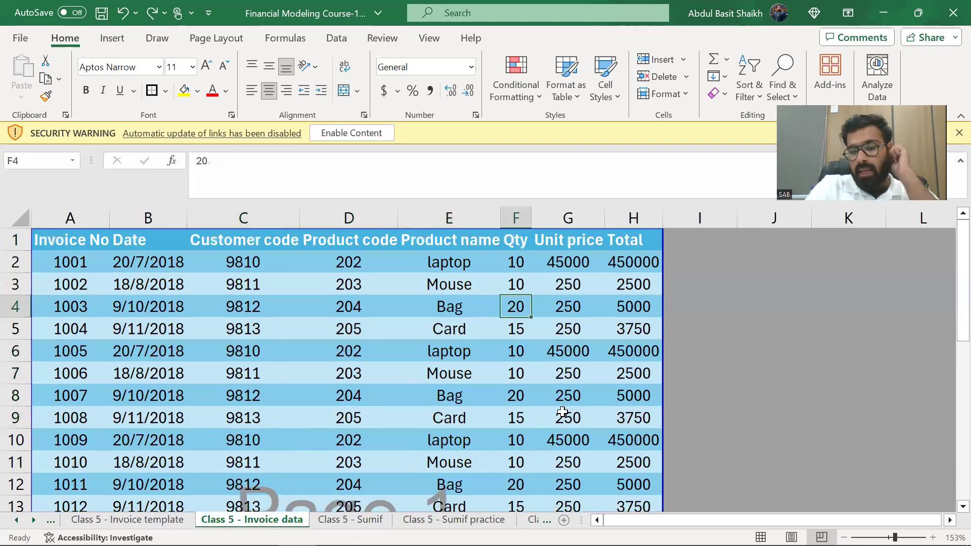
key("Left")
key("Up")
key("Left")
key("Up")
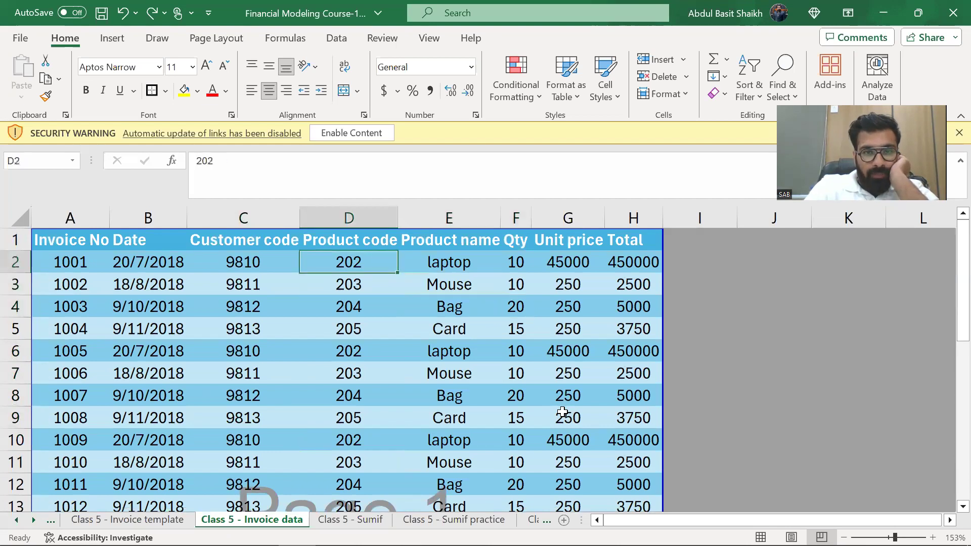
Highlight the whole Product code column of the invoice data, and move to the first customer code in C2.
key("Up")
key("Down")
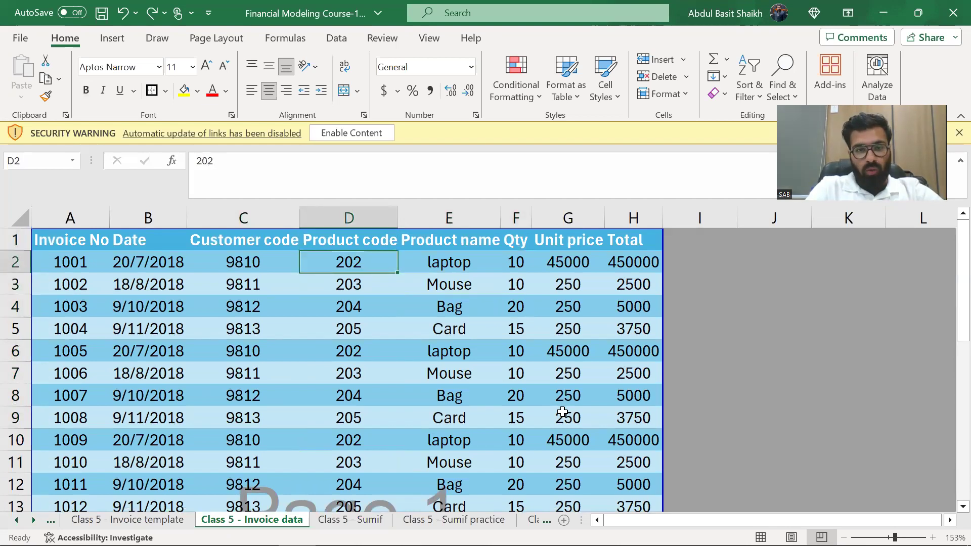
key("ctrl+space")
key("ctrl+space")
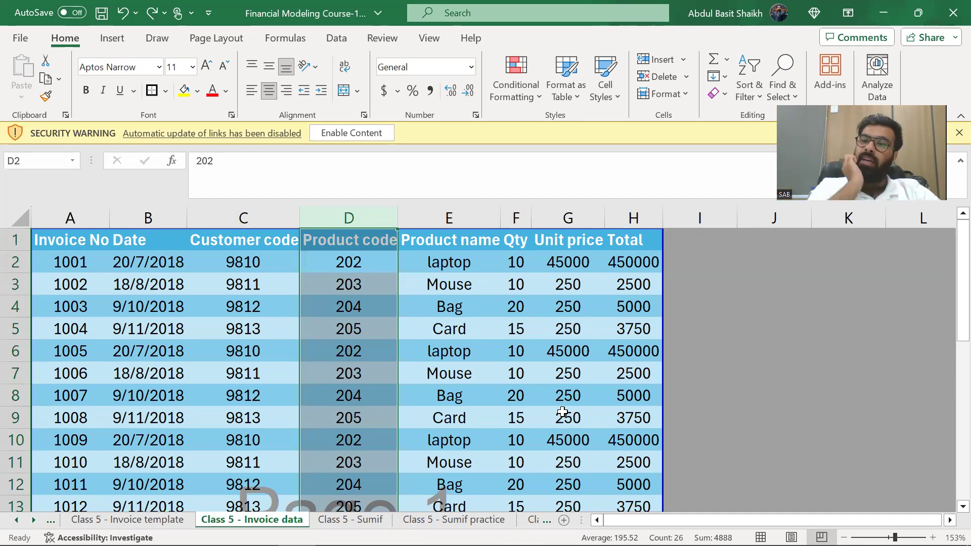
key("Left")
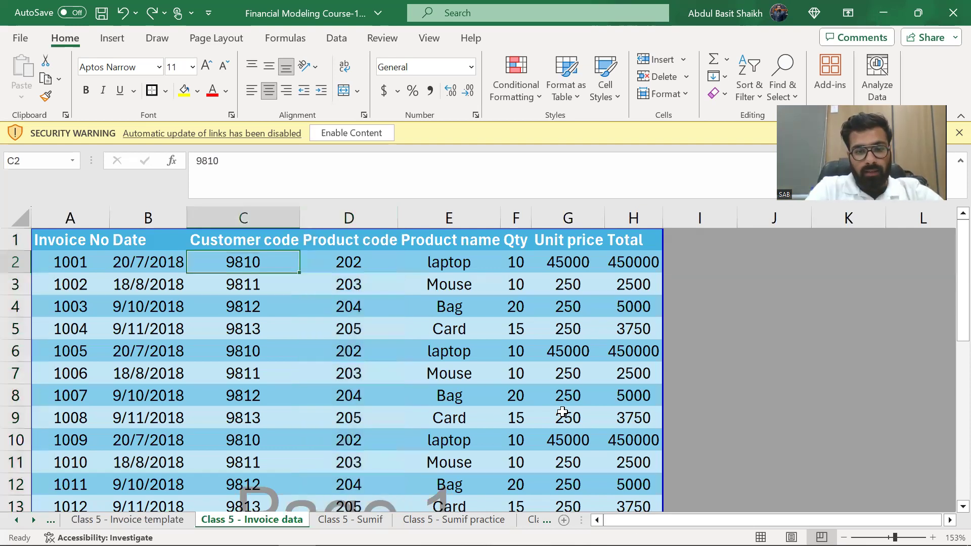
Examine the columns of the Class 5 - Invoice data sheet around Product code as candidate lookup fields.
key("ctrl+Page_Up")
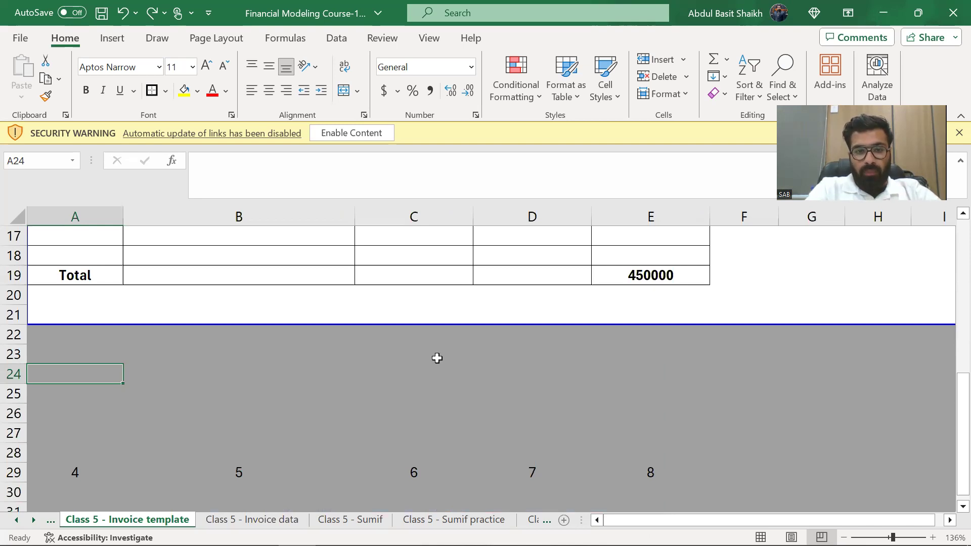
key("ctrl+Page_Down")
key("Right")
key("Right")
key("ctrl+space")
key("ctrl+space")
key("shift+BackSpace")
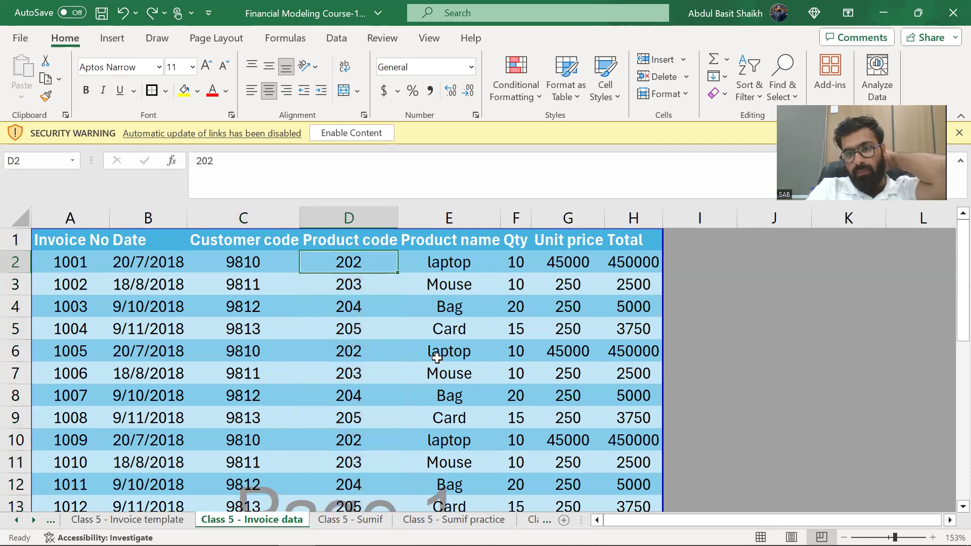
key("Left")
key("Left")
key("Left")
key("Right")
key("Right")
key("Right")
key("Right")
key("Right")
key("Right")
key("ctrl+space")
key("Left")
key("Left")
key("Left")
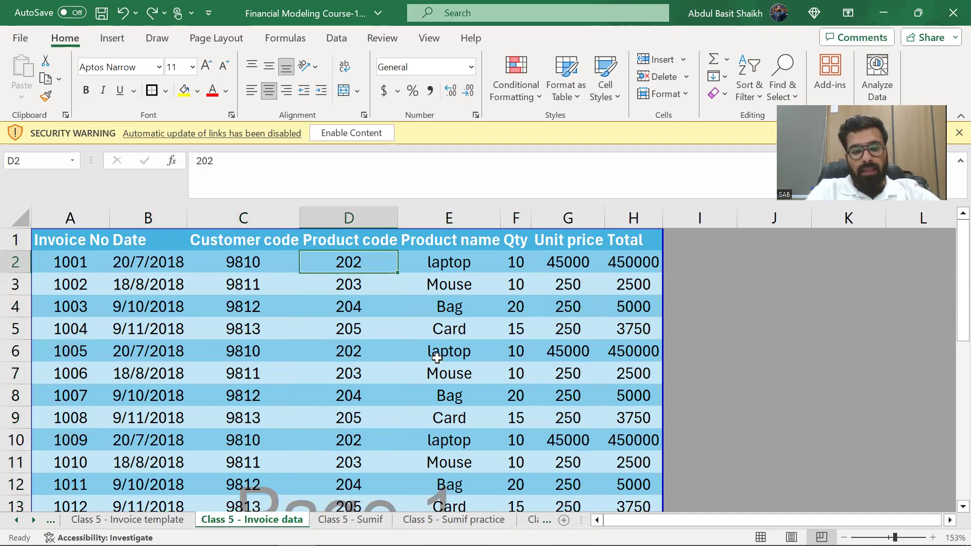
Compare the Product code, Customer code and Invoice No columns on the Invoice data sheet.
key("ctrl+space")
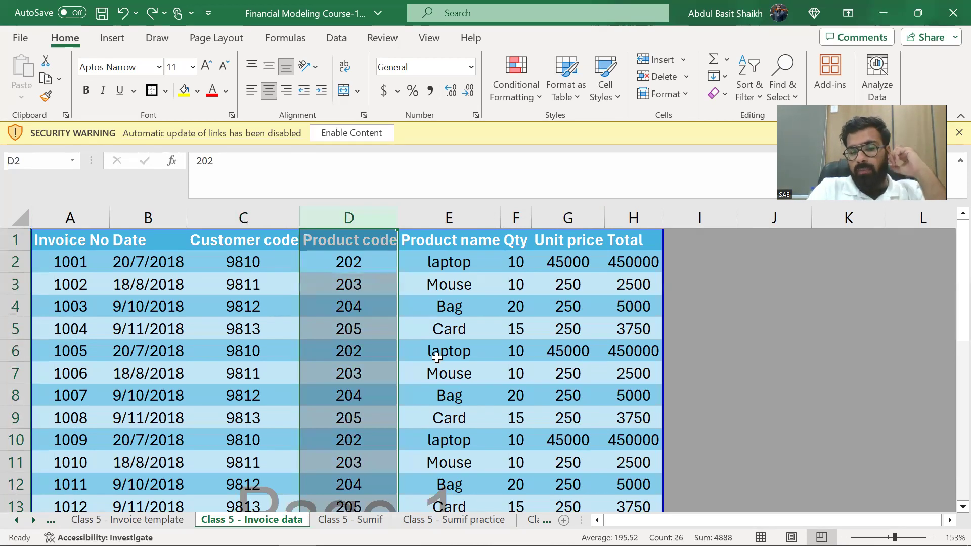
key("Left")
key("ctrl+space")
key("Left")
key("Left")
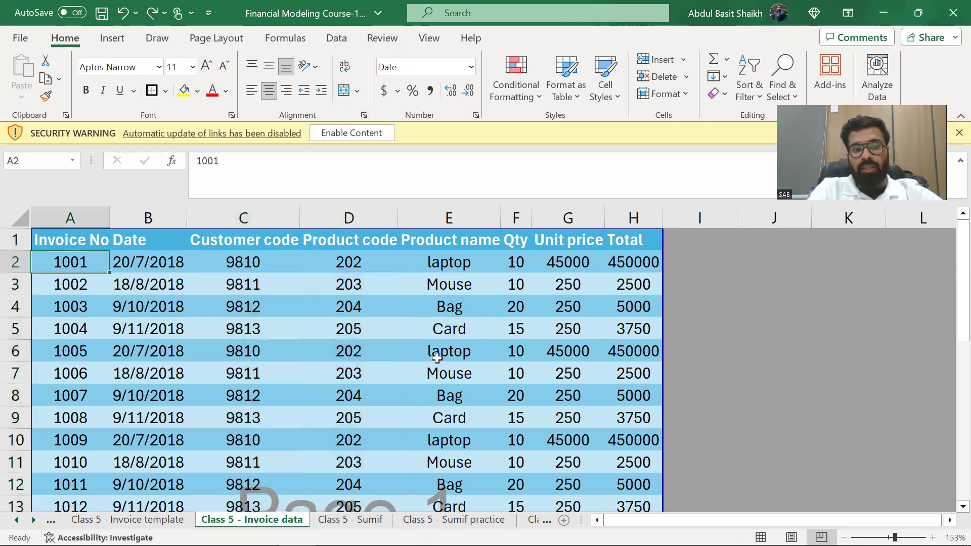
key("ctrl+space")
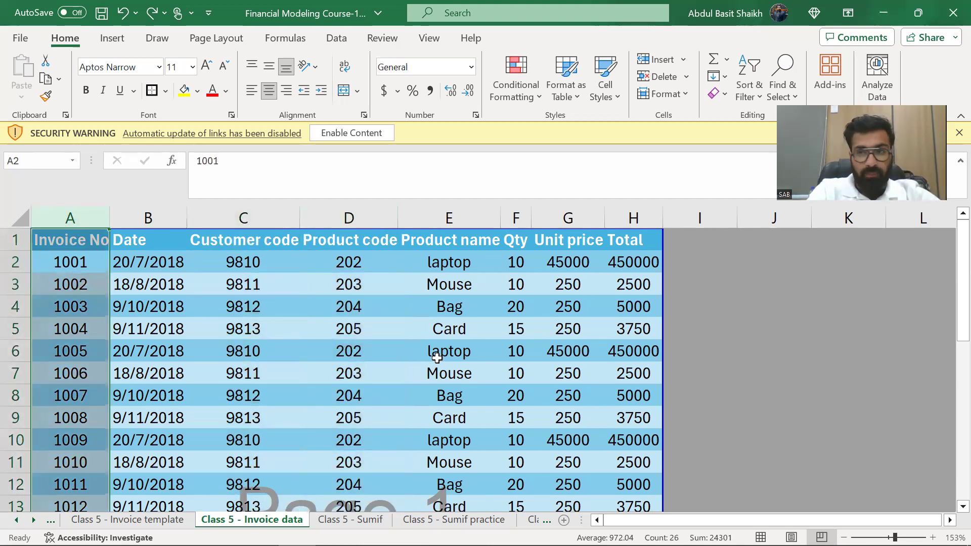
key("Right")
key("Right")
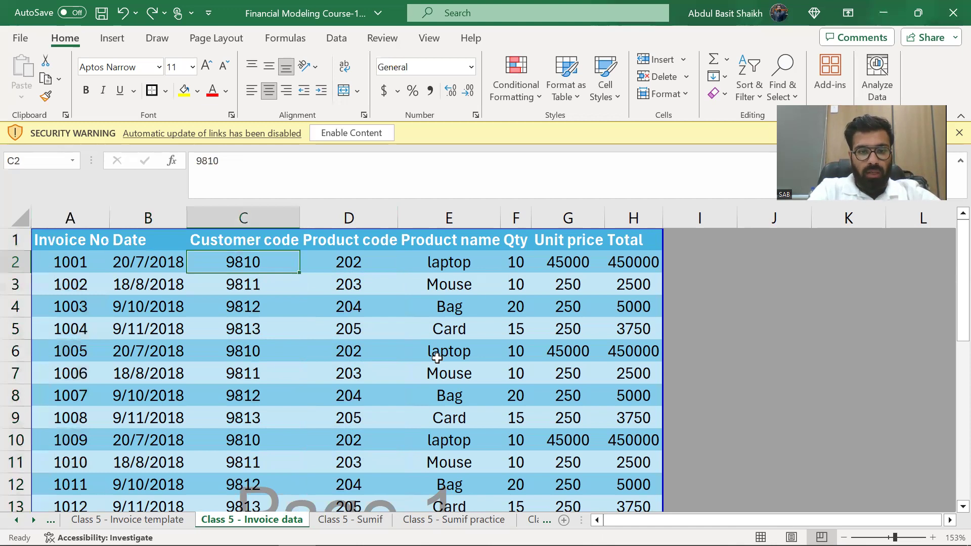
Enter product code 202 as the lookup value in C29 of the Class 5 - Formulae sheet.
key("ctrl+Page_Up")
key("ctrl+Page_Up")
key("Left")
key("Left")
type("202")
key("Return")
Start a VLOOKUP formula in D29 with C29 as the lookup value.
key("Up")
key("Right")
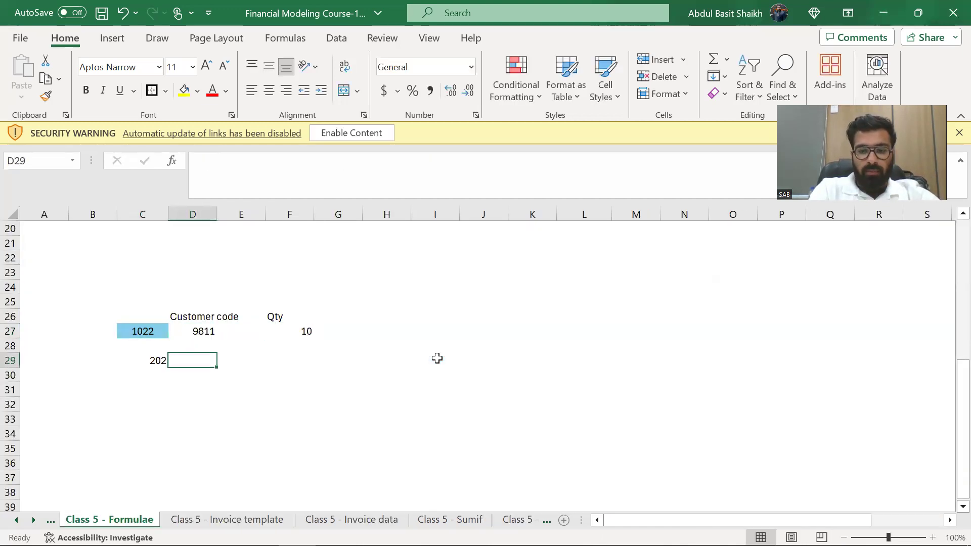
type("=VLOOKUP(")
key("Left")
type(",")
Set the VLOOKUP table array to A1:H25 on the Class 5 - Invoice data sheet.
key("ctrl+Page_Down")
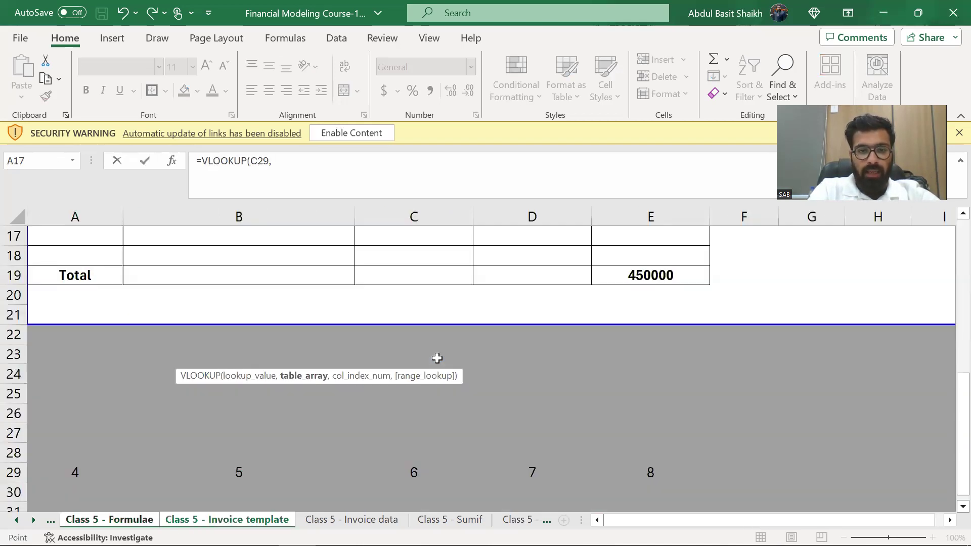
key("ctrl+Page_Down")
left_click(90, 247)
key("shift+Right")
key("shift+Right")
key("shift+Right")
key("shift+Right")
key("shift+Right")
key("shift+Right")
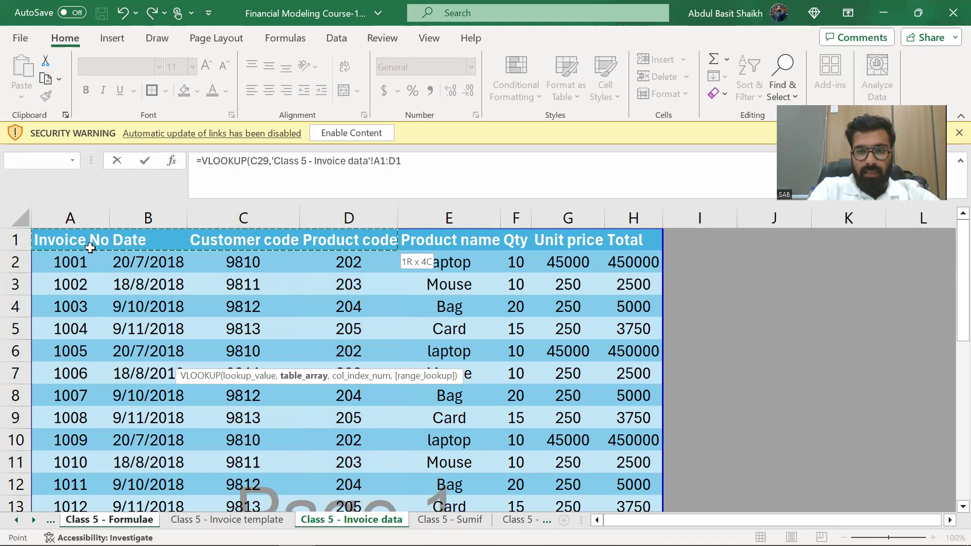
key("ctrl+shift+Down")
key("shift+Right")
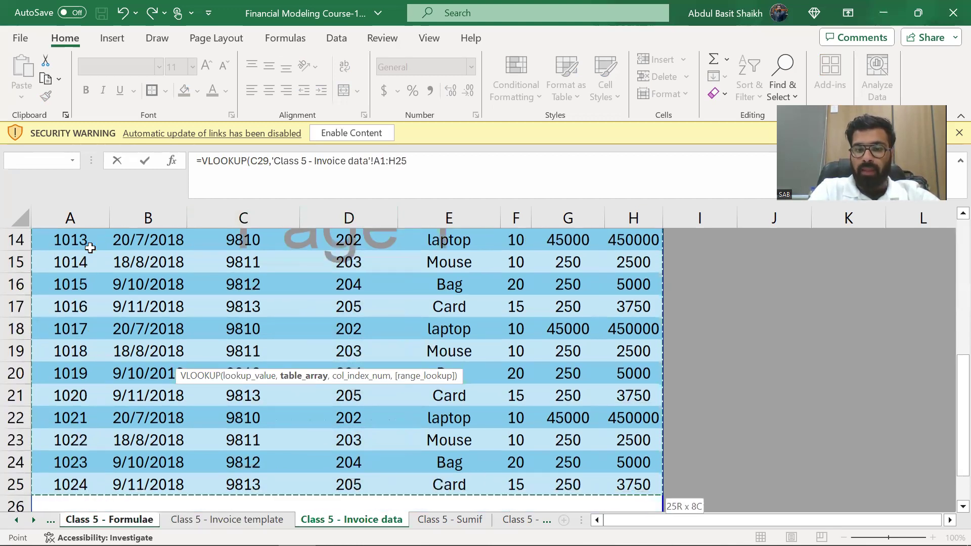
type(",")
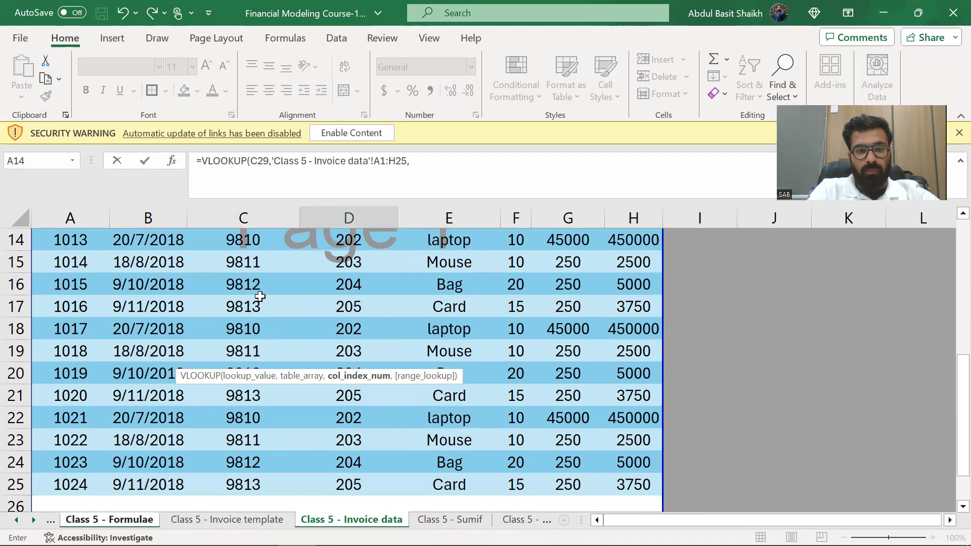
Complete the D29 VLOOKUP with column index 3 and FALSE for an exact match, and check the formula.
scroll(259, 296, "up", 5)
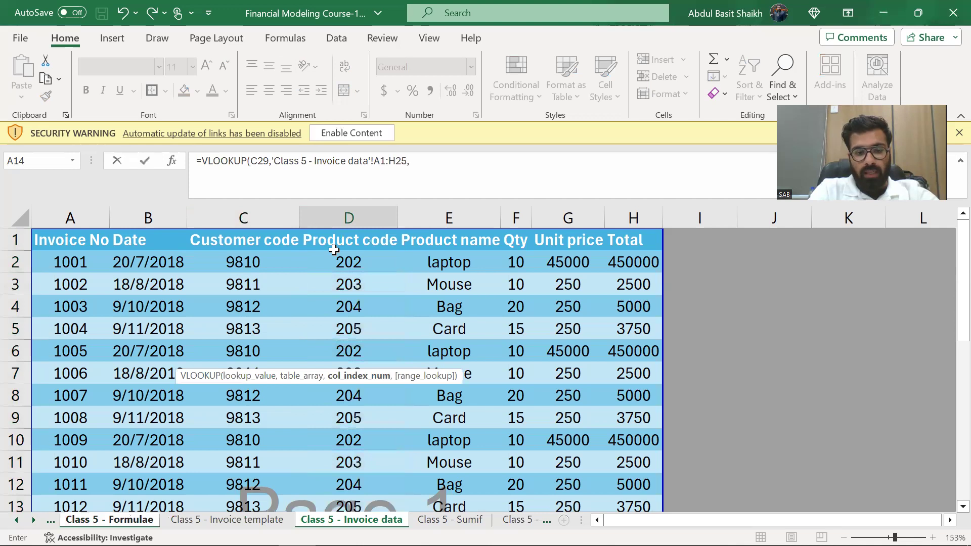
type("3,false(")
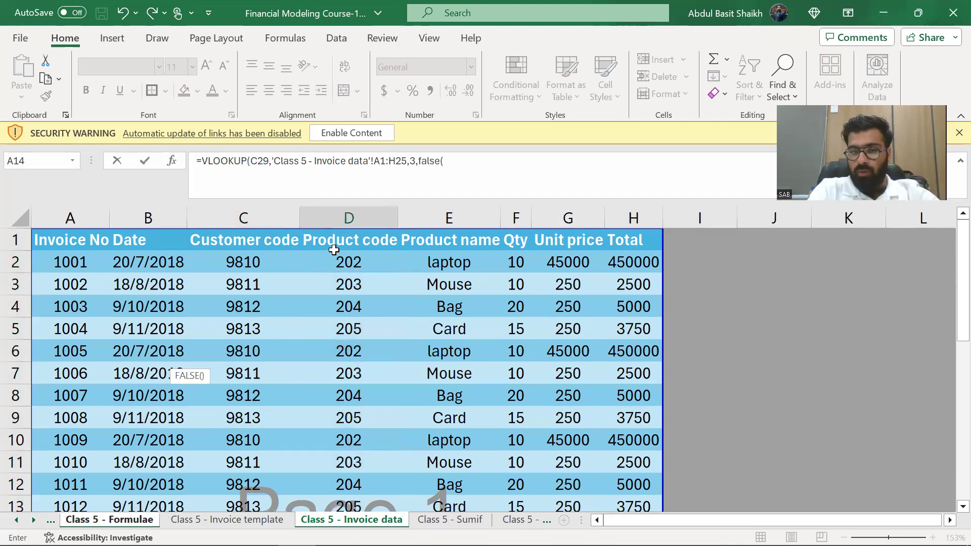
key("BackSpace")
type(")")
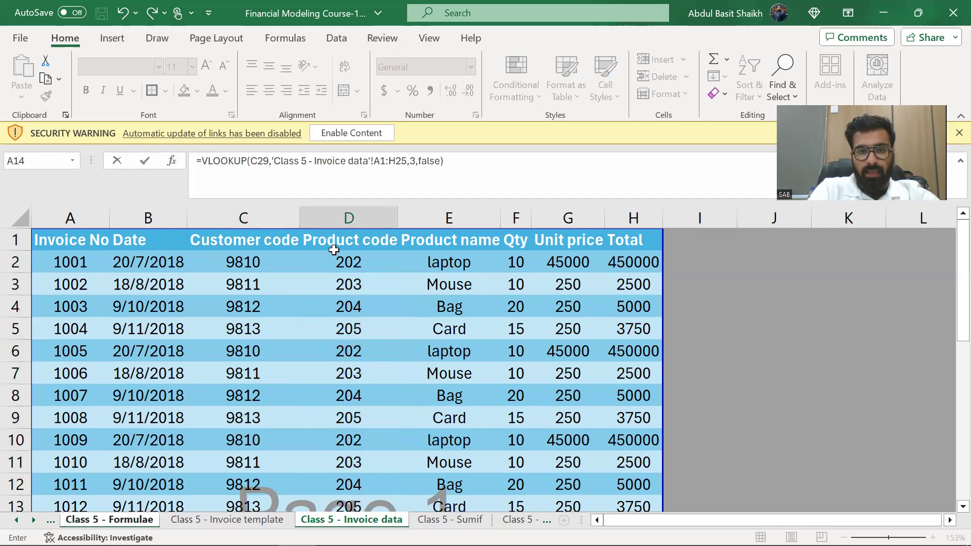
key("Return")
key("Up")
key("F2")
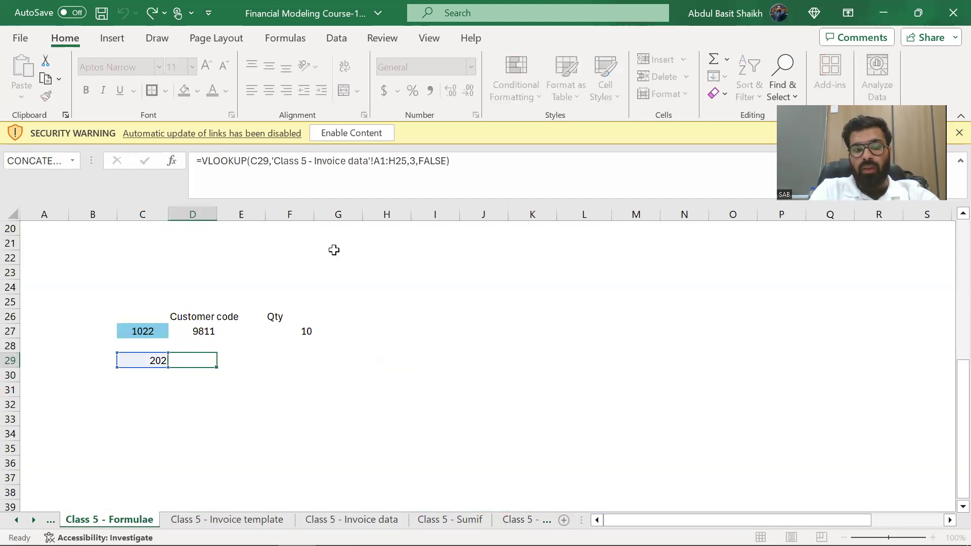
key("Escape")
Examine the Invoice No column as the leftmost column of the lookup range on the Invoice data sheet.
key("ctrl+Page_Down")
key("ctrl+Page_Down")
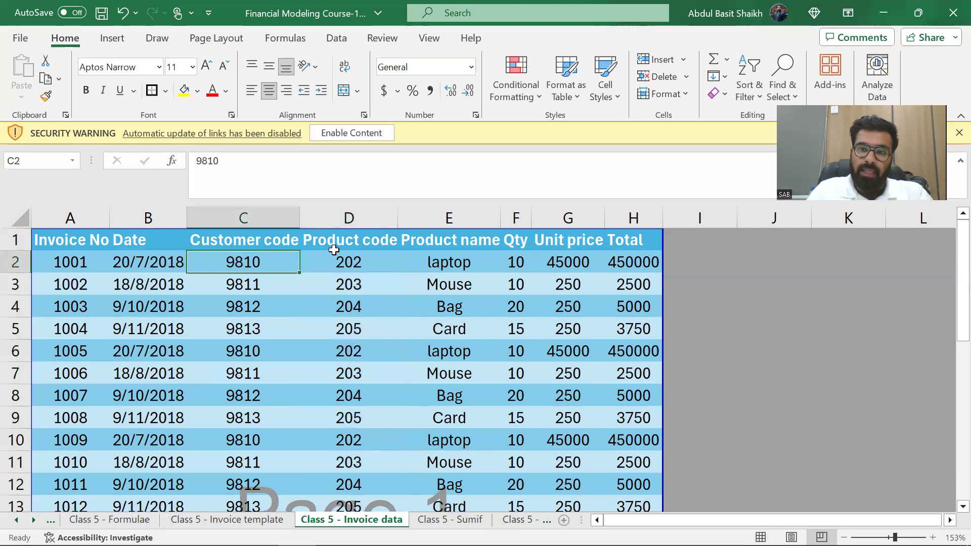
key("Left")
key("Left")
key("Right")
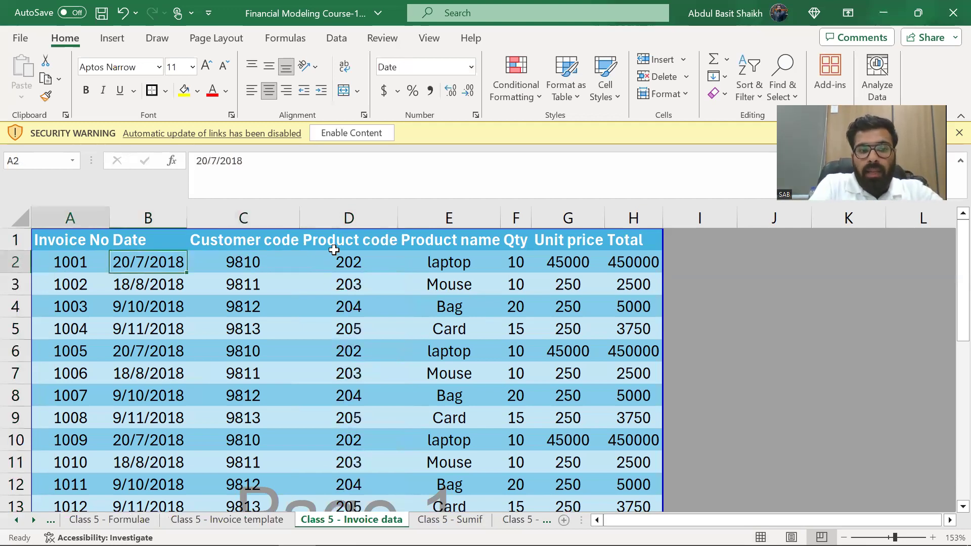
key("Left")
key("ctrl+space")
key("shift+Right")
key("shift+Right")
key("shift+Right")
key("shift+Right")
key("shift+Right")
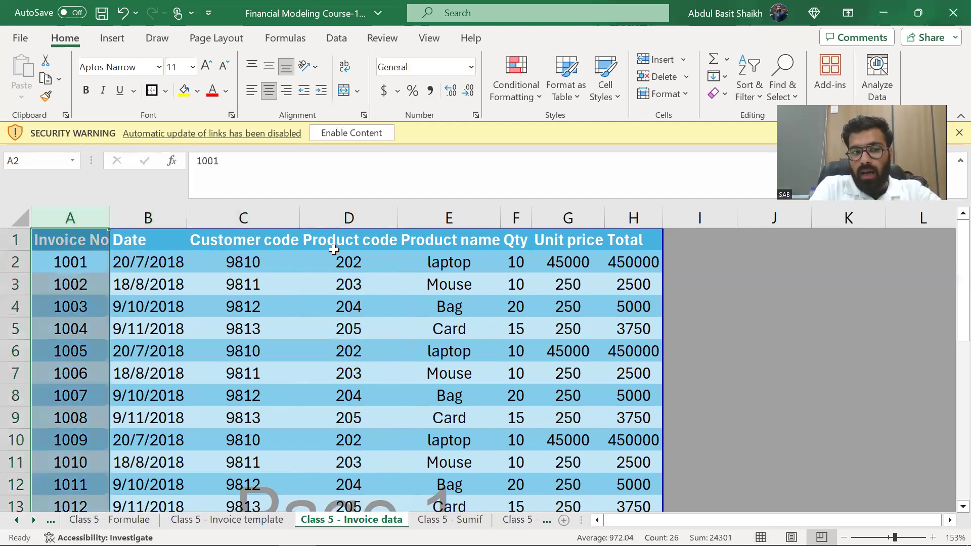
Highlight columns A to H of the Invoice data sheet to examine the full extent of the lookup range.
key("Left")
key("ctrl+space")
key("shift+Right")
key("shift+Right")
key("shift+Right")
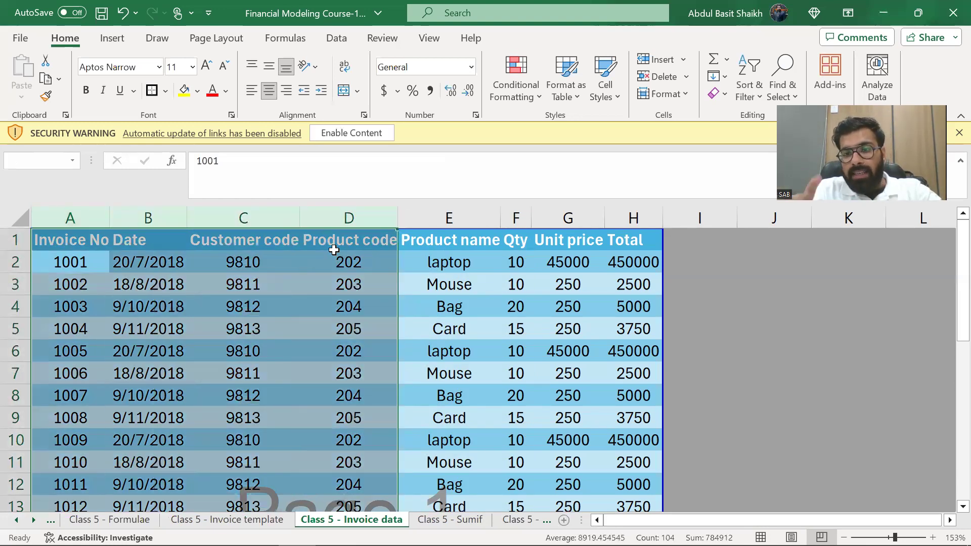
key("shift+Right")
key("shift+Right")
key("shift+Right")
key("Left")
key("ctrl+space")
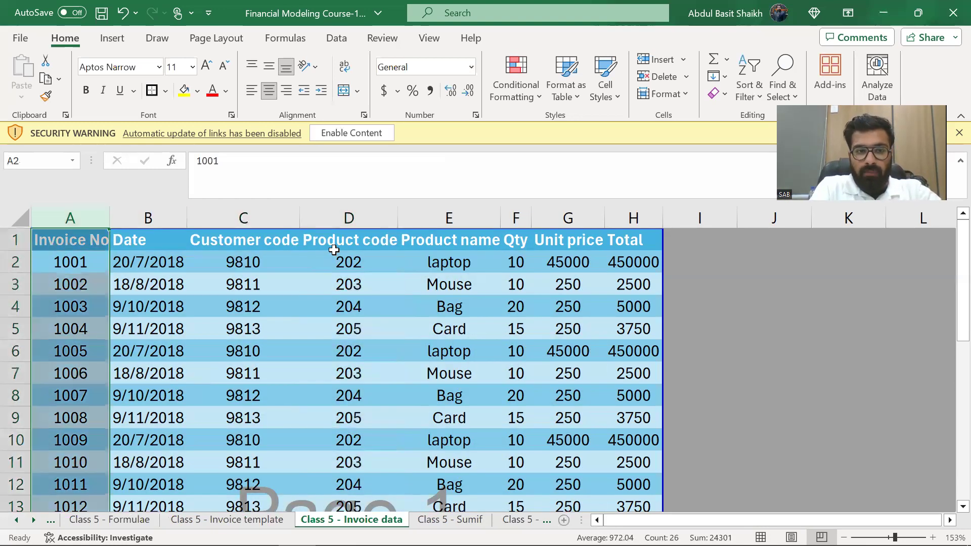
key("shift+Right")
key("shift+Right")
key("shift+Right")
key("shift+Right")
key("shift+Right")
key("shift+Right")
key("shift+Right")
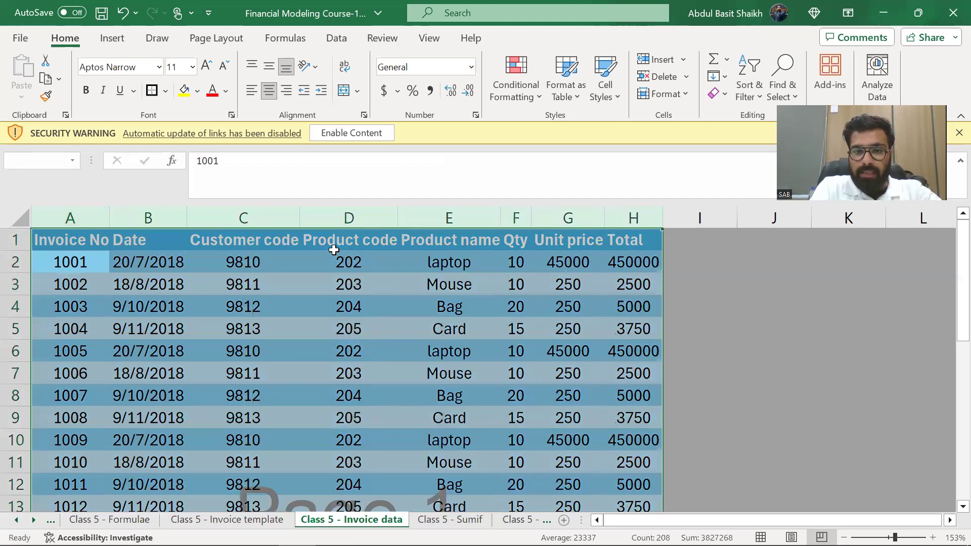
Compare the lookup value in C29 of the Formulae sheet with the row 2 fields of the Invoice data sheet.
key("Right")
key("ctrl+Page_Up")
key("ctrl+Page_Up")
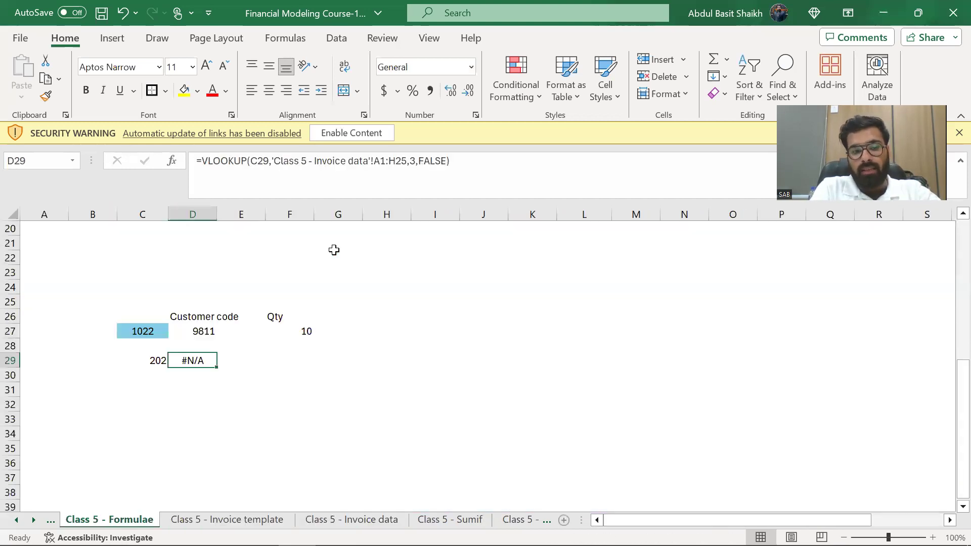
key("Left")
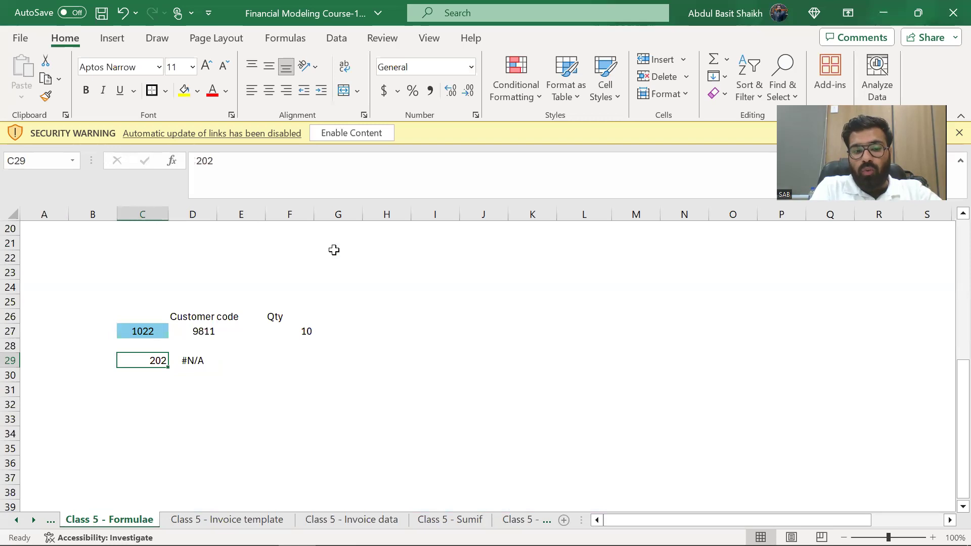
key("ctrl+Page_Down")
key("ctrl+Page_Down")
key("Down")
key("Up")
key("Right")
key("Right")
key("Right")
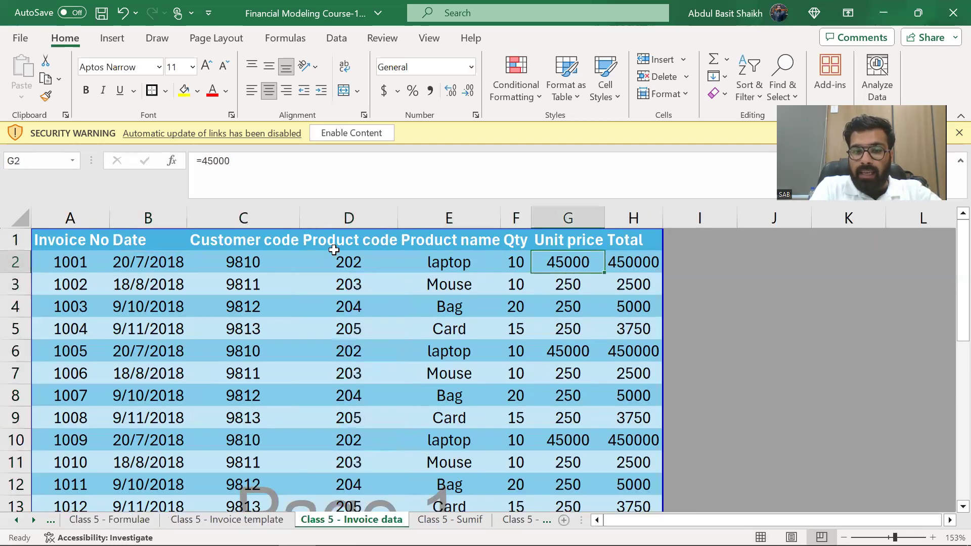
key("Left")
key("Left")
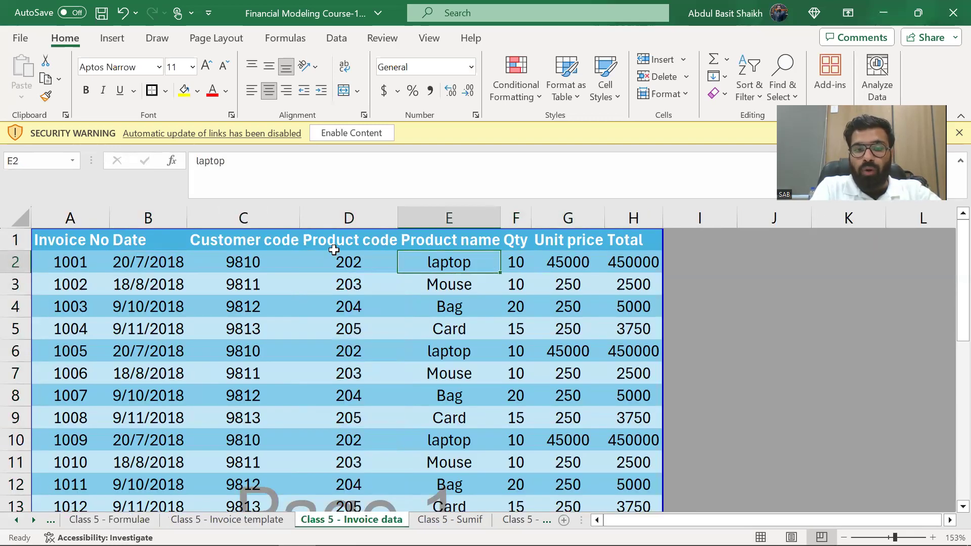
Examine the Product code column and the adjacent Product name column on the Invoice data sheet.
key("ctrl+Page_Up")
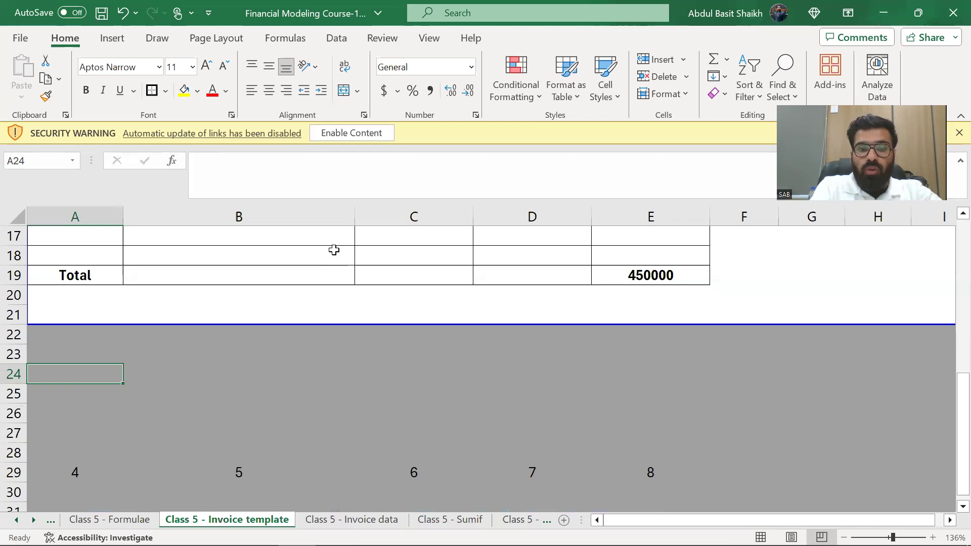
key("ctrl+Page_Down")
key("Left")
key("ctrl+space")
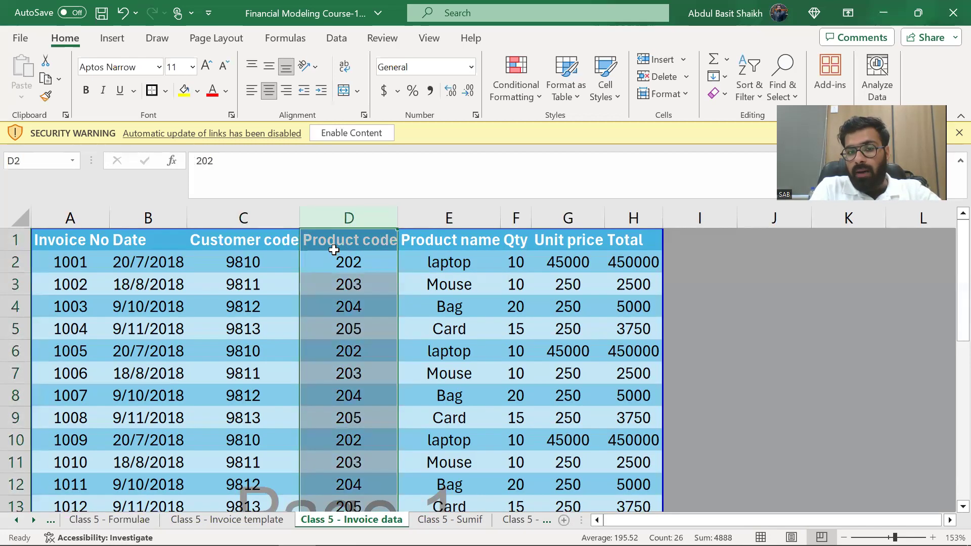
left_click(335, 254)
key("ctrl+space")
key("Right")
key("ctrl+space")
Set the column index of the VLOOKUP in D29 on the Formulae sheet to 2 and check its lookup cell.
key("ctrl+Page_Up")
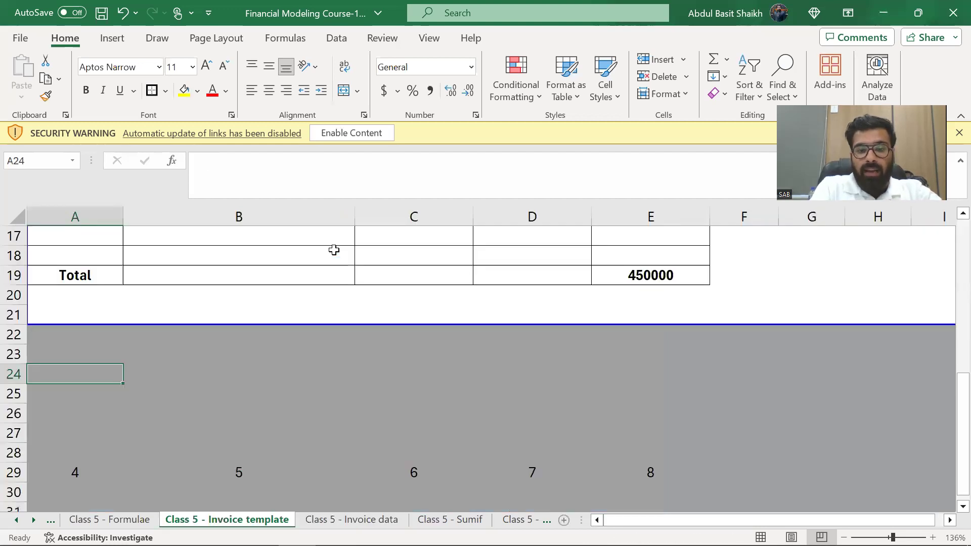
key("ctrl+Page_Up")
key("F2")
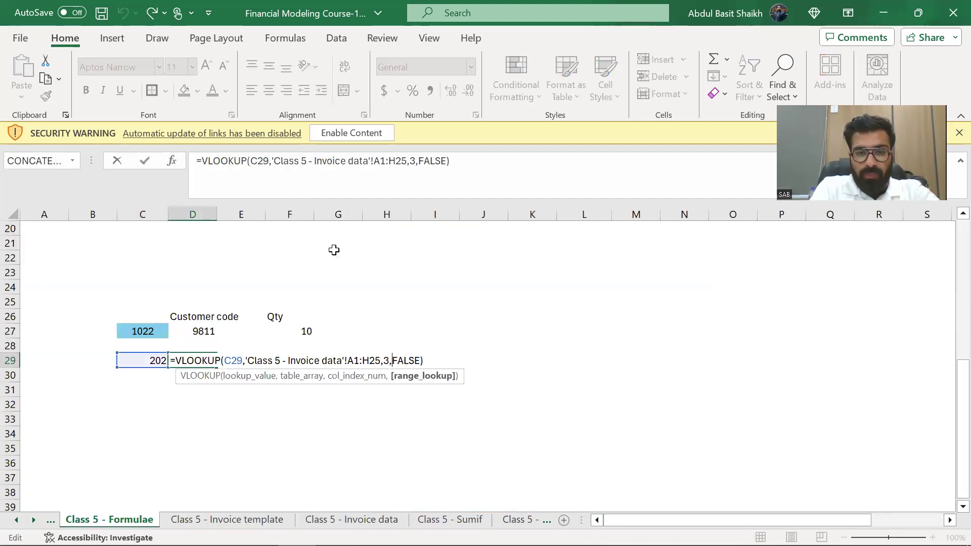
key("BackSpace")
key("BackSpace")
type("2,")
key("ctrl+Return")
key("F2")
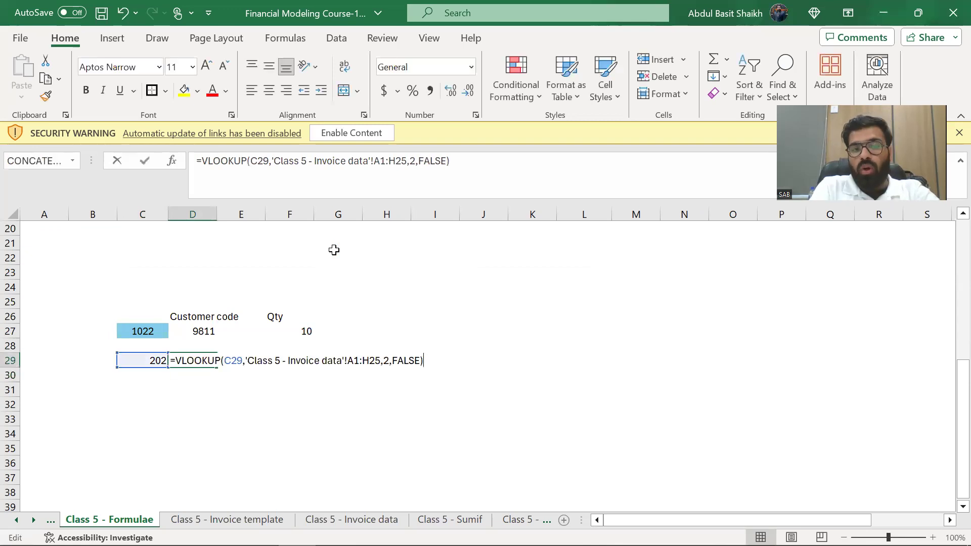
key("Escape")
key("Left")
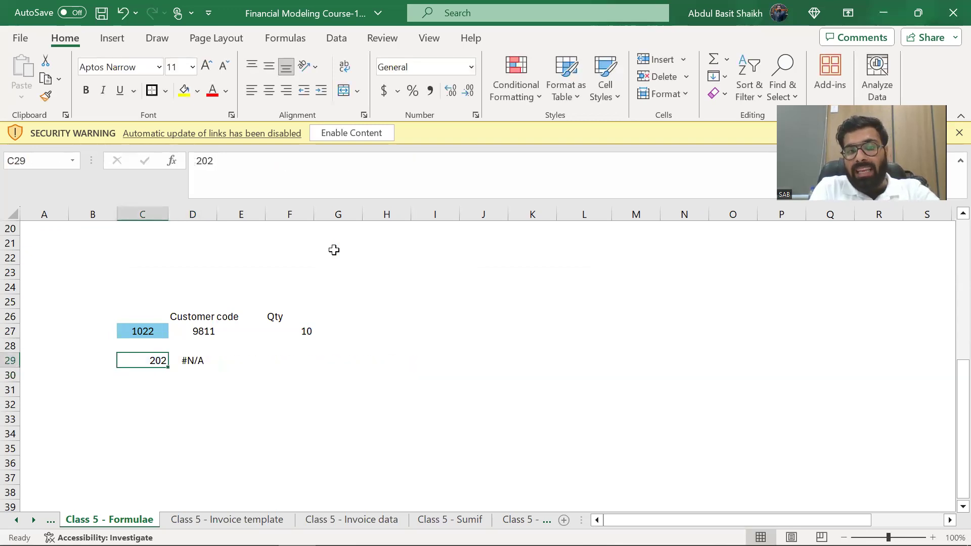
key("Right")
key("F2")
key("Escape")
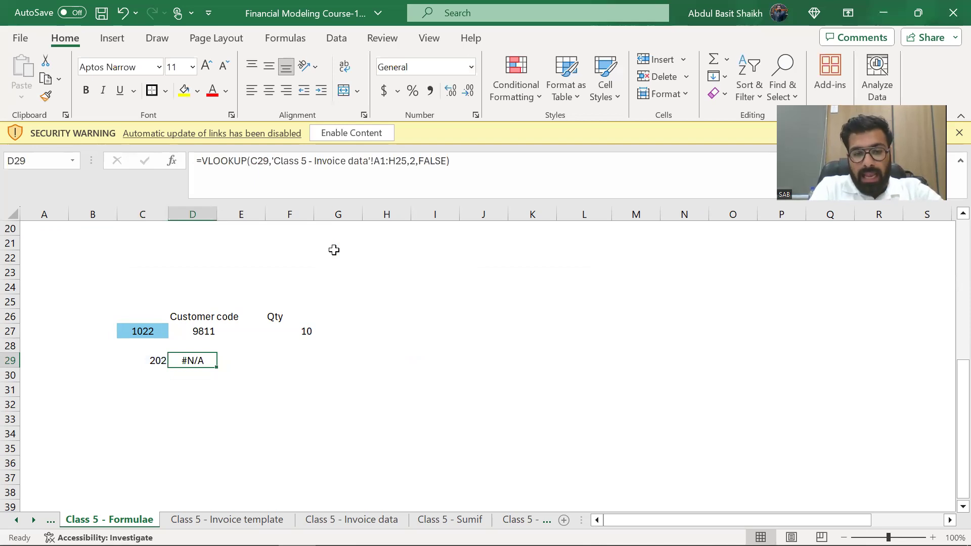
Examine the Invoice data sheet from the first column, Invoice No, across to Product code.
key("ctrl+Page_Down")
key("ctrl+Page_Down")
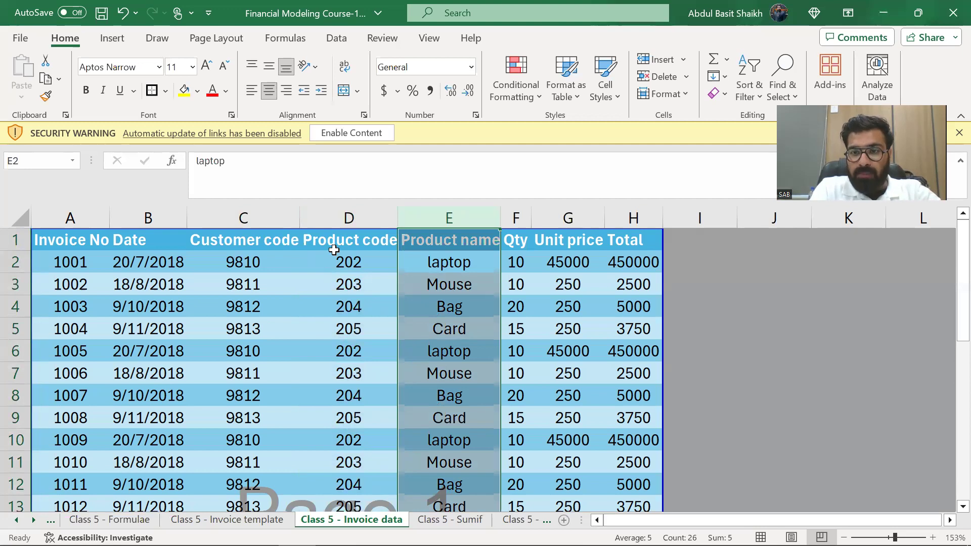
key("Left")
key("Left")
key("Left")
key("Left")
key("Up")
key("Down")
key("Right")
key("Right")
key("Right")
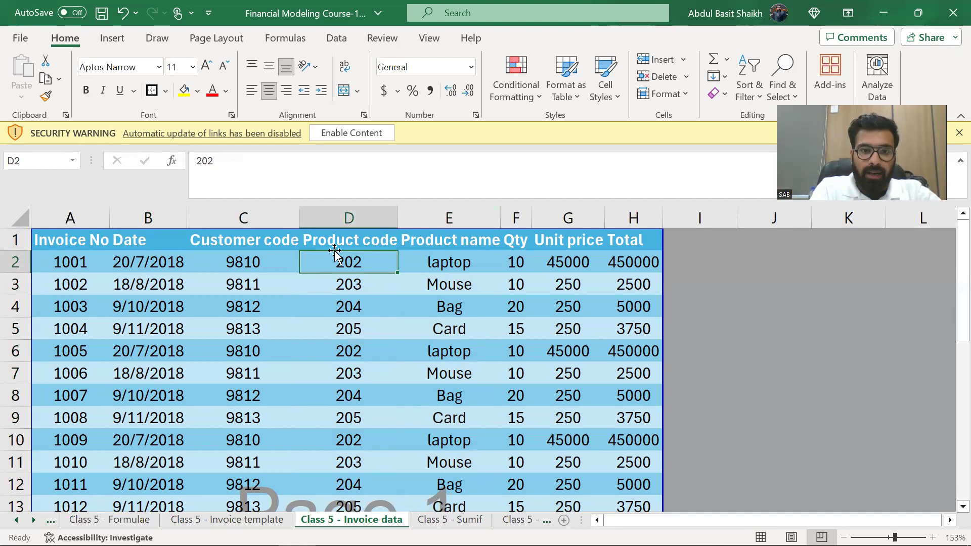
Start a new VLOOKUP in D29 of the Formulae sheet with C29 as the lookup value.
key("ctrl+Page_Up")
key("ctrl+Page_Up")
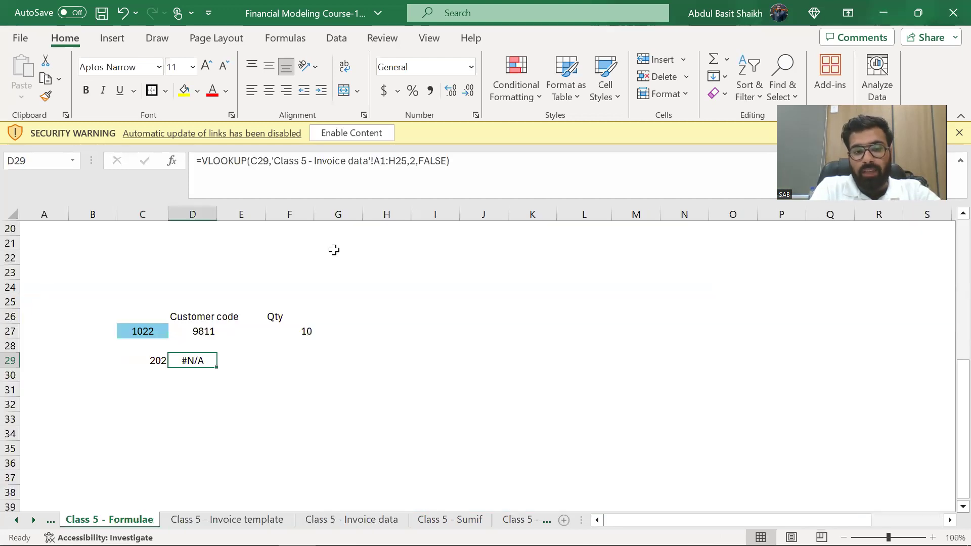
type("=vlook")
key("Tab")
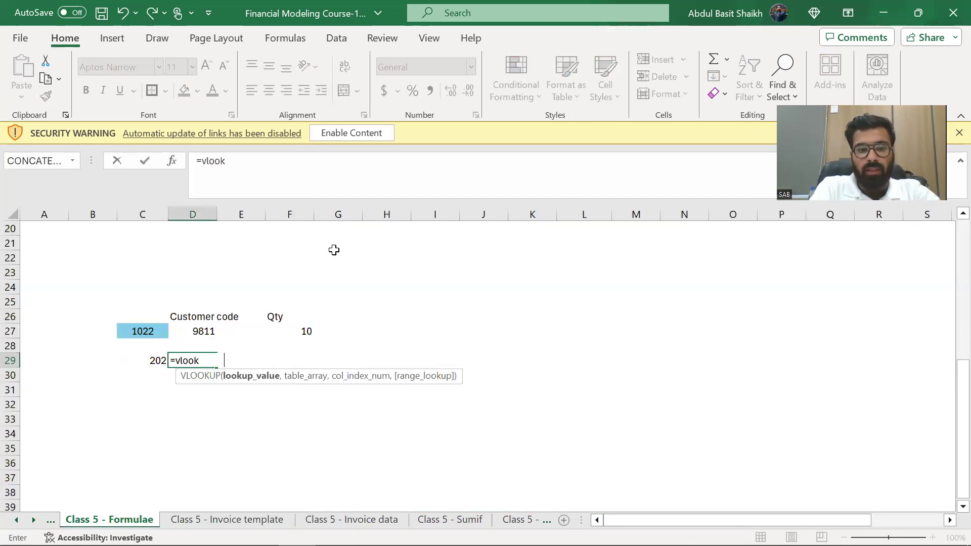
key("Left")
type(",")
key("ctrl+Page_Down")
key("ctrl+Page_Down")
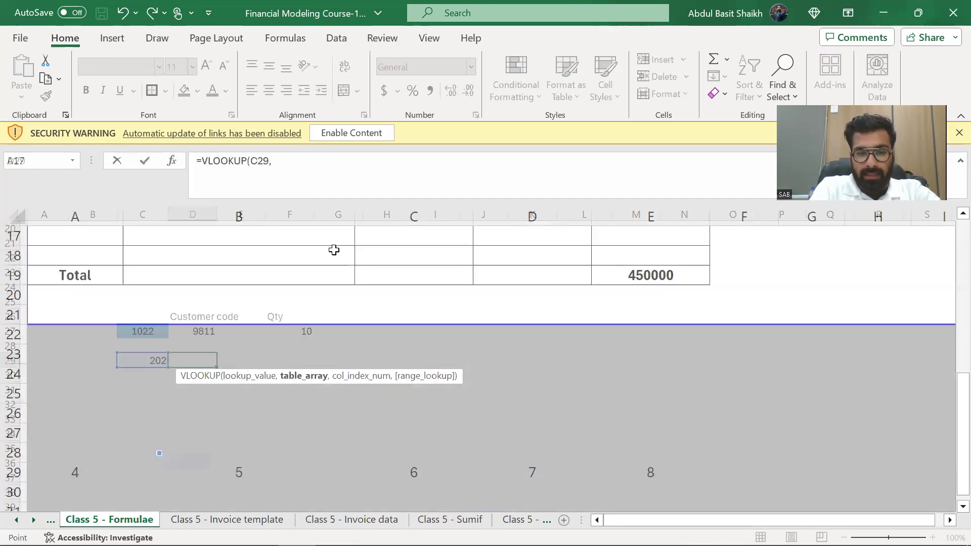
key("ctrl+Page_Up")
key("ctrl+Page_Up")
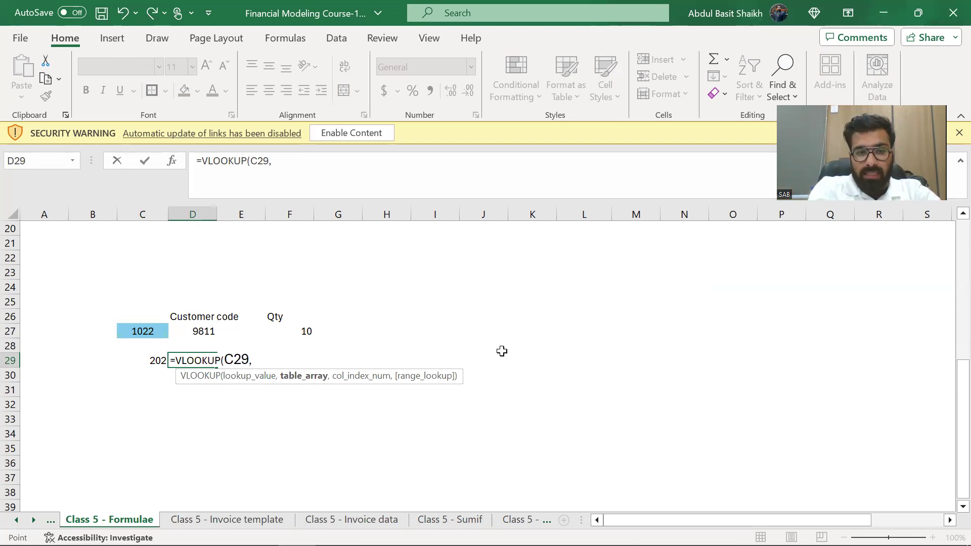
key("ctrl+Page_Down")
key("ctrl+Page_Down")
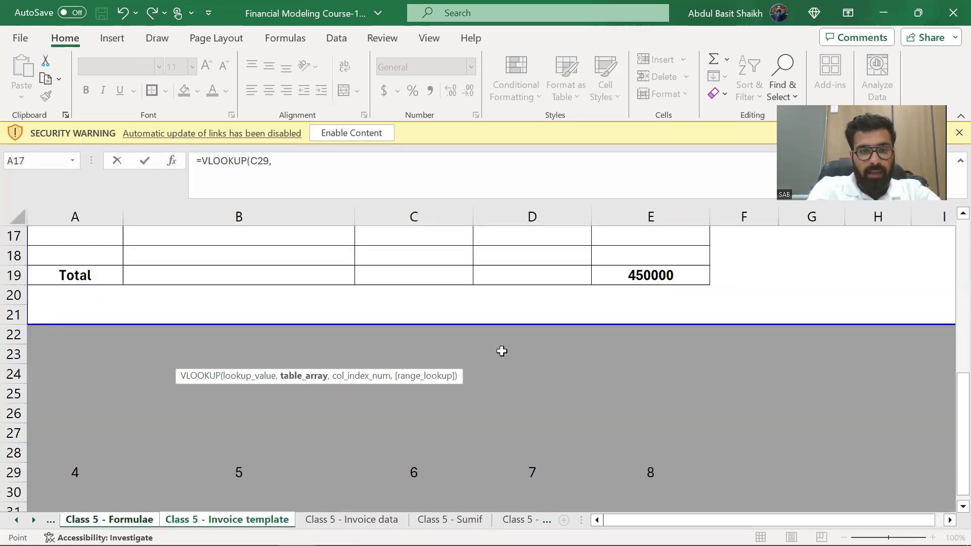
Complete the D29 VLOOKUP with table range D1:H25 of the Invoice data sheet, column index 2 and FALSE for exact match.
left_click(97, 245)
key("Right")
key("Right")
key("Right")
key("Down")
key("Up")
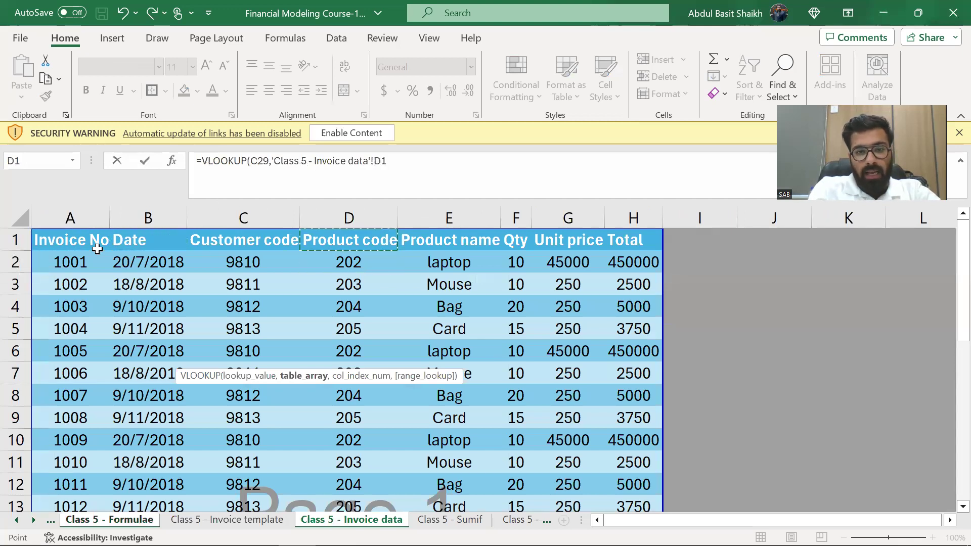
key("shift+Right")
key("shift+Right")
key("shift+Right")
key("shift+Right")
key("ctrl+shift+Down")
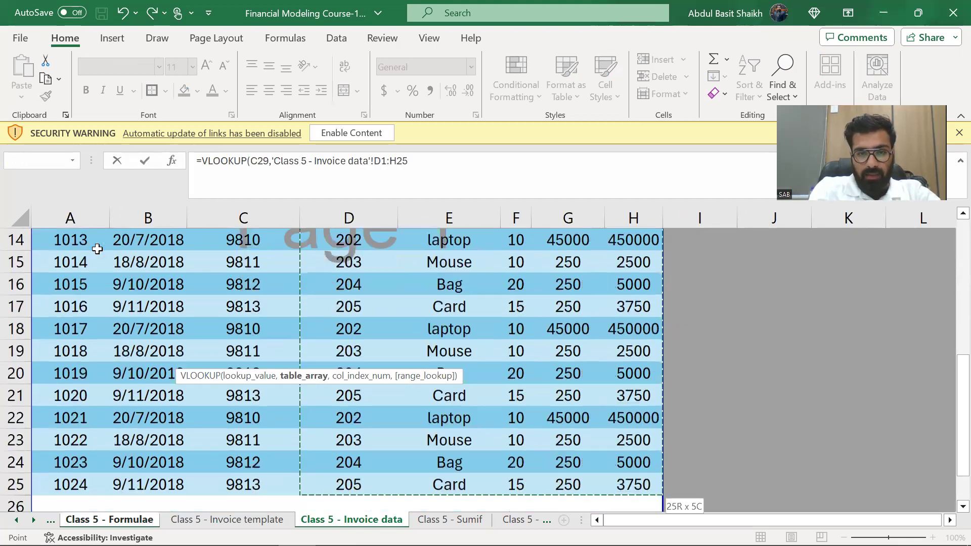
type(",2,")
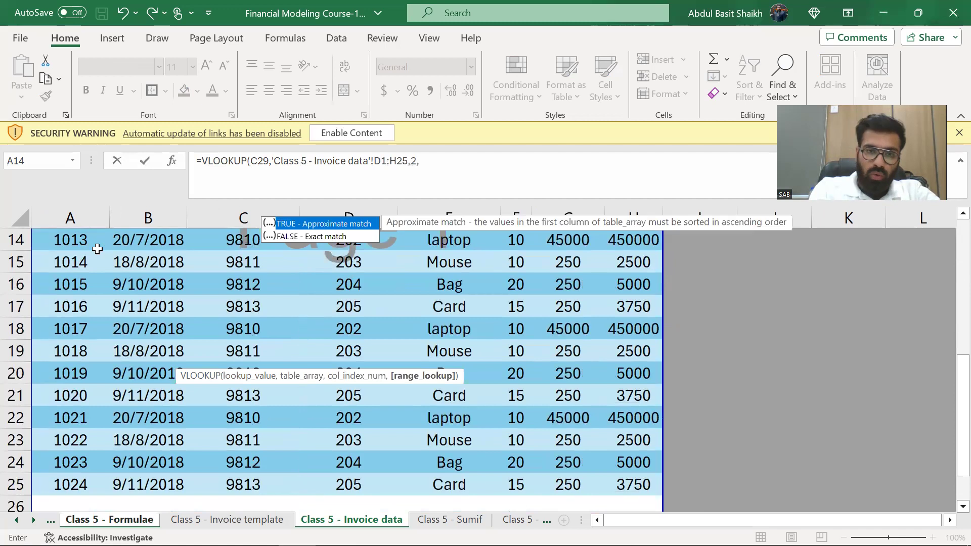
type("false)")
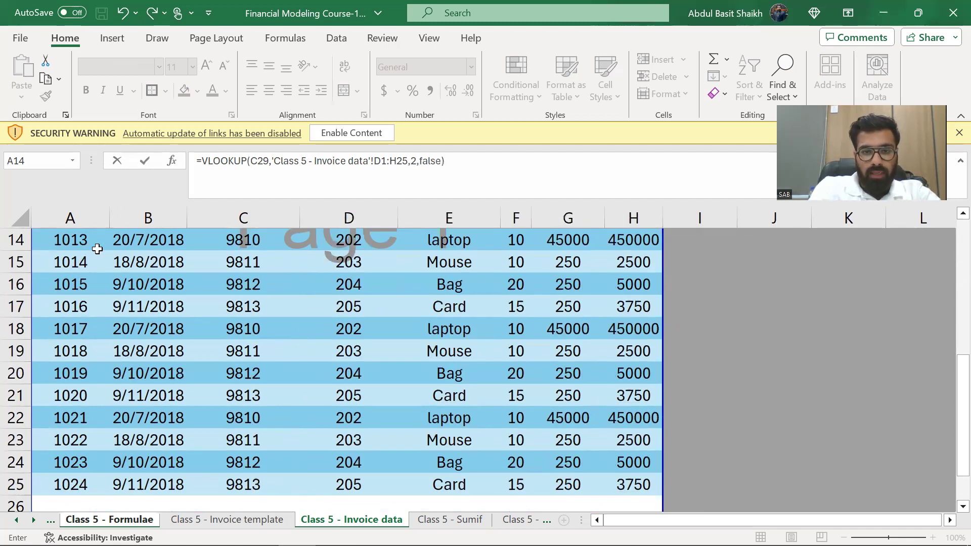
key("Return")
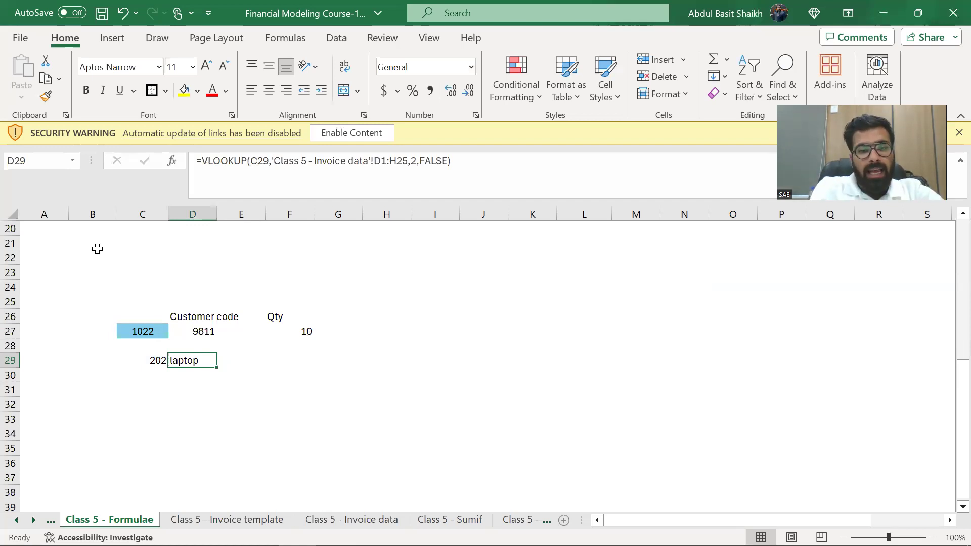
Examine the Product code column on the Invoice data sheet for repeated codes.
key("ctrl+Page_Down")
key("ctrl+Page_Down")
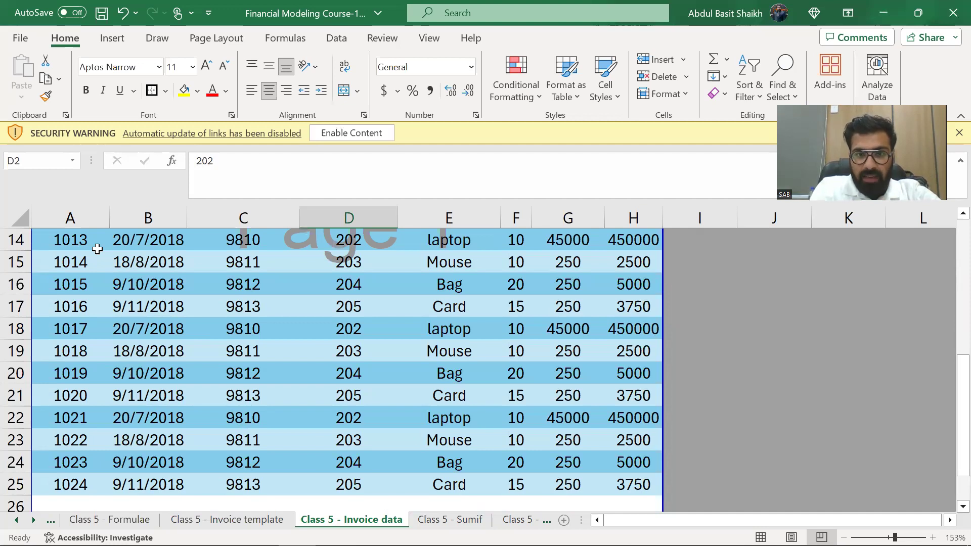
key("Up")
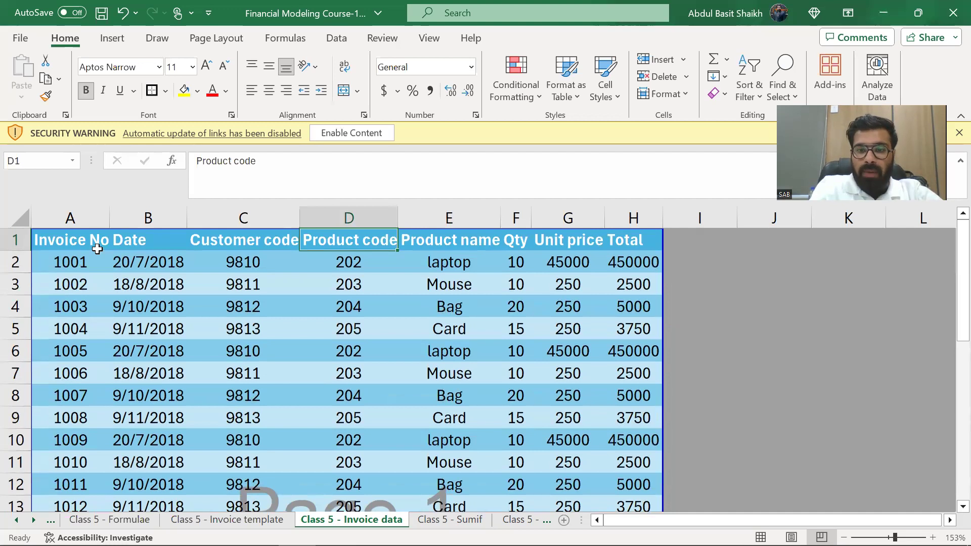
key("Down")
key("Down")
key("Down")
key("Down")
key("Down")
key("Down")
key("Down")
key("Down")
key("Down")
key("Down")
key("Down")
key("Down")
key("Down")
key("Down")
key("Down")
key("Down")
key("Down")
key("Down")
key("Up")
key("Up")
key("Up")
key("Up")
key("Up")
key("Up")
key("Up")
key("Up")
key("Up")
key("Up")
key("Up")
key("Up")
key("Up")
key("Up")
key("Up")
key("Up")
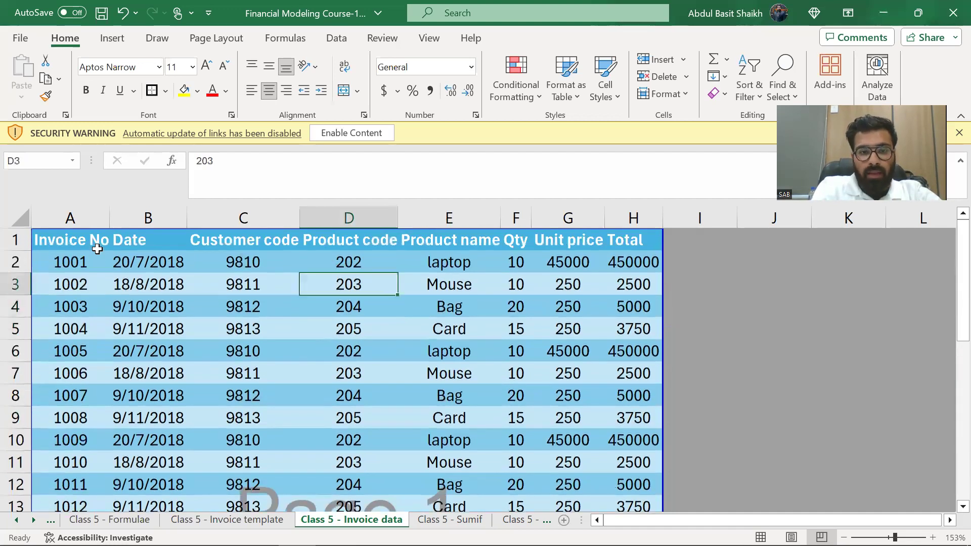
Enter the formula =D5+1 in cell D6 of the Product code column.
key("Down")
key("Down")
key("Down")
type("=")
key("Up")
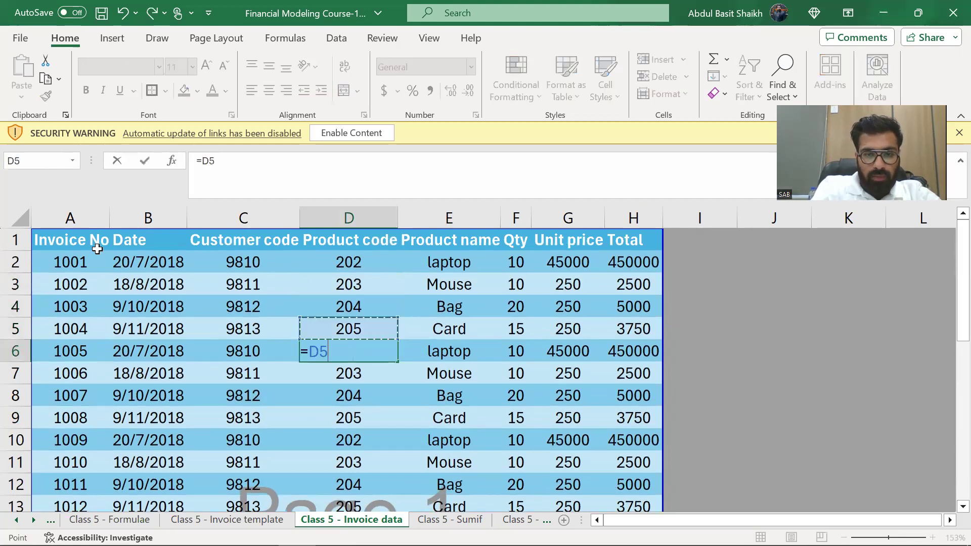
type("+1")
key("ctrl+Return")
Copy the D6 formula down the rest of the Product code column through row 25.
key("ctrl+c")
key("ctrl+shift+Down")
scroll(97, 249, "down", 4)
scroll(97, 249, "up", 4)
key("ctrl+v")
key("Up")
key("Up")
key("Up")
key("Down")
key("Down")
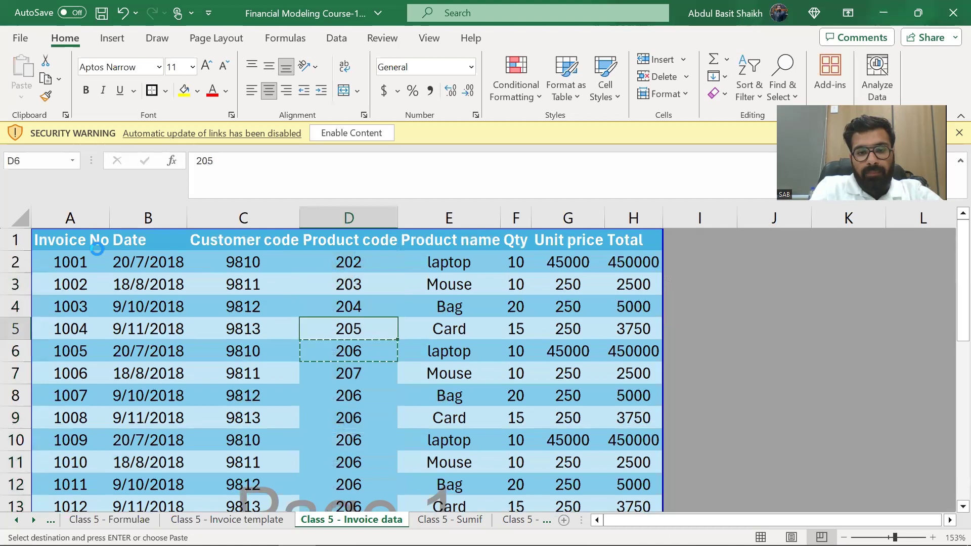
key("ctrl+z")
scroll(97, 249, "down", 4)
key("alt+e")
key("Escape")
scroll(97, 249, "up", 4)
key("Return")
key("Up")
key("Up")
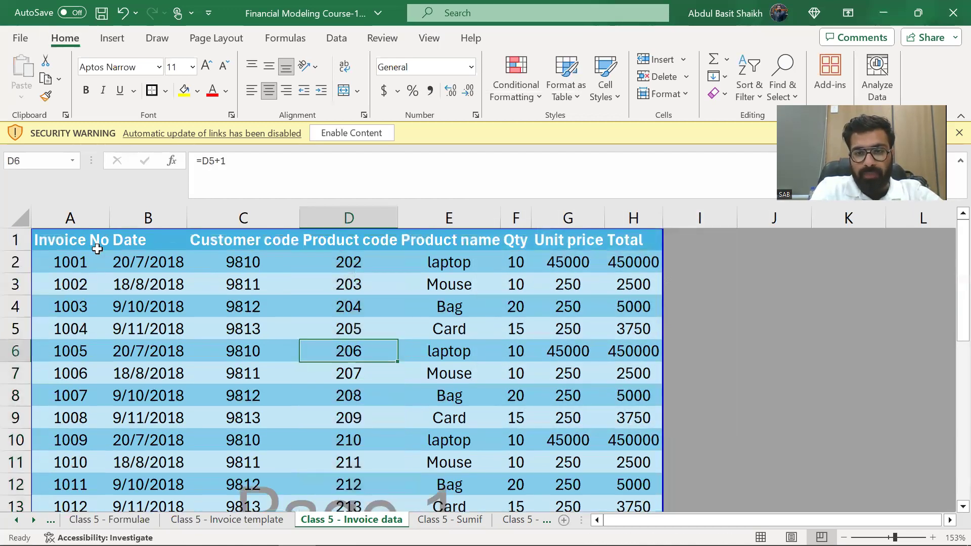
Check the VLOOKUP result in D29 on the Formulae sheet.
key("Left")
key("Left")
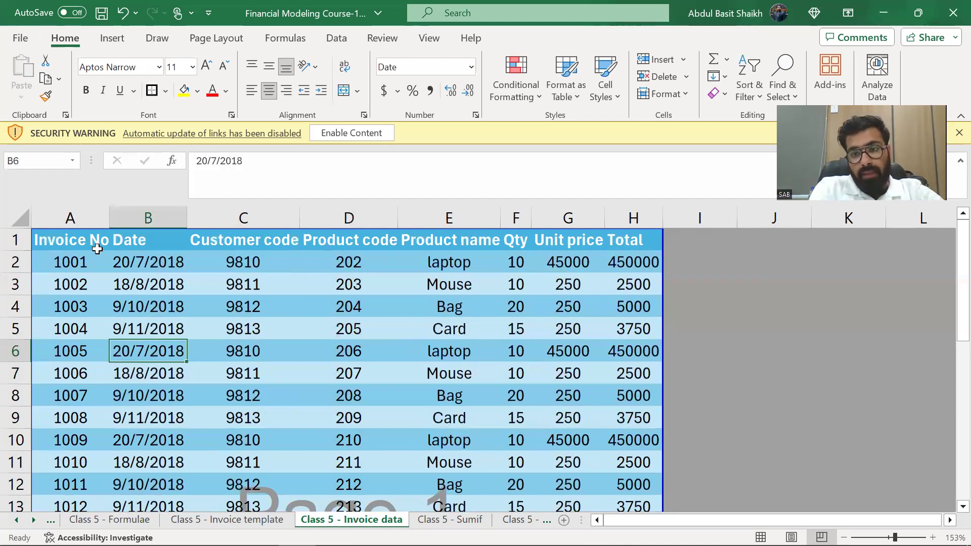
key("ctrl+Page_Up")
key("ctrl+Page_Up")
key("Right")
key("Left")
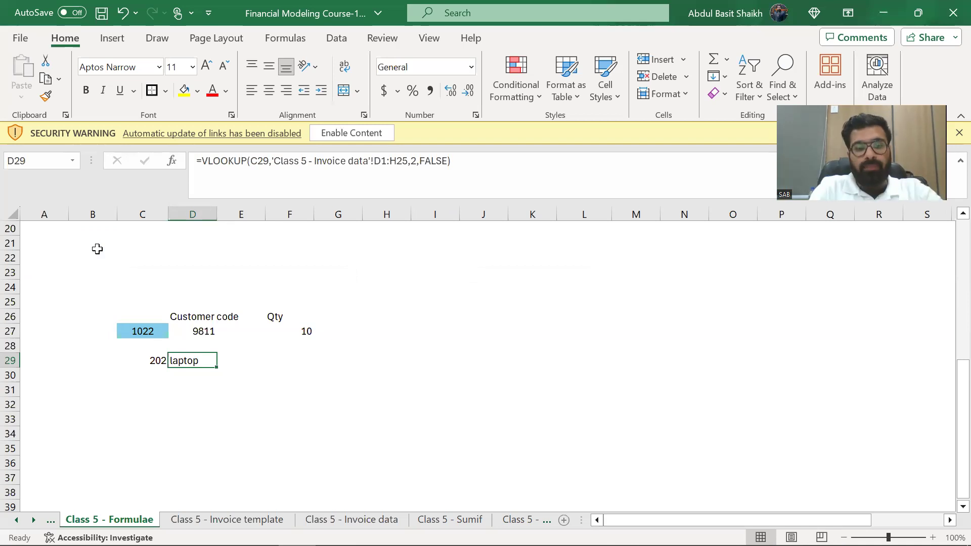
Insert a blank column before the Invoice No column on the Invoice data sheet.
key("ctrl+Page_Down")
key("ctrl+Page_Down")
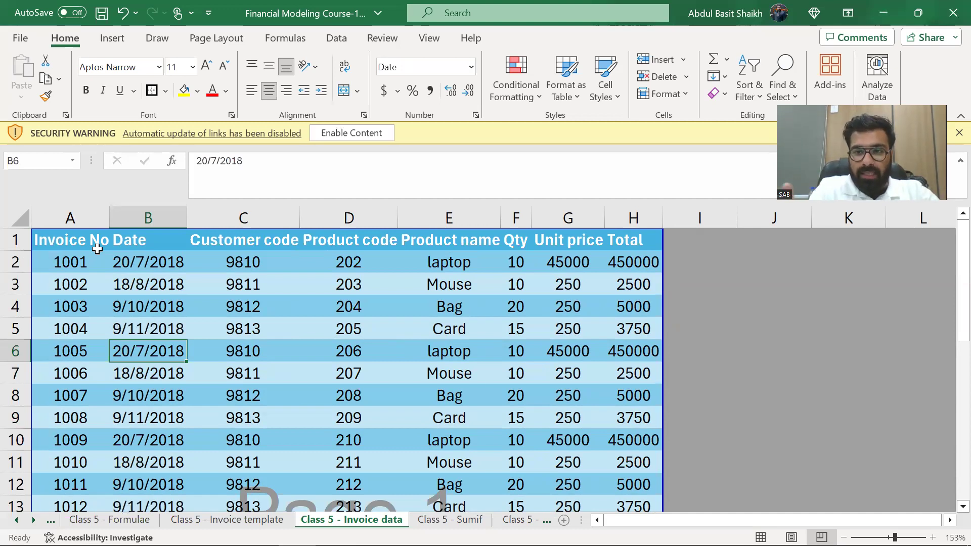
key("Left")
key("ctrl+space")
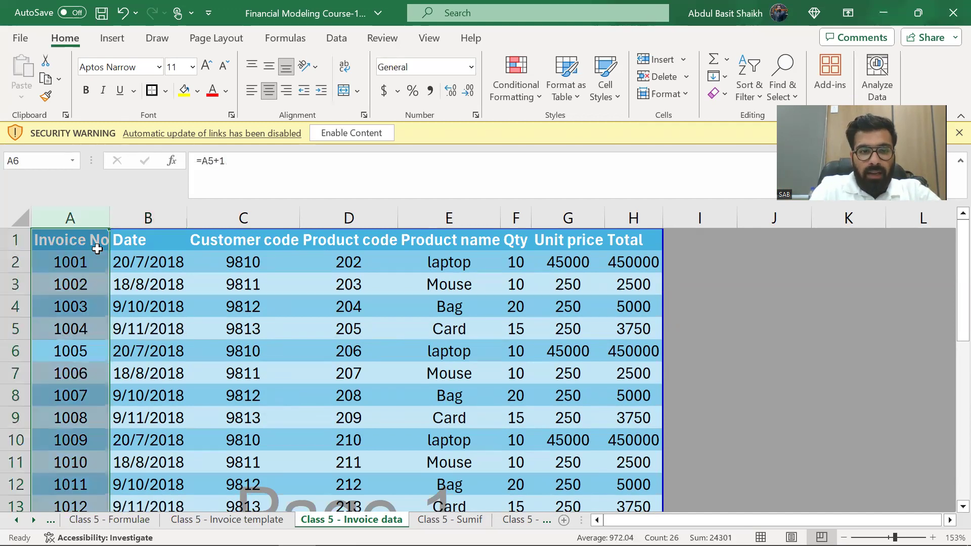
key("ctrl+shift+plus")
left_click_drag(106, 284, 42, 297)
Copy the entire Product code column, header included, into the blank first column starting at A1.
left_click(428, 239)
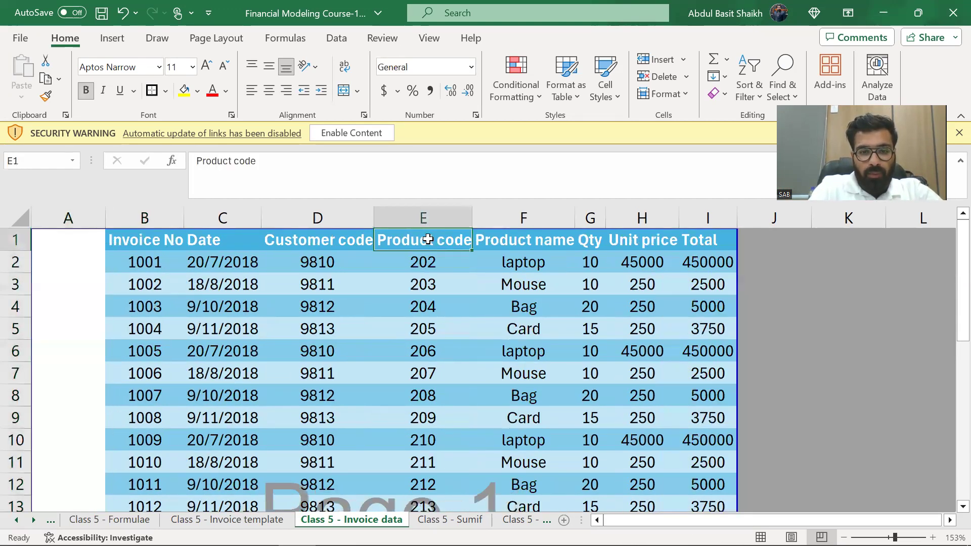
key("ctrl+shift+Down")
key("ctrl+c")
key("ctrl+Left")
key("Left")
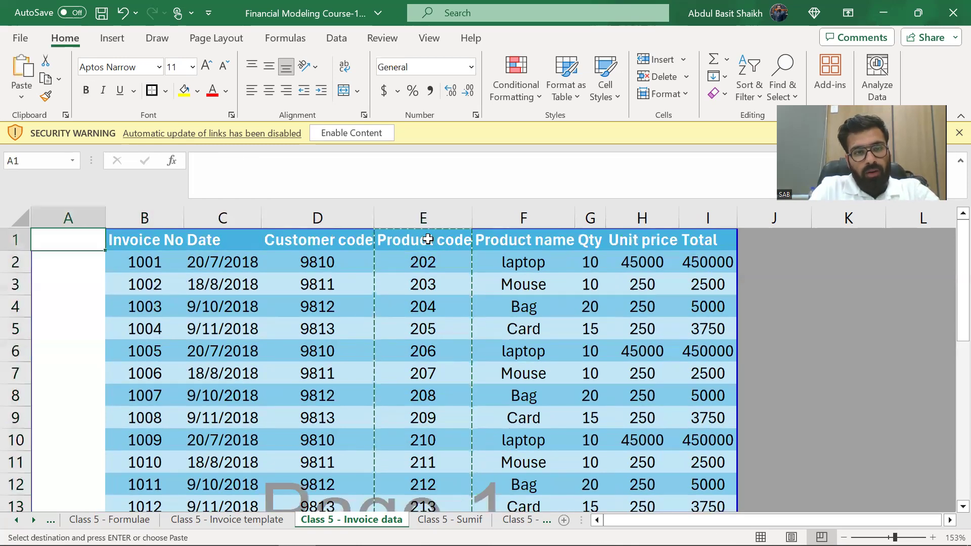
key("ctrl+v")
key("Escape")
key("Down")
Restart the VLOOKUP in D29 of the Formulae sheet, using C29 as the lookup value.
key("ctrl+Page_Up")
key("ctrl+Page_Up")
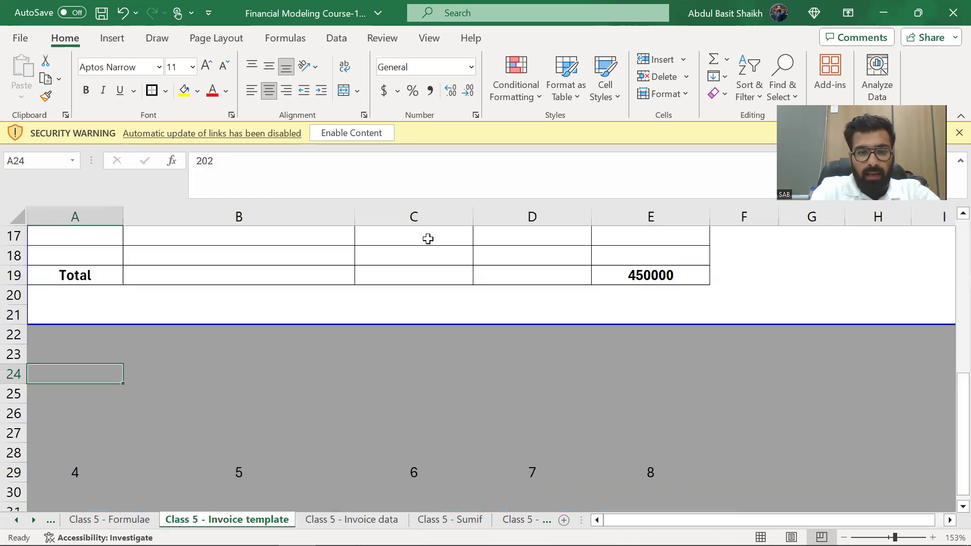
key("Left")
key("Right")
type("=vloo")
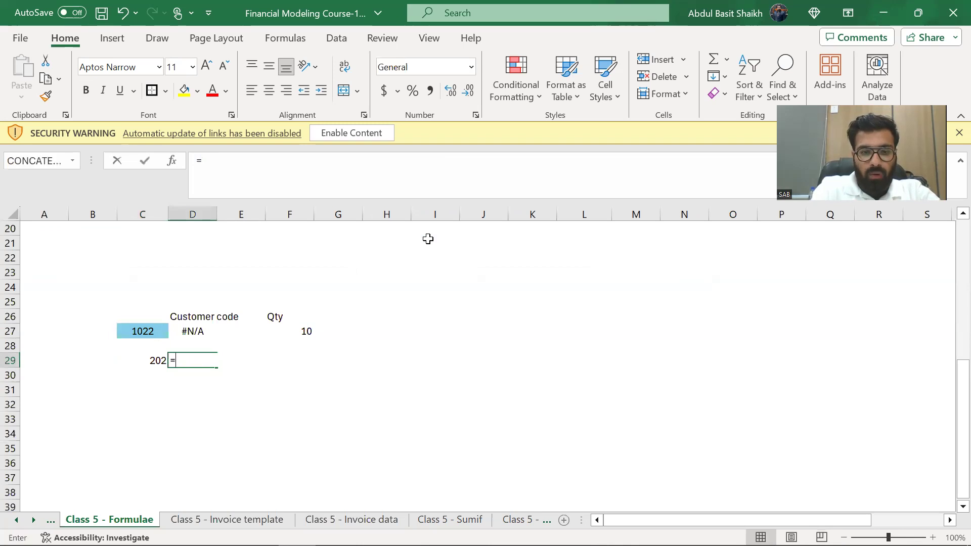
key("Tab")
key("Left")
type(",")
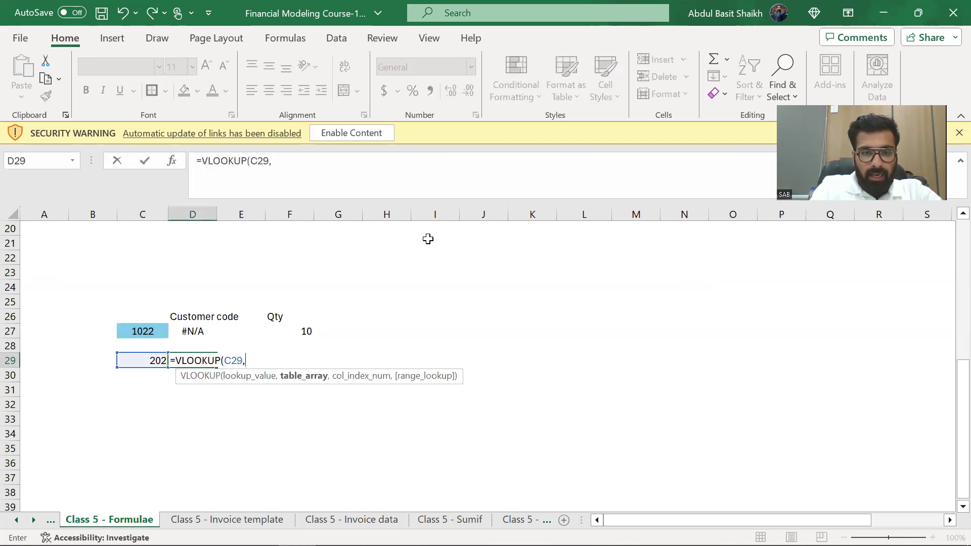
Finish the D29 VLOOKUP with table range A1:I25 of the Invoice data sheet, column index 2 and FALSE for exact match.
key("ctrl+Page_Down")
key("ctrl+Page_Down")
left_click(89, 237)
key("shift+Right")
key("shift+Right")
key("shift+Right")
key("shift+Right")
key("shift+Right")
key("shift+Right")
key("shift+Right")
key("shift+Right")
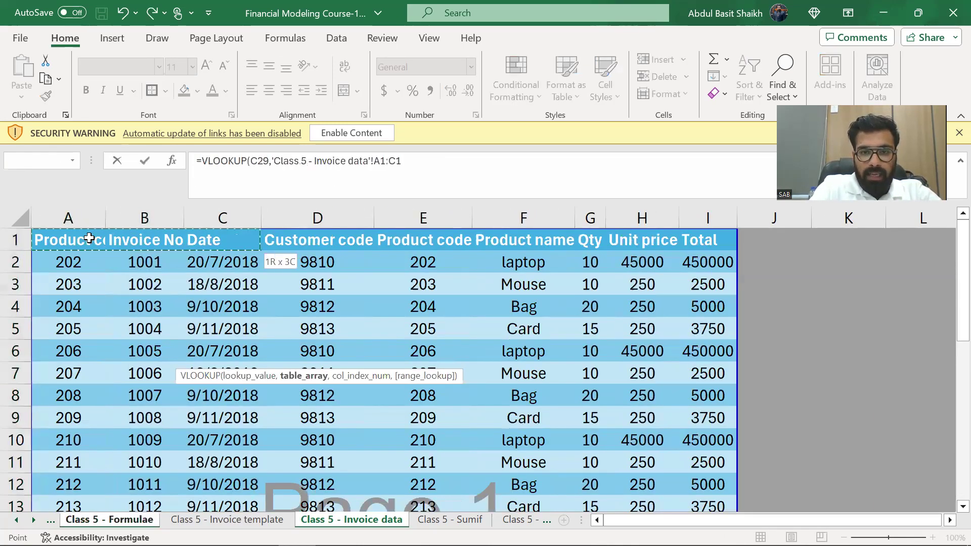
key("ctrl+shift+Down")
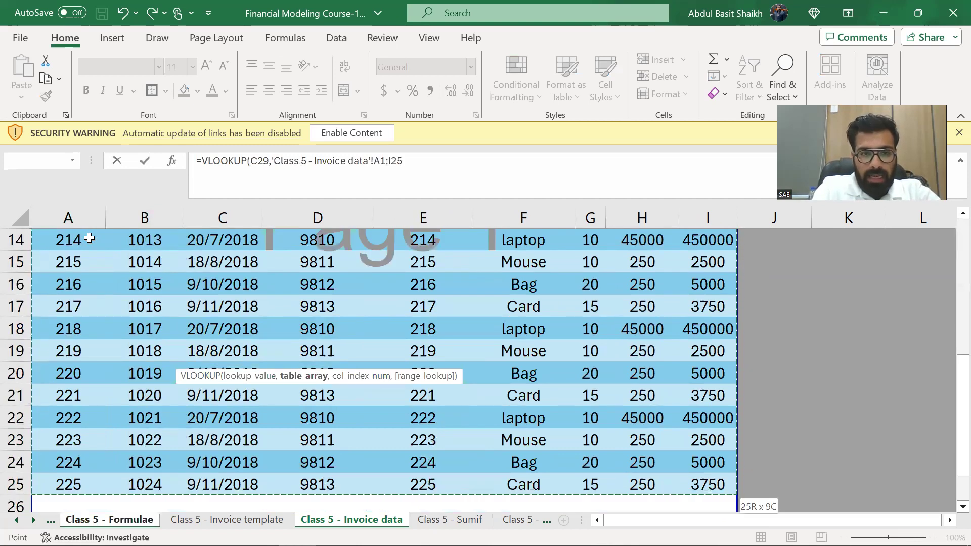
type(",2")
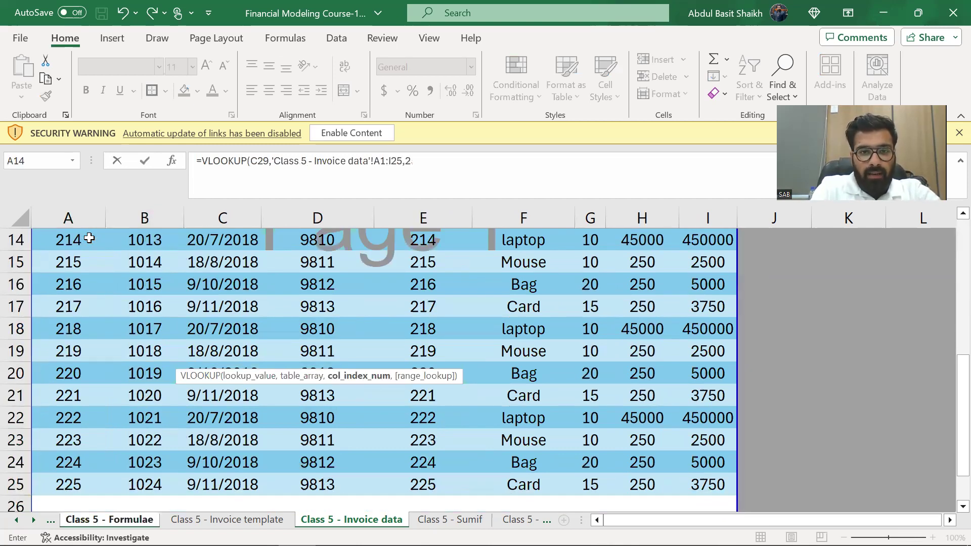
type(",")
type("false)")
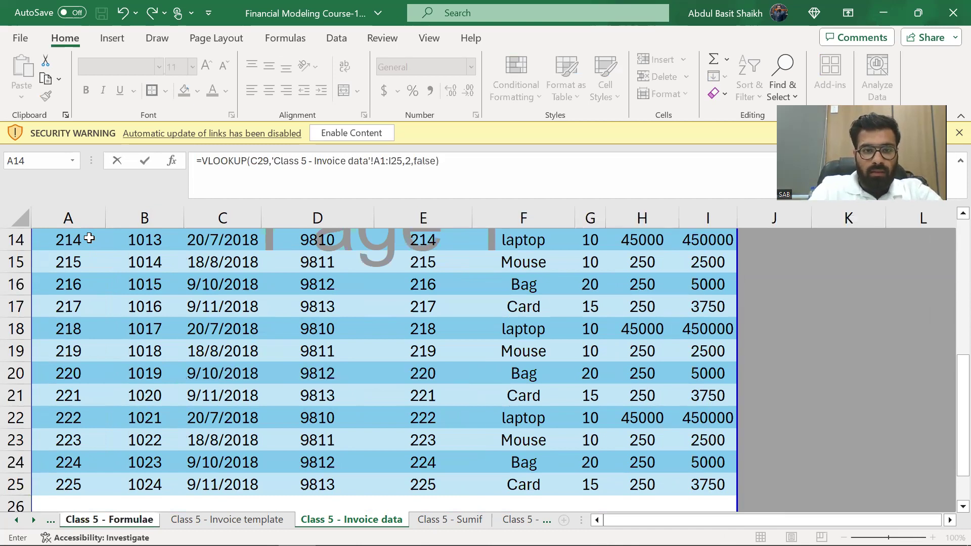
key("Return")
key("F2")
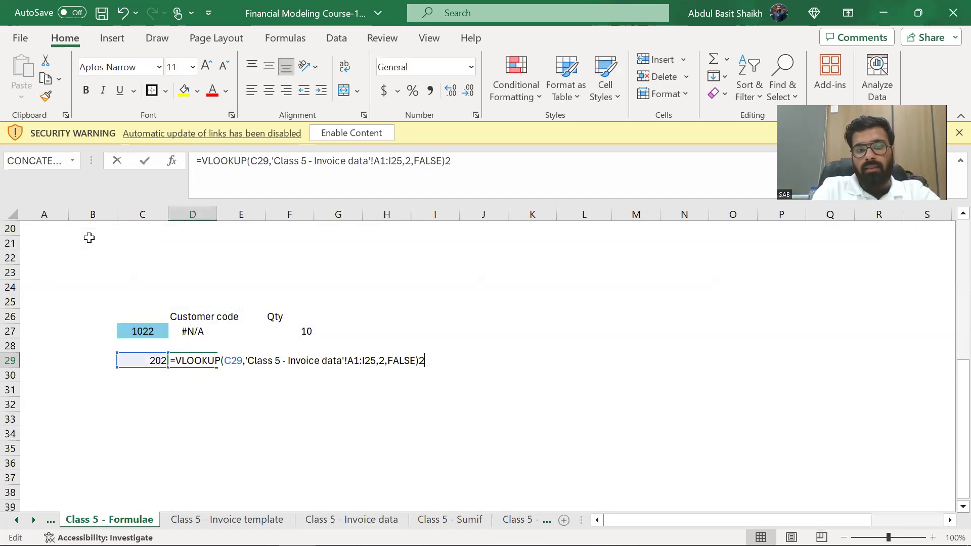
key("Tab")
Start a VLOOKUP in E29 with D29 as the lookup value.
type("=")
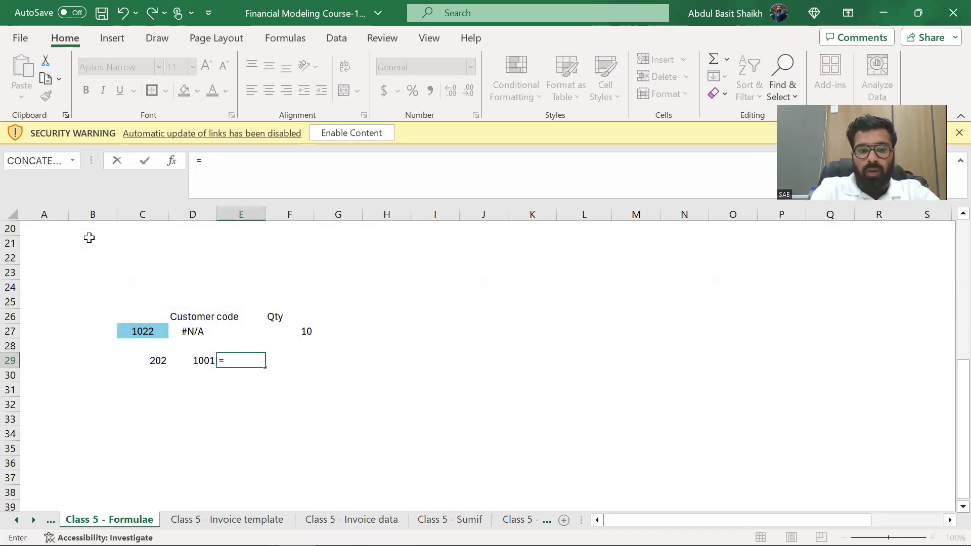
type("vlook")
key("Tab")
key("Left")
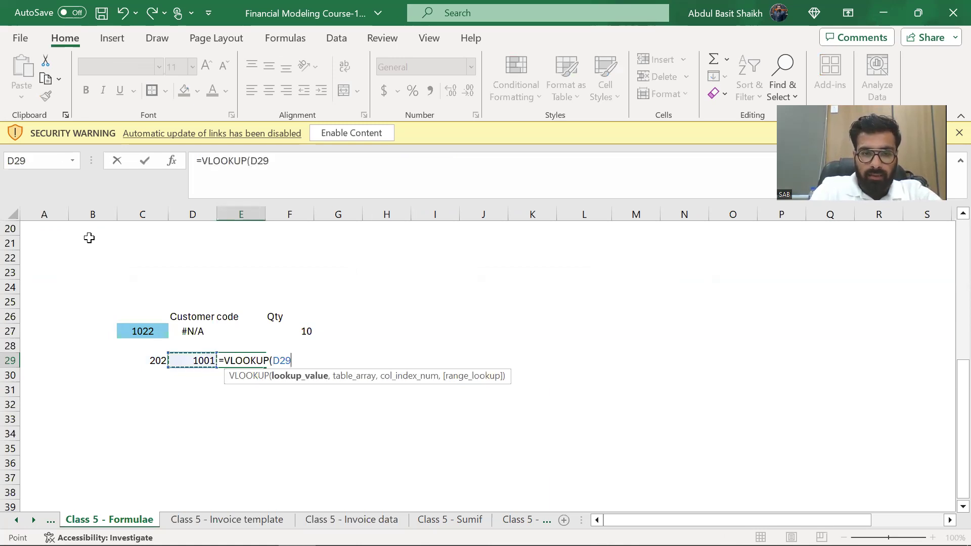
type(",")
Finish the E29 VLOOKUP with table range B1:I25 of the Invoice data sheet, column index 3 and FALSE for exact match.
key("ctrl+Page_Down")
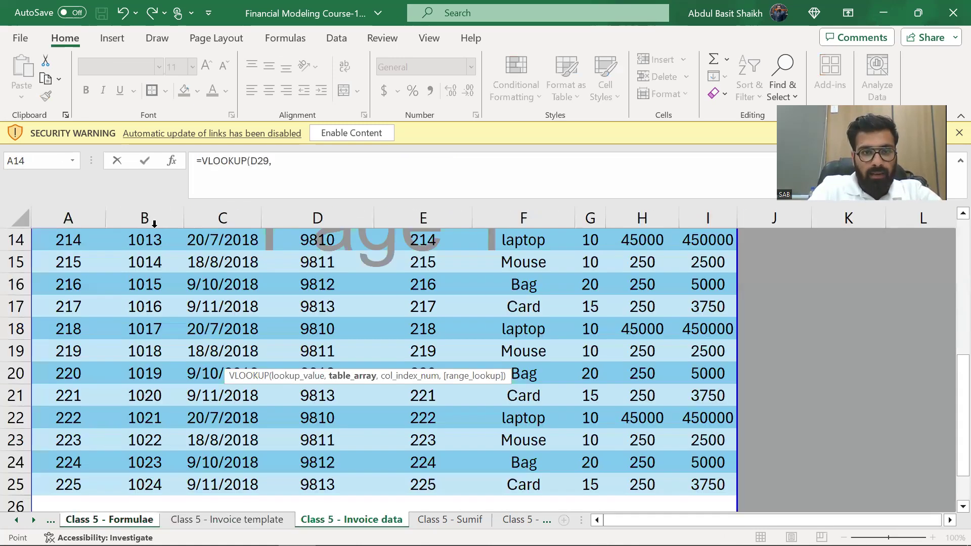
left_click(145, 228)
key("Up")
key("Up")
key("Up")
key("Up")
key("Up")
key("Up")
key("Up")
key("Up")
key("Up")
key("Up")
key("Up")
key("Up")
key("Up")
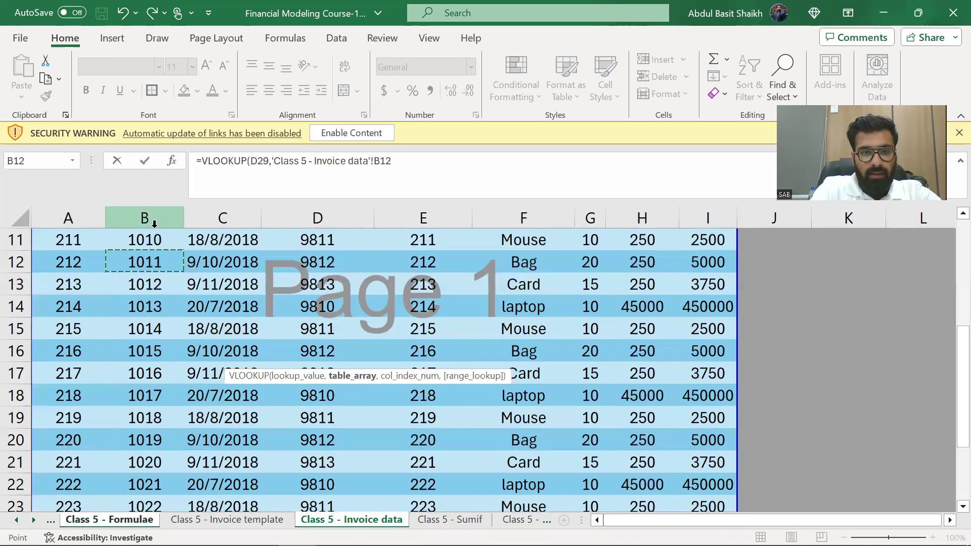
key("shift+Right")
key("shift+Right")
key("shift+Right")
key("shift+Right")
key("shift+Right")
key("shift+Right")
key("shift+Right")
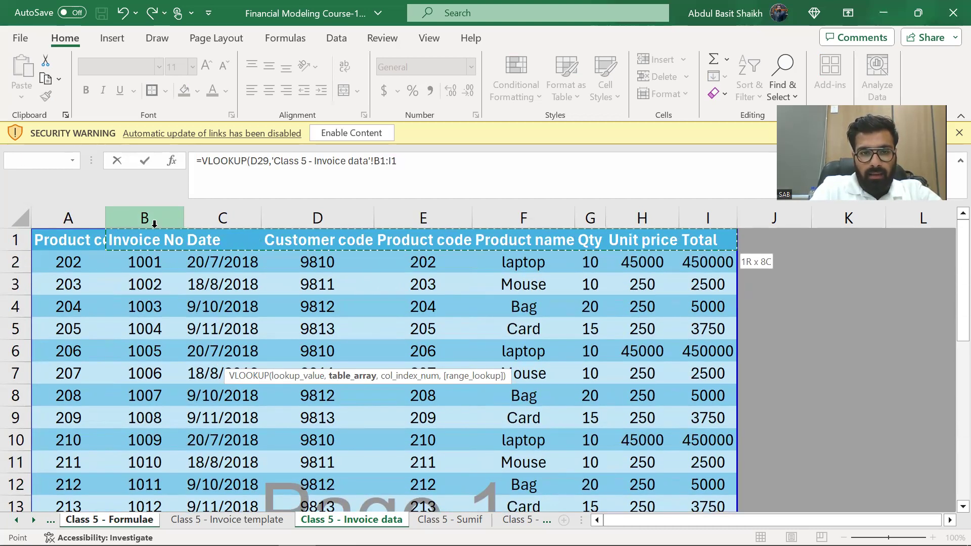
key("shift+Down")
key("shift+Down")
key("shift+Down")
key("shift+Down")
key("shift+Down")
key("shift+Down")
key("shift+Down")
key("shift+Down")
key("shift+Down")
key("shift+Down")
key("shift+Down")
key("shift+Down")
key("shift+Down")
key("shift+Down")
key("shift+Down")
key("shift+Down")
key("shift+Down")
key("shift+Down")
key("shift+Down")
key("shift+Down")
type(",3,false)")
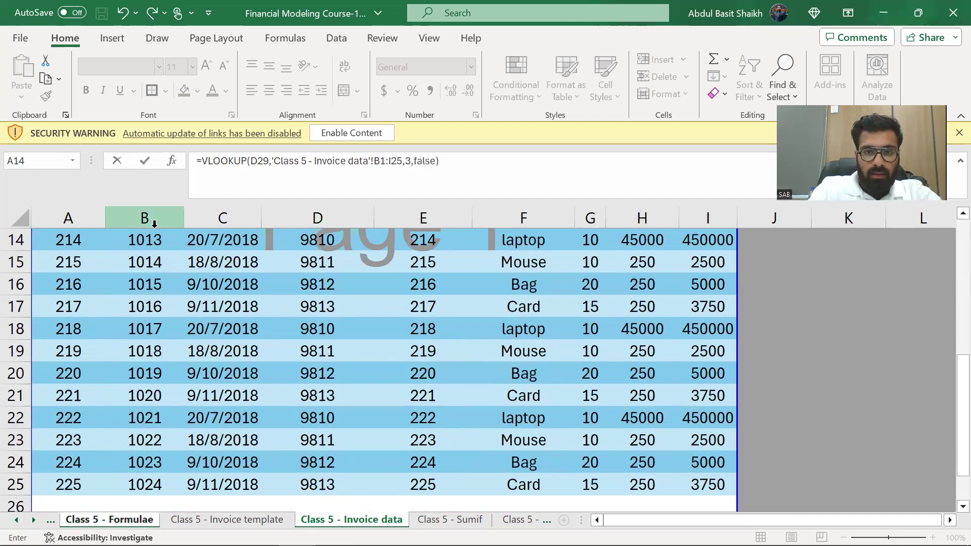
key("Return")
Review the D29 lookup formula and compare the original Product code column E with its copy in column A of the Invoice data sheet.
key("Up")
key("Down")
key("Left")
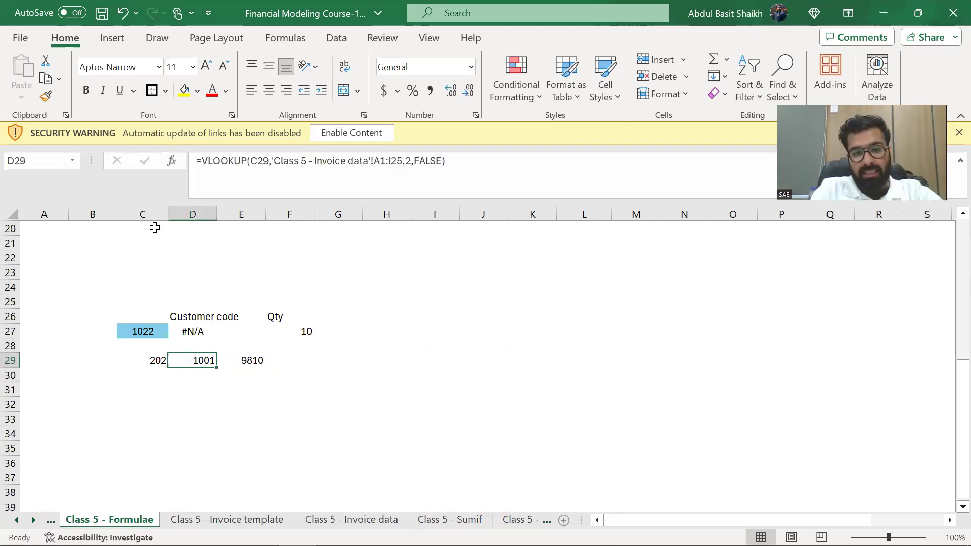
key("ctrl+Page_Down")
key("ctrl+Page_Down")
key("Right")
key("Right")
key("Right")
key("Right")
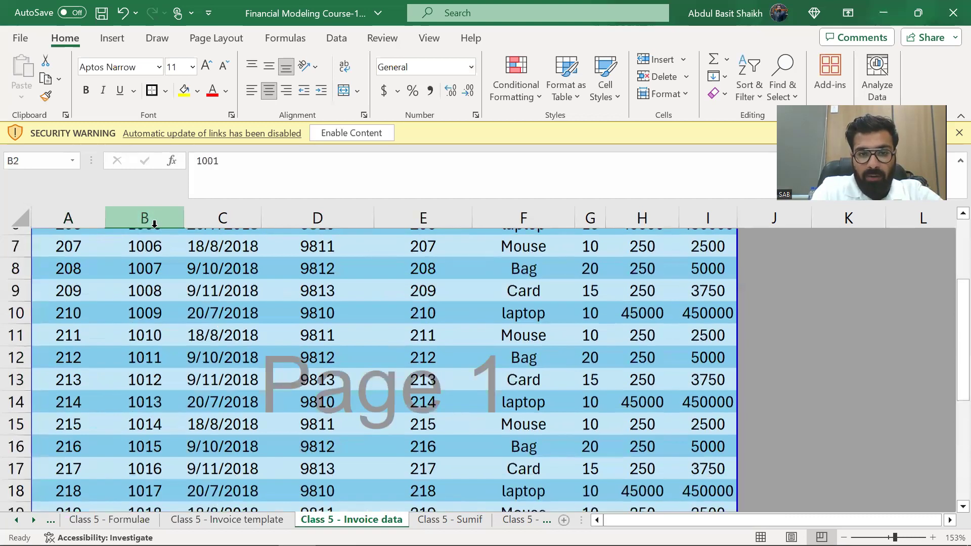
key("ctrl+space")
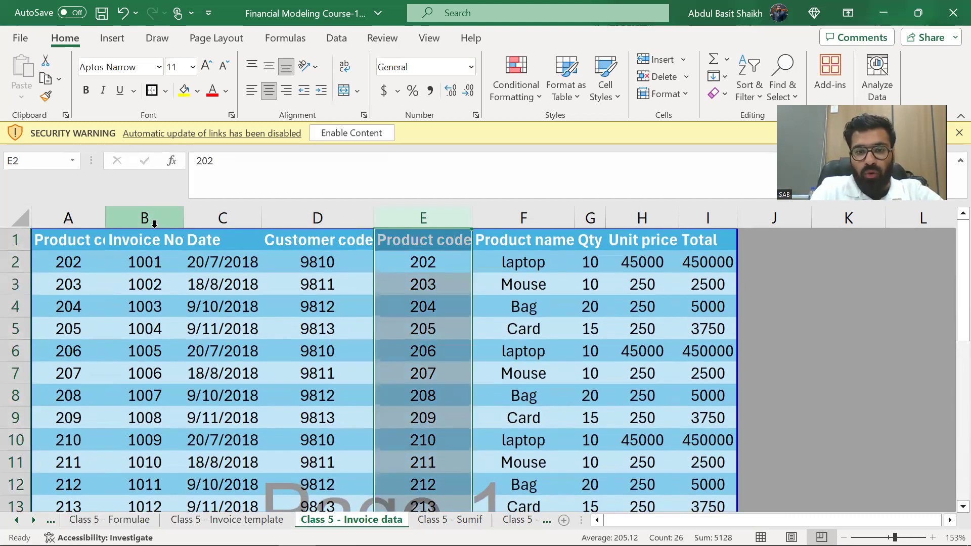
key("Left")
key("Left")
key("Left")
key("Left")
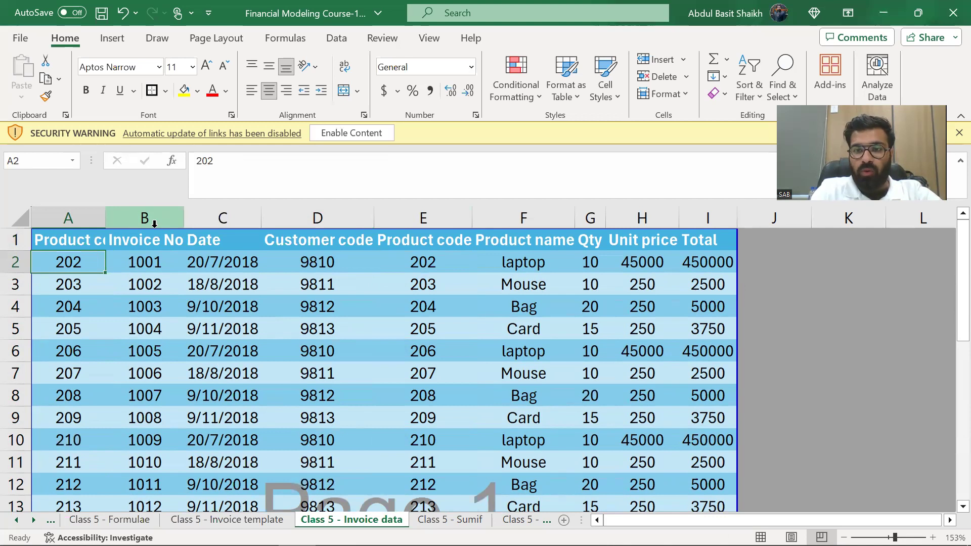
Undo the latest D29 and E29 VLOOKUPs and the added first Product code column, and recheck D29 on the Formulae sheet.
key("ctrl+Page_Up")
key("ctrl+Page_Up")
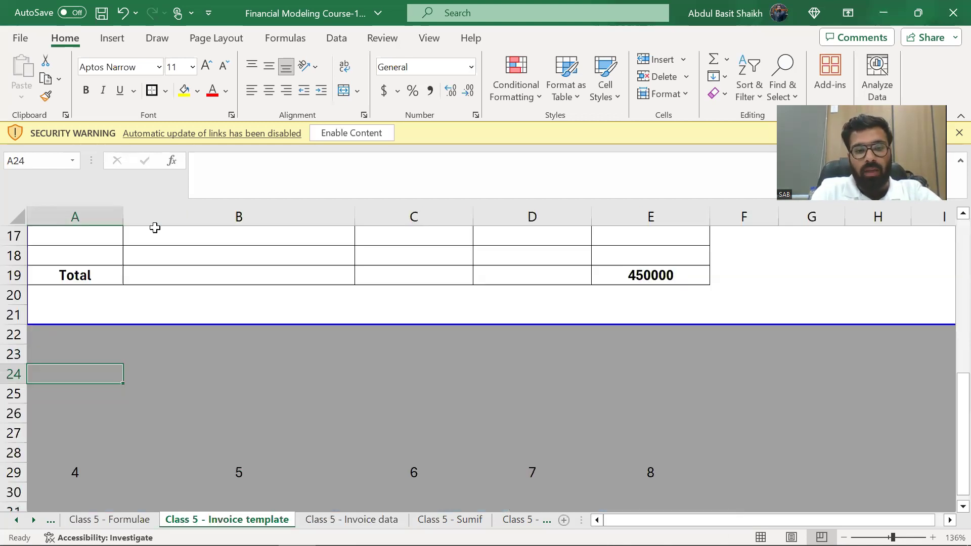
key("Right")
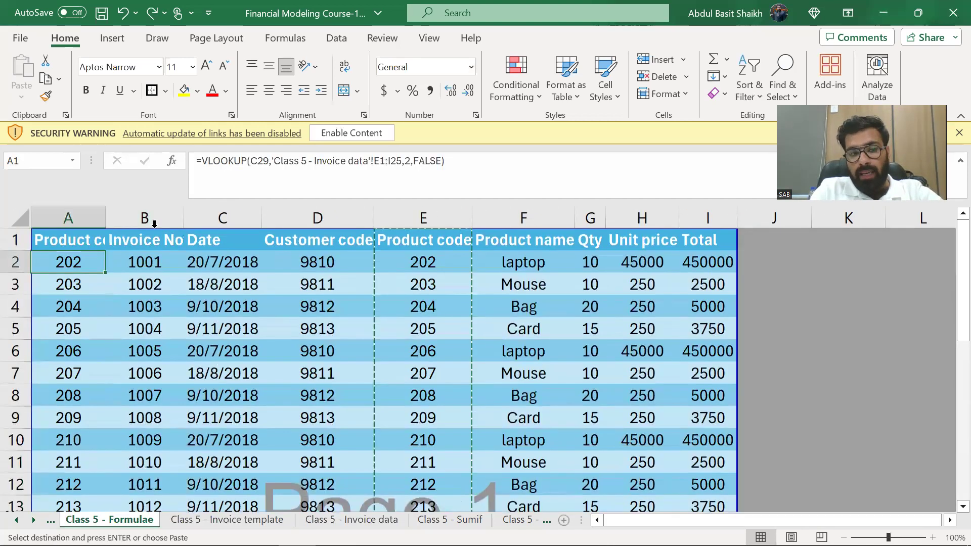
key("ctrl+z")
key("ctrl+z")
key("ctrl+z")
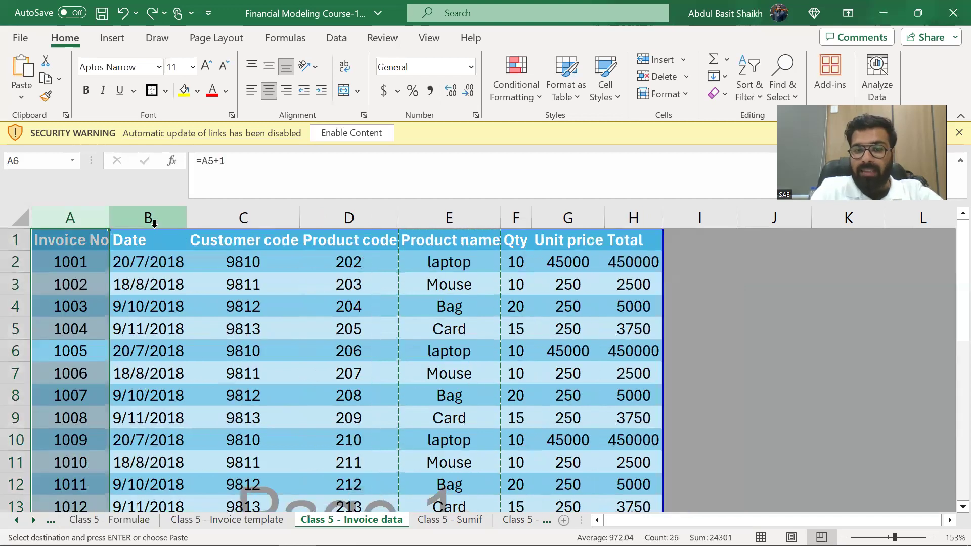
key("ctrl+z")
key("ctrl+Page_Up")
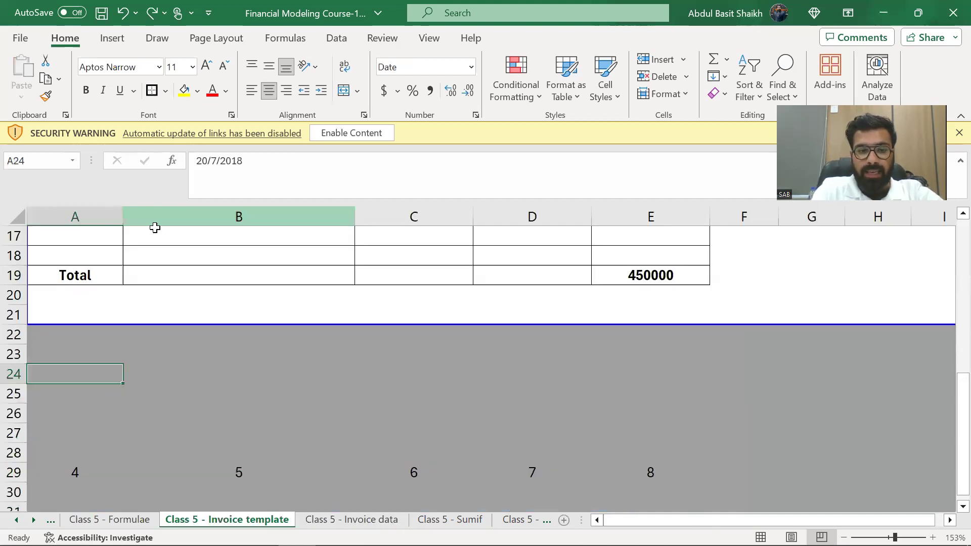
key("ctrl+Page_Up")
key("F2")
key("Escape")
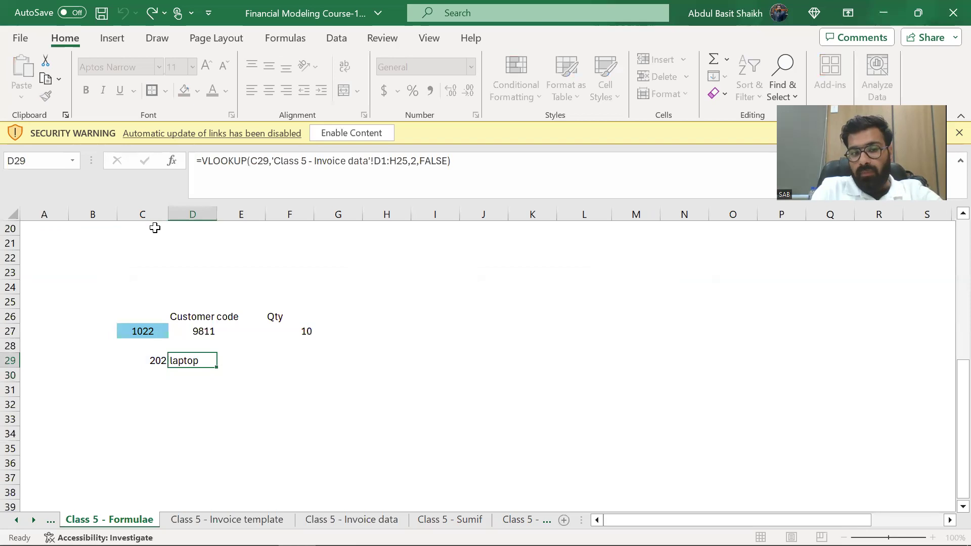
key("Down")
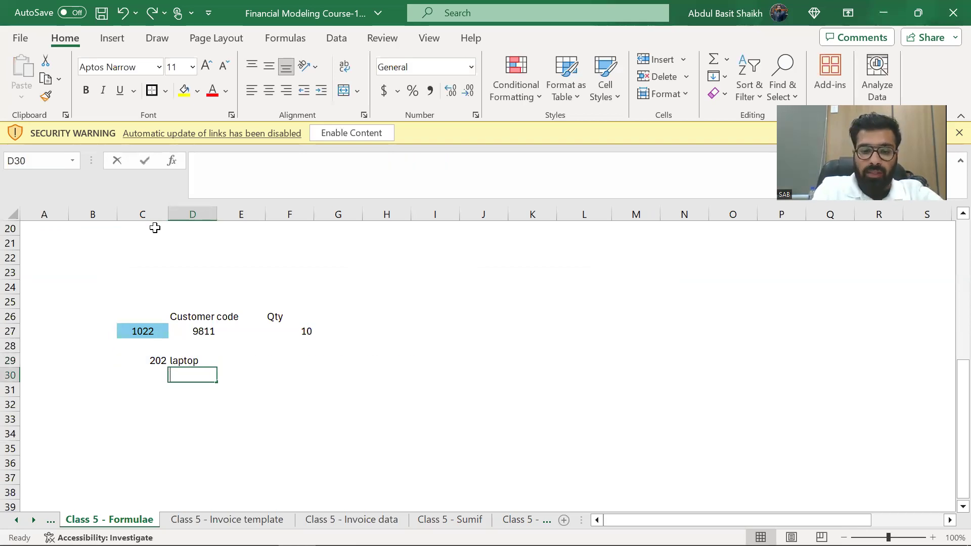
type("=xlook")
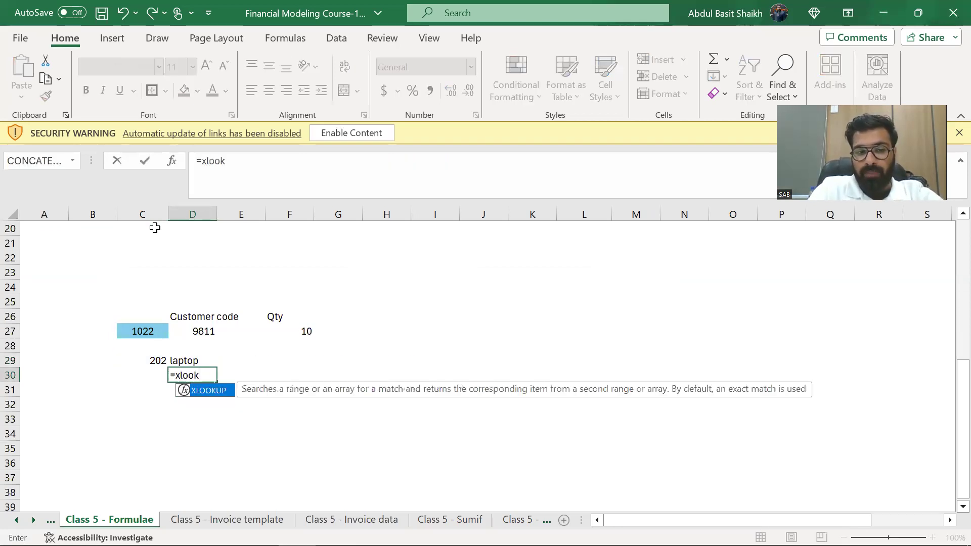
key("Return")
Replace the D29 formula with a new XLOOKUP that uses C29 as the lookup value.
key("Up")
key("Up")
type("=")
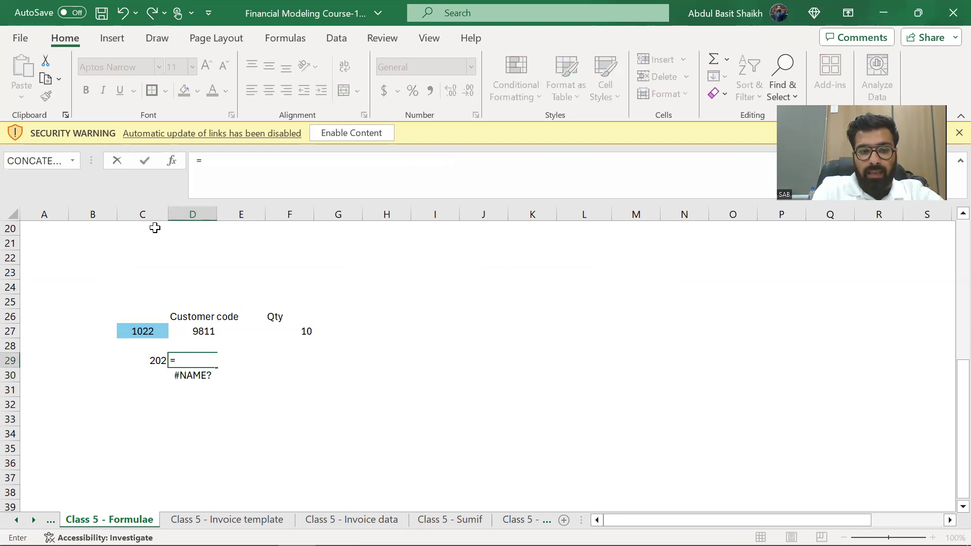
type("xlook")
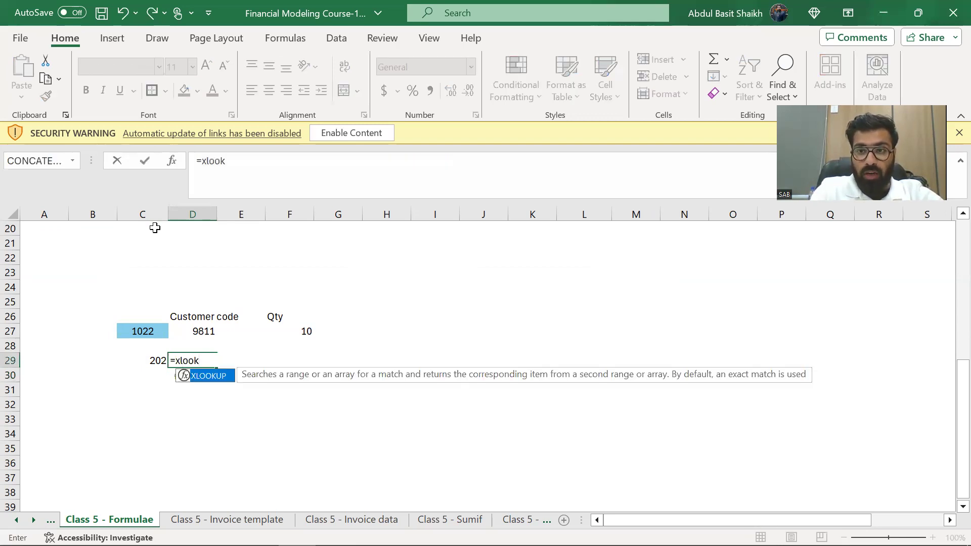
key("Tab")
key("Left")
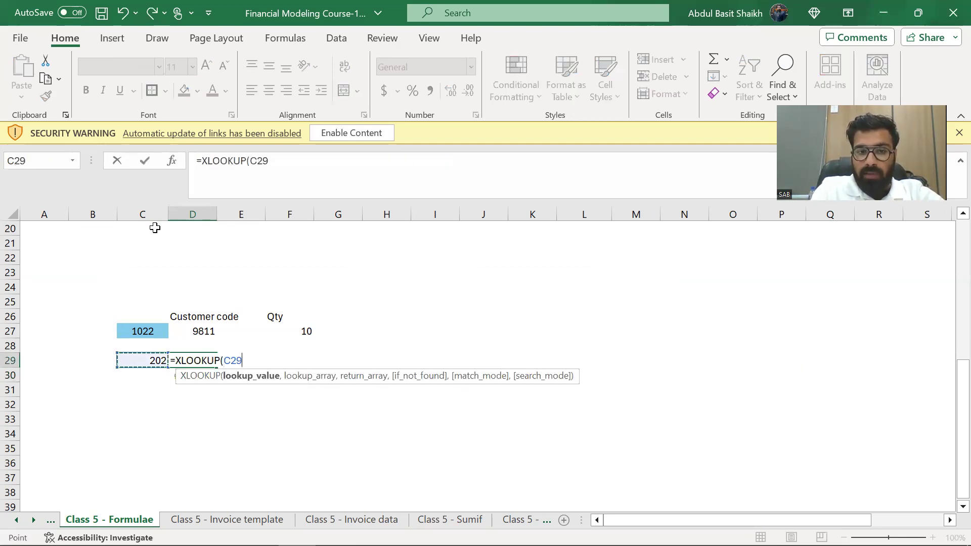
type(",")
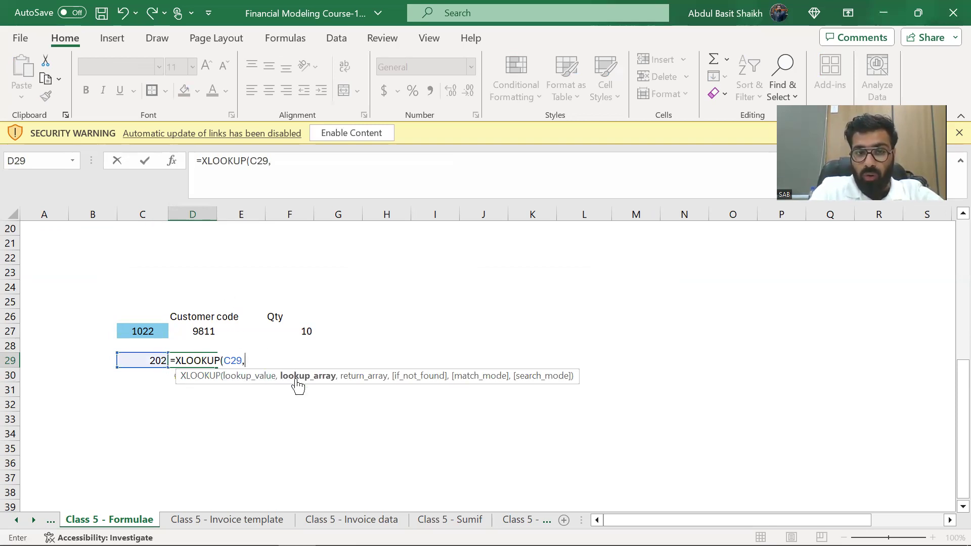
Finish the D29 XLOOKUP with the Invoice data sheet's Product code column D:D as lookup array and Invoice No column A:A as return array.
key("ctrl+Page_Down")
key("ctrl+Page_Down")
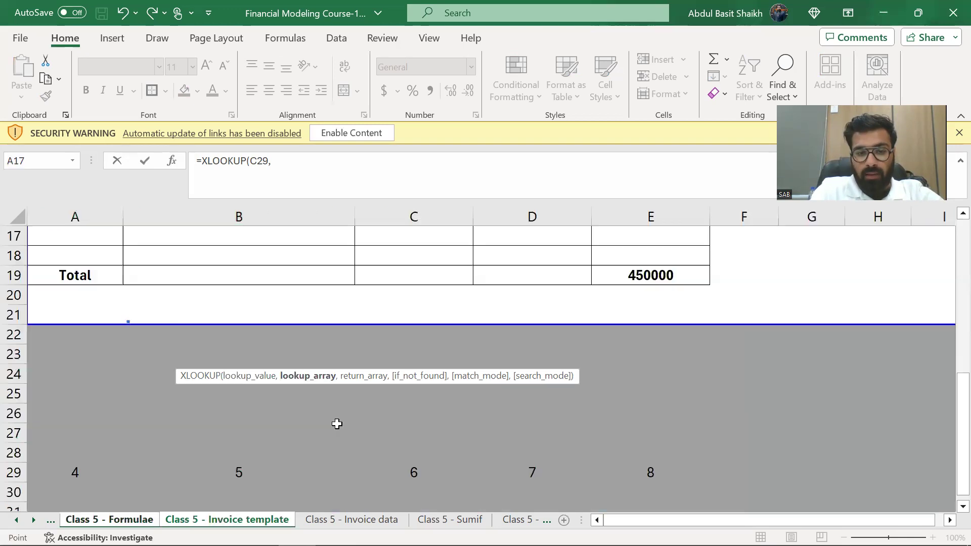
left_click(358, 334)
key("ctrl+space")
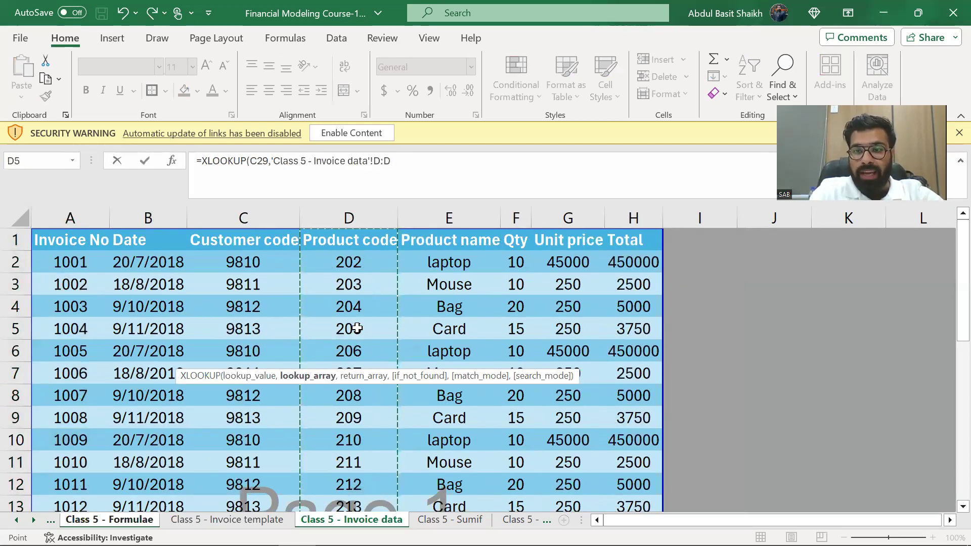
type(",")
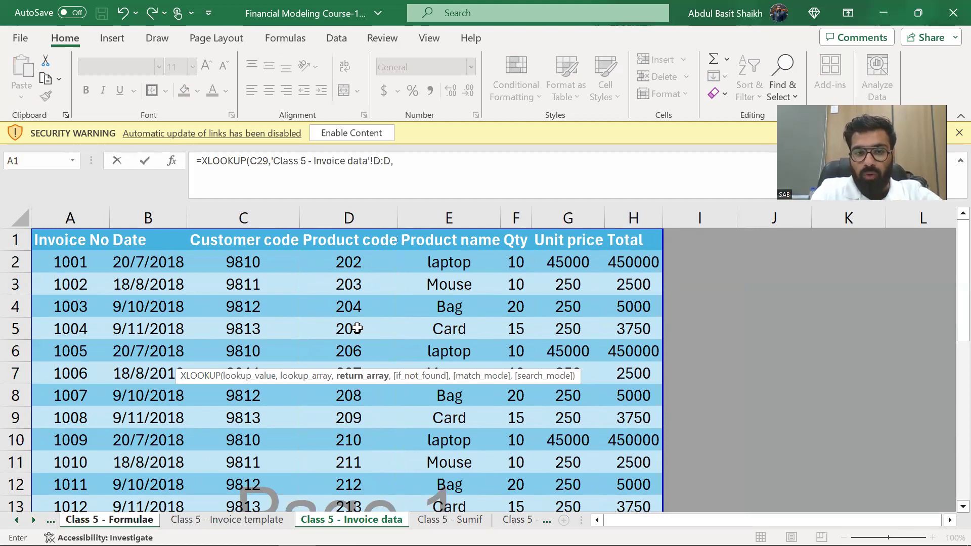
left_click(49, 326)
key("ctrl+space")
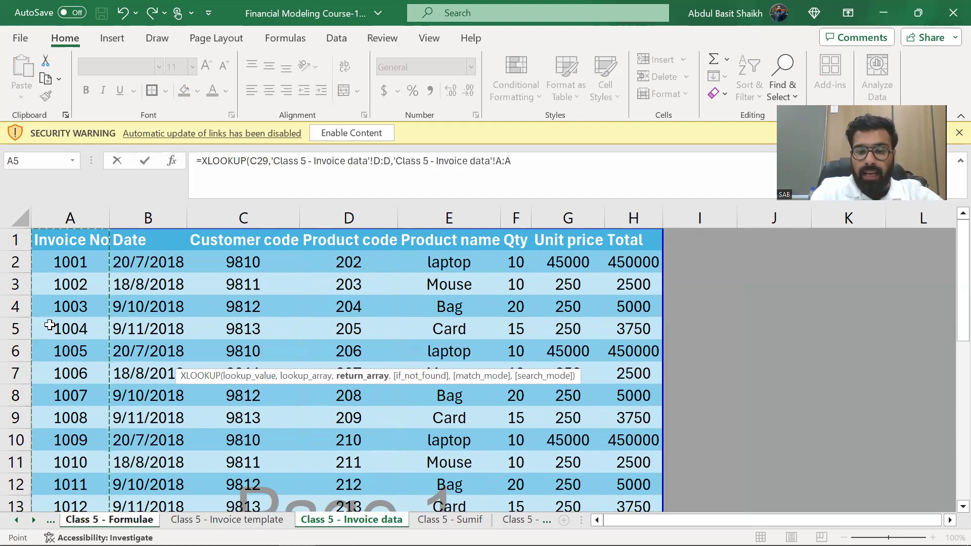
key("Return")
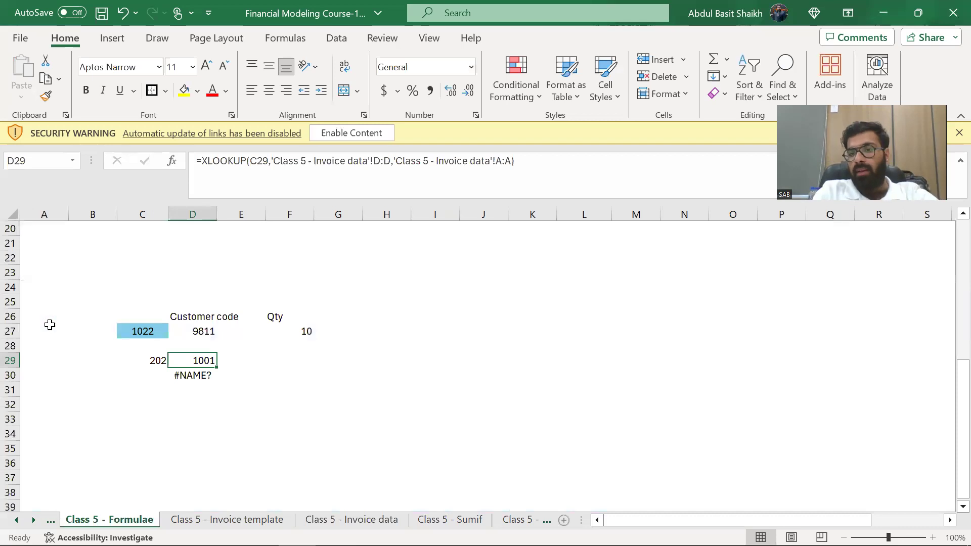
Start an XLOOKUP in D30 with C29 as the lookup value.
key("Down")
type("=")
key("BackSpace")
type("=xlook")
key("Tab")
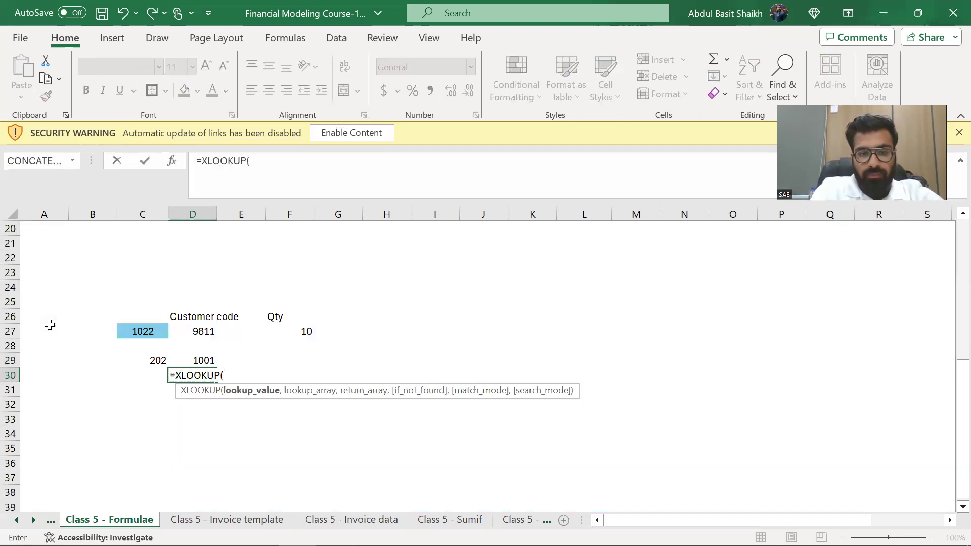
key("Up")
key("Left")
type(",")
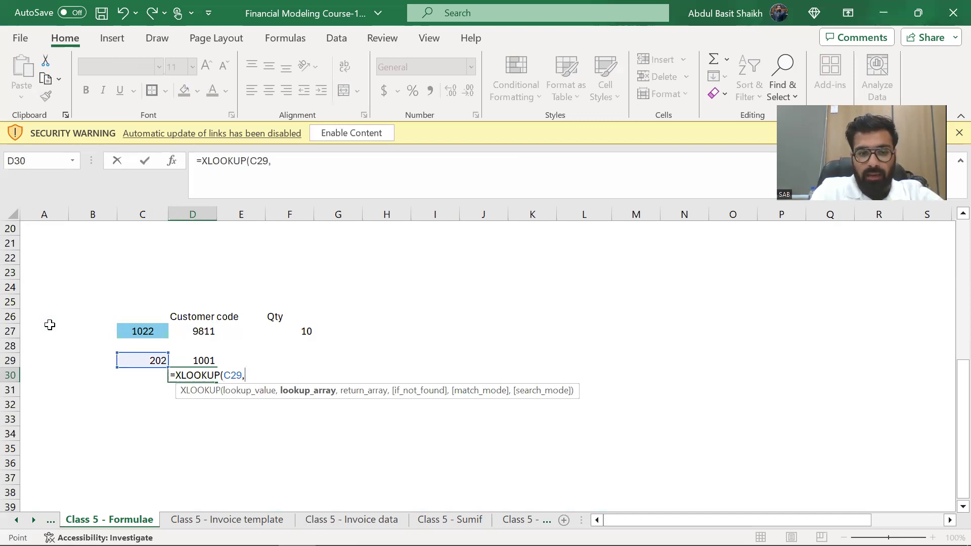
Finish the D30 XLOOKUP with the Invoice data sheet's Product code column D:D as lookup array and Customer code column C:C as return array.
key("ctrl+Page_Down")
key("ctrl+Page_Down")
left_click(338, 328)
key("ctrl+space")
type(",")
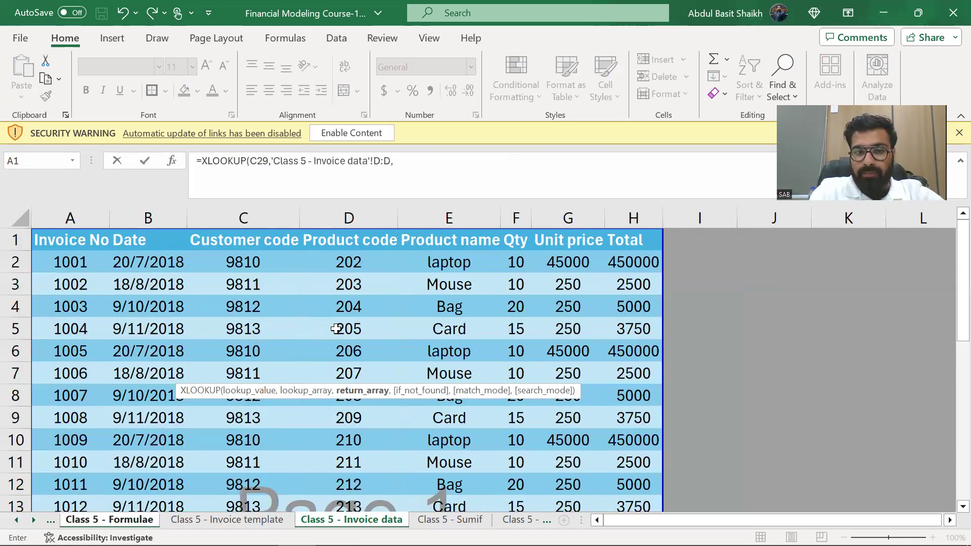
left_click(278, 318)
key("ctrl+space")
key("ctrl+Page_Up")
key("ctrl+Page_Up")
key("Return")
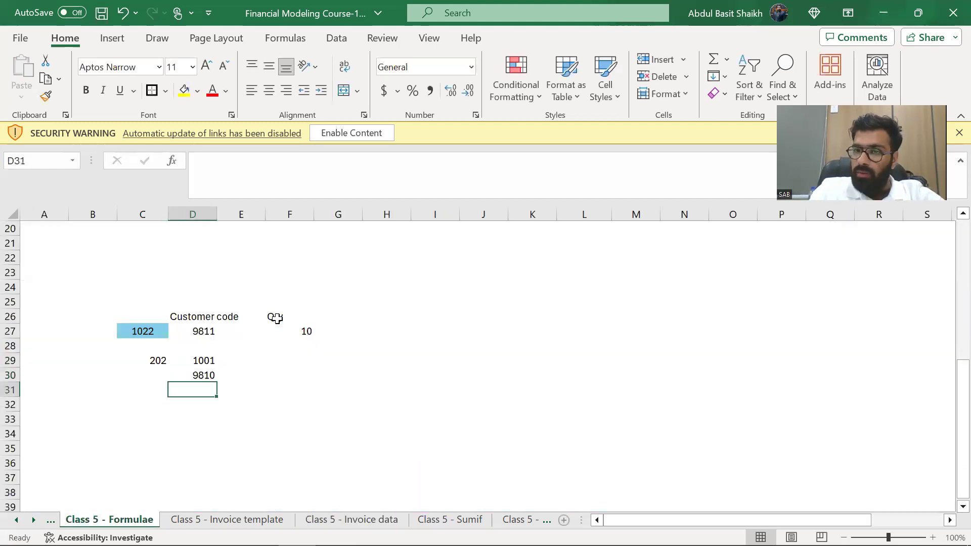
Test both XLOOKUPs by entering product code 204 and then 202 in C29.
key("Up")
key("F2")
key("Escape")
key("Up")
key("Left")
type("204")
key("BackSpace")
type("6")
key("Return")
key("Up")
type("20")
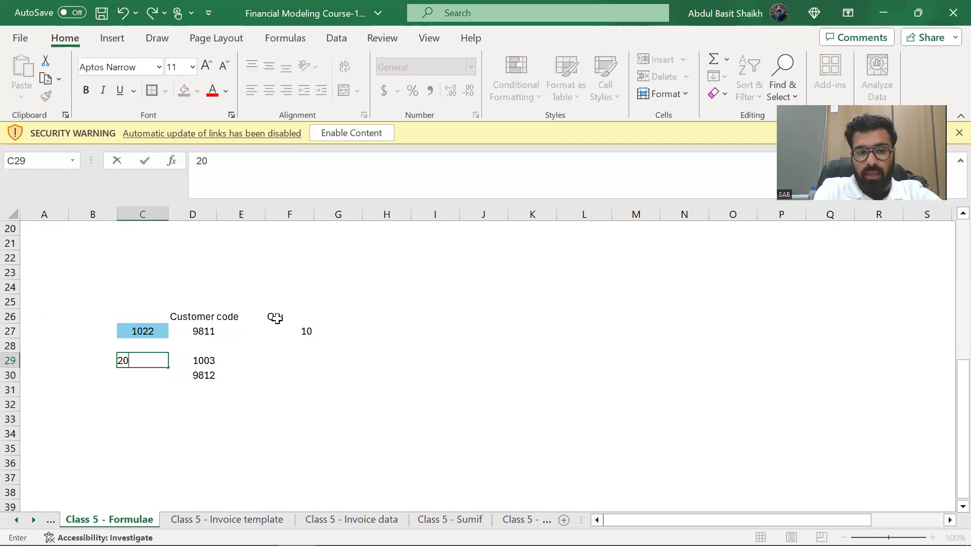
type("2")
key("Return")
Test both XLOOKUPs with codes missing from the data by entering 201 and then 2020 in C29.
key("Up")
type("201")
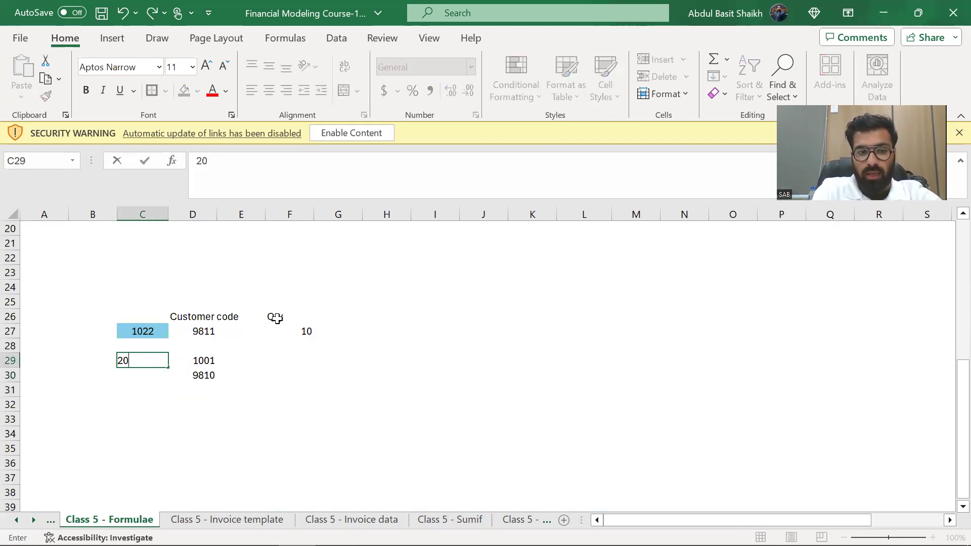
key("Return")
key("Up")
type("=")
key("Escape")
type("2020")
key("Return")
Set the product code in C29 to 209 and check the XLOOKUP formula in D29.
key("Up")
type("209")
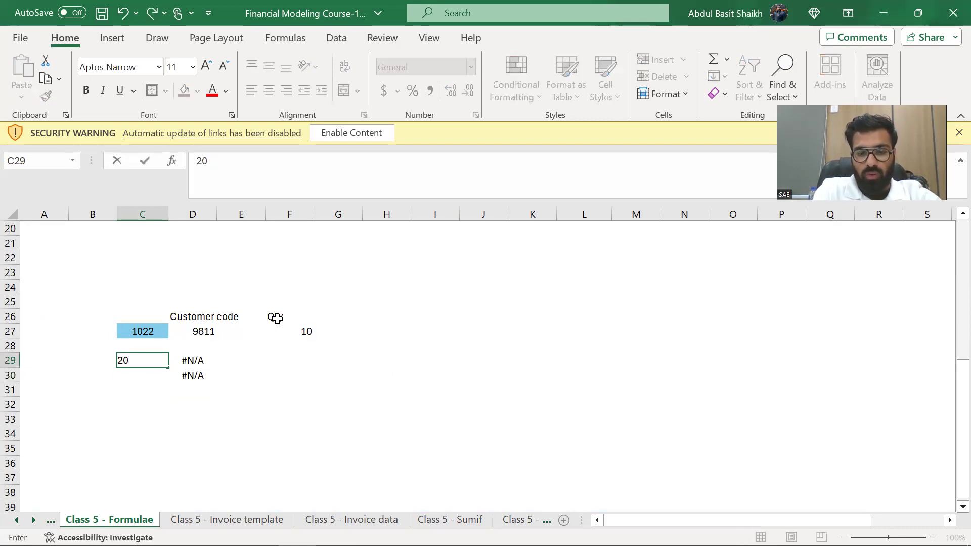
key("Return")
key("Right")
key("Up")
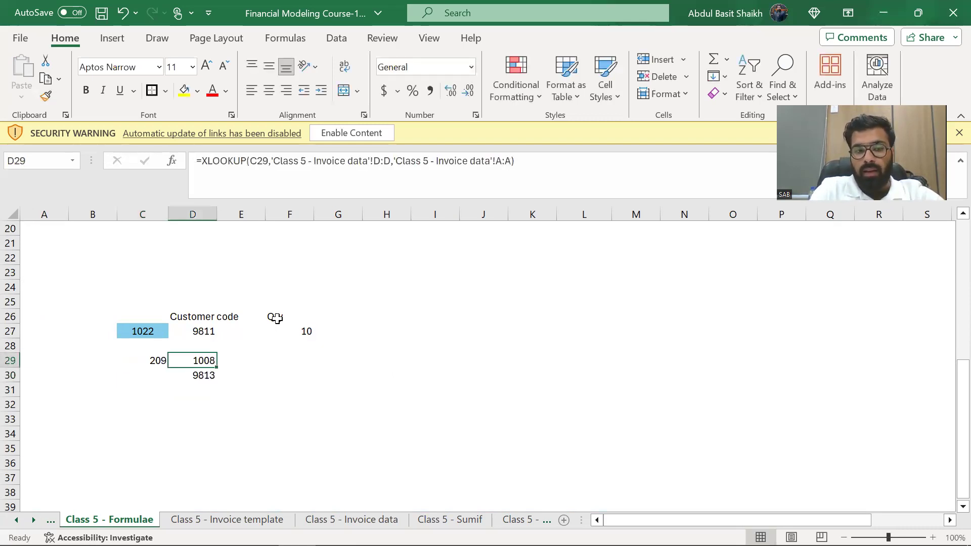
key("ctrl+Page_Down")
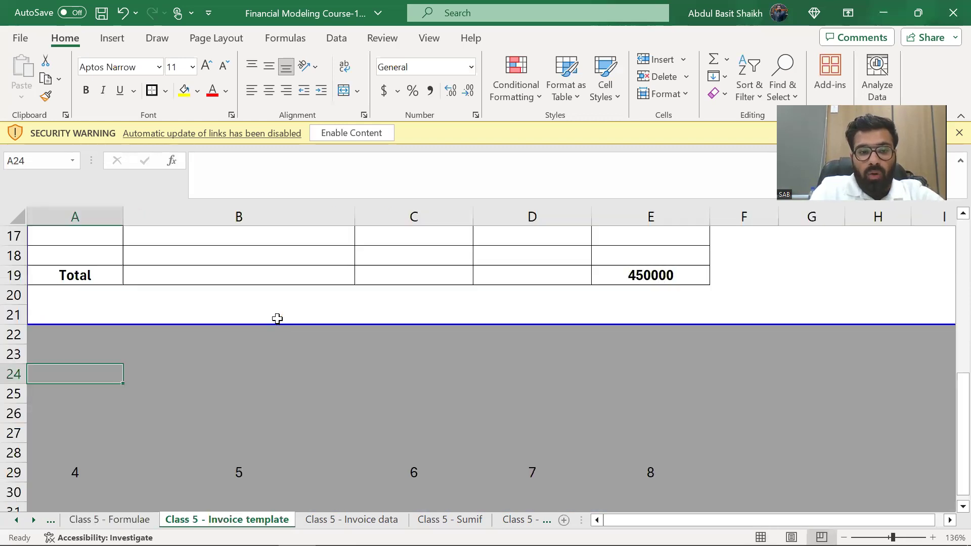
key("ctrl+Page_Up")
key("ctrl+Page_Up")
key("ctrl+Page_Down")
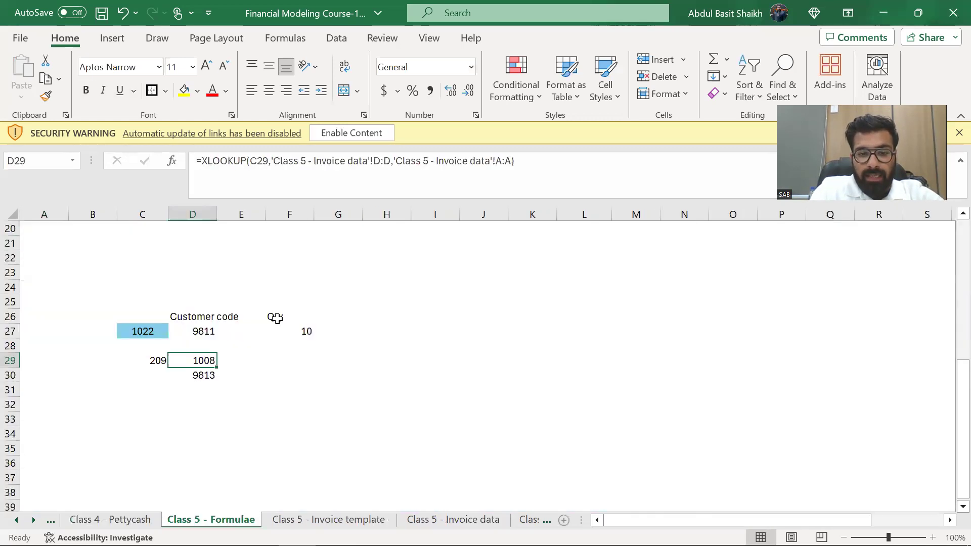
key("ctrl+Page_Down")
key("ctrl+Page_Up")
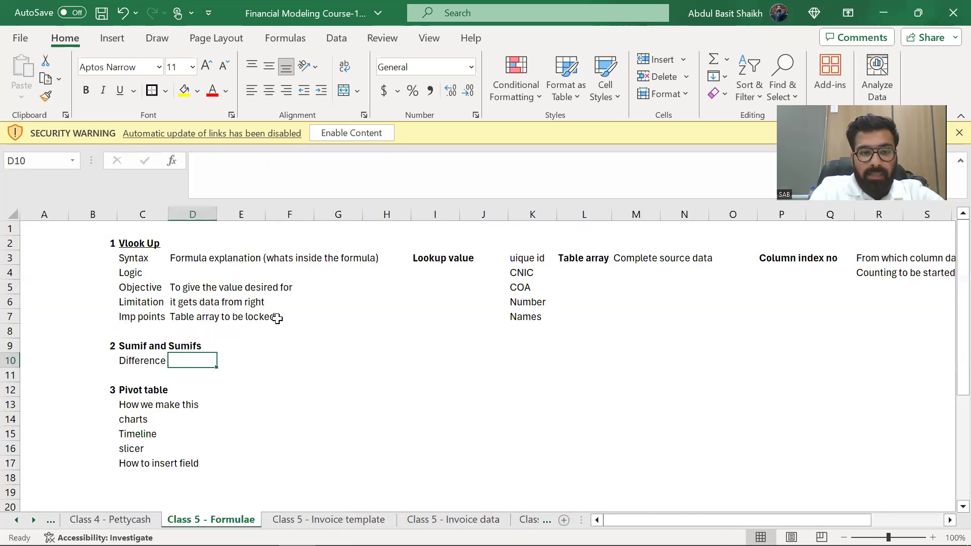
Extend the heading in C2 of the Formulae sheet to read "Vlook Up & X Lookup".
key("Up")
key("Up")
key("Up")
key("Up")
key("Up")
key("Up")
key("Up")
key("Up")
key("F2")
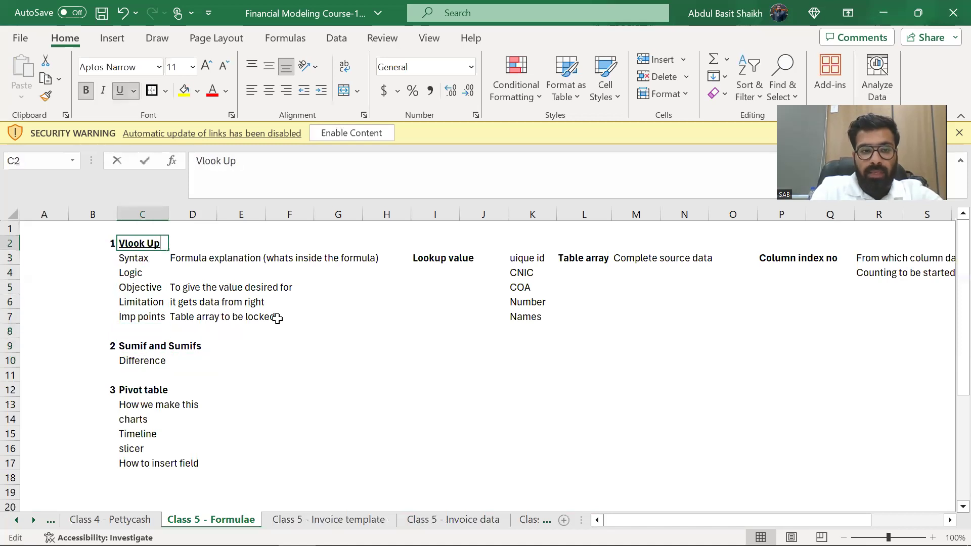
type("&")
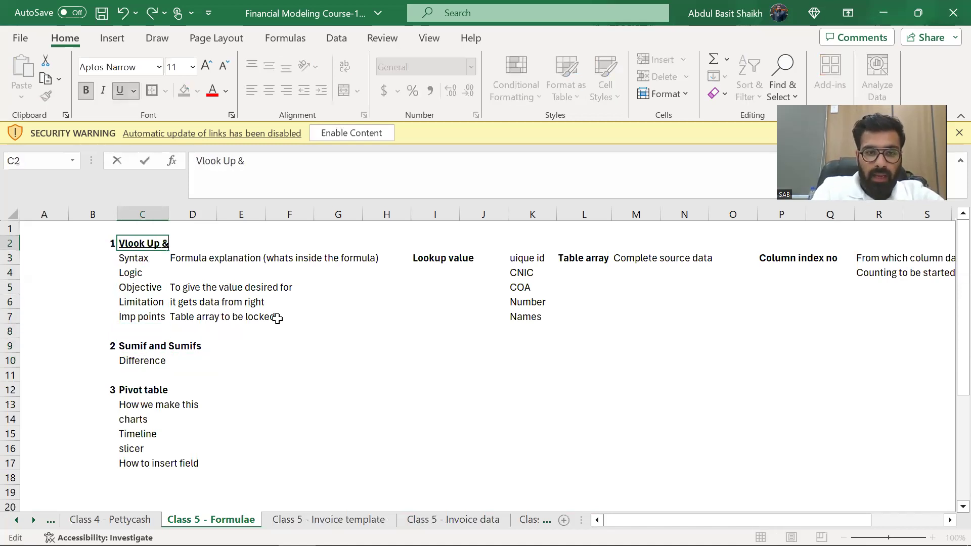
type(" X Lookup")
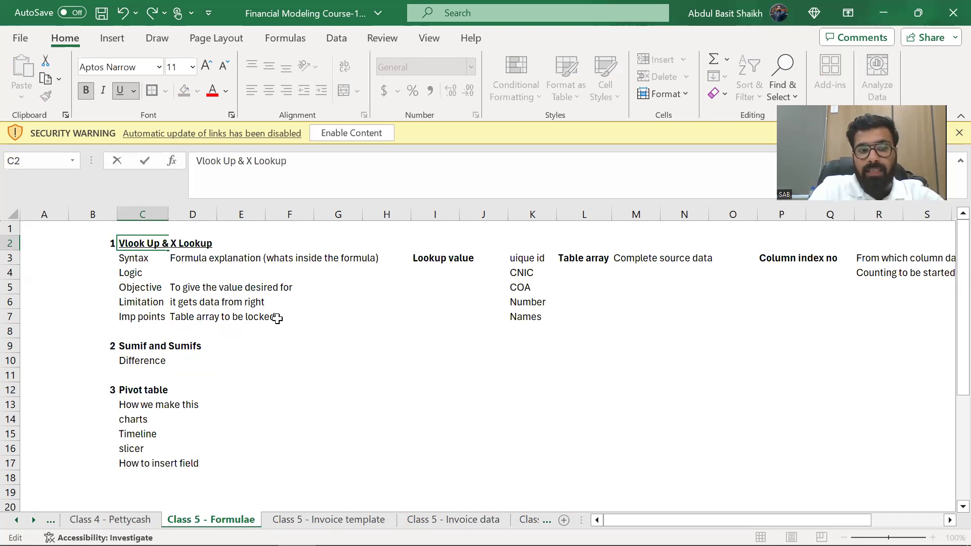
key("ctrl+Return")
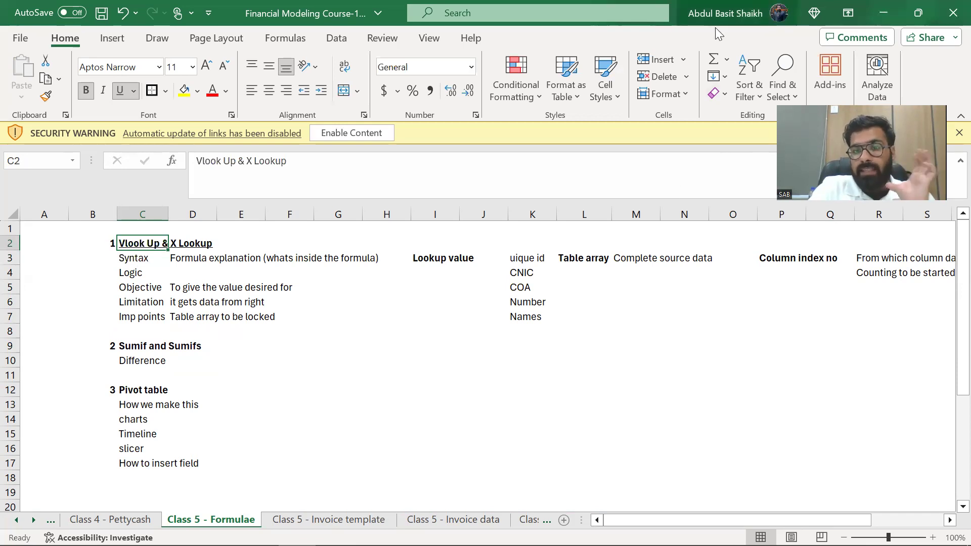
Check the Office product and version information on the account page, then return to the workbook.
left_click(21, 38)
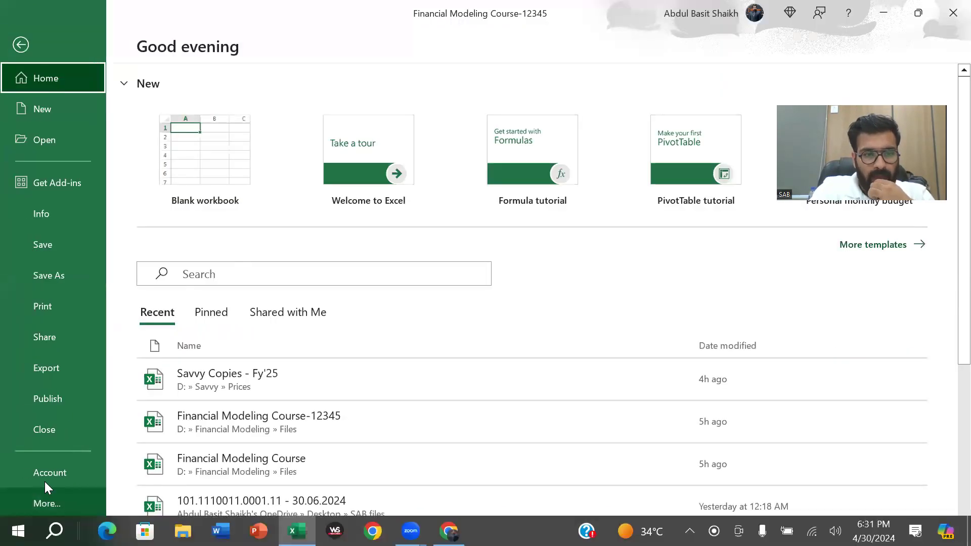
left_click(23, 475)
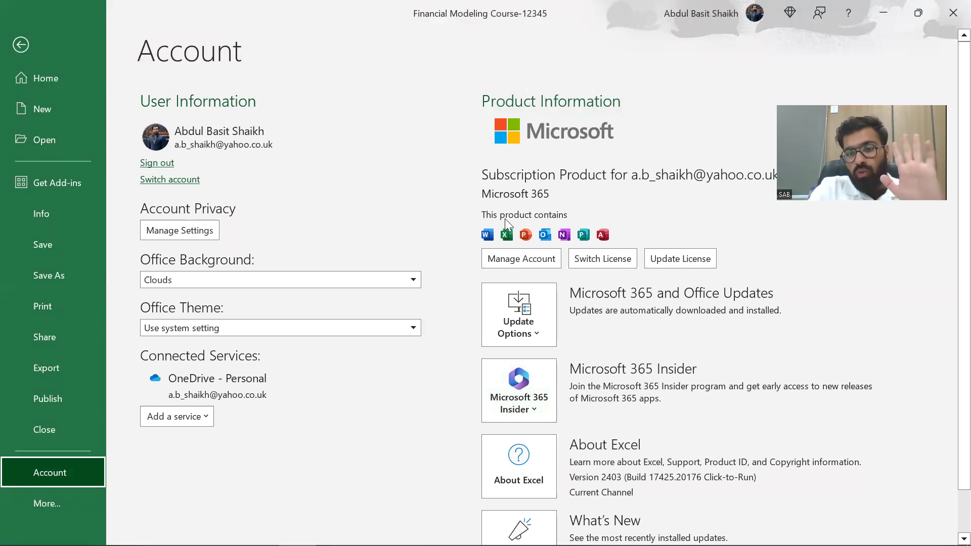
key("Escape")
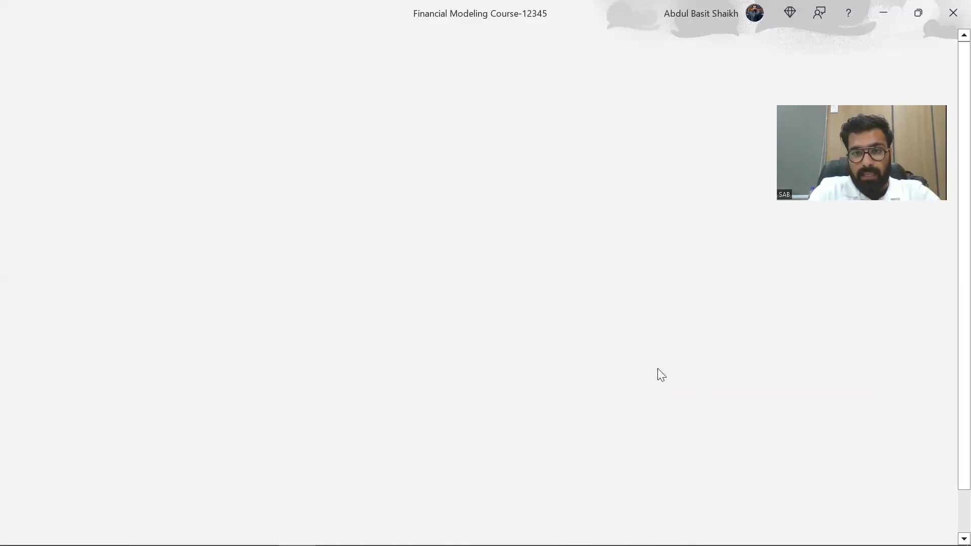
Remove the space inside "X Lookup" so the C2 heading reads "Vlook Up & XLookup".
left_click(177, 334)
key("Up")
key("Left")
key("Up")
key("Up")
key("Up")
key("Up")
key("Up")
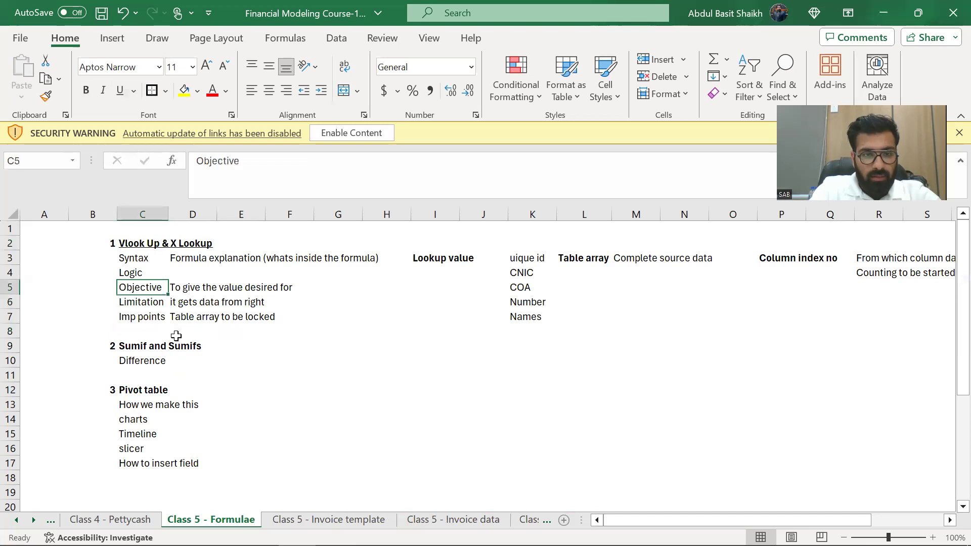
key("F2")
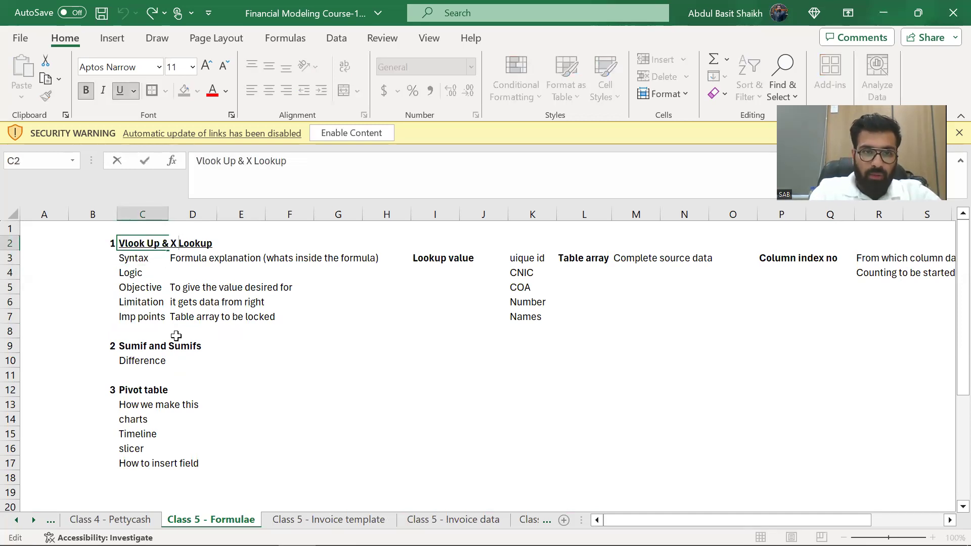
key("BackSpace")
key("Return")
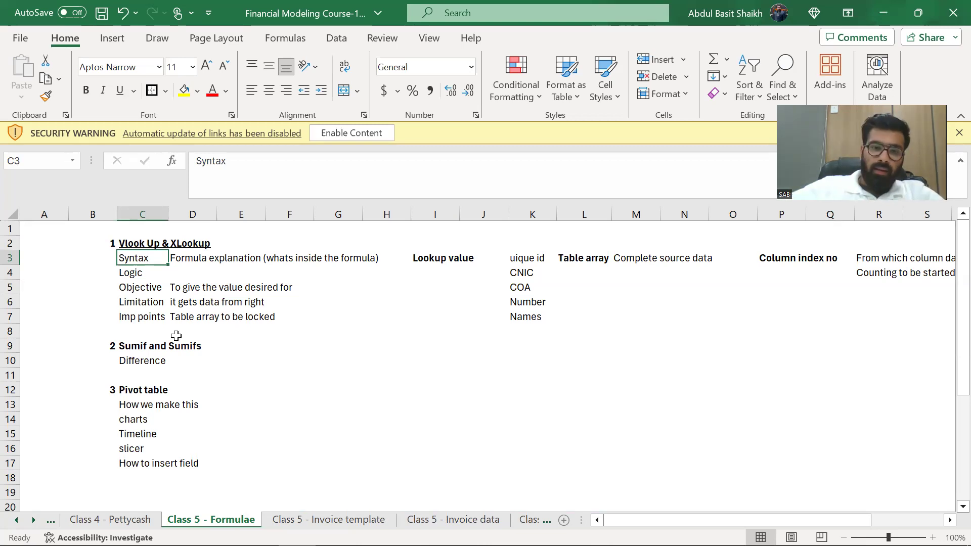
Start a VLOOKUP formula in I10 to view its argument syntax, then discard it.
key("Down")
key("Down")
key("Down")
key("Down")
key("Down")
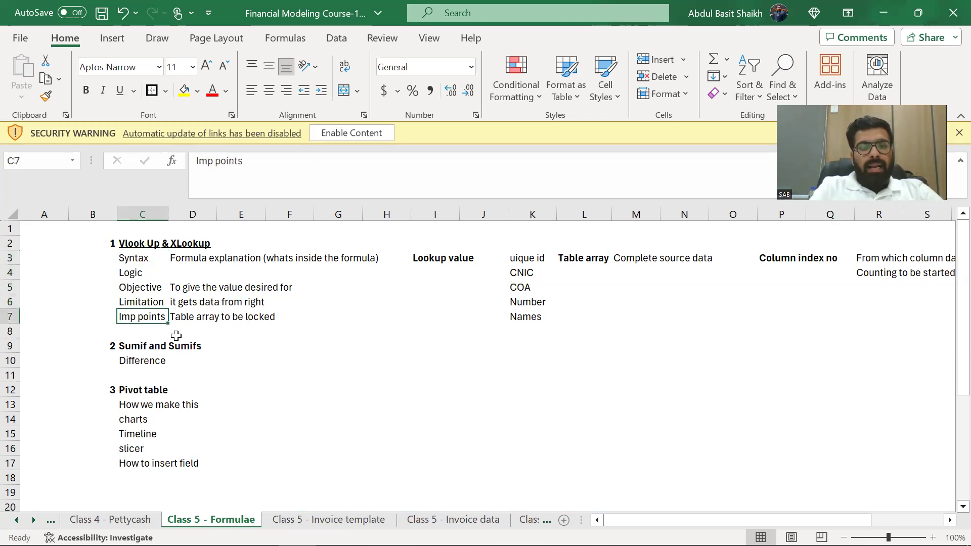
key("Up")
key("Up")
key("Up")
key("Up")
key("Right")
key("Right")
key("Right")
key("Right")
key("Right")
key("Right")
key("Down")
key("Down")
key("Down")
key("Down")
key("Down")
key("Down")
type("=vlook")
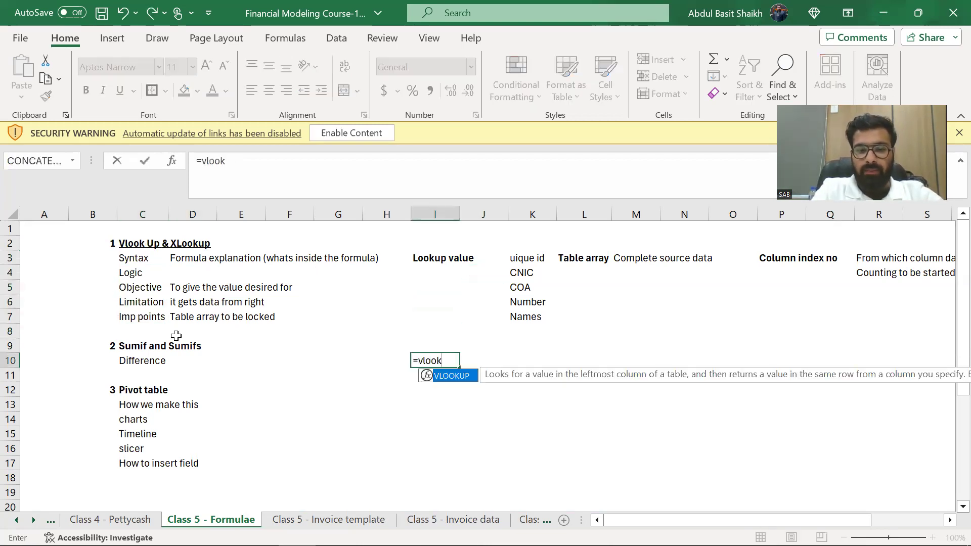
key("Tab")
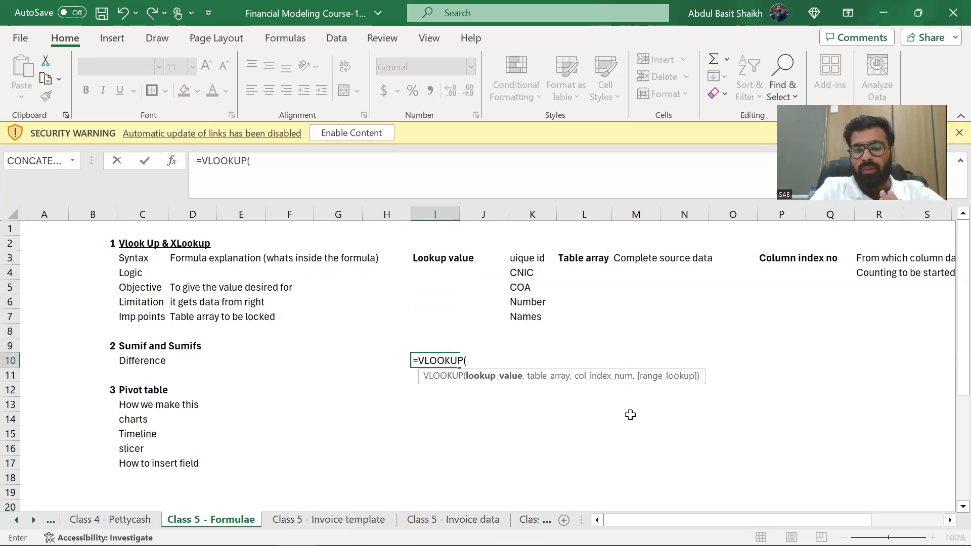
key("Escape")
Start a CONCATENATE formula in I10 to view its argument syntax, then discard it.
type("=go")
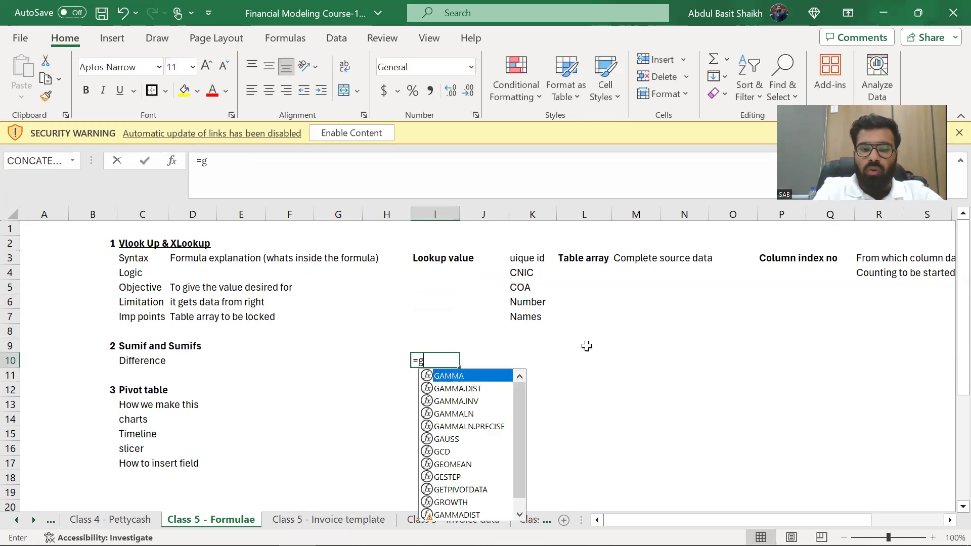
key("Escape")
type("=")
key("Escape")
type("=conca")
key("Down")
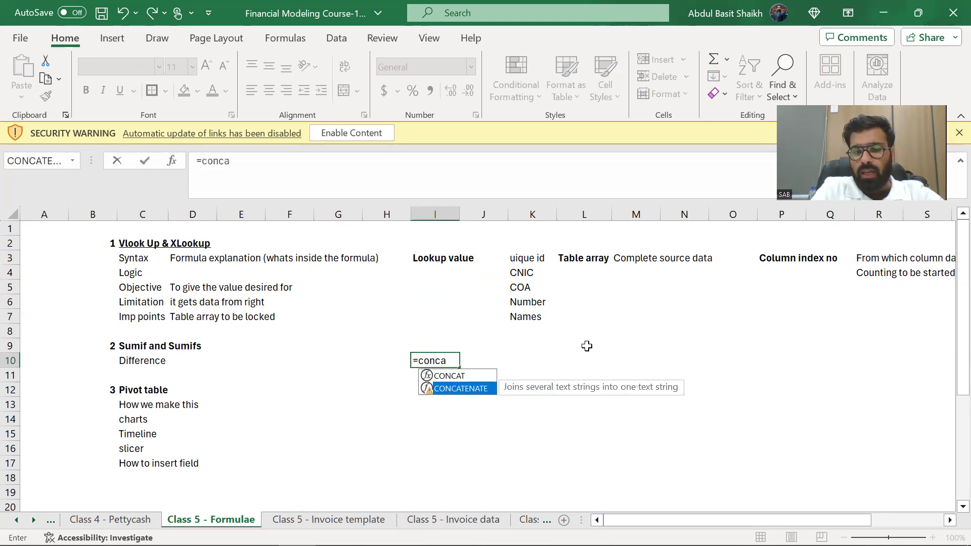
key("Up")
type("tenate")
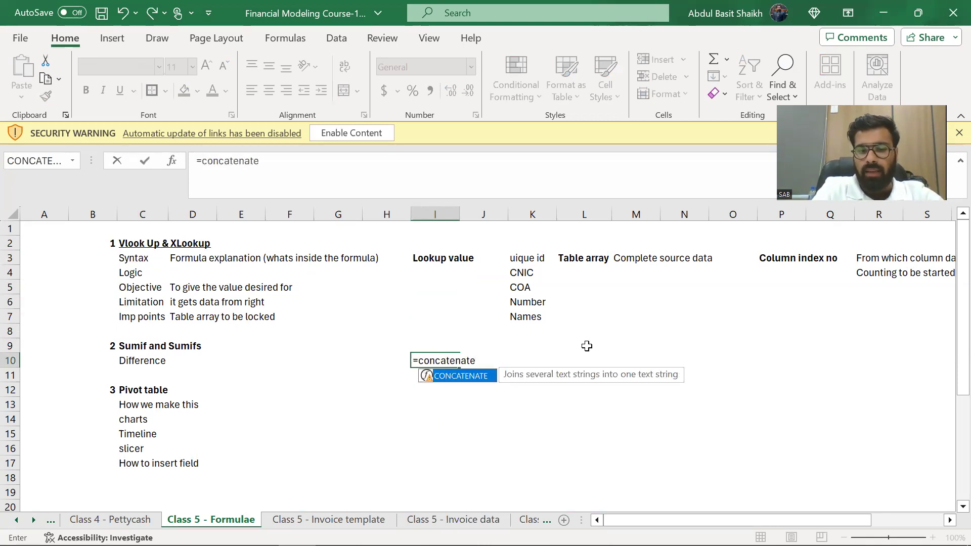
key("Tab")
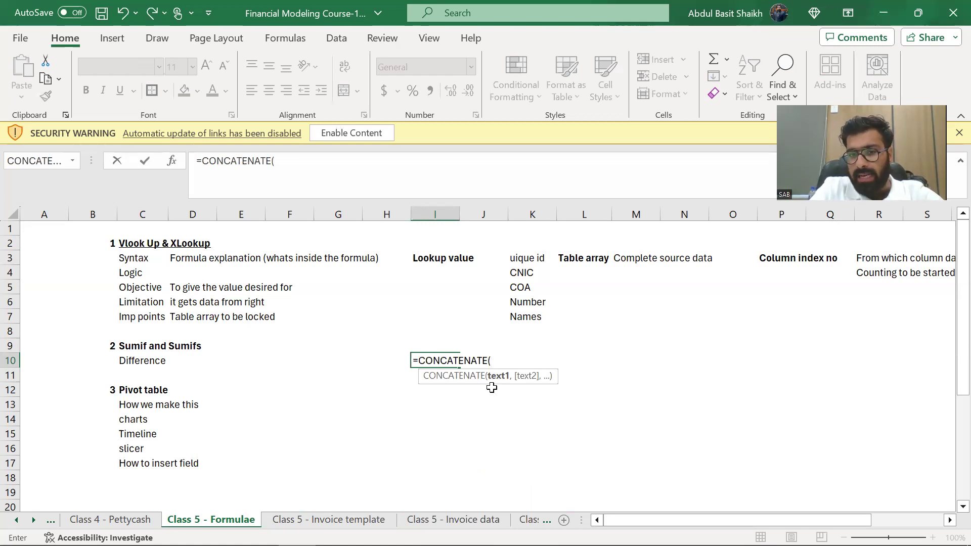
key("Escape")
View the argument syntax of UNIQUE and FILTER in I10, discarding each formula.
type("=uniq")
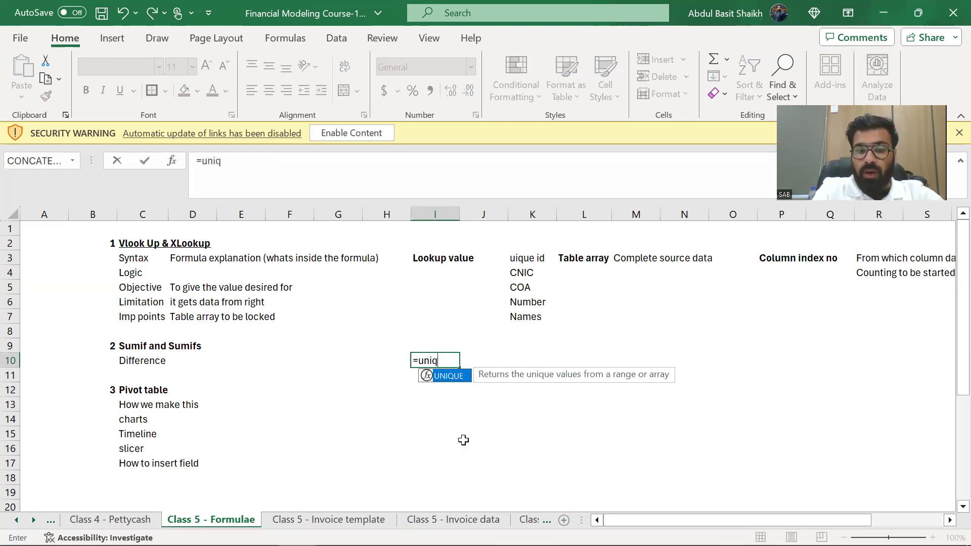
key("Tab")
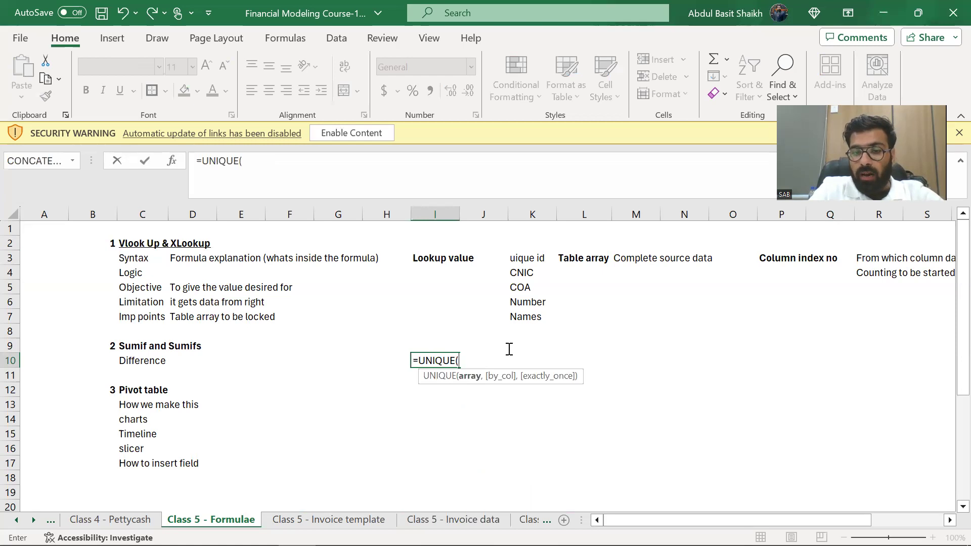
key("Escape")
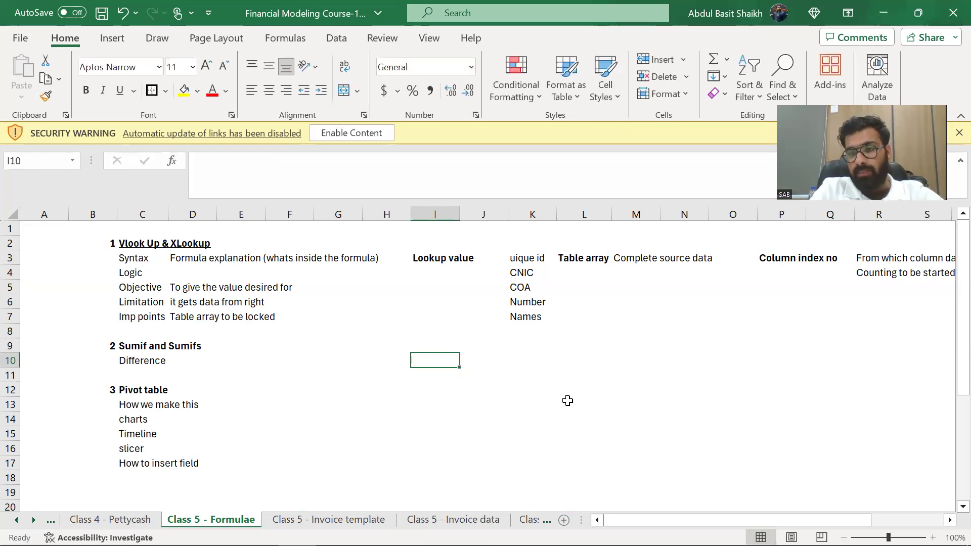
type("=filter")
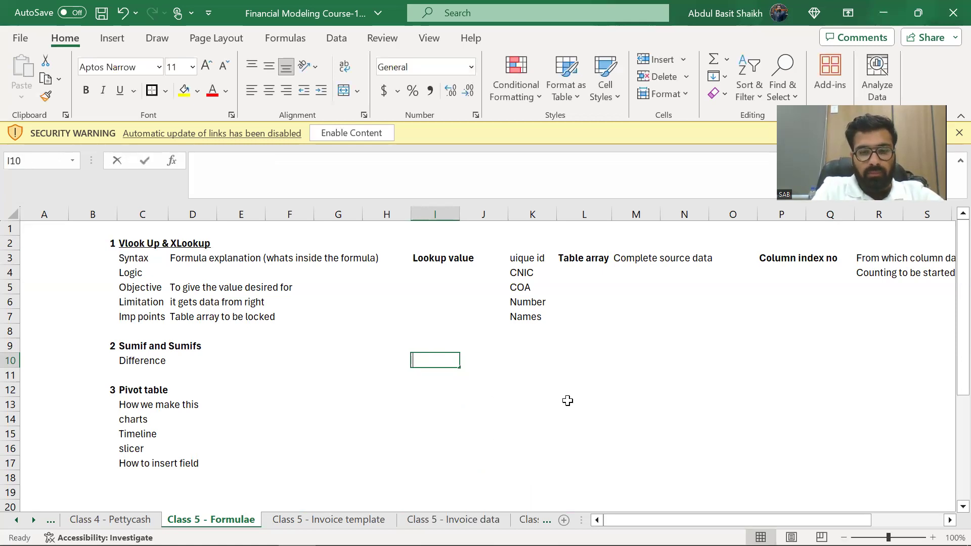
key("Tab")
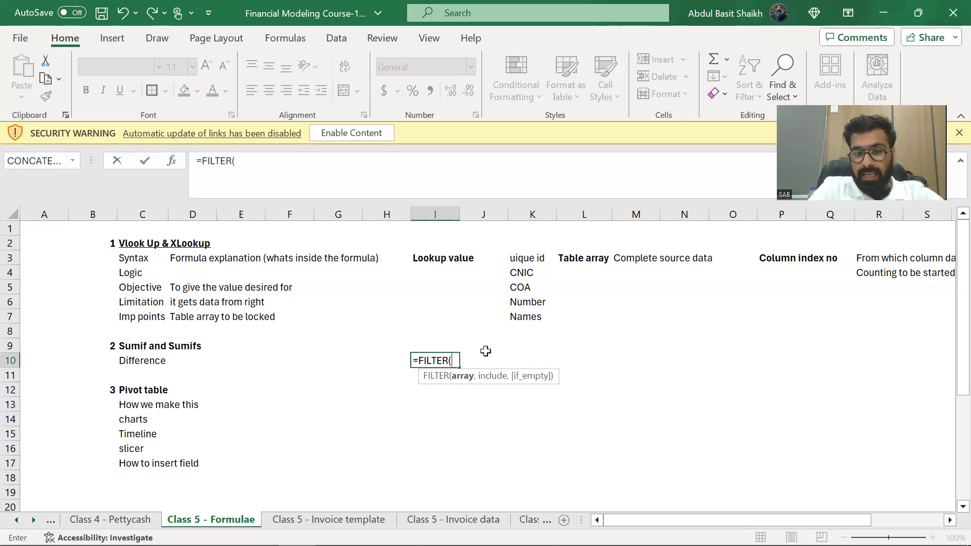
key("Escape")
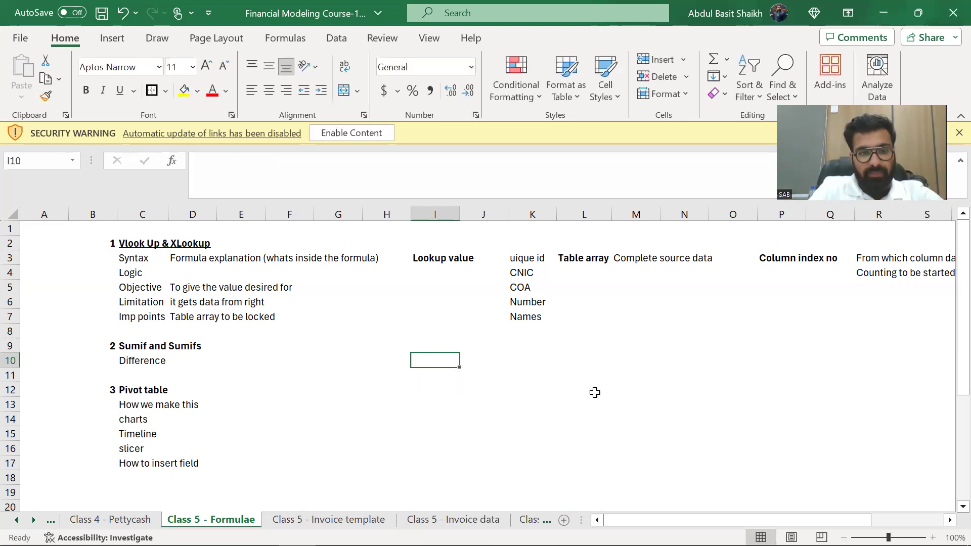
Select the lookup notes in B2:G7 to review the Vlook Up & XLookup section.
key("Left")
key("Left")
key("Up")
key("Left")
key("Left")
key("Up")
key("Up")
key("Up")
key("Up")
key("Left")
key("Left")
key("Up")
key("Up")
key("Up")
key("Right")
key("Down")
key("Left")
key("Left")
key("Up")
key("shift+Right")
key("shift+Right")
key("shift+Down")
key("shift+Down")
key("shift+Down")
key("shift+Down")
key("shift+Down")
key("shift+Right")
key("shift+Right")
key("shift+Right")
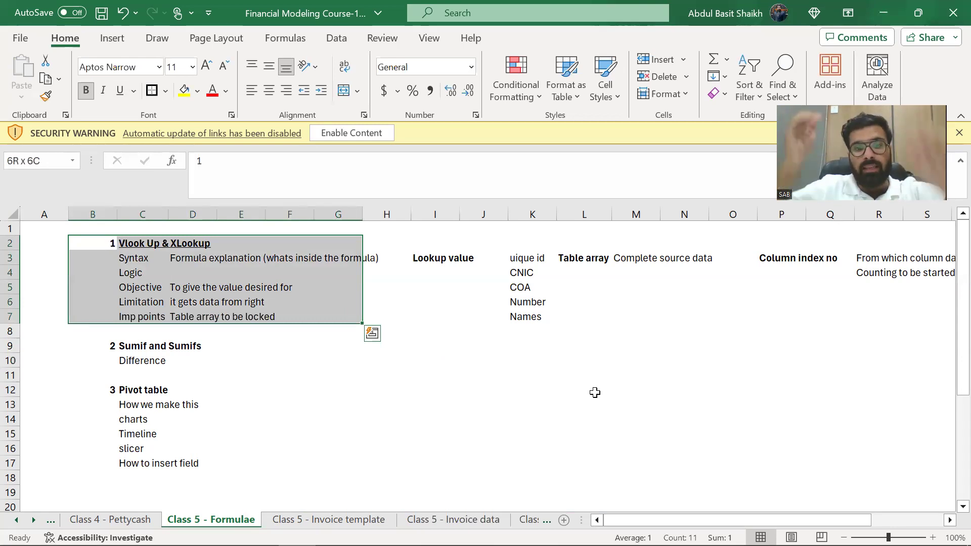
Review the product table and header details on the Invoice template sheet, then return to the Formulae sheet.
key("ctrl+Page_Down")
scroll(595, 393, "down", 5)
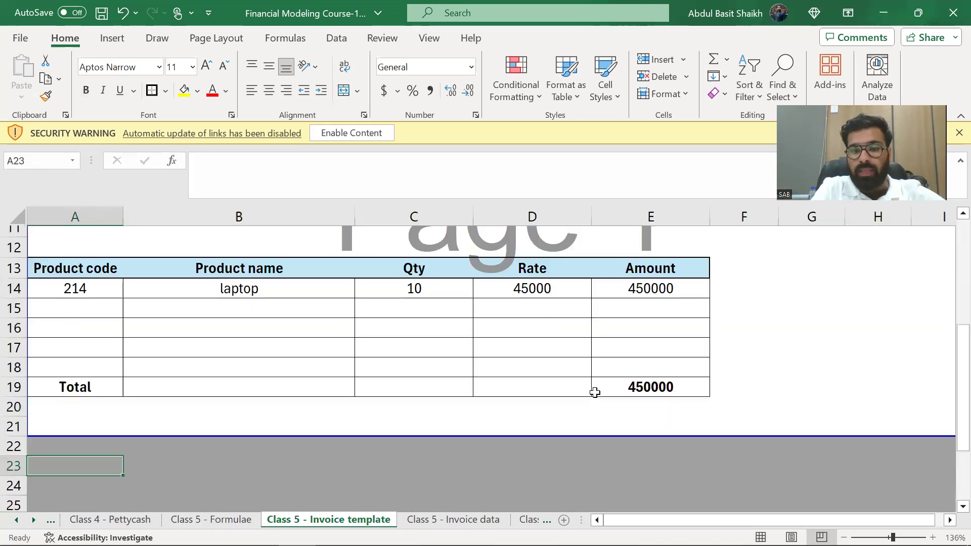
scroll(594, 392, "up", 5)
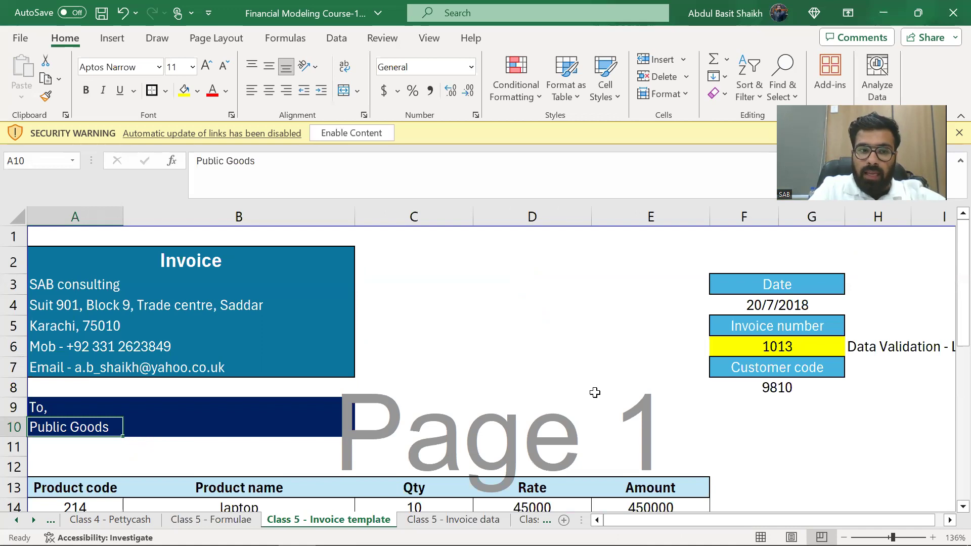
key("Up")
key("Up")
key("Up")
key("Up")
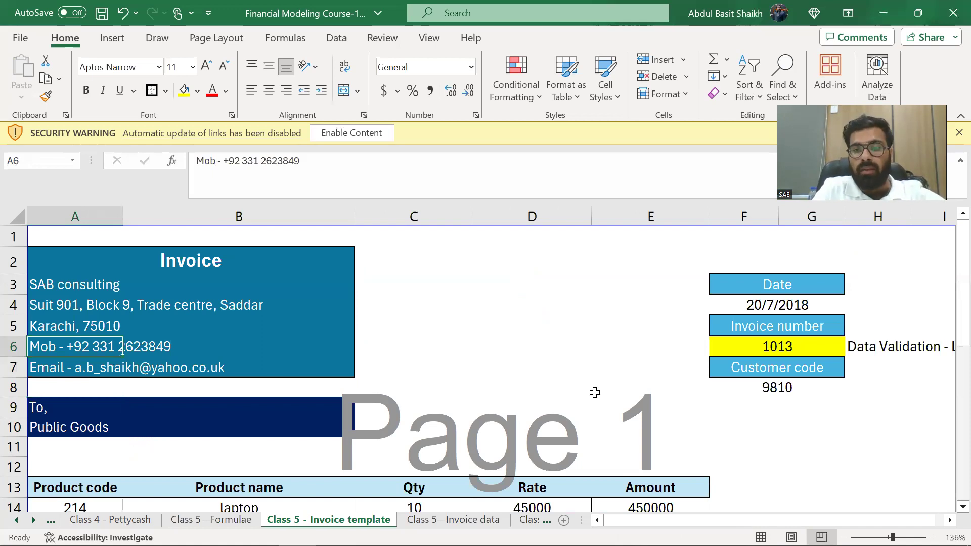
key("ctrl+Page_Up")
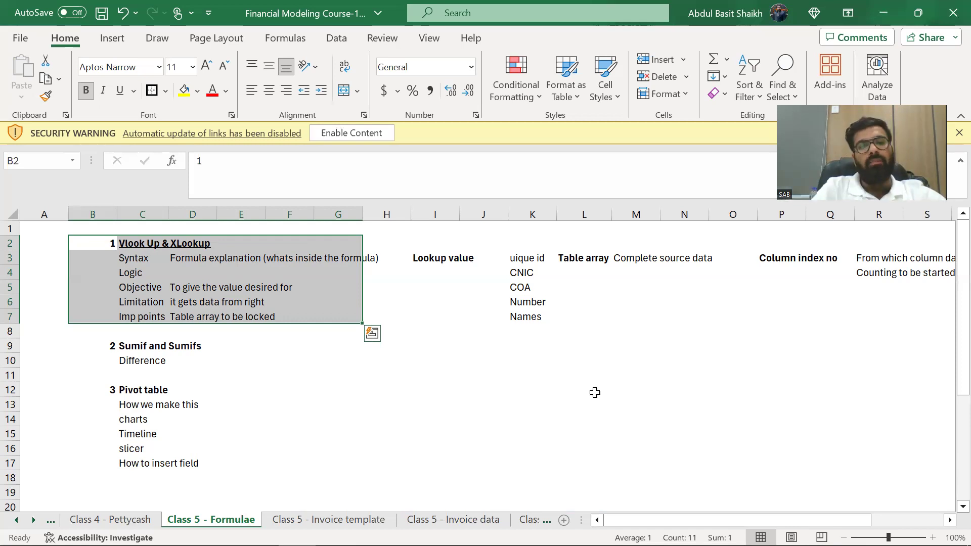
Insert a blank row above the Difference row under the Sumif and Sumifs heading.
key("Down")
key("Down")
key("Down")
key("Down")
key("Down")
key("Down")
key("Down")
key("Right")
key("shift+space")
key("shift+Down")
key("Up")
key("Down")
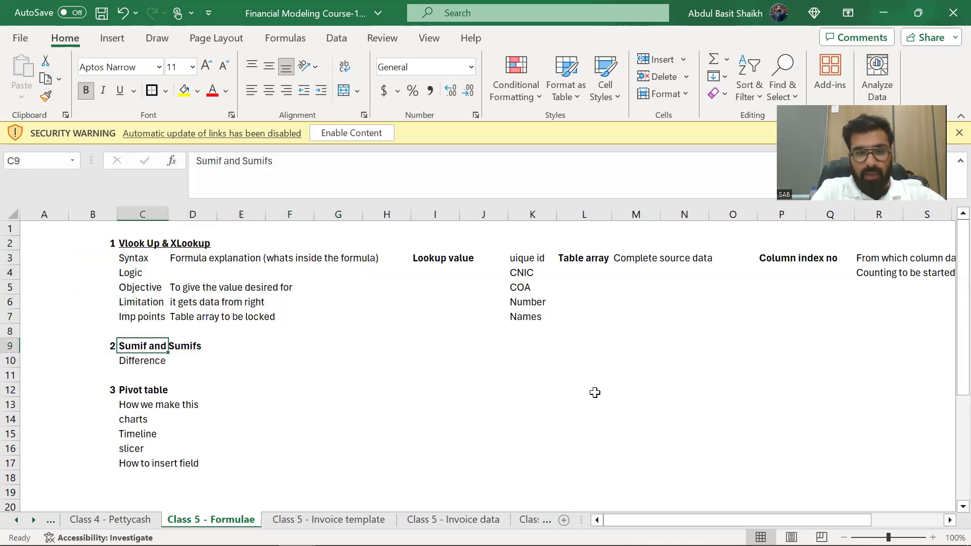
key("Down")
key("shift+space")
key("ctrl+plus")
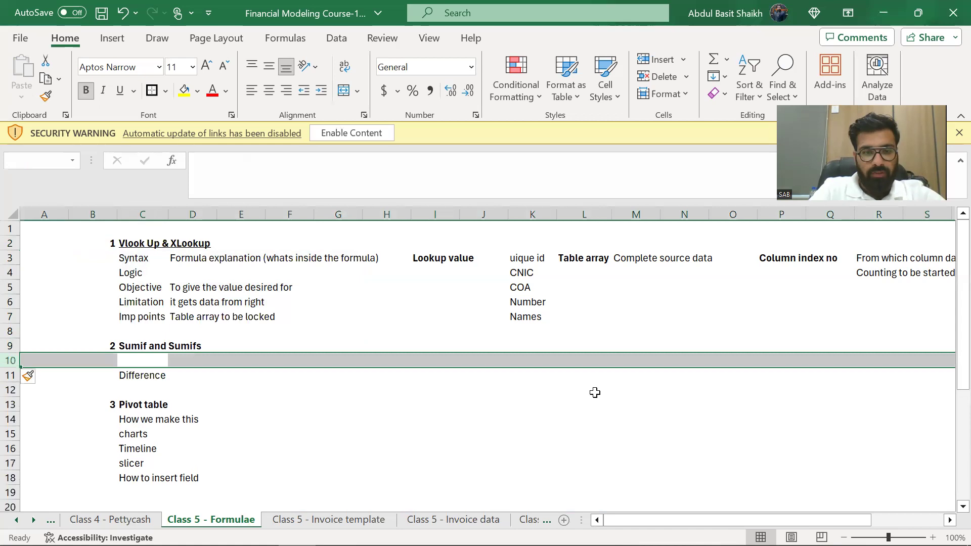
Enter "2 separate" in C10 of the new row and remove its bold formatting.
type("2 spenc")
key("BackSpace")
key("BackSpace")
key("BackSpace")
key("BackSpace")
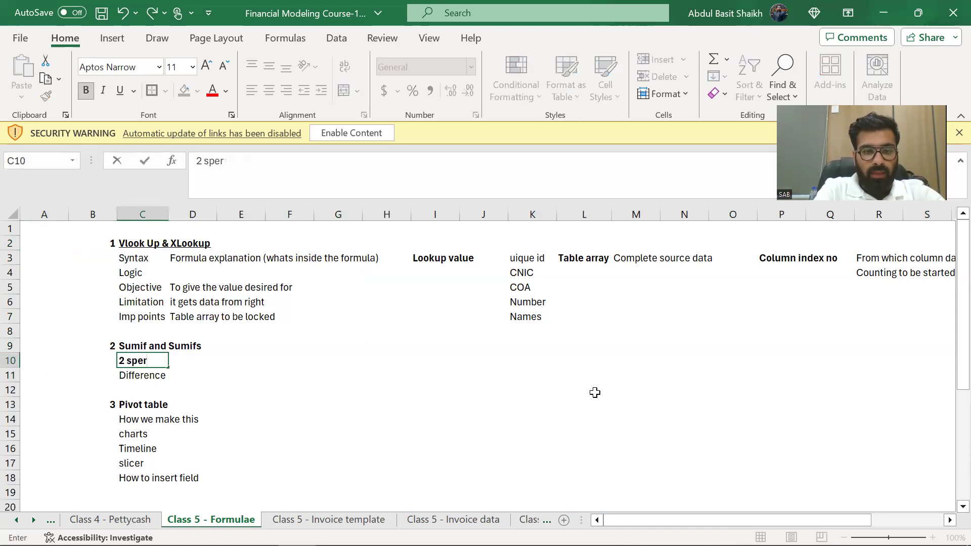
type("epr")
key("BackSpace")
type("erate")
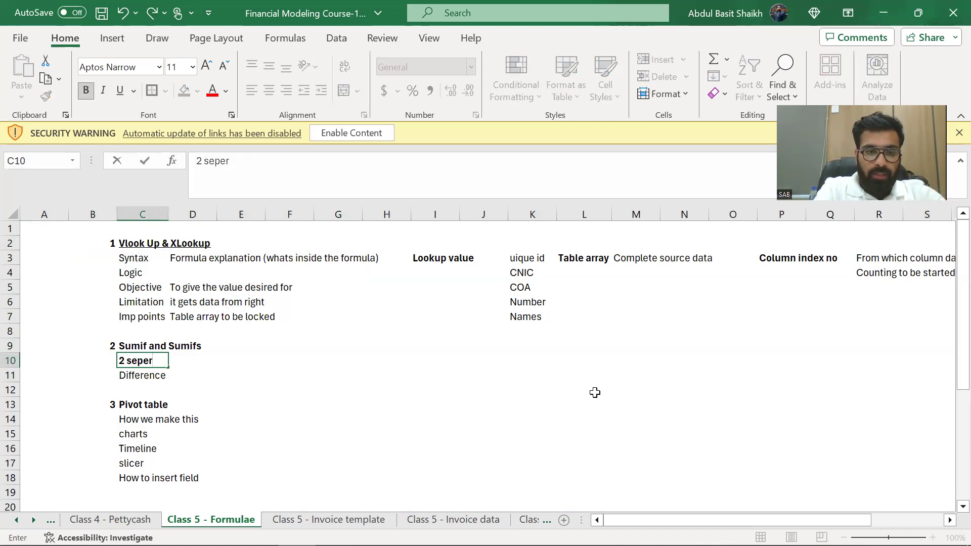
key("ctrl+Return")
key("ctrl+b")
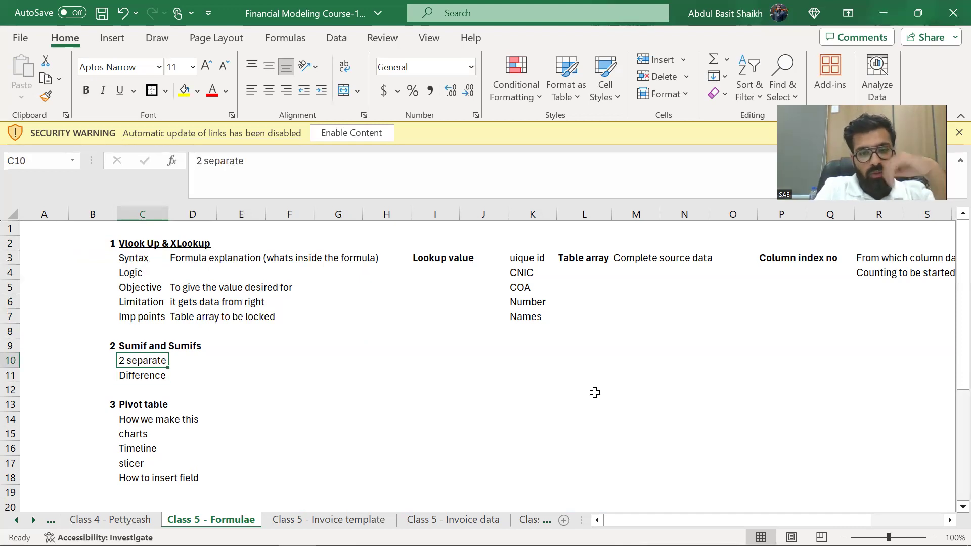
Go to the Class 5 - Sumif sheet and select the City header in F2.
key("ctrl+Page_Down")
key("ctrl+Page_Down")
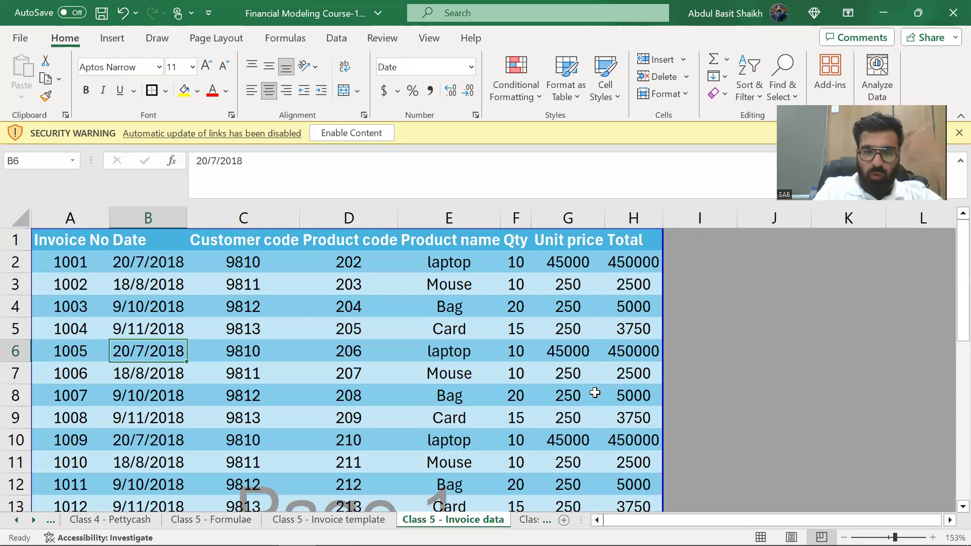
key("ctrl+Page_Down")
key("Left")
key("Left")
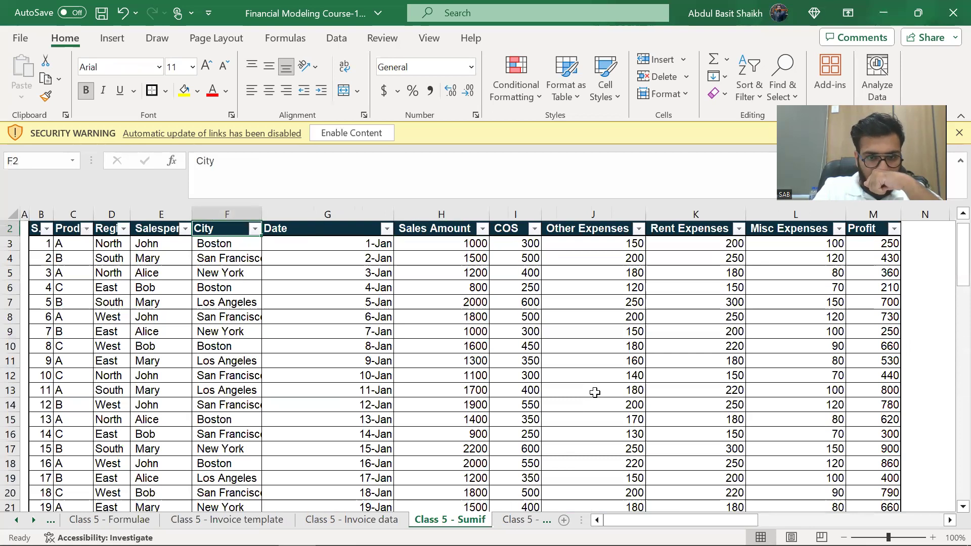
Look over the Class 5 - Sumif practice and Class 5 - Sumif and Sumifs sheets, then return to Class 5 - Sumif.
key("Left")
key("ctrl+Page_Down")
key("ctrl+Page_Up")
key("ctrl+Page_Down")
key("ctrl+Page_Down")
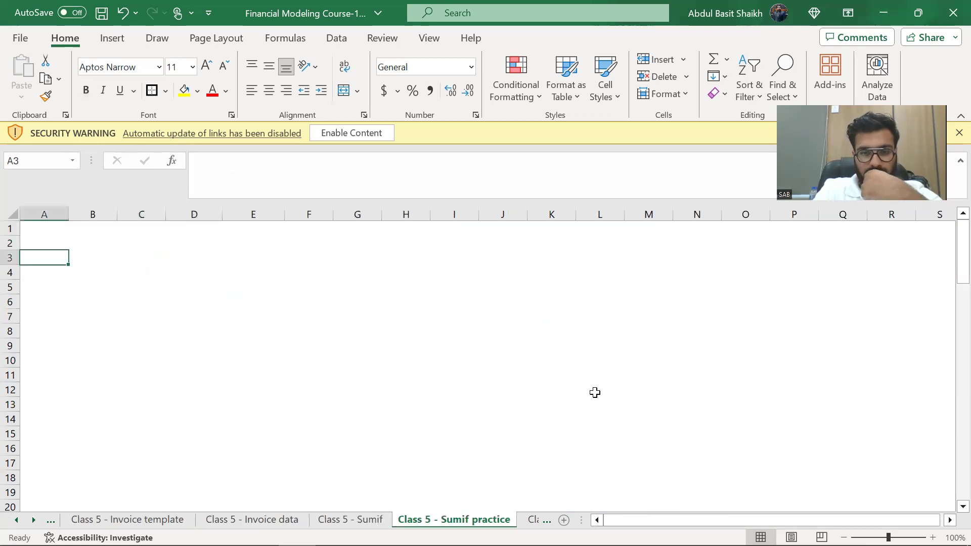
key("ctrl+Page_Up")
key("ctrl+Page_Up")
key("ctrl+Page_Down")
key("ctrl+Page_Down")
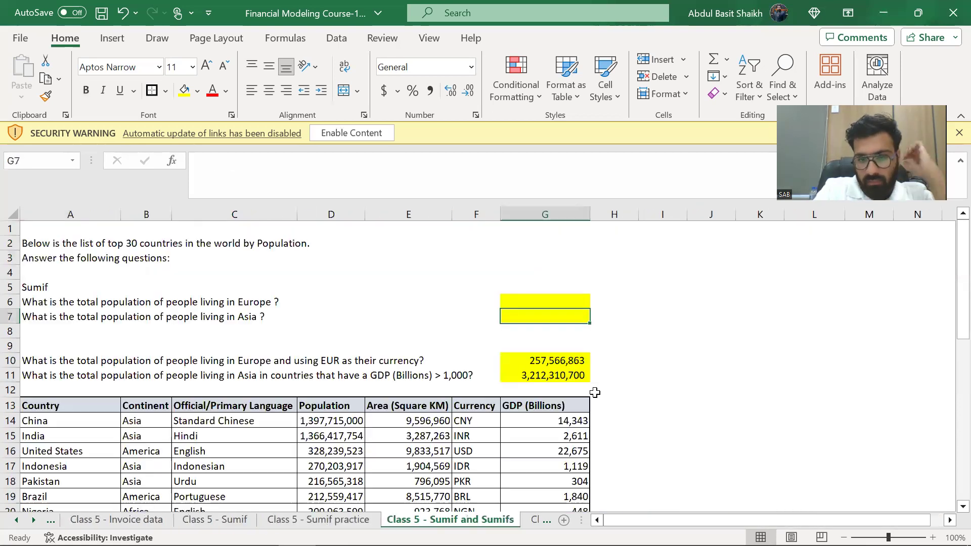
key("ctrl+Page_Down")
key("ctrl+Page_Up")
key("ctrl+Page_Up")
key("ctrl+Page_Up")
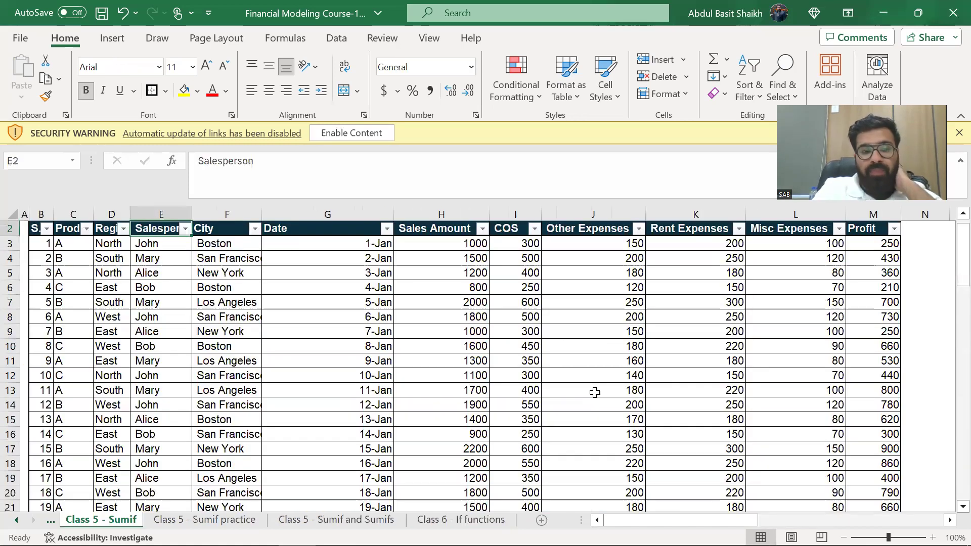
Examine the filter choices available for the Product column in C2.
scroll(595, 393, "up", 1)
key("Down")
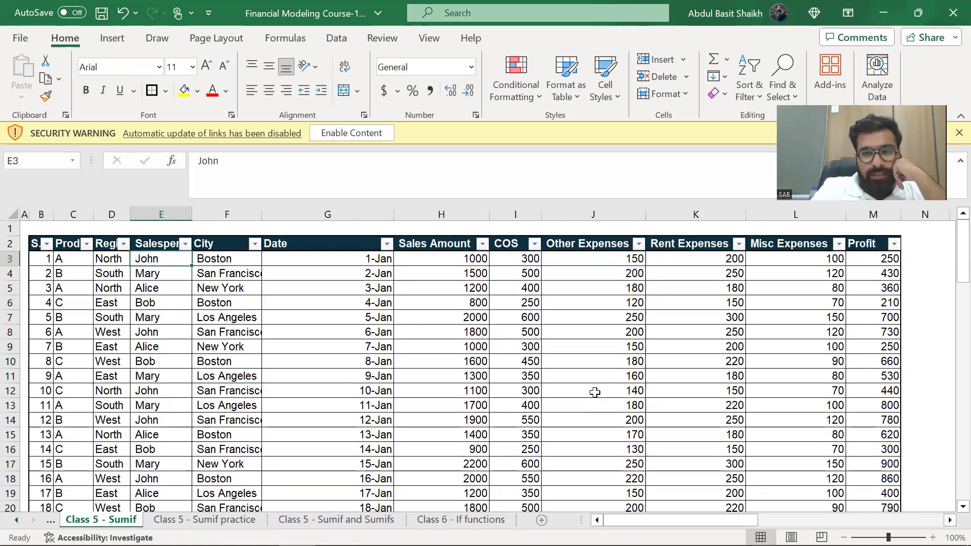
key("Left")
key("Left")
key("Up")
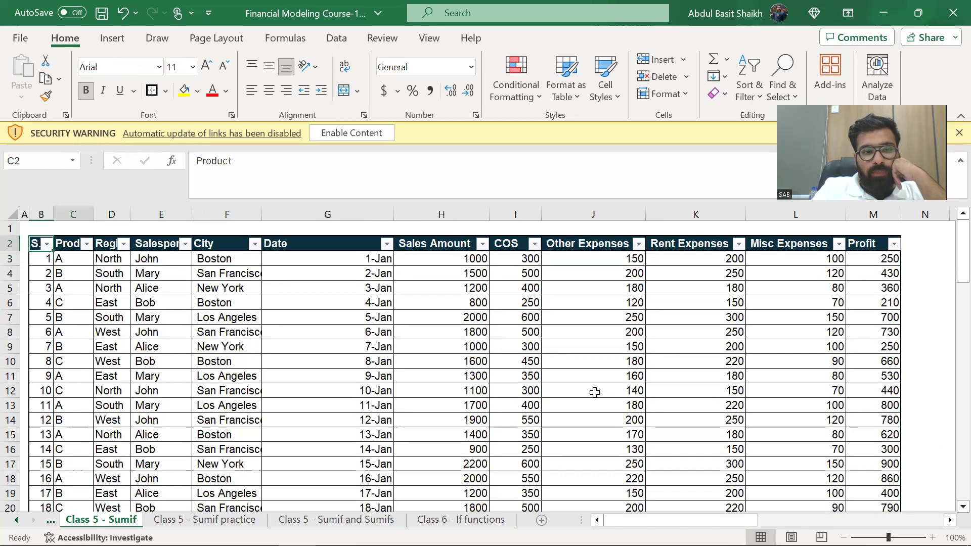
key("alt+Down")
key("Escape")
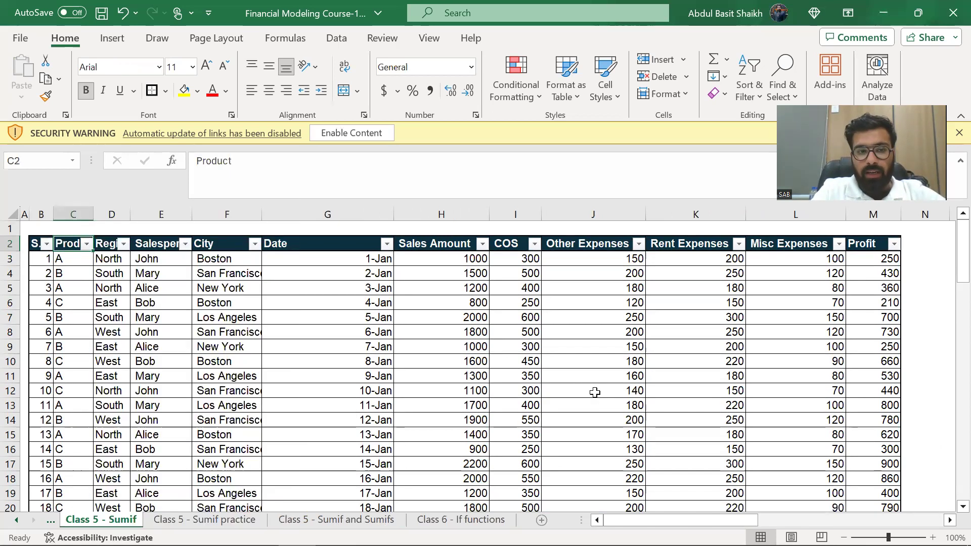
key("Right")
key("alt+a")
key("Left")
key("Down")
key("Up")
key("alt+Down")
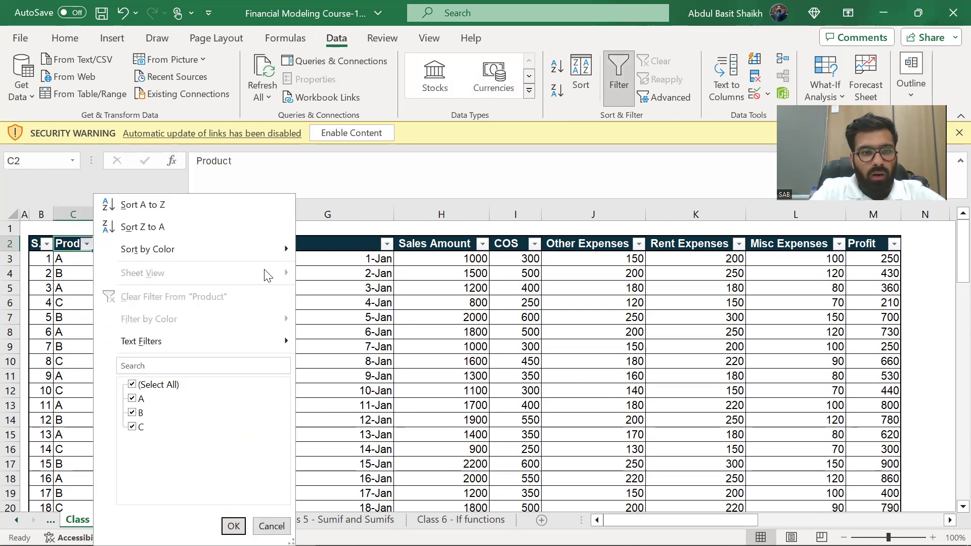
Examine the filter choices of the Region and Salesperson columns and move on to the City header.
key("Escape")
key("Right")
key("alt+Down")
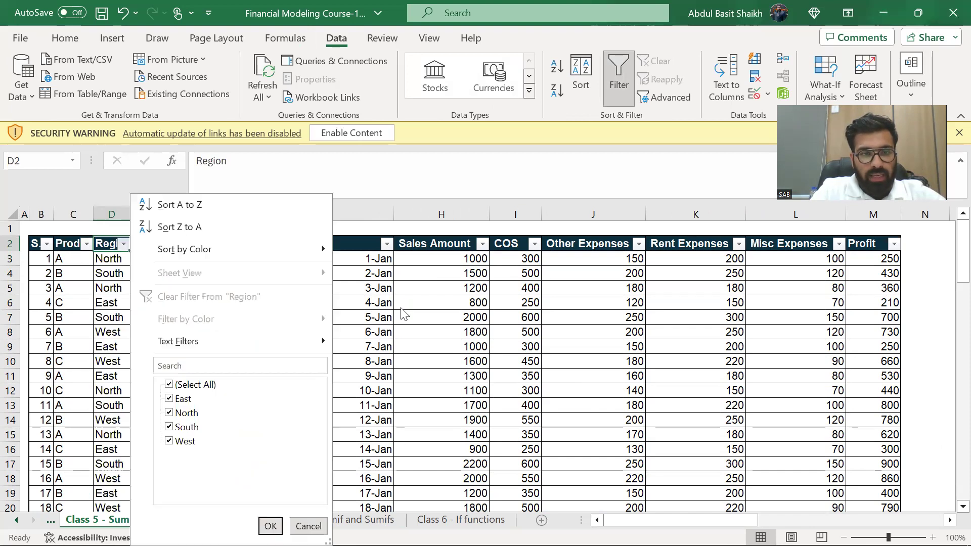
key("Escape")
key("Right")
key("alt+Down")
key("Escape")
key("Right")
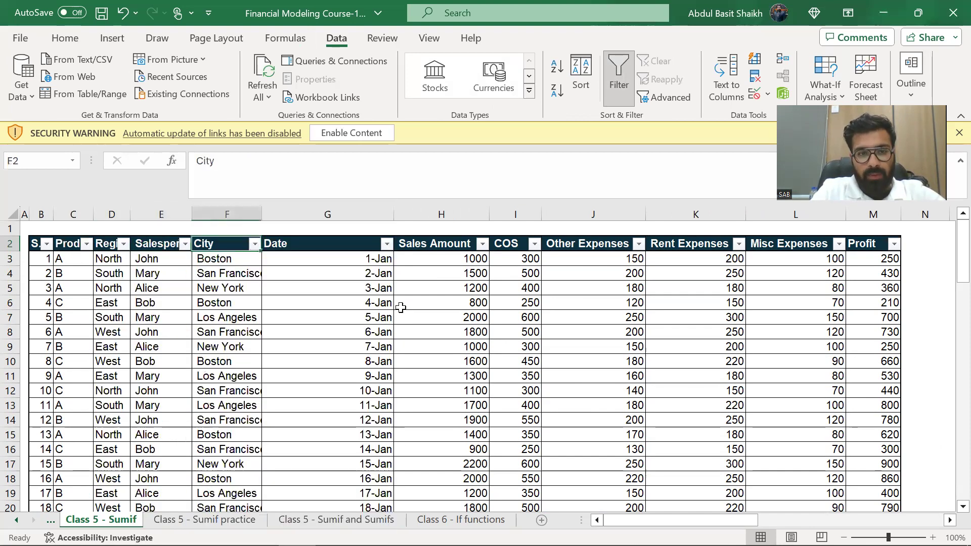
Examine the filter choices of the City, Date and Sales Amount columns.
key("alt+Down")
key("Escape")
key("Right")
key("alt+Down")
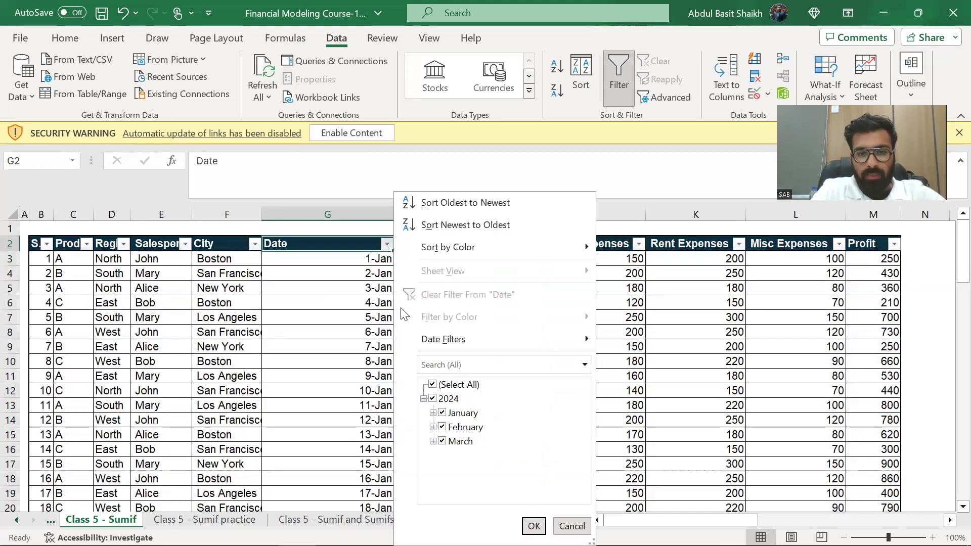
key("Escape")
key("Right")
key("alt+Down")
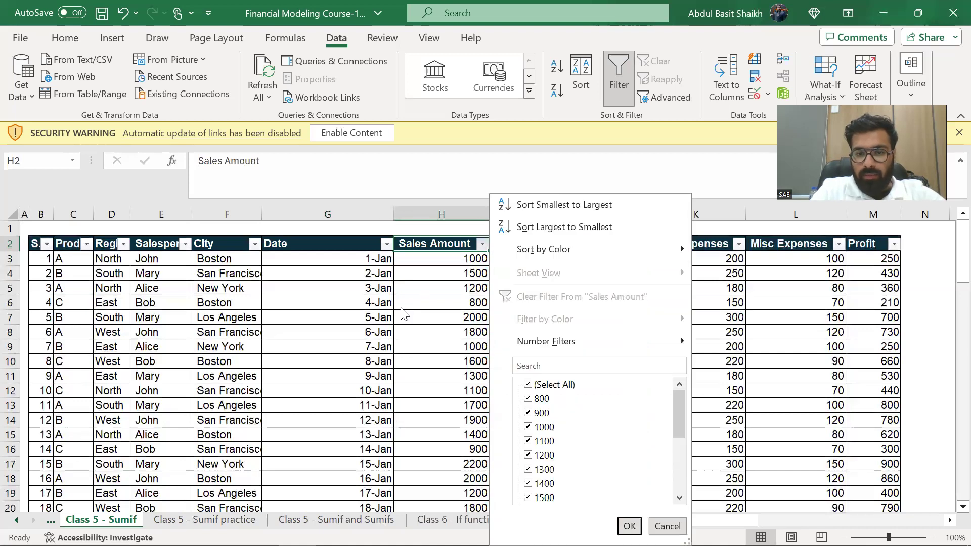
key("Escape")
Review the COS, Other Expenses, Rent Expenses and Misc Expenses headers.
key("Right")
key("Right")
key("Right")
key("Right")
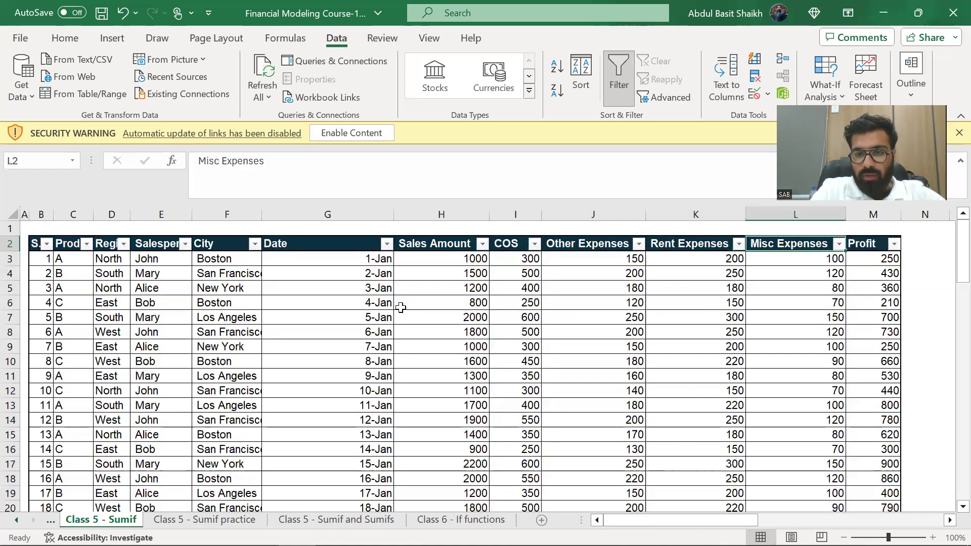
key("Left")
key("Left")
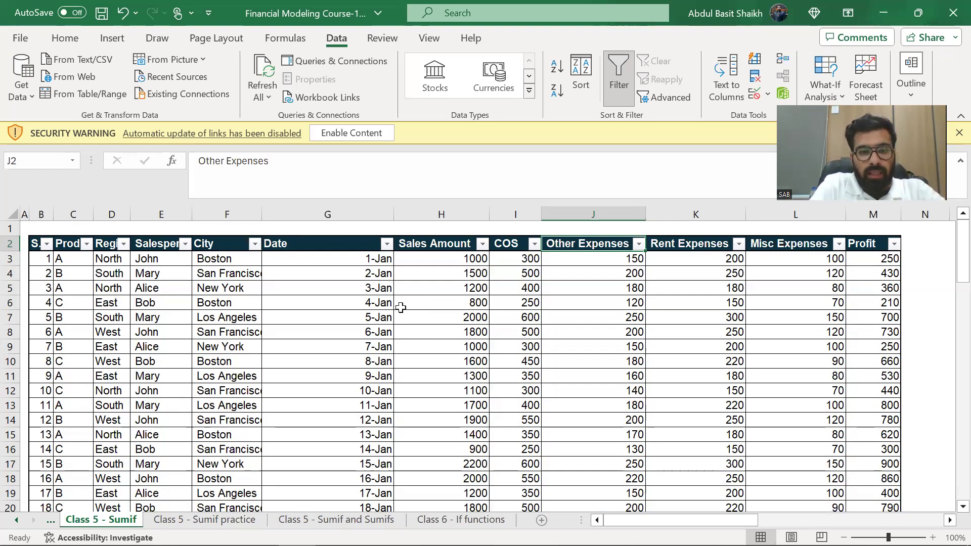
Filter the Region column to show only North.
key("Left")
key("Left")
key("Left")
key("Left")
key("Left")
key("Left")
key("alt+Down")
key("Down")
key("Down")
key("Down")
key("Down")
key("Down")
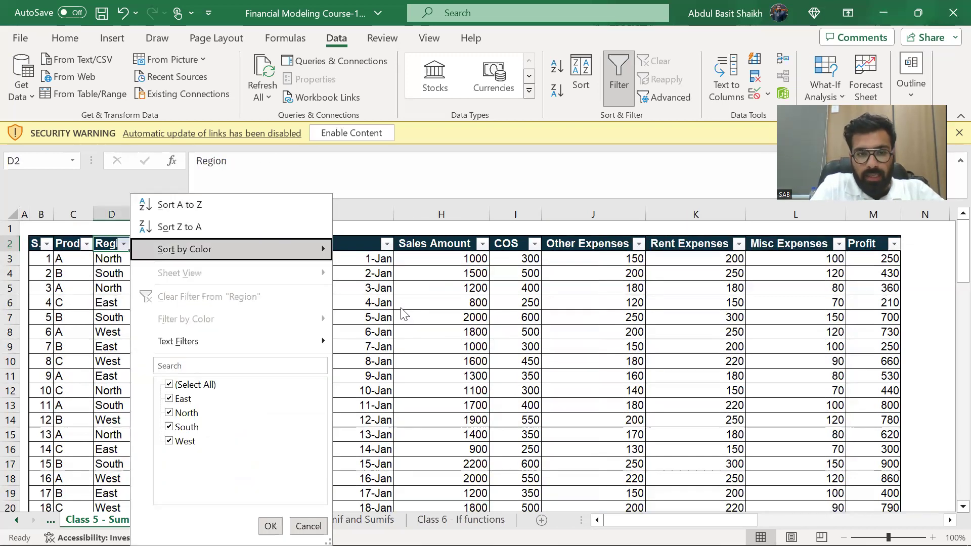
key("space")
key("Down")
key("space")
key("space")
key("Down")
key("space")
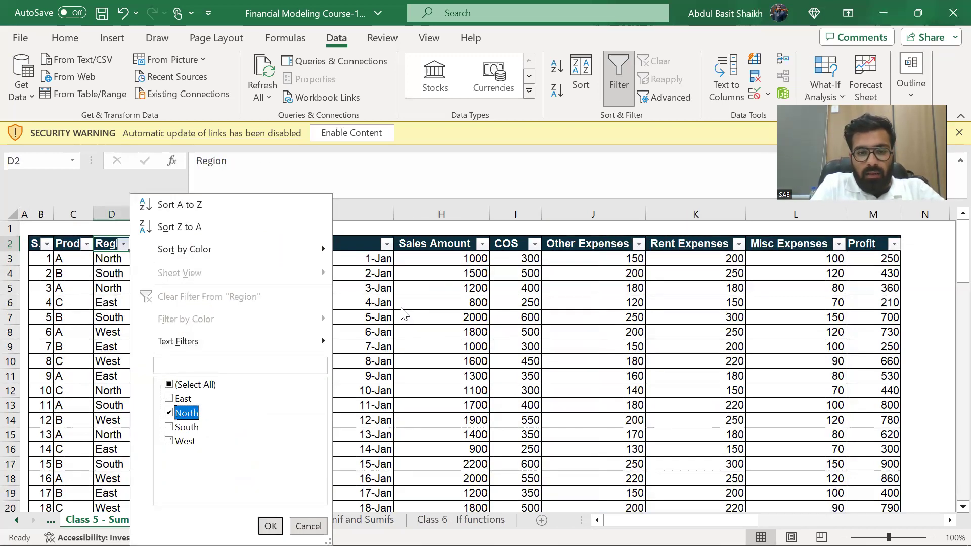
key("Return")
Select all Profit values of the filtered North rows to read their sum.
key("Down")
key("Right")
key("Right")
key("Right")
key("Right")
key("Right")
key("Right")
key("Right")
key("Right")
key("Right")
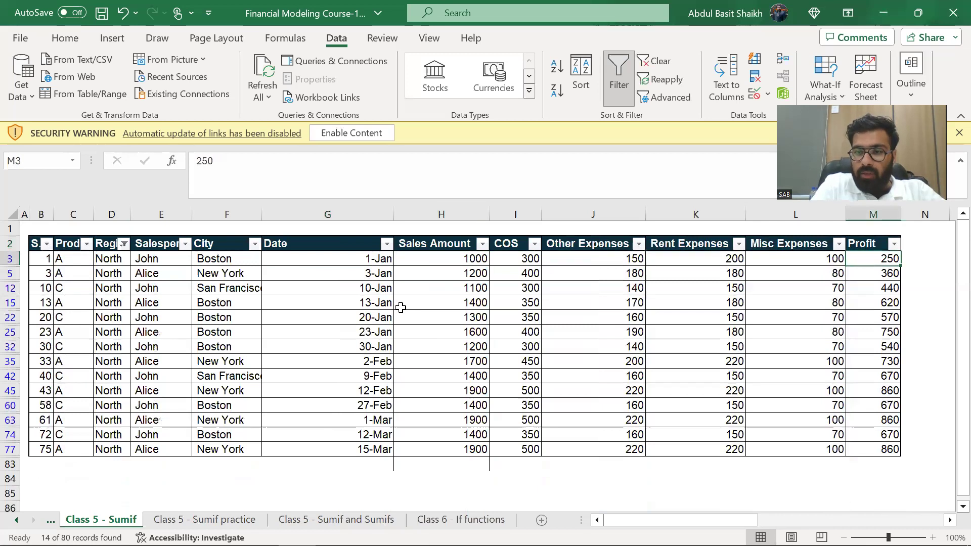
key("ctrl+shift+Down")
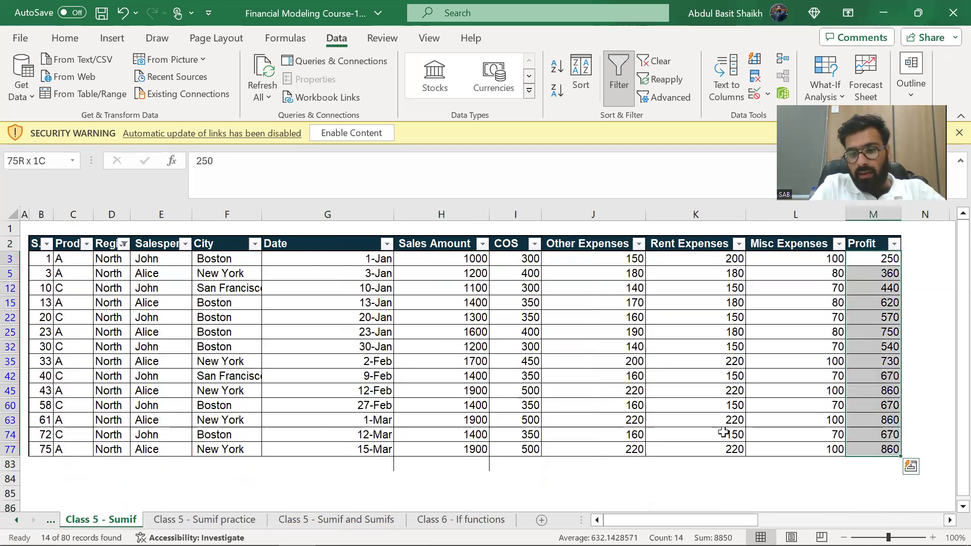
Filter the City column to show only Boston within the North region.
key("Left")
key("Left")
key("Left")
key("Left")
key("Left")
key("ctrl+Left")
key("Up")
key("Right")
key("Right")
key("Right")
key("Right")
key("alt+Down")
key("Down")
key("Tab")
key("Tab")
key("Up")
key("space")
key("Down")
key("space")
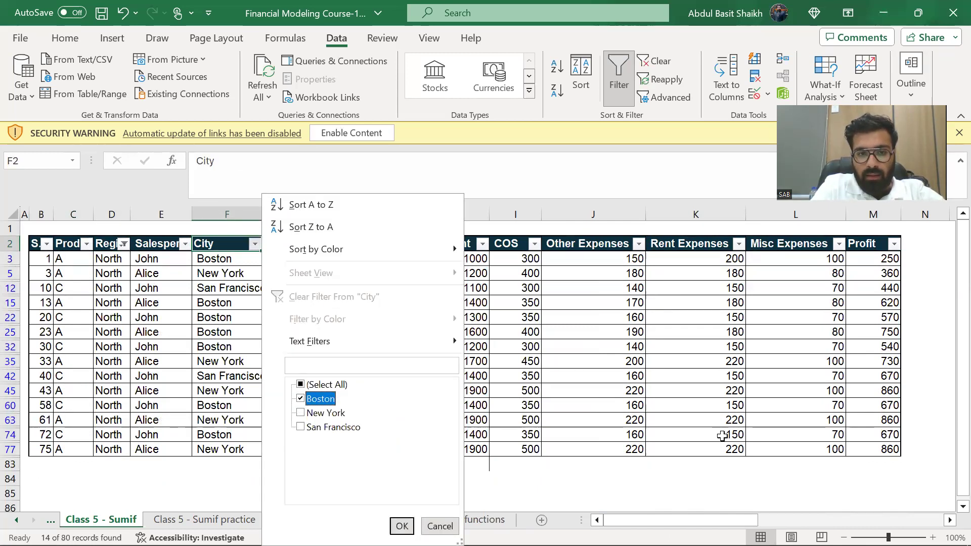
key("Return")
Select all Profit values of the North and Boston rows to read their sum.
key("Down")
key("Down")
key("Right")
key("Right")
key("Right")
key("Right")
key("Right")
key("Right")
key("Right")
key("Up")
key("ctrl+shift+Down")
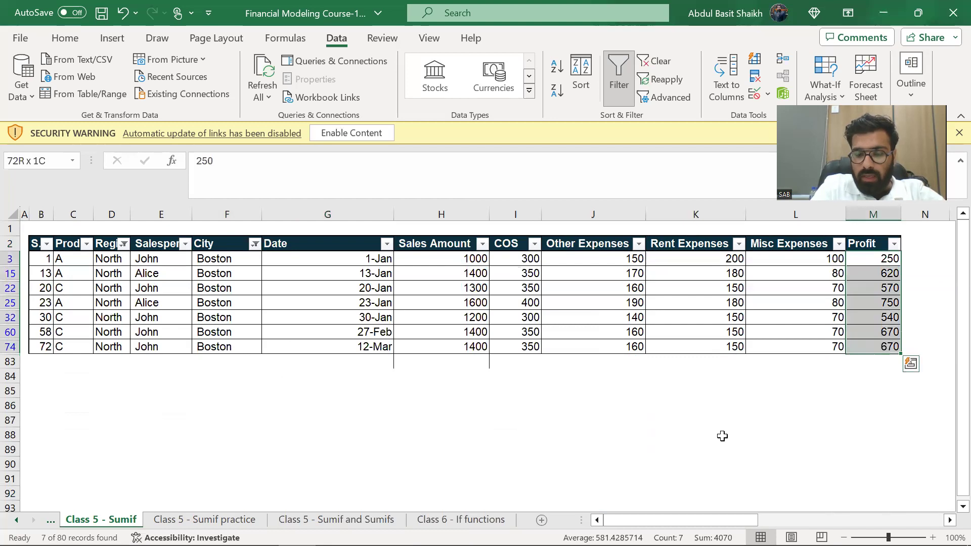
Change the Region filter to show only East, keeping the Boston filter on City.
key("Left")
key("Left")
key("Left")
key("Left")
key("Left")
key("Left")
key("Left")
key("Left")
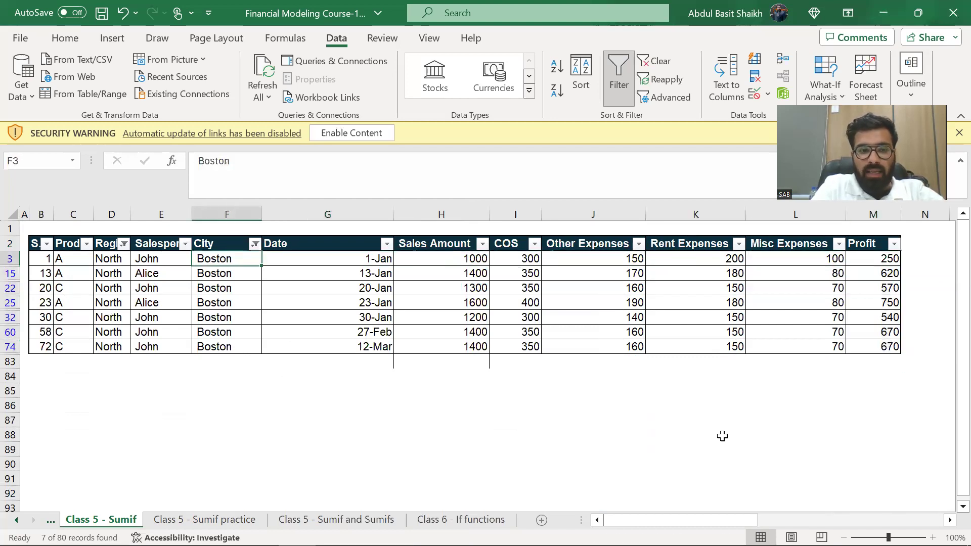
key("Left")
key("Up")
key("alt+Down")
key("Up")
key("Up")
key("space")
key("Up")
key("space")
key("Return")
Clear the Region and City filters from the table.
key("Down")
key("Right")
key("Up")
key("Left")
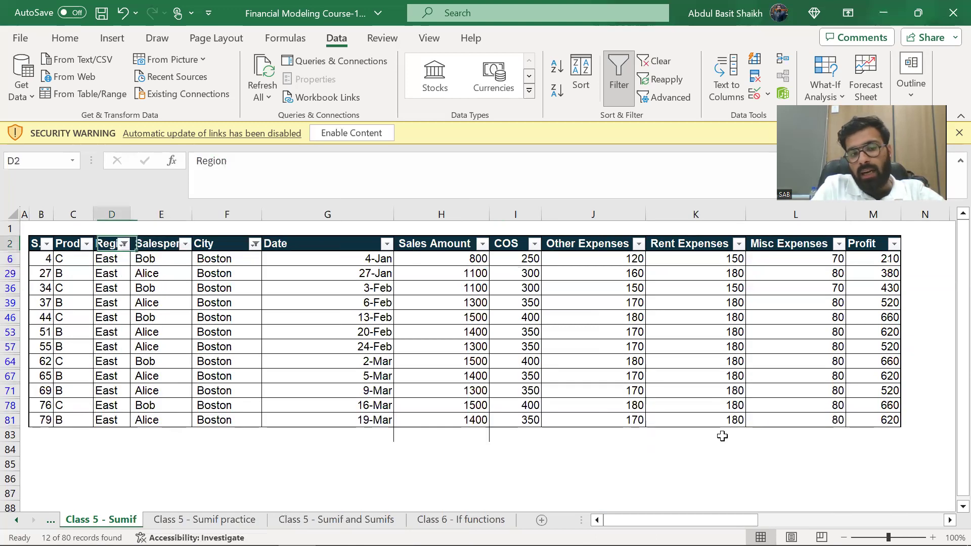
key("ctrl+z")
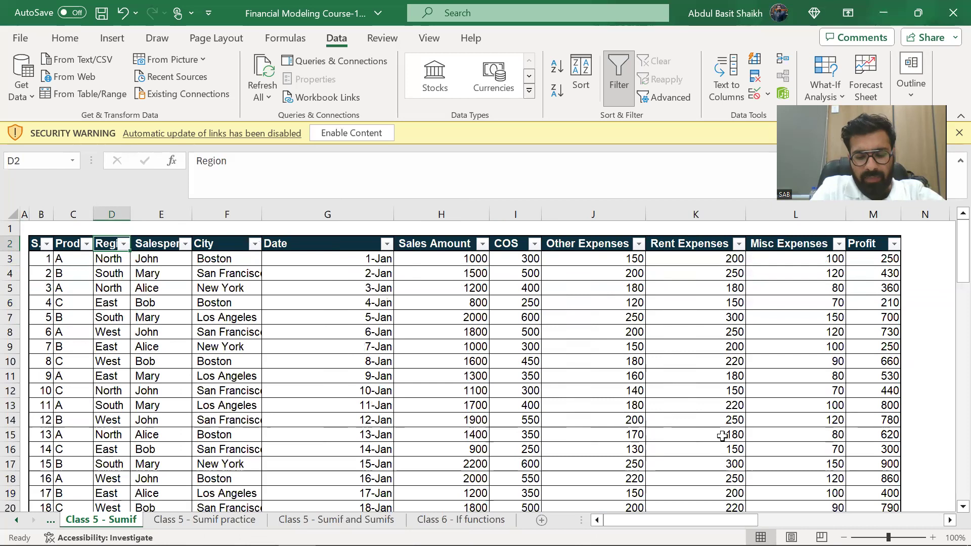
Filter the City column to show only New York.
key("Right")
key("Right")
key("Down")
key("Down")
key("Up")
key("Up")
key("alt+Down")
key("Down")
key("Tab")
key("Tab")
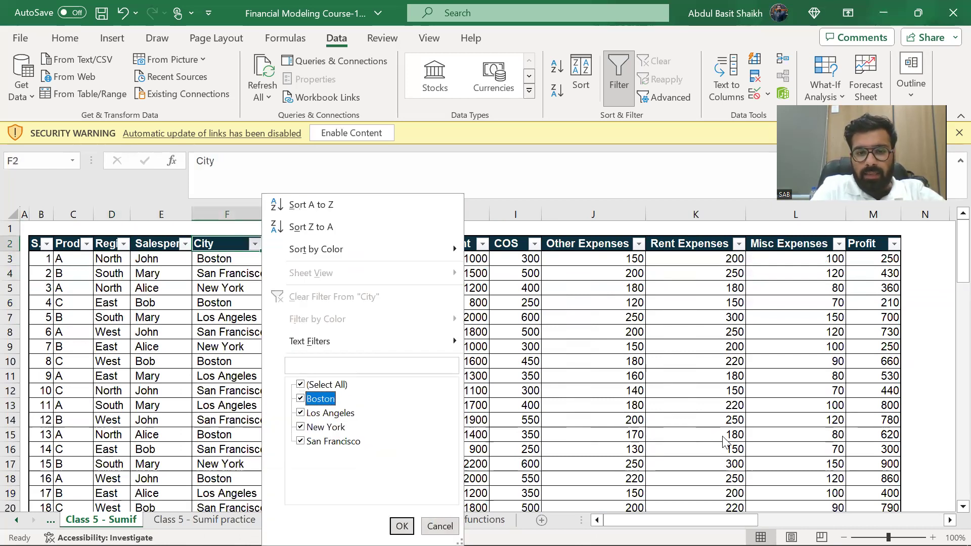
key("Up")
key("space")
key("Down")
key("Down")
key("Down")
key("space")
key("Return")
Select all Profit values of the New York rows to read their sum.
key("Right")
key("Right")
key("Right")
key("Right")
key("Right")
key("Right")
key("Right")
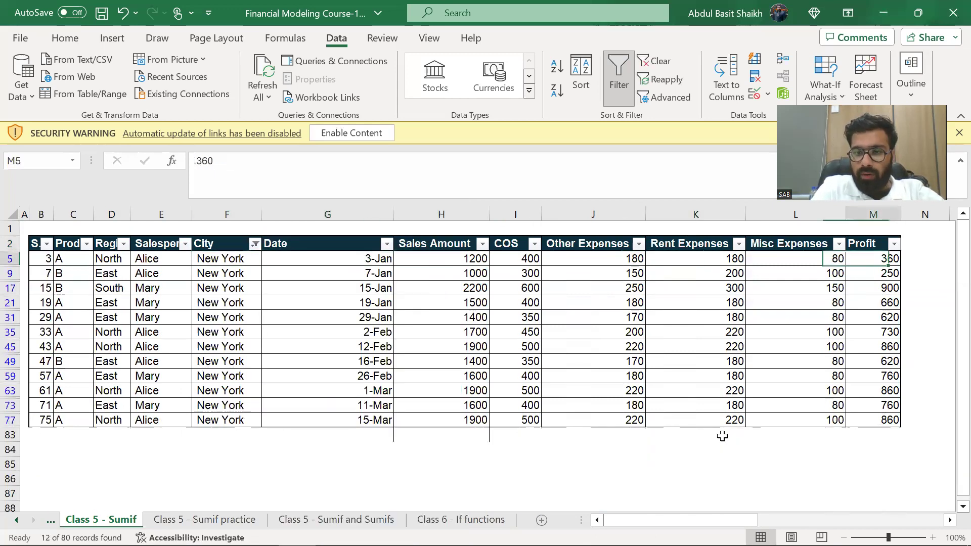
key("ctrl+shift+Down")
Clear the New York filter from the sales table.
key("Left")
key("Left")
key("Left")
key("Left")
key("Left")
key("Left")
key("Left")
key("Left")
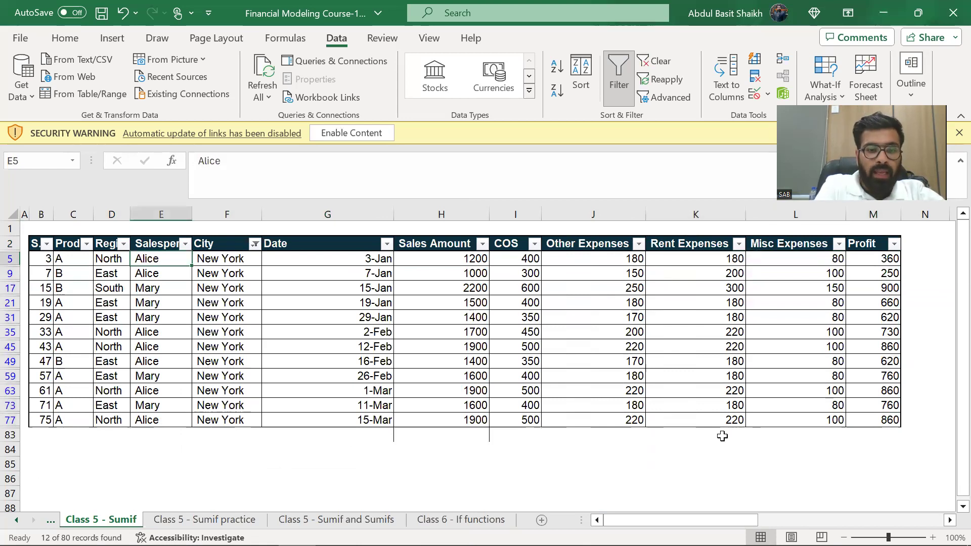
key("alt+a")
key("c")
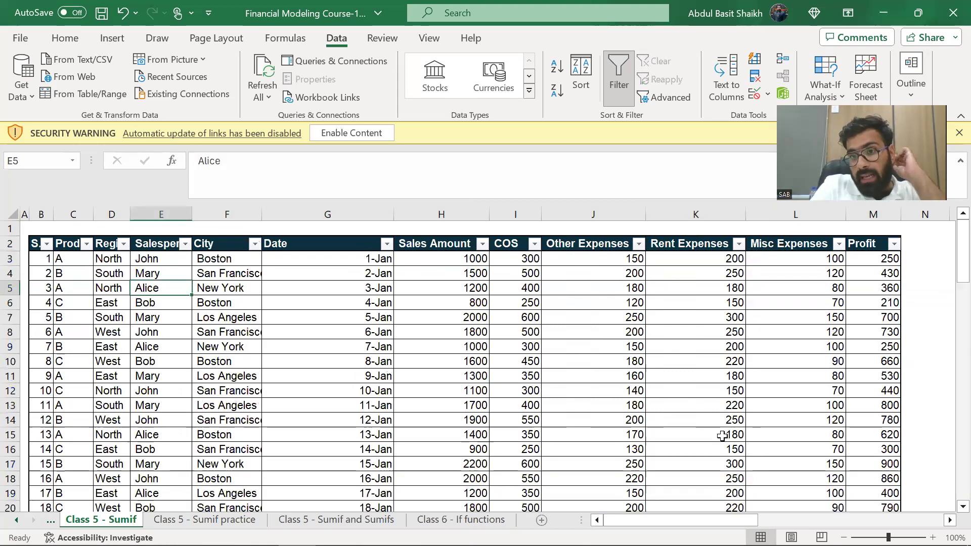
Filter the Salesperson column to show only the salesperson of the table's first data row.
key("Right")
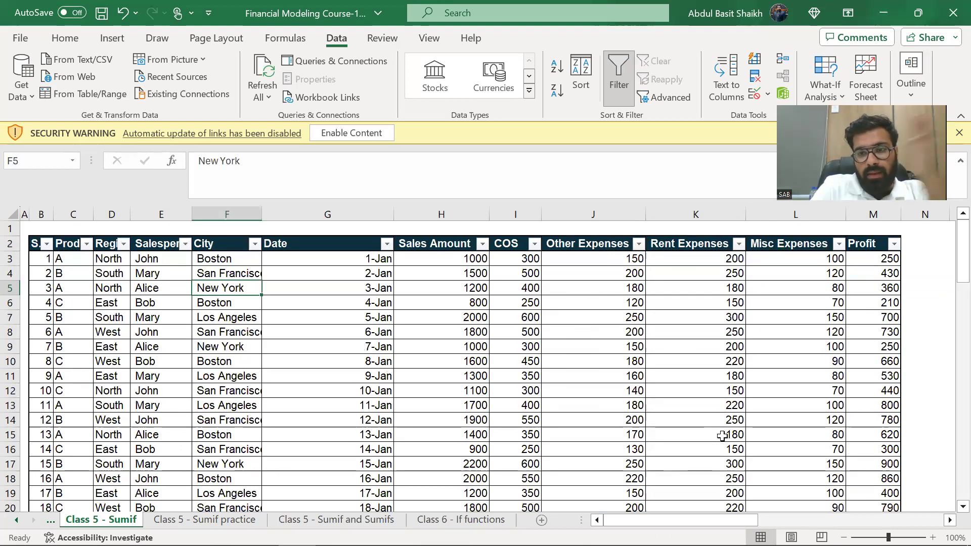
key("Left")
key("Up")
key("Up")
key("Up")
key("Left")
key("Right")
key("Down")
key("Down")
key("Down")
key("Down")
key("Down")
key("space")
key("Down")
key("Down")
key("Down")
key("space")
key("Return")
Look across the filtered salesperson's rows through the City, Date, Sales Amount and COS columns.
key("Down")
key("Right")
key("Right")
key("Right")
key("Right")
key("Left")
key("Left")
key("Left")
key("Right")
key("Right")
key("Left")
key("Left")
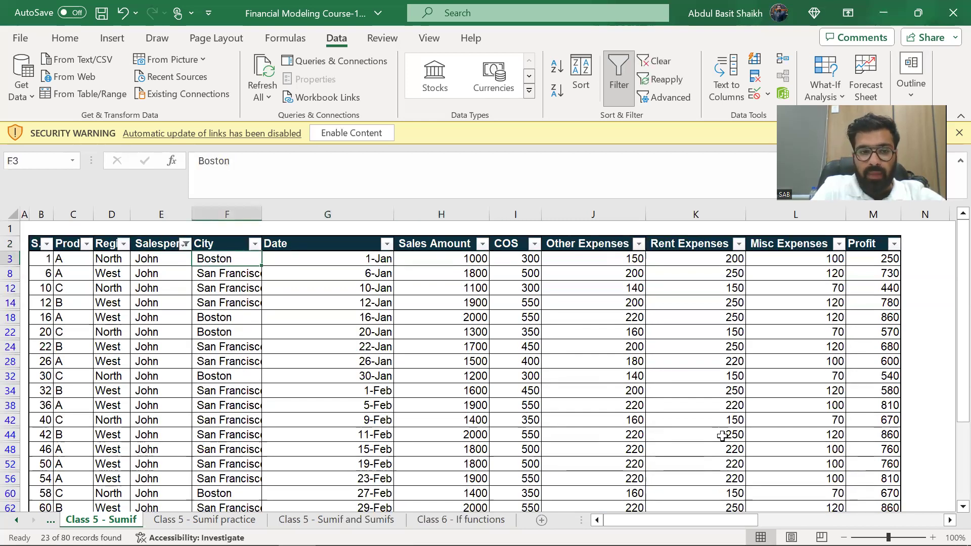
Clear the Salesperson filter so that all sales records are shown.
key("Left")
key("alt+a")
key("c")
key("Right")
key("Down")
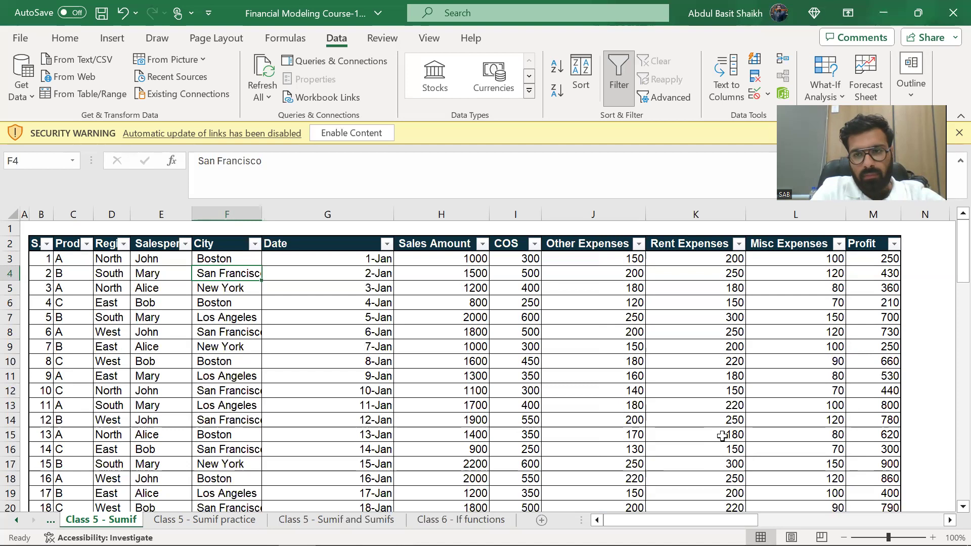
Enter the heading City in cell B3 of the Class 5 - Sumif practice sheet.
key("ctrl+Page_Down")
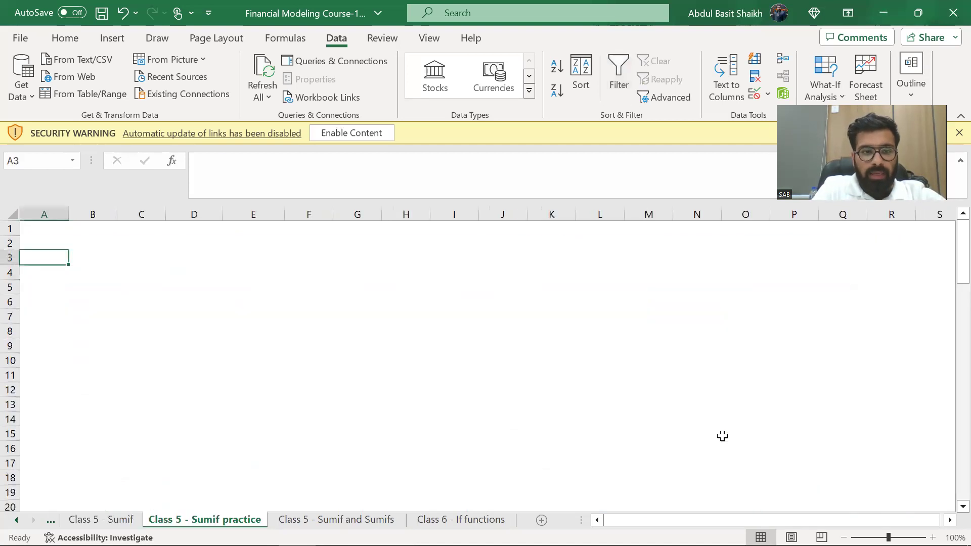
key("Right")
key("Right")
key("Left")
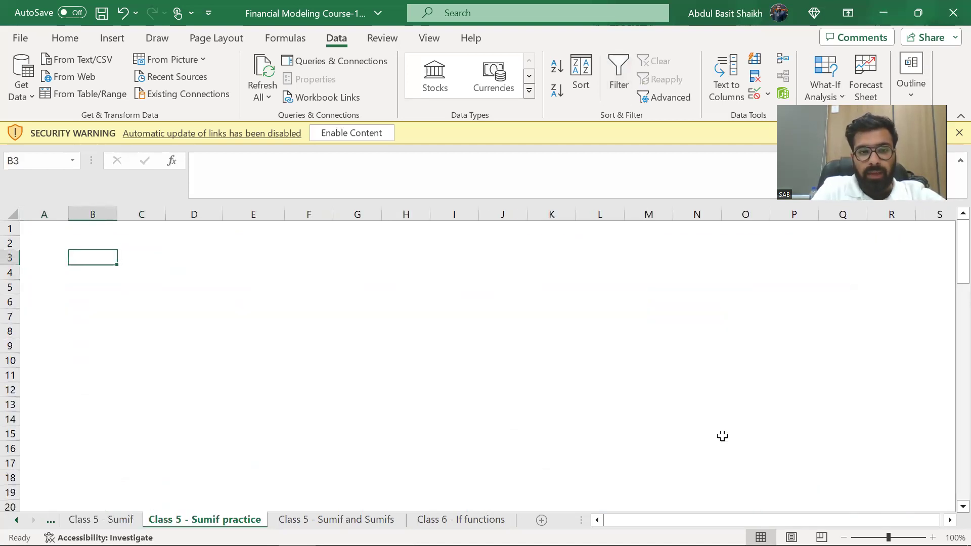
key("ctrl+Page_Up")
key("ctrl+Page_Down")
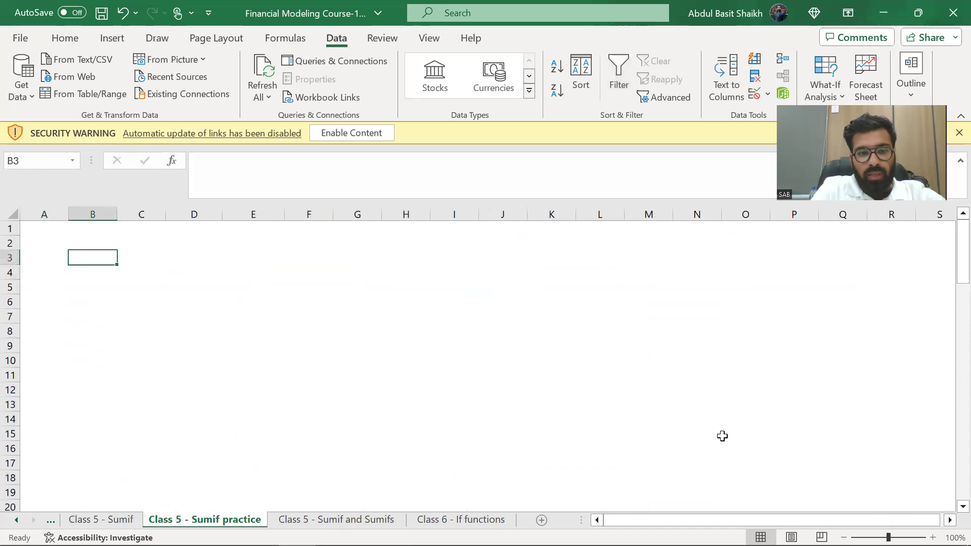
type("City")
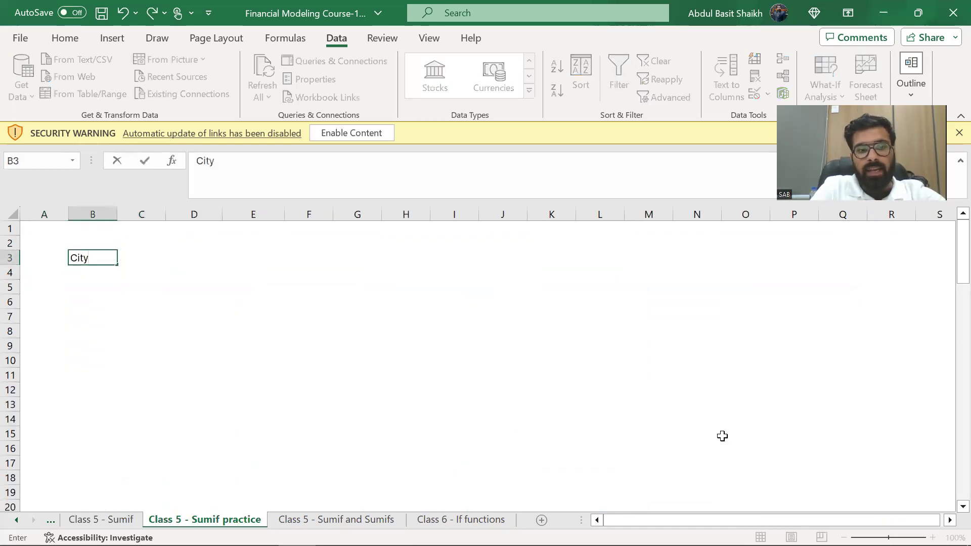
key("Return")
key("Up")
key("Up")
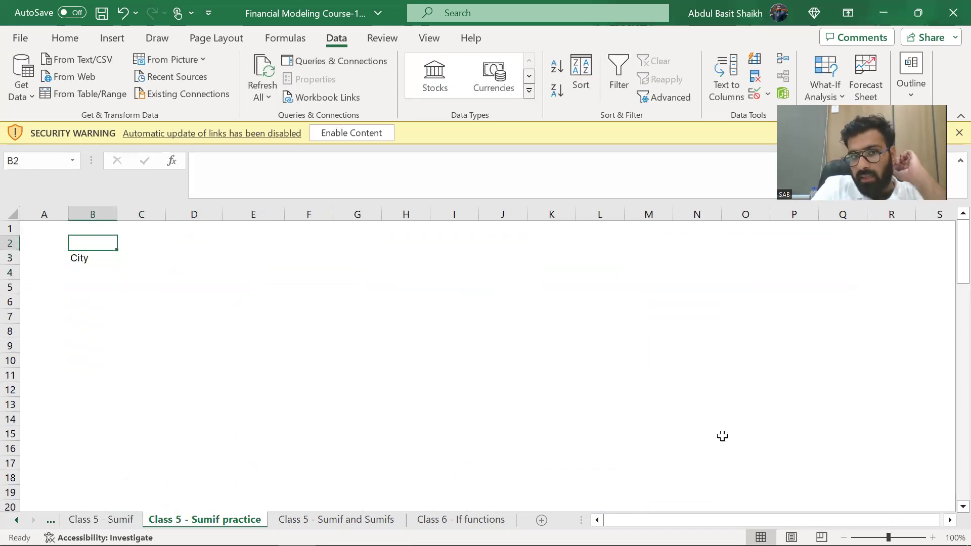
key("Down")
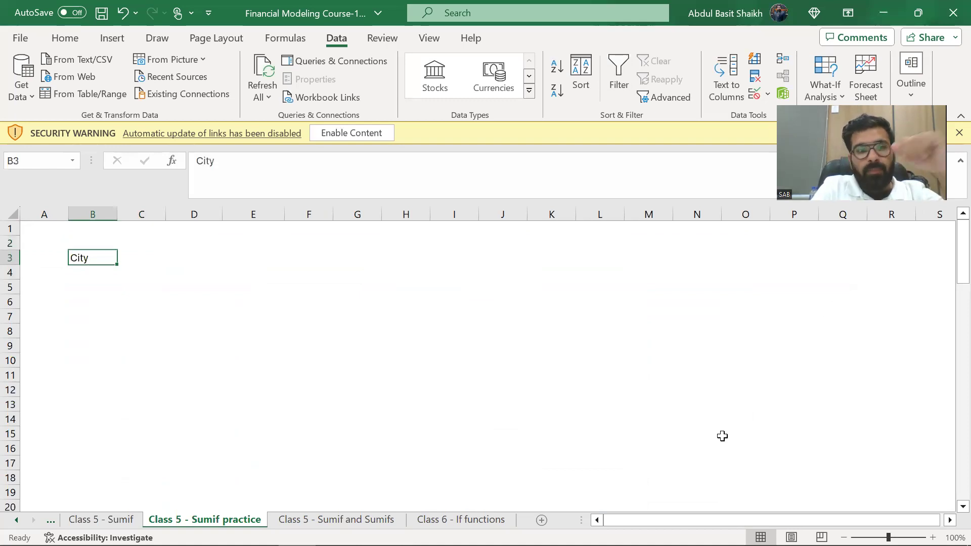
Copy all City values from the Class 5 - Sumif table and paste them at B4 of the practice sheet.
key("Down")
key("ctrl+Page_Up")
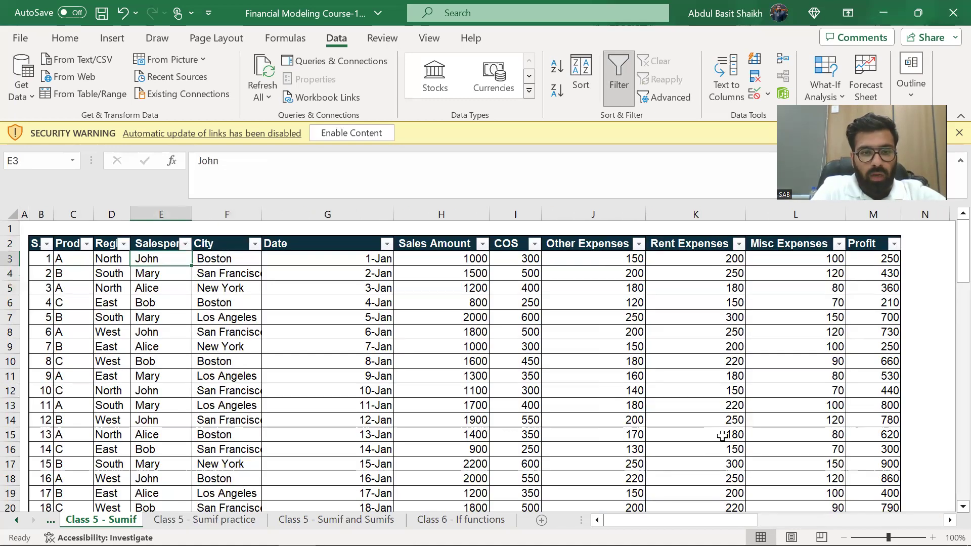
key("Right")
key("ctrl+shift+Down")
key("ctrl+c")
key("ctrl+Page_Down")
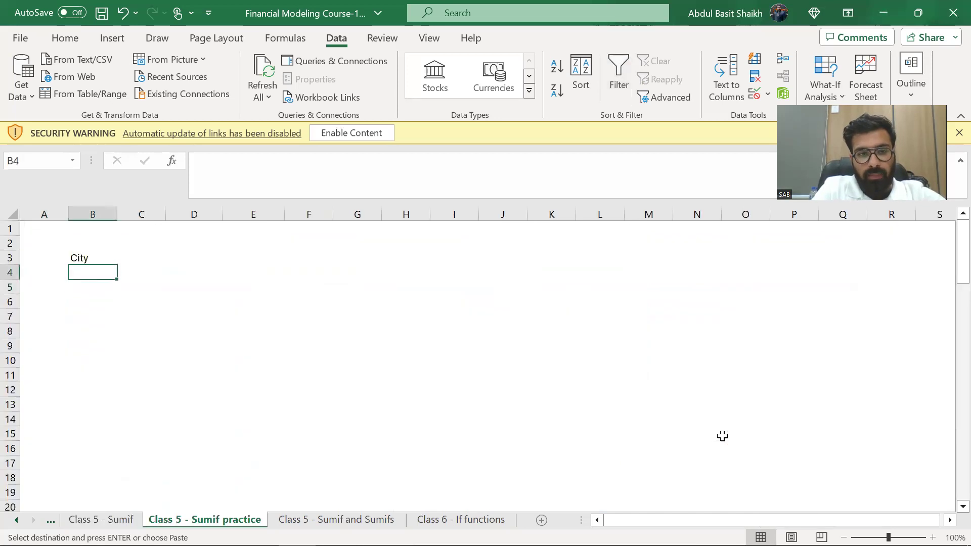
key("ctrl+v")
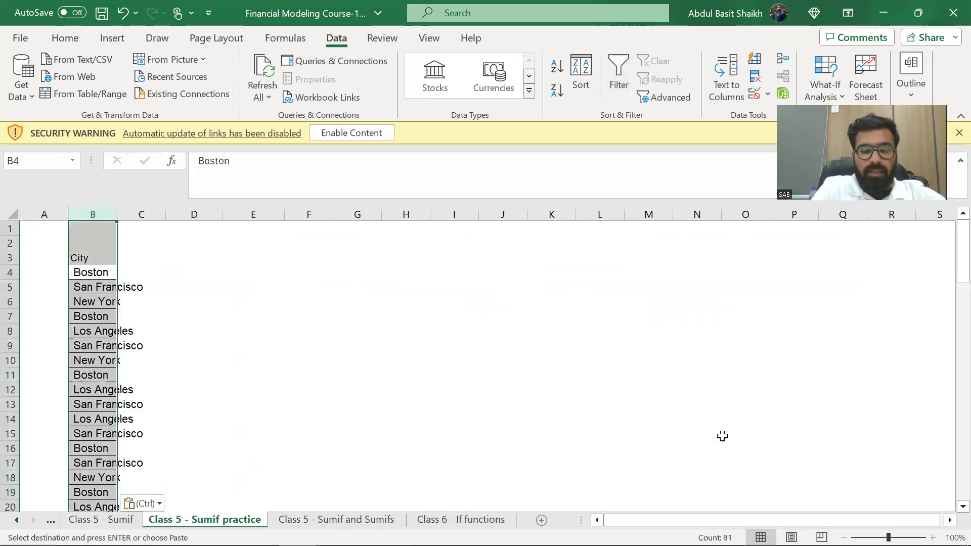
Set the font size of column B to 10.
key("alt+h")
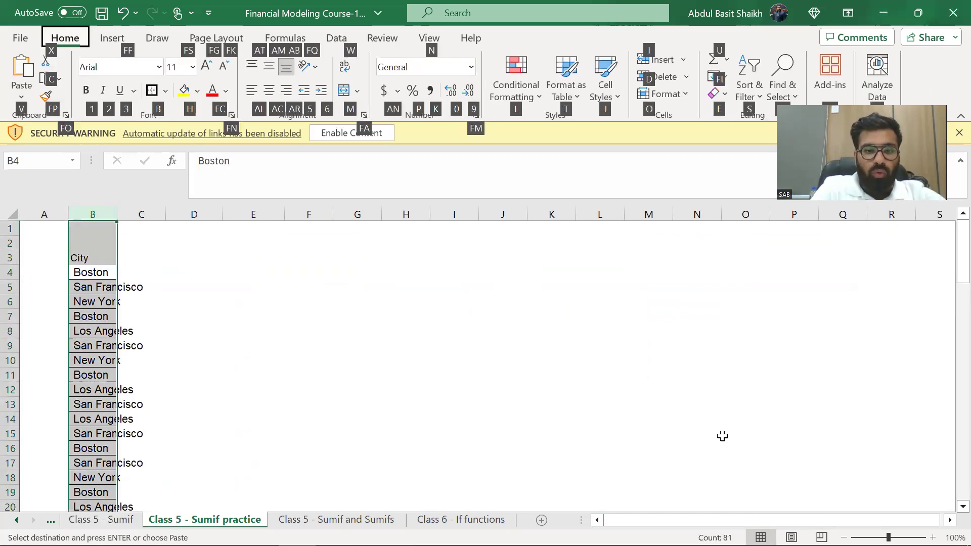
key("f")
key("f")
key("Tab")
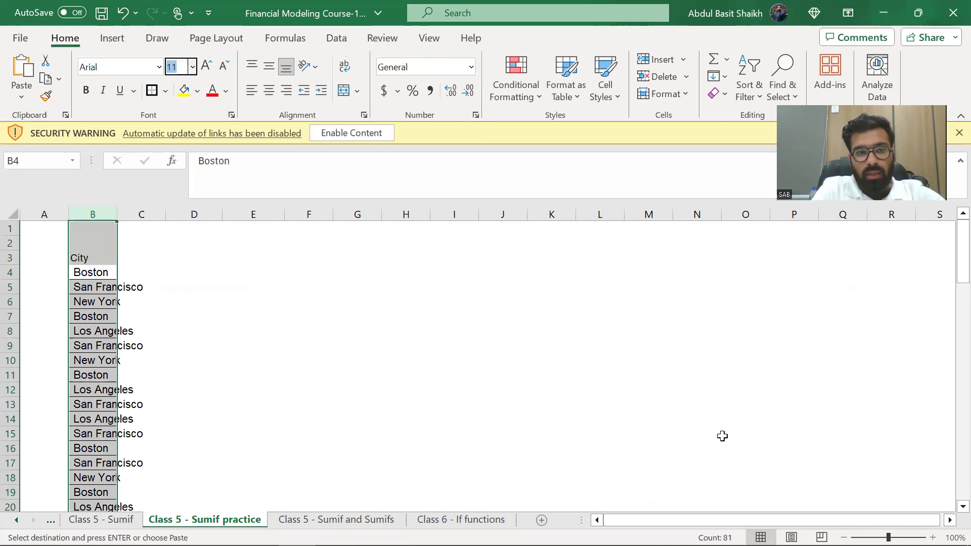
type("10")
key("Return")
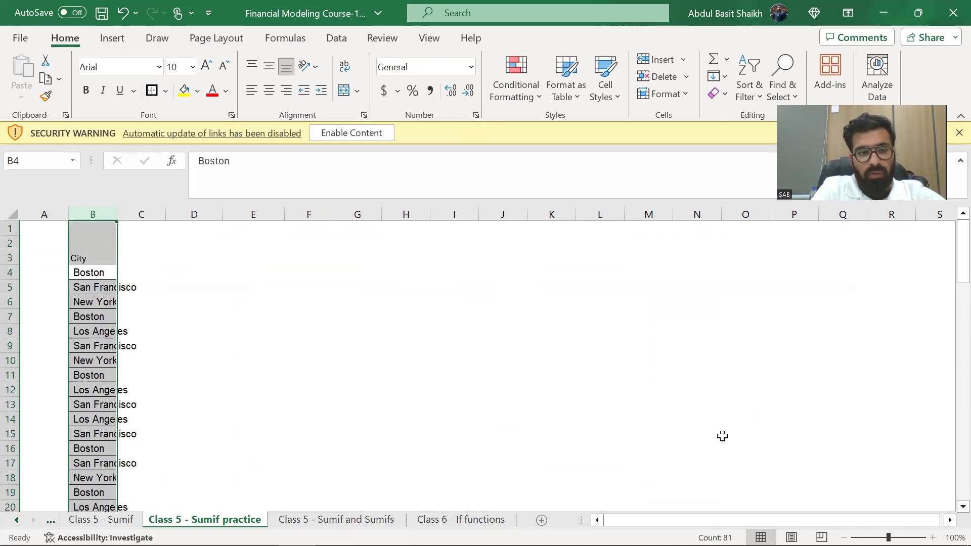
Remove all borders from the pasted city list in column B.
key("shift+BackSpace")
key("ctrl+shift+Down")
key("alt+h")
key("b")
key("n")
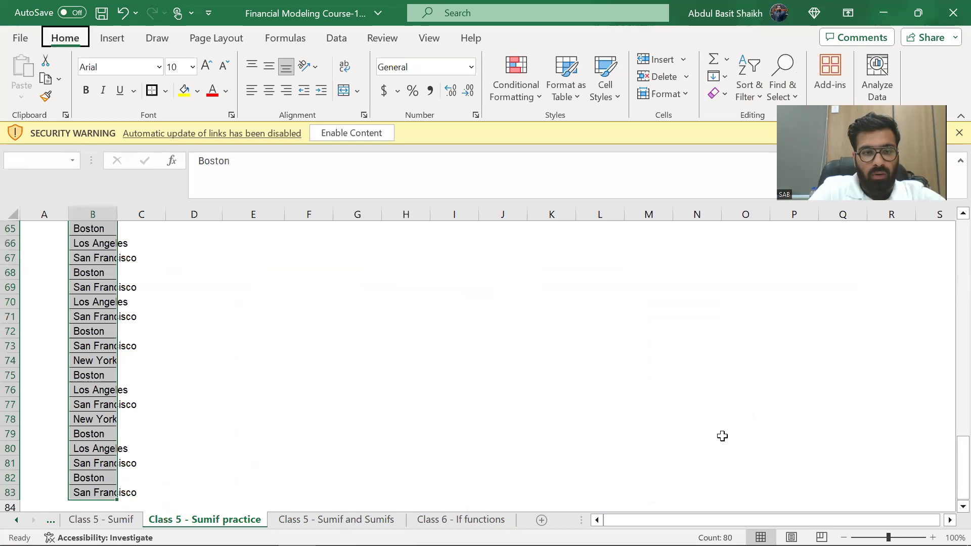
Remove the duplicate values from the whole of column B, without treating the data as having headers.
key("shift+BackSpace")
key("ctrl+space")
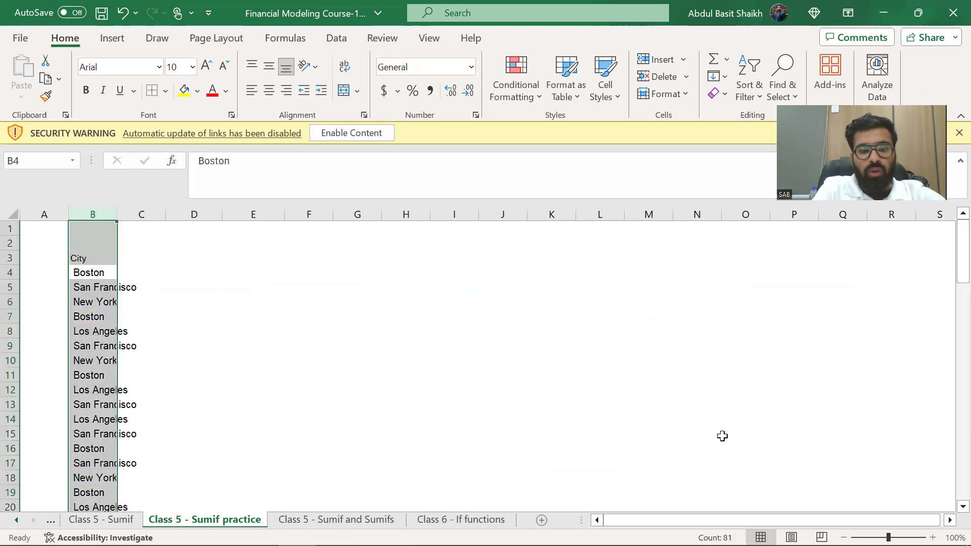
key("alt+a")
key("m")
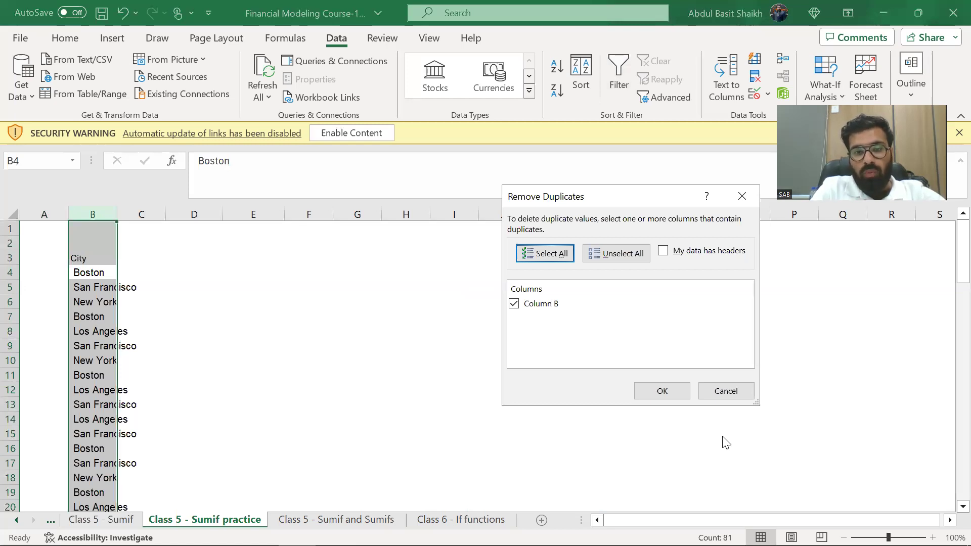
key("Escape")
key("alt+a")
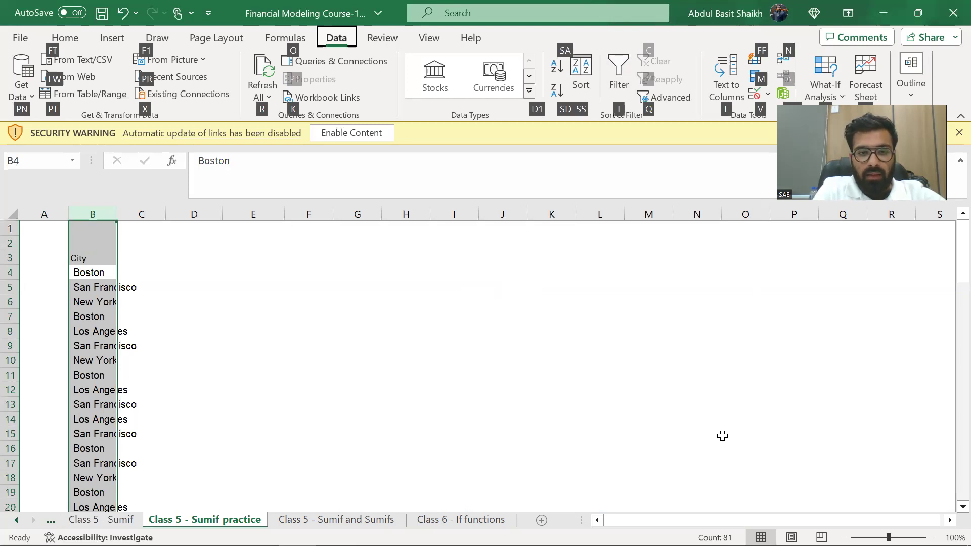
key("m")
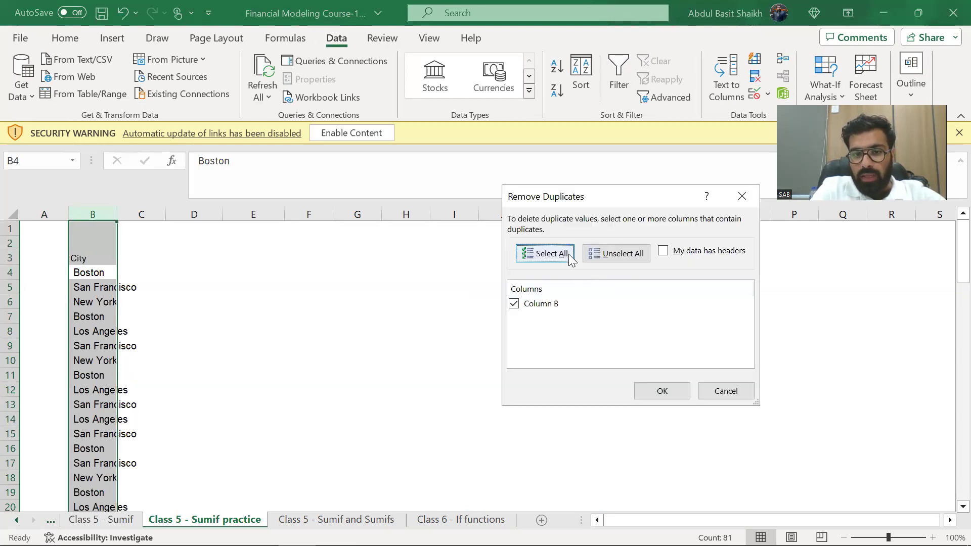
left_click(677, 391)
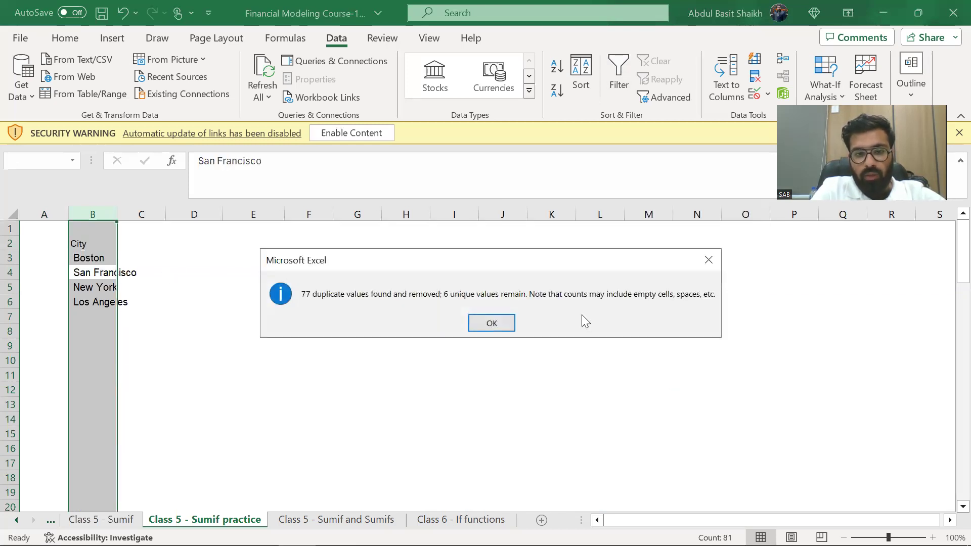
left_click(483, 320)
Check the deduplicated cities against the City filter list on the Class 5 - Sumif sheet.
left_click(80, 291)
key("Down")
key("Up")
key("Up")
key("Up")
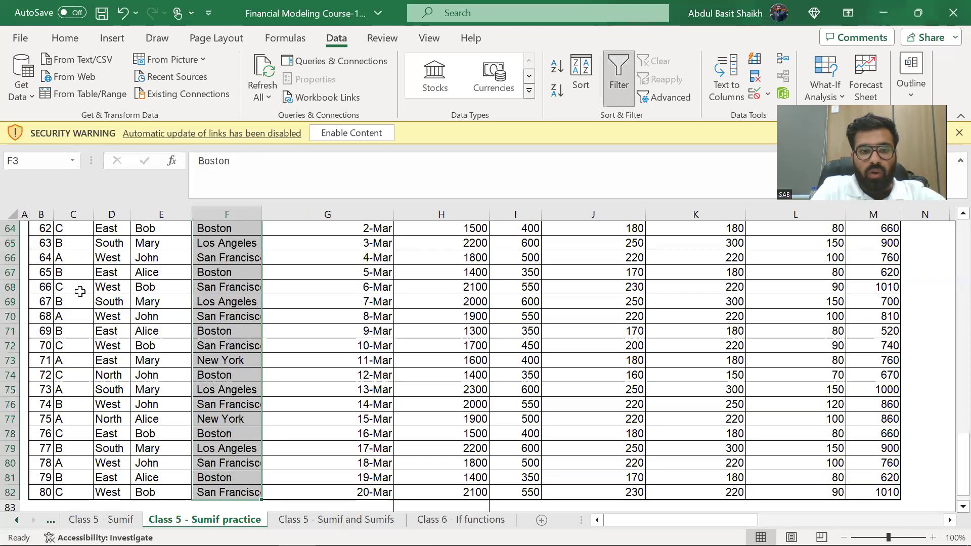
key("ctrl+Page_Up")
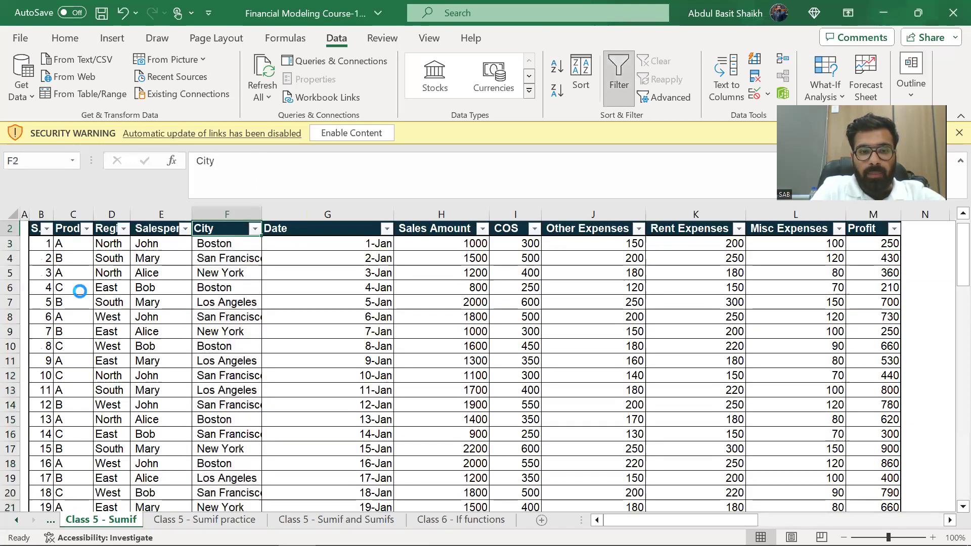
key("alt+Down")
key("Up")
key("Escape")
key("ctrl+Page_Down")
AutoFit the width of column B on the practice sheet to the city names.
key("Left")
key("Up")
key("Down")
key("ctrl+space")
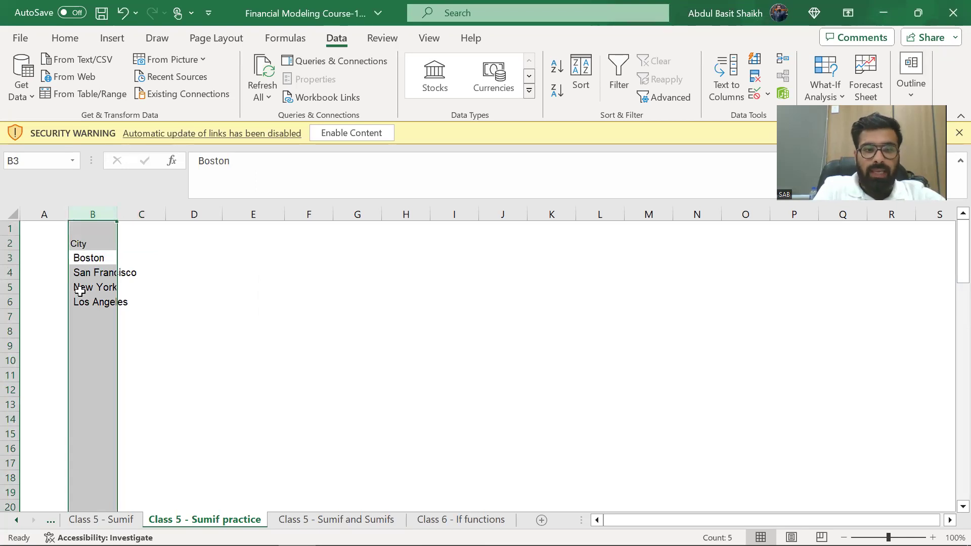
key("alt+h")
key("o")
key("i")
Center the City heading in cell B2.
key("Down")
key("Up")
key("Up")
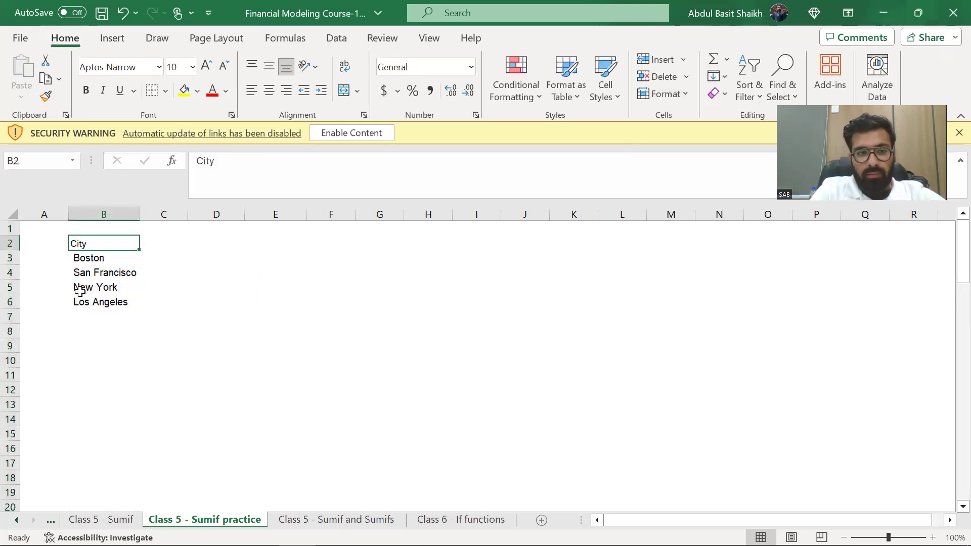
key("alt+h")
key("a")
key("c")
Enter the headings Rev in C2 and Cost in D2, beside the City heading.
key("Right")
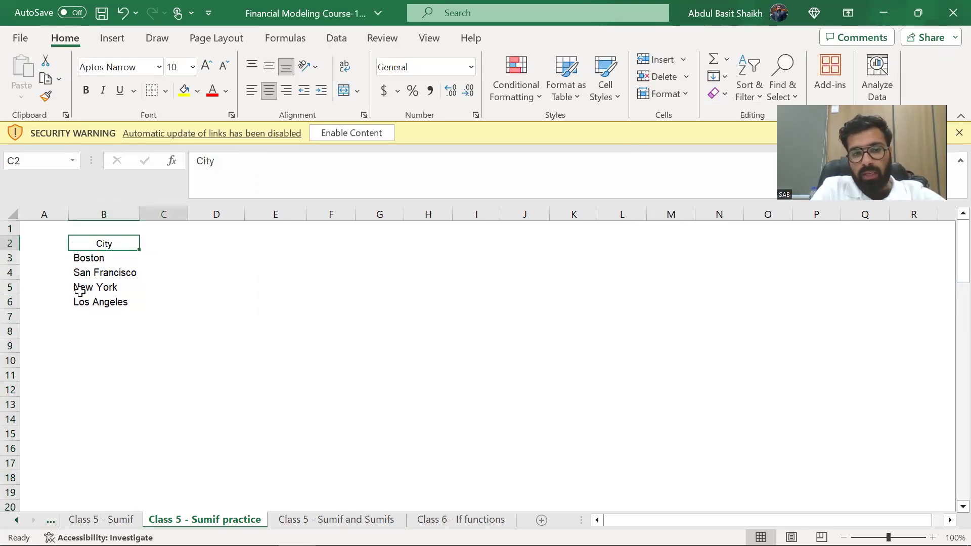
key("Left")
key("Right")
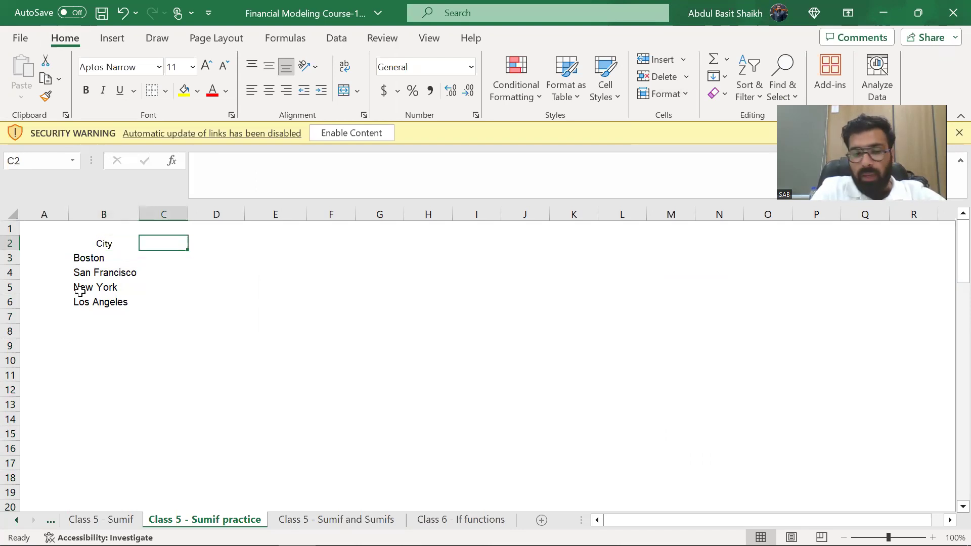
type("Rev")
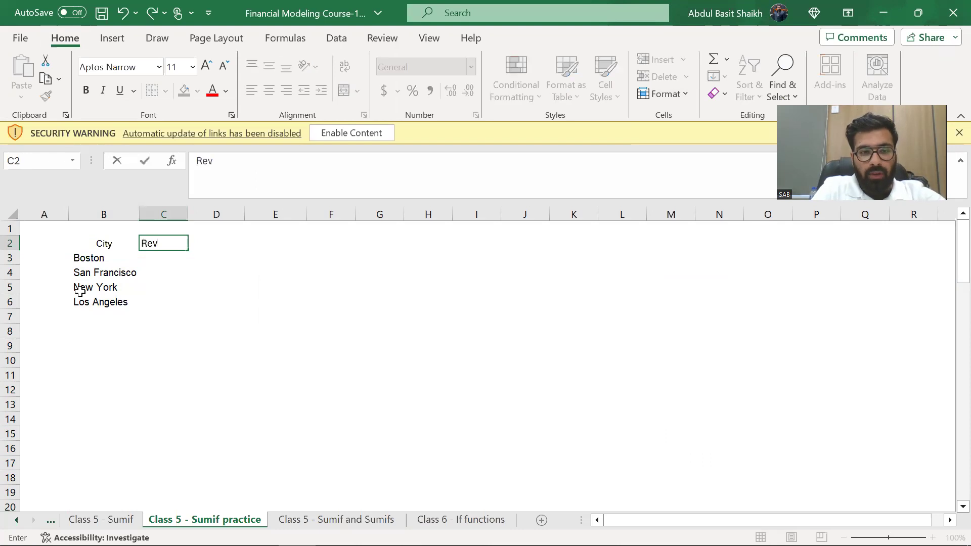
key("Tab")
type("Cost")
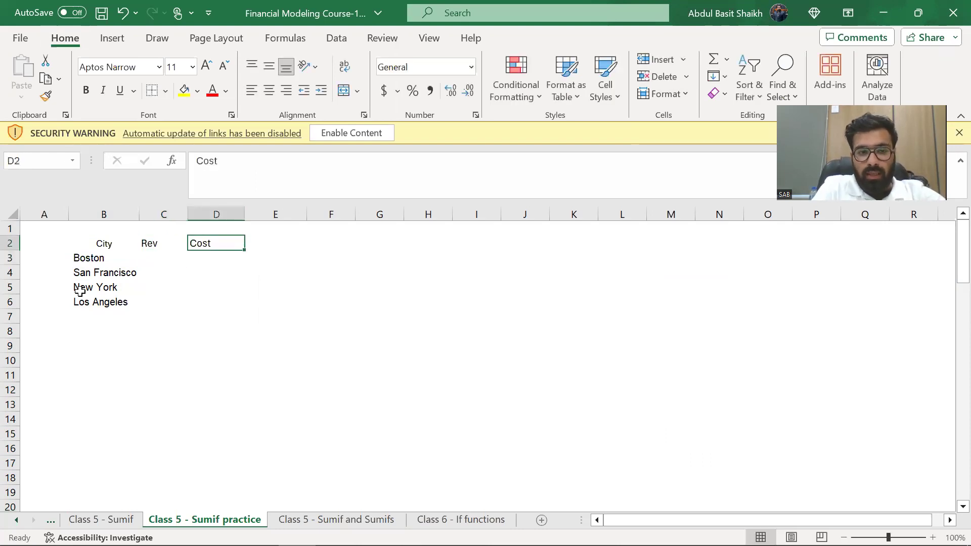
key("Tab")
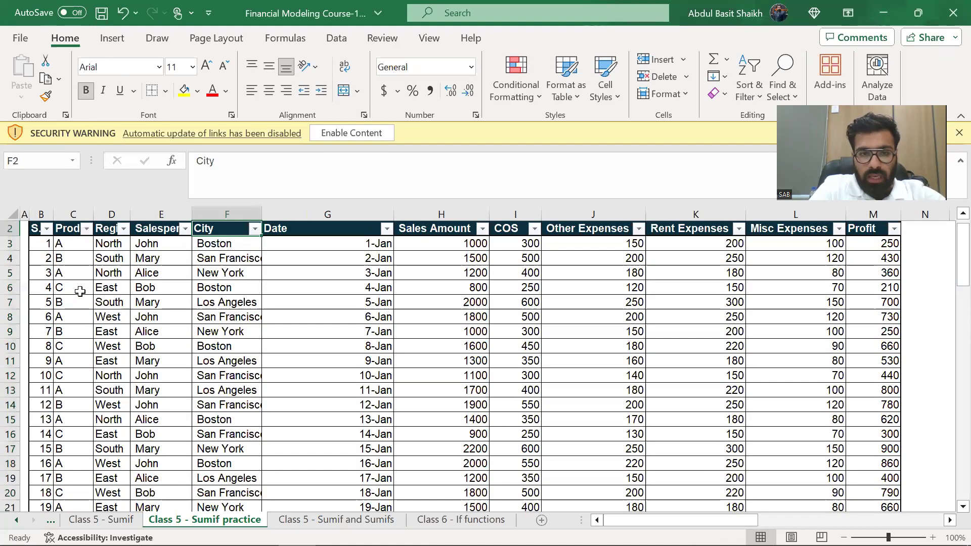
Copy the headers Sales Amount through Profit from the Class 5 - Sumif table and paste them at C2 of the practice sheet.
key("ctrl+Page_Up")
key("shift+Right")
key("shift+Right")
key("shift+Right")
key("shift+Right")
key("shift+Right")
key("ctrl+c")
key("ctrl+Page_Down")
key("Left")
key("Left")
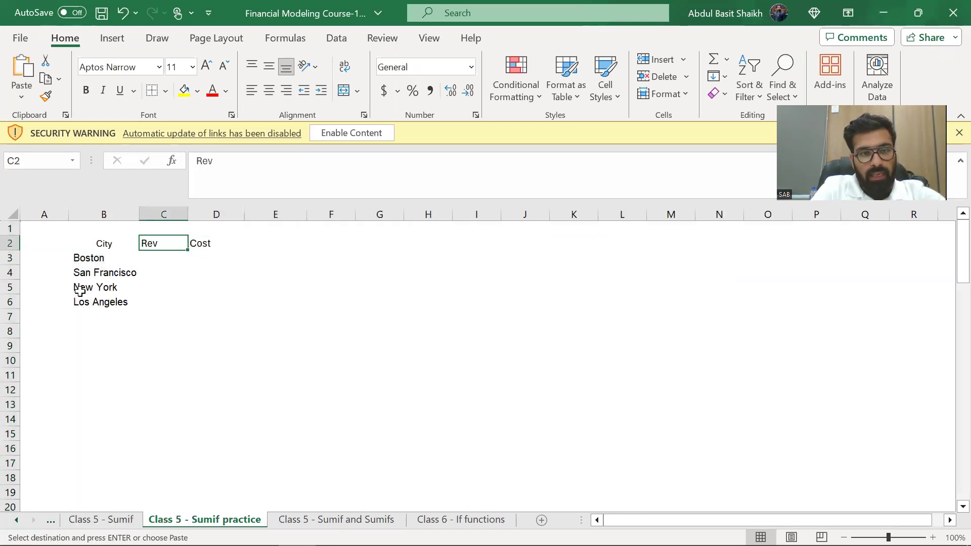
key("ctrl+v")
key("Escape")
AutoFit the column widths of the pasted headers Sales Amount through Profit in C2:H2 of the practice sheet.
key("shift+Right")
key("shift+Right")
key("shift+Right")
key("shift+Right")
key("shift+Right")
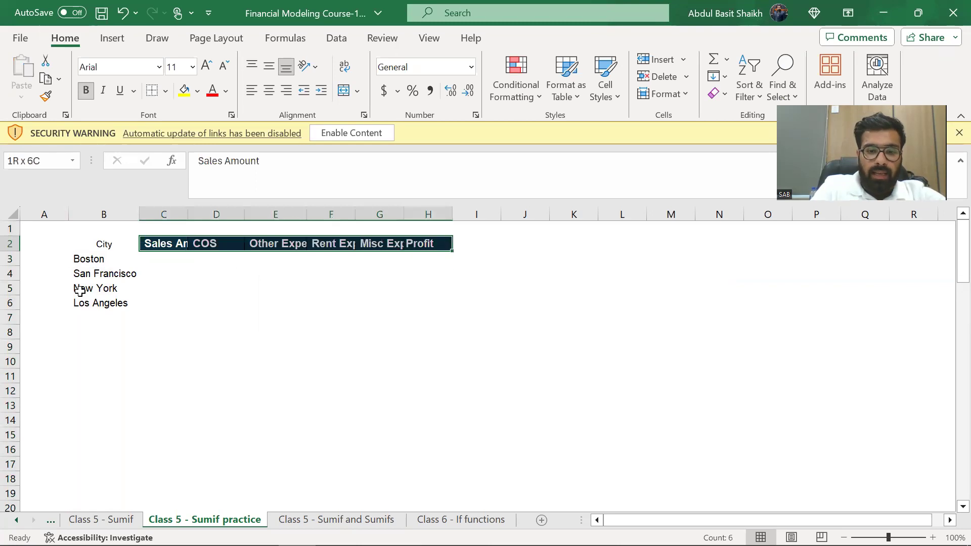
key("alt+h")
key("o")
key("i")
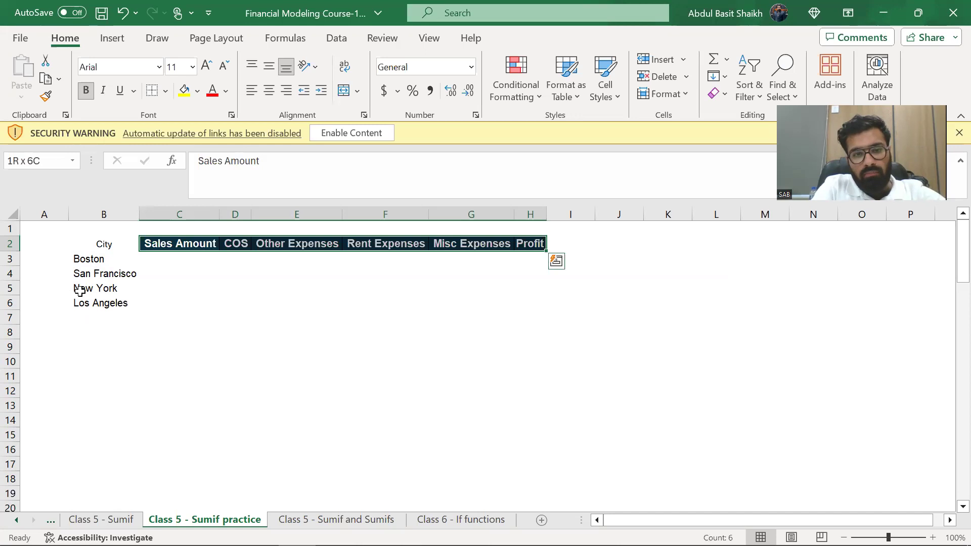
Try a SUMIF formula for Boston's sales amount in C3 using the Class 5 - Sumif data, and clear the cell.
key("Down")
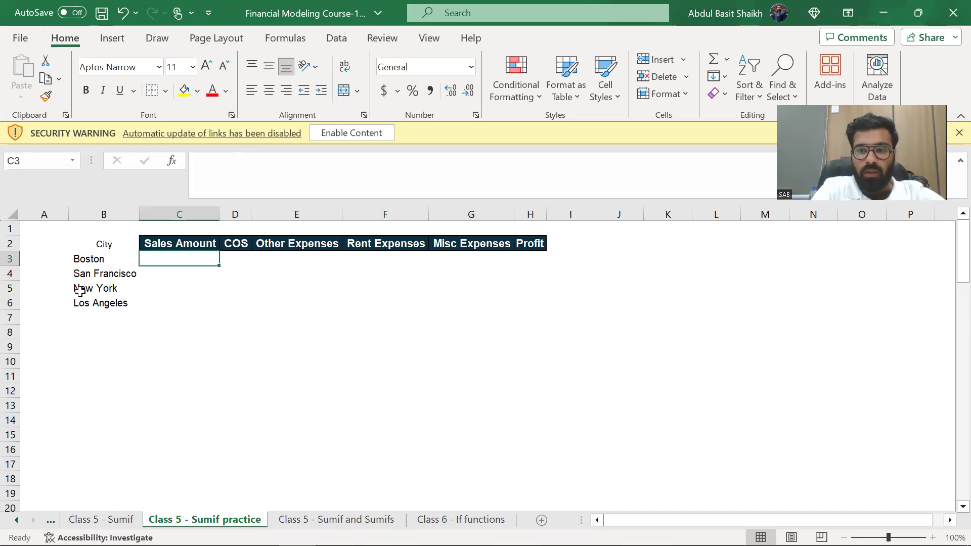
type("=sumif")
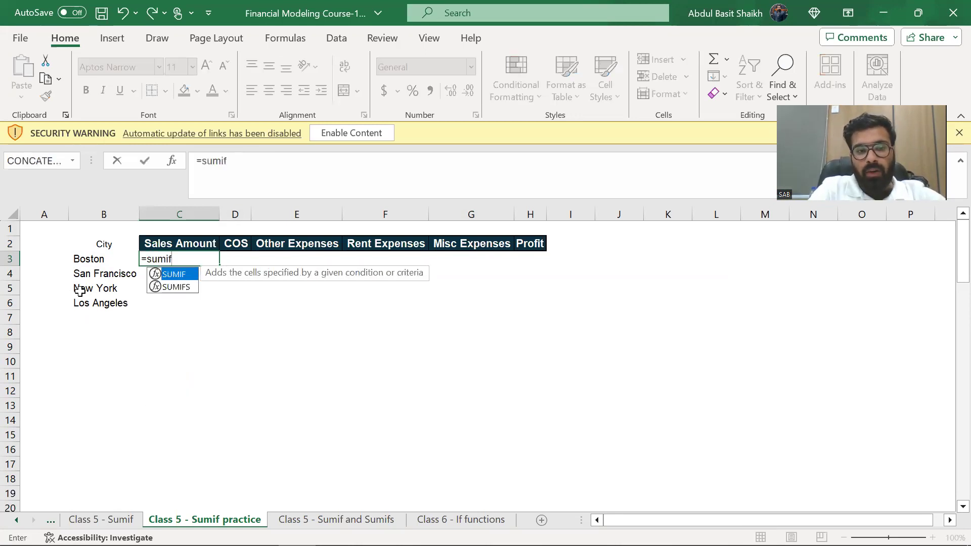
key("Tab")
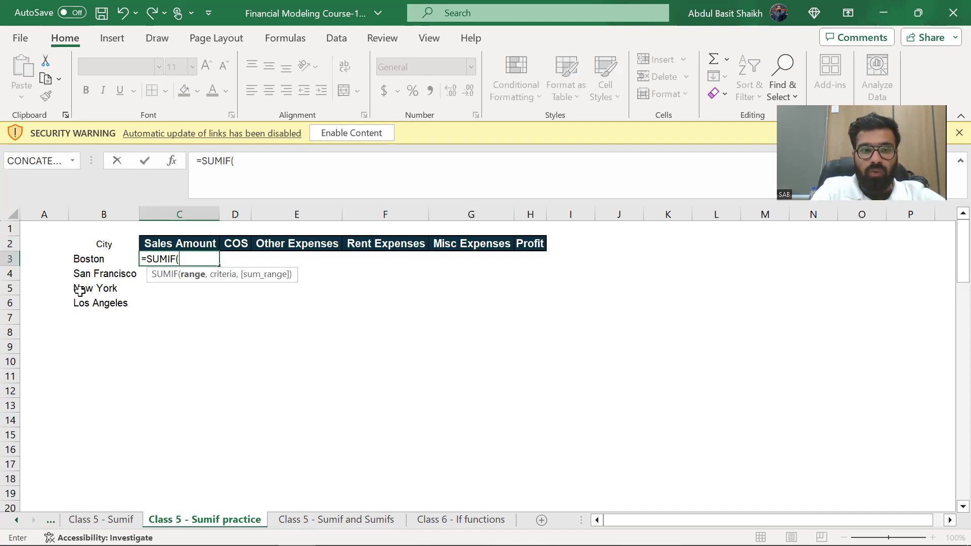
key("ctrl+Page_Up")
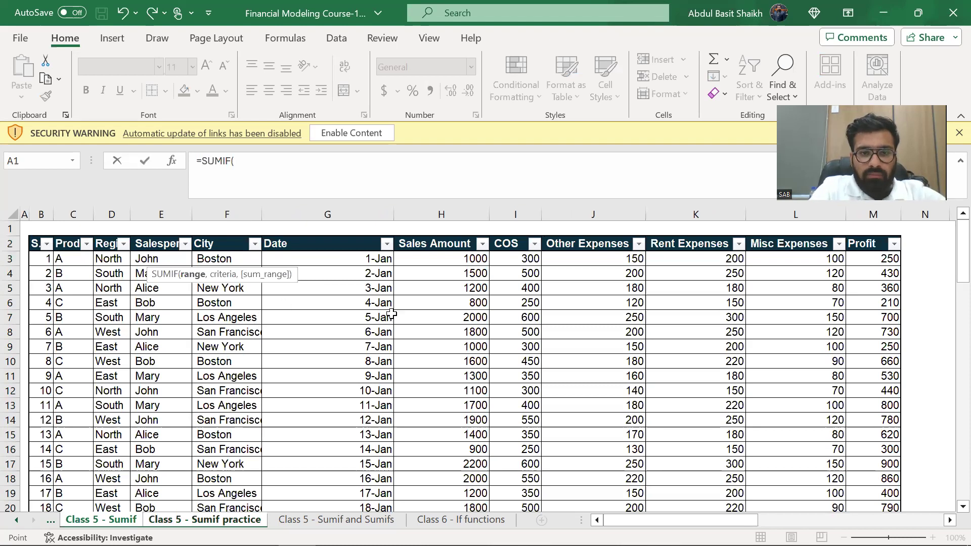
left_click(475, 257)
key("ctrl+space")
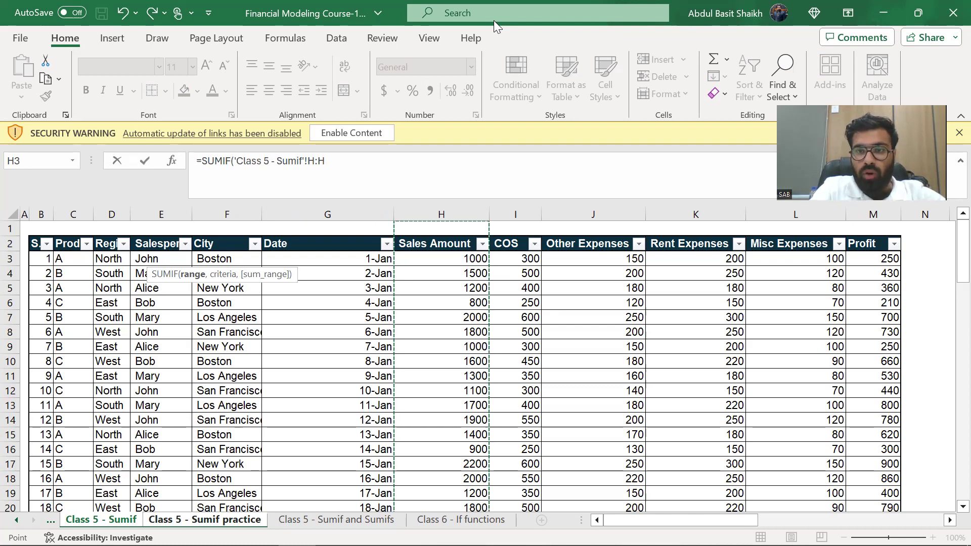
key("Return")
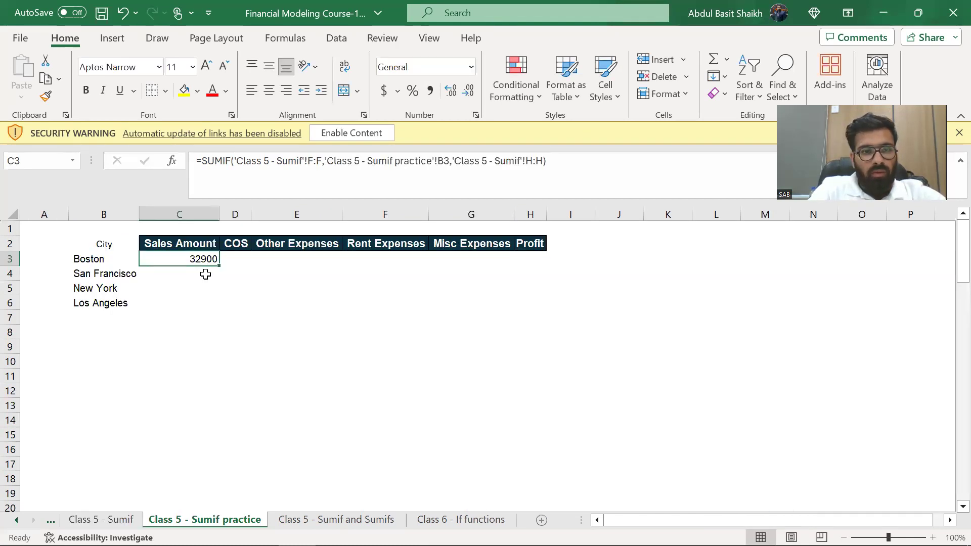
key("Delete")
Begin a SUMIF in C3 with column F of the Class 5 - Sumif sheet as range and Boston in B3 as criteria.
type("=sumif")
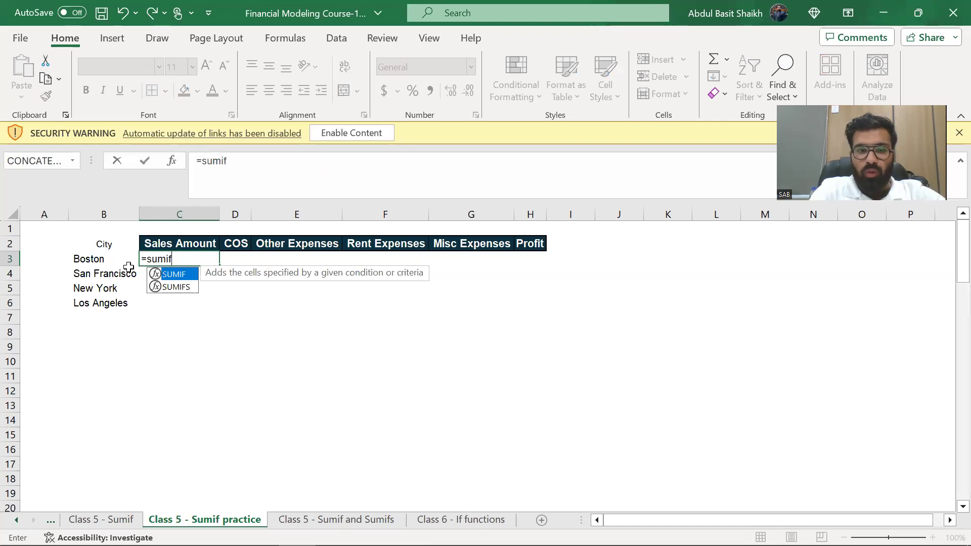
key("Tab")
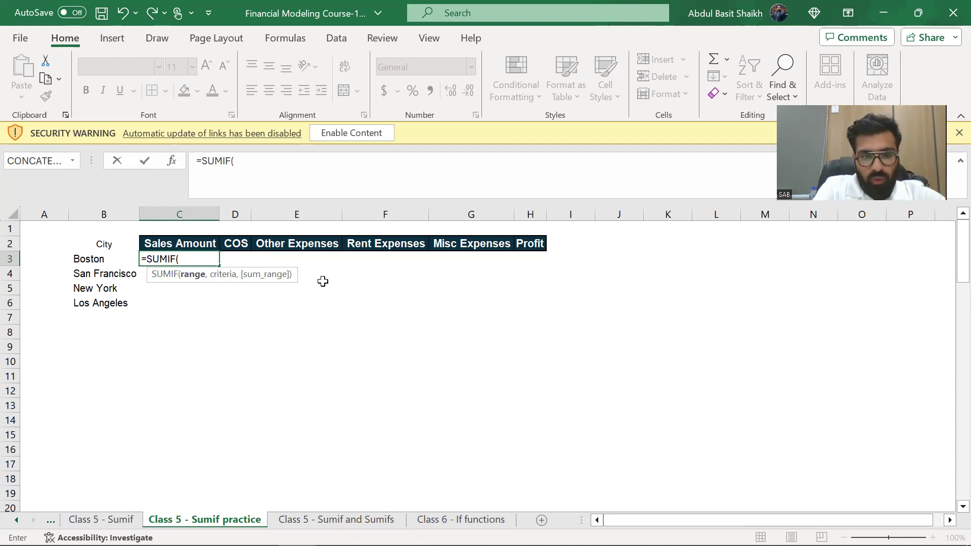
key("ctrl+Page_Up")
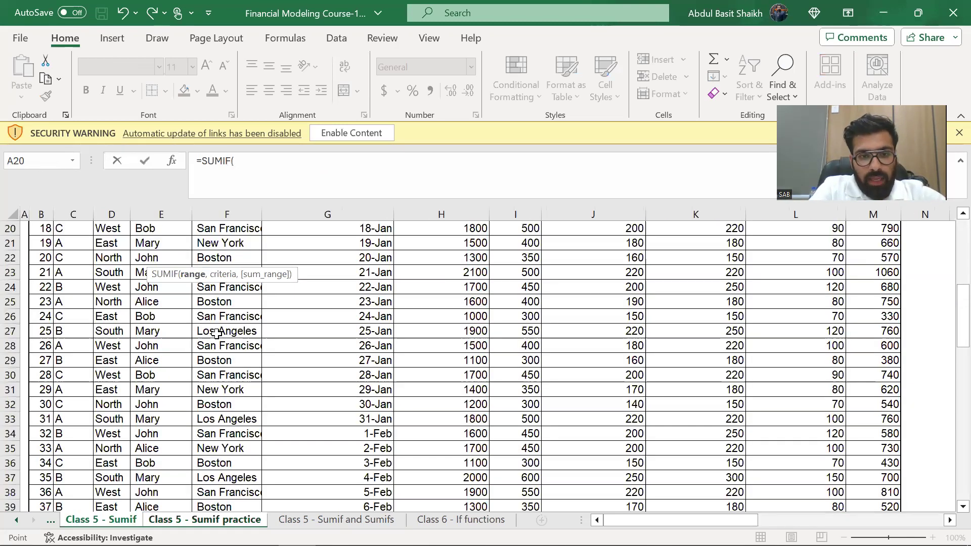
left_click(216, 333)
key("ctrl+space")
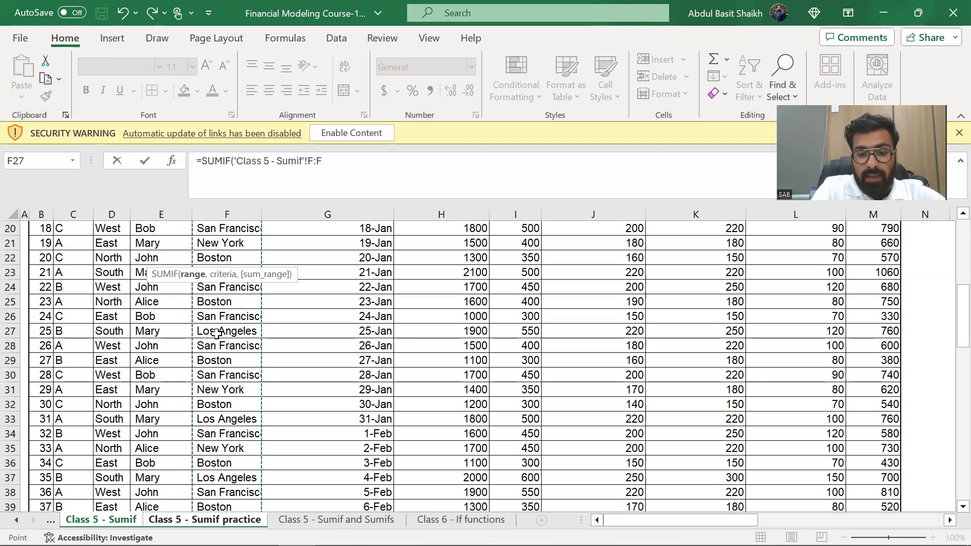
type(",")
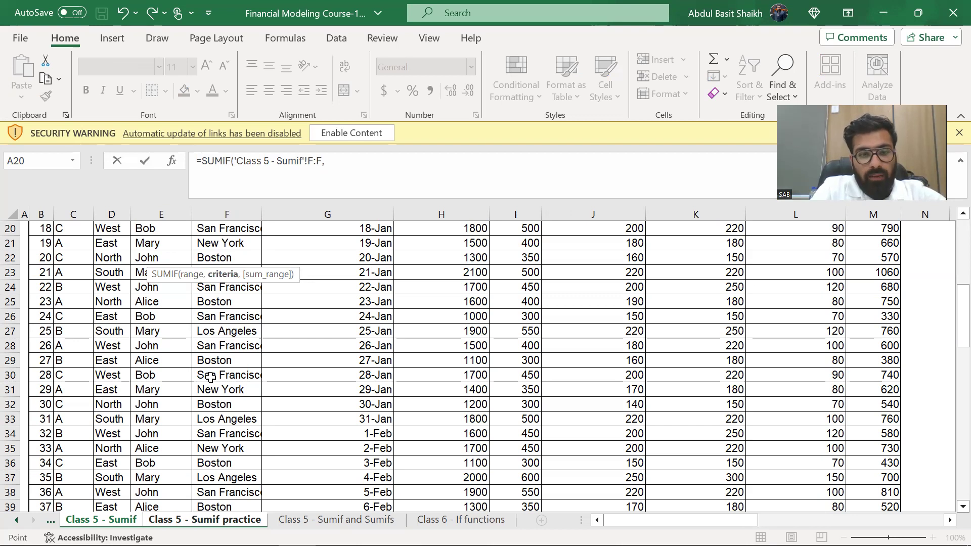
left_click(205, 519)
left_click(97, 260)
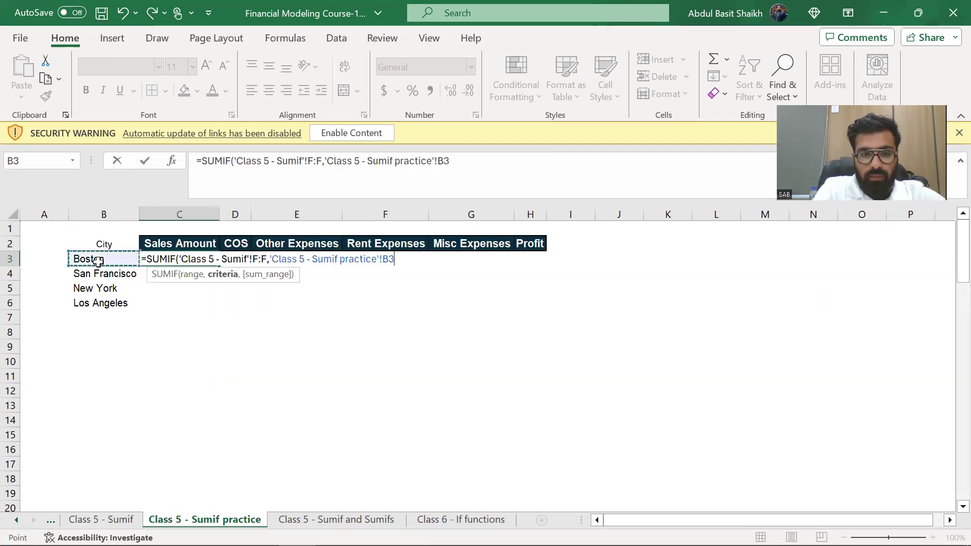
type(",")
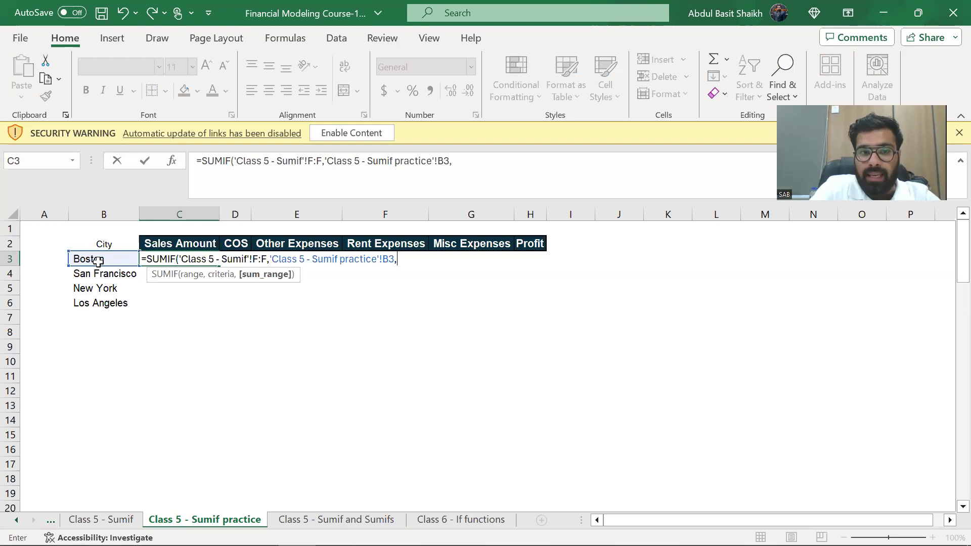
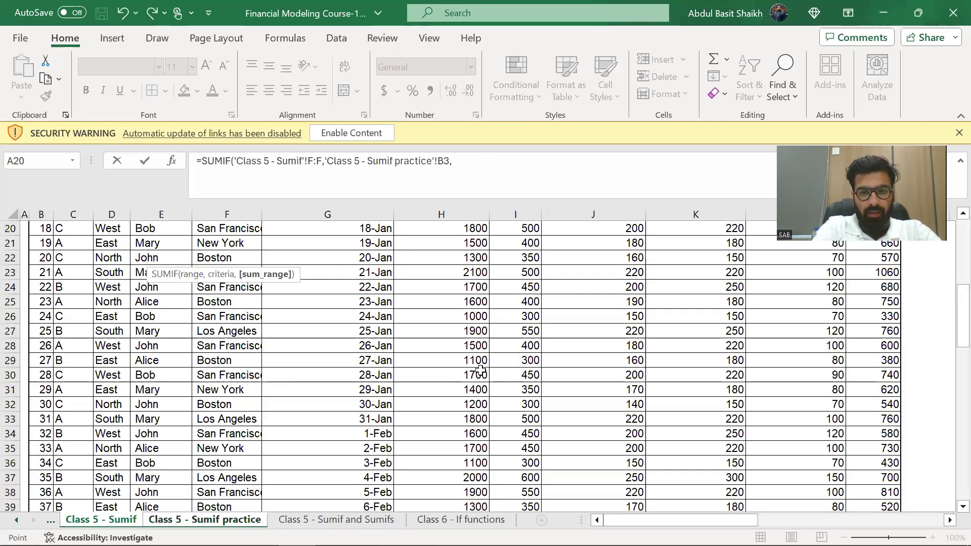
Complete Boston's SUMIF in C3 with Sales Amount column H of the Class 5 - Sumif sheet as the sum range.
left_click(481, 372)
key("ctrl+space")
key("ctrl+Return")
key("F2")
key("Escape")
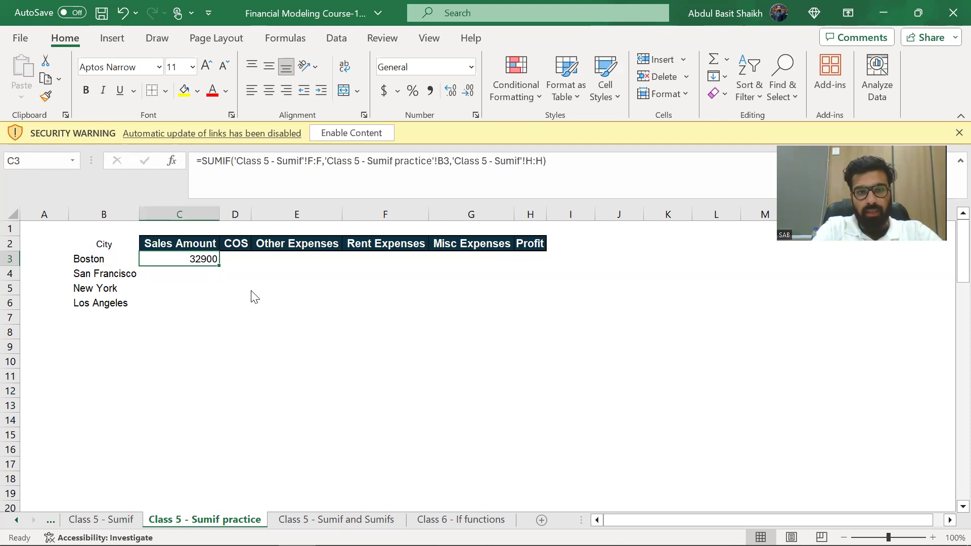
Begin a SUMIF in C4 with column F of the Class 5 - Sumif sheet as range and San Francisco in B4 as criteria.
left_click(171, 272)
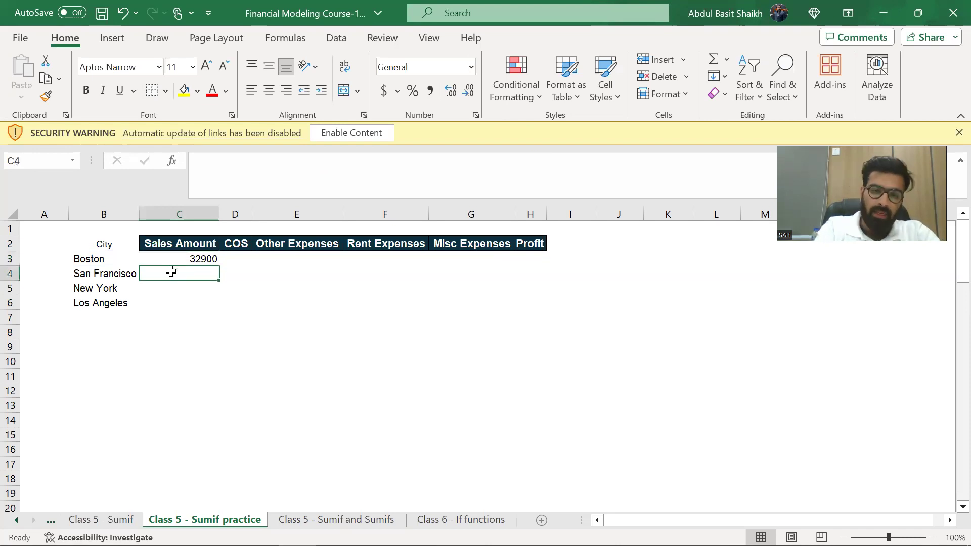
type("=sumi")
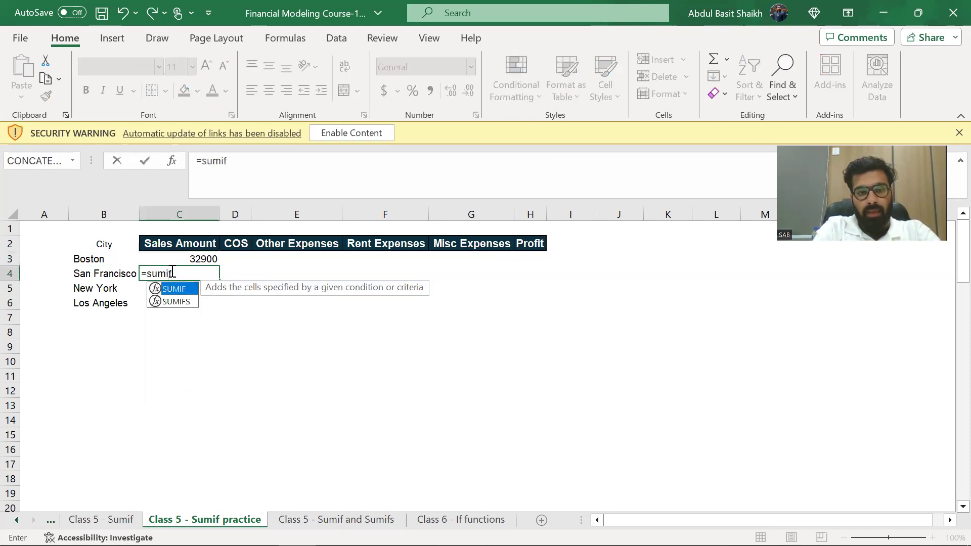
type("f")
key("Tab")
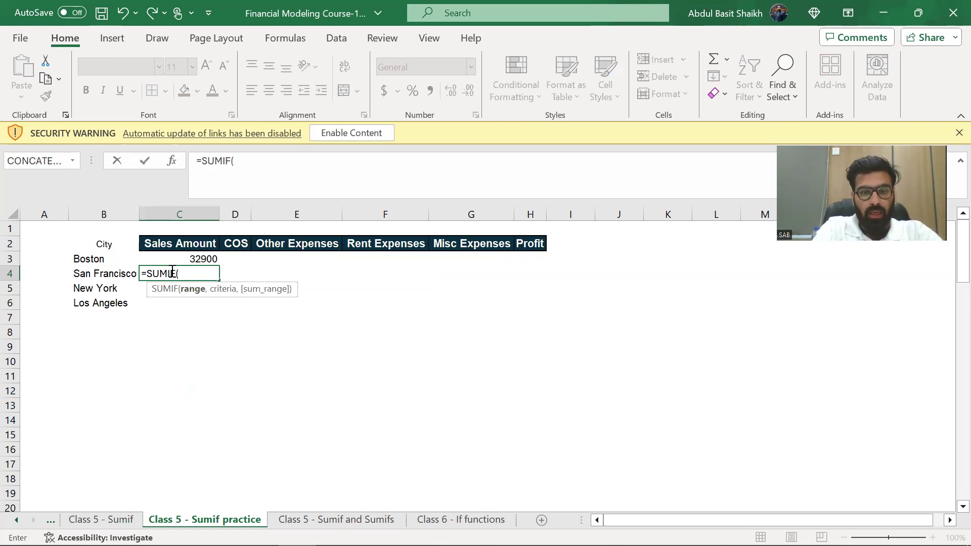
key("ctrl+Page_Up")
left_click(241, 349)
key("ctrl+space")
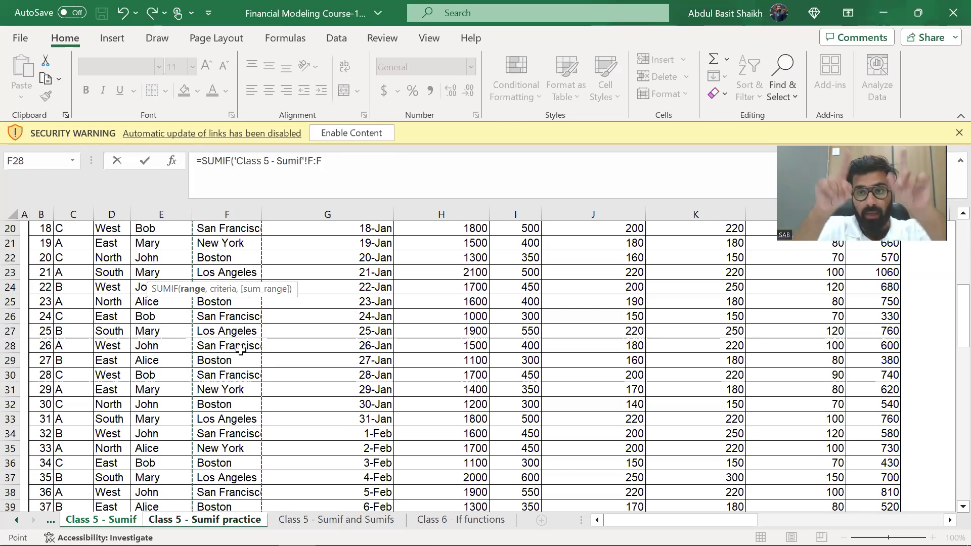
type(",")
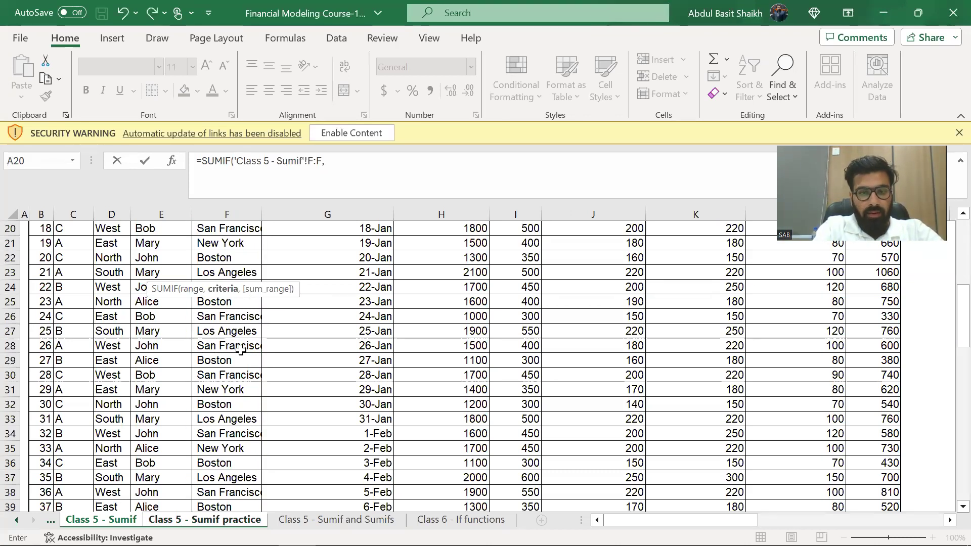
key("ctrl+Page_Down")
left_click(108, 274)
type(",")
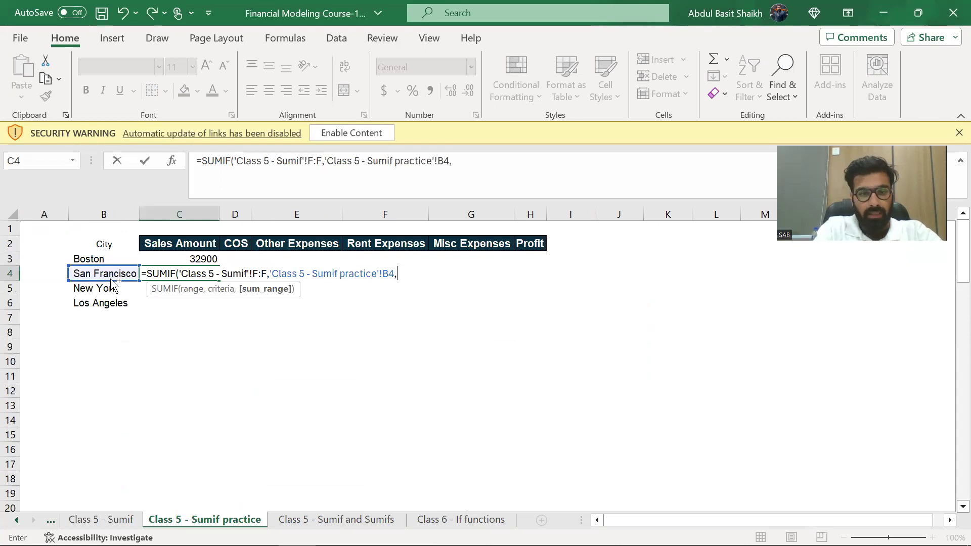
Complete San Francisco's SUMIF in C4 with Sales Amount column H of the Class 5 - Sumif sheet as the sum range.
key("ctrl+Page_Up")
left_click(466, 327)
key("ctrl+space")
type(")")
key("ctrl+Return")
Filter the City column of the Class 5 - Sumif table to show only San Francisco.
key("ctrl+Page_Up")
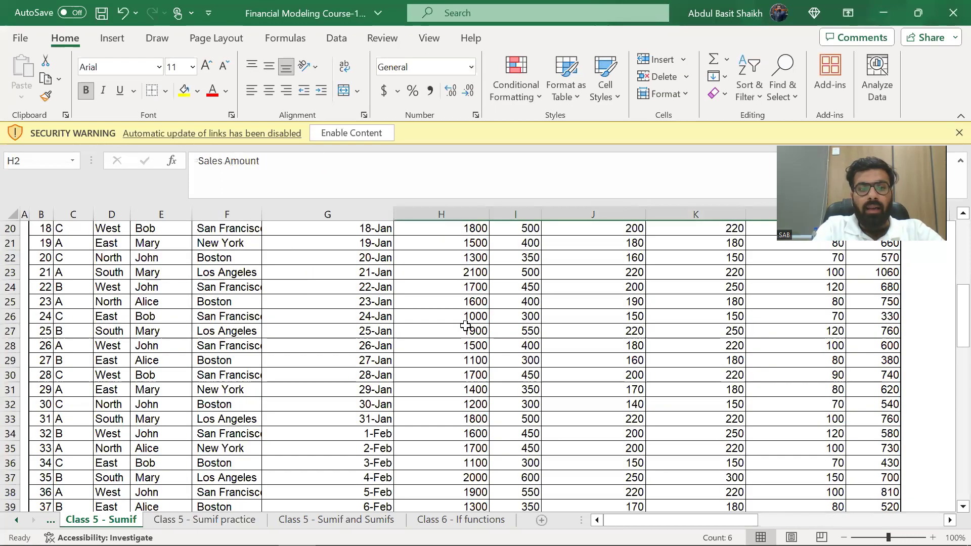
key("Left")
key("alt+Down")
key("Down")
key("space")
key("Down")
key("space")
key("Down")
key("space")
key("Down")
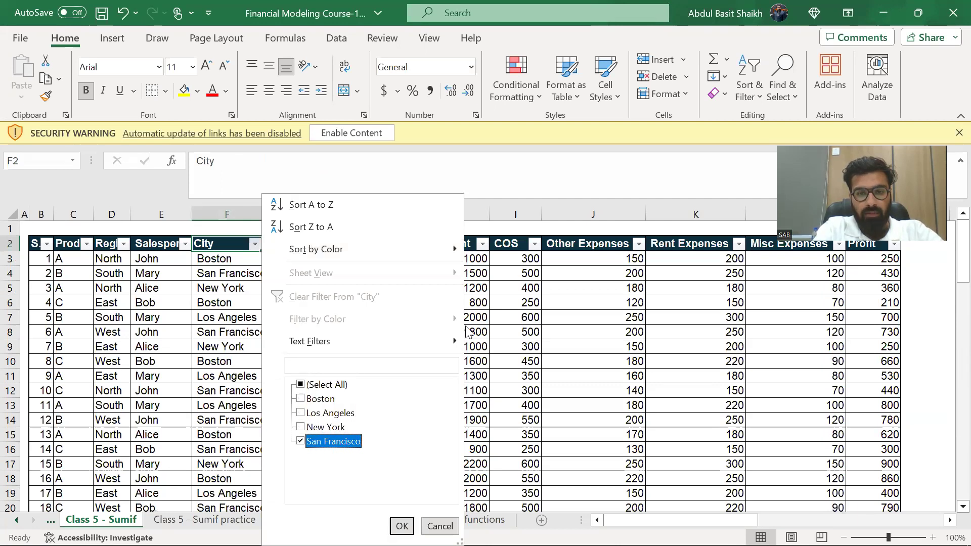
key("Return")
Clear the City filter from the Class 5 - Sumif table.
key("Up")
key("Left")
key("alt+a")
key("c")
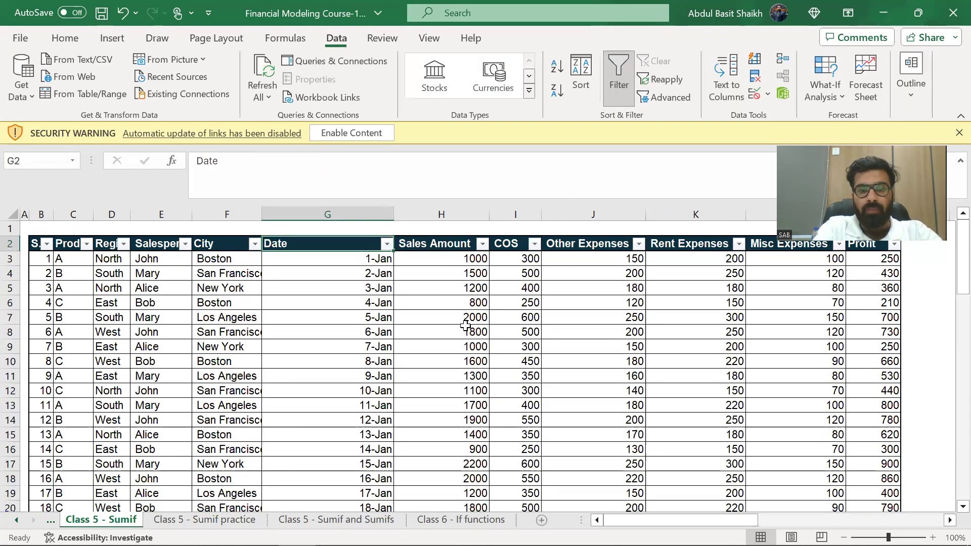
Enter =SUBTOTAL(9,H3:H82) in H1 above the Sales Amount header of the Class 5 - Sumif table.
key("Up")
key("Right")
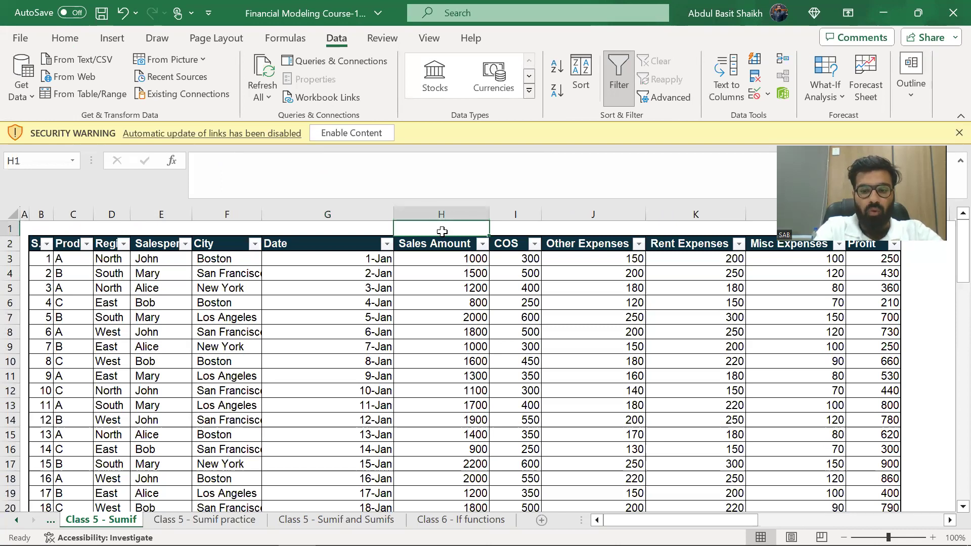
type("=subtpt")
key("BackSpace")
key("BackSpace")
type("o")
key("Tab")
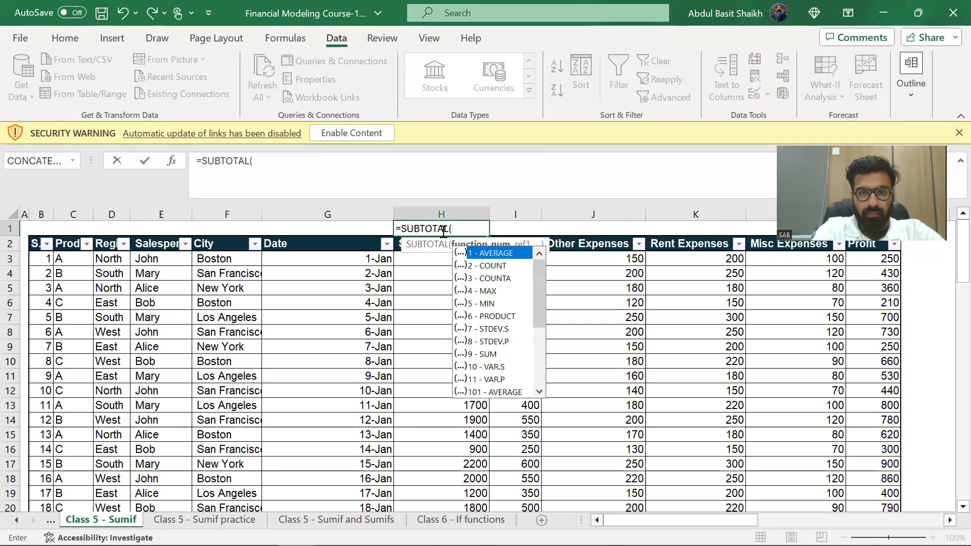
type("9,")
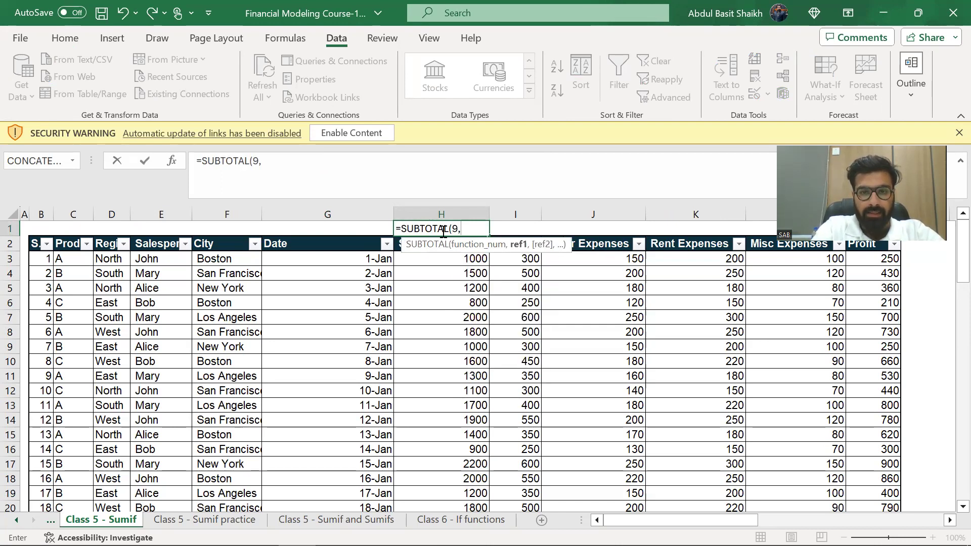
key("Down")
key("Down")
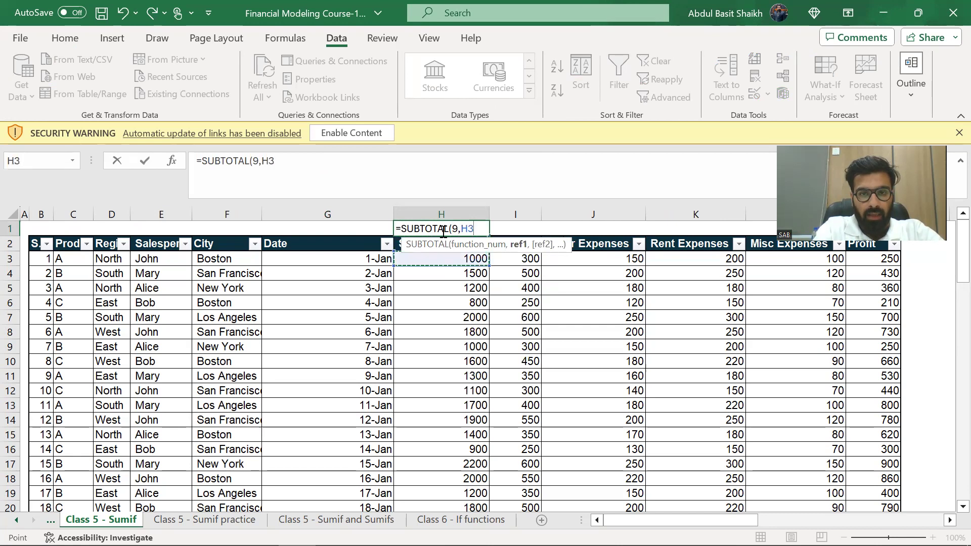
key("ctrl+shift+Down")
key("Return")
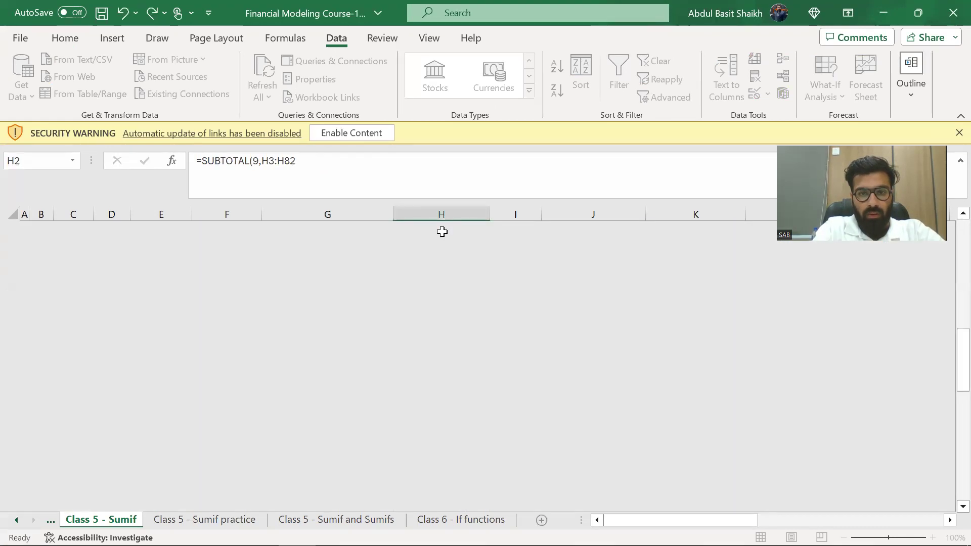
Copy the SUBTOTAL formula from H1 across I1:M1, above the COS through Profit columns.
key("Up")
key("ctrl+c")
key("Right")
key("shift+Right")
key("shift+Right")
key("shift+Right")
key("shift+Right")
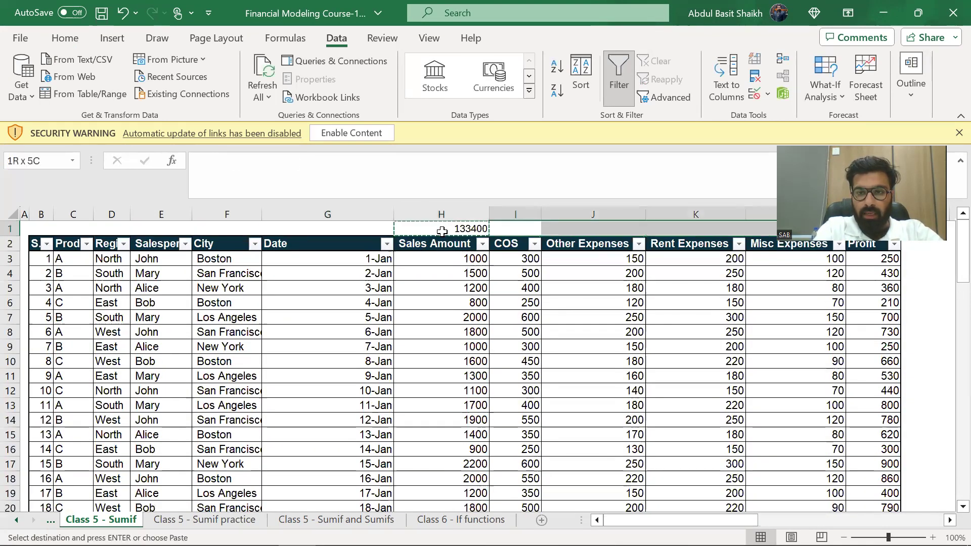
key("Return")
Filter the table's City column to San Francisco only and return to the Class 5 - Sumif practice sheet to compare the sales total.
key("Left")
key("Left")
key("Left")
key("Left")
key("Down")
key("Right")
key("alt+Down")
key("Down")
key("Down")
key("Down")
key("Down")
key("Down")
key("Down")
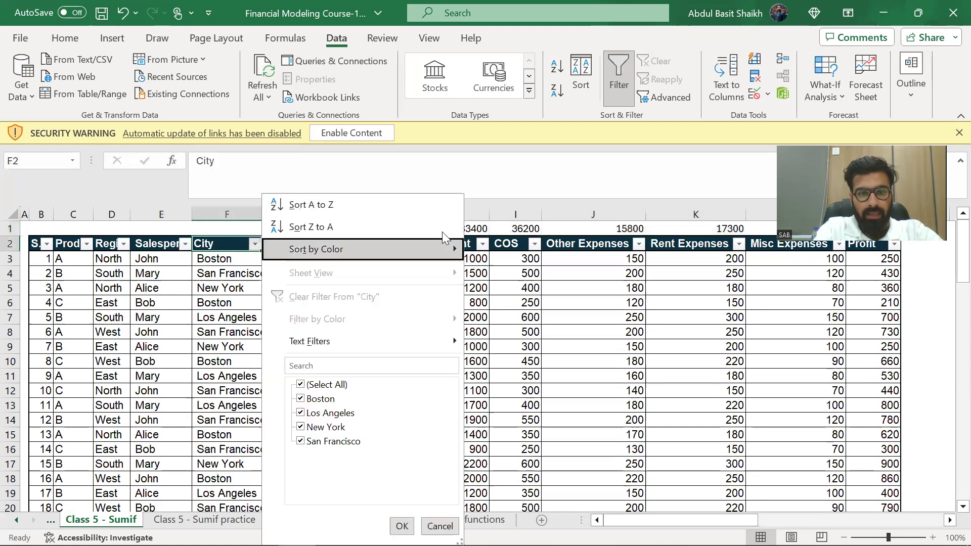
key("Down")
key("Down")
key("space")
key("Down")
key("Down")
key("Down")
key("Down")
key("space")
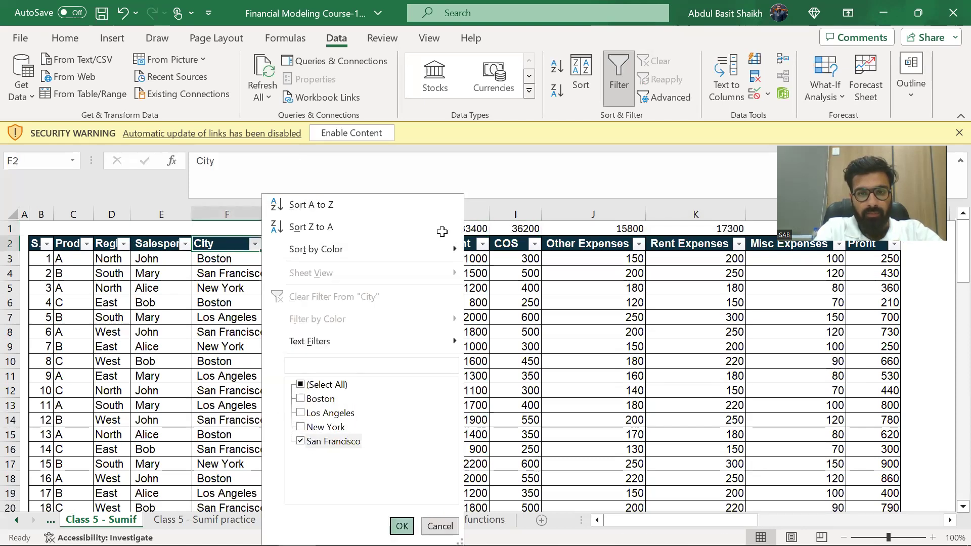
key("Return")
key("ctrl+Page_Down")
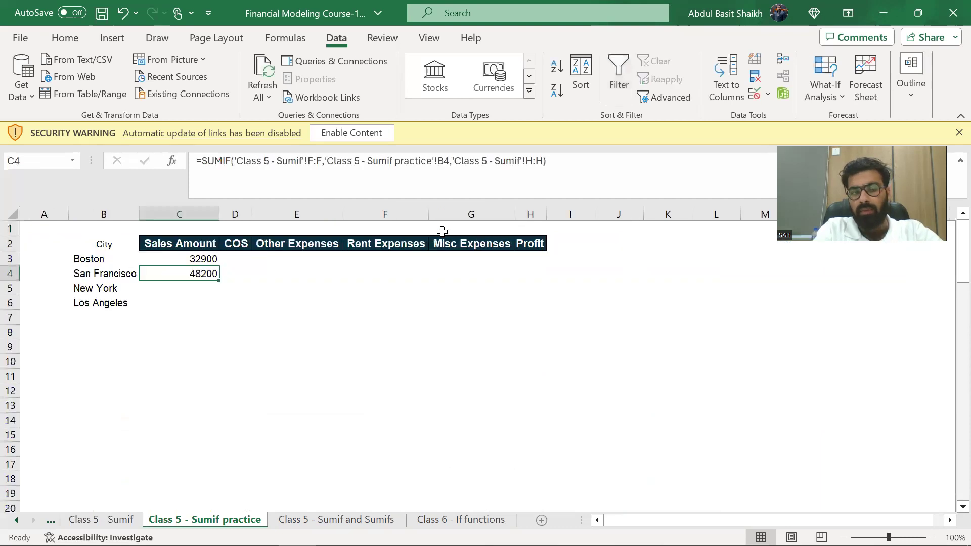
Try to change the City filter of the Class 5 - Sumif table, and return to the Boston sales total on the practice sheet.
key("ctrl+Page_Up")
key("alt+Down")
key("Down")
key("Down")
key("Down")
key("Down")
key("Down")
key("Down")
key("Down")
key("Down")
key("Down")
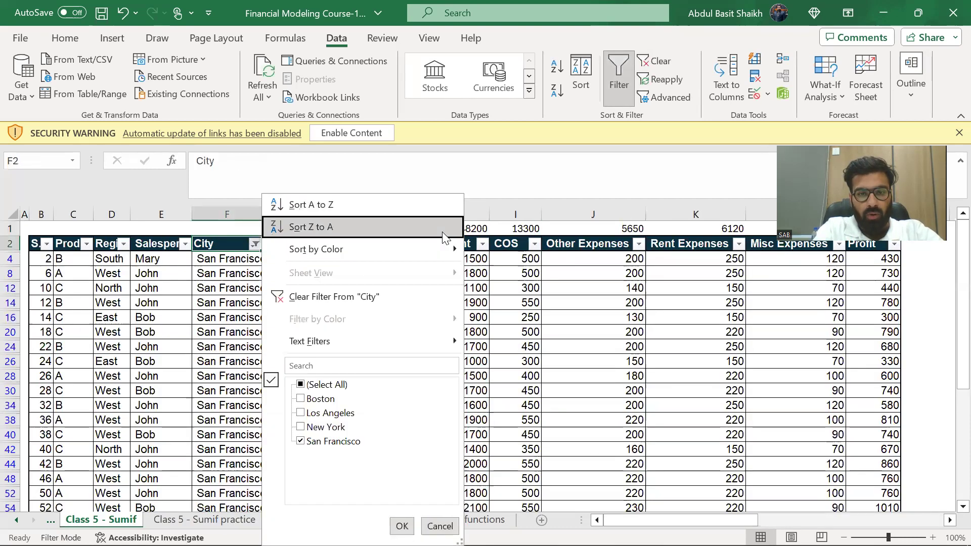
key("Up")
key("Up")
key("Up")
key("space")
key("Return")
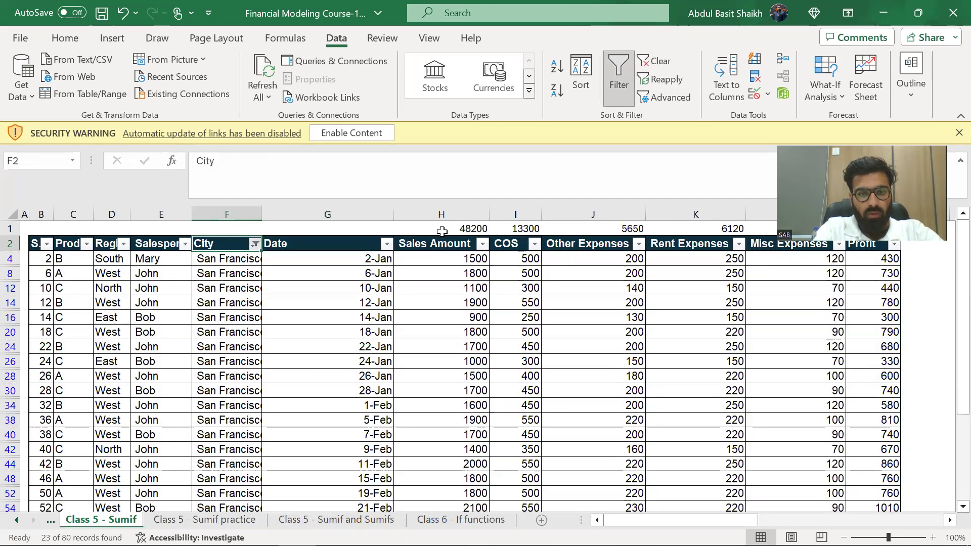
key("ctrl+Page_Down")
key("Up")
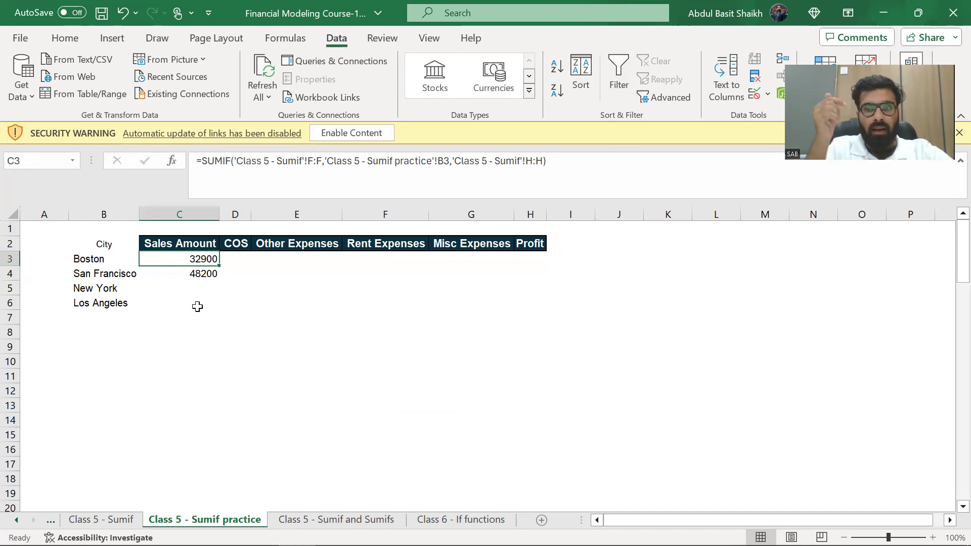
Copy the San Francisco SUMIF formula from C4 into C5 for New York, and undo the paste.
key("Down")
key("ctrl+c")
key("Down")
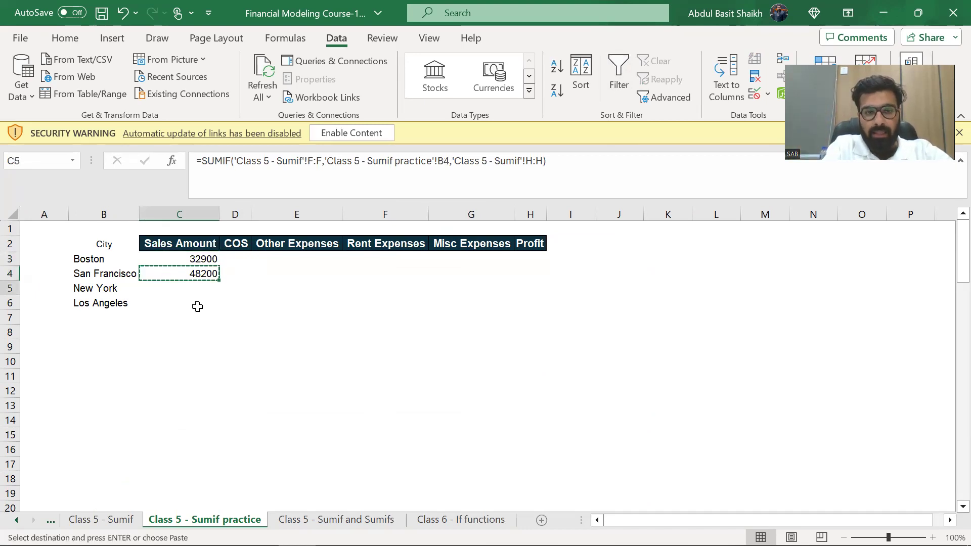
key("Return")
key("ctrl+z")
key("Up")
key("Up")
key("Escape")
Lock the criteria range in C3's SUMIF formula as 'Class 5 - Sumif'!$F:$F.
key("F2")
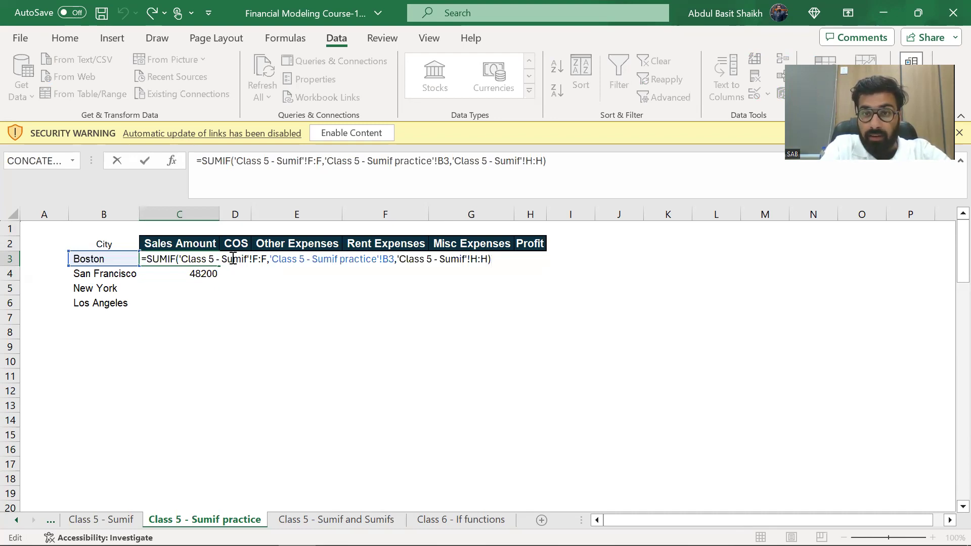
left_click(257, 268)
left_click(177, 265)
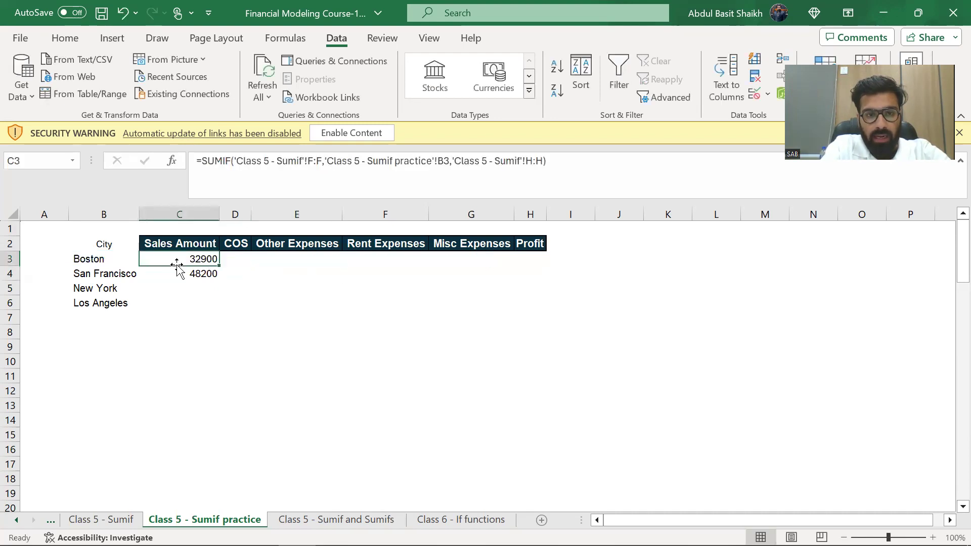
double_click(177, 265)
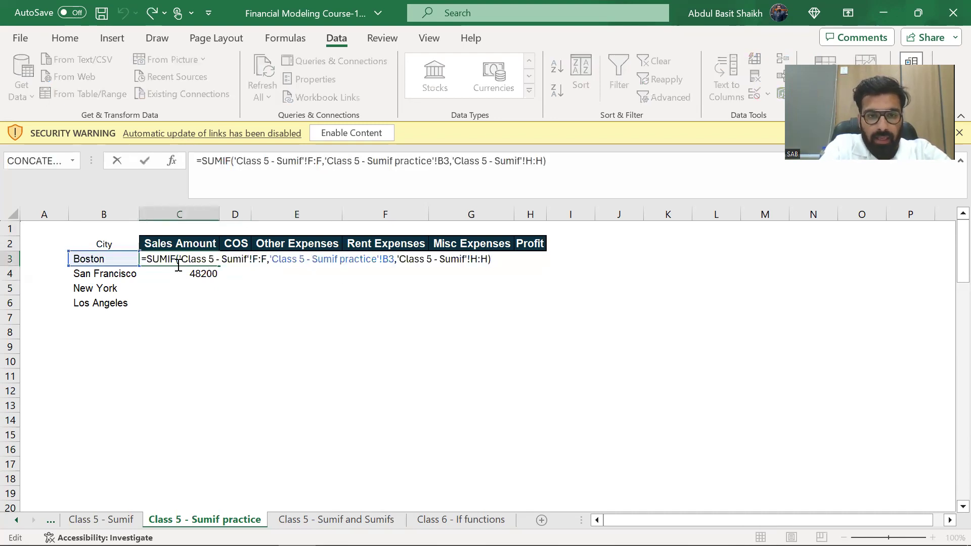
left_click(266, 260)
key("F4")
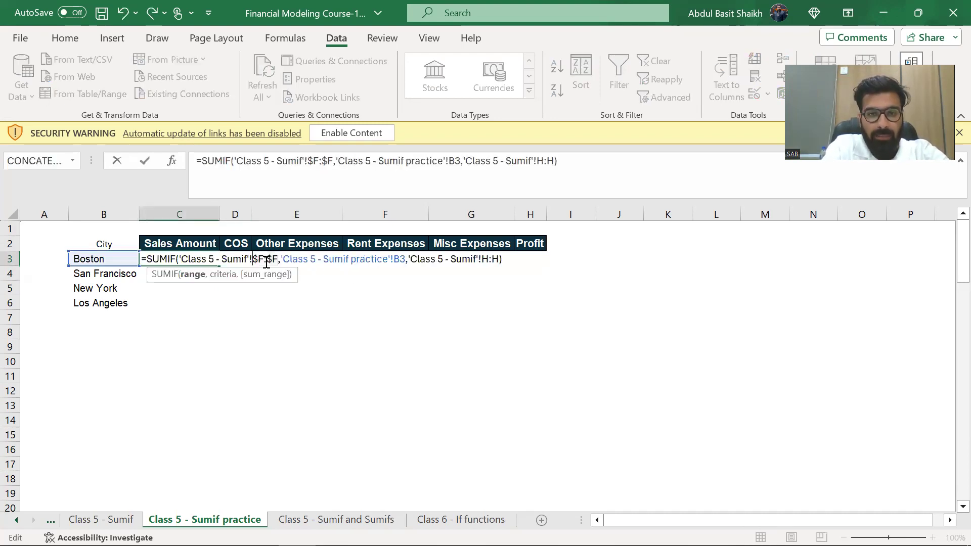
key("Right")
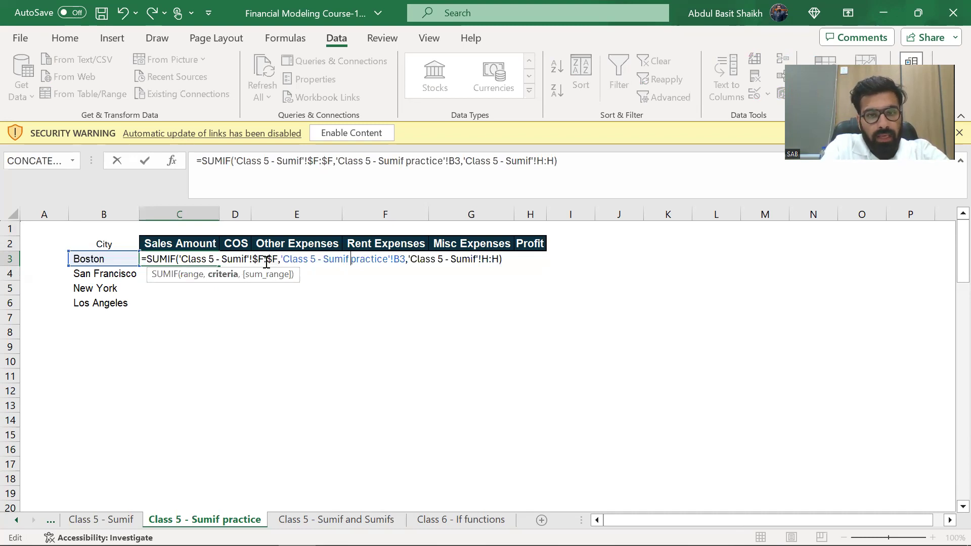
key("Right")
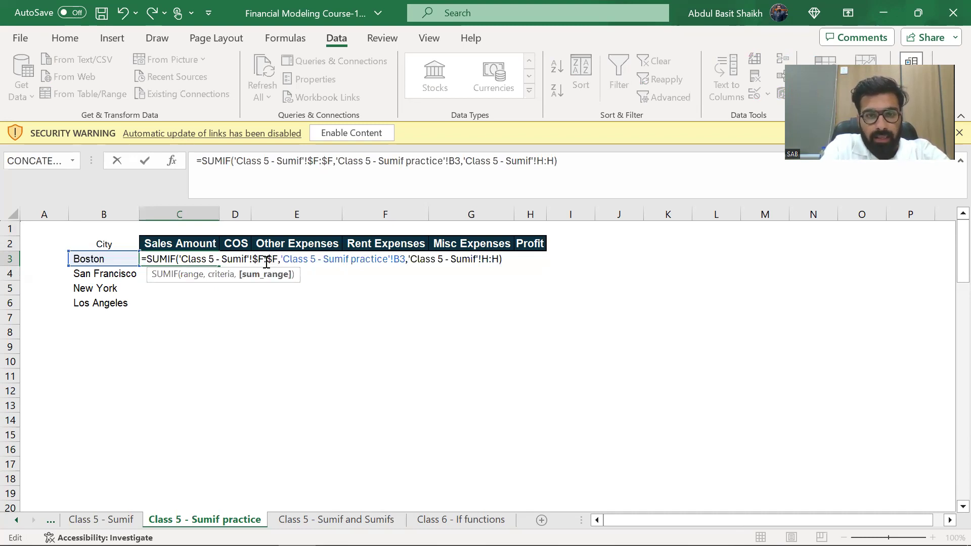
key("Left")
key("ctrl+Return")
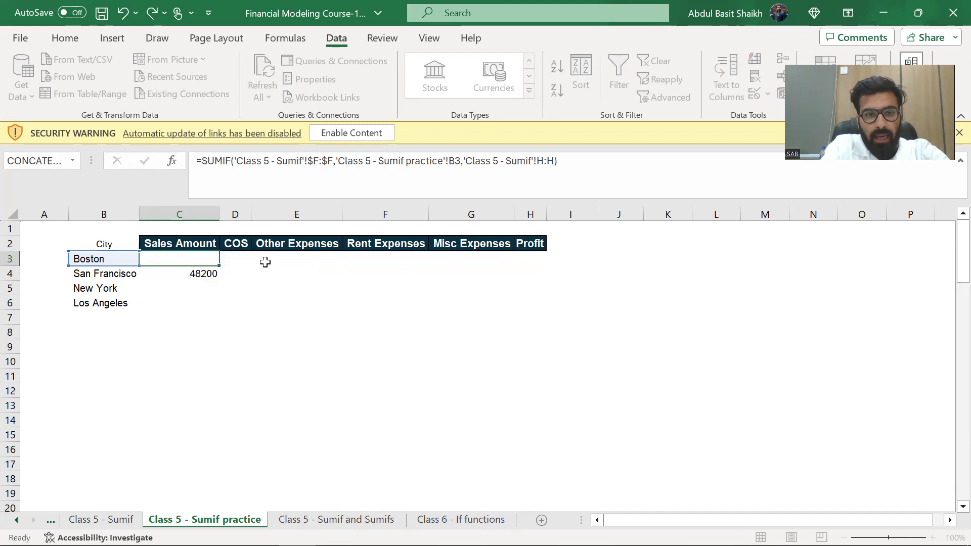
Copy the Boston SUMIF formula from C3 into D3, inspect its shifted references, and undo the paste.
key("ctrl+c")
key("Right")
key("Return")
key("F2")
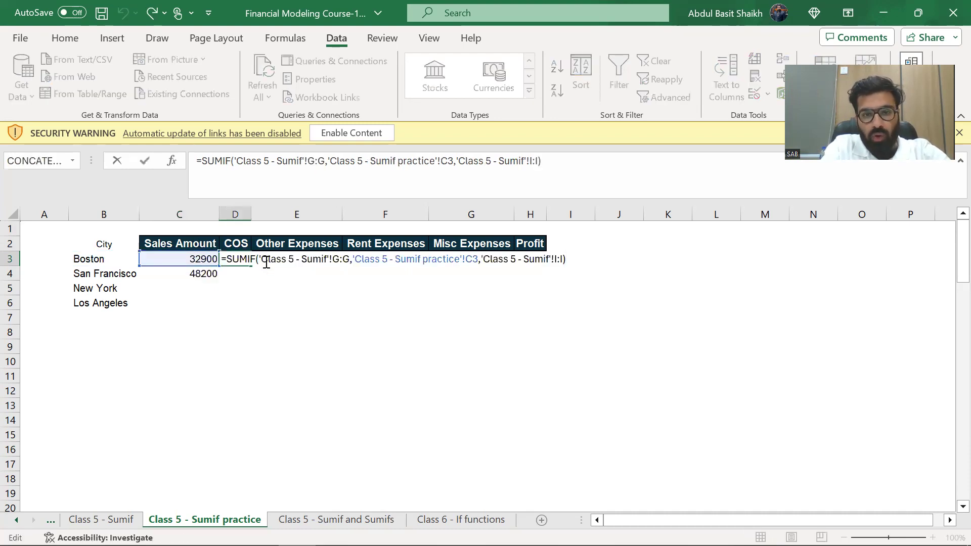
key("ctrl+Return")
key("F2")
key("Escape")
key("ctrl+z")
key("Left")
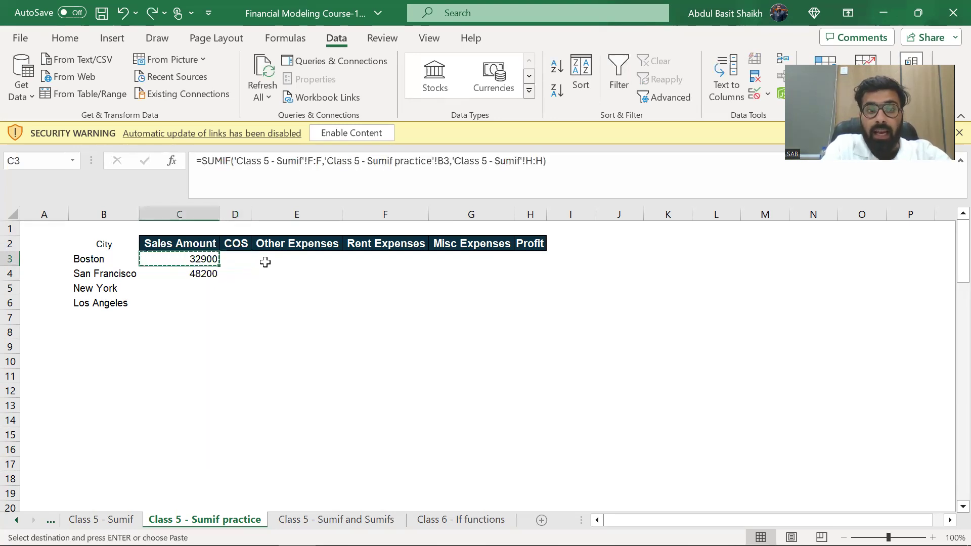
key("F2")
key("Escape")
key("Down")
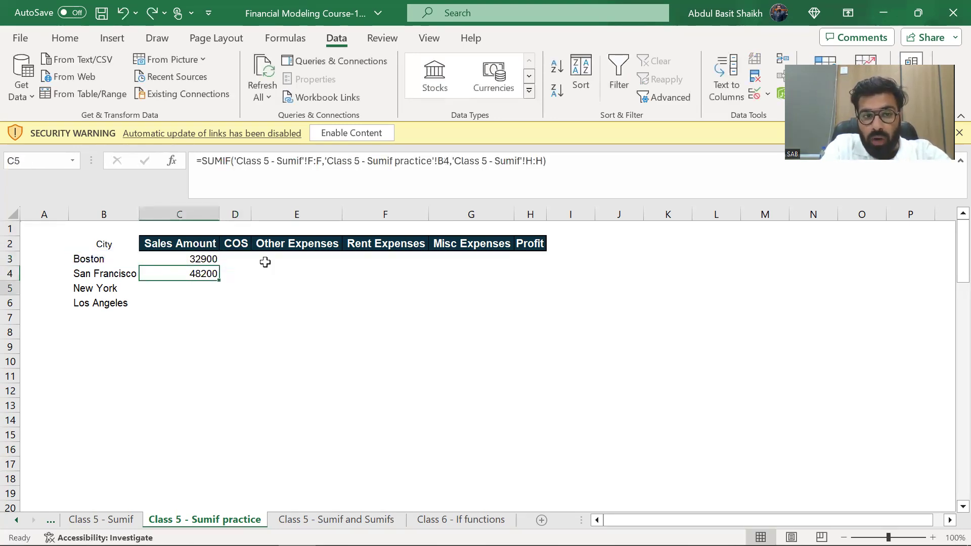
key("Down")
key("Up")
key("Up")
key("Right")
key("Right")
key("Left")
key("Left")
Lock only the column of the city criterion in C3's SUMIF formula, making it $B3.
key("F2")
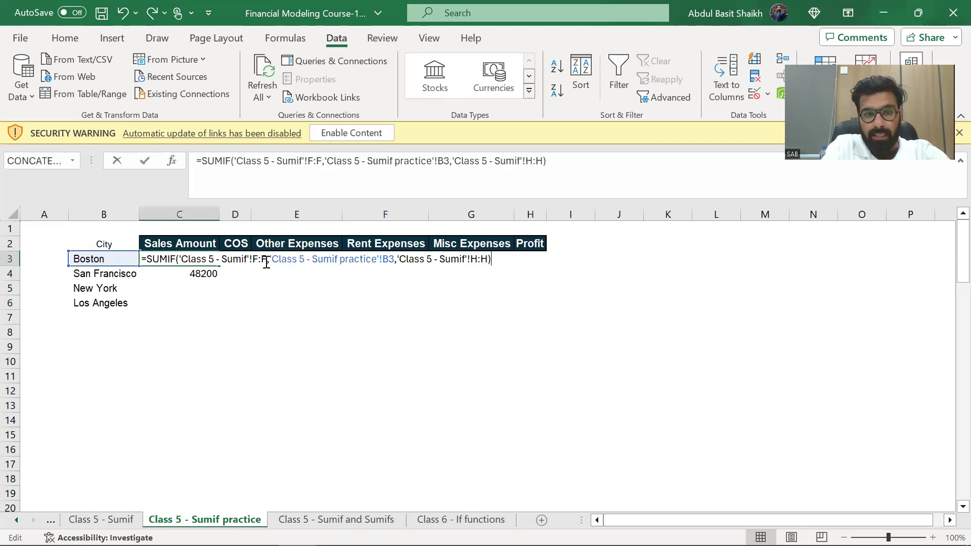
key("Left")
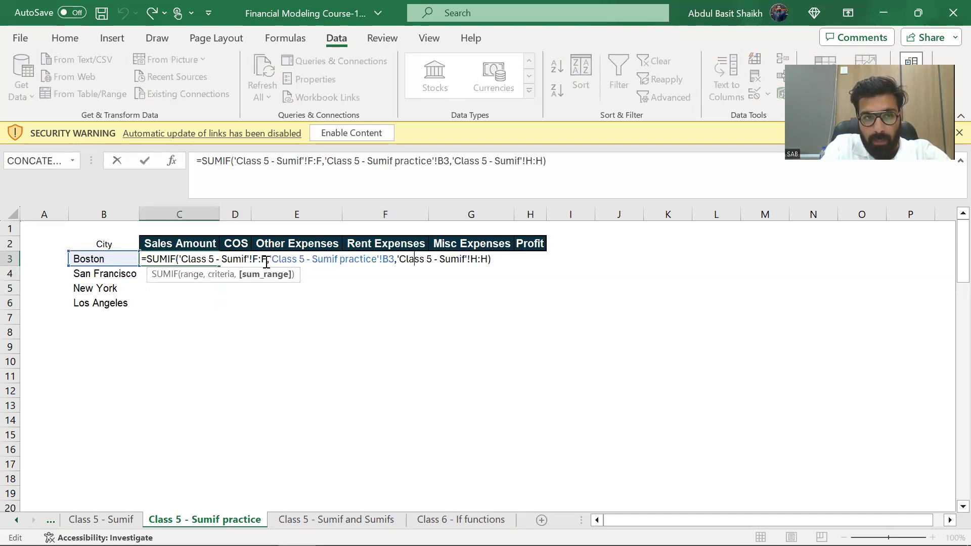
key("F4")
key("F4")
key("F4")
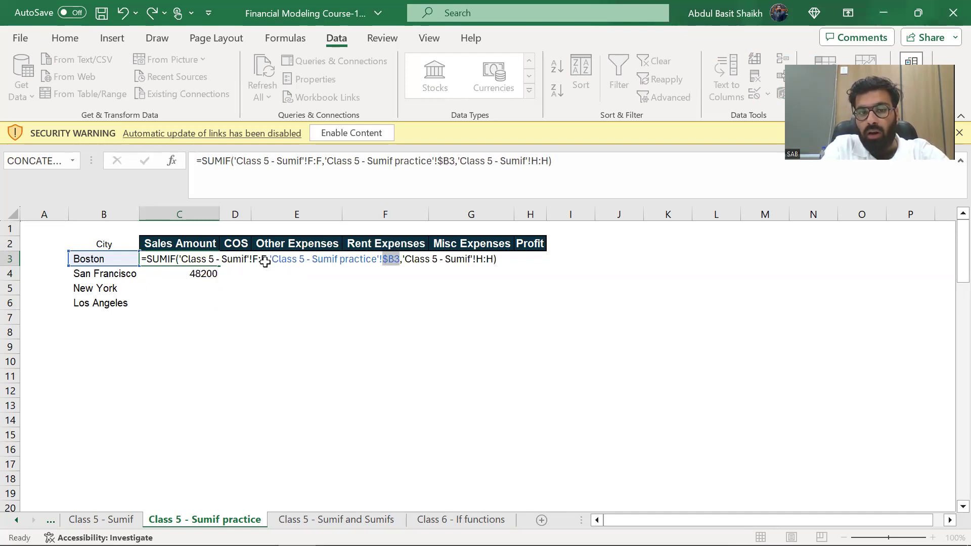
key("ctrl+Return")
Test the $B3 reference by copying C3's formula into D3, inspect it, and undo the paste.
key("ctrl+c")
key("Right")
key("ctrl+v")
key("F2")
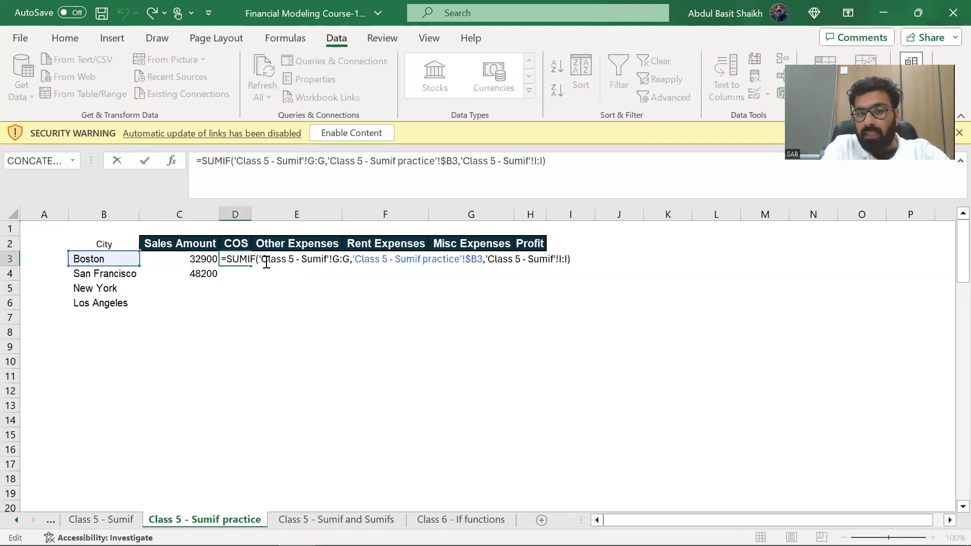
key("ctrl+Return")
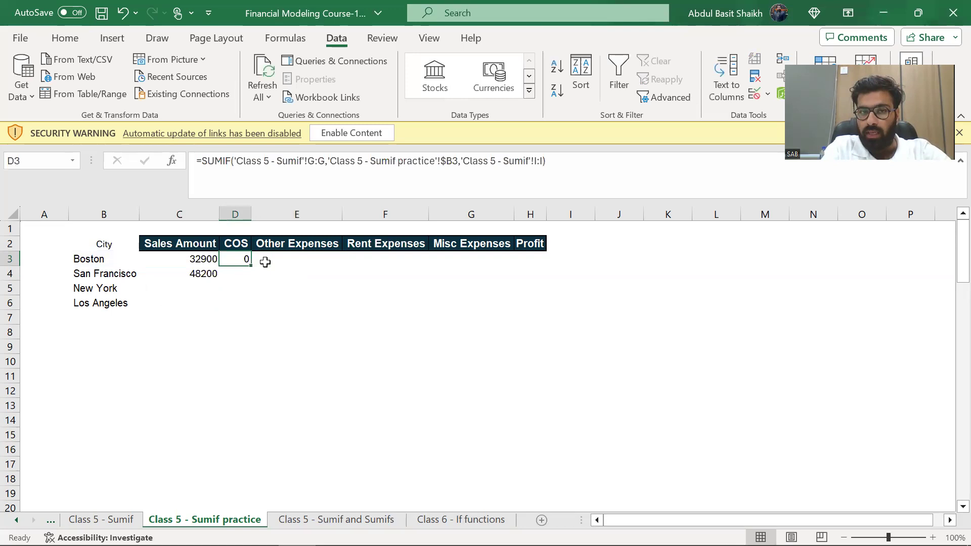
key("ctrl+z")
key("Left")
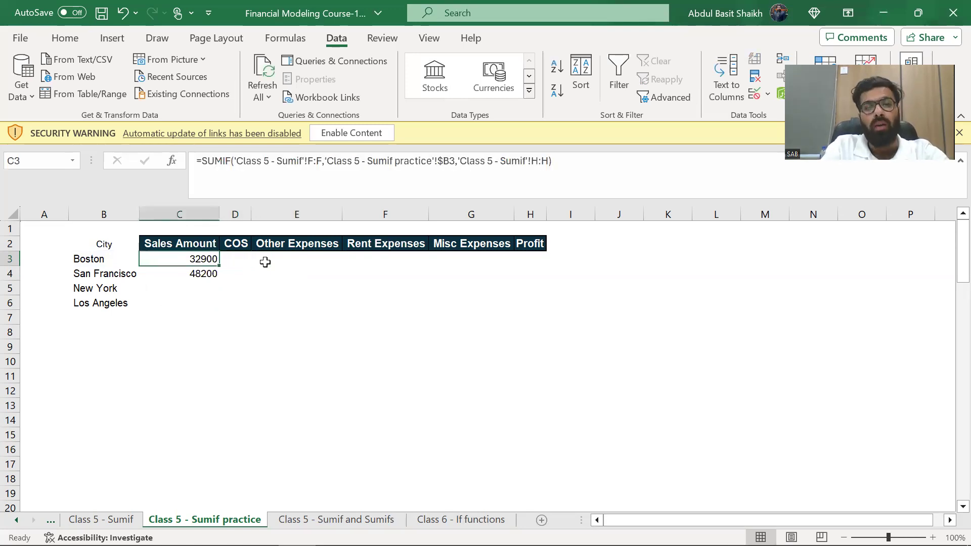
Make the criteria range $F:$F and the sum range $H:$H absolute in C3's SUMIF formula.
key("F2")
key("Left")
key("Left")
key("Left")
key("Left")
key("Left")
key("Left")
key("Left")
key("Left")
key("Left")
key("Left")
key("Left")
key("Left")
key("Left")
key("Left")
key("Left")
key("Left")
key("Left")
key("Left")
key("Left")
key("Left")
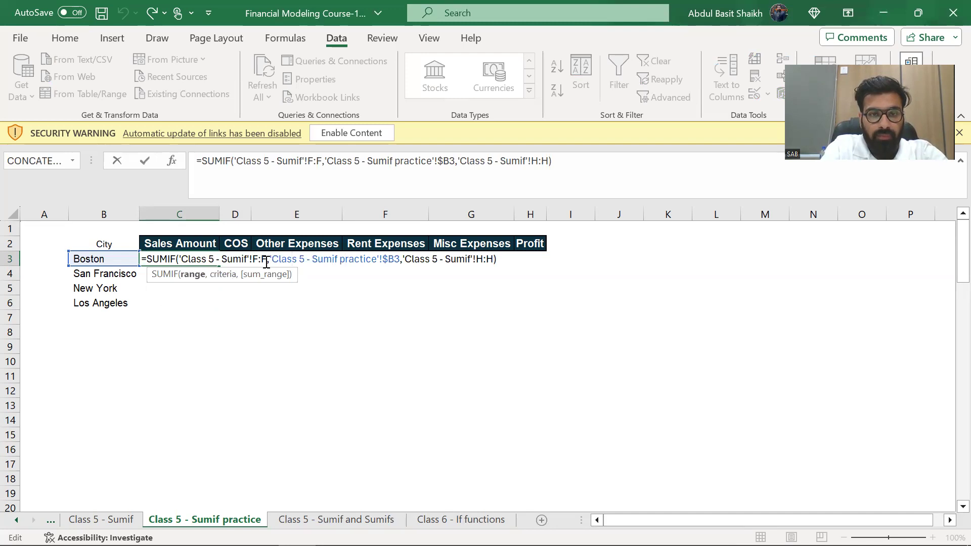
key("F4")
key("Right")
key("Right")
key("Right")
key("Right")
key("Right")
key("Right")
key("Right")
key("Right")
key("Right")
key("Right")
key("Right")
key("Right")
key("Right")
key("Right")
key("Right")
key("Right")
key("Right")
key("Right")
key("Right")
key("Right")
key("Right")
key("Right")
key("Right")
key("Right")
key("Right")
key("Right")
key("Right")
key("Right")
key("Right")
key("Right")
key("Right")
key("F4")
key("Return")
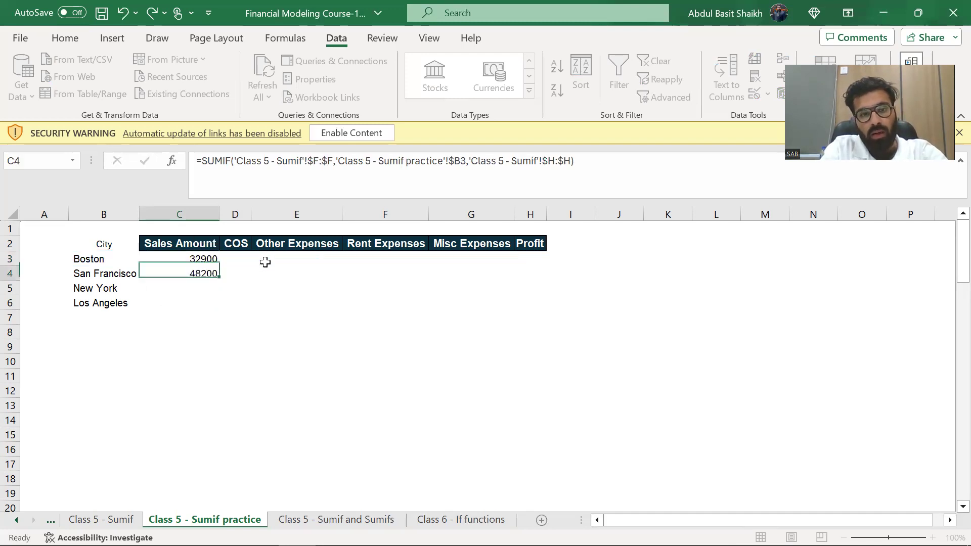
Copy the Sales Amount SUMIF formula from C3 down through C6 for the remaining cities.
key("Up")
key("ctrl+c")
key("Down")
key("ctrl+c")
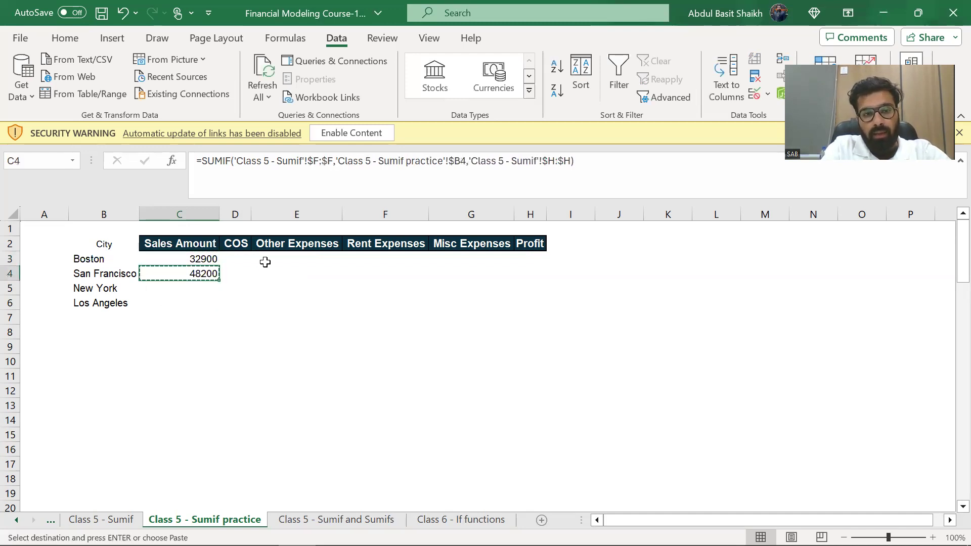
key("Down")
key("Return")
key("ctrl+c")
key("Down")
key("Return")
Copy the SUMIF formulas in C3:C6 across D3:H6, under the COS through Profit headers.
key("Up")
key("Up")
key("Up")
key("ctrl+shift+Down")
key("ctrl+c")
key("shift+Right")
key("shift+Right")
key("shift+Right")
key("shift+Right")
key("shift+Right")
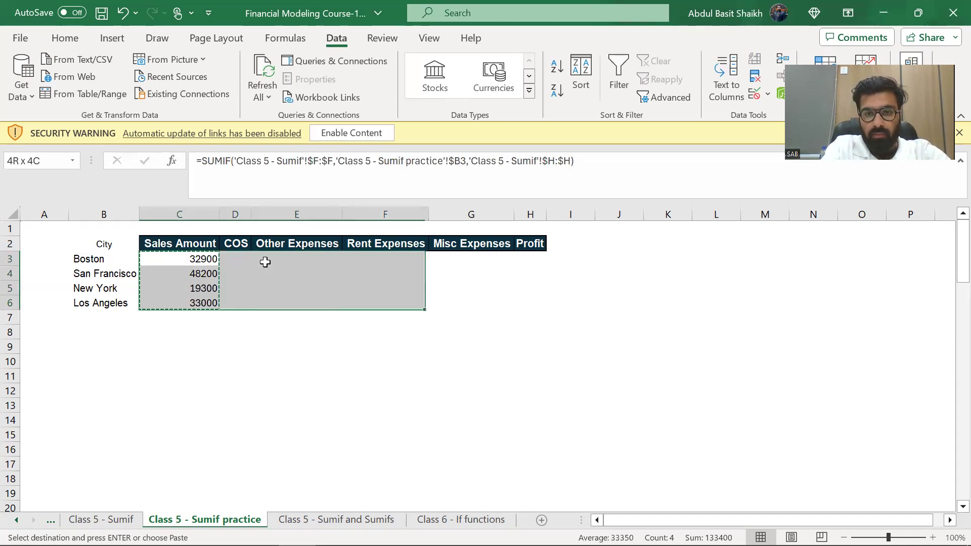
key("ctrl+v")
key("Escape")
Look over the copied formulas in row 3 and undo the paste across the COS through Profit columns.
key("Down")
key("Up")
key("Right")
key("Right")
key("Right")
key("Right")
key("Right")
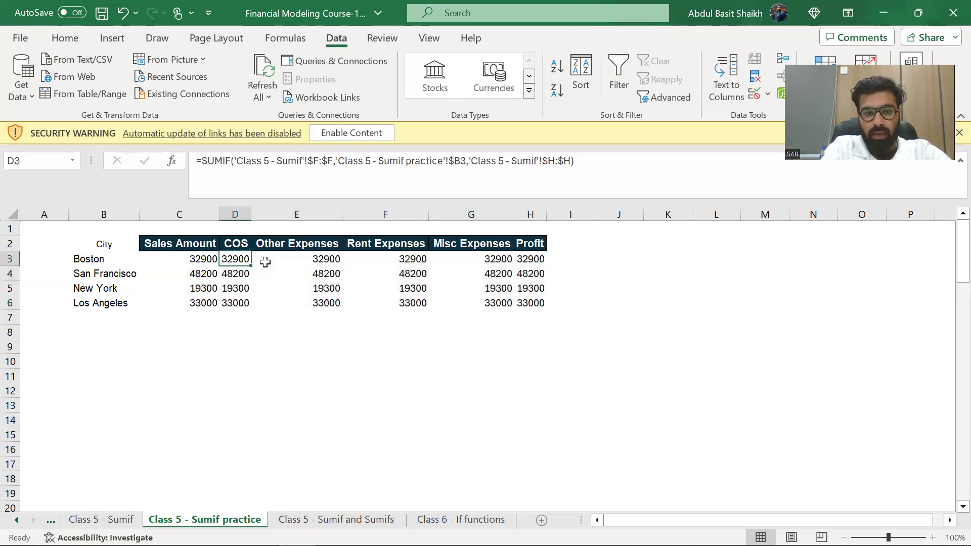
key("Left")
key("Left")
key("Left")
key("Left")
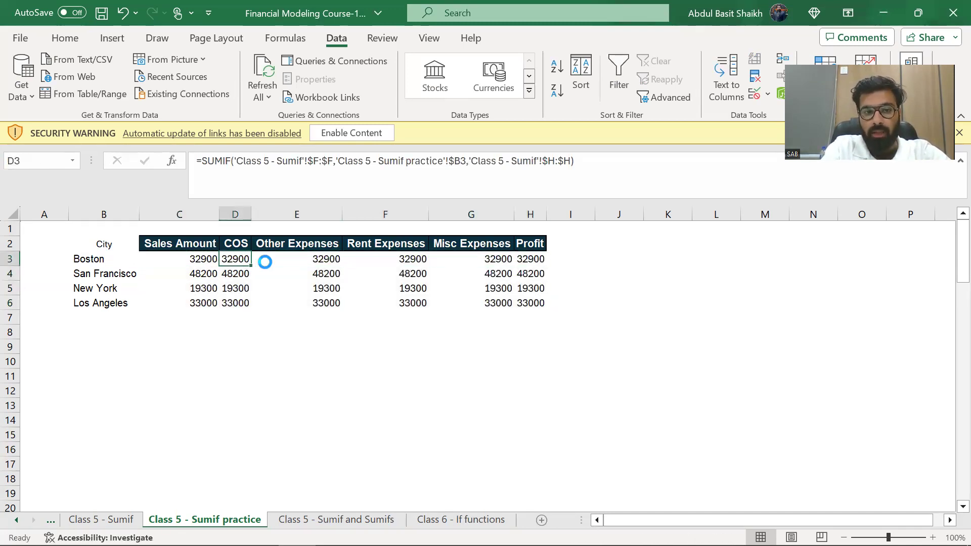
key("ctrl+z")
Try copying the SUMIF formula from C3 into D3 and examine its sum range argument.
key("F2")
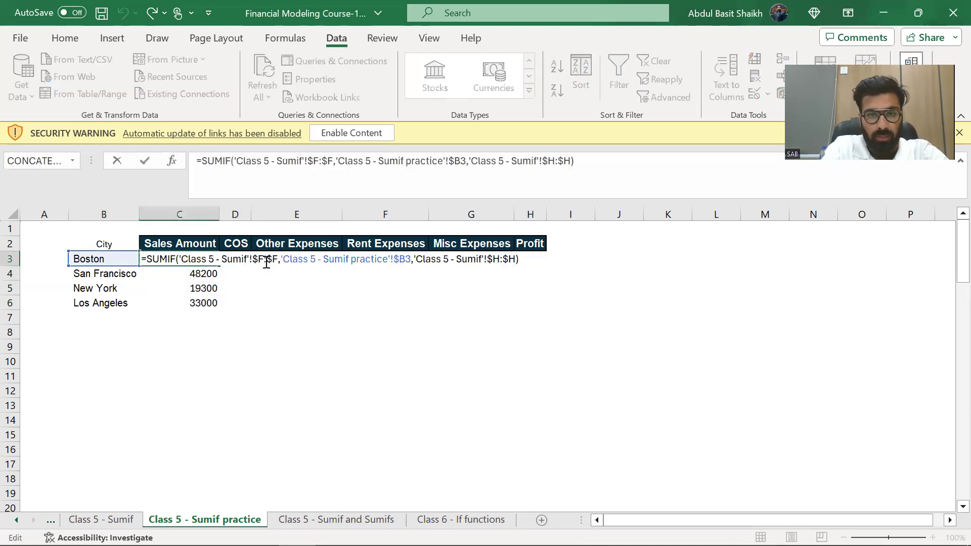
key("Left")
key("Left")
key("Left")
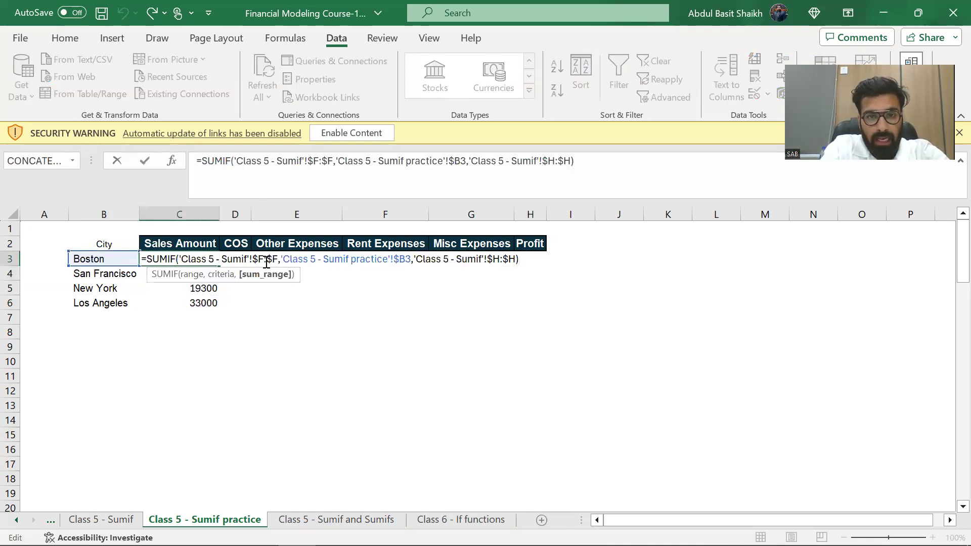
key("Escape")
key("ctrl+c")
key("Right")
key("ctrl+v")
key("F2")
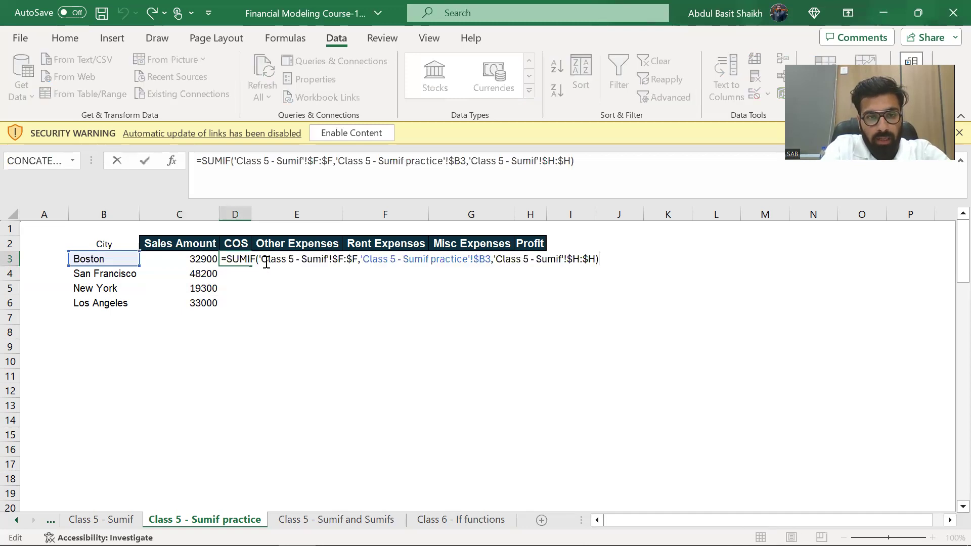
key("Left")
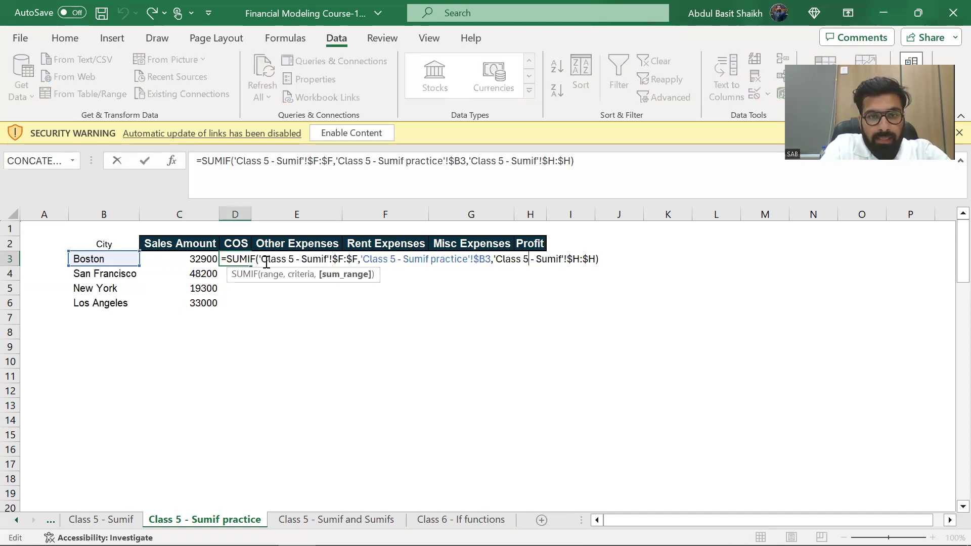
key("Escape")
key("Left")
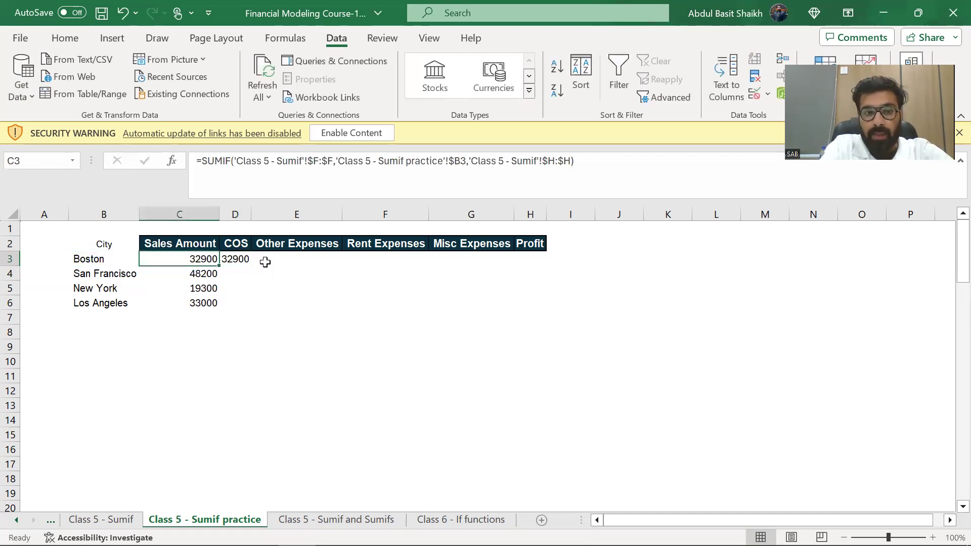
Trace C3's precedents to the referenced Sales Amount column on the Class 5 - Sumif sheet and return to C3.
key("F2")
key("Escape")
key("alt+t")
key("u")
key("t")
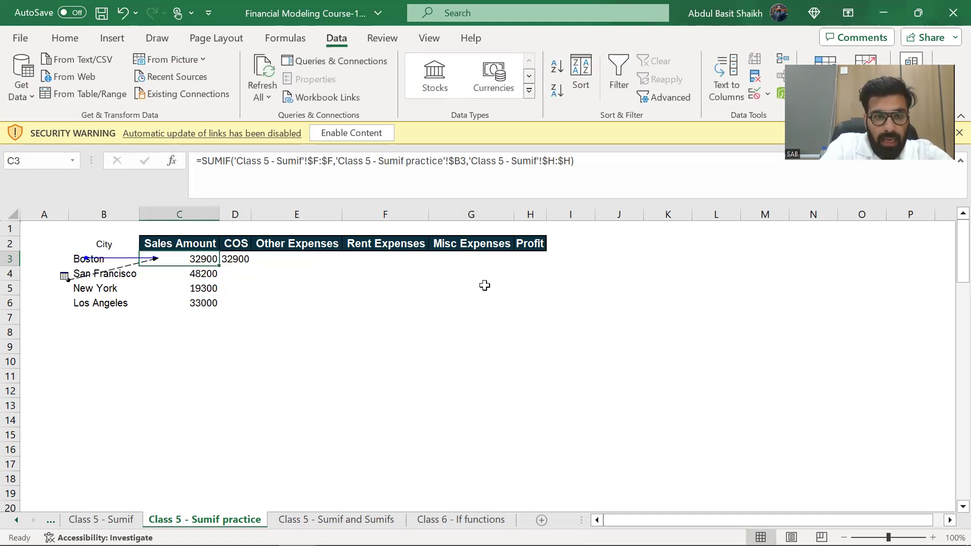
double_click(116, 275)
left_click(617, 240)
key("Return")
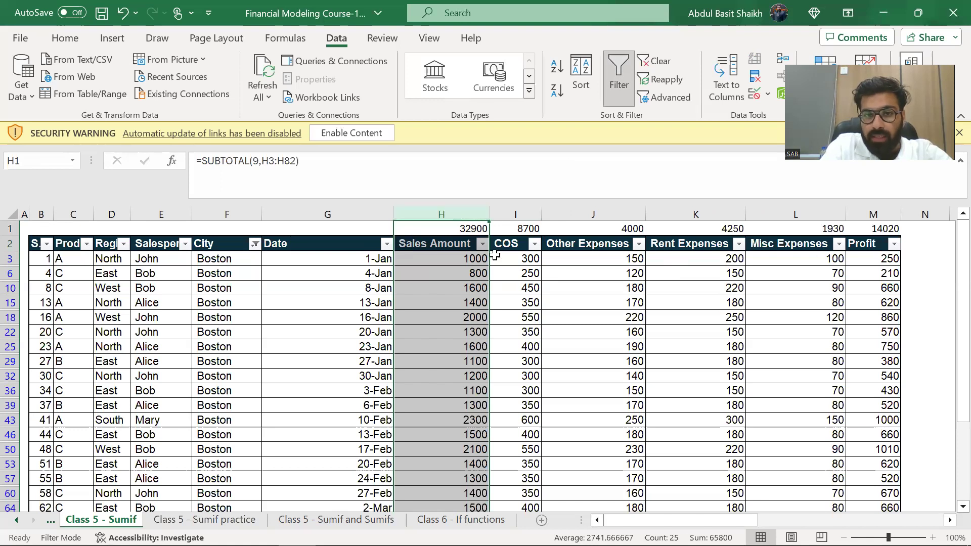
key("F5")
key("Return")
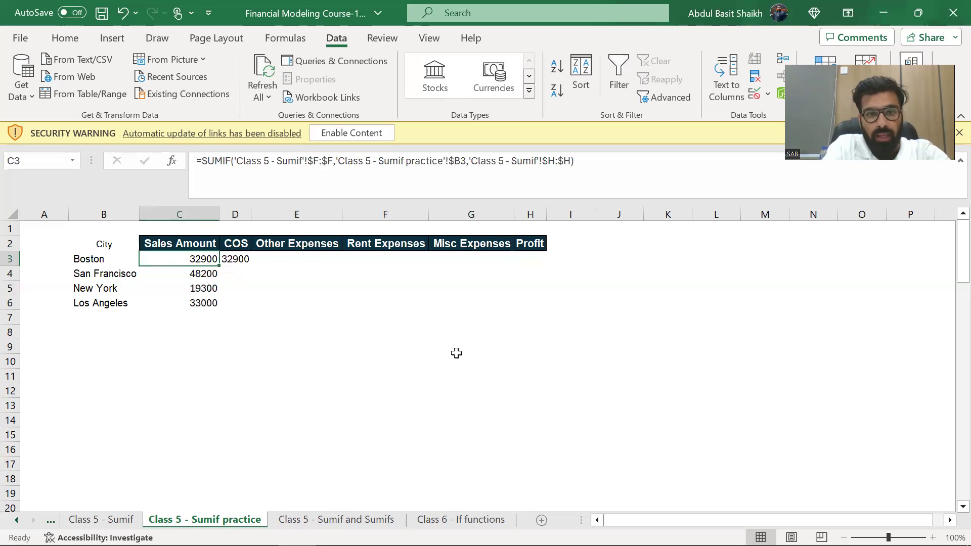
Change the sum range in C3's SUMIF formula to the relative reference H:H.
key("F2")
key("F4")
key("ctrl+Return")
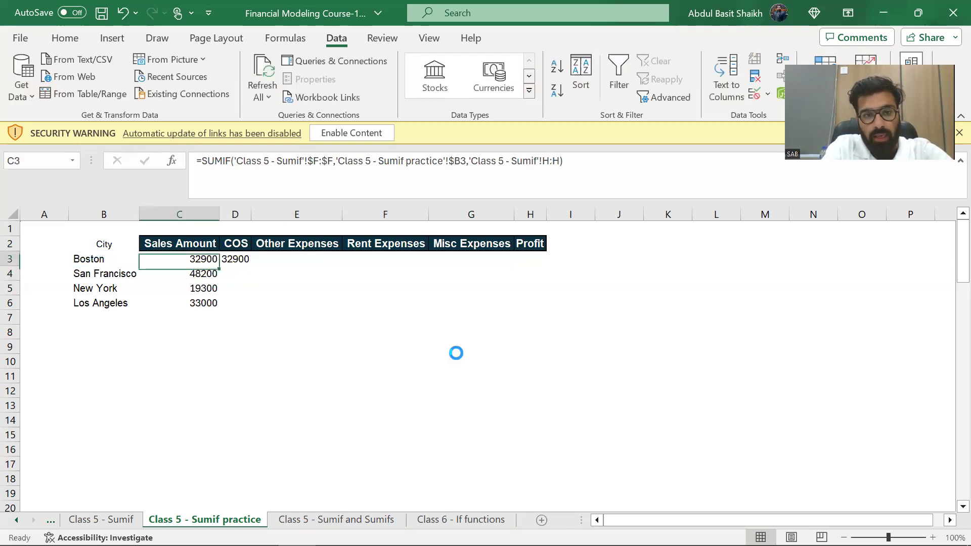
Copy Boston's Sales Amount formula from C3 across D3:H3, under the COS through Profit headers.
key("ctrl+c")
key("Right")
key("shift+Right")
key("shift+Right")
key("shift+Right")
key("shift+Right")
key("ctrl+v")
key("Left")
key("shift+Right")
key("shift+Right")
key("shift+Right")
key("shift+Right")
key("shift+Right")
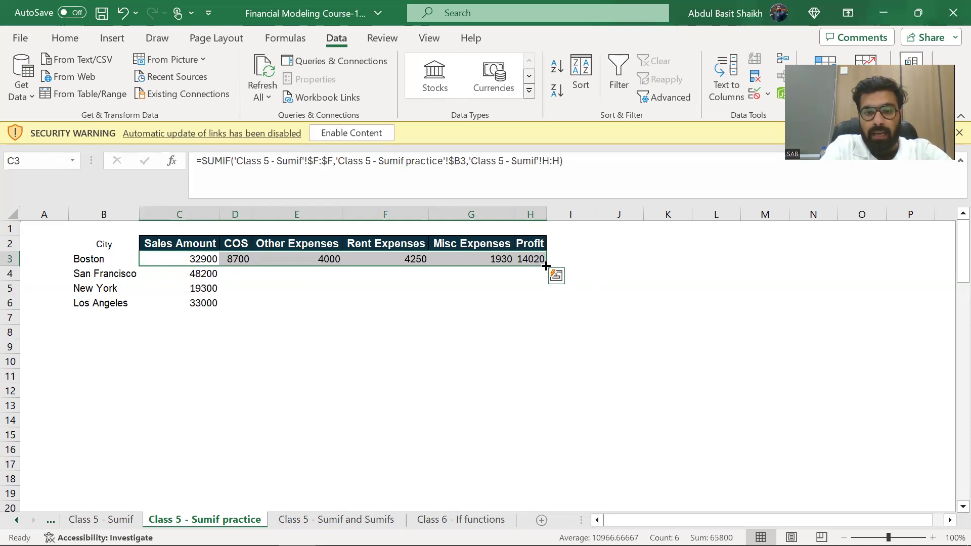
Fill the Profit formula in H3 down through H6 for the remaining cities.
left_click(301, 305)
key("Up")
key("Up")
key("Up")
key("Right")
key("Right")
key("Right")
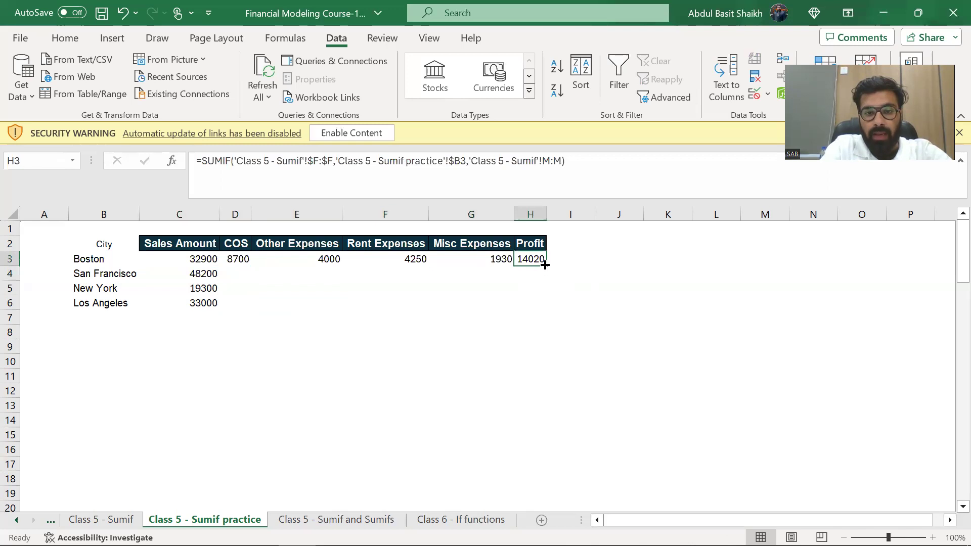
double_click(545, 265)
key("Left")
key("Left")
key("Left")
key("Left")
key("Left")
key("shift+Right")
key("shift+Right")
key("shift+Right")
key("shift+Right")
key("shift+Right")
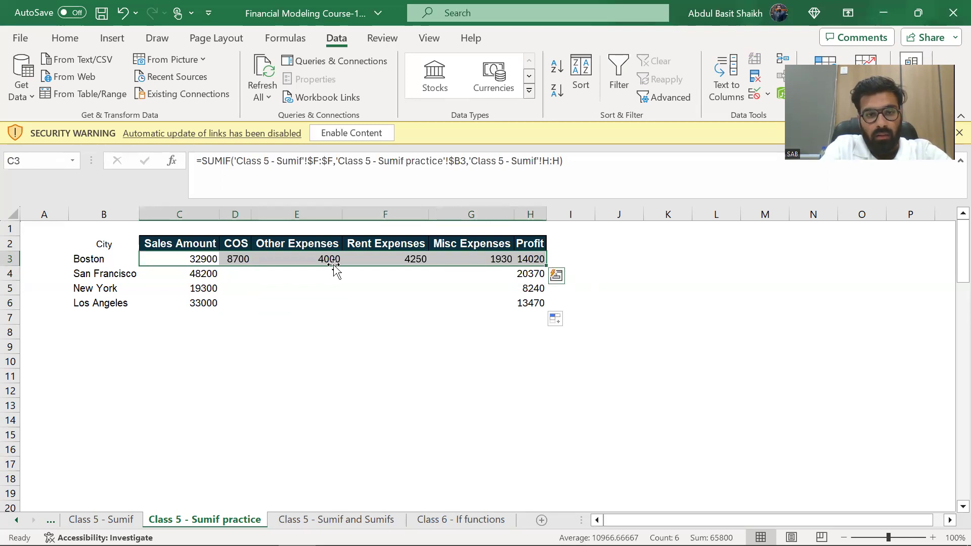
Clear the formulas in C4:H6 below the Boston row.
key("Down")
key("shift+Right")
key("shift+Down")
key("shift+Down")
key("shift+Right")
key("shift+Right")
key("shift+Right")
key("shift+Right")
key("shift+Right")
key("Delete")
Fill the Boston row's formulas in C3:H3 down through row 6 for San Francisco, New York and Los Angeles.
key("Left")
key("Up")
key("Right")
key("shift+Right")
key("shift+Right")
key("shift+Right")
key("shift+Right")
key("shift+Right")
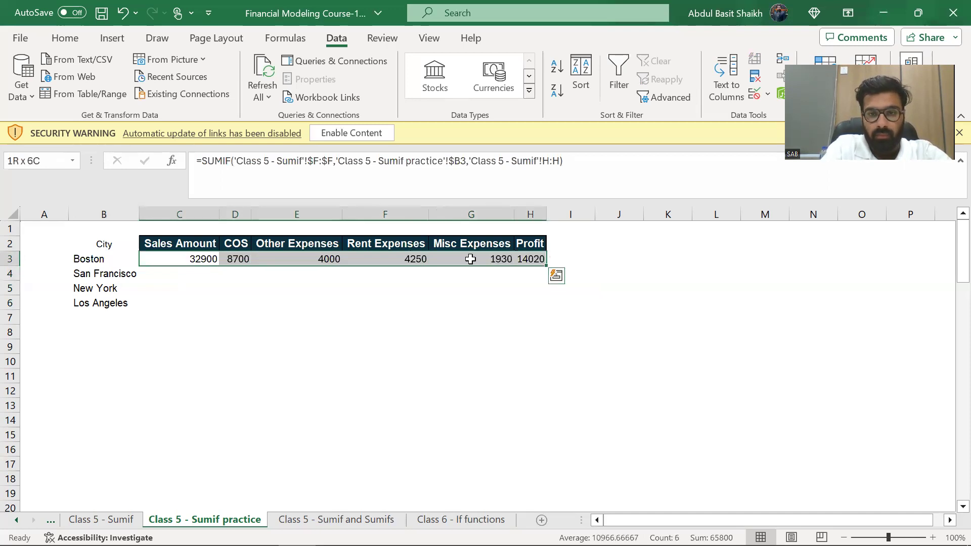
left_click(556, 275)
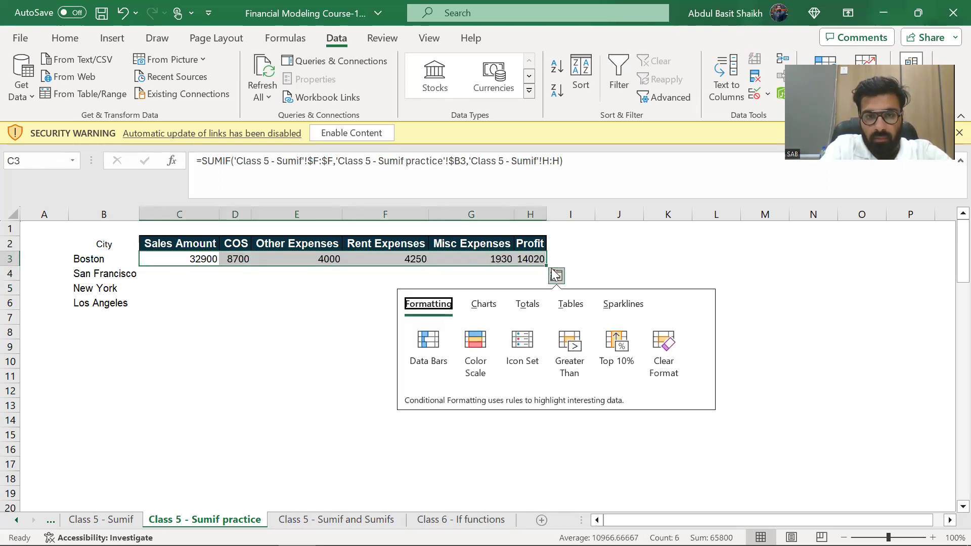
double_click(547, 266)
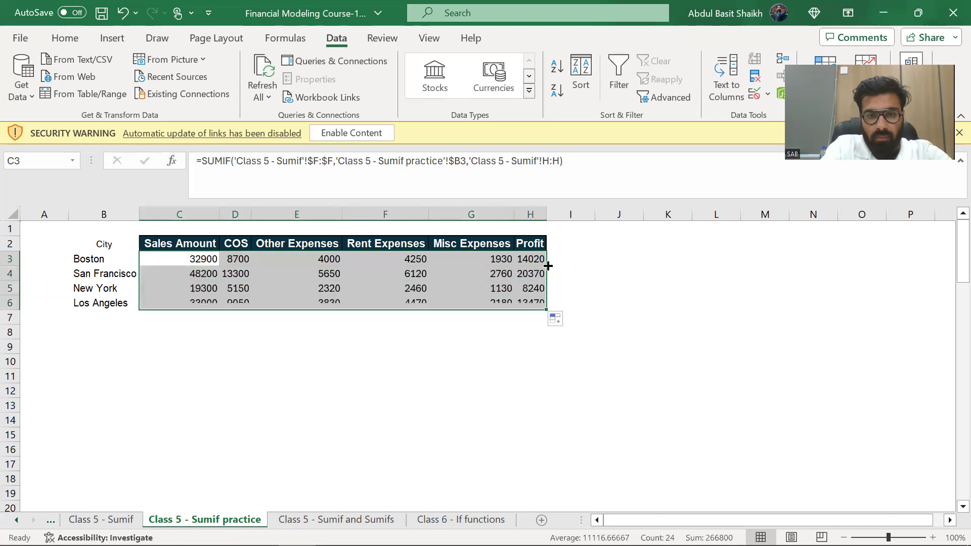
Examine how the sum range reference shifts in the row 3 formulas from Sales Amount through Profit.
left_click(578, 274)
key("Down")
key("Down")
key("Left")
key("Left")
key("Left")
key("Left")
key("Left")
key("Left")
key("Up")
key("Up")
key("Up")
key("Up")
key("Down")
key("Right")
key("Right")
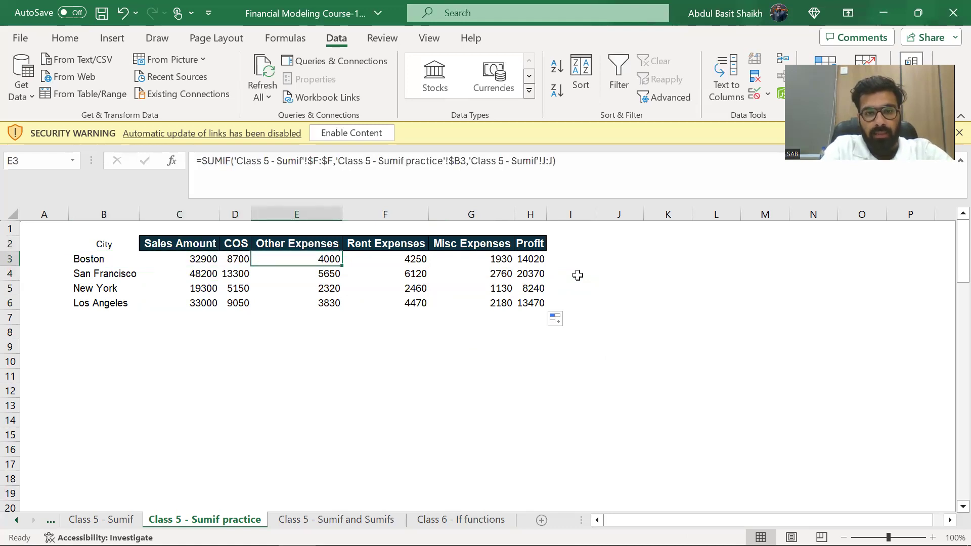
key("Right")
key("Right")
key("Right")
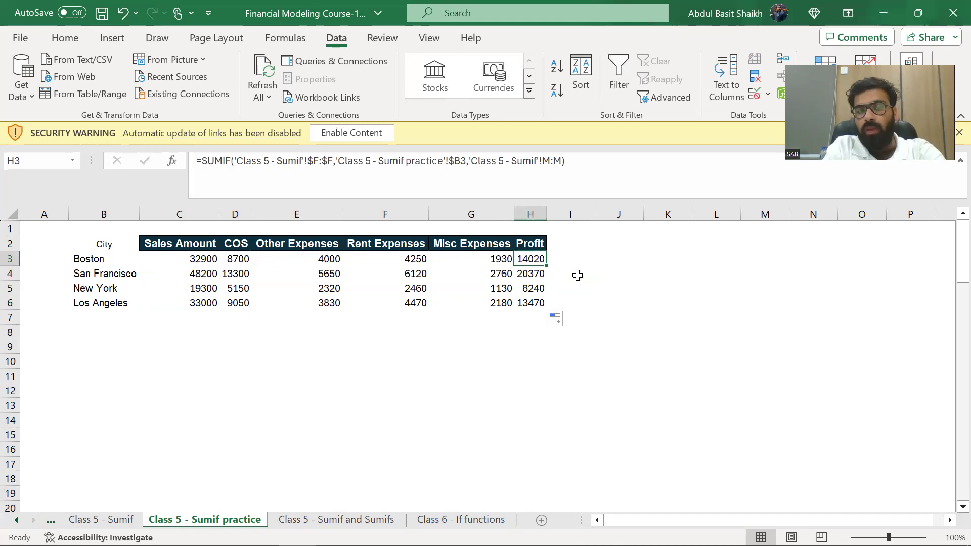
key("Right")
key("Right")
key("Right")
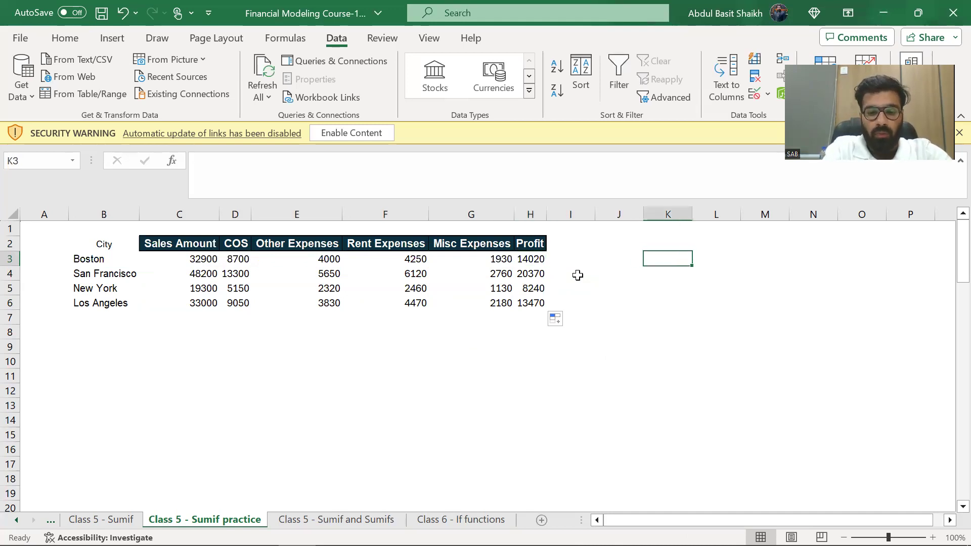
type("=sumif")
key("Tab")
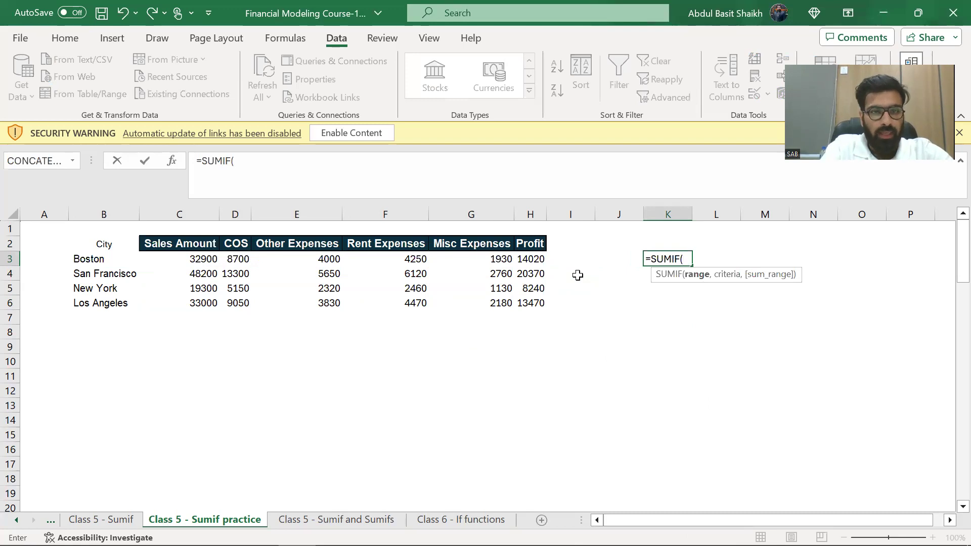
key("Escape")
Enter the region names North and South in B11 and B12, below the city summary.
key("Left")
key("Left")
key("Left")
key("Left")
key("Left")
key("Left")
key("Left")
key("Left")
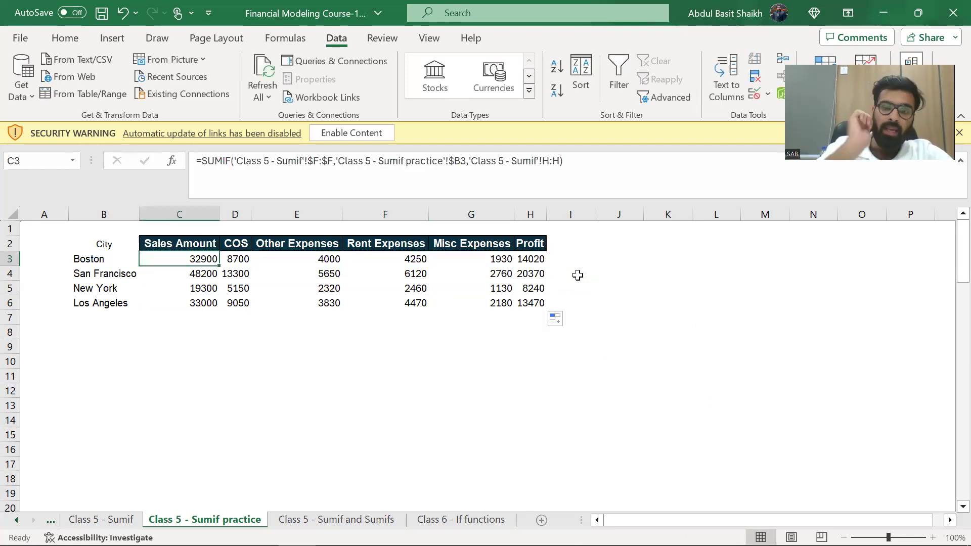
key("Down")
key("Down")
key("Down")
key("Down")
key("Down")
key("Left")
key("Down")
key("Down")
key("Down")
key("Down")
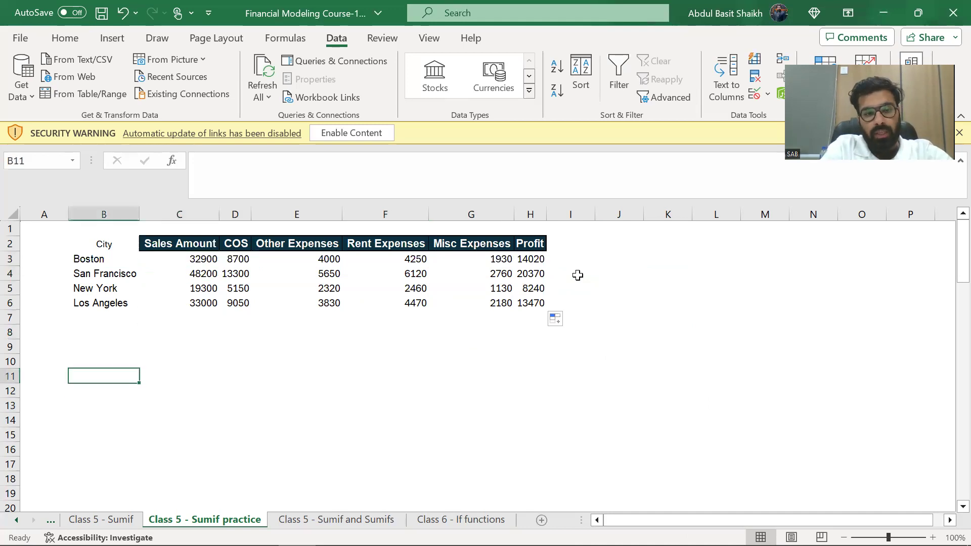
key("Up")
type("North")
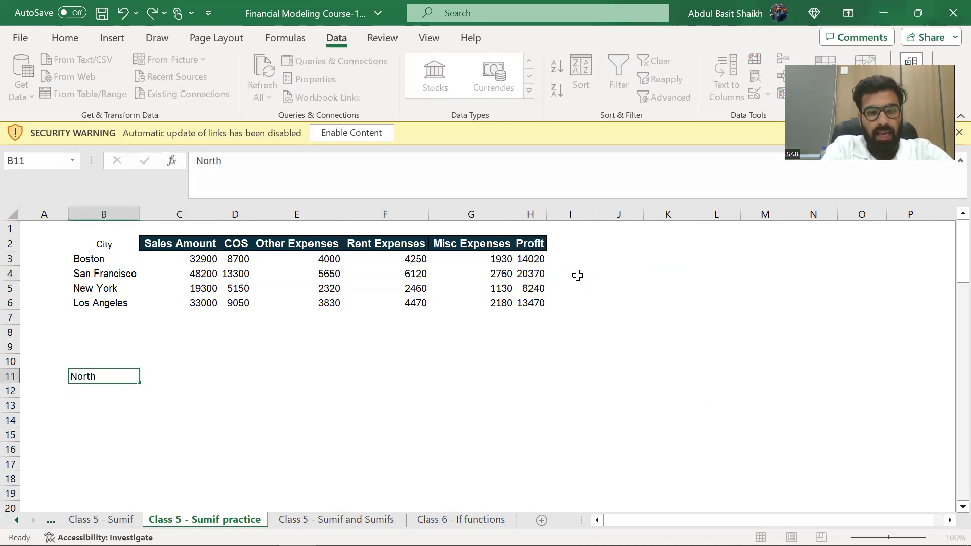
key("Return")
type("South")
key("Return")
type("Eas")
key("Escape")
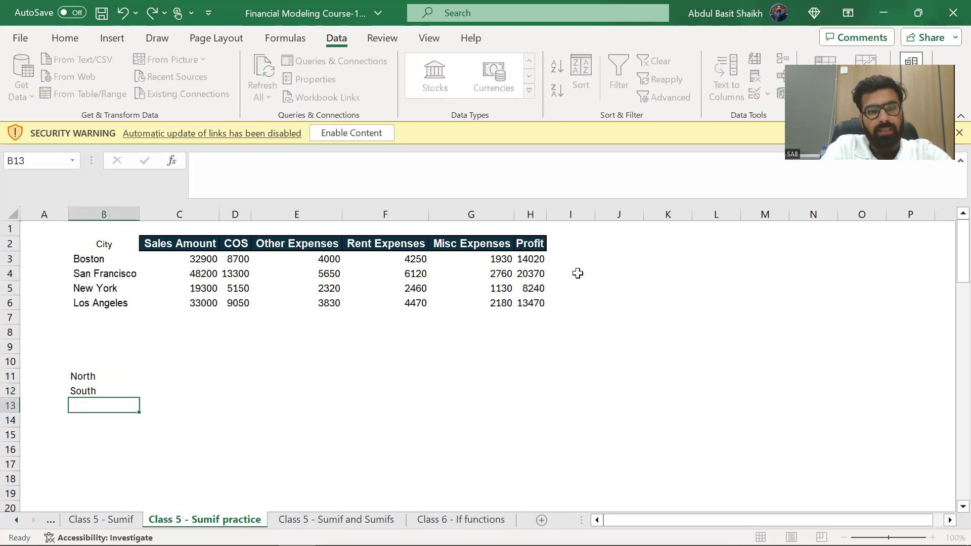
Delete the region names from B11:B12.
key("Up")
key("Up")
key("shift+Down")
key("Delete")
Copy the filtered Region entries from D3 down on the Class 5 - Sumif sheet and paste them at K2 on the practice sheet.
key("ctrl+Page_Up")
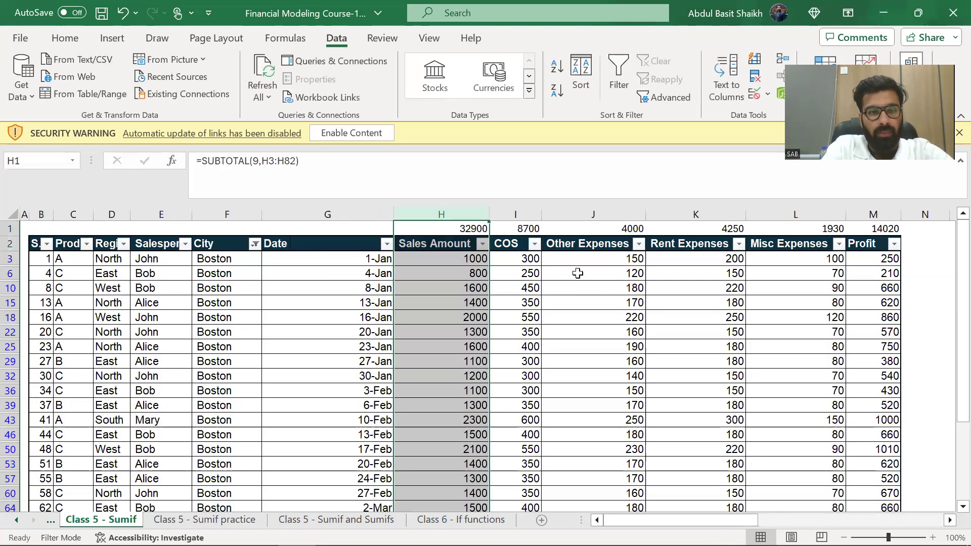
key("Down")
key("Left")
key("Left")
key("Left")
key("Left")
key("Down")
key("ctrl+shift+Down")
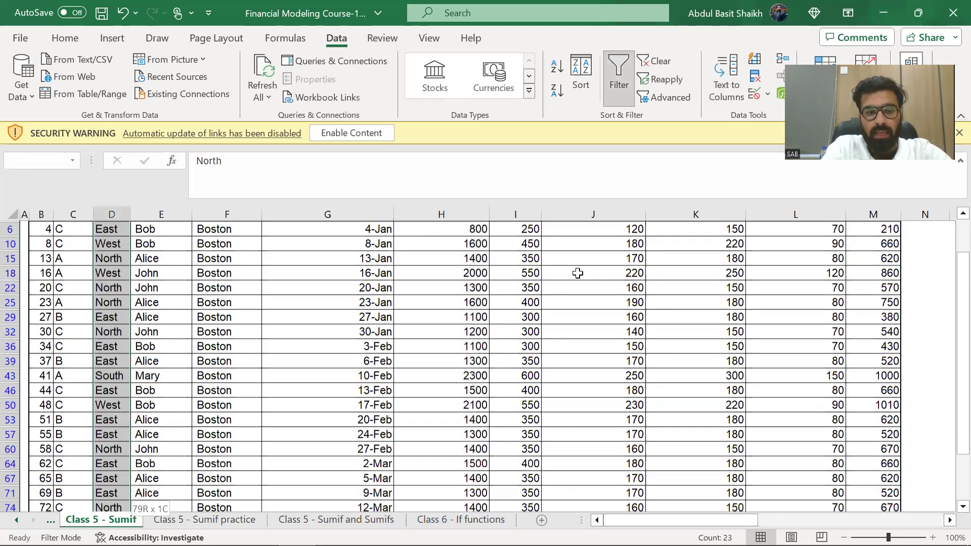
key("ctrl+c")
key("ctrl+Page_Down")
key("Up")
key("Up")
key("Up")
key("Right")
key("Right")
key("Right")
key("Up")
key("Up")
key("Right")
key("Right")
key("Right")
key("Up")
key("Up")
key("Up")
key("Up")
key("Right")
key("Right")
key("Right")
key("ctrl+v")
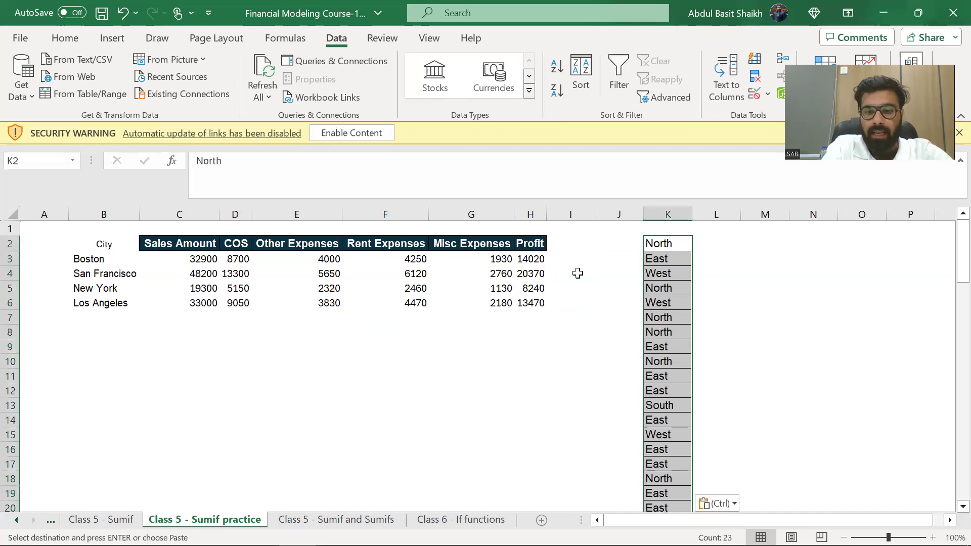
Remove duplicates from the region list pasted at K2, keeping the option that the data has headers.
key("Return")
key("alt+a")
key("m")
left_click(567, 263)
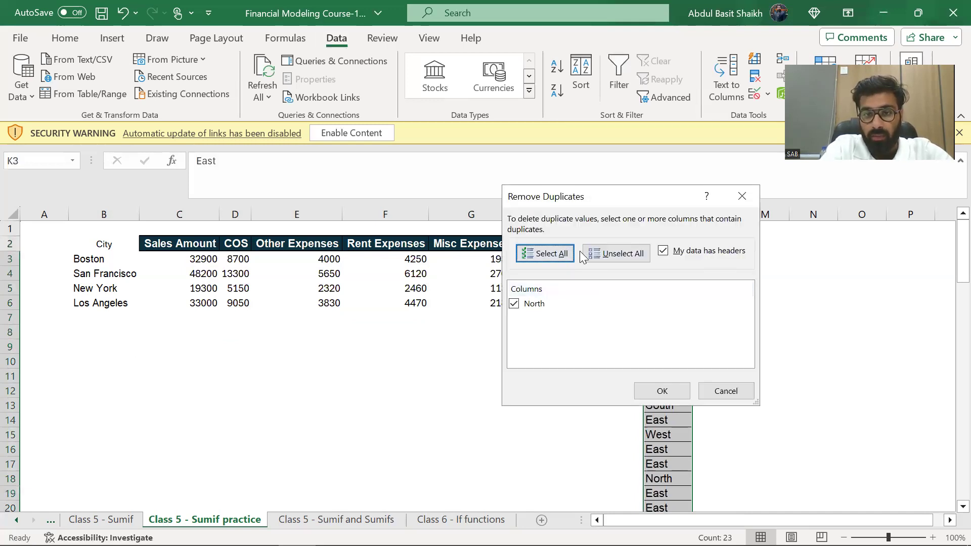
left_click(673, 394)
left_click(489, 321)
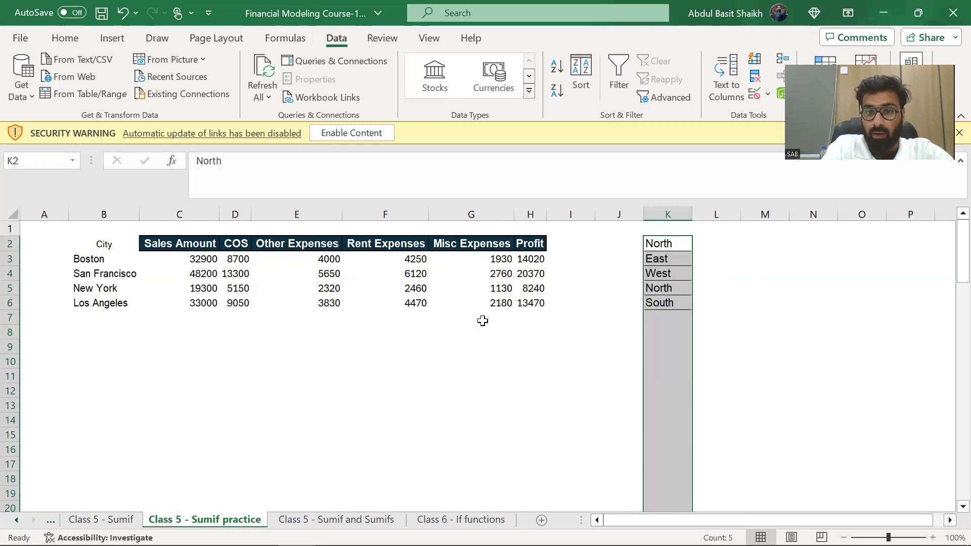
Check the region names left in K2:K6 for repeated entries.
key("Down")
key("Down")
key("Down")
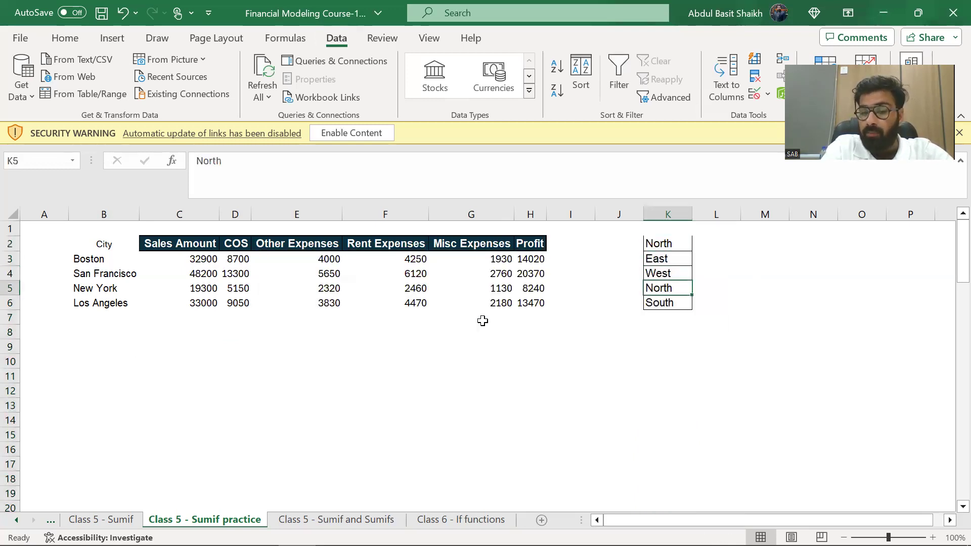
key("Up")
key("Up")
key("Up")
key("Down")
key("Down")
Filter the Region column on the Class 5 - Sumif sheet to show only North.
key("ctrl+Page_Up")
key("Left")
key("Right")
key("Up")
key("alt+Down")
key("Down")
key("Down")
key("Down")
key("Down")
key("Down")
key("Down")
key("space")
key("Down")
key("Down")
key("space")
key("Return")
key("Down")
key("ctrl+c")
key("Down")
key("ctrl+shift+Down")
key("Escape")
key("Up")
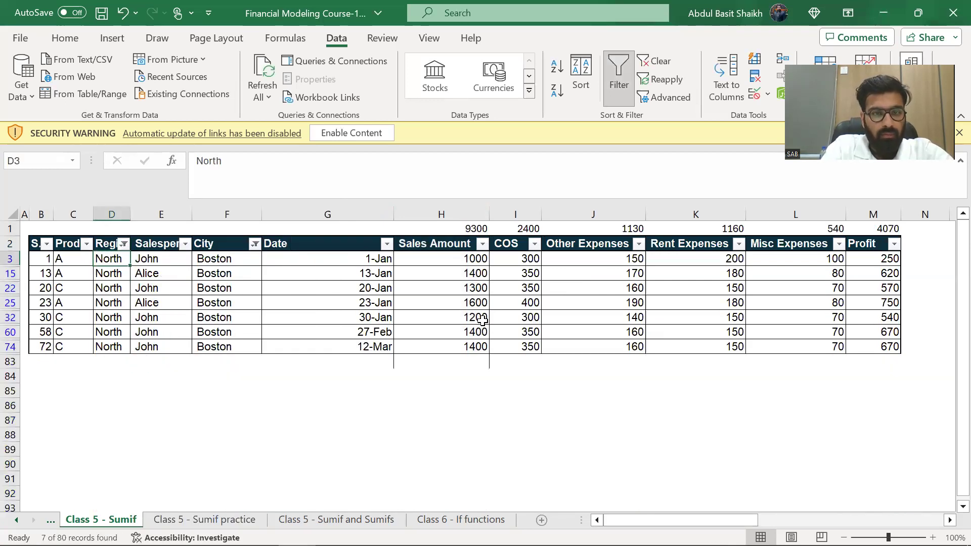
Clear all filters on the sales table and filter the Region column to North only.
key("alt+a")
key("c")
key("Up")
key("alt+Down")
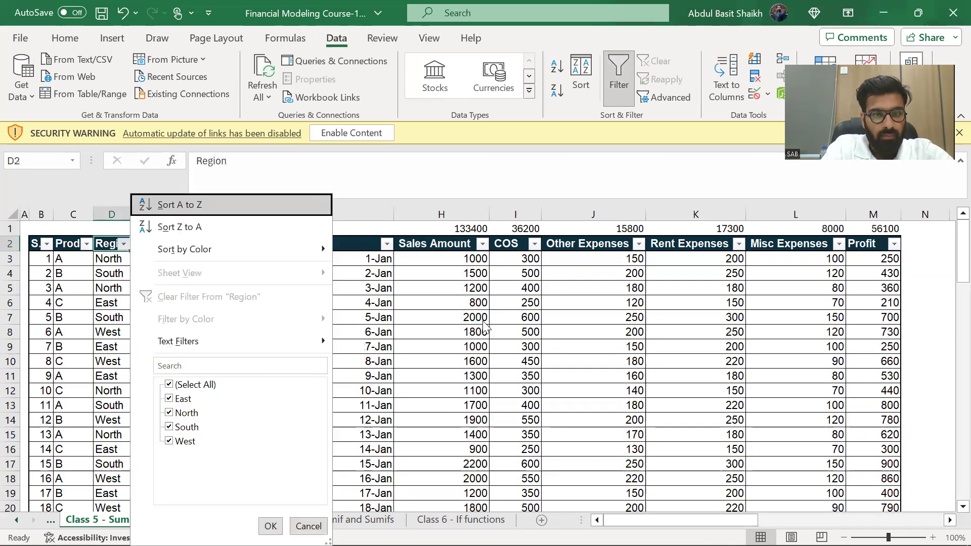
key("Down")
key("Down")
key("Down")
key("Down")
key("Down")
key("Down")
key("Up")
key("space")
key("Down")
key("Down")
key("space")
key("Return")
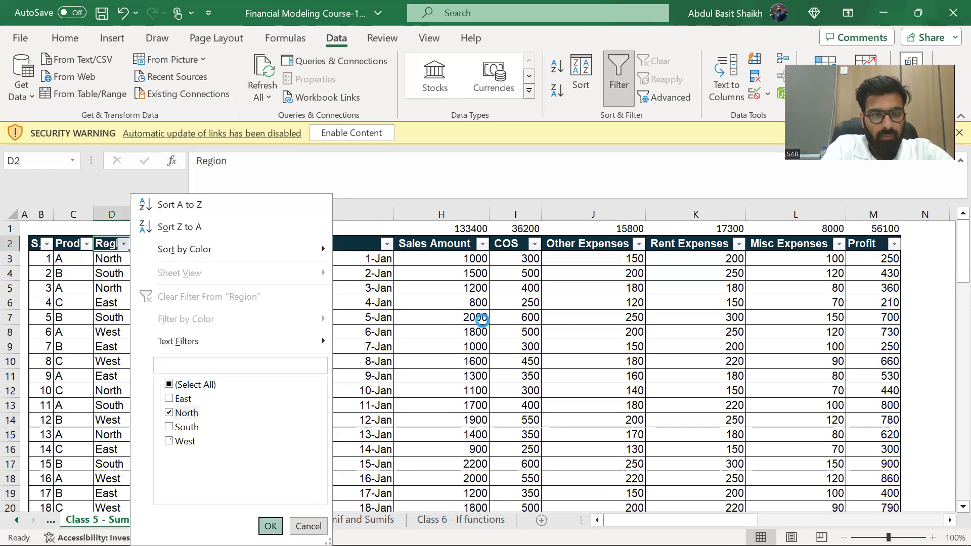
Try to paste the North entry from D3 over all visible Region entries from D3 down.
key("Down")
key("ctrl+c")
key("ctrl+shift+Down")
key("ctrl+v")
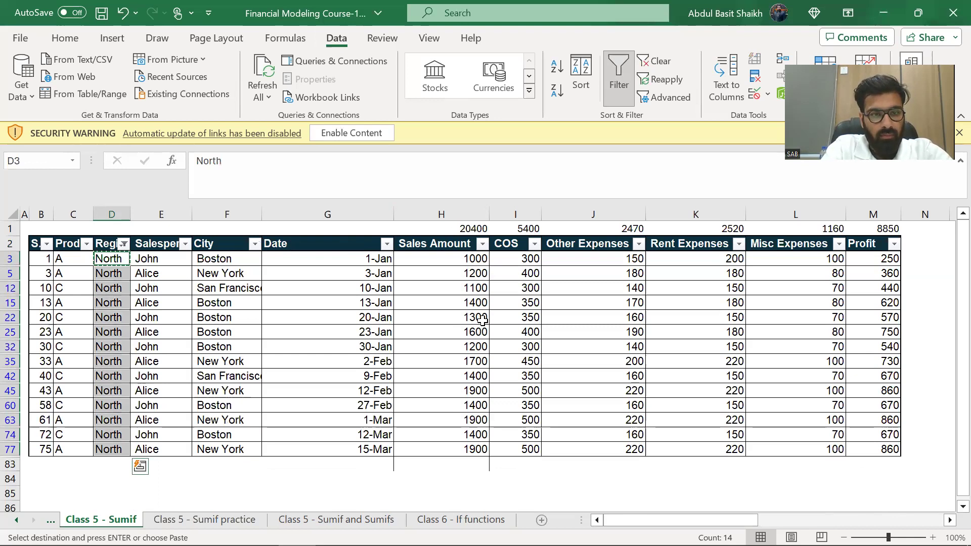
key("Escape")
Copy North from D3 again and try to paste it over the visible Region entries from D5 down.
key("Down")
key("Up")
key("ctrl+c")
key("ctrl+Down")
key("Up")
key("ctrl+Up")
key("Down")
key("Down")
key("ctrl+shift+Down")
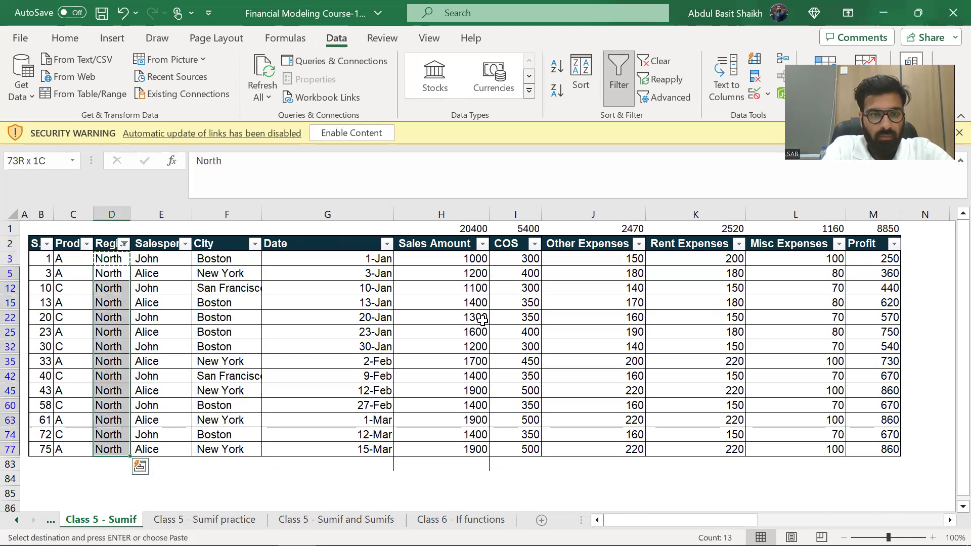
key("Up")
key("Down")
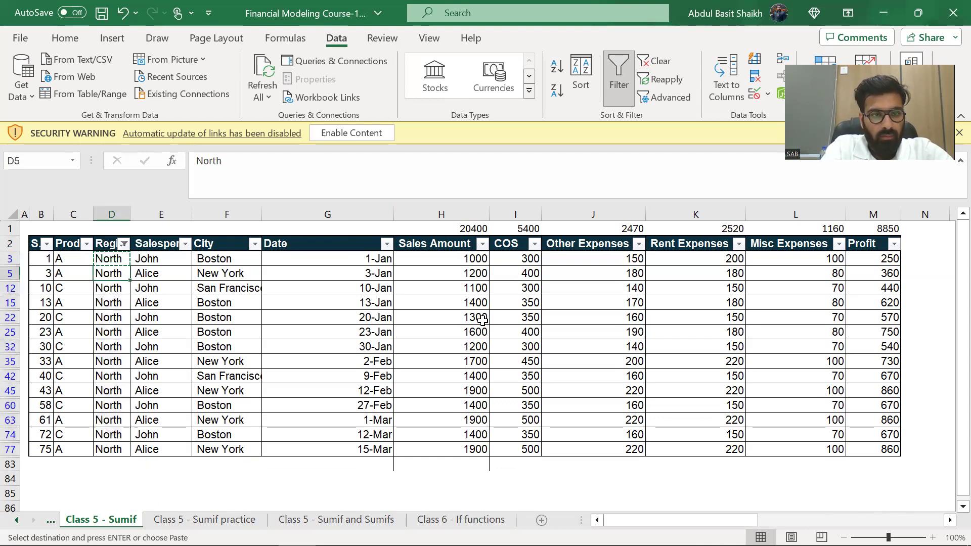
key("ctrl+shift+Down")
key("ctrl+v")
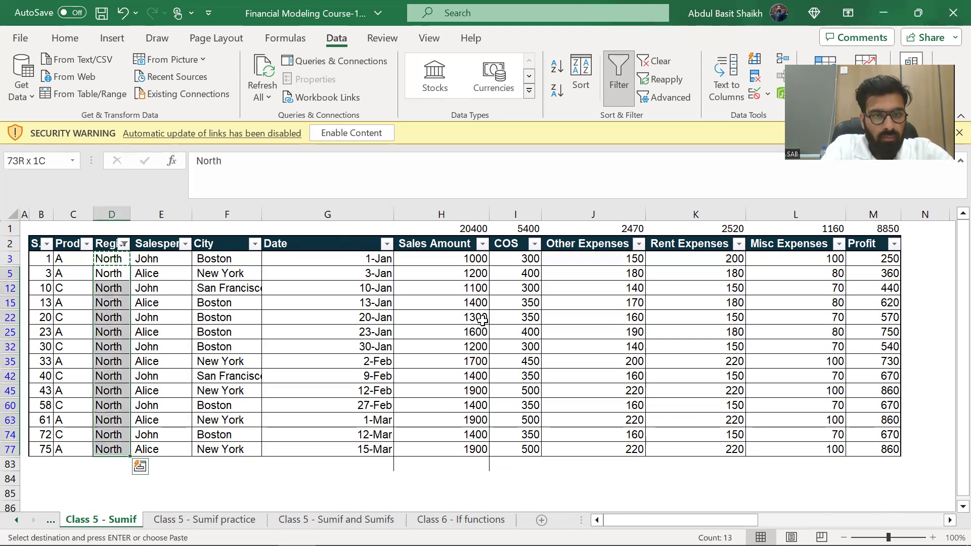
key("Escape")
key("ctrl+period")
key("alt+equal")
key("Escape")
type("`")
key("Down")
key("Up")
key("ctrl+z")
Copy North from D3 and paste it cell by cell over the filtered Region entries from D5 to D42.
key("Up")
key("Up")
key("Up")
key("Up")
key("Up")
key("Up")
key("Up")
key("Up")
key("Up")
key("Up")
key("Up")
key("Up")
key("Up")
key("ctrl+c")
key("Down")
key("ctrl+alt+v")
key("Return")
key("Down")
key("Down")
key("ctrl+alt+v")
key("Return")
key("Down")
key("ctrl+alt+v")
key("Return")
key("Down")
key("ctrl+alt+v")
key("Return")
key("Down")
key("ctrl+alt+v")
key("Return")
key("Down")
key("ctrl+alt+v")
key("Return")
key("Down")
key("ctrl+alt+v")
key("Return")
key("Down")
key("alt+w")
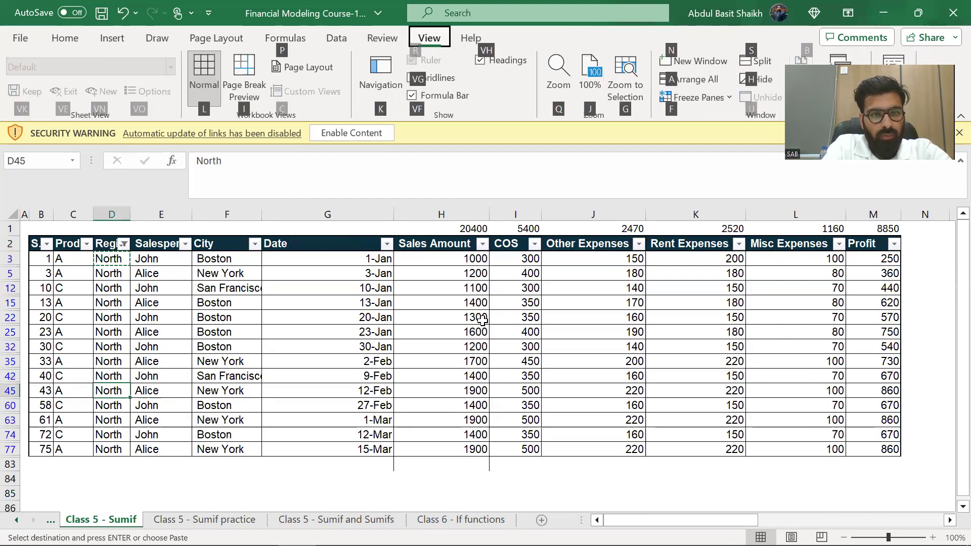
key("Escape")
key("Escape")
Copy North from D25 and paste it over the filtered Region entries from D42 to D77, one cell at a time.
key("Up")
key("Up")
key("Up")
key("Up")
key("ctrl+c")
key("Down")
key("Down")
key("Down")
key("Down")
key("Up")
key("ctrl+v")
key("Down")
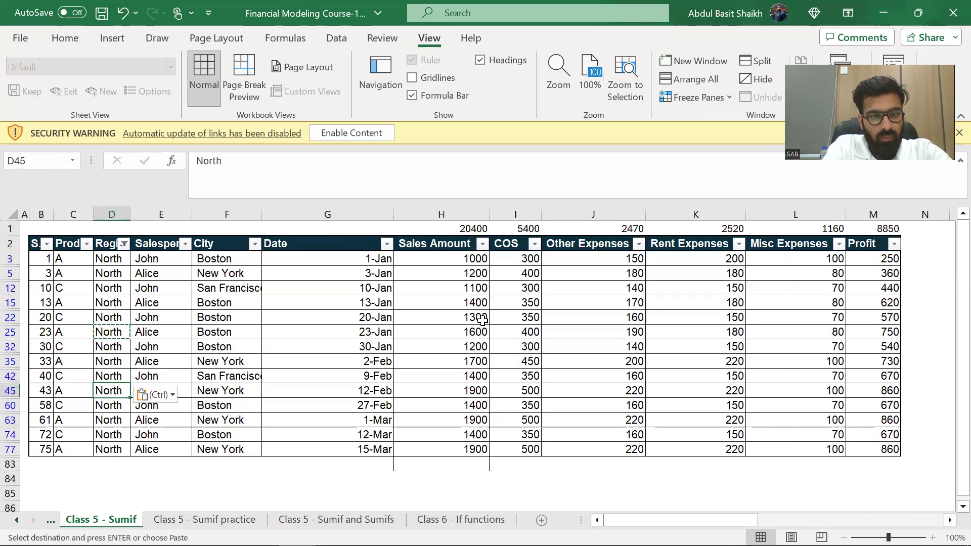
key("ctrl+v")
key("Down")
key("ctrl+alt+v")
key("Escape")
key("Down")
key("ctrl+v")
key("Down")
key("alt+e")
key("s")
key("Return")
key("Down")
key("alt+e")
key("s")
key("Return")
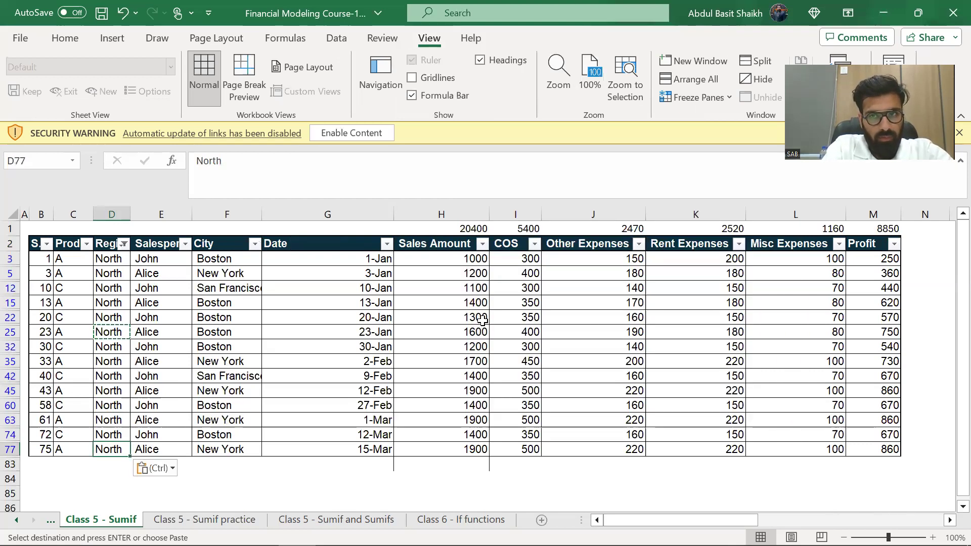
Clear the North filter so the sales table lists all its rows.
key("Escape")
key("Up")
key("Up")
key("ctrl+Up")
key("alt+a")
key("c")
Copy all Region entries in D3:D82 and paste them at K1 on the Class 5 - Sumif practice sheet.
key("Down")
key("ctrl+shift+Down")
key("ctrl+c")
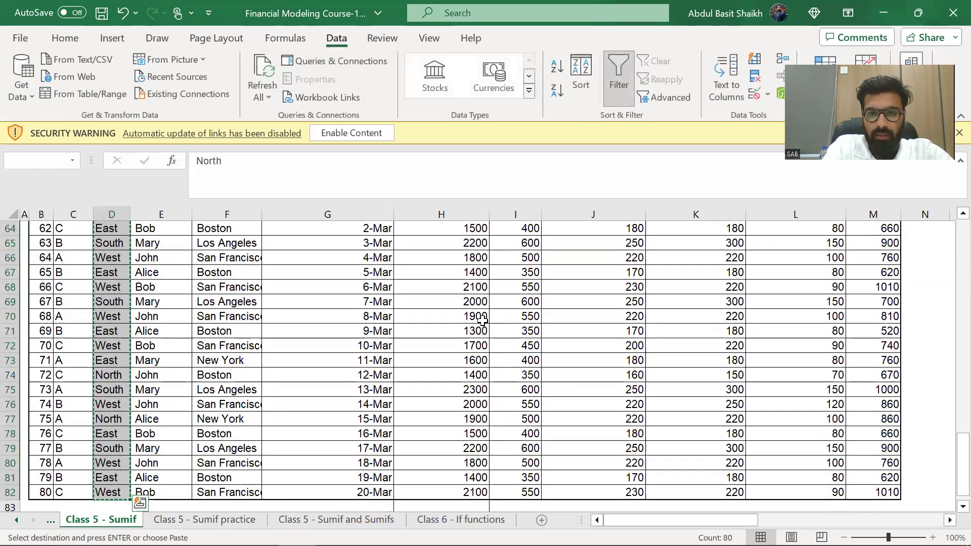
key("ctrl+Page_Down")
key("ctrl+v")
key("Down")
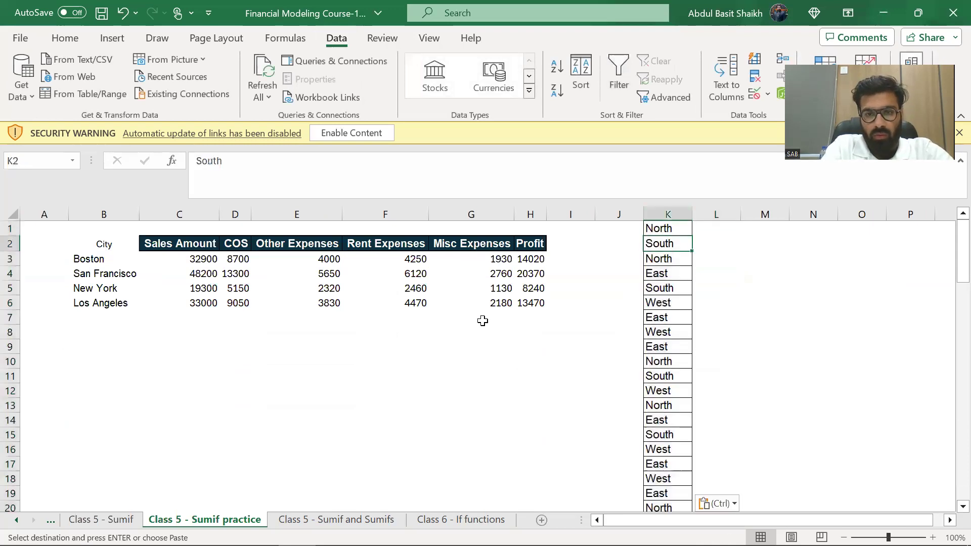
Undo the last paste, paste the Region entries starting at K2, and remove their duplicates with the first entry treated as a header.
key("ctrl+z")
key("Down")
key("ctrl+v")
key("alt+a")
key("m")
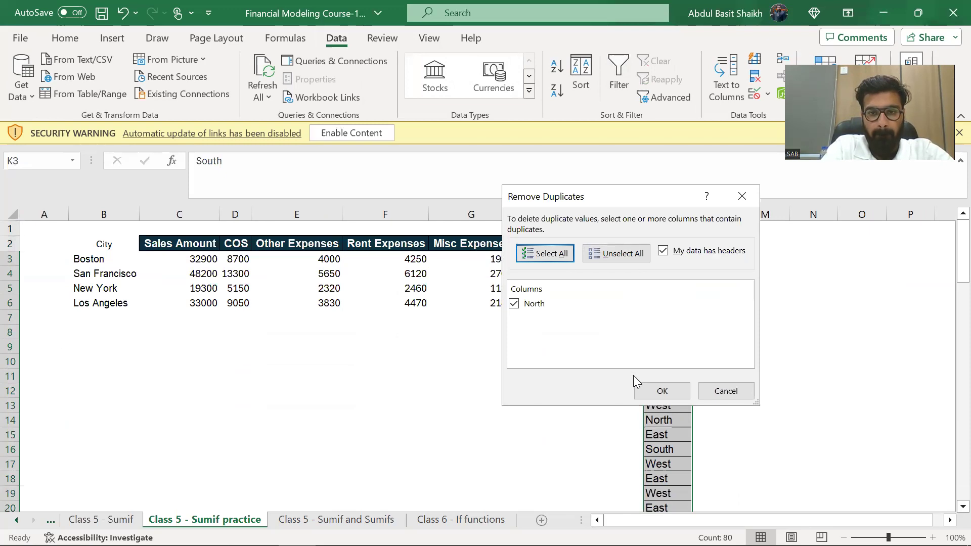
left_click(650, 390)
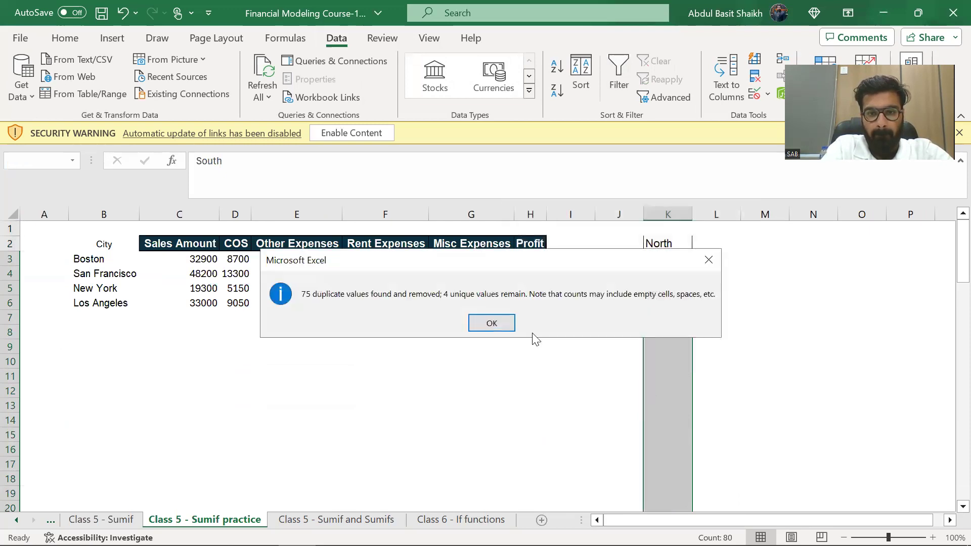
left_click(499, 326)
Tidy the deduplicated region list so that North, South, East and West occupy K3:K6.
left_click(676, 274)
key("Down")
left_click(677, 274)
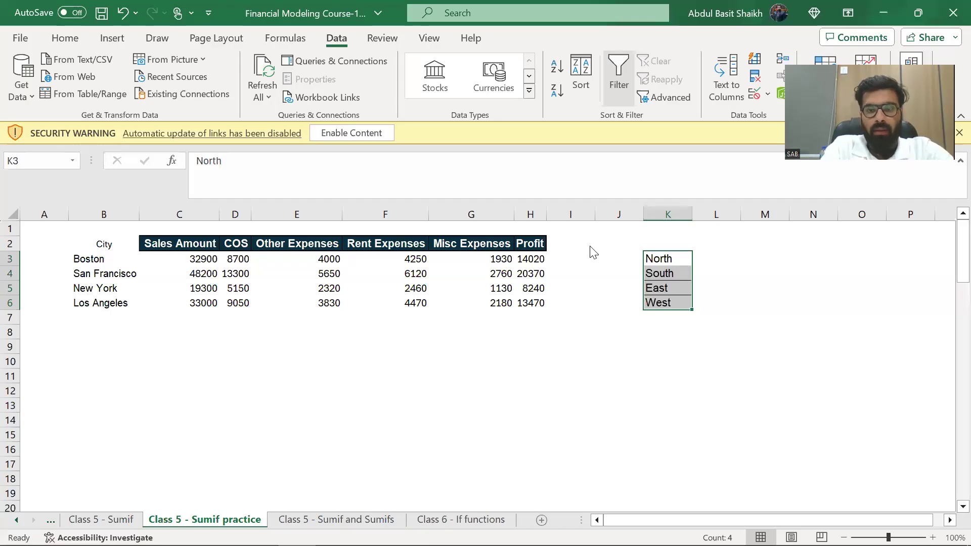
left_click(644, 259)
key("shift+Down")
key("shift+Down")
key("shift+Down")
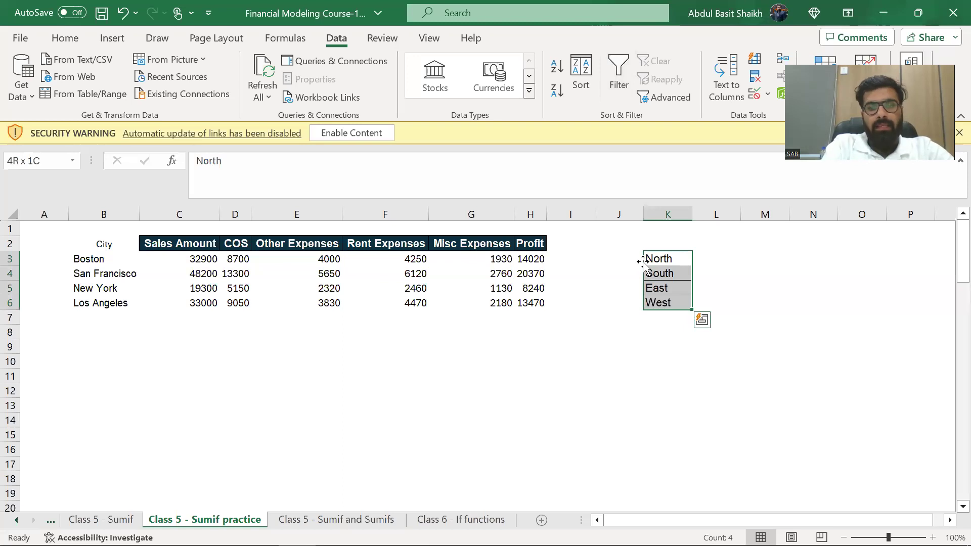
key("alt+h")
key("F1")
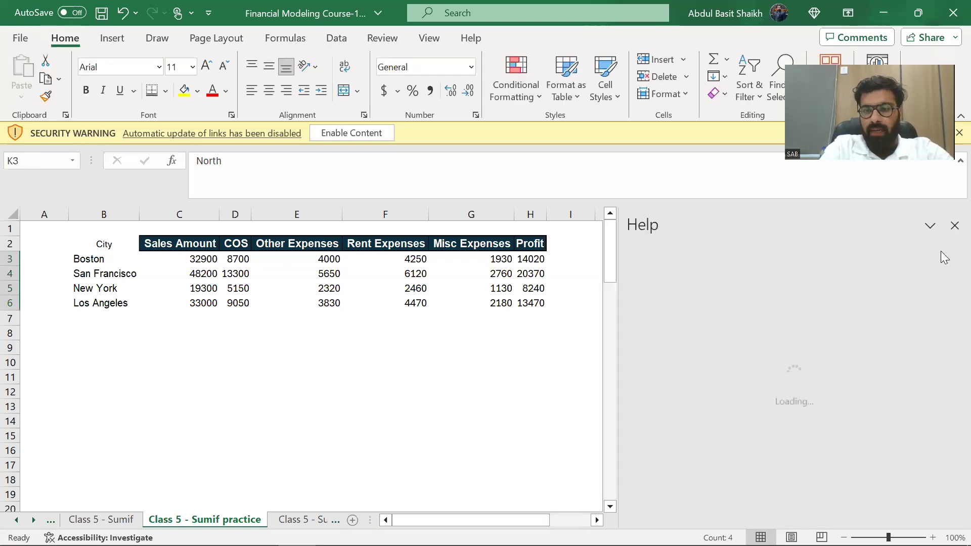
left_click(955, 226)
Remove the cell borders from the region names in K3:K6.
left_click(632, 262)
key("shift+Down")
key("shift+Down")
key("shift+Down")
key("shift+Down")
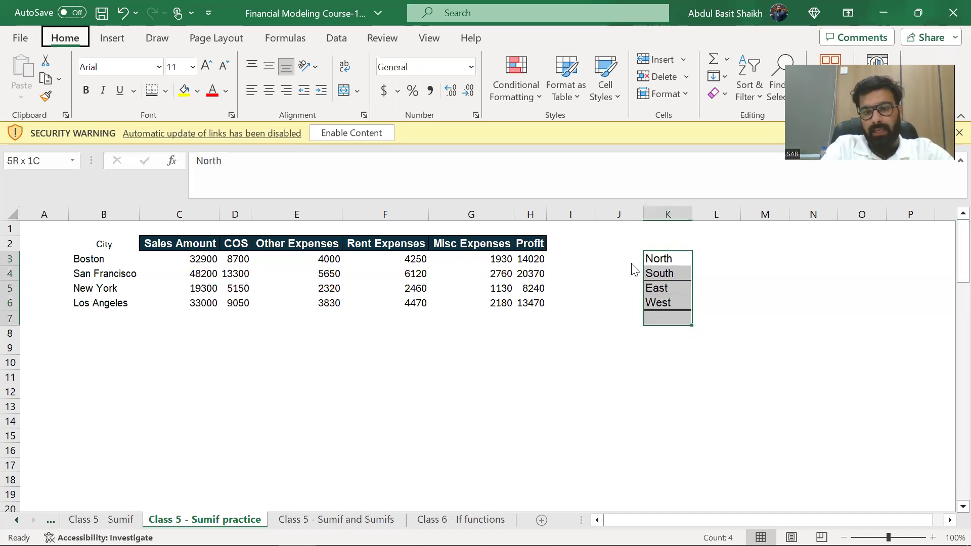
key("shift+Up")
key("shift+Up")
key("shift+Up")
key("shift+Up")
key("shift+Down")
key("shift+Down")
key("shift+Down")
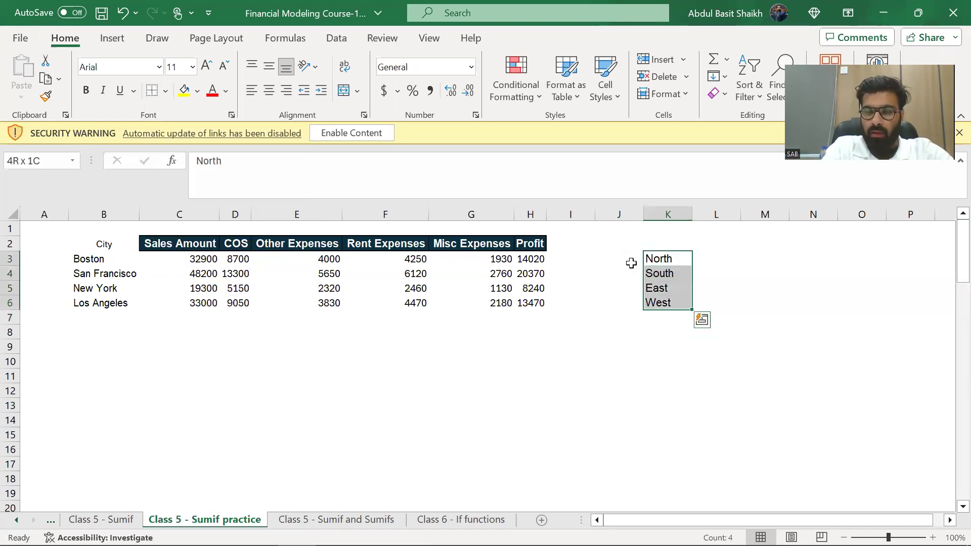
Copy the header row C2:H2, Sales Amount through Profit, and paste it at L2 beside the region list.
key("Right")
key("Left")
key("Up")
key("Left")
key("Left")
key("Left")
key("Left")
key("Left")
key("Left")
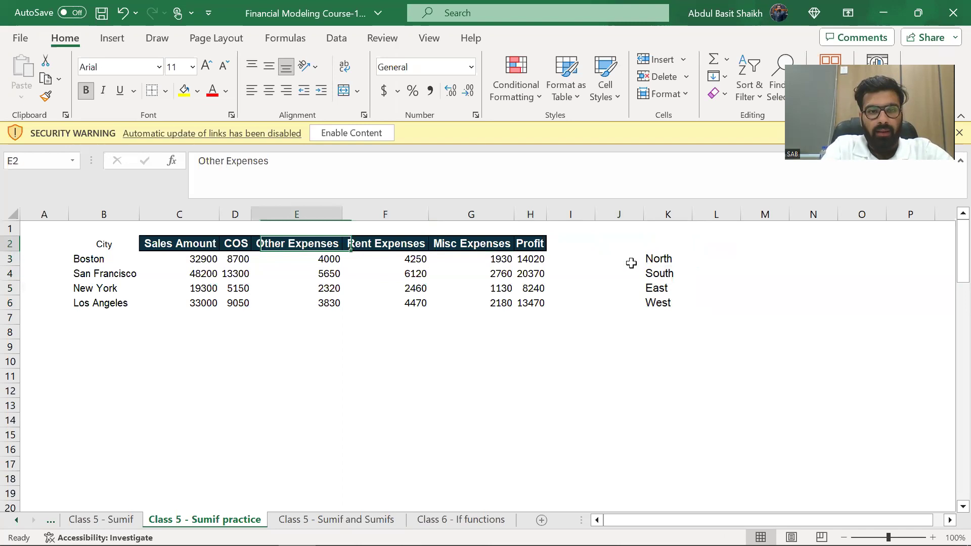
key("Left")
key("Left")
key("shift+Right")
key("shift+Right")
key("shift+Right")
key("shift+Right")
key("shift+Right")
key("ctrl+c")
key("Right")
key("Right")
key("Right")
key("Right")
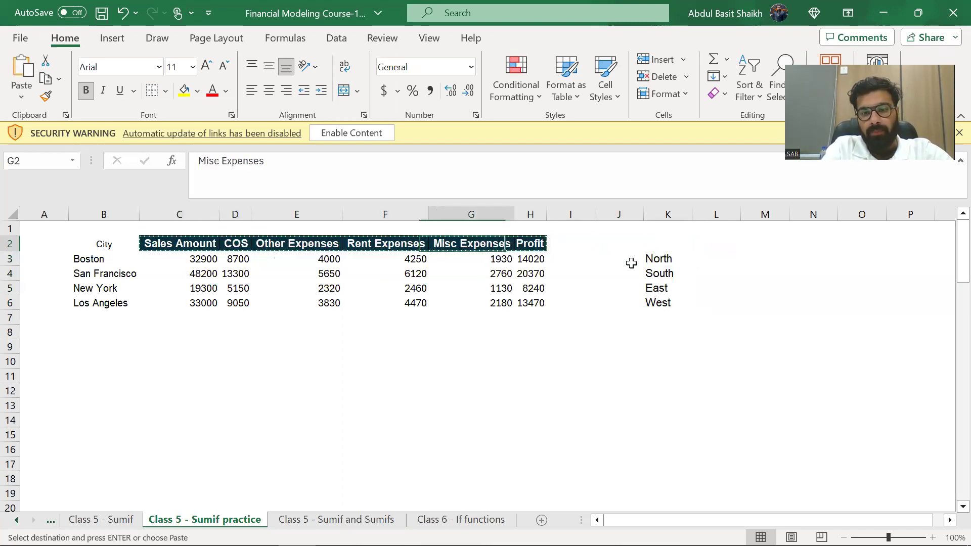
key("Right")
key("Right")
key("Right")
key("Right")
key("Right")
key("ctrl+v")
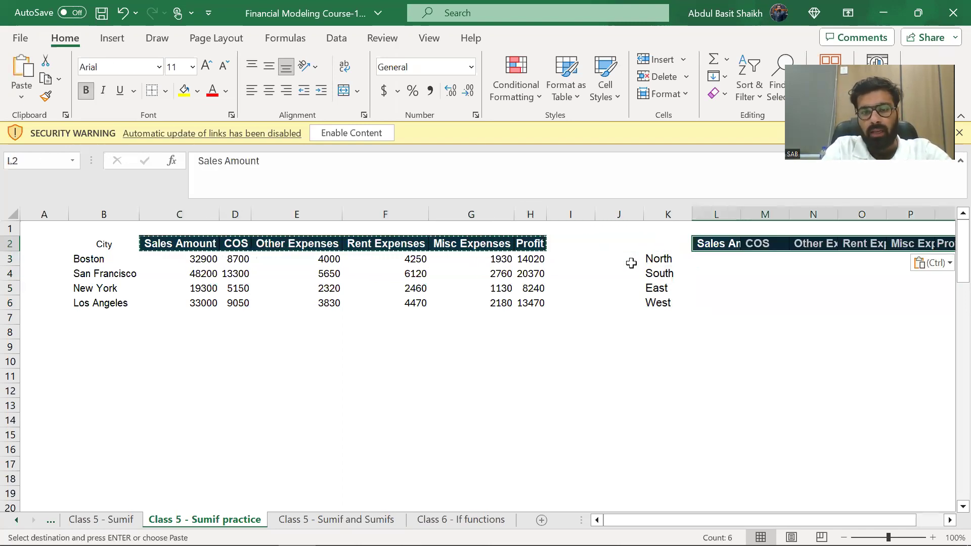
key("Escape")
AutoFit the widths of columns L to Q to the headers in L2:Q2.
key("shift+Right")
key("shift+Right")
key("shift+Right")
key("shift+Right")
key("shift+Right")
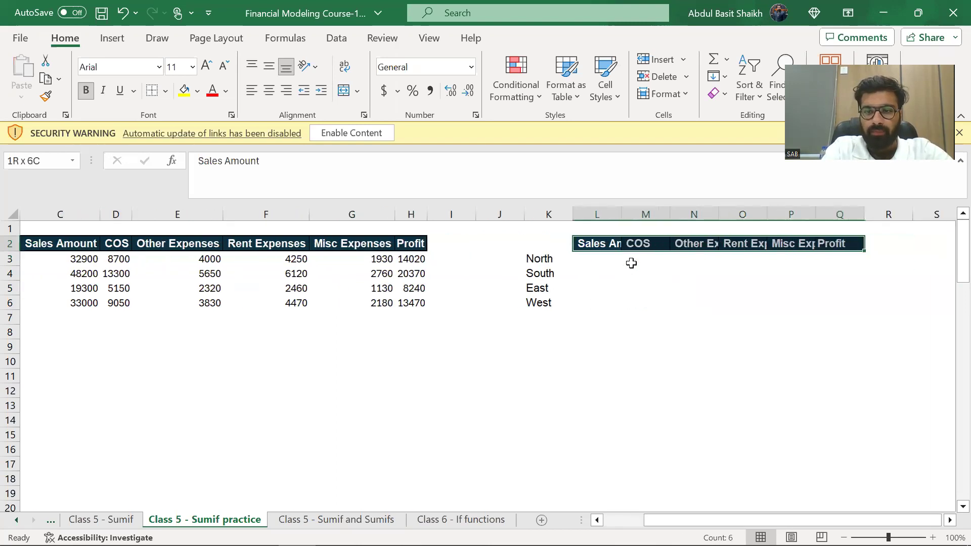
key("alt+h")
key("o")
key("i")
Enter =SUMIF('Class 5 - Sumif'!D:D,'Class 5 - Sumif practice'!K3,'Class 5 - Sumif'!H:H) in L3 to total North's sales.
key("Down")
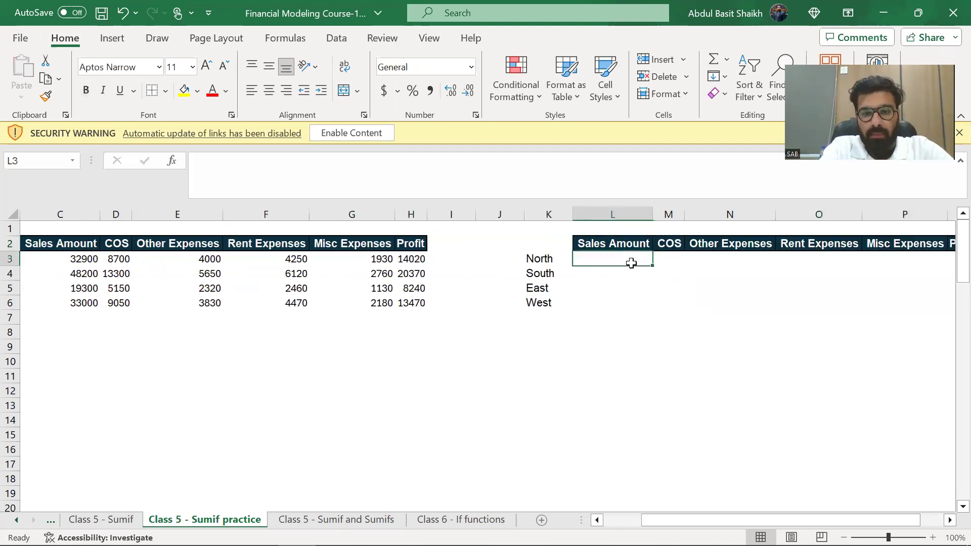
type("=sumi")
key("Tab")
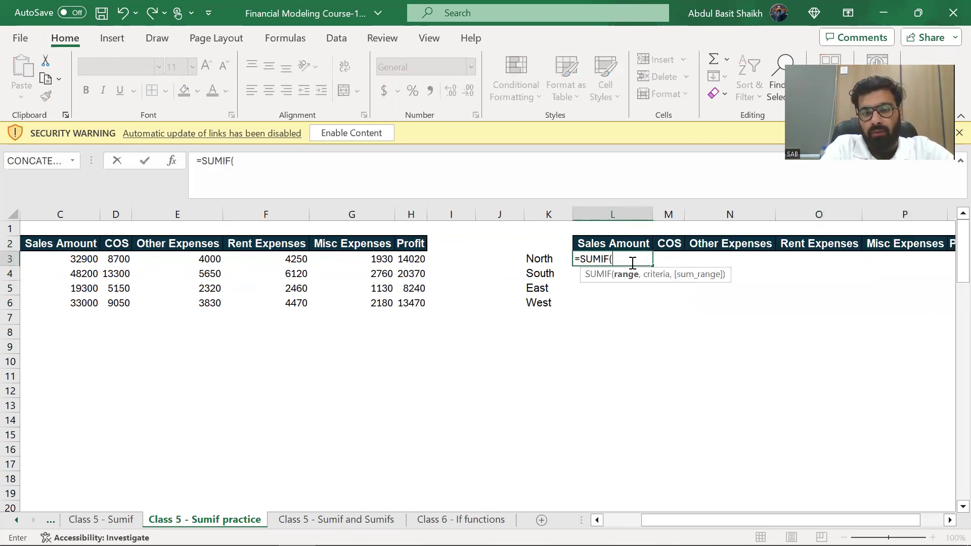
key("ctrl+Page_Up")
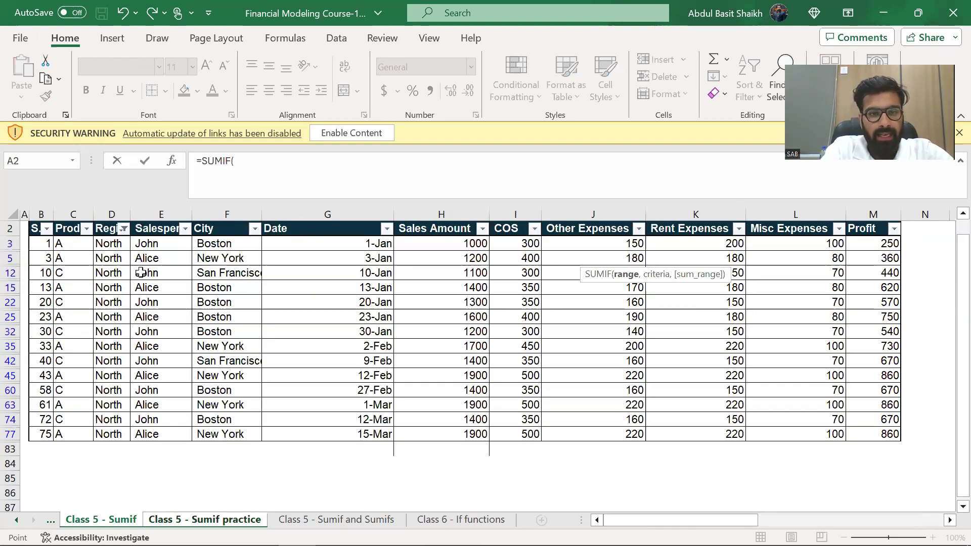
left_click(120, 260)
key("ctrl+space")
type(",")
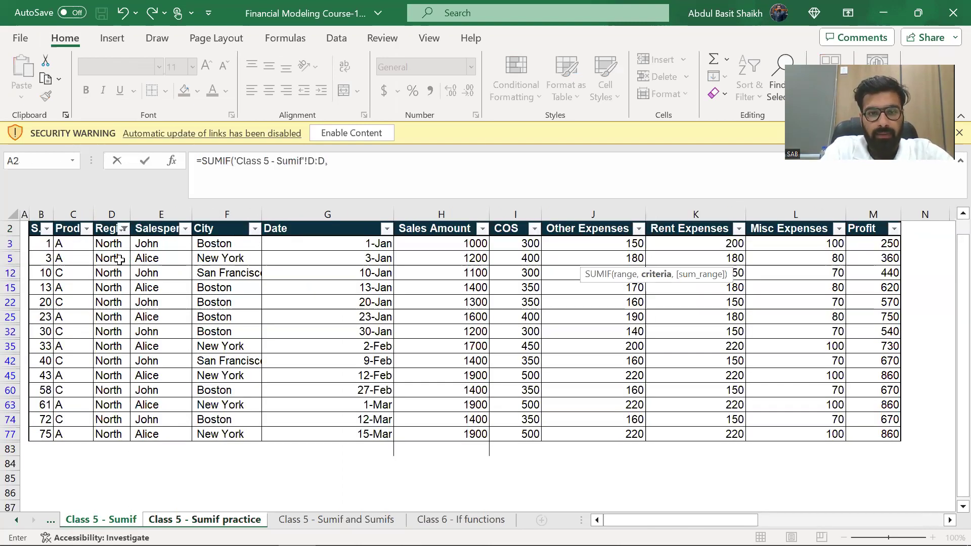
key("ctrl+Page_Down")
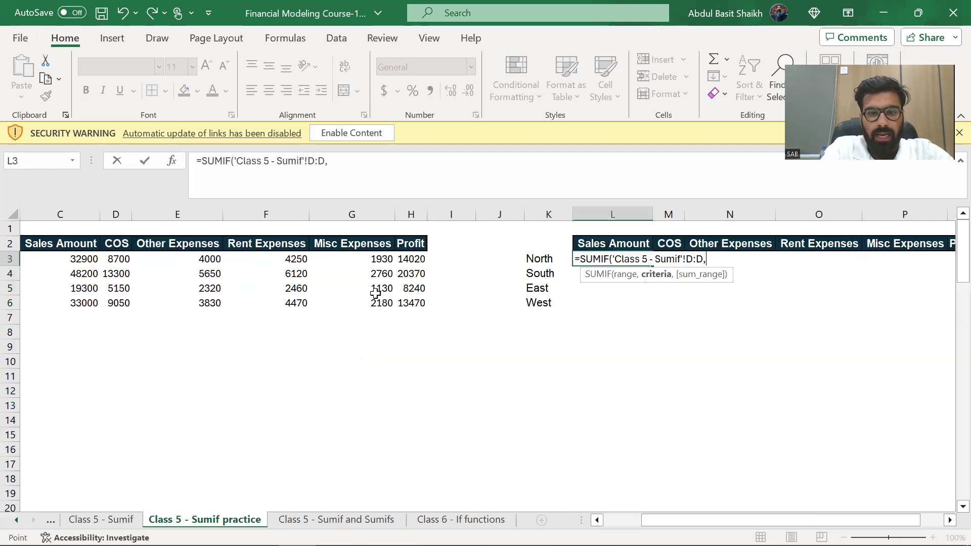
left_click(521, 263)
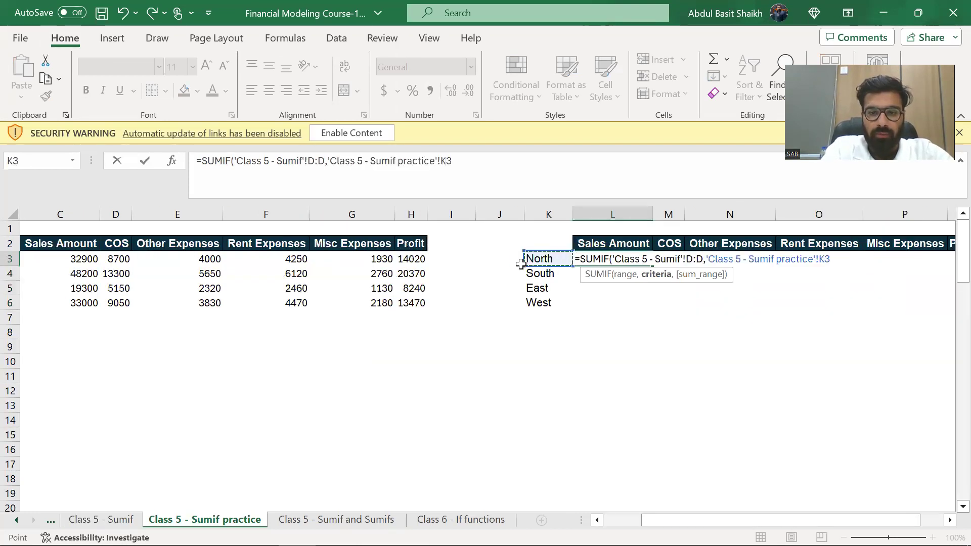
type(",")
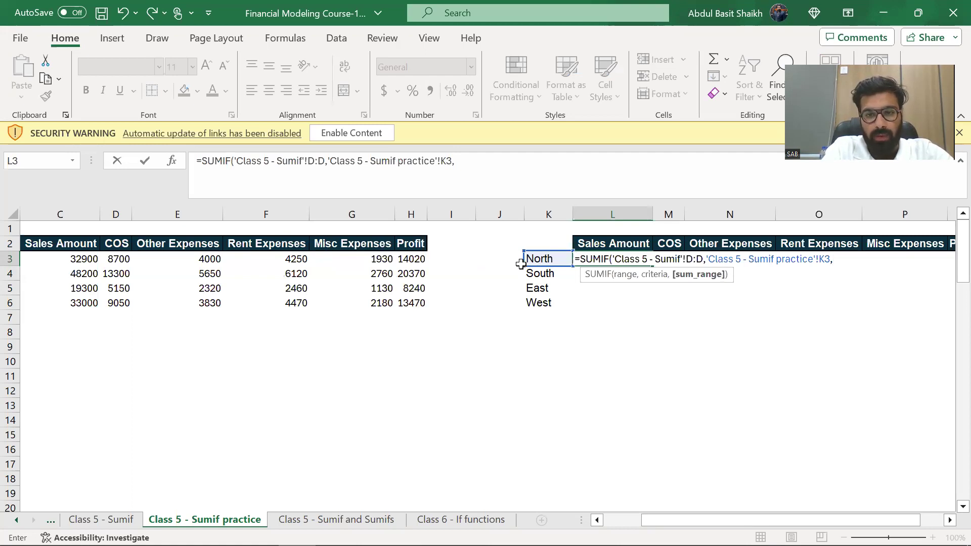
key("ctrl+Page_Up")
left_click(481, 273)
key("ctrl+space")
key("Return")
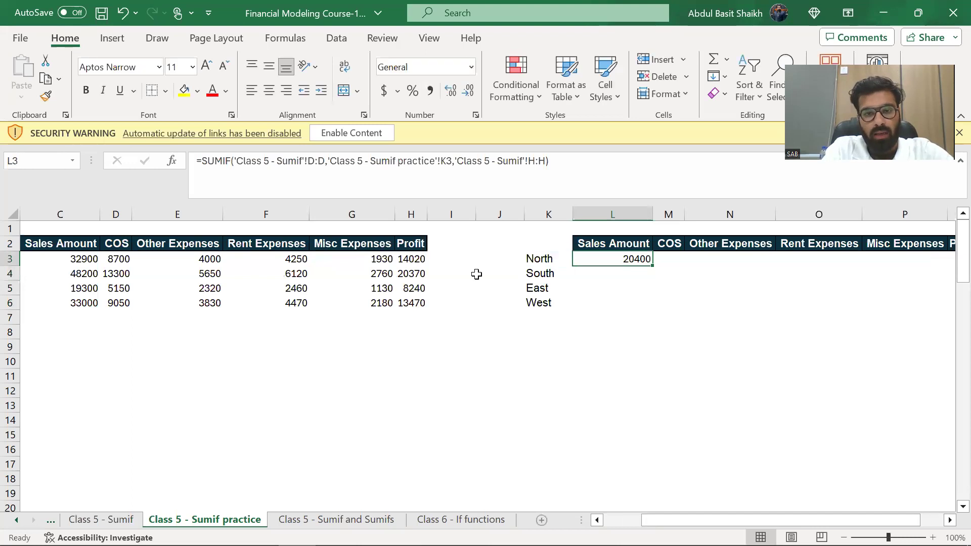
Check the North-filtered Sales Amount total above the Class 5 - Sumif table, and clear the Region filter.
key("ctrl+Page_Up")
key("Right")
key("Up")
key("Up")
key("Right")
key("Right")
key("Right")
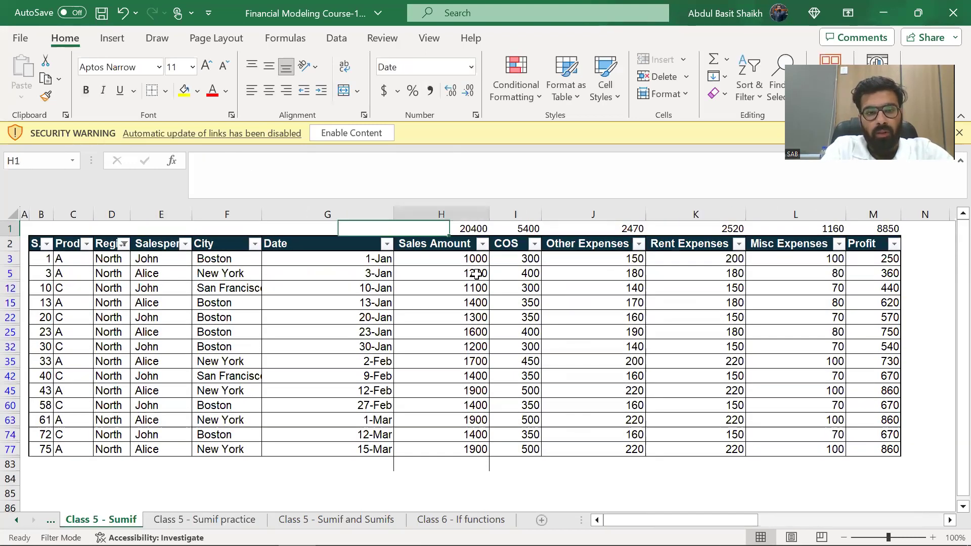
key("Left")
key("Left")
key("Left")
key("Left")
key("Down")
key("alt+a")
key("c")
key("Right")
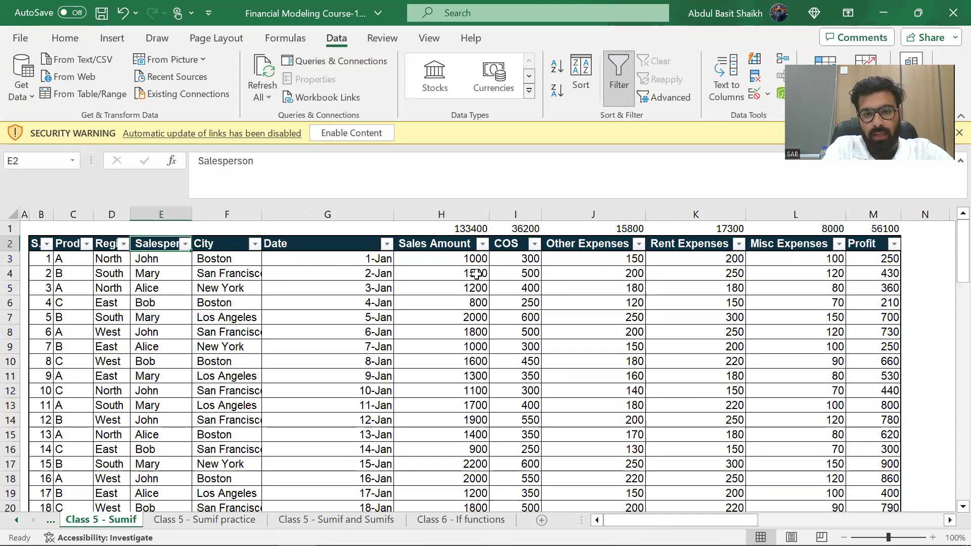
In the L3 formula on the Class 5 - Sumif practice sheet, fix the criteria reference's column as $K3.
key("ctrl+Page_Down")
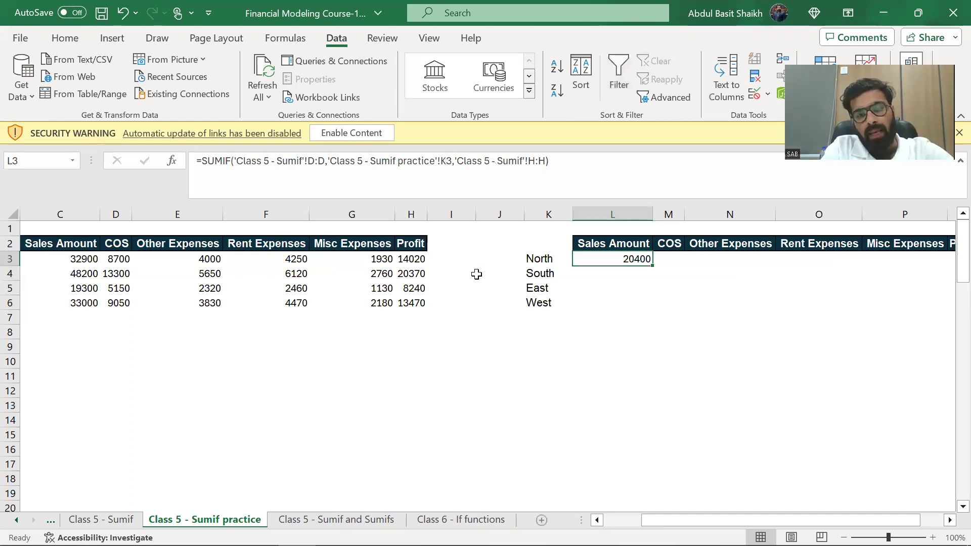
key("F2")
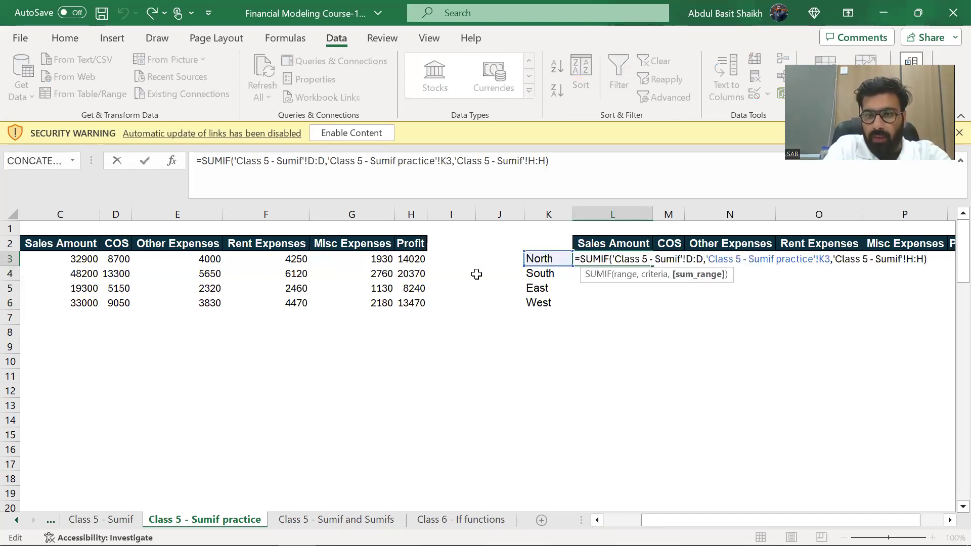
key("Left")
key("Left")
key("Left")
key("Left")
key("Left")
key("Left")
key("Left")
key("Left")
key("Left")
key("Left")
key("F4")
key("F4")
key("F4")
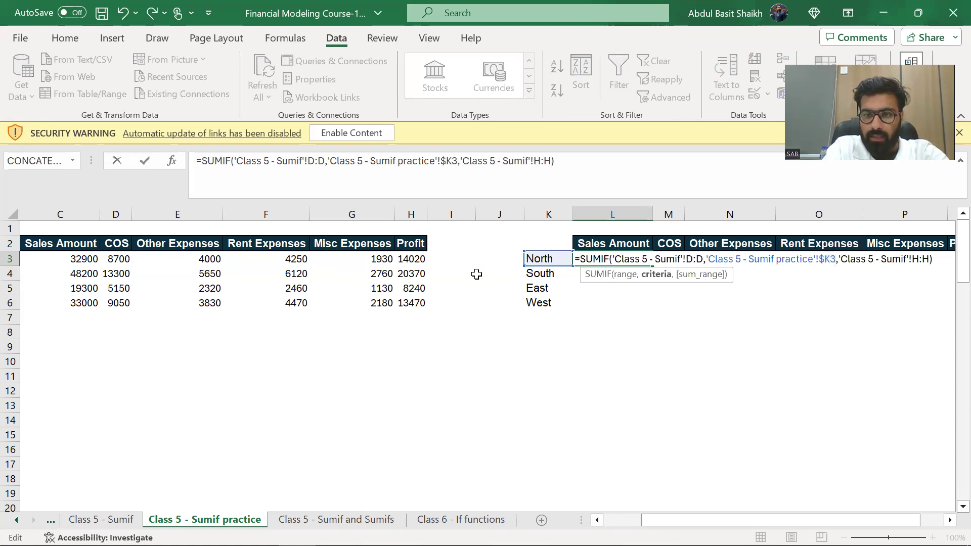
Move the editing position back to the D:D range reference in the L3 SUMIF formula.
key("Left")
key("Left")
key("Left")
key("Left")
key("Left")
key("Left")
key("Left")
key("Left")
key("Left")
key("Left")
key("Left")
key("Left")
key("Left")
key("Left")
key("Left")
key("Left")
key("Left")
key("Left")
key("Left")
key("Left")
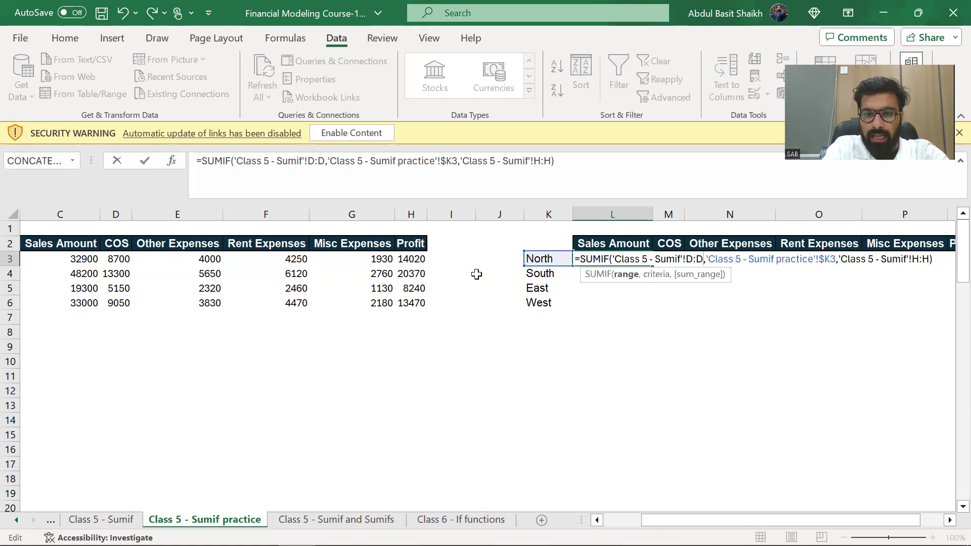
Make the criteria range absolute as $D:$D in the North Sales Amount SUMIF formula.
key("F4")
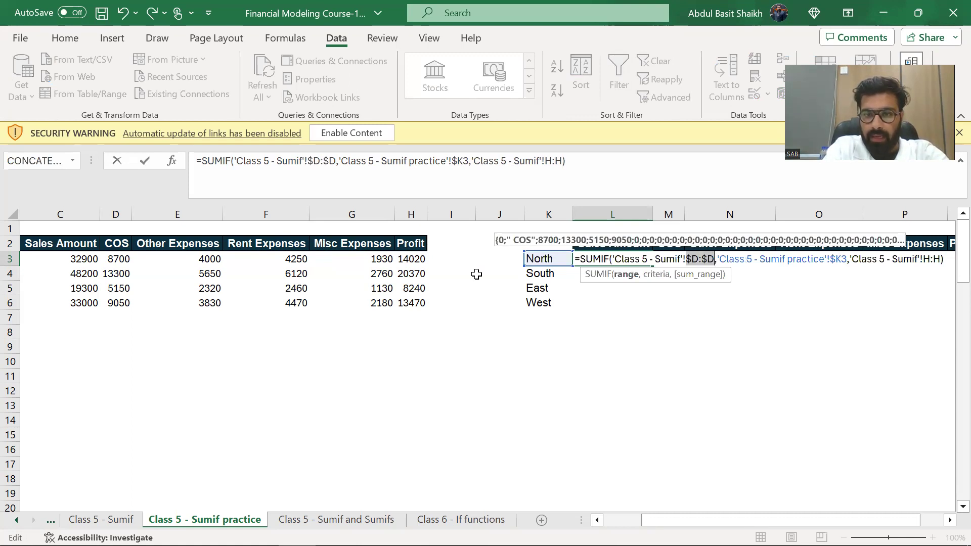
key("Return")
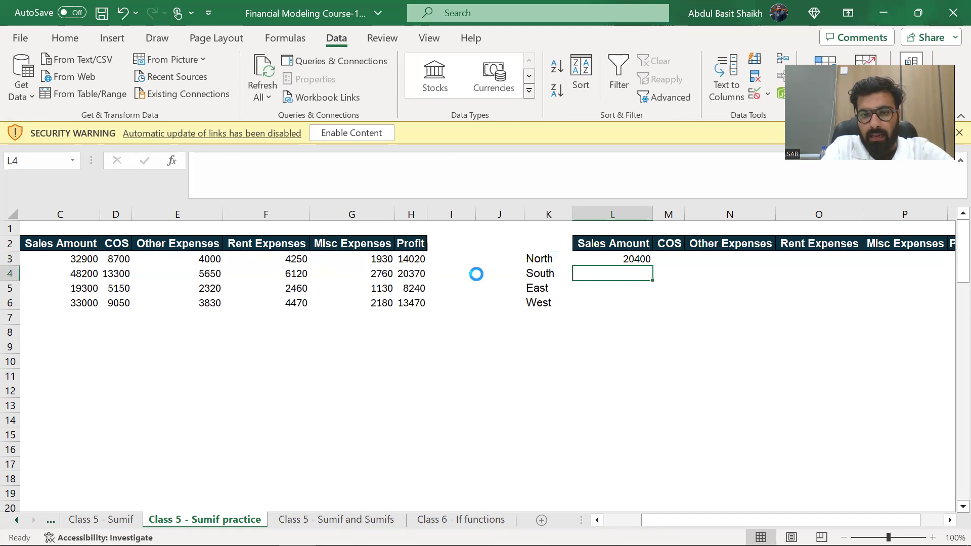
Copy the North Sales Amount formula across to Profit, and fill the row down through West.
key("Up")
key("ctrl+c")
key("shift+Right")
key("shift+Right")
key("shift+Right")
key("shift+Right")
key("shift+Right")
key("shift+Right")
key("shift+Left")
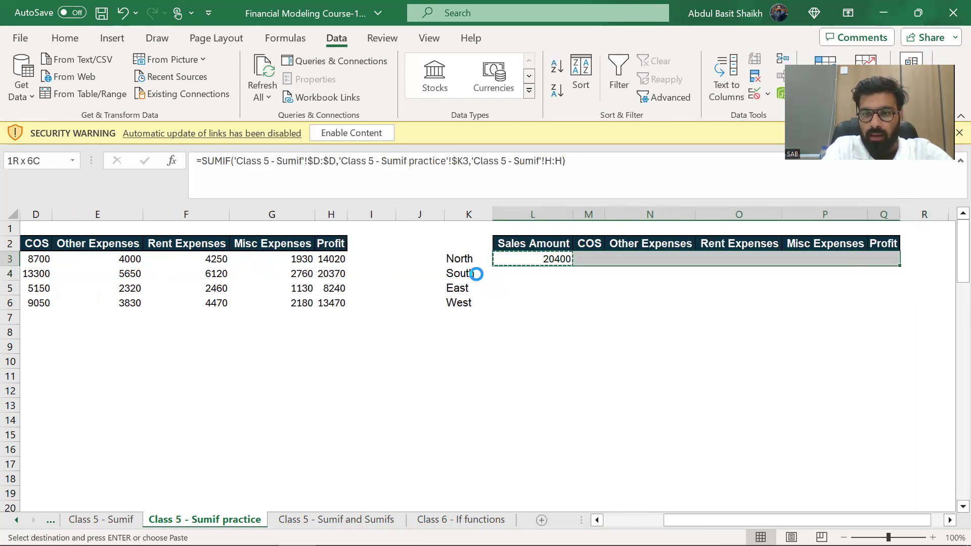
key("Return")
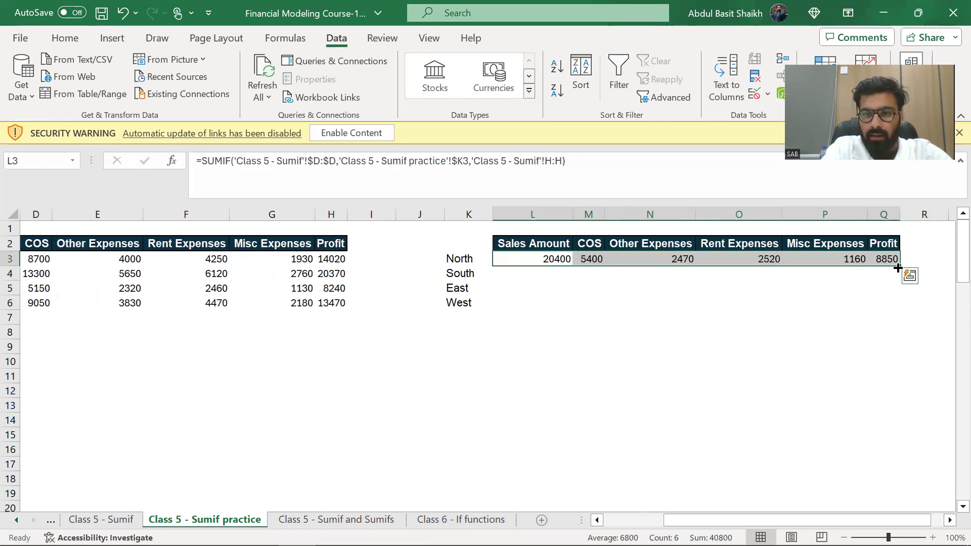
left_click_drag(898, 268, 898, 305)
Check the cell references of the copied SUMIF formulas throughout the region table.
key("Right")
key("Right")
key("Down")
key("Down")
key("Right")
key("Right")
key("Right")
key("Up")
key("F2")
key("Return")
key("Down")
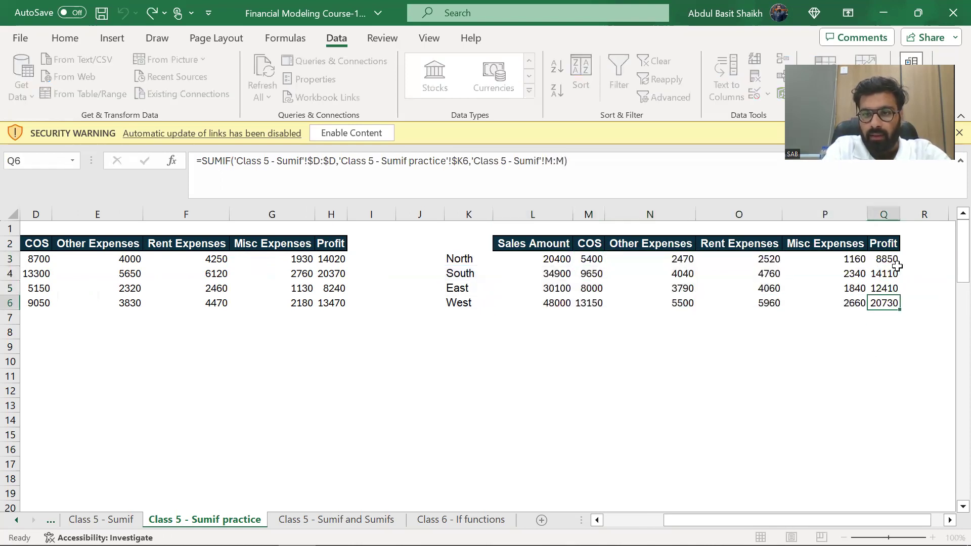
key("Down")
key("F2")
key("Up")
key("Up")
key("Up")
key("F2")
key("Escape")
key("Up")
key("F2")
key("Return")
key("F2")
key("Return")
key("F2")
key("Return")
key("F2")
key("Escape")
key("Up")
key("Up")
key("Up")
key("F2")
key("Return")
key("F2")
key("Return")
key("F2")
key("Escape")
Format the region table's values in L3:Q6 with comma thousands separators and no decimals.
key("Up")
key("Up")
key("shift+Down")
key("shift+Down")
key("shift+Down")
key("ctrl+shift+Left")
key("shift+Right")
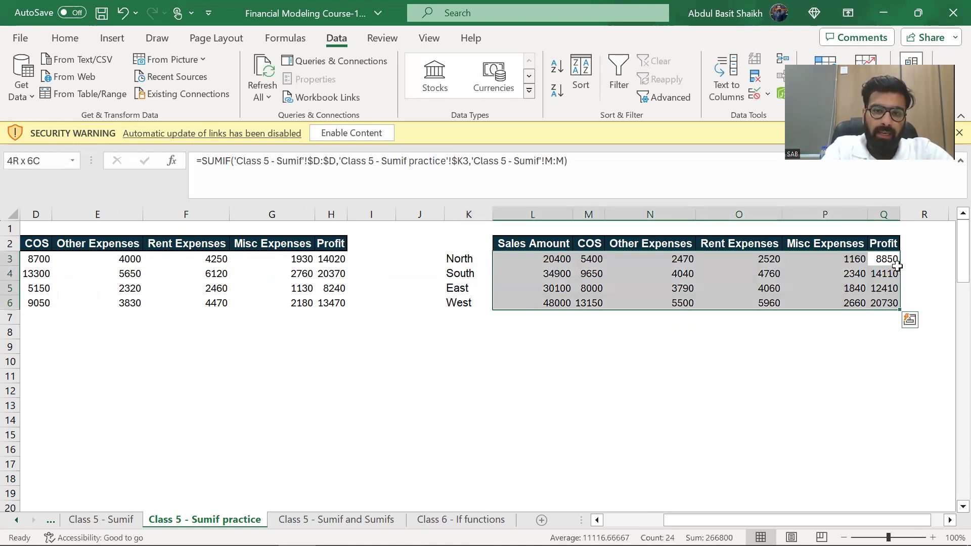
key("alt+h")
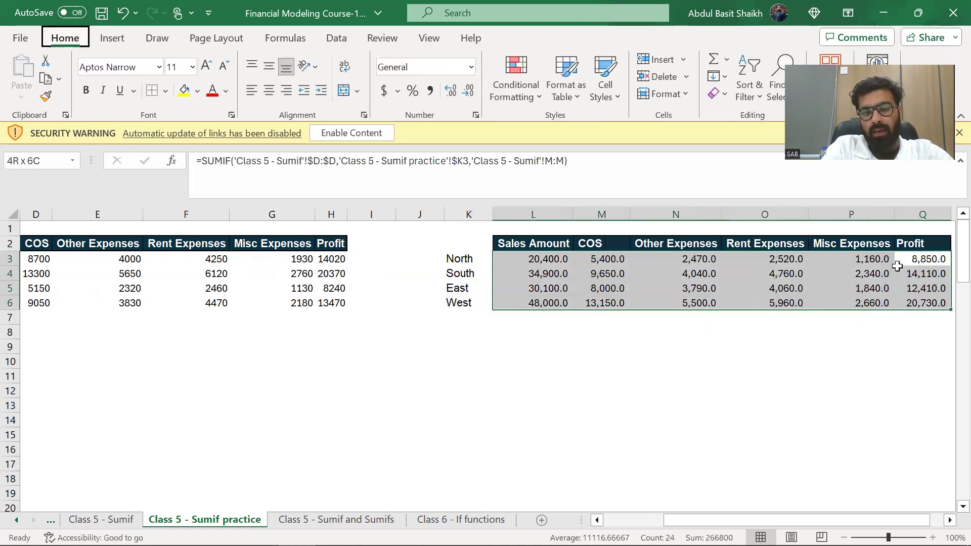
key("ctrl+v")
Format the city table's values in C3:H6 with comma thousands separators and no decimals.
key("Right")
key("Left")
key("Left")
key("Left")
key("Left")
key("Left")
key("Left")
key("Left")
key("Left")
key("Left")
key("Left")
key("Left")
key("Left")
key("Left")
key("Left")
key("Left")
key("Left")
key("Left")
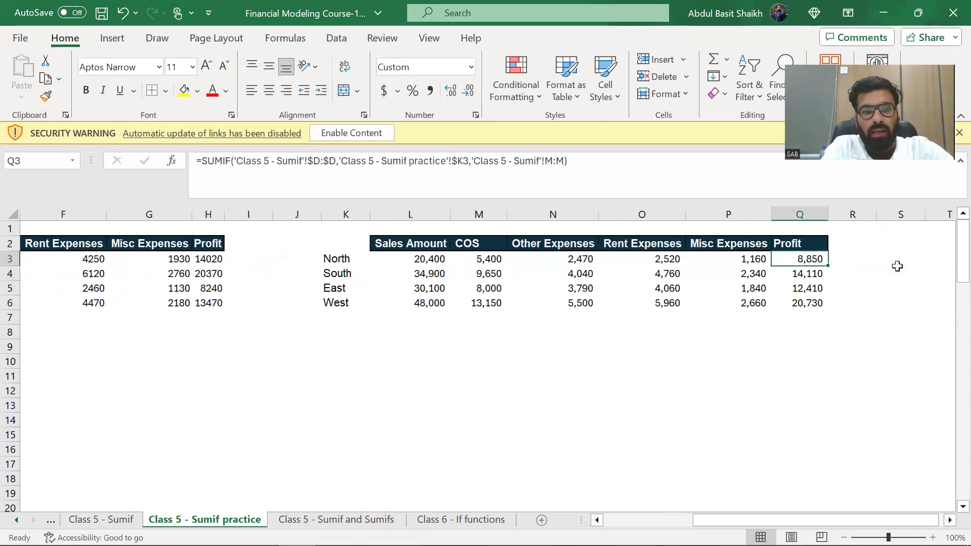
key("Right")
key("Right")
key("ctrl+shift+Down")
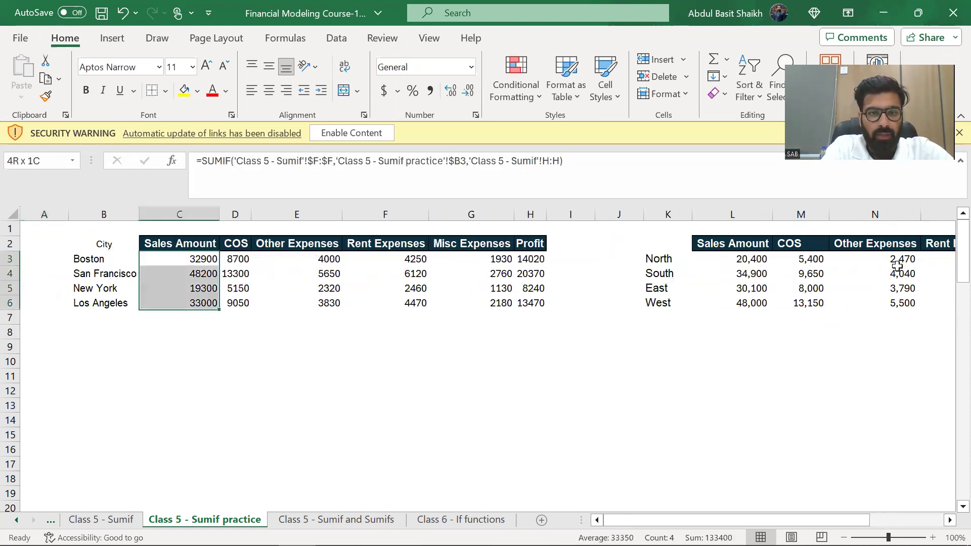
key("shift+Right")
key("ctrl+shift+Right")
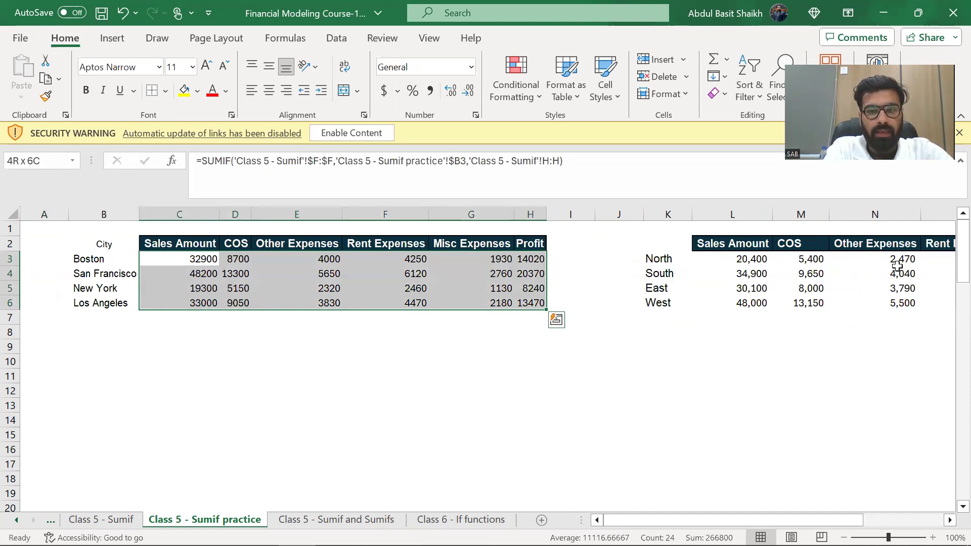
key("alt+h")
key("k")
key("alt+h")
key("9")
key("alt+h")
key("9")
key("Down")
key("Down")
key("Up")
key("Up")
key("Up")
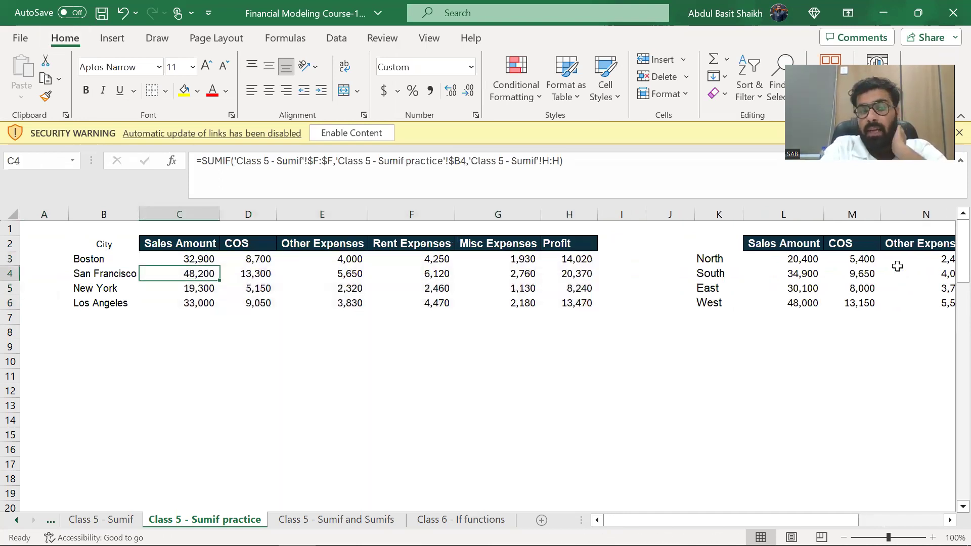
key("Down")
key("Down")
key("Down")
key("Down")
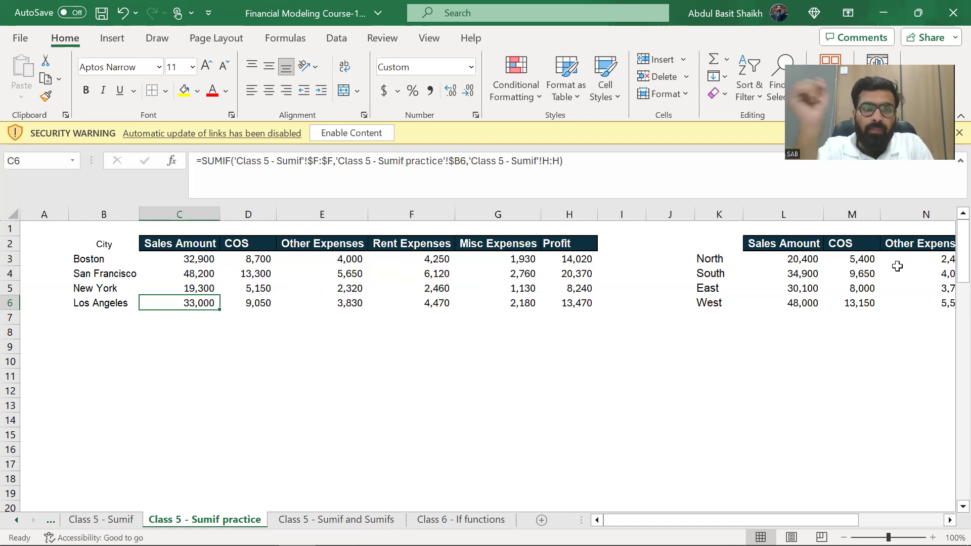
Check the SUMIF references across the Boston row of the city table, from Sales Amount to Profit.
key("ctrl+z")
key("Up")
key("Up")
key("Up")
key("F2")
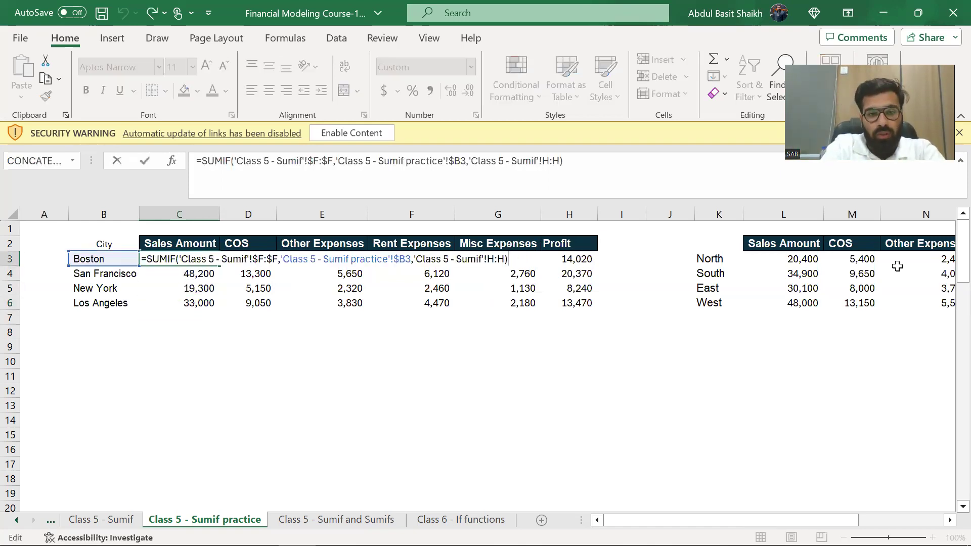
key("Return")
key("Right")
key("F2")
key("Escape")
key("Up")
key("Right")
key("F2")
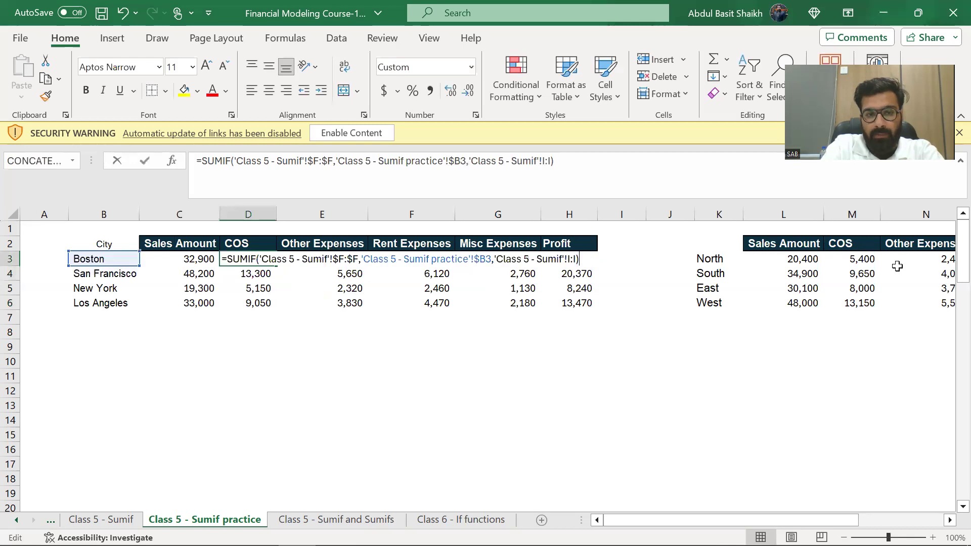
key("Escape")
key("Return")
key("Up")
key("Right")
key("Right")
key("Right")
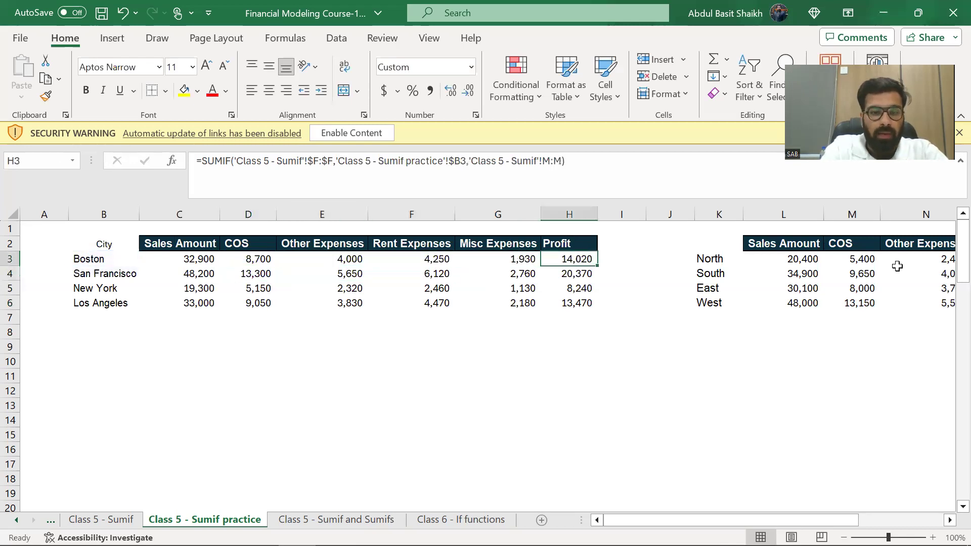
Examine the Date column's filter options on the Class 5 - Sumif sheet.
key("ctrl+Page_Up")
key("Down")
key("Down")
key("Up")
key("Right")
key("Right")
key("shift+Down")
key("Up")
key("alt+Down")
key("Down")
key("Down")
key("Down")
key("Down")
key("Down")
key("Down")
key("Down")
key("Down")
key("Down")
key("Escape")
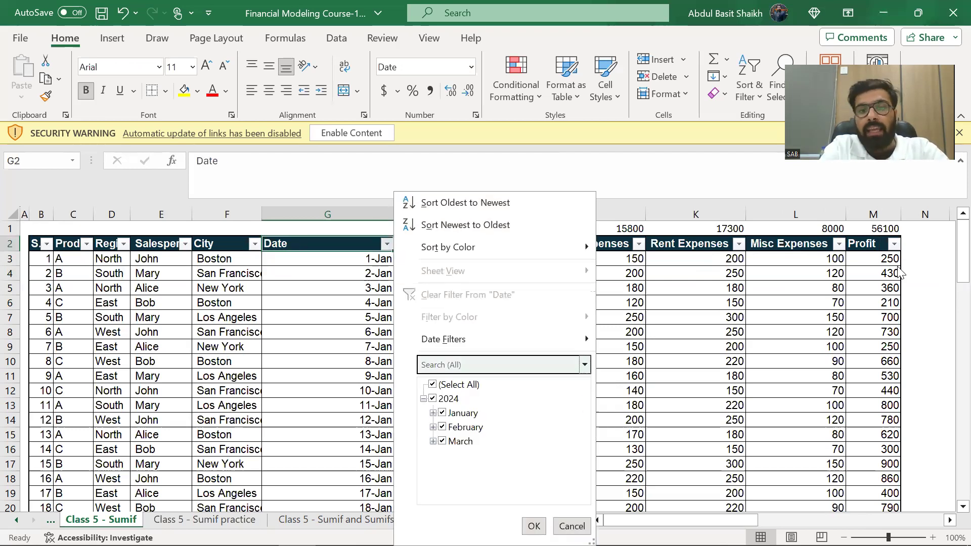
Filter the Date column to show only January 2024 records.
key("alt+Down")
key("Up")
key("Up")
key("Up")
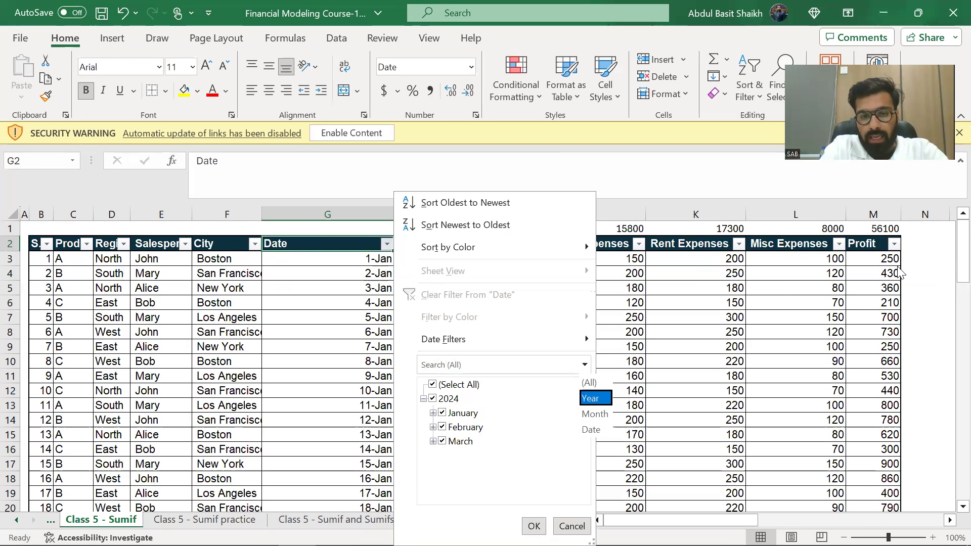
left_click(435, 400)
left_click(435, 401)
left_click(452, 428)
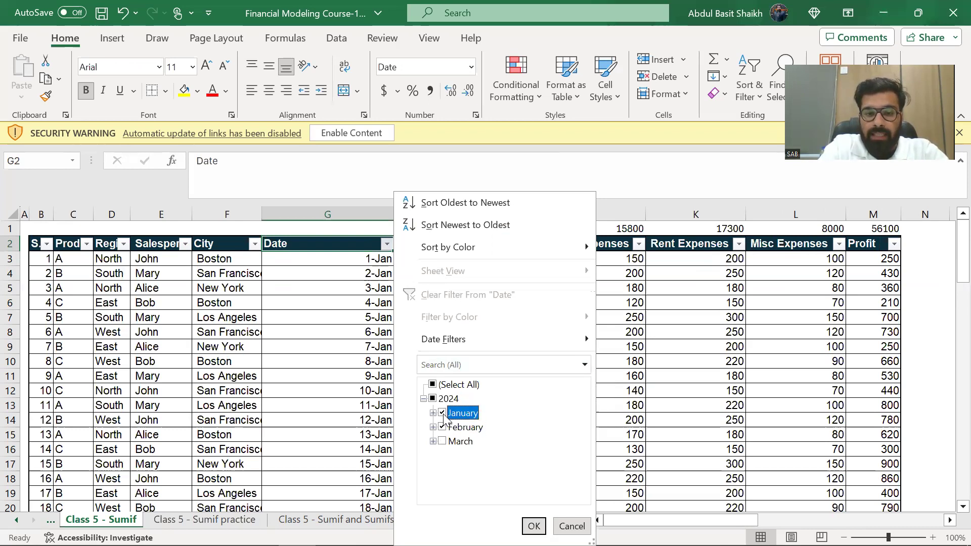
left_click(443, 427)
left_click(442, 415)
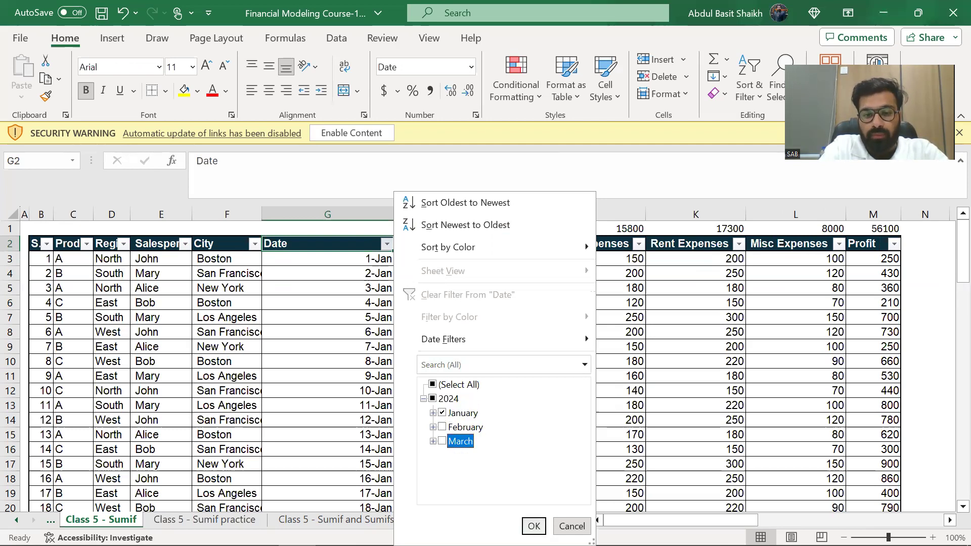
left_click(534, 526)
key("Right")
key("Left")
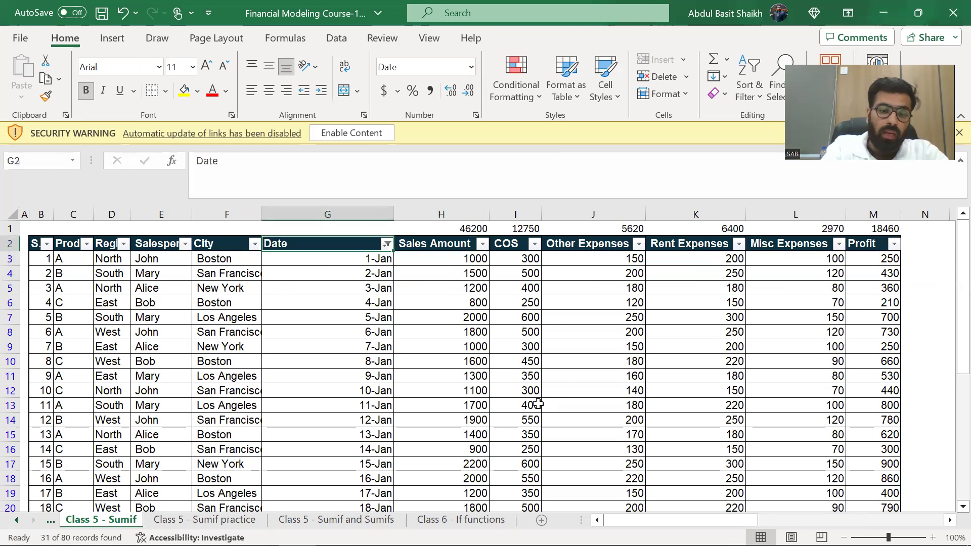
Clear the date filter and return to the Class 5 - Sumif practice sheet.
key("alt+a")
key("c")
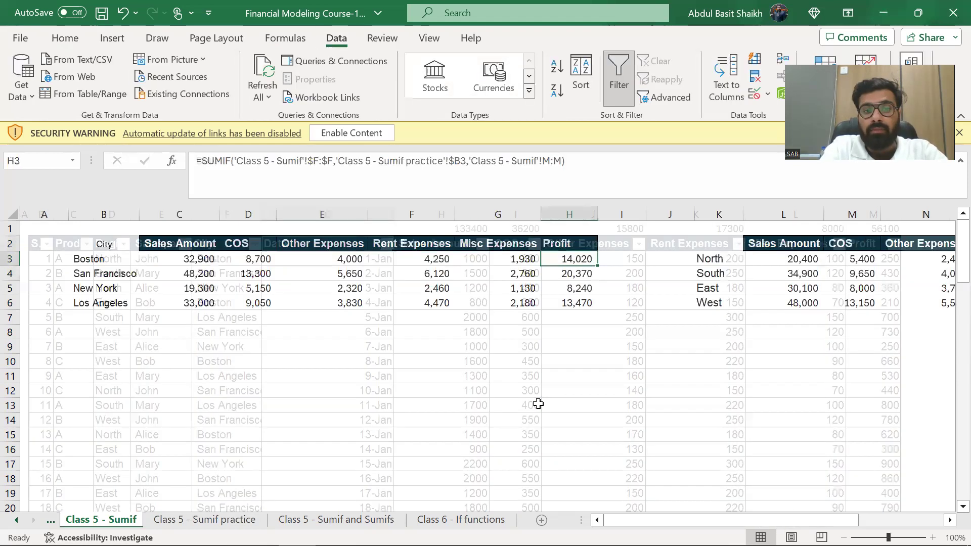
key("Left")
key("Left")
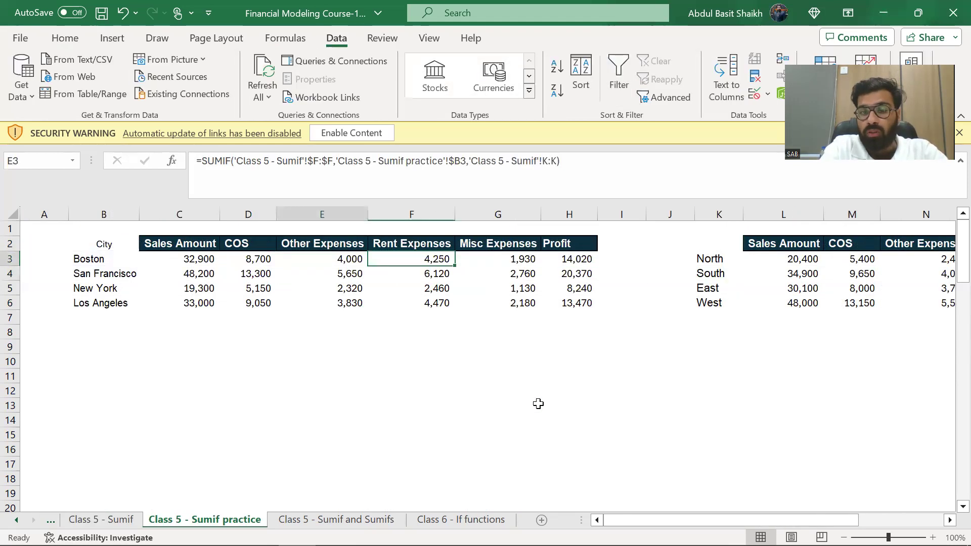
key("Left")
key("Left")
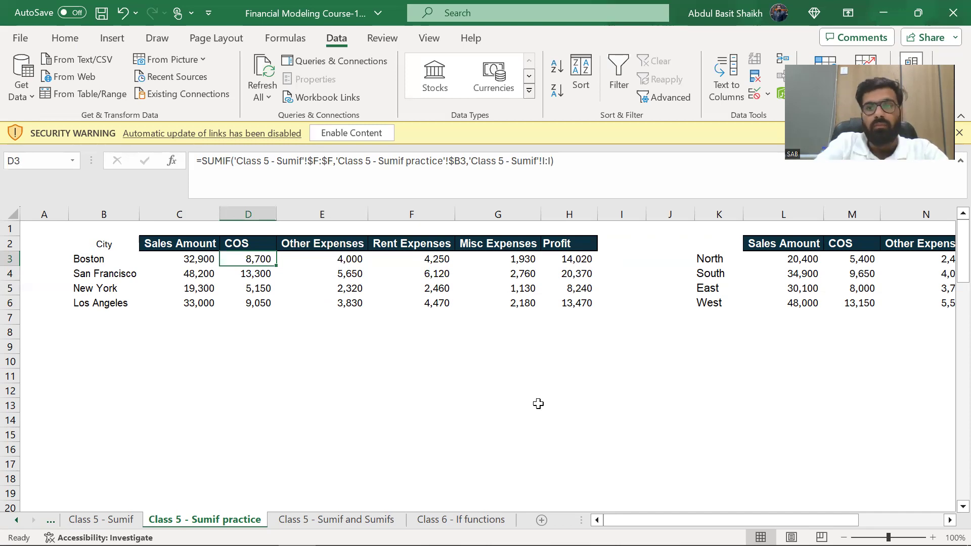
key("Right")
key("Left")
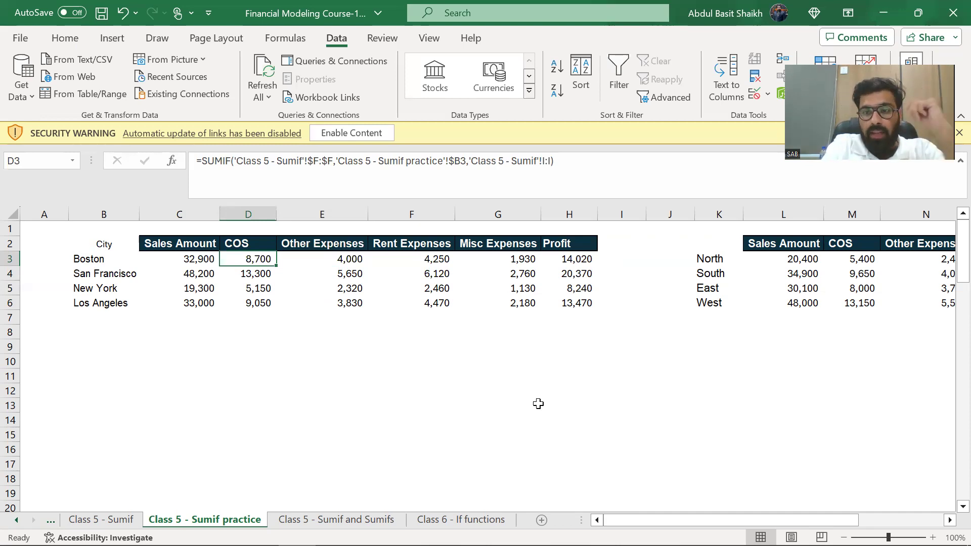
key("Down")
key("Down")
key("Down")
key("Down")
key("Down")
type("=sumf")
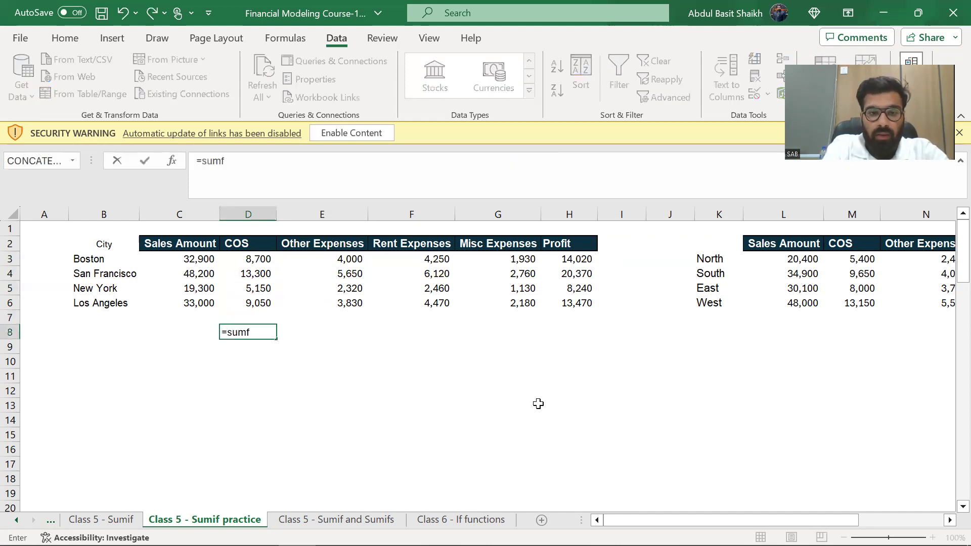
key("BackSpace")
type("if")
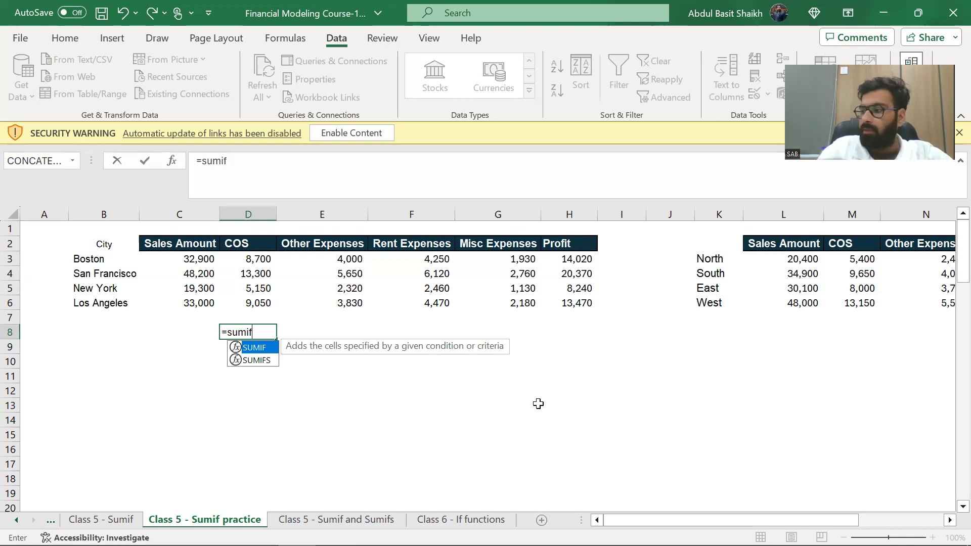
key("Escape")
key("Escape")
key("Left")
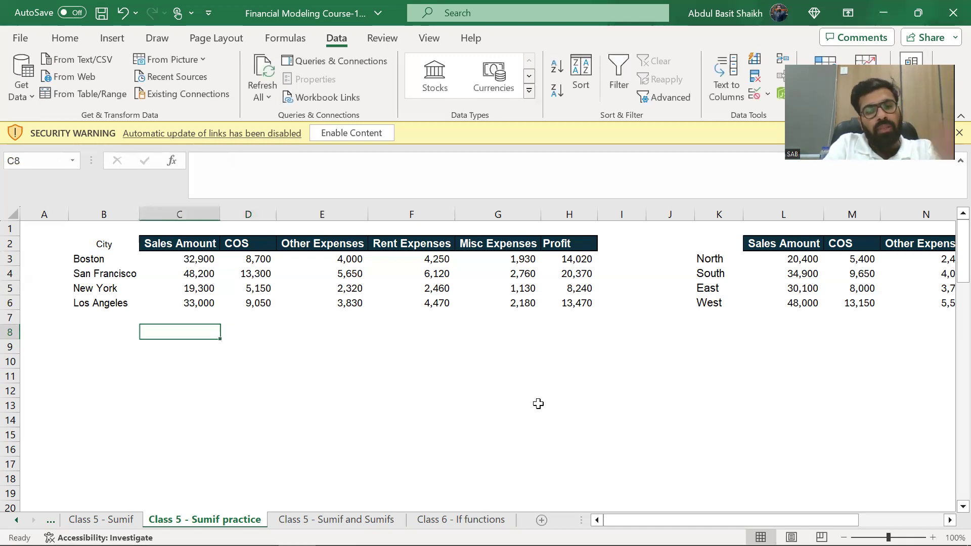
Replace the City header in cell B2 of the city table with Jan.
key("Left")
key("Up")
key("Up")
key("Up")
key("Up")
key("Up")
key("Up")
key("Up")
key("Down")
key("Right")
key("Left")
key("Up")
key("Down")
key("Up")
key("Down")
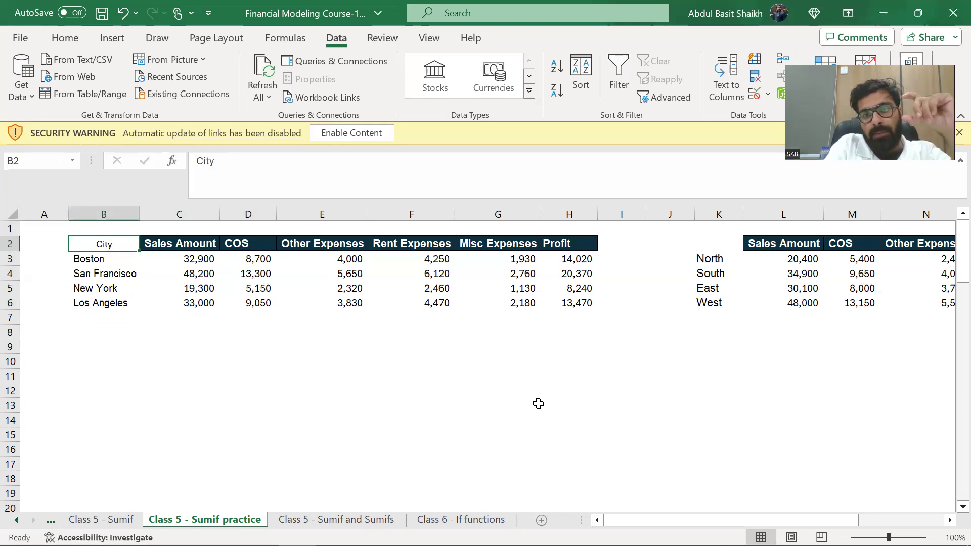
type("Jan")
key("Return")
key("Up")
key("F2")
key("Tab")
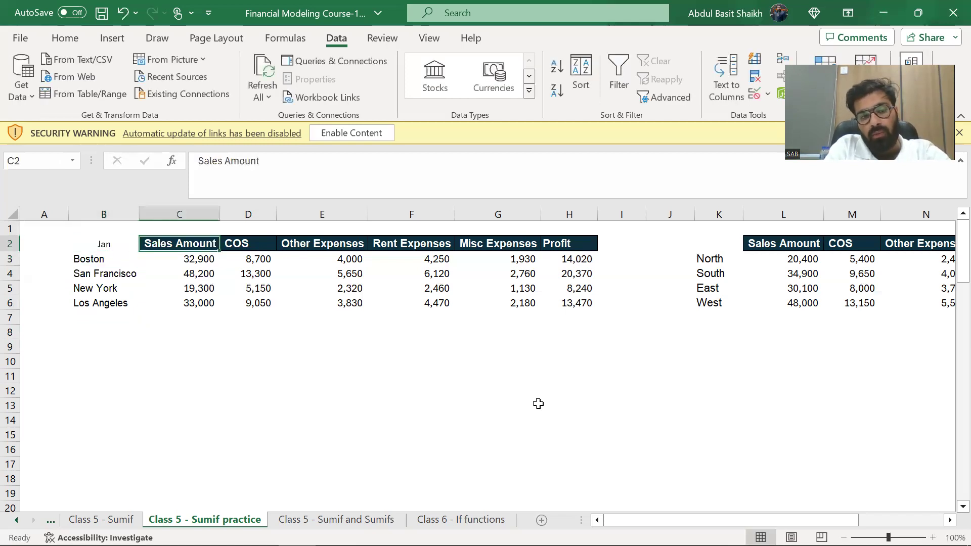
Examine the SUMIF formulas in the Sales Amount column of the city table.
key("Down")
key("F2")
key("Return")
key("F2")
key("Return")
key("Down")
key("F2")
key("Escape")
key("Up")
key("Up")
key("Up")
key("F2")
key("Return")
key("Down")
key("Up")
key("Up")
key("Left")
key("Right")
key("Down")
key("Up")
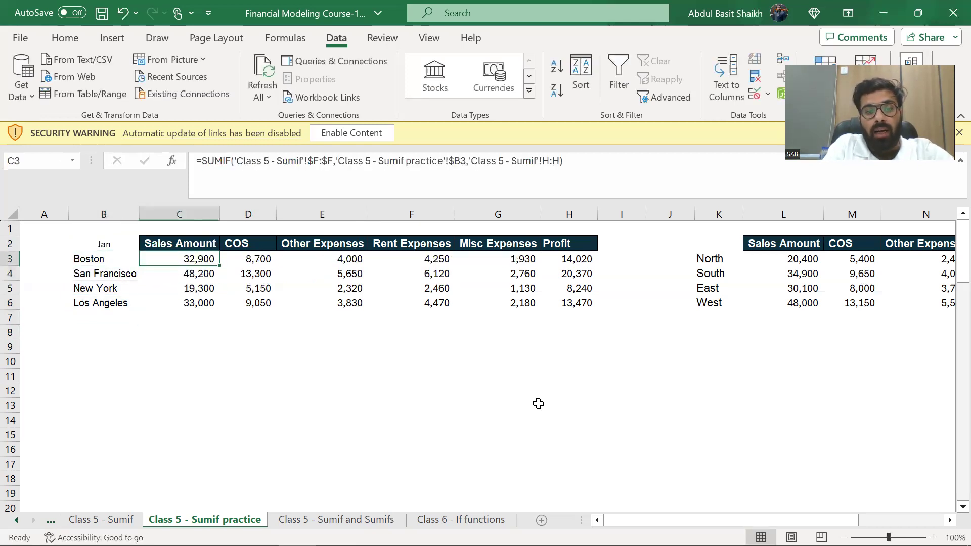
key("ctrl+shift+Down")
key("ctrl+shift+Right")
key("Delete")
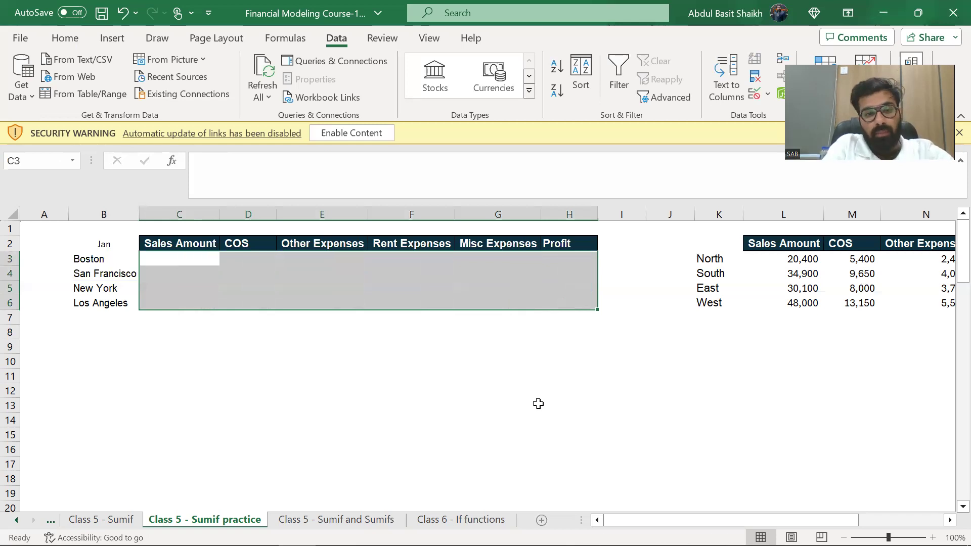
key("ctrl+z")
Copy the whole city table B2:H6, including its Jan header row, and paste the duplicate starting at cell B11.
key("Up")
key("Left")
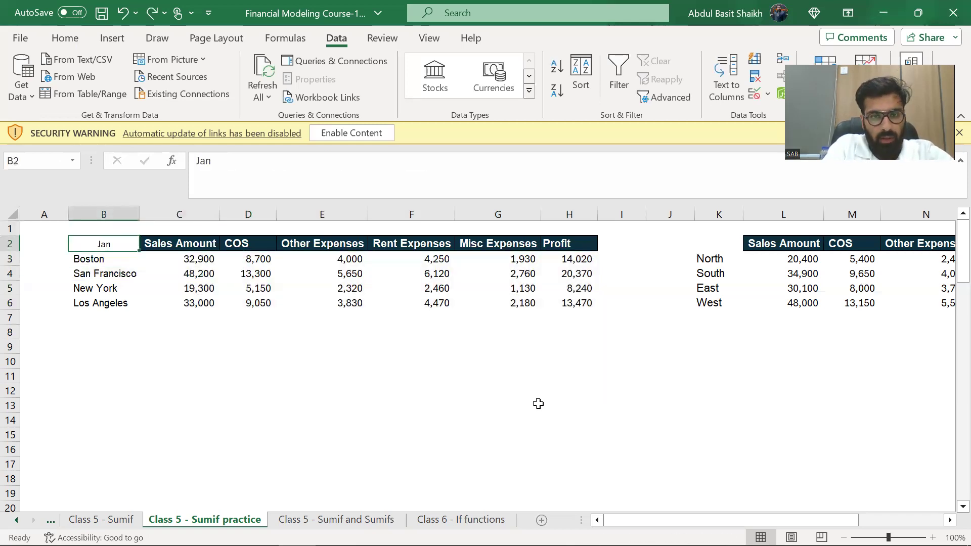
key("shift+Right")
key("shift+Right")
key("shift+Right")
key("shift+Right")
key("shift+Right")
key("shift+Right")
key("ctrl+c")
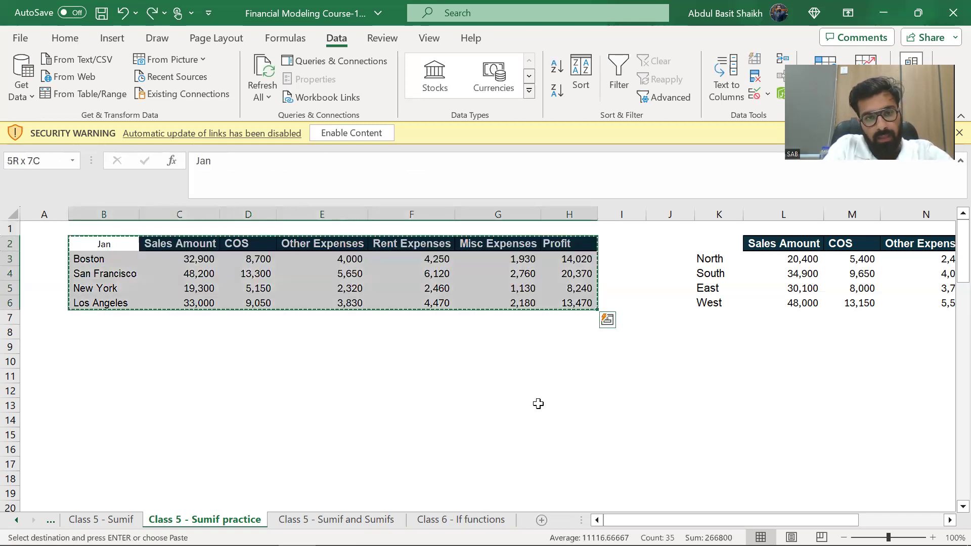
key("Down")
key("Down")
key("Down")
key("Down")
key("Down")
key("Down")
key("Down")
key("Down")
key("Down")
key("ctrl+v")
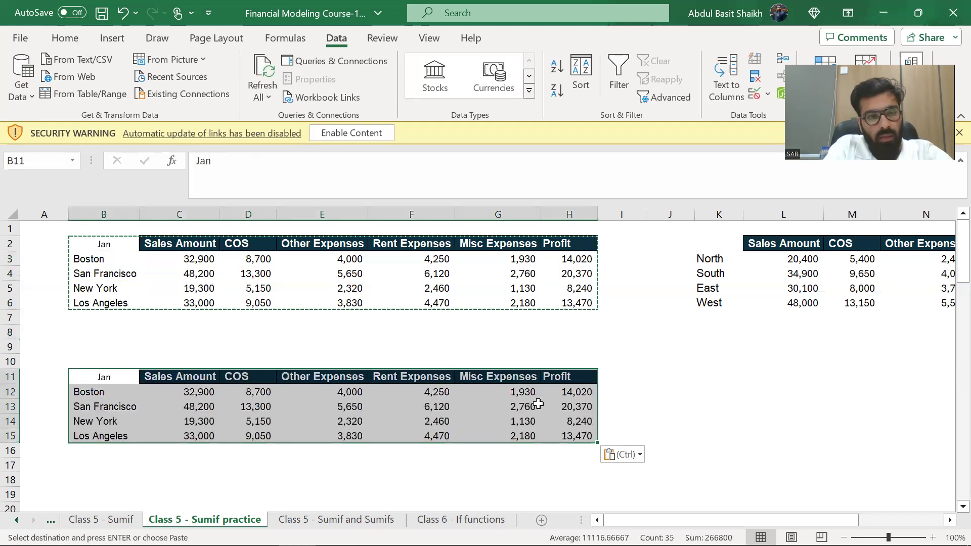
key("Down")
key("Down")
key("Right")
key("Right")
key("Up")
key("Left")
key("Escape")
Insert a new row above the original city table and enter the title Sumif in cell B2.
key("Up")
key("Left")
key("Right")
key("Left")
key("Up")
key("Up")
key("Up")
key("Up")
key("Up")
key("Up")
key("Up")
key("Up")
key("Up")
key("shift+space")
key("ctrl+shift+plus")
type("Sumif")
key("Return")
Enter the title Sumifs in cell B11, directly above the copied city table.
key("Down")
key("Down")
key("Down")
key("Down")
key("Down")
key("Down")
key("Down")
key("Down")
key("Down")
key("Down")
key("Down")
key("Down")
key("Down")
key("Down")
key("Down")
key("Down")
key("Down")
key("Down")
key("Down")
key("Down")
key("Up")
key("Up")
key("Up")
key("Up")
key("Up")
key("Up")
key("Up")
key("Up")
key("Up")
key("Up")
key("Up")
key("Up")
key("Up")
key("Up")
key("Up")
key("Up")
key("Up")
key("Up")
key("Up")
key("Up")
key("Down")
key("Down")
key("Down")
key("Down")
key("Down")
key("Down")
key("Down")
type("Sumifs")
key("Return")
key("Right")
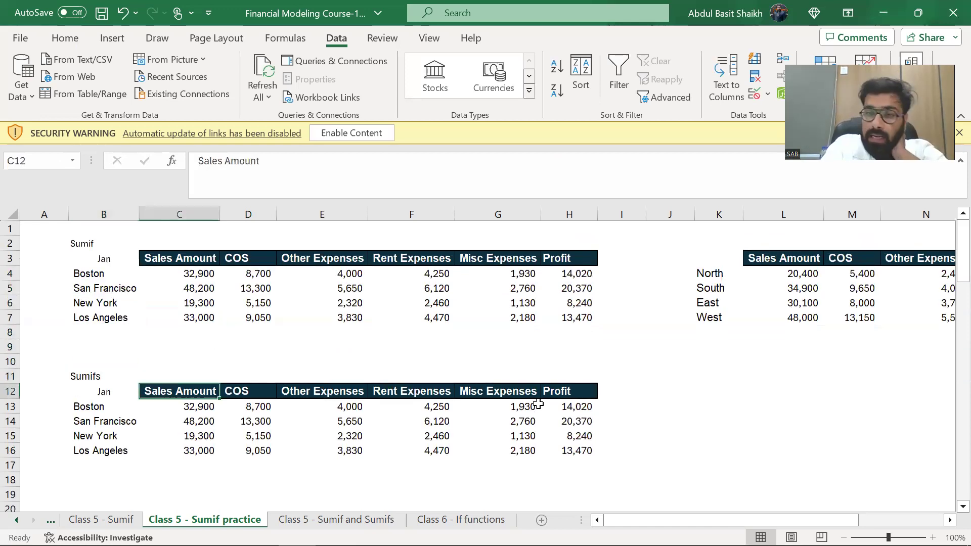
key("Right")
key("Left")
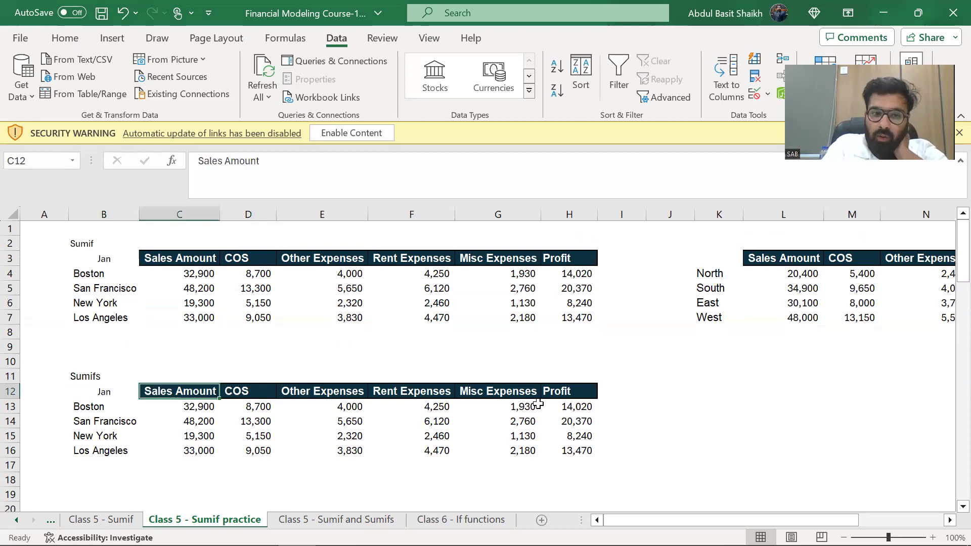
Clear the copied SUMIF results from C13:H16 in the Sumifs table, keeping its headers and city names.
key("Down")
type("=sumif")
key("Escape")
key("Escape")
key("shift+Right")
key("shift+Right")
key("shift+Right")
key("shift+Right")
key("shift+Right")
key("shift+Down")
key("shift+Down")
key("shift+Down")
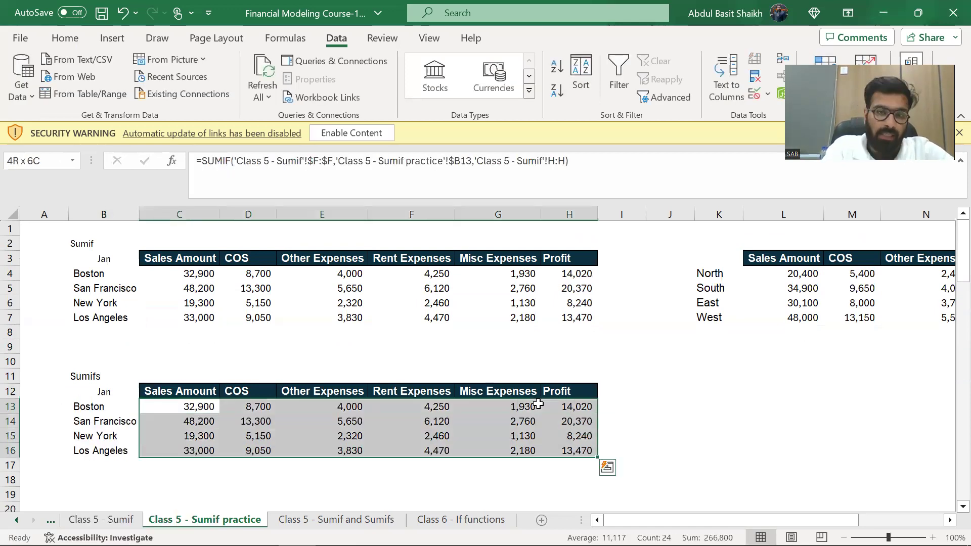
key("Delete")
key("shift+BackSpace")
Compare the argument order of the SUMIFS and SUMIF functions in empty cells without entering either formula.
type("=sumifs")
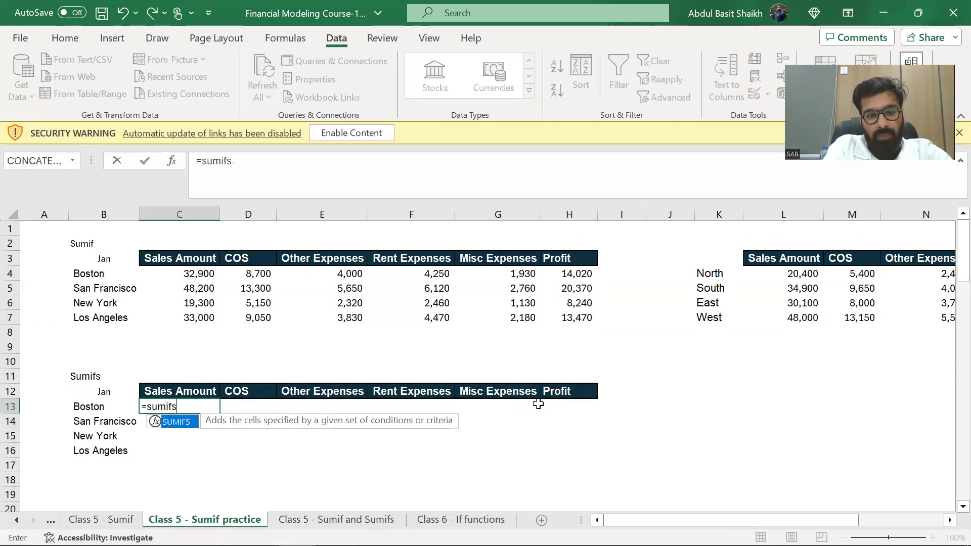
key("Tab")
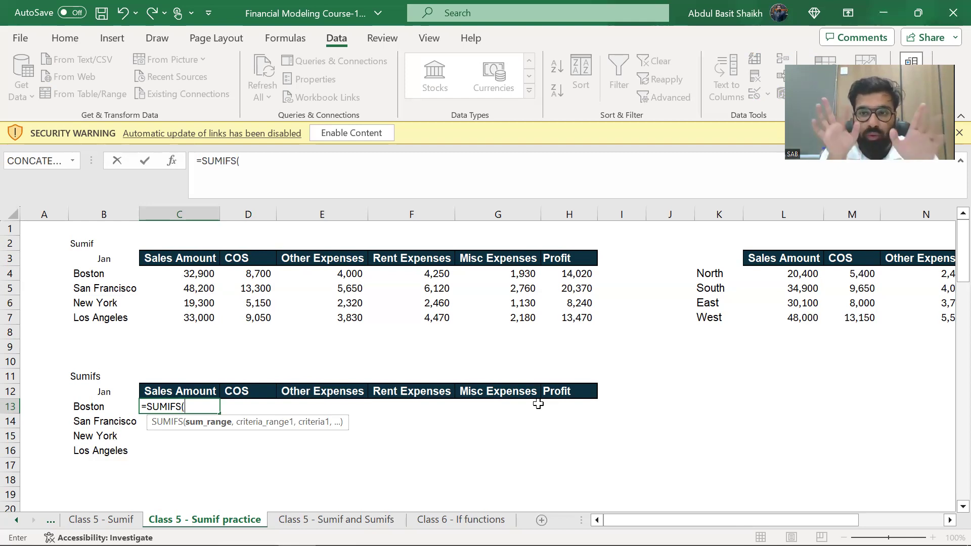
key("Escape")
key("Up")
key("Up")
key("Up")
key("Up")
key("Up")
key("Up")
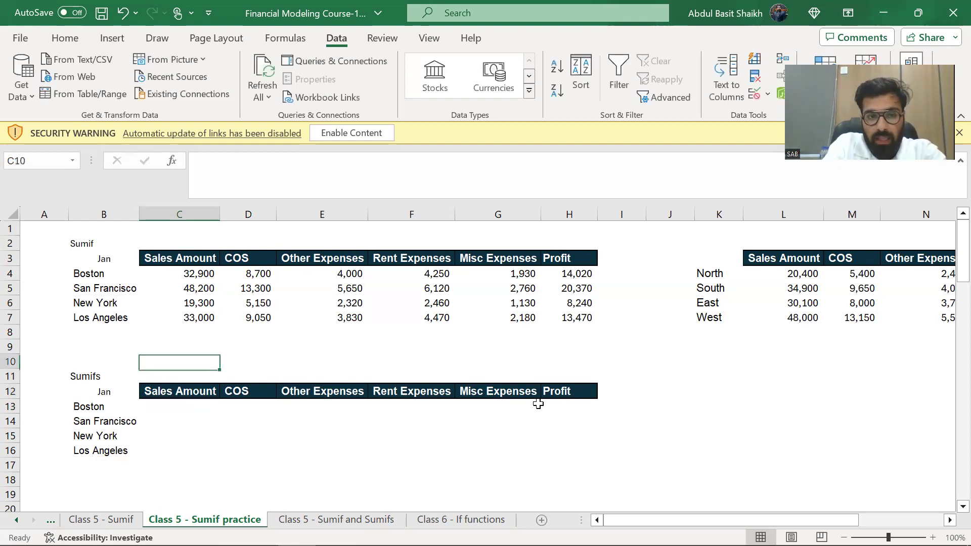
key("Down")
key("Down")
type("su")
key("Escape")
type("=sumi")
key("Tab")
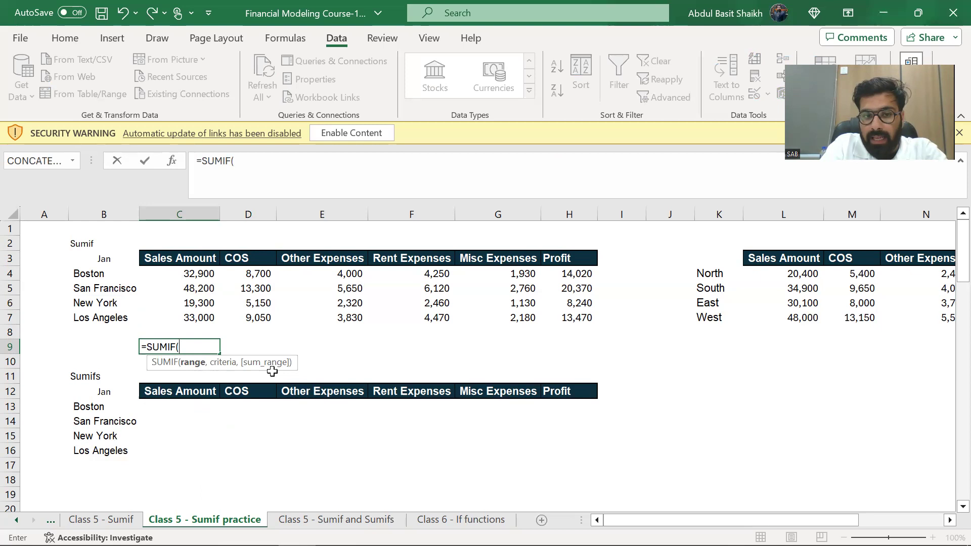
key("Escape")
key("Down")
key("Down")
key("Down")
key("Down")
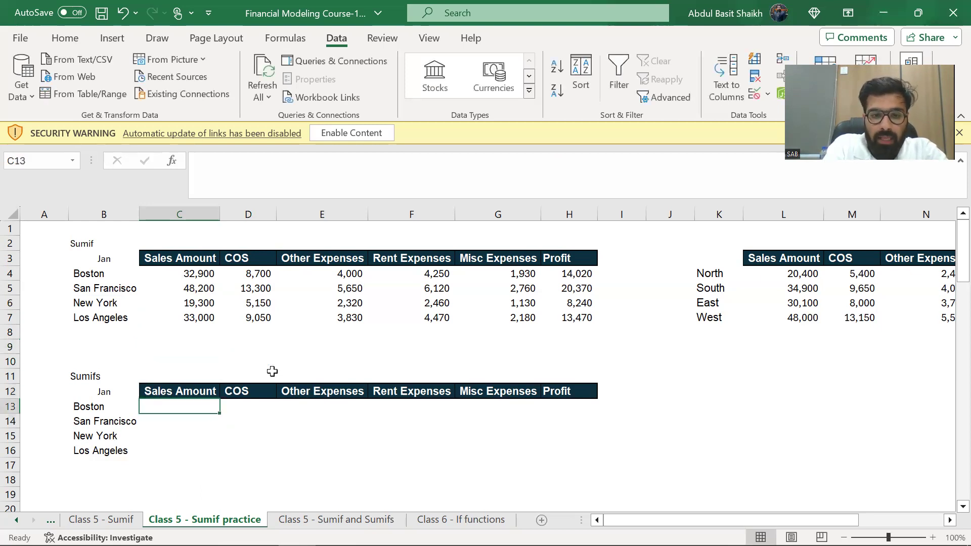
Begin a SUMIFS formula in C13 that sums Sales Amount column H:H of Class 5 - Sumif where City column F:F matches B13.
type("=sumifs")
key("Tab")
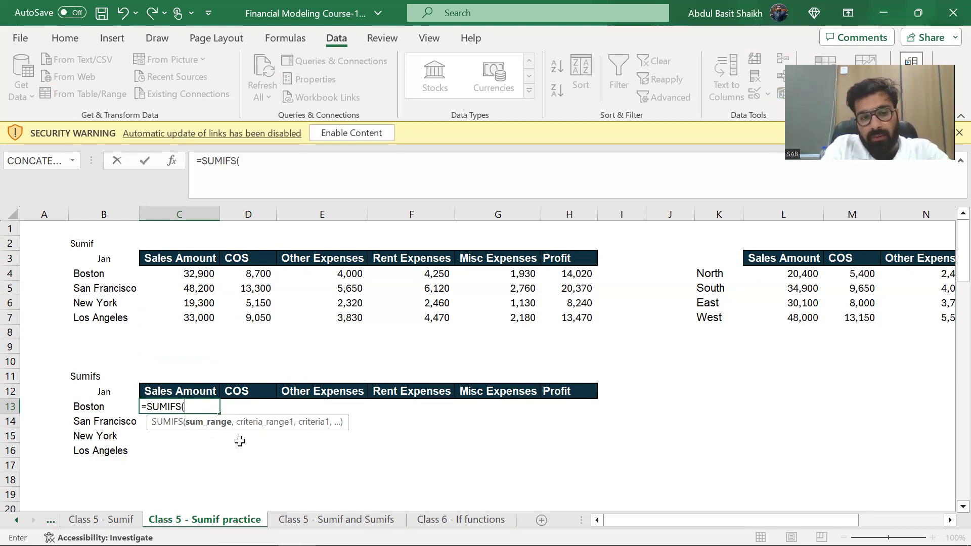
key("ctrl+Page_Up")
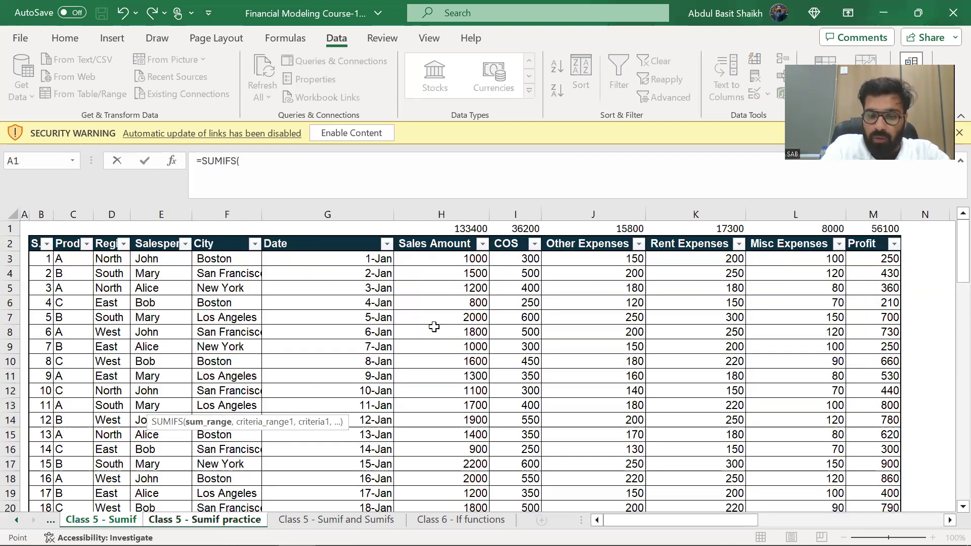
key("ctrl+space")
type(",")
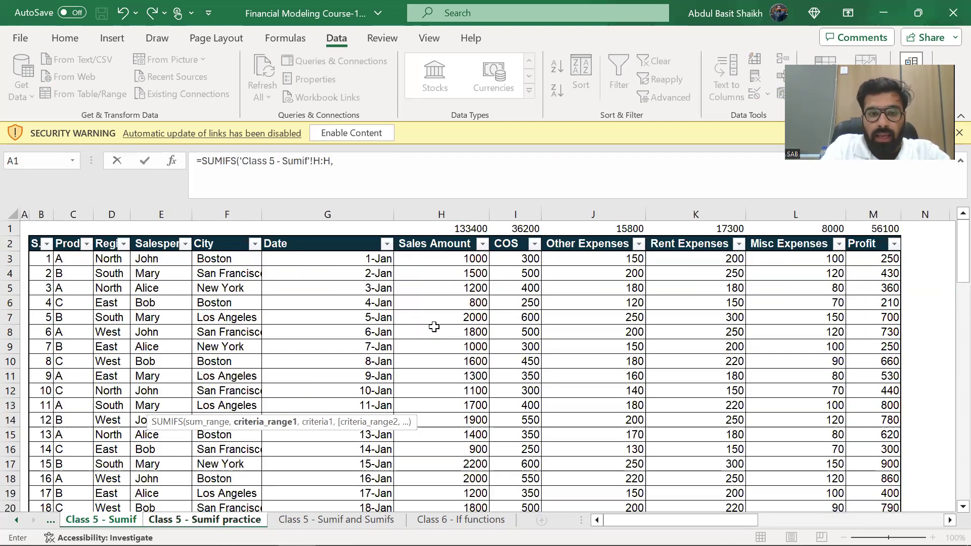
left_click(226, 302)
key("ctrl+space")
type(",")
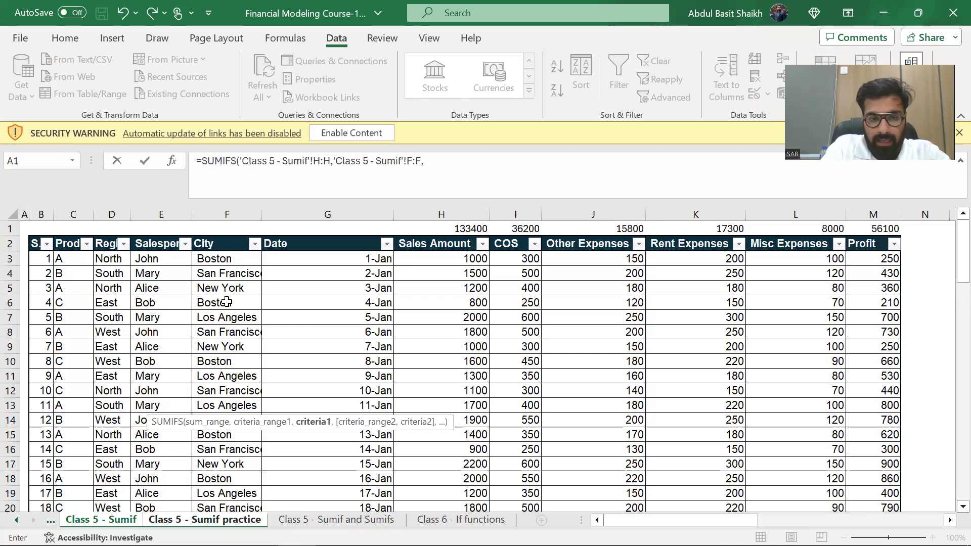
key("ctrl+Page_Down")
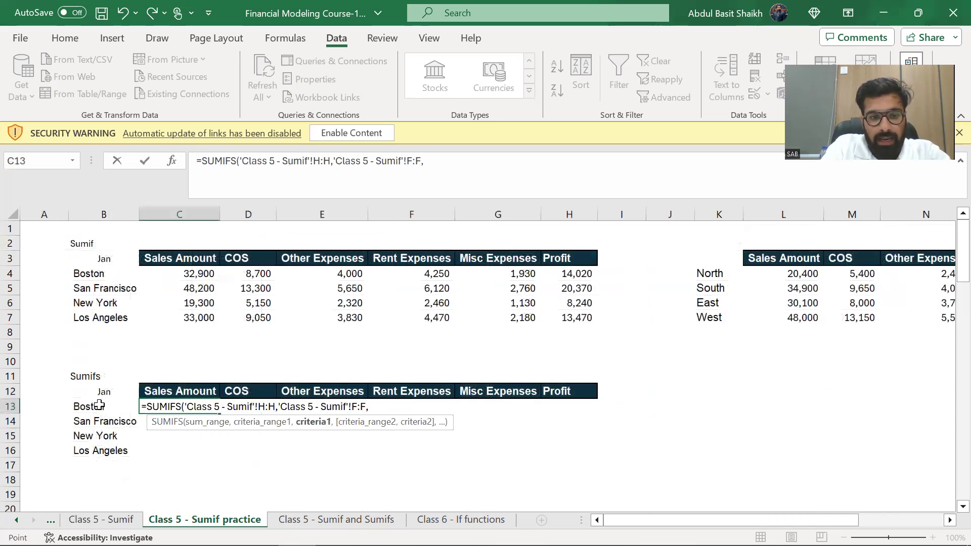
left_click(99, 405)
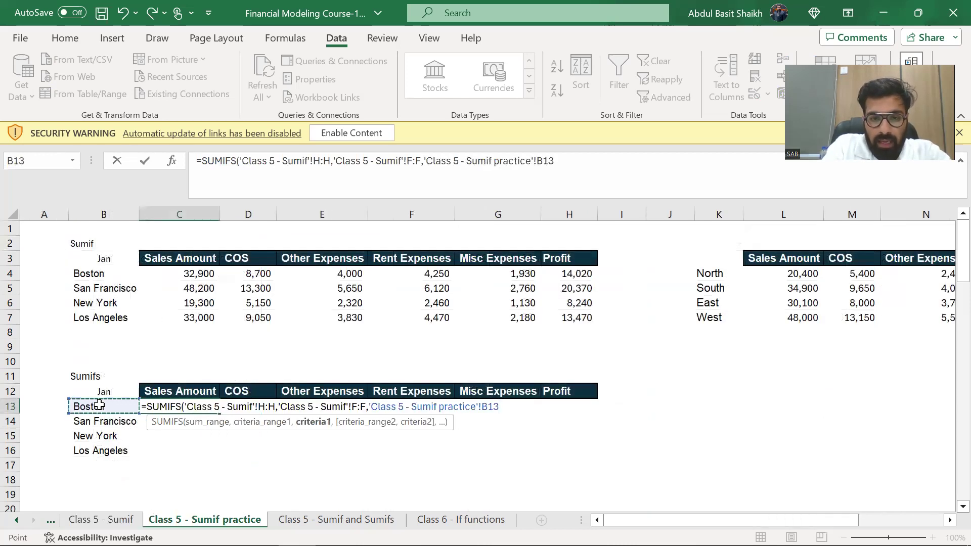
type(",")
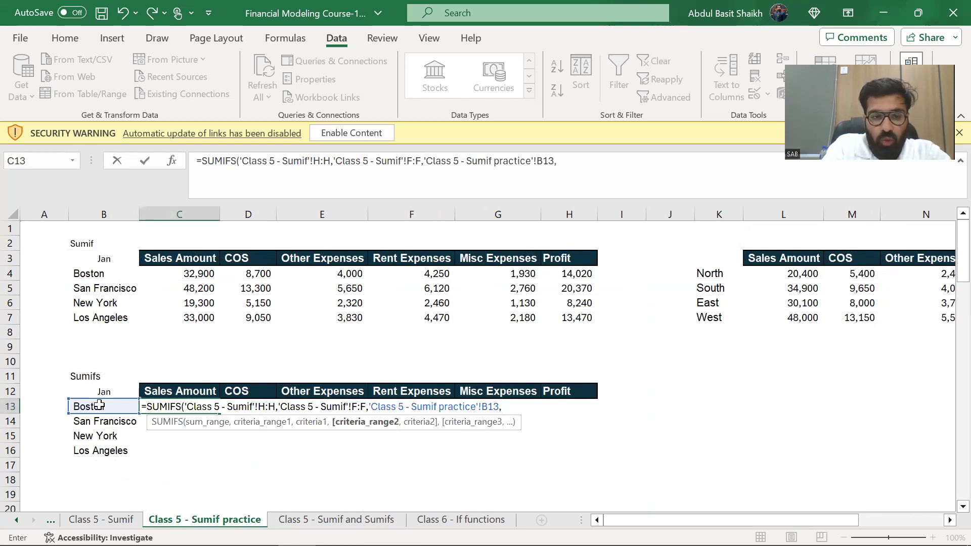
Add Date column G:G of Class 5 - Sumif with the Jan cell B12 as the second criterion, and enter the SUMIFS formula.
key("ctrl+Page_Up")
left_click(361, 314)
key("ctrl+space")
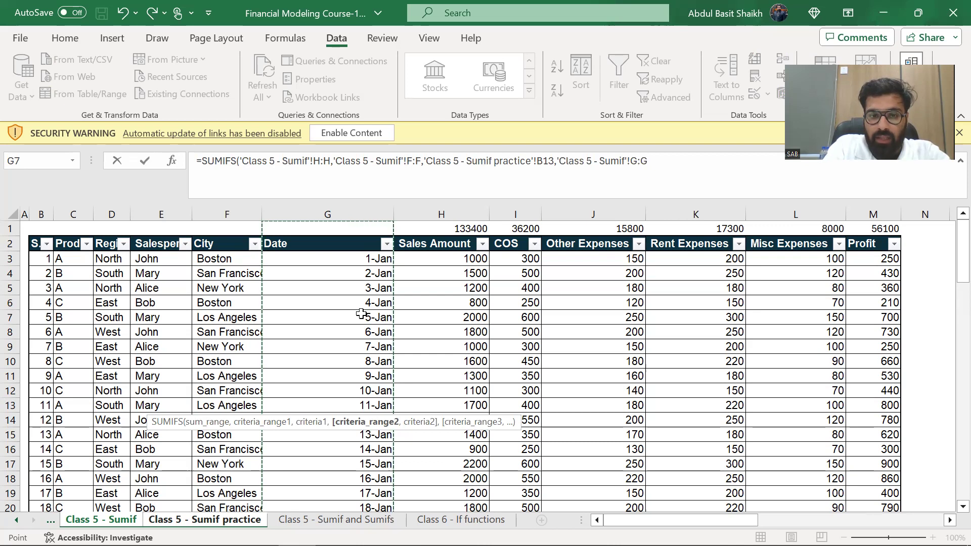
type(",")
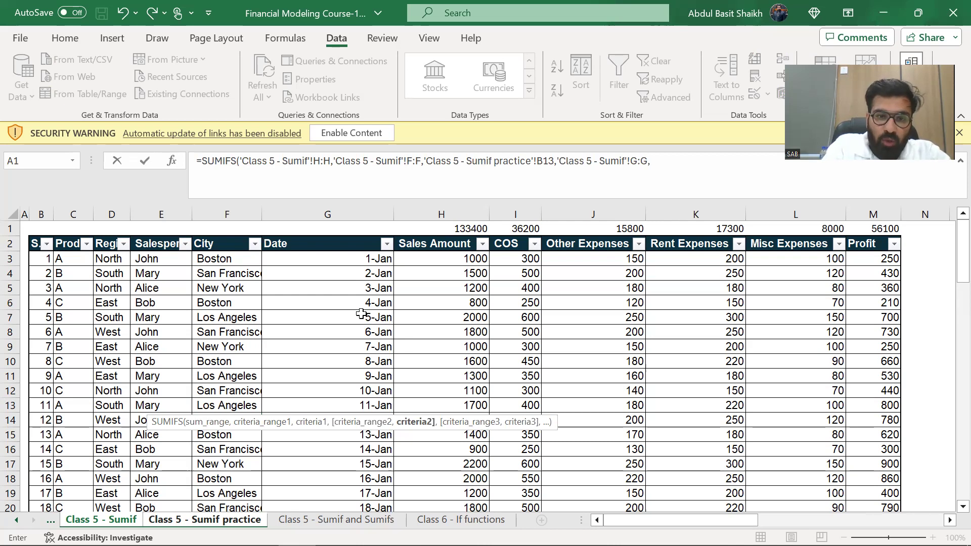
key("ctrl+Page_Down")
left_click(99, 390)
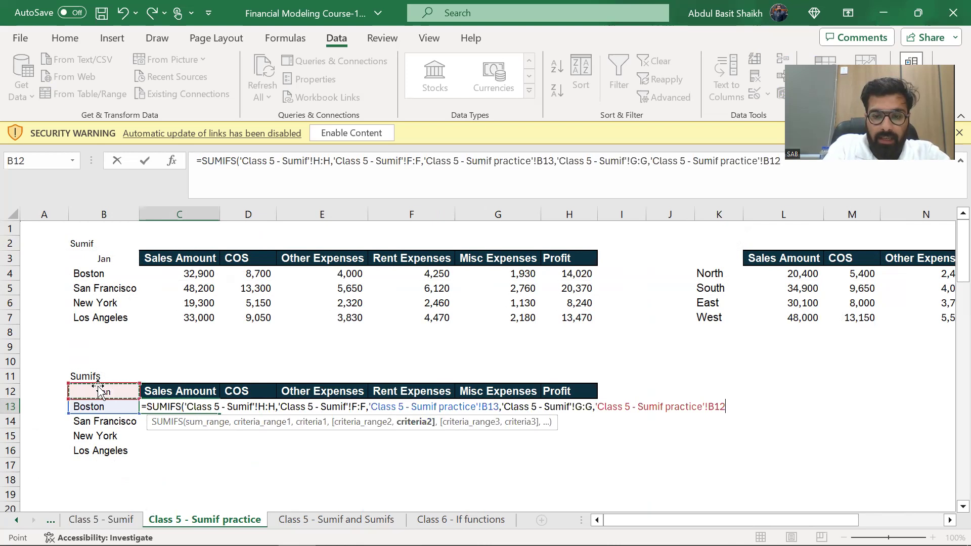
type(".")
key("BackSpace")
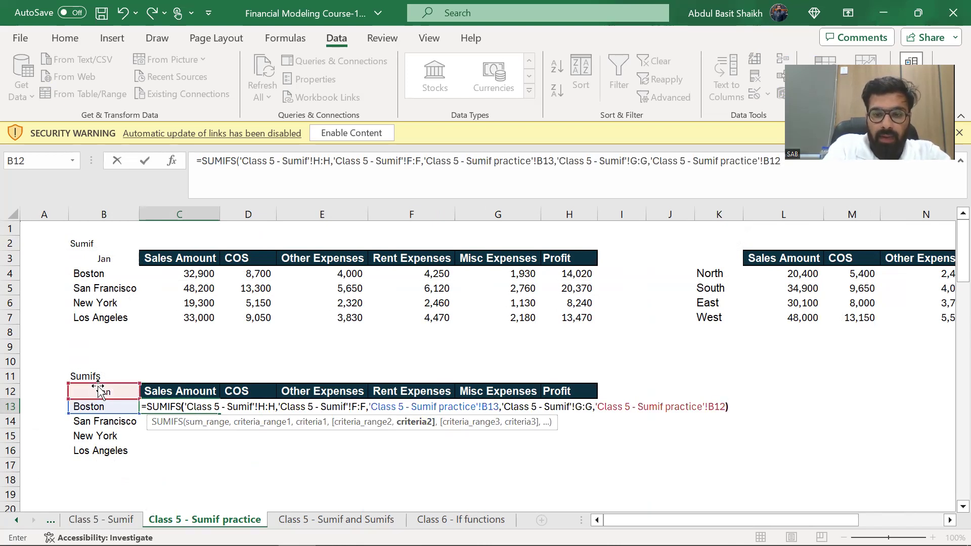
key("ctrl+Return")
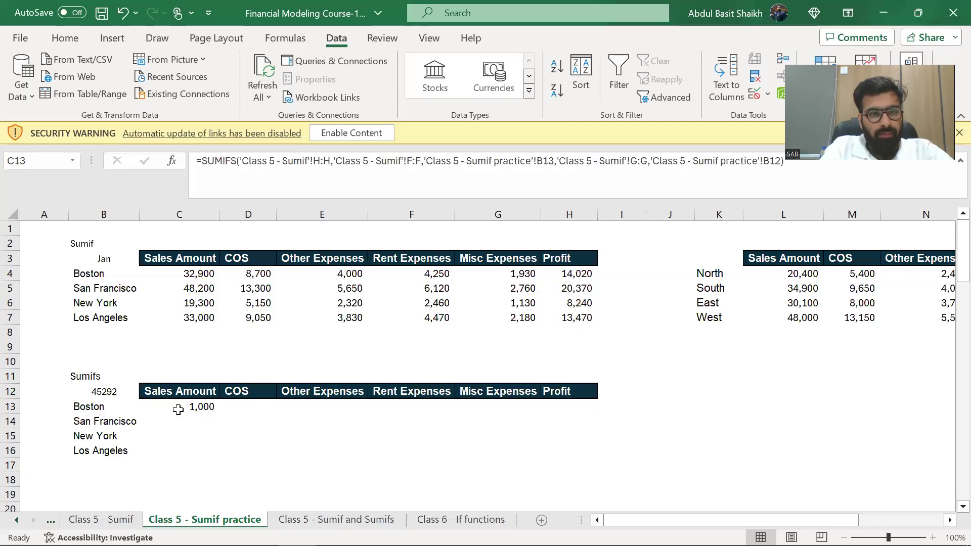
Replace the date in the month cell B12 of the Sumifs table with the text Jan.
double_click(122, 395)
key("Return")
key("Up")
key("Down")
key("Right")
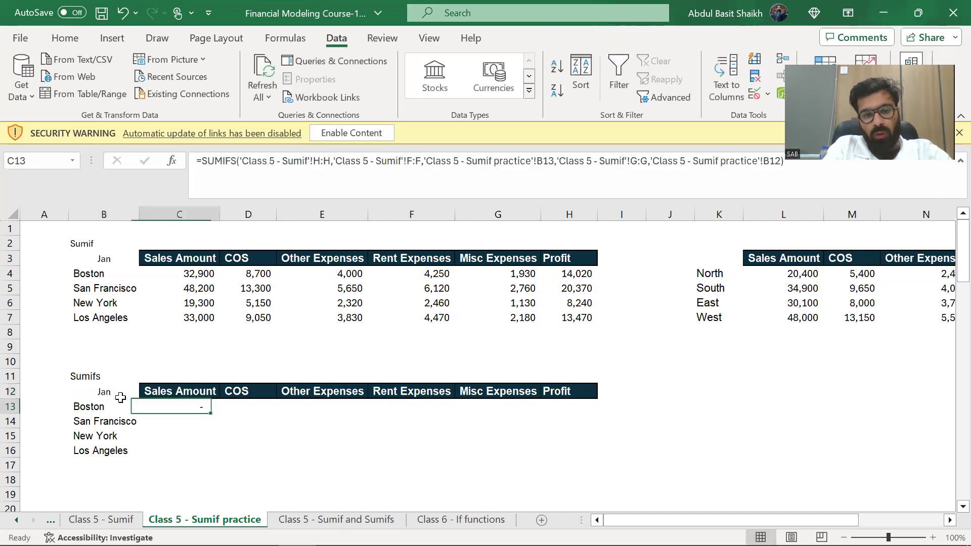
Review the SUMIFS formula in C13 and the Date column's filter options on the Class 5 - Sumif sheet.
key("F2")
key("Escape")
key("F2")
key("Escape")
key("F2")
key("Escape")
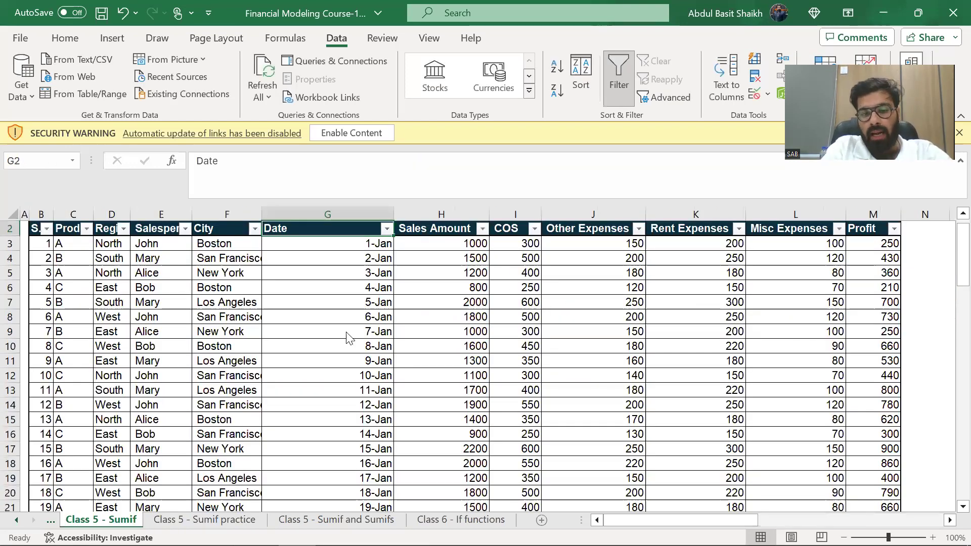
key("alt+Down")
key("Escape")
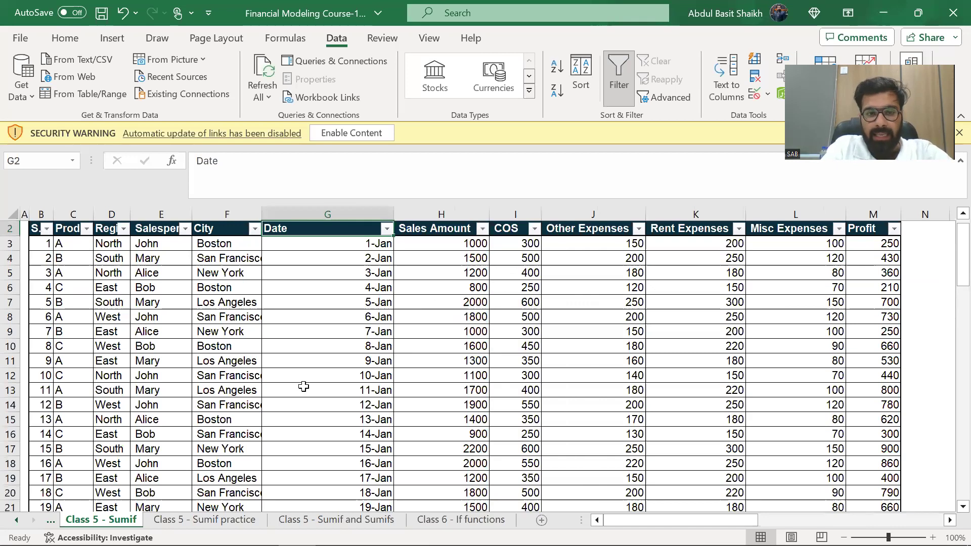
Rename the Date header in G2 to Month and filter that column to the January rows.
type("Month")
key("Return")
key("Up")
key("alt+Down")
left_click(433, 399)
left_click(442, 412)
key("Return")
Replace the first January date, in G3, with the text Jan.
key("Down")
type("Jan")
key("Return")
key("Up")
key("ctrl+c")
key("ctrl+shift+Down")
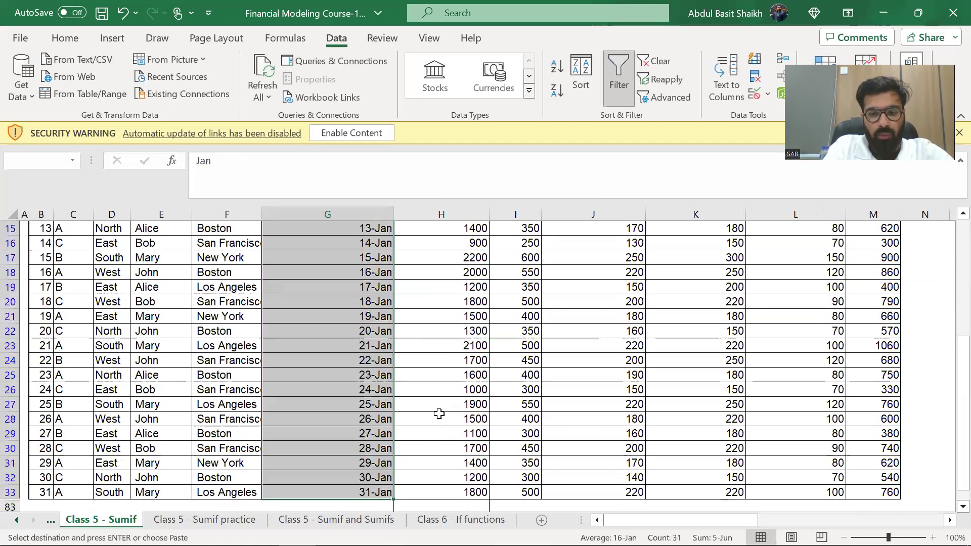
key("ctrl+BackSpace")
key("Escape")
key("Up")
key("Down")
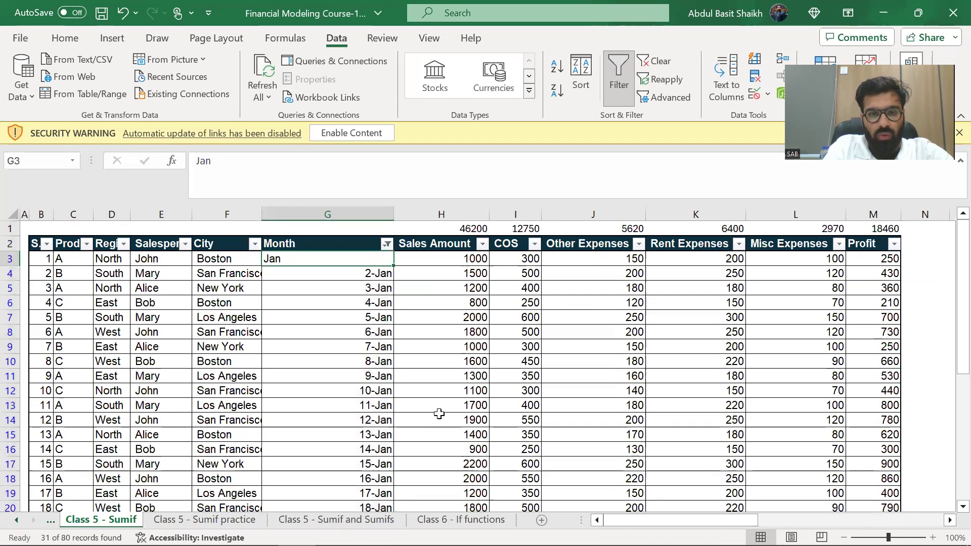
Copy Jan from G3 and paste it as values over the remaining January dates in the Month column.
key("ctrl+c")
key("Down")
key("ctrl+shift+Down")
key("ctrl+BackSpace")
key("ctrl+alt+v")
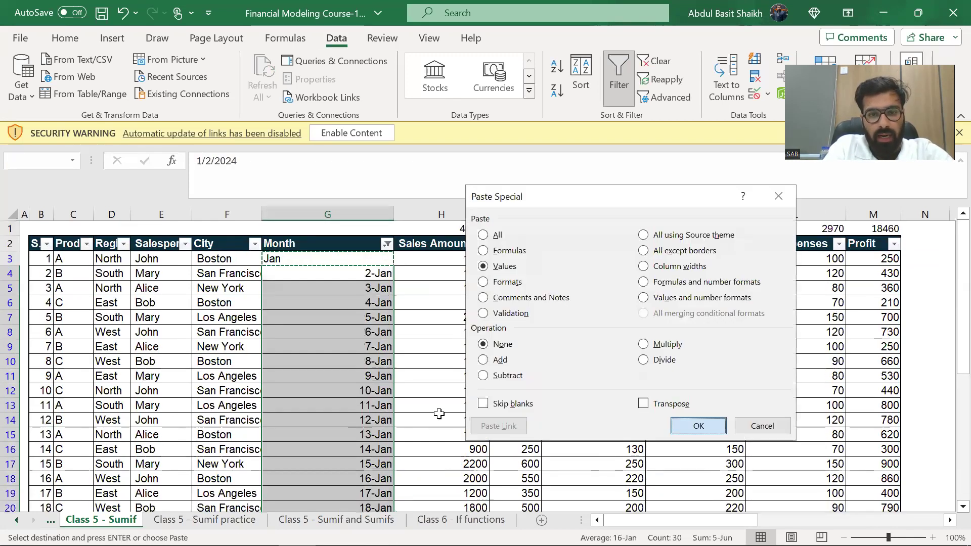
key("Return")
Filter the Month column to the February rows and enter Feb in the first one, G34.
key("ctrl+Up")
key("alt+Down")
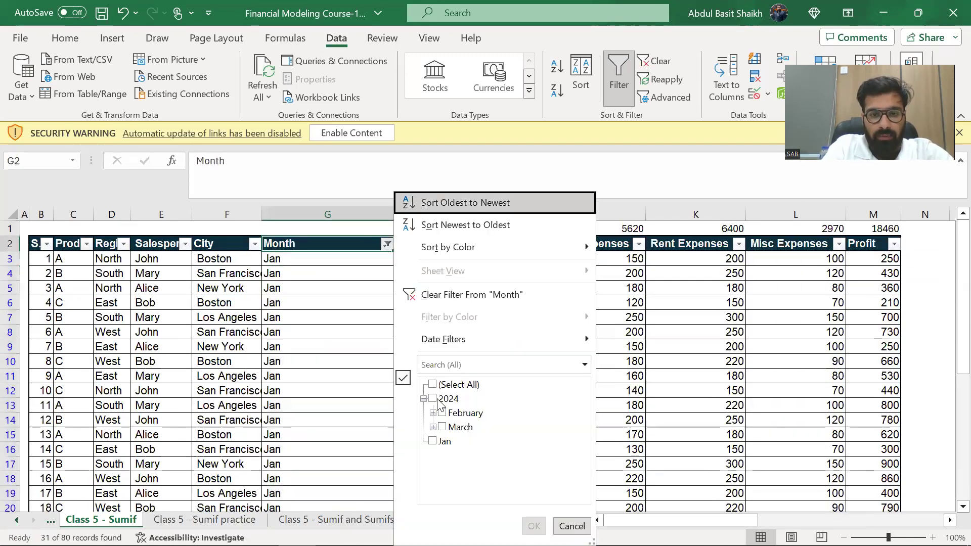
left_click(442, 412)
key("Return")
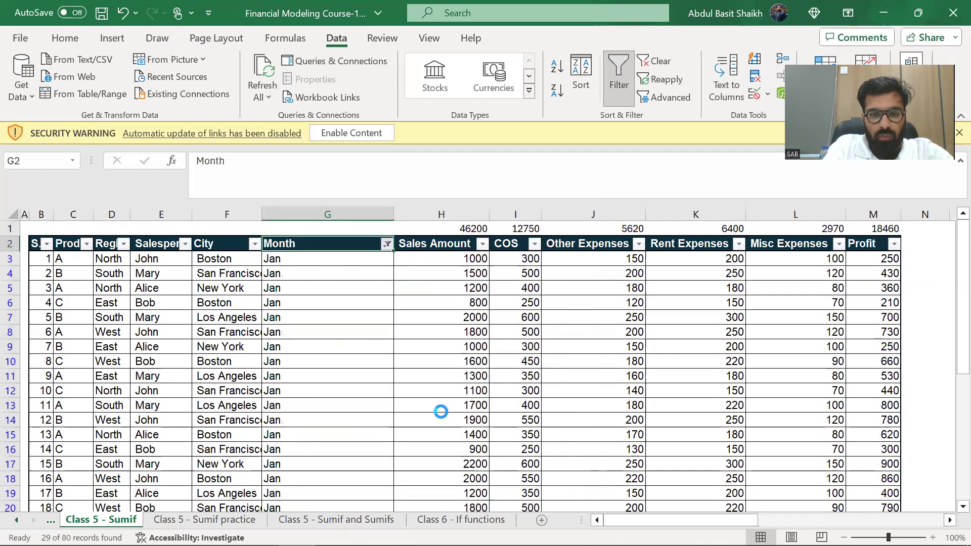
key("Down")
type("Feb")
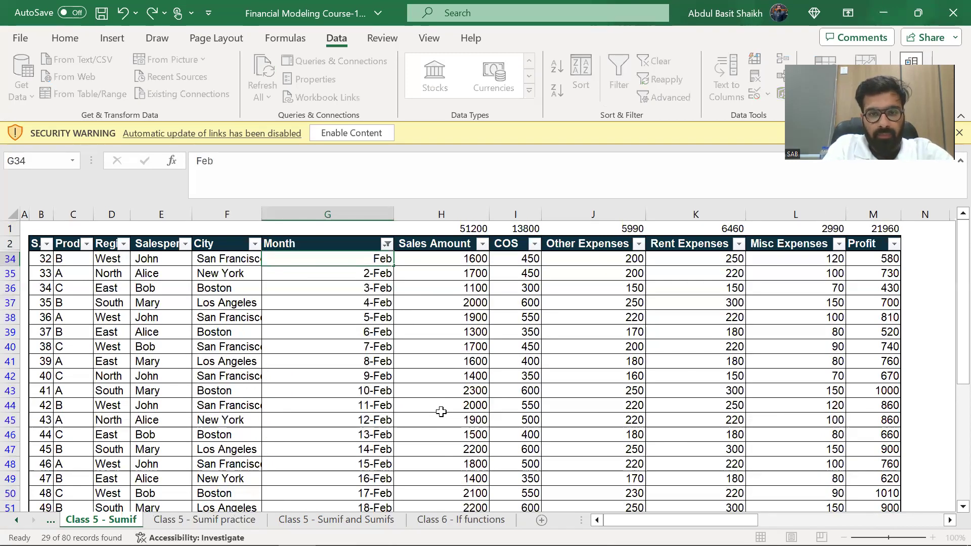
key("ctrl+Return")
Copy Feb from G34 over all the filtered February dates in the Month column.
key("ctrl+c")
key("ctrl+shift+Down")
scroll(442, 415, "up", 5)
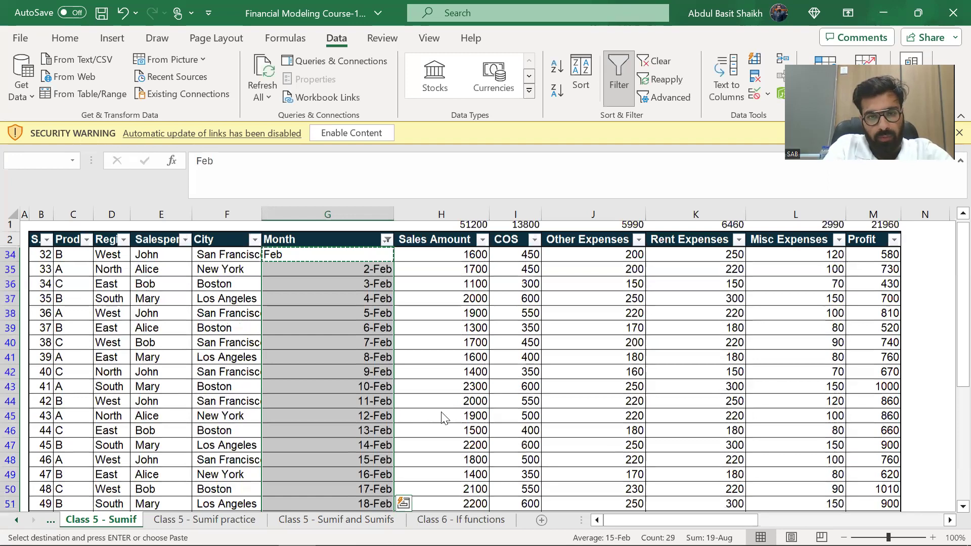
key("ctrl+v")
key("Escape")
Filter the Month column to the March rows and enter Mar in the first one, G63.
key("ctrl+Up")
key("alt+Down")
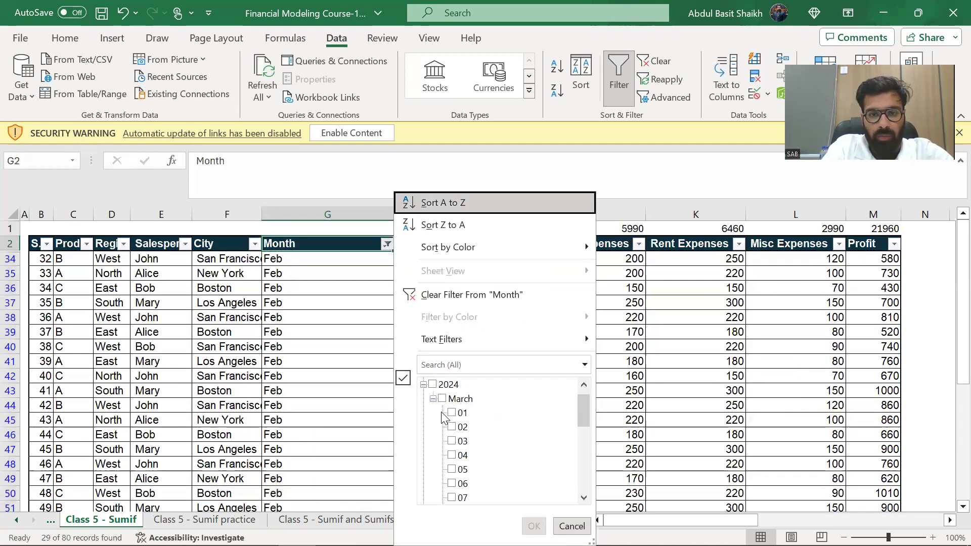
left_click(441, 399)
key("Return")
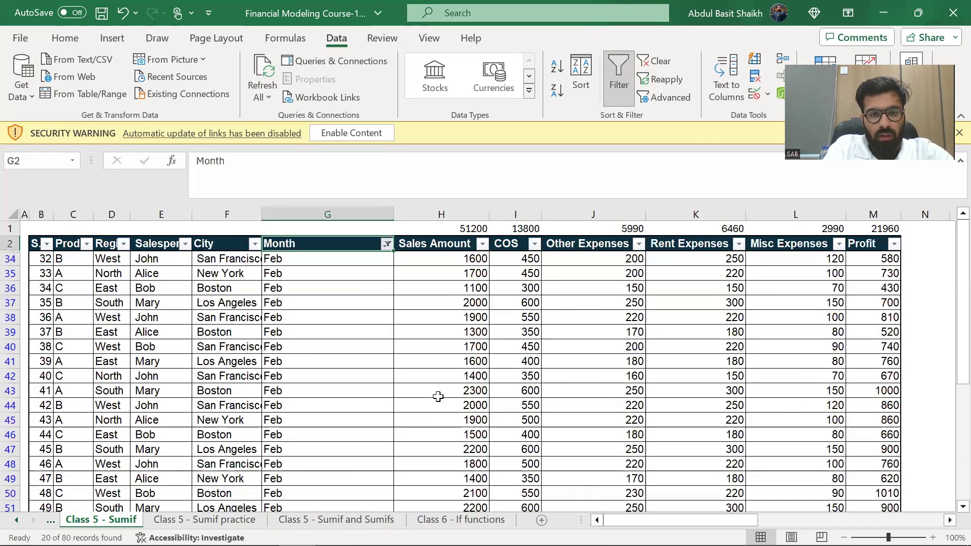
key("Down")
key("ctrl+Down")
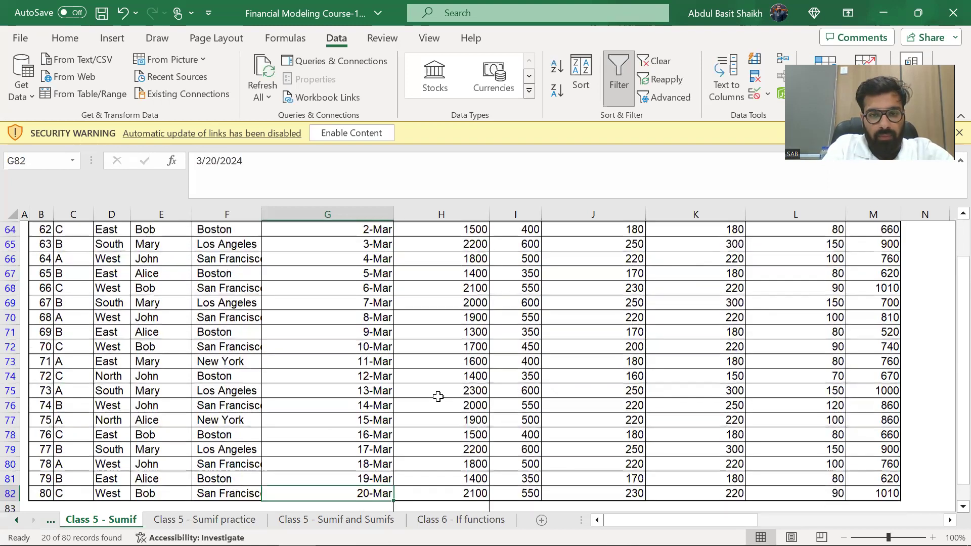
key("ctrl+Up")
key("Down")
type("Mar")
key("Return")
key("Up")
Copy Mar from G63 over the remaining filtered March dates in the Month column and clear the filter.
key("ctrl+c")
key("ctrl+shift+Down")
key("alt+e")
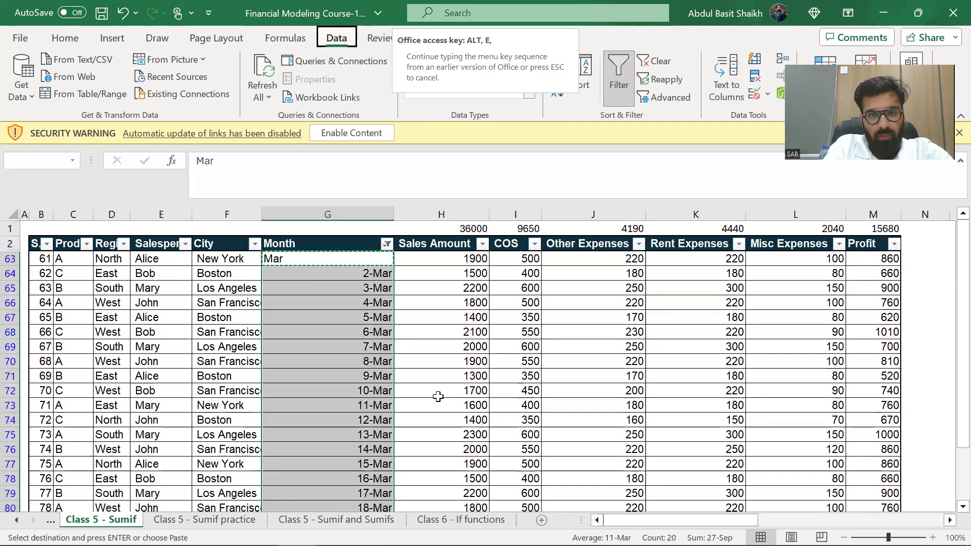
key("Escape")
key("ctrl+Up")
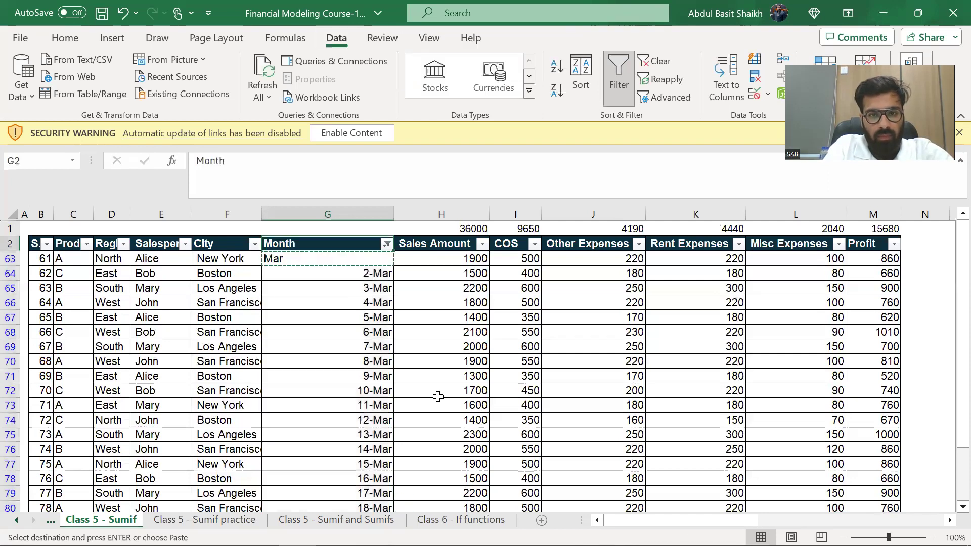
key("Down")
key("Down")
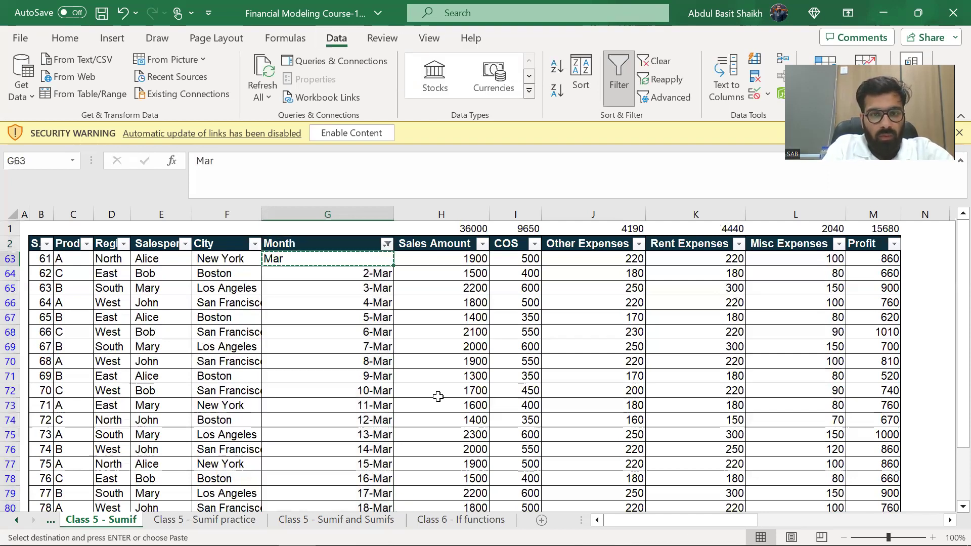
key("ctrl+shift+Down")
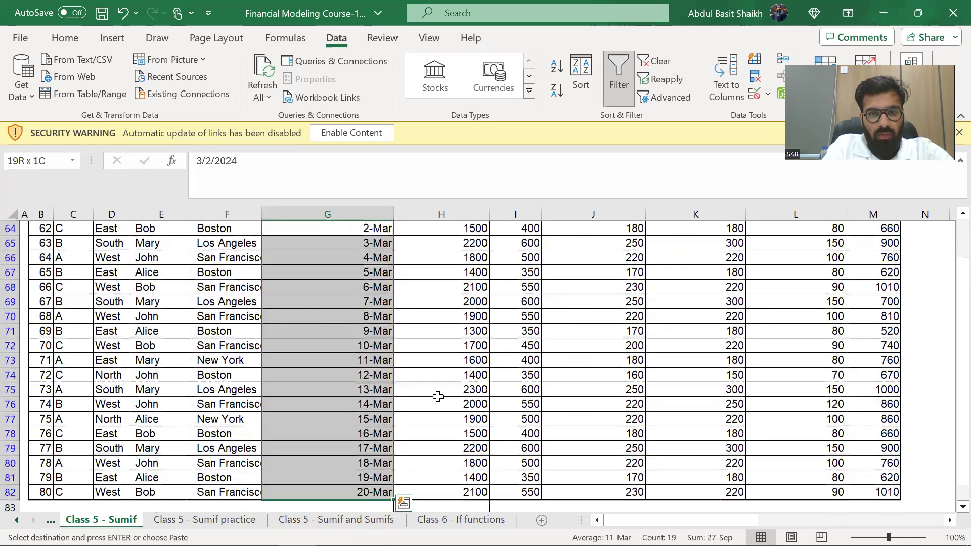
key("Return")
key("Up")
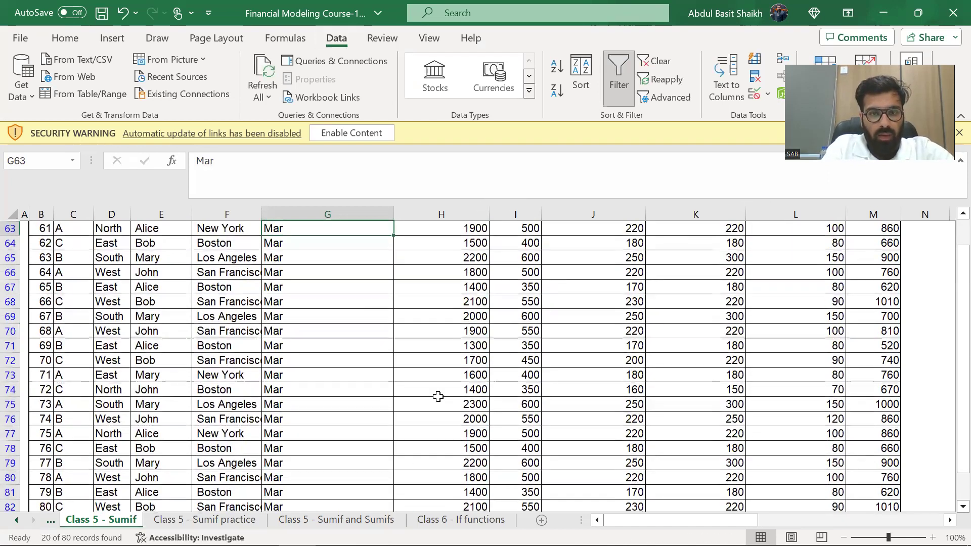
key("ctrl+Up")
Review the SUMIFS formula for Boston's sales in C13 of the Class 5 - Sumif practice sheet.
key("ctrl+Page_Down")
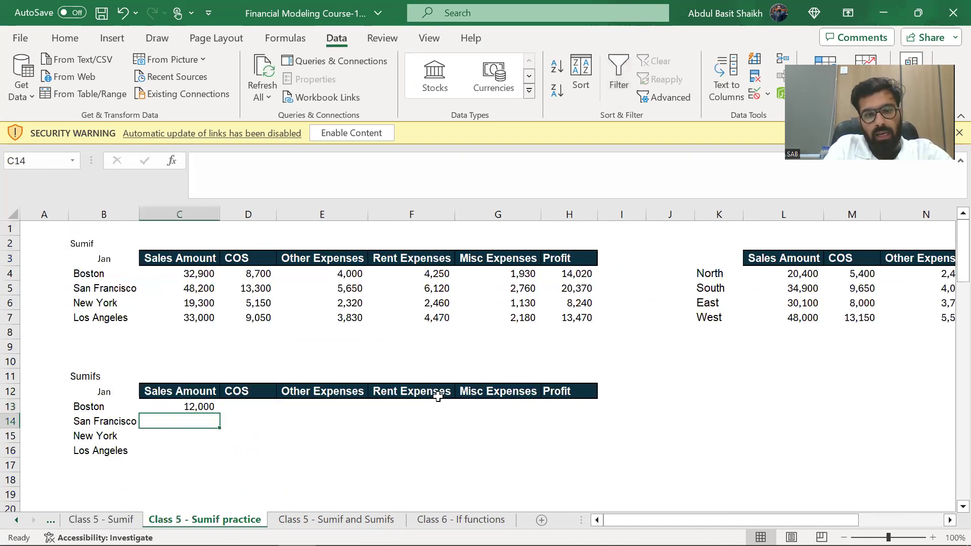
key("Up")
key("F2")
key("Escape")
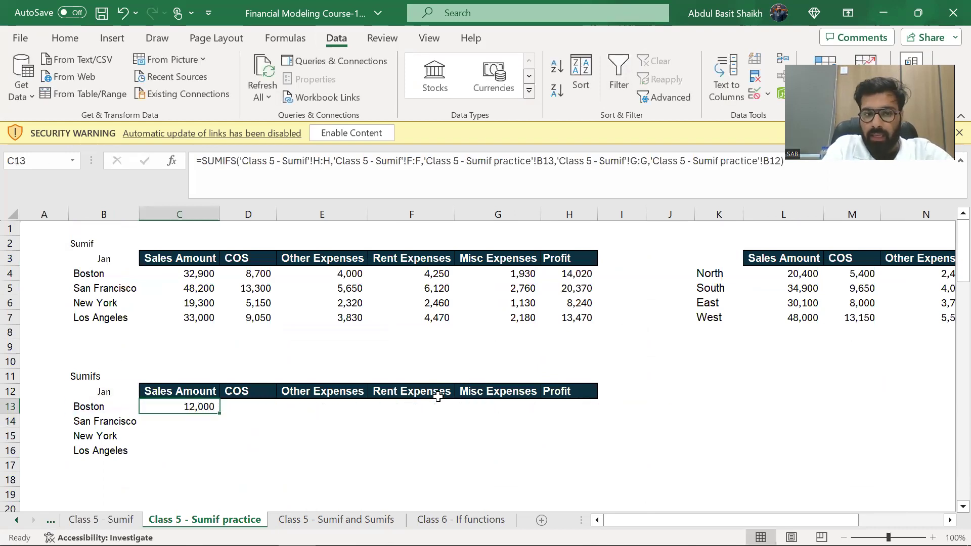
key("F2")
key("Escape")
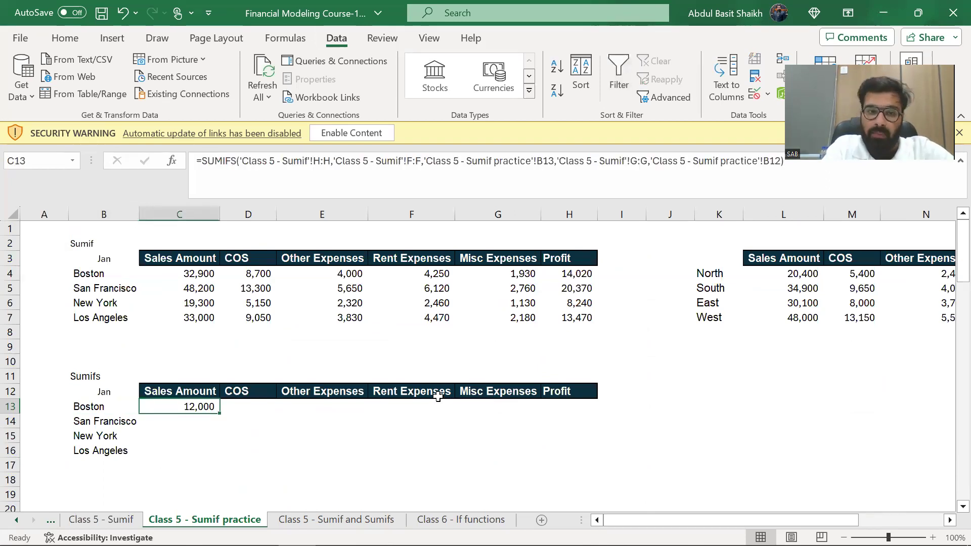
Filter the City column on the Class 5 - Sumif sheet to Boston and check the Sales Amount subtotal in H1.
key("ctrl+Page_Up")
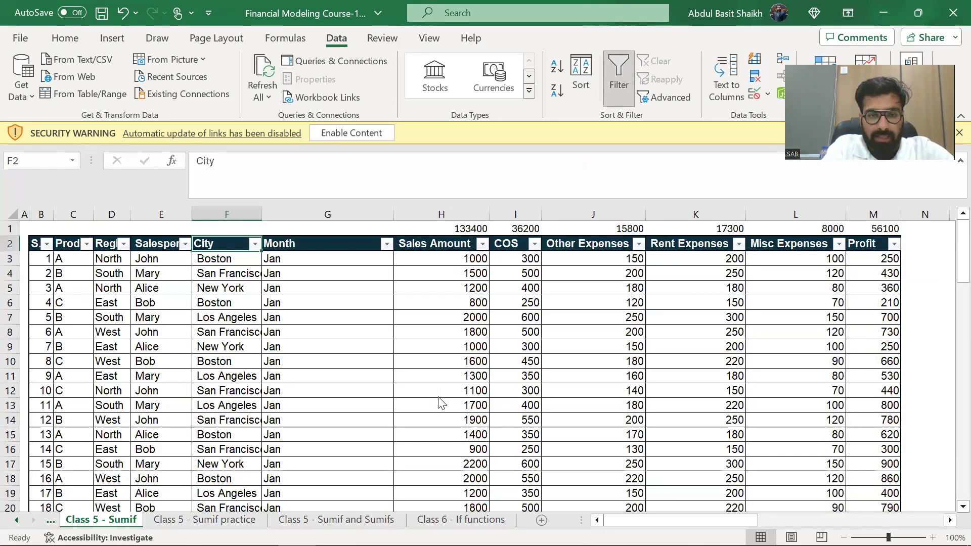
key("alt+Down")
key("space")
key("Down")
key("space")
key("Return")
key("Up")
key("Right")
key("Right")
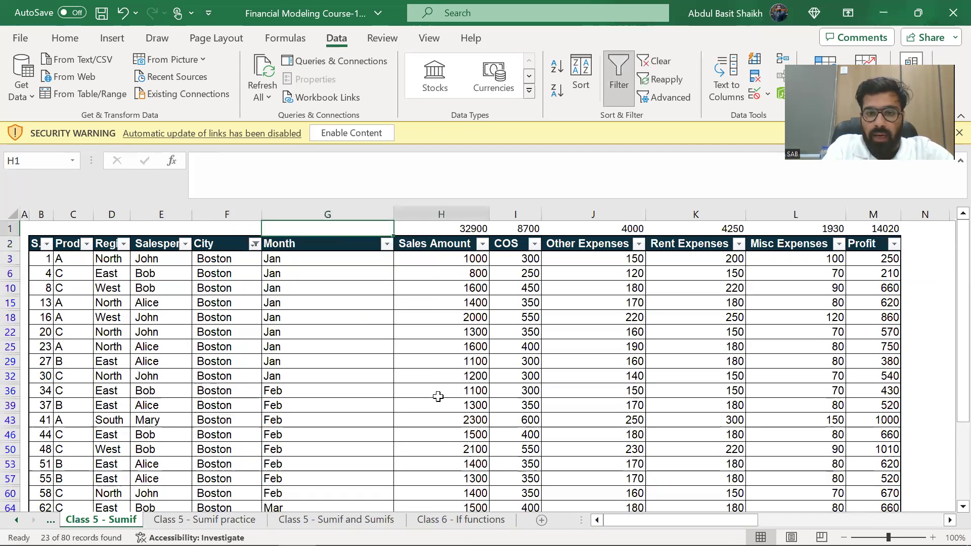
key("ctrl+Page_Down")
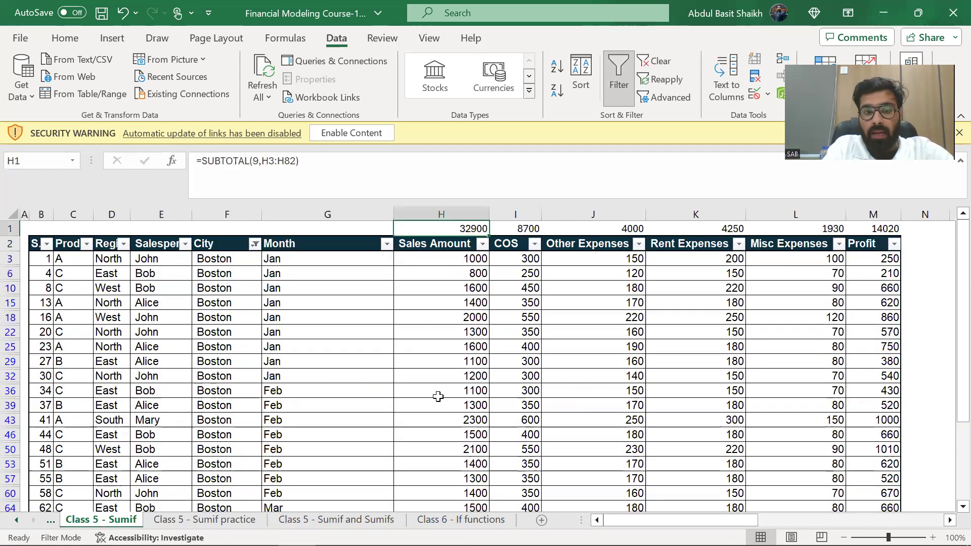
Filter the Month column to Jan as well and check the Sales Amount subtotal in H1 against the SUMIFS total.
key("Down")
key("Left")
key("alt+Down")
key("Down")
key("space")
key("Down")
key("Down")
key("space")
key("Return")
key("Down")
key("Right")
key("Right")
key("Left")
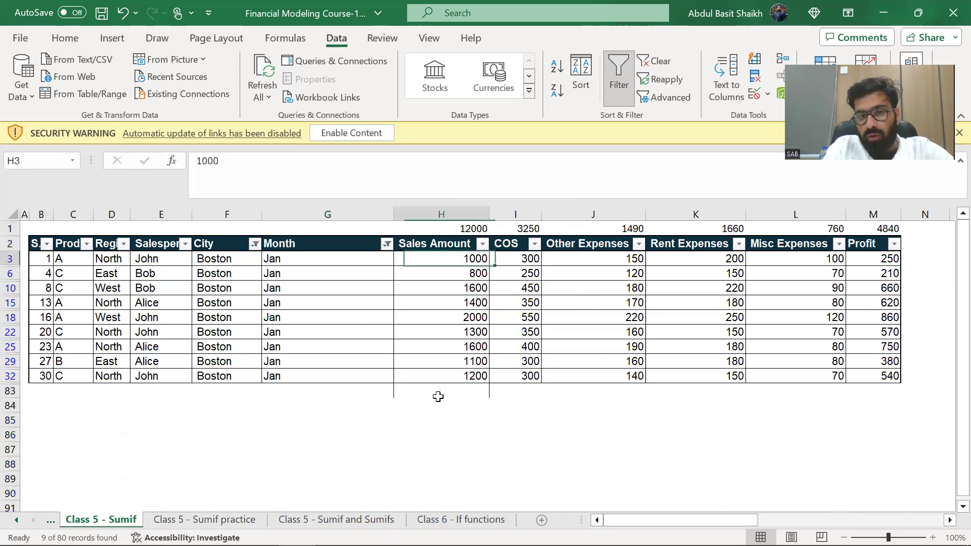
key("Up")
key("Up")
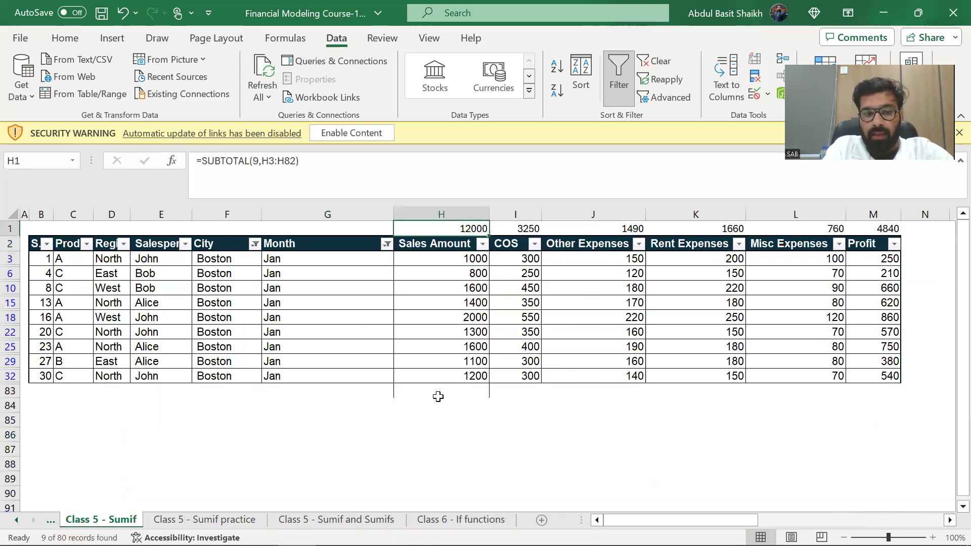
Clear the City and Month filters and return to the Boston SUMIFS total on the practice sheet.
key("alt+a")
key("c")
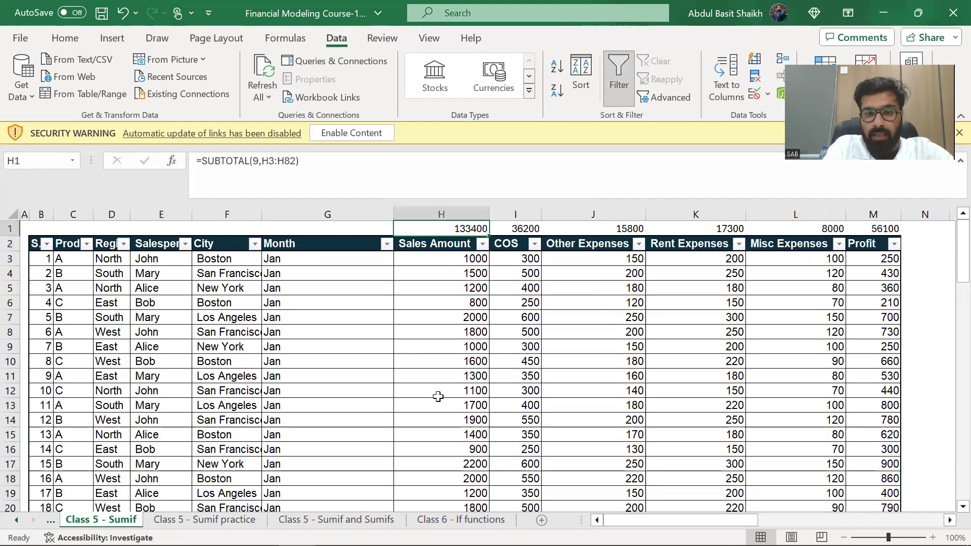
key("ctrl+Page_Down")
key("Down")
key("Up")
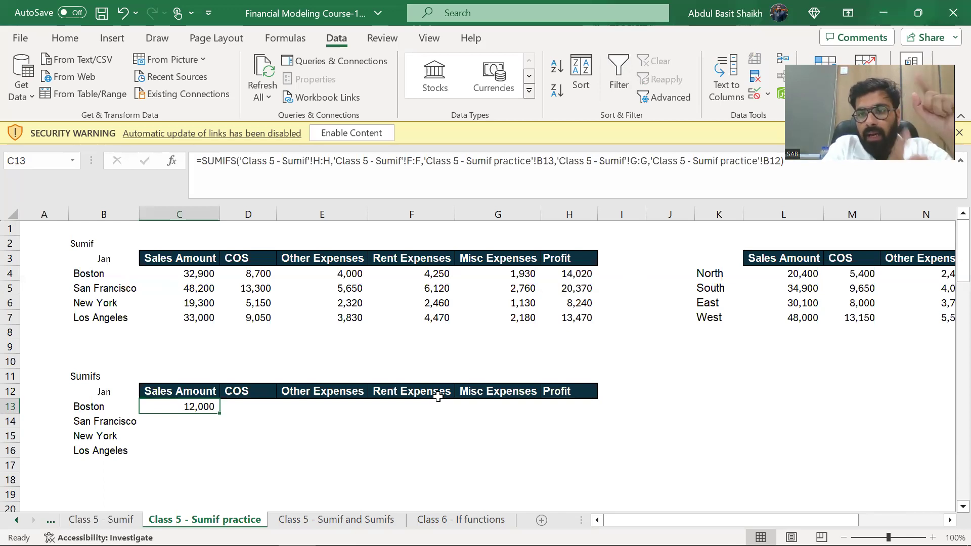
key("Return")
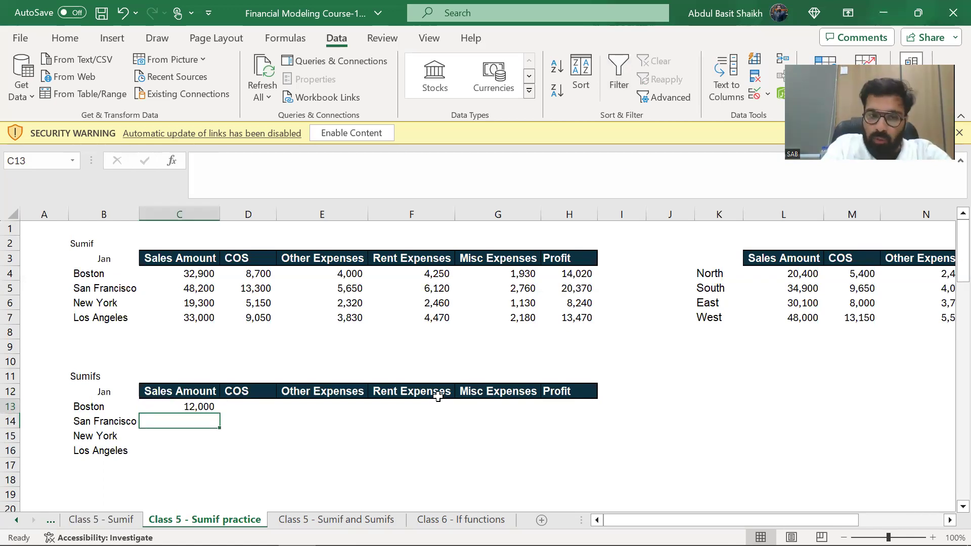
Make the month criterion in C13's SUMIFS formula an absolute reference, $B$12.
key("Up")
key("F2")
key("Left")
key("Left")
key("Left")
key("Left")
key("Left")
key("Left")
key("Left")
key("Left")
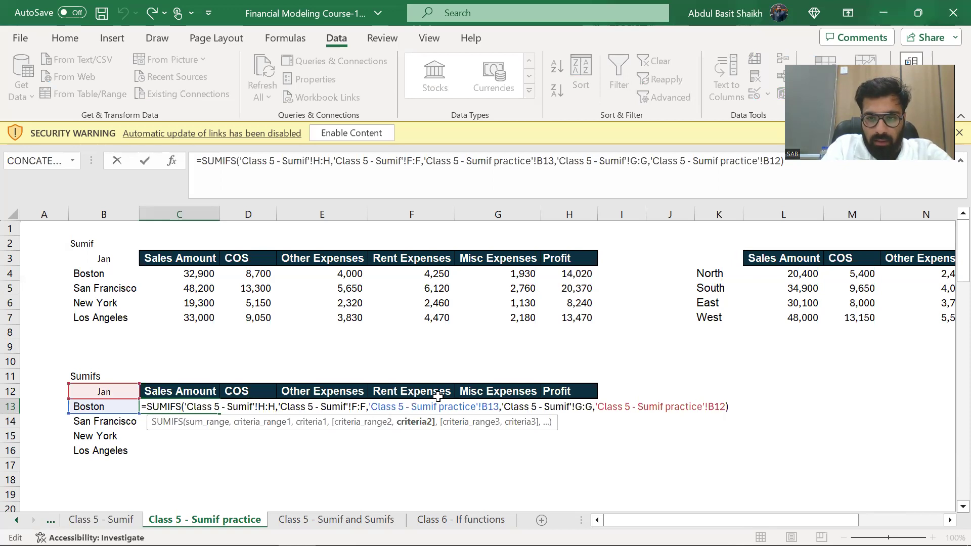
key("F4")
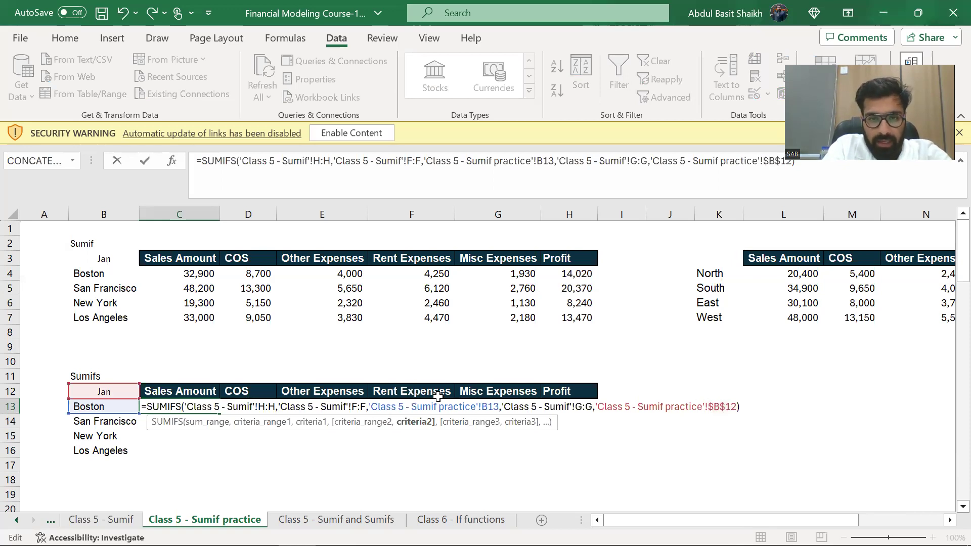
Lock only the column of the city criterion in C13's SUMIFS formula as $B13 and commit the formula.
key("Left")
key("Left")
key("Left")
key("Left")
key("Left")
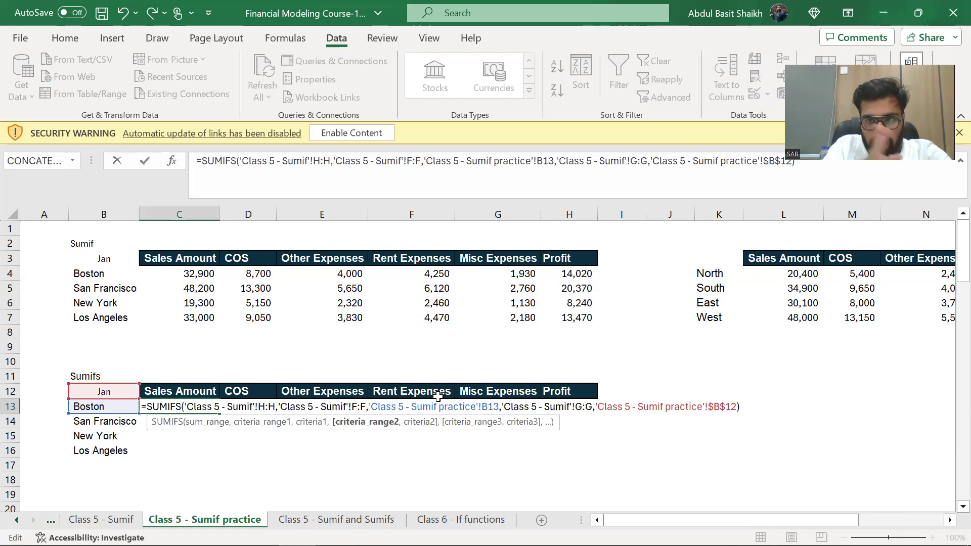
key("Left")
key("Left")
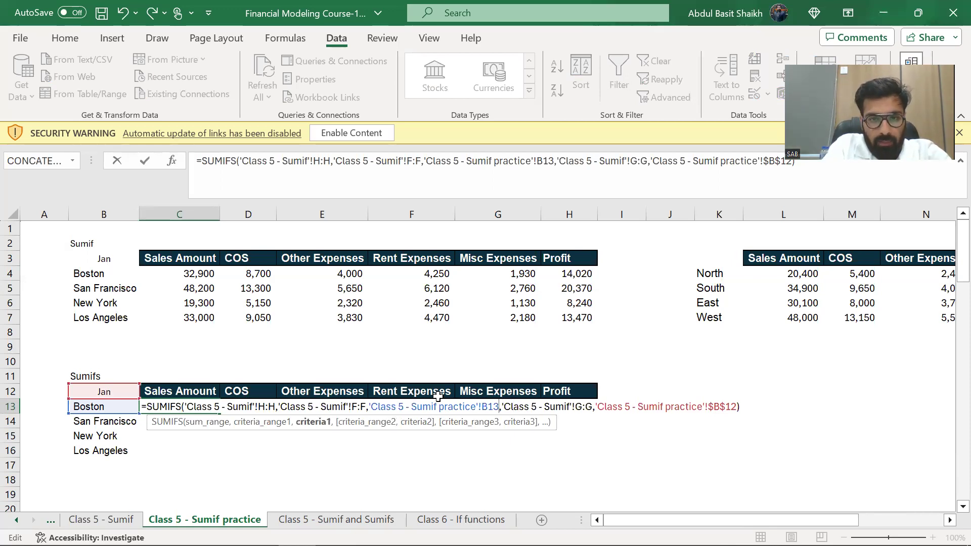
key("F4")
key("F4")
left_click(438, 397)
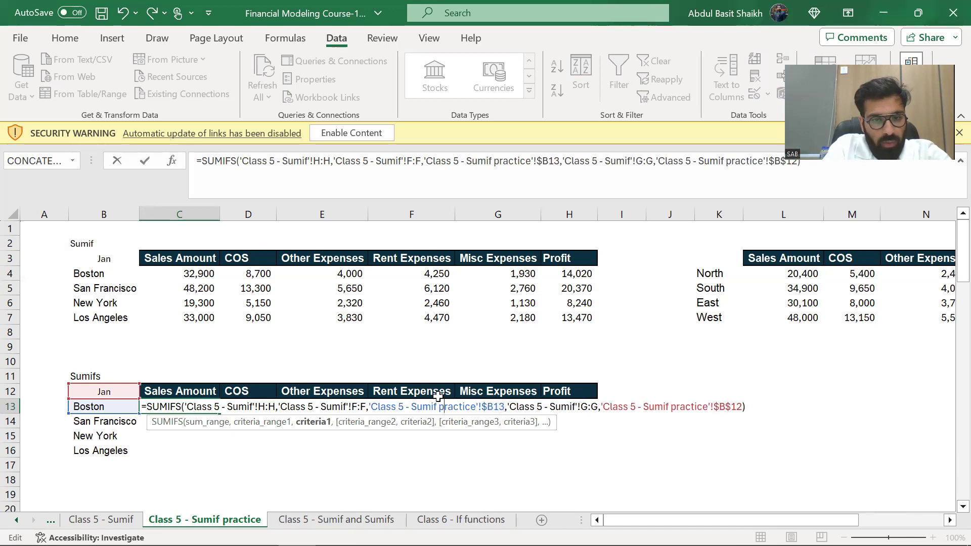
key("Left")
key("Left")
key("Left")
key("Left")
key("Left")
key("Left")
key("Left")
key("Left")
key("Left")
key("Left")
key("Left")
key("Left")
key("Left")
key("Left")
key("Left")
key("Left")
key("Left")
key("Left")
key("Left")
key("Left")
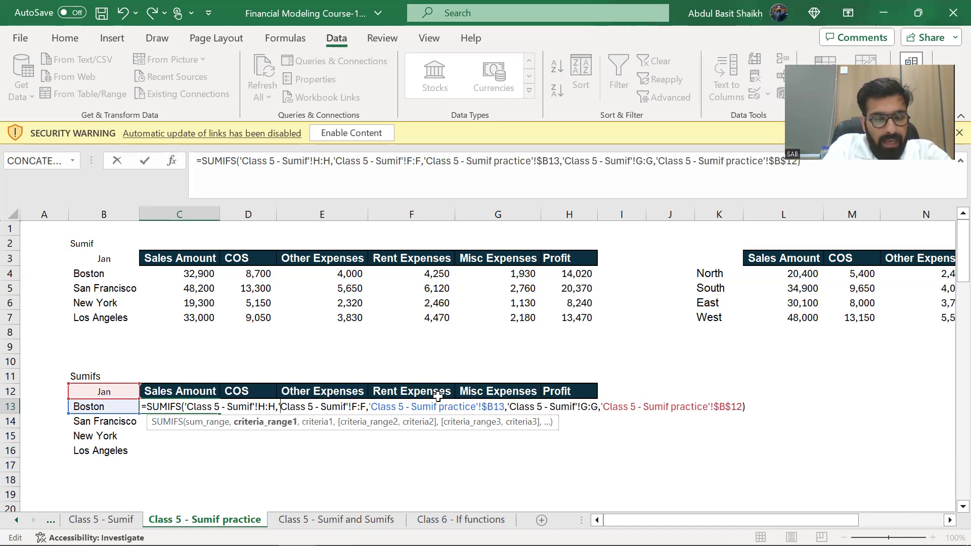
key("ctrl+Return")
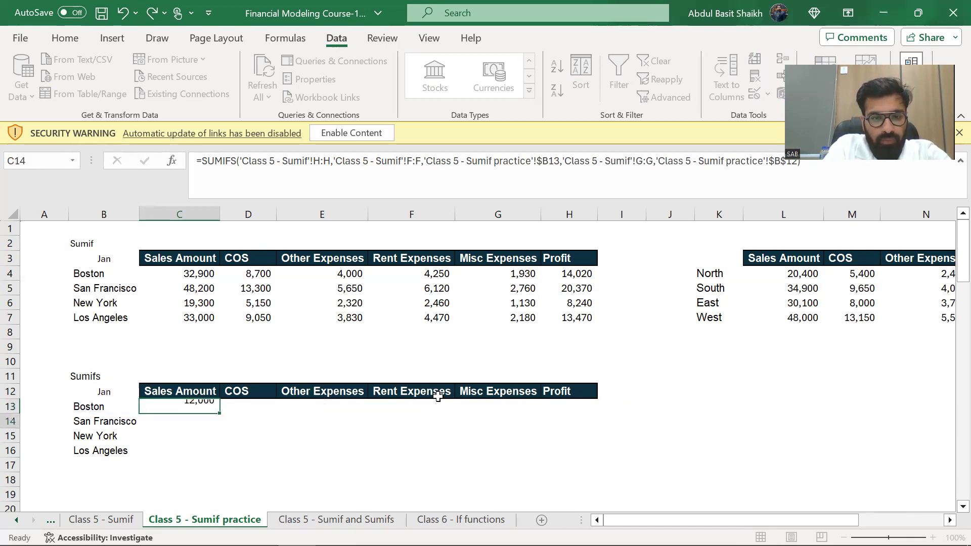
Trace the C13 formula's precedents to the Sales Amount and Month columns on the Class 5 - Sumif sheet.
key("ctrl+bracketleft")
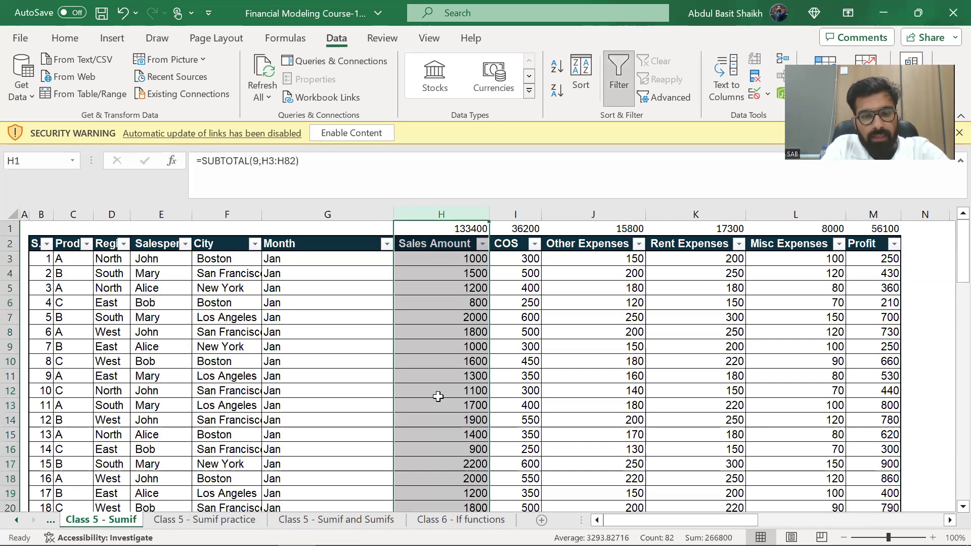
key("F5")
key("Return")
key("F2")
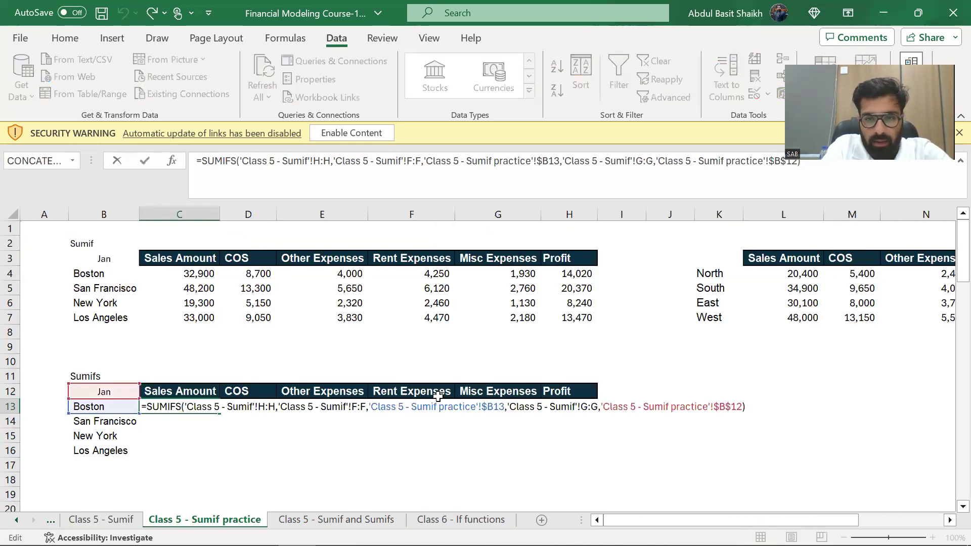
key("alt+t")
key("u")
key("t")
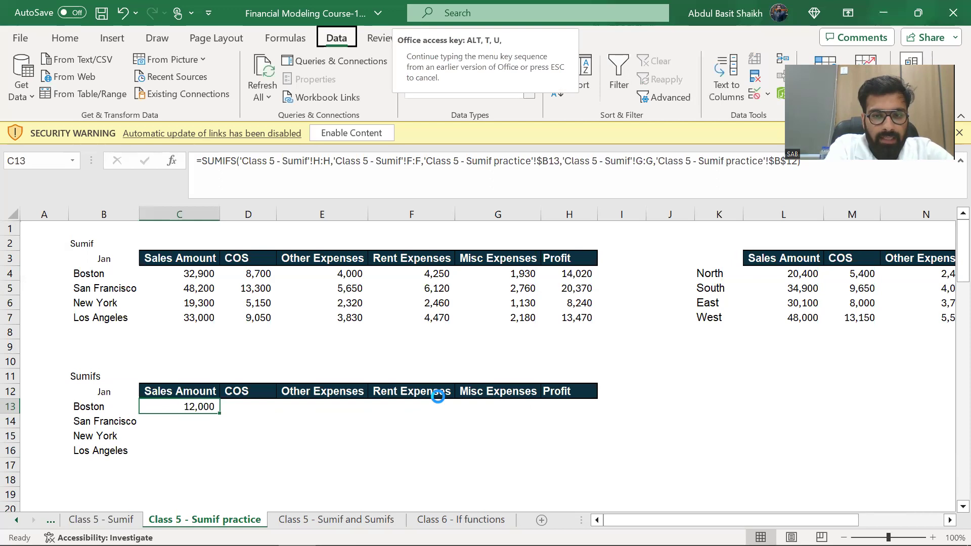
double_click(128, 397)
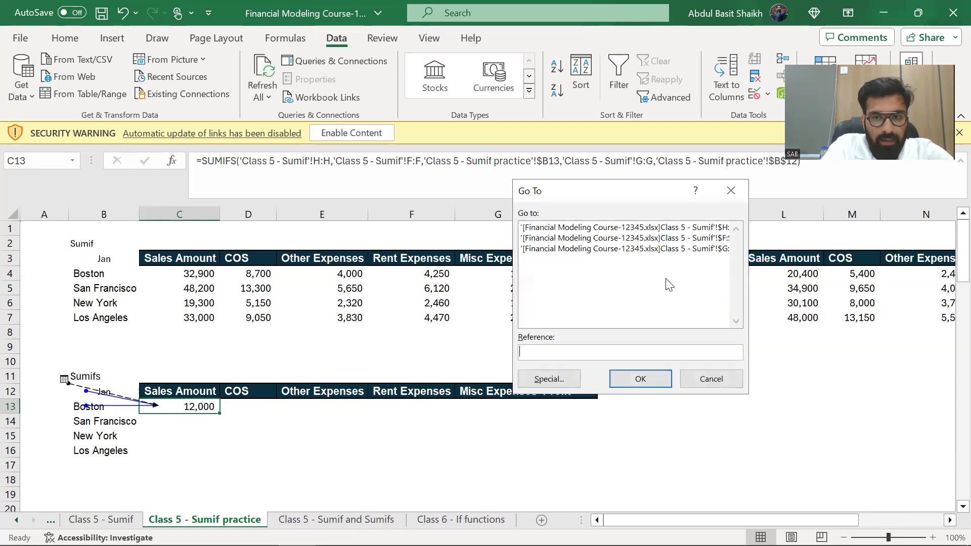
double_click(667, 248)
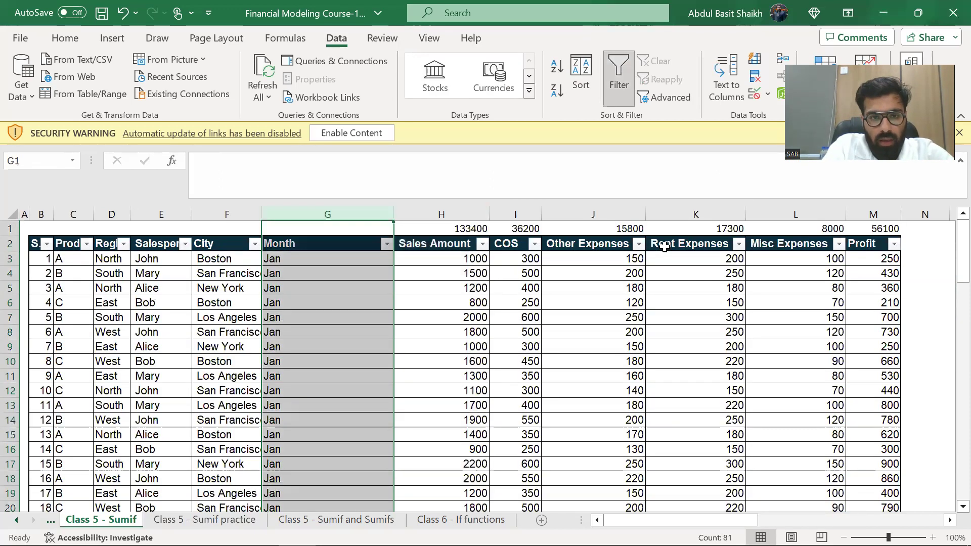
Make the Month criteria range in C13's SUMIFS formula absolute as $G:$G and commit the formula.
key("F5")
key("Return")
key("F2")
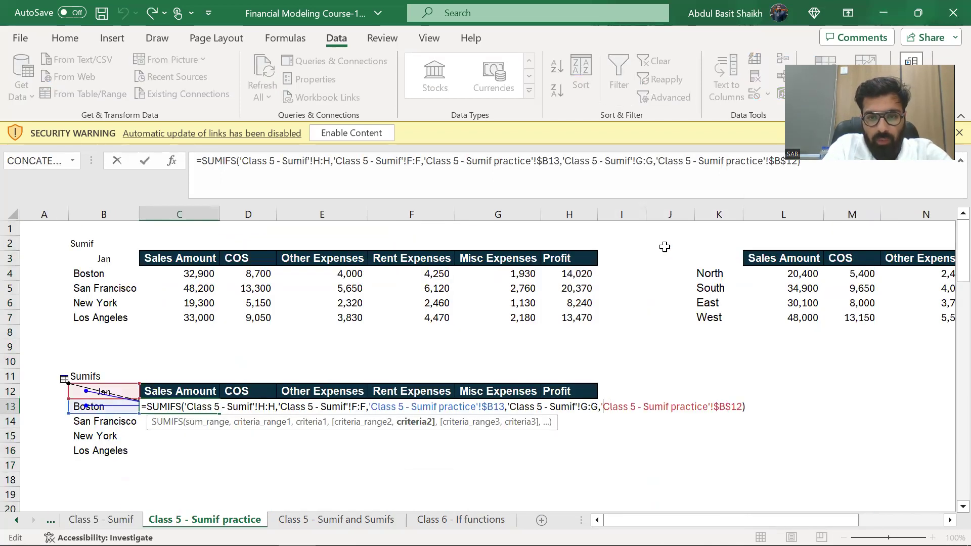
key("Left")
key("Left")
key("F4")
key("ctrl+Return")
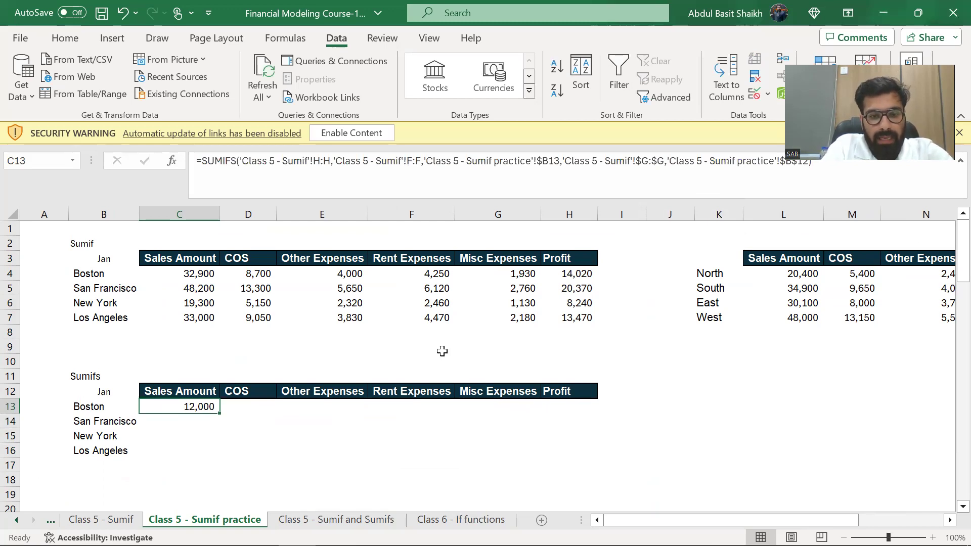
Trace C13's precedents to the City column on the source sheet and return to the practice sheet.
key("F2")
key("Escape")
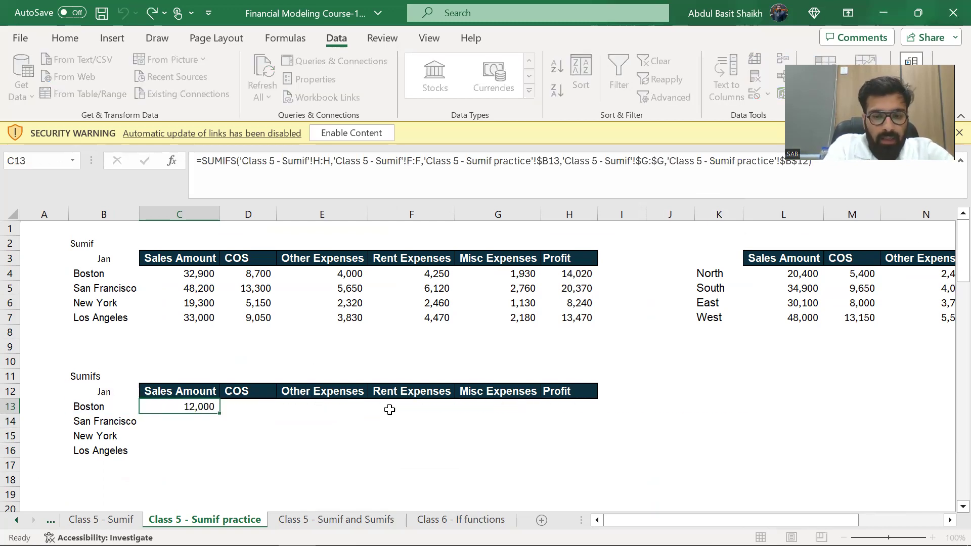
key("alt+t")
key("u")
key("t")
double_click(81, 394)
double_click(563, 236)
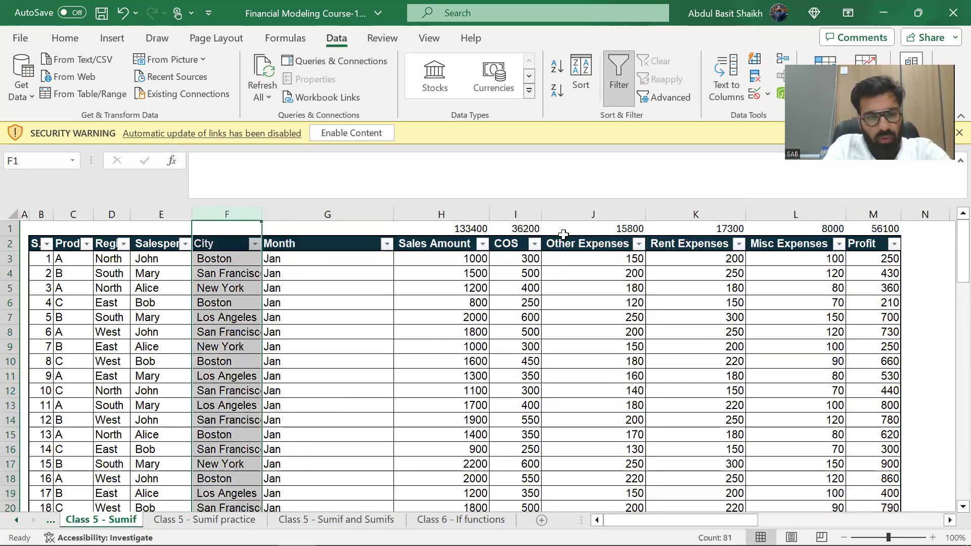
key("ctrl+Page_Down")
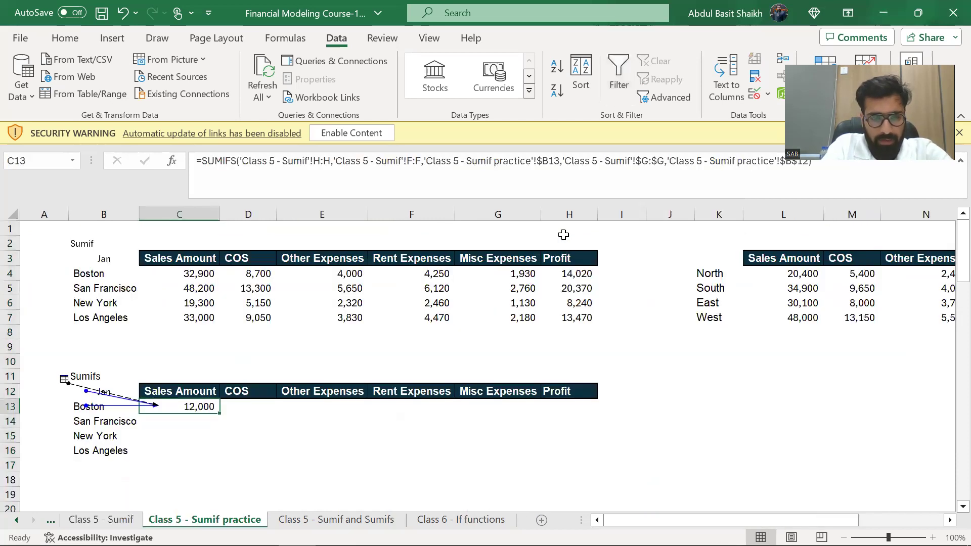
Make the City criteria range in C13's SUMIFS formula absolute as $F:$F and commit the formula.
key("F2")
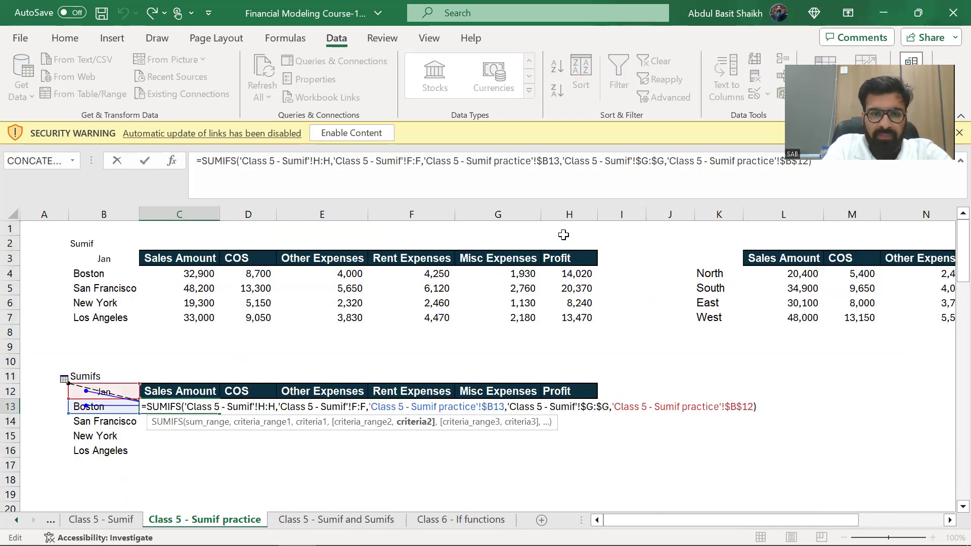
key("Left")
key("Left")
key("Left")
key("Left")
key("Left")
key("Left")
key("Left")
key("Left")
key("Left")
key("Left")
key("Left")
key("Left")
key("Left")
key("Left")
key("Left")
key("Left")
key("Left")
key("Left")
key("Left")
key("Left")
key("Left")
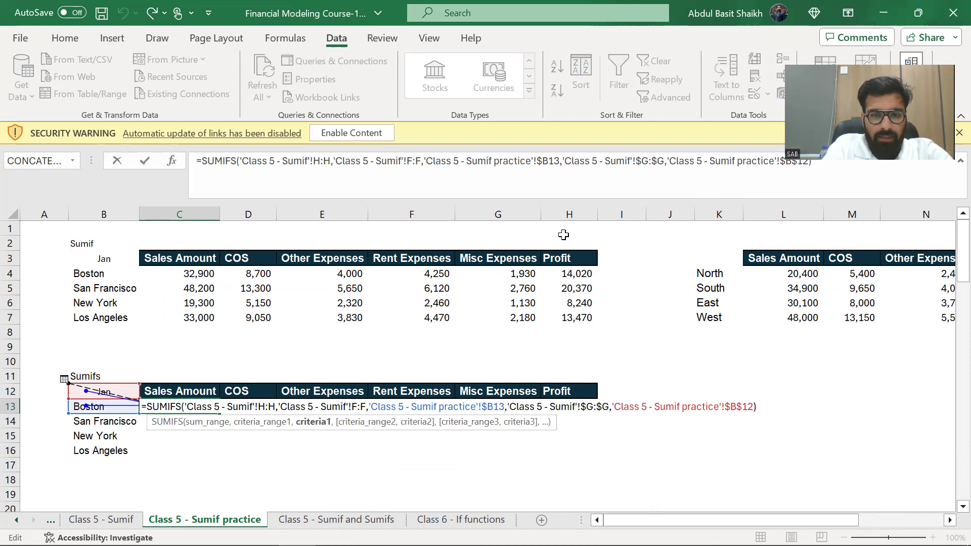
key("Left")
key("Left")
key("Left")
key("Left")
key("Left")
key("Left")
key("Left")
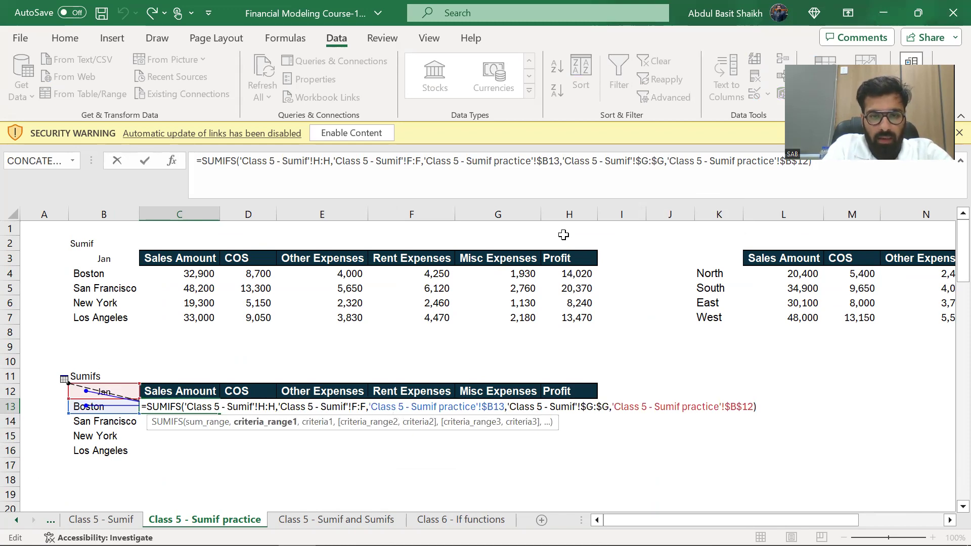
key("F4")
key("Return")
Copy C13's SUMIFS formula down to C14:C16 for San Francisco, New York and Los Angeles.
key("Up")
key("ctrl+c")
key("Down")
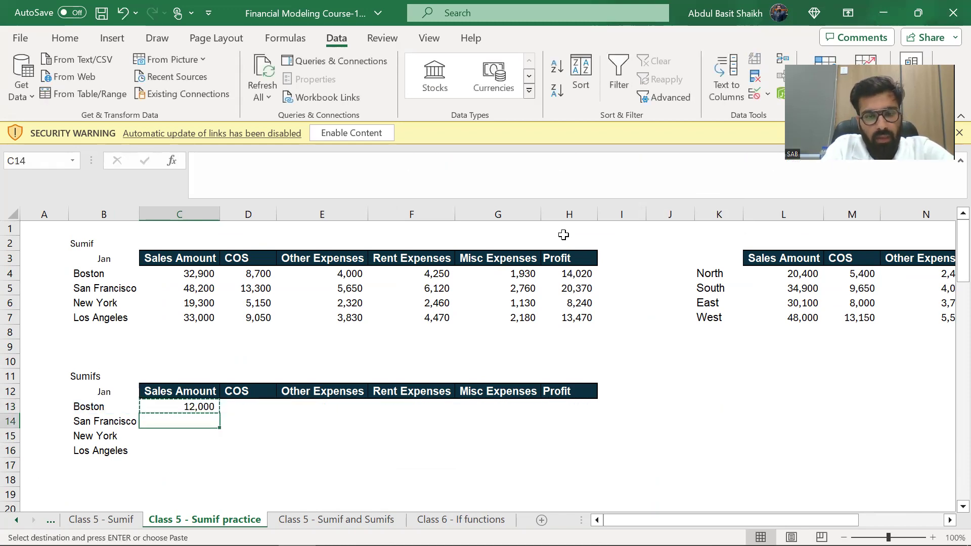
key("Return")
key("ctrl+c")
key("Down")
key("ctrl+v")
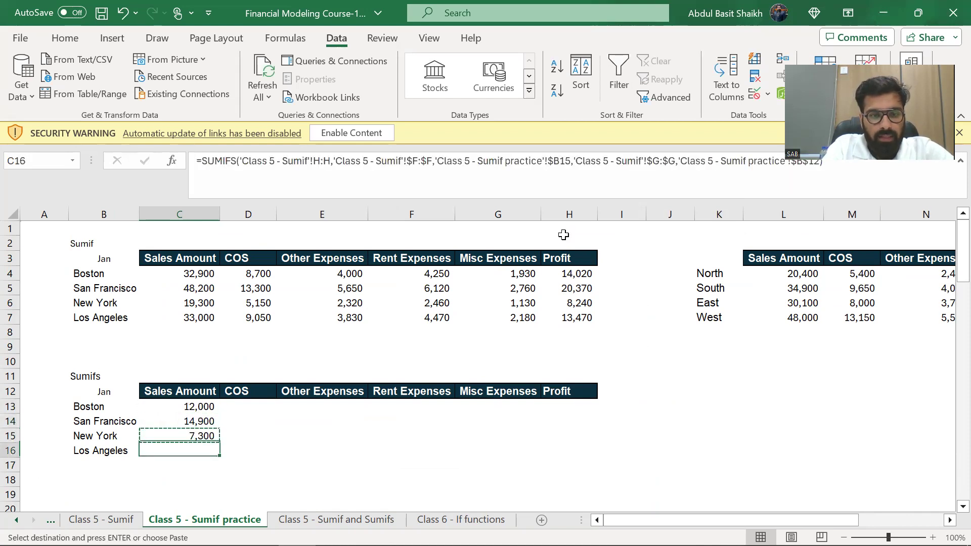
key("Down")
key("Return")
key("Up")
key("Down")
key("F2")
key("Return")
Clear the copied Sales Amount formulas from C14:C16, keeping only the Boston formula in C13.
key("Up")
key("Up")
key("Up")
key("Up")
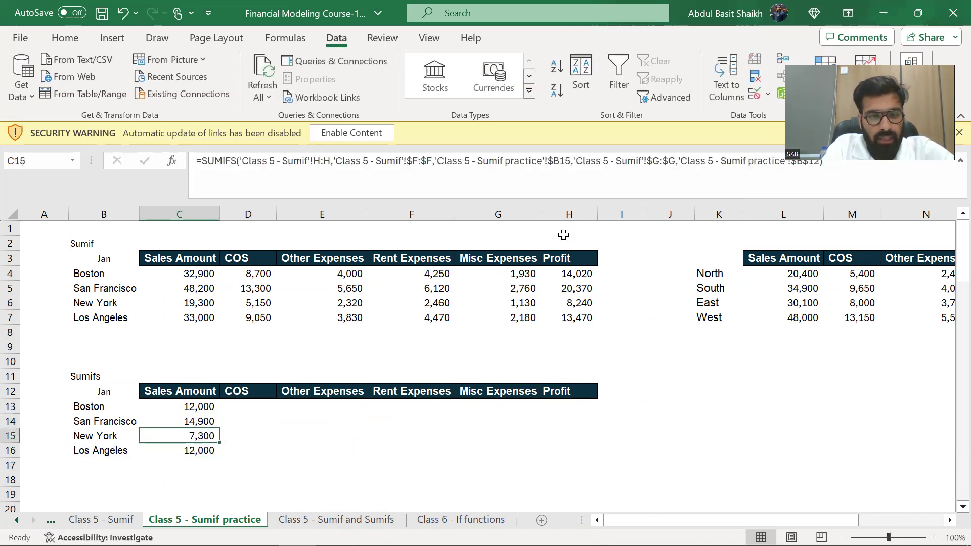
key("Down")
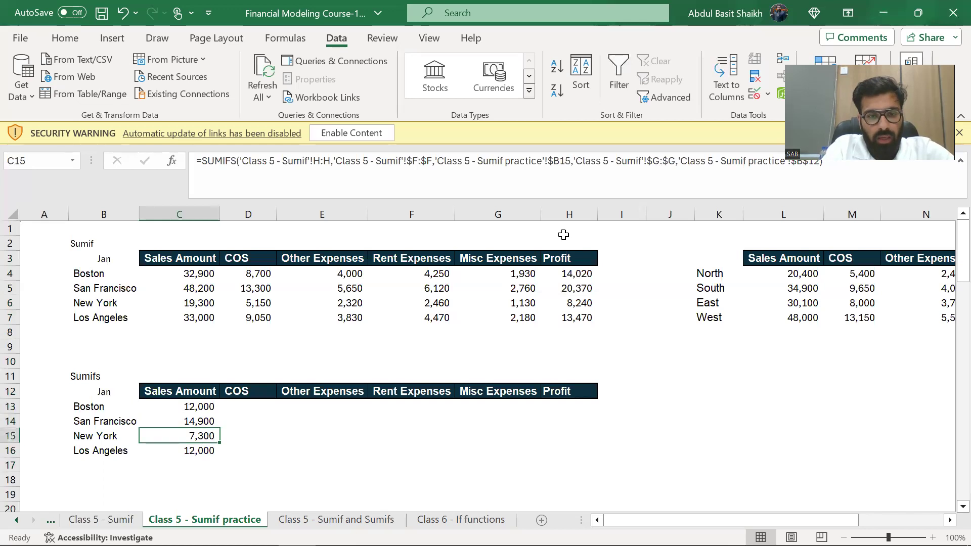
key("shift+Down")
key("shift+Down")
key("Delete")
key("Up")
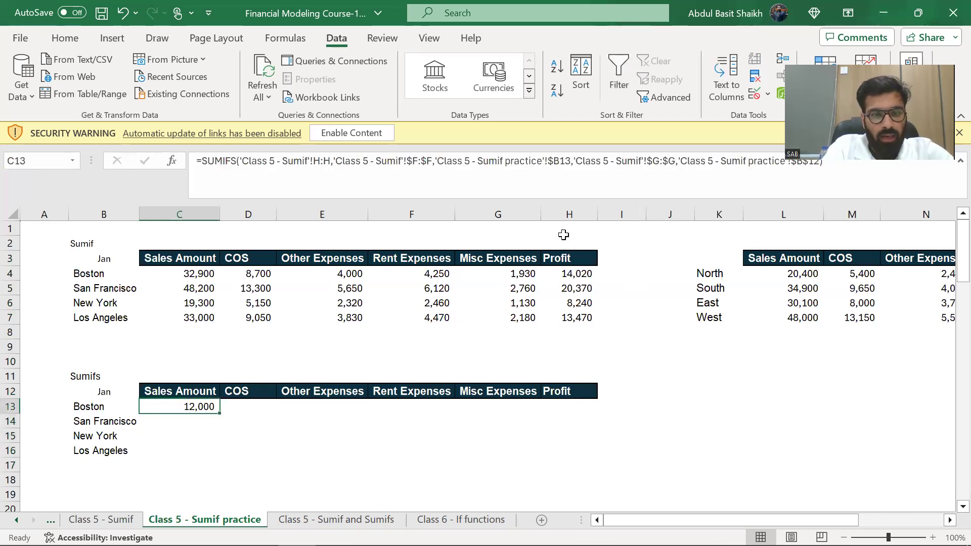
Copy C13's SUMIFS formula across the Boston row through the Profit column in H13.
key("ctrl+c")
key("shift+Right")
key("shift+Right")
key("shift+Right")
key("shift+Right")
key("shift+Right")
key("ctrl+v")
key("Right")
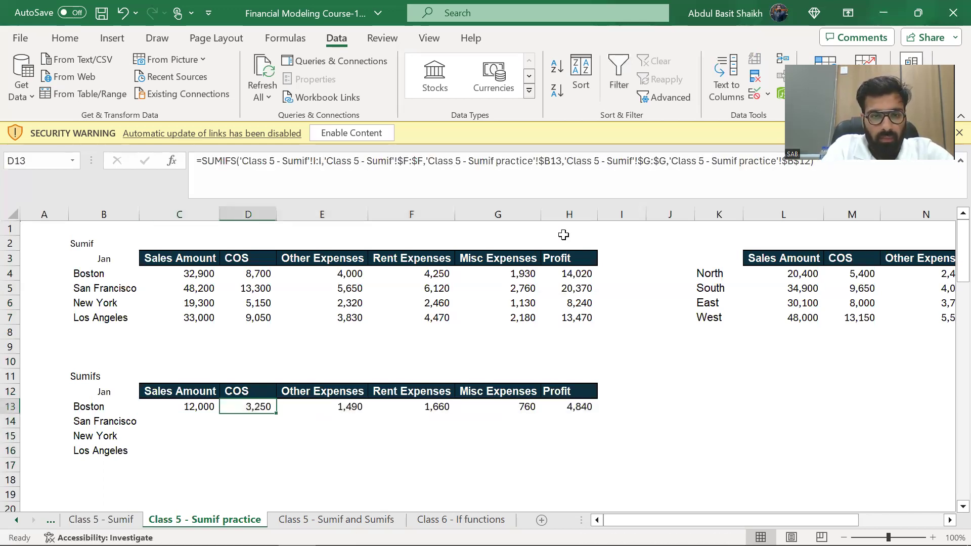
Filter the City column on the Class 5 - Sumif sheet to Boston and return to the practice sheet.
key("Left")
key("ctrl+Page_Up")
key("Down")
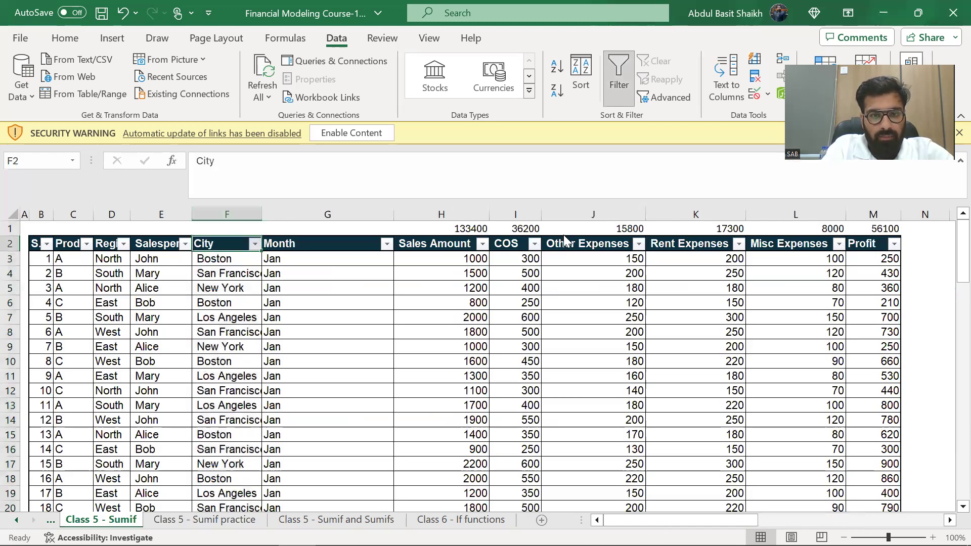
key("alt+Down")
key("Return")
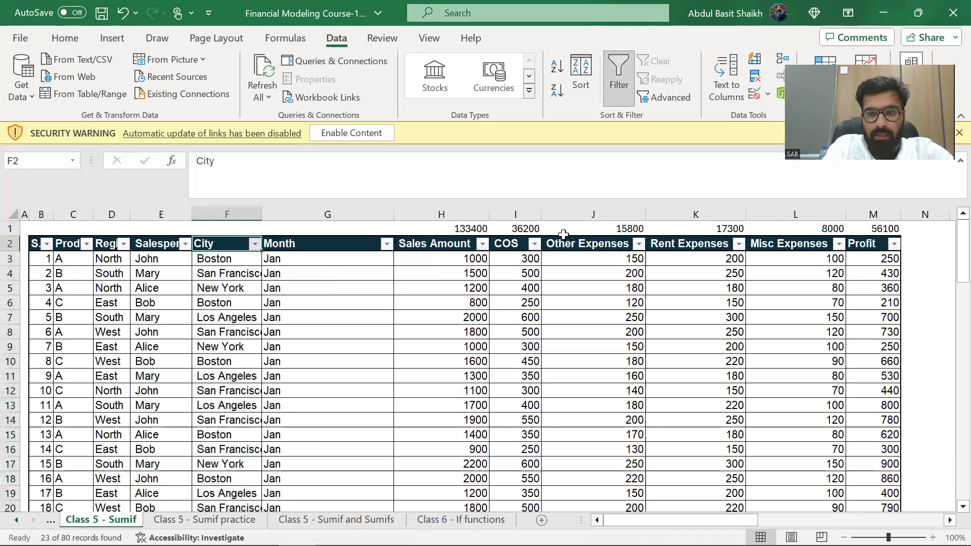
key("ctrl+Page_Down")
key("Right")
key("Left")
key("Left")
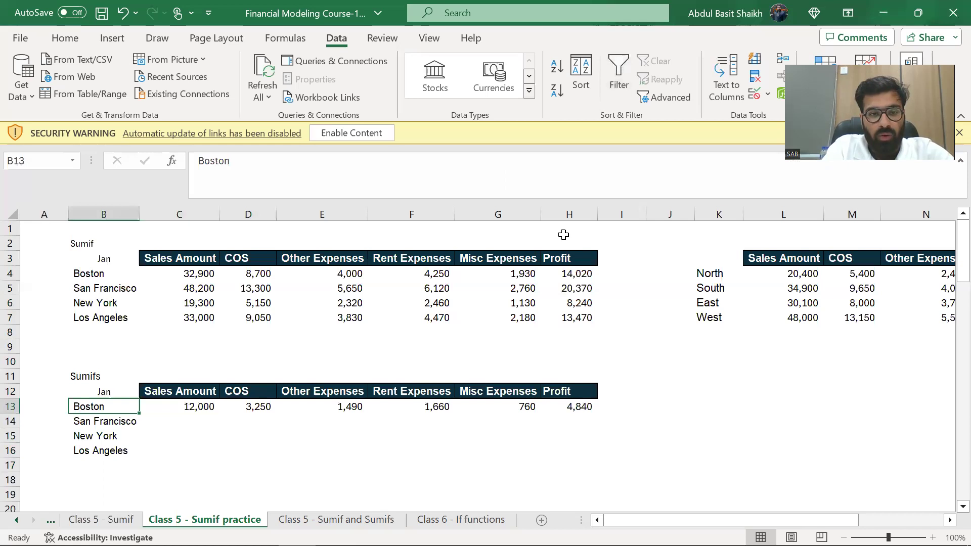
Clear the City filter on the Class 5 - Sumif sheet and return to the practice sheet.
key("ctrl+Page_Up")
key("Left")
key("Left")
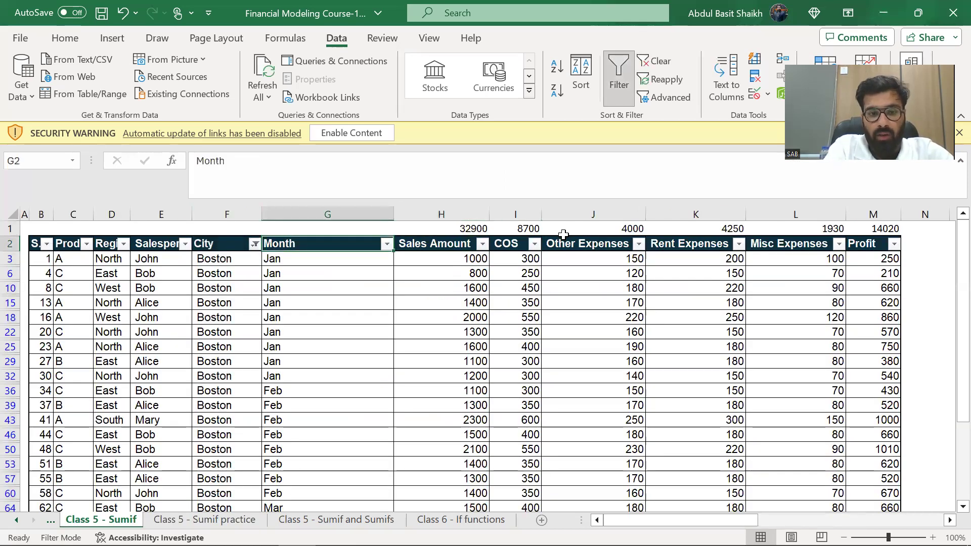
key("alt+a+c")
key("ctrl+Page_Down")
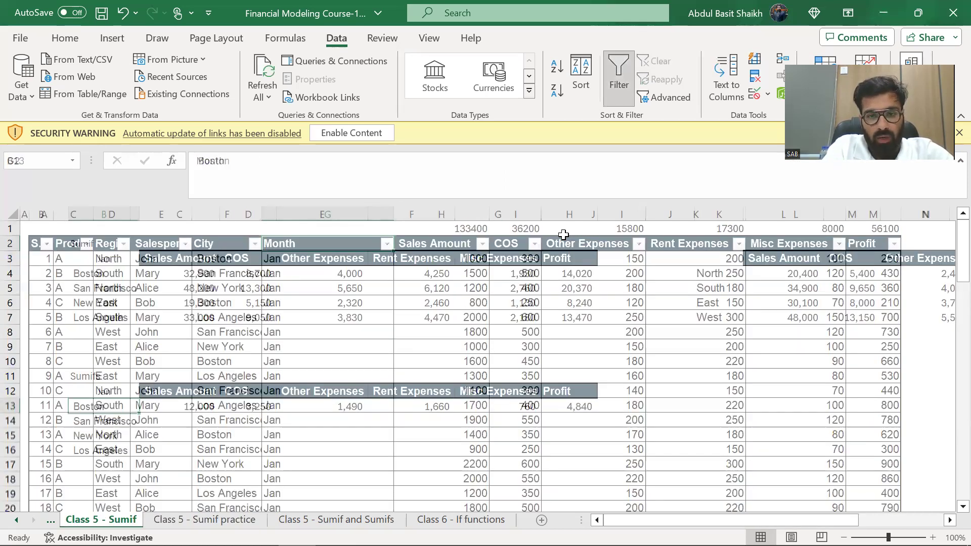
Try pasting the Boston row's formulas from C13:H13 into the three city rows below, and undo the paste.
key("shift+Right")
key("shift+Right")
key("shift+Right")
key("shift+Right")
key("shift+Right")
key("ctrl+c")
key("shift+Down")
key("shift+Down")
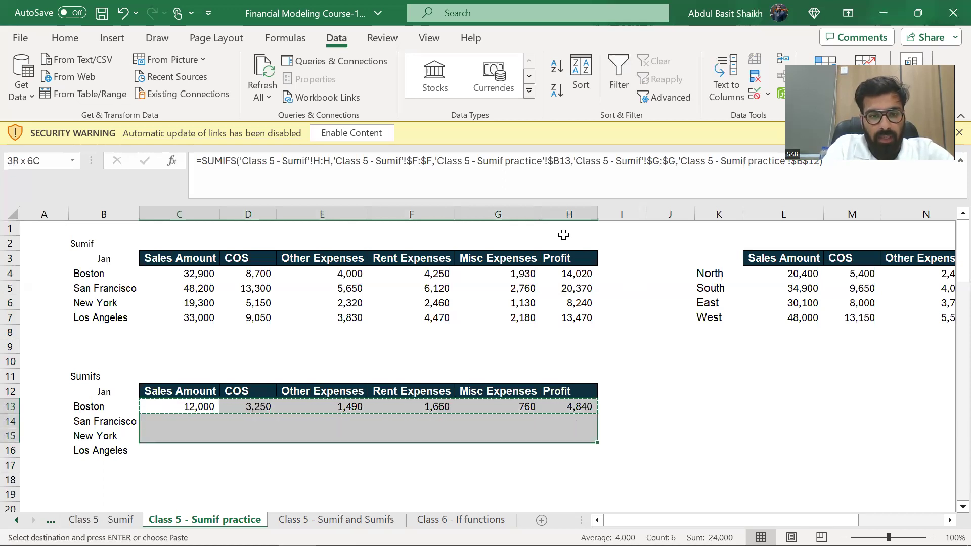
key("shift+Down")
key("Return")
key("Down")
key("Up")
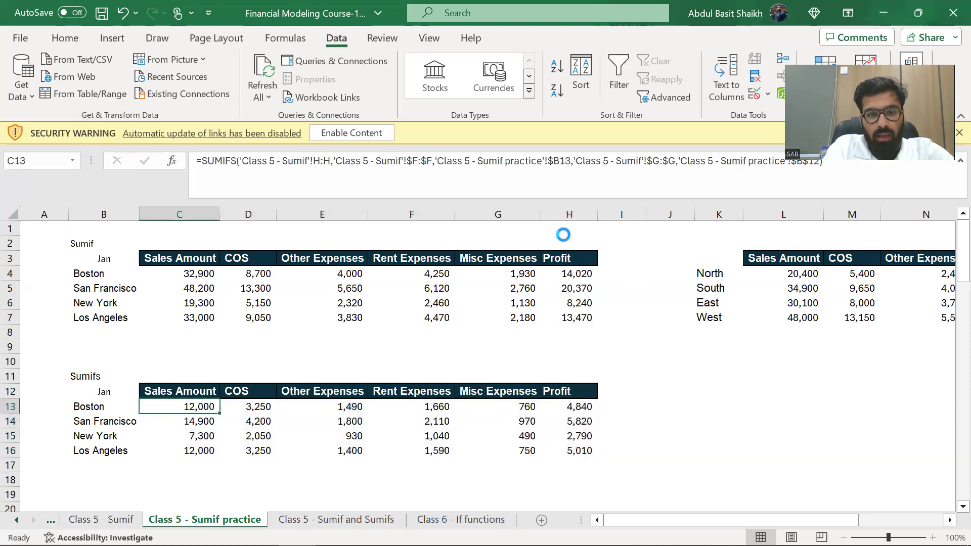
key("ctrl+z")
Fill the Boston row's formulas in C13:H13 down through the Los Angeles row 16.
key("shift+Right")
key("shift+Right")
key("shift+Right")
key("shift+Right")
key("shift+Right")
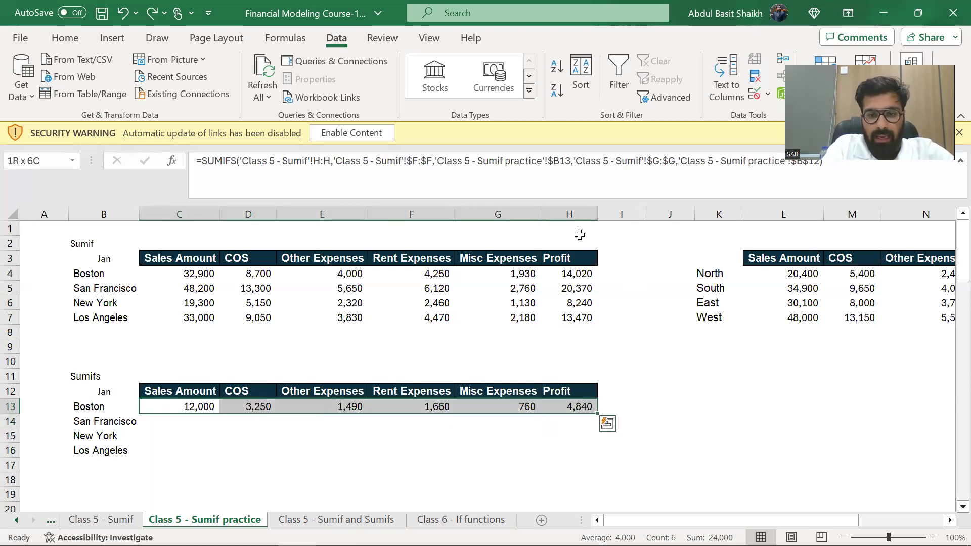
left_click_drag(598, 415, 598, 455)
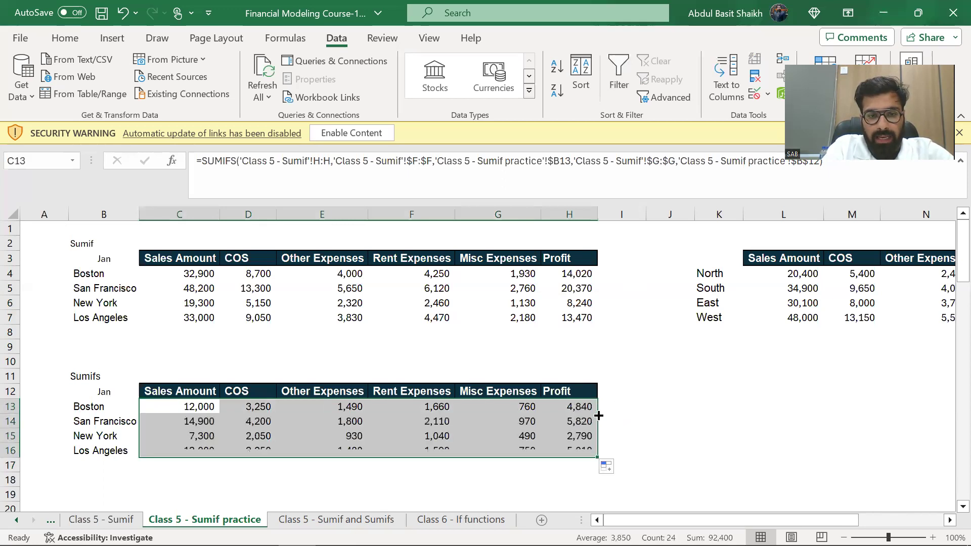
left_click(218, 423)
key("Left")
key("Up")
key("Up")
key("Down")
key("Down")
key("Right")
key("Right")
key("Left")
key("Up")
Enter the label Total in B18 below the city rows of the Sumifs table.
key("Down")
key("Down")
key("Down")
key("Down")
key("Down")
key("Left")
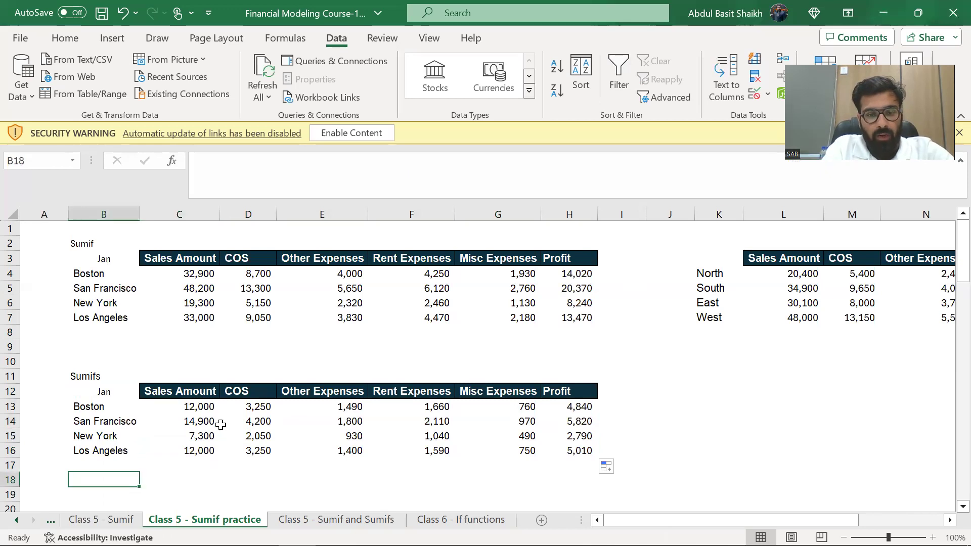
type("Total")
key("Tab")
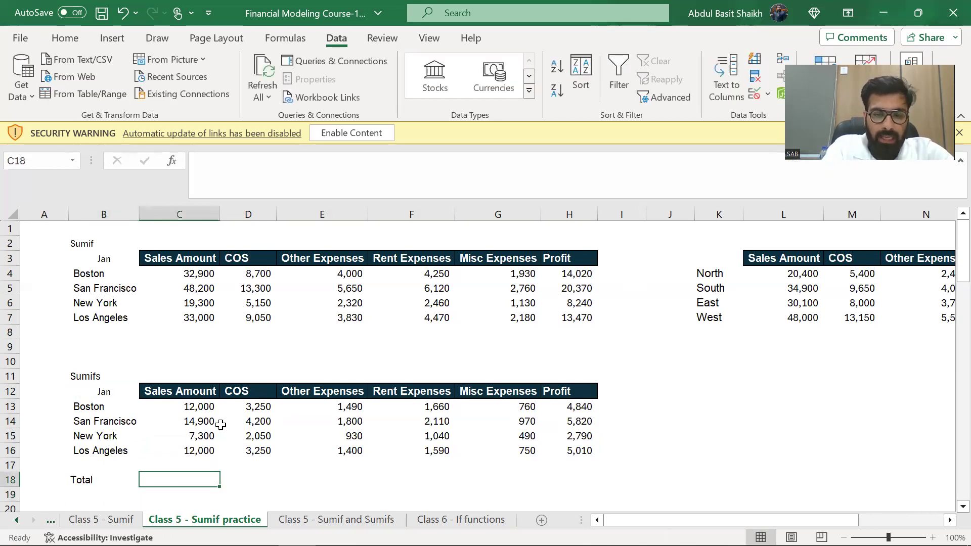
Enter =SUM(C13:C16) in C18 to total the Sales Amount column of the Sumifs table.
type("=sum")
key("Tab")
key("Up")
key("Up")
key("shift+Up")
key("shift+Up")
key("shift+Up")
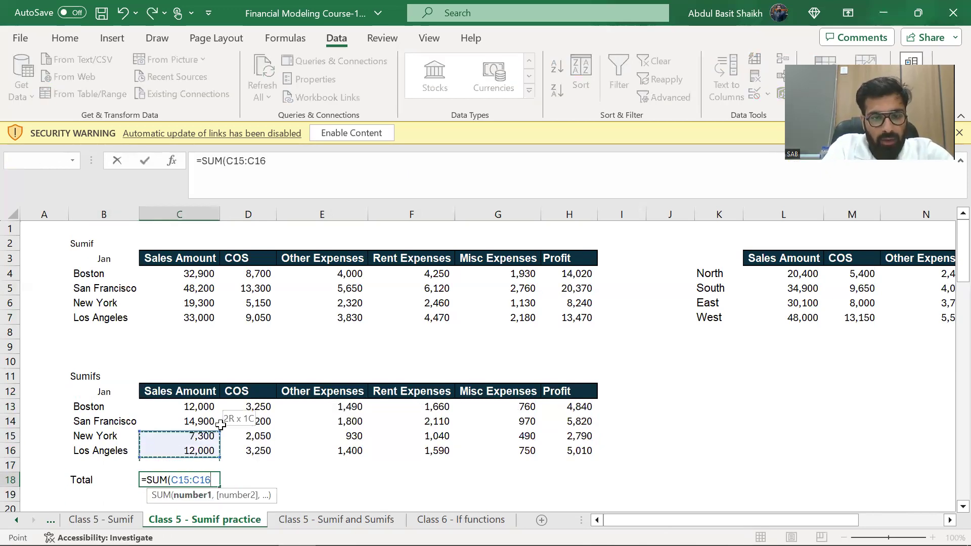
key("ctrl+Return")
Copy the Sales Amount total formula in C18 across to the Profit column in H18.
key("ctrl+c")
key("shift+Right")
key("shift+Right")
key("shift+Right")
key("shift+Right")
key("shift+Right")
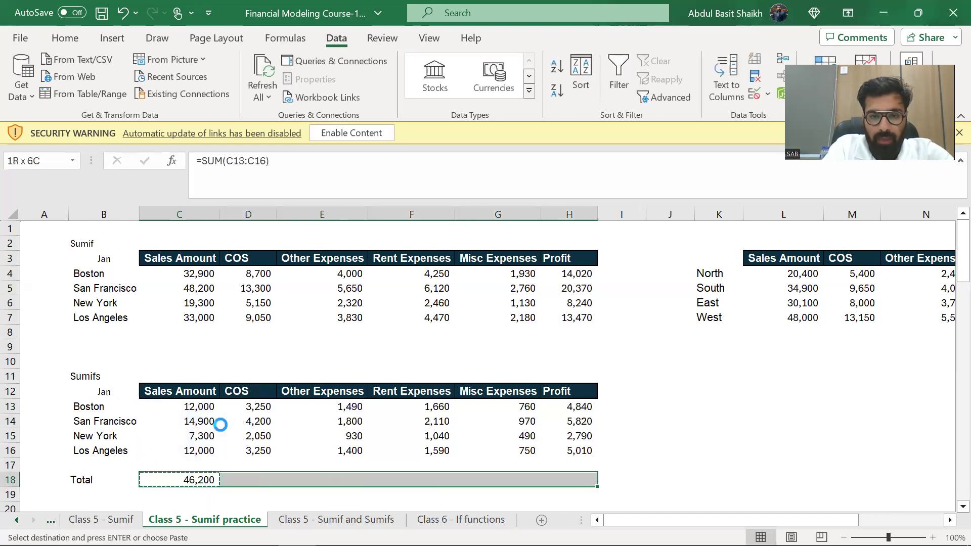
key("Return")
Enter the label Check in B20 below the Total row.
key("Left")
key("Left")
key("Down")
key("Down")
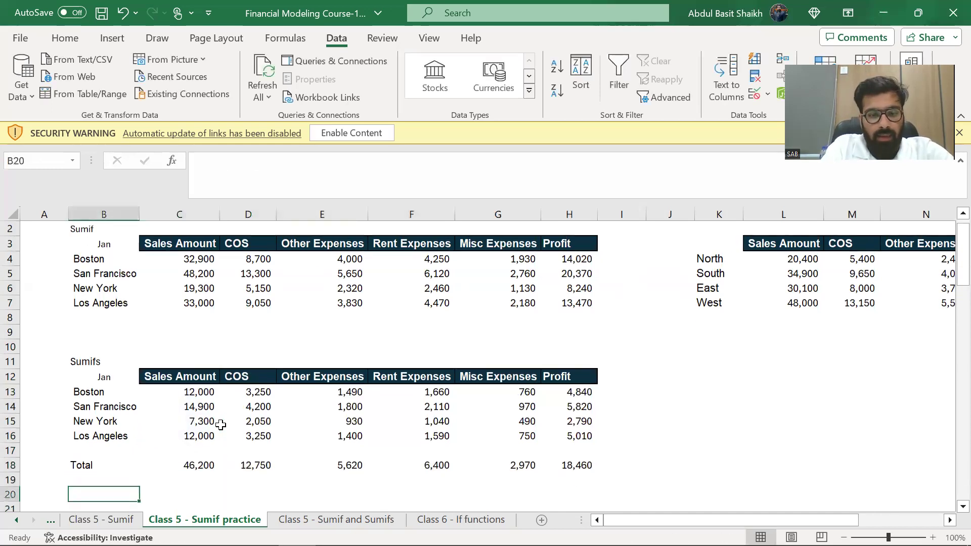
type("Ch")
scroll(219, 421, "down", 1)
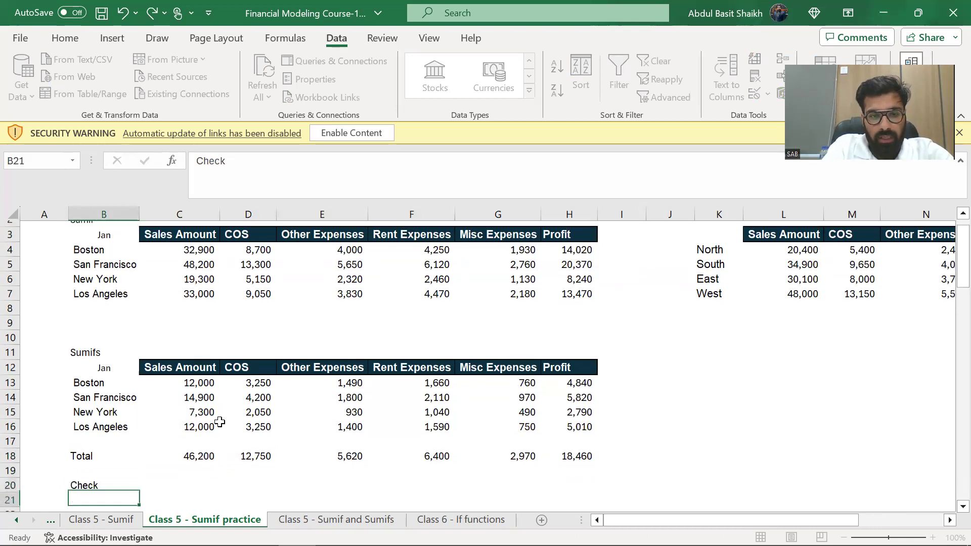
key("Tab")
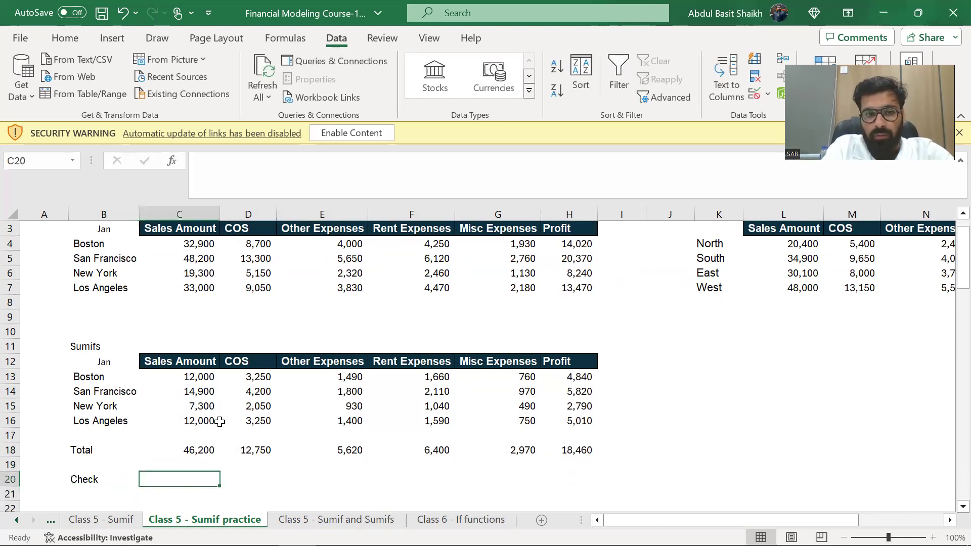
Apply an outside border around the Sumifs table from B12 to H16.
key("Up")
key("Left")
key("Up")
key("Up")
key("Up")
key("Up")
key("Up")
key("Up")
key("Up")
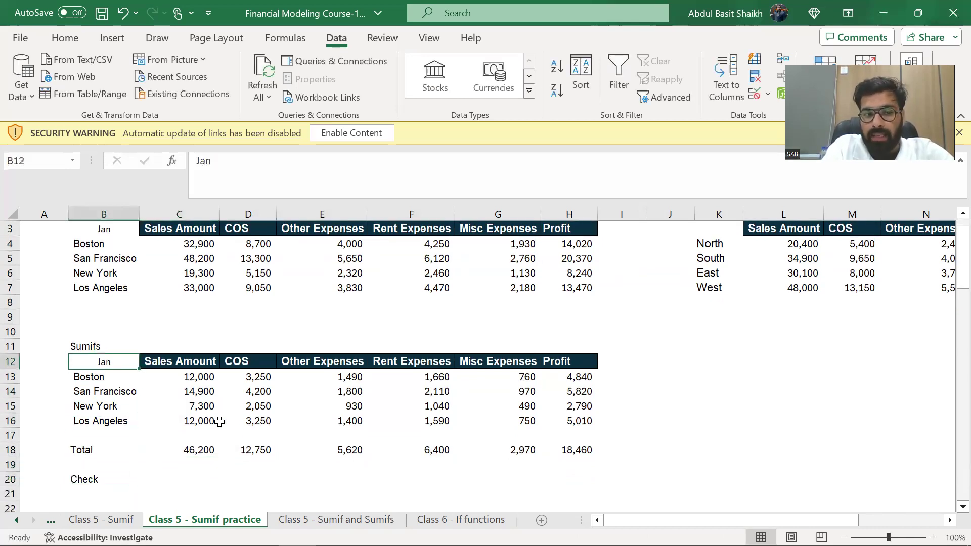
key("Right")
key("Left")
key("shift+Down")
key("shift+Right")
key("shift+Down")
key("shift+Right")
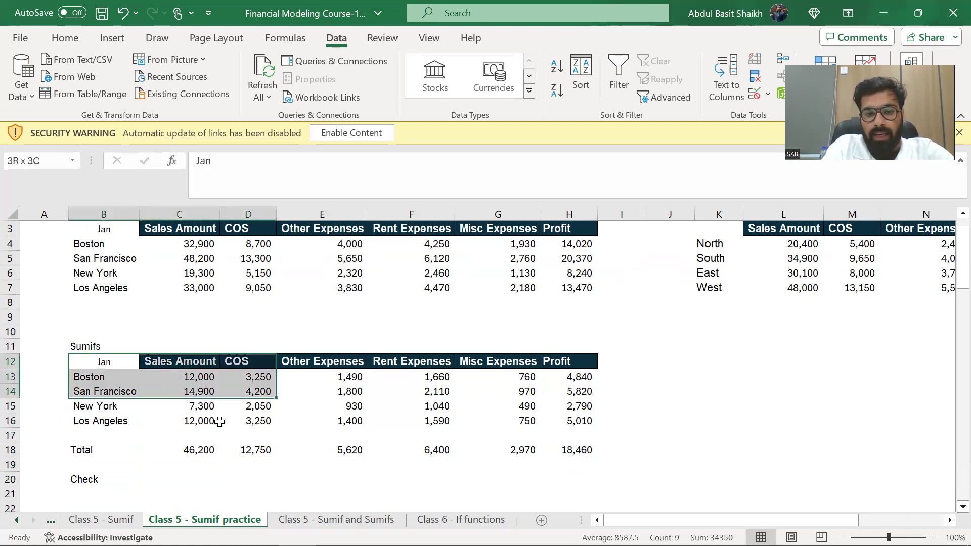
key("shift+Down")
key("shift+Right")
key("shift+Down")
key("shift+Right")
key("shift+Right")
key("shift+Right")
key("alt+h")
Apply an outside border around the Sumifs table's header row, B12 to H12.
key("Right")
key("Left")
key("shift+Right")
key("shift+Right")
key("shift+Right")
key("shift+Right")
key("shift+Right")
key("shift+Right")
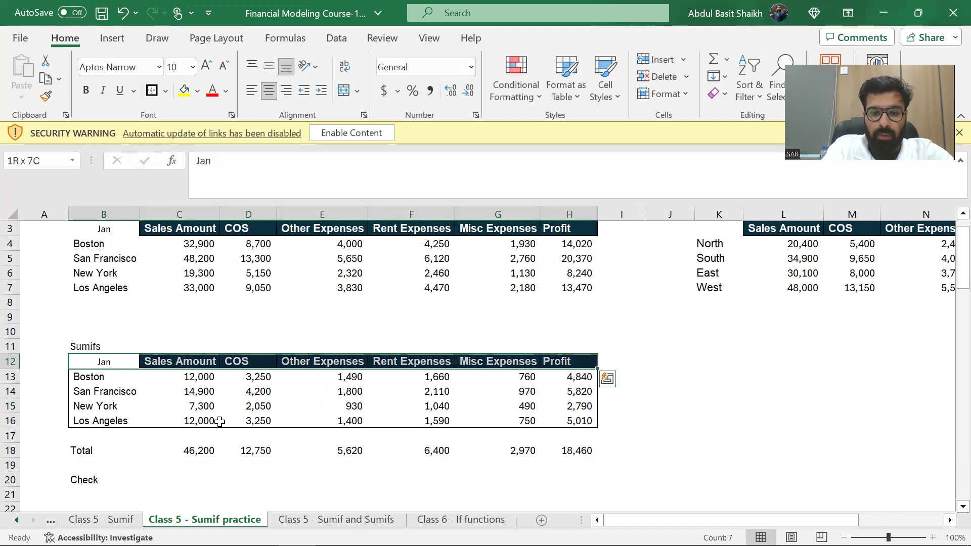
key("Down")
key("Right")
key("Down")
key("Down")
key("Down")
key("Down")
key("Down")
key("Down")
key("Down")
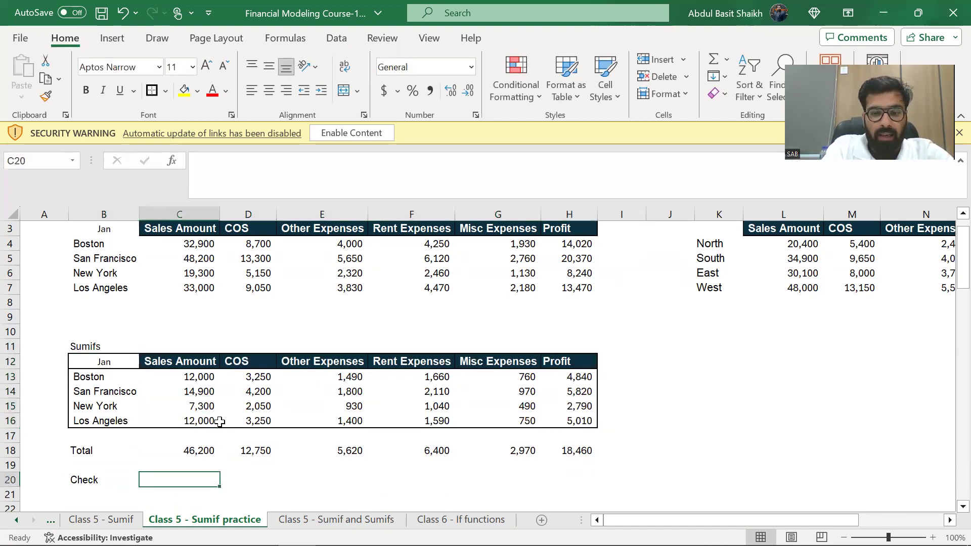
Enter =SUM(H3:H83) in H84 of the Class 5 - Sumif sheet to total the Sales Amount column.
key("ctrl+Page_Up")
key("ctrl+Page_Up")
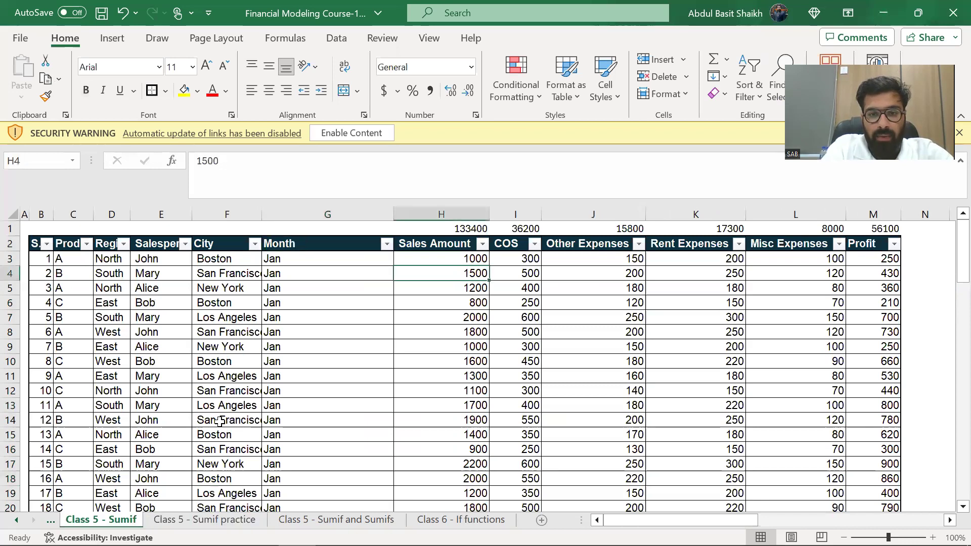
key("ctrl+Down")
key("Down")
key("Down")
key("alt+equal")
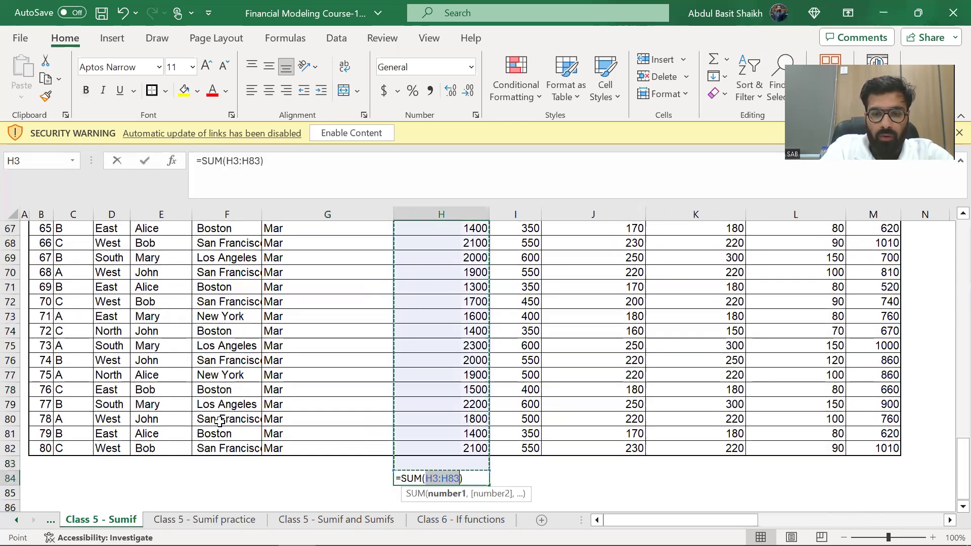
key("Return")
Copy the Sales Amount total formula in H84 across to the Profit column in M84.
key("Up")
key("ctrl+c")
key("shift+Right")
key("shift+Right")
key("shift+Right")
key("shift+Right")
key("shift+Right")
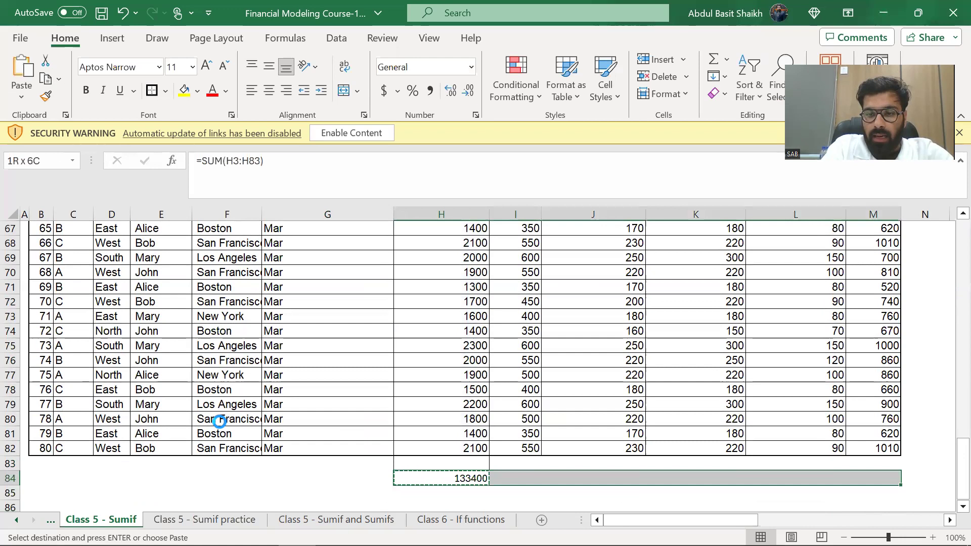
key("Return")
key("ctrl+Page_Down")
type("=")
key("Escape")
key("Up")
key("Up")
key("Up")
key("Up")
key("Down")
key("Down")
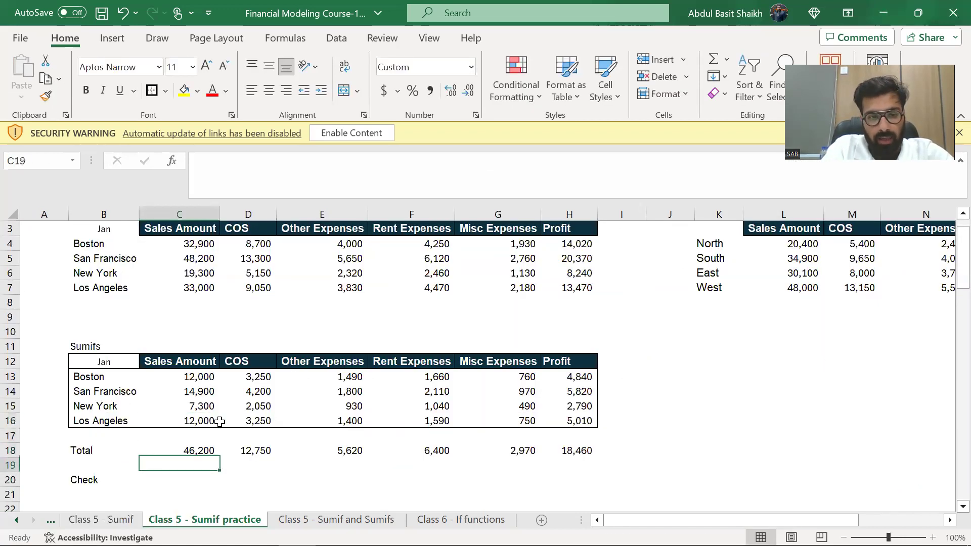
key("Down")
key("Down")
key("Left")
key("Right")
key("Left")
key("Right")
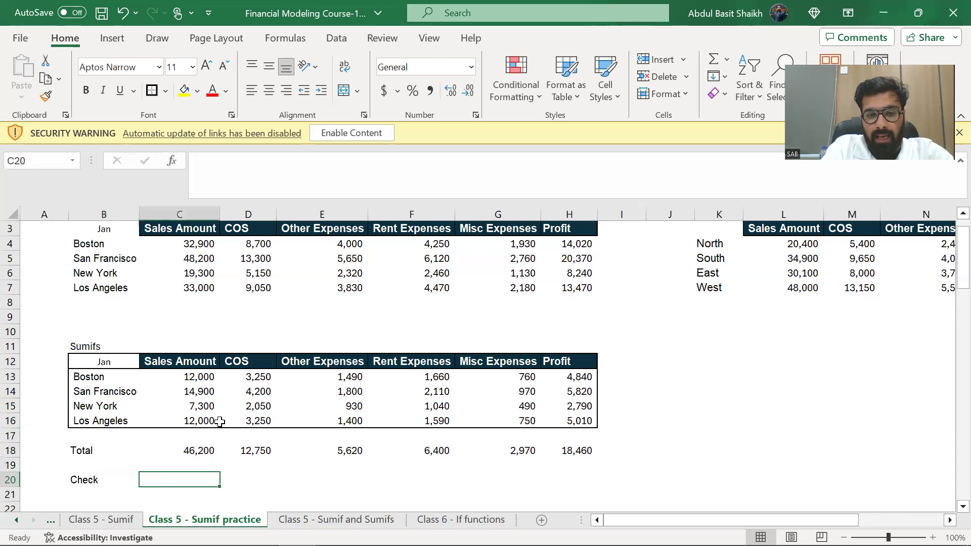
Examine the Sales Amount total and the first records on the Class 5 - Sumif sheet.
key("ctrl+Page_Up")
key("ctrl+Up")
key("Down")
key("Down")
key("Down")
key("Up")
key("Up")
key("Up")
key("Down")
key("Down")
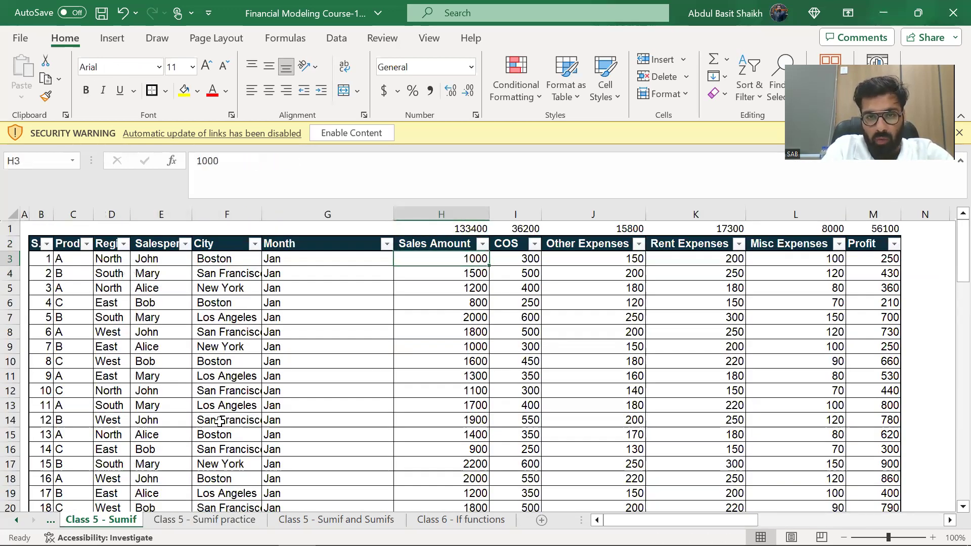
Review the SUMIFS results in the city rows and the Total row on the Class 5 - Sumif practice sheet.
key("ctrl+Page_Down")
key("Up")
key("Up")
key("Up")
key("Up")
key("Up")
key("Up")
key("Up")
key("Up")
key("shift+Down")
key("shift+Down")
key("shift+Down")
key("Right")
key("Right")
key("Right")
key("Left")
key("Left")
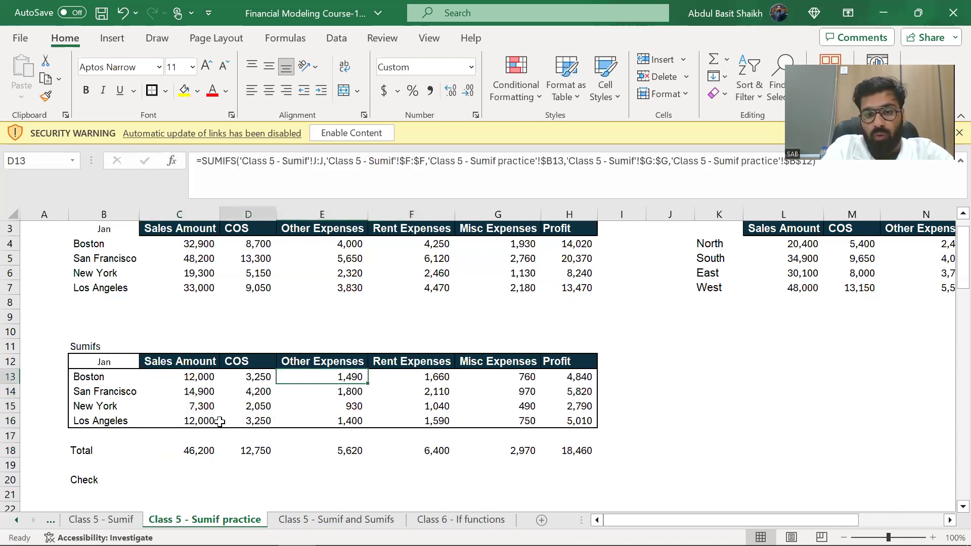
key("Down")
key("Down")
key("Down")
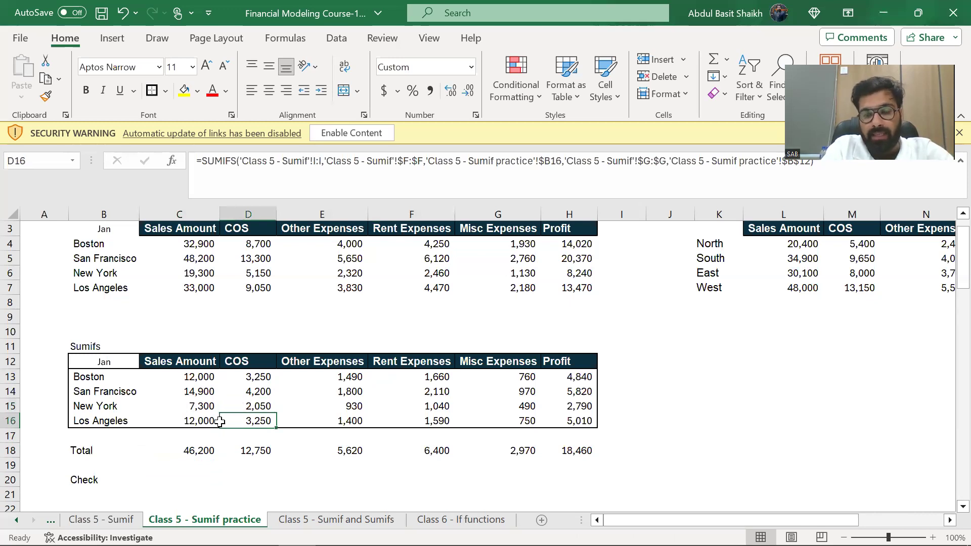
key("Down")
key("Down")
key("Left")
key("Left")
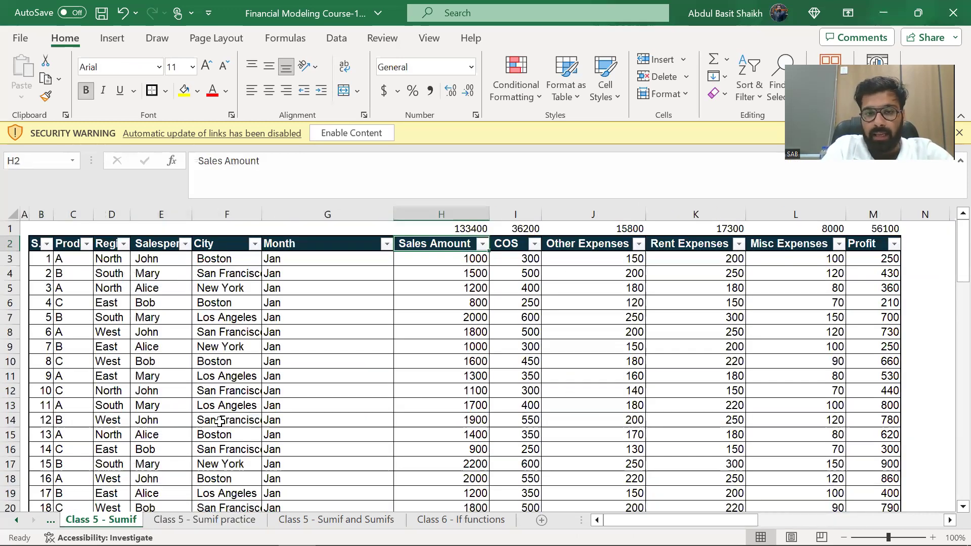
Filter the City column of the source data on the Class 5 - Sumif sheet to Boston only.
key("Up")
key("Down")
key("Left")
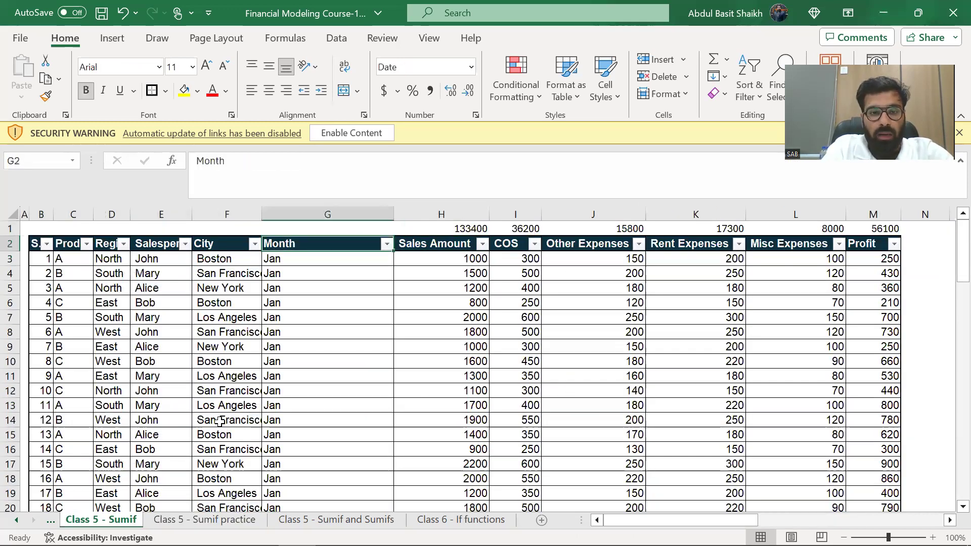
key("ctrl+Page_Down")
key("ctrl+Page_Up")
key("Left")
key("alt+Down")
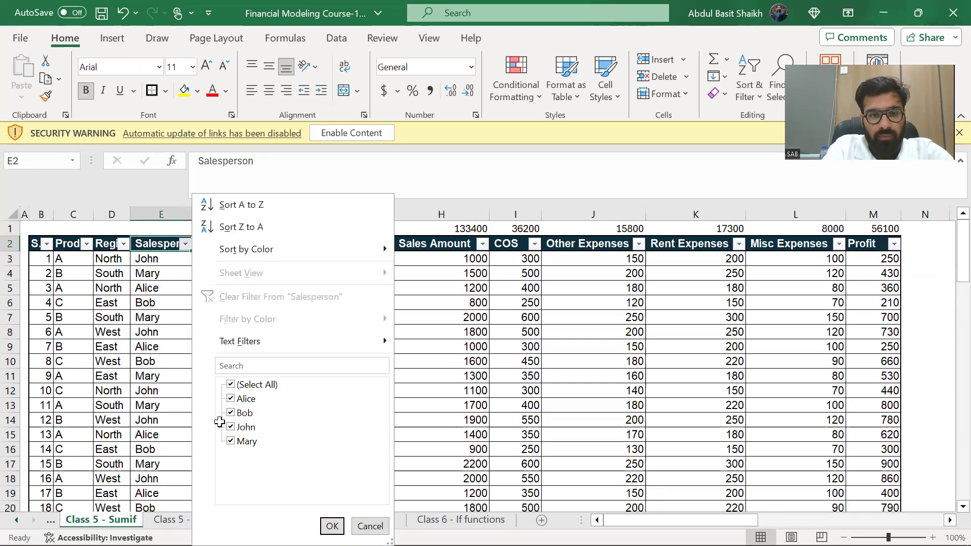
key("Escape")
key("Right")
key("alt+Down")
key("Down")
key("Down")
key("Down")
key("space")
key("Down")
key("space")
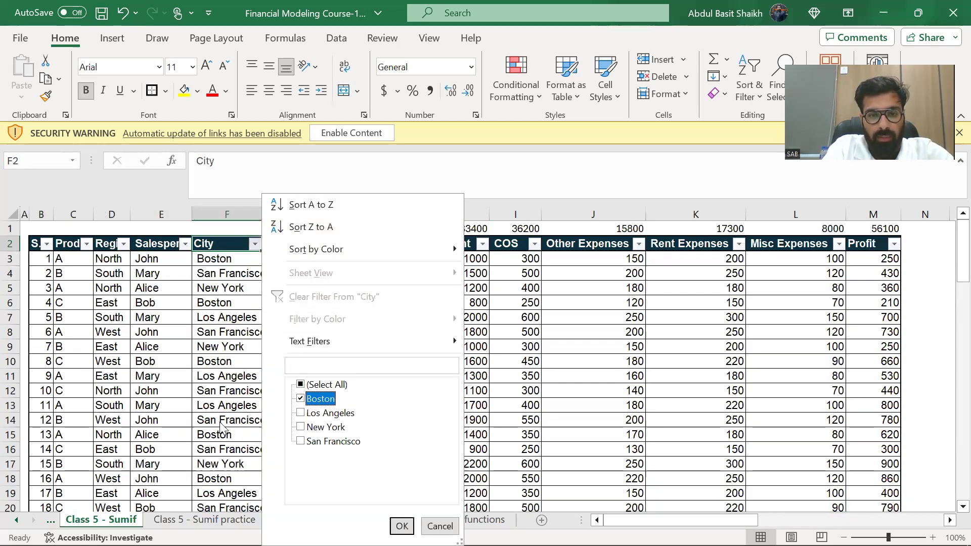
key("Return")
Compare the filtered Boston totals in row 1 of the source data with the Boston row on the practice sheet.
key("Down")
key("Right")
key("Right")
key("Right")
key("Up")
key("Right")
key("Right")
key("Right")
key("Right")
key("ctrl+Page_Down")
key("Right")
key("Up")
key("Up")
key("Up")
key("Right")
key("Right")
key("Left")
key("Left")
key("Up")
Filter the Month column of the Boston source records to Jan only.
key("ctrl+Page_Up")
key("Up")
key("Left")
key("Left")
key("Left")
key("Left")
key("Left")
key("Down")
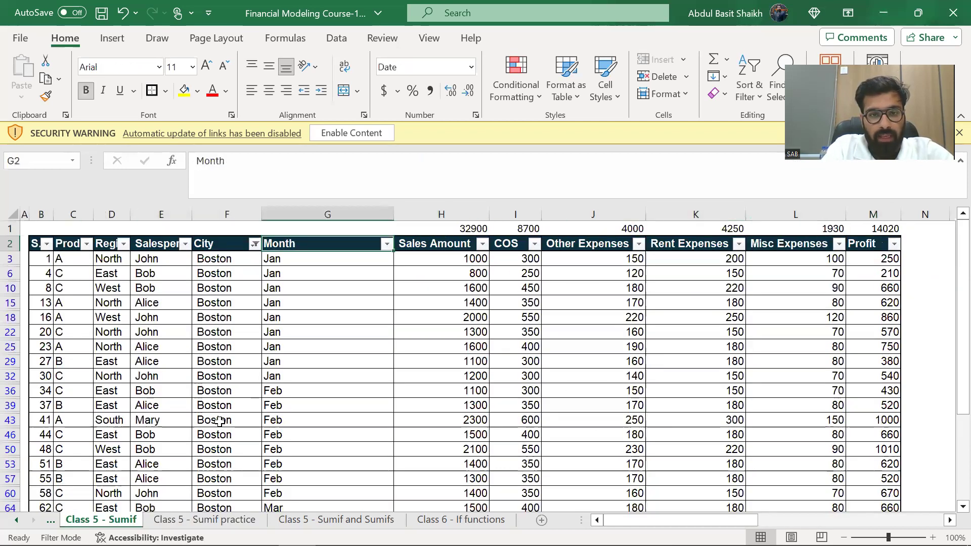
key("alt+Down")
key("Tab")
key("Tab")
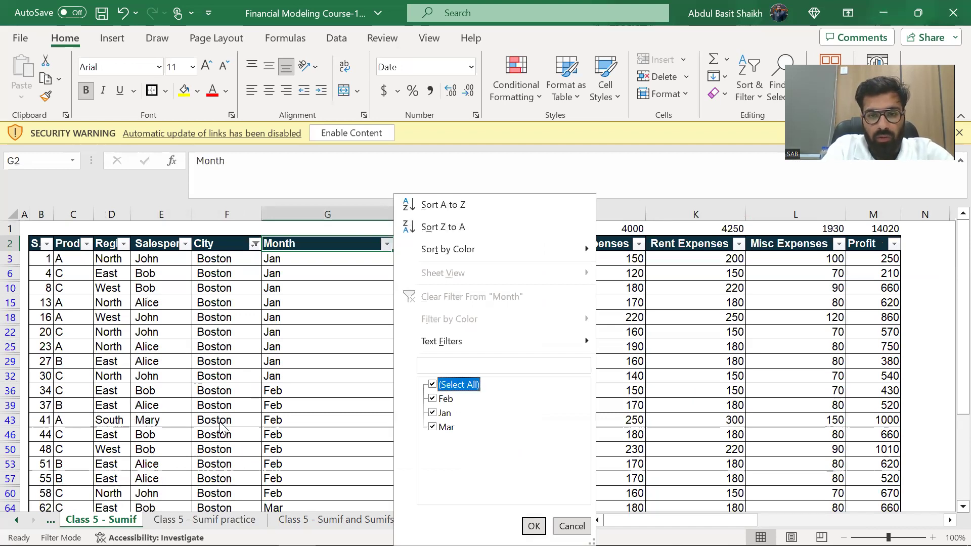
key("space")
key("Down")
key("Down")
key("space")
key("Return")
Compare the filtered Boston January totals with the Boston row of the Sumifs table on the practice sheet.
key("Right")
key("Right")
key("Right")
key("Right")
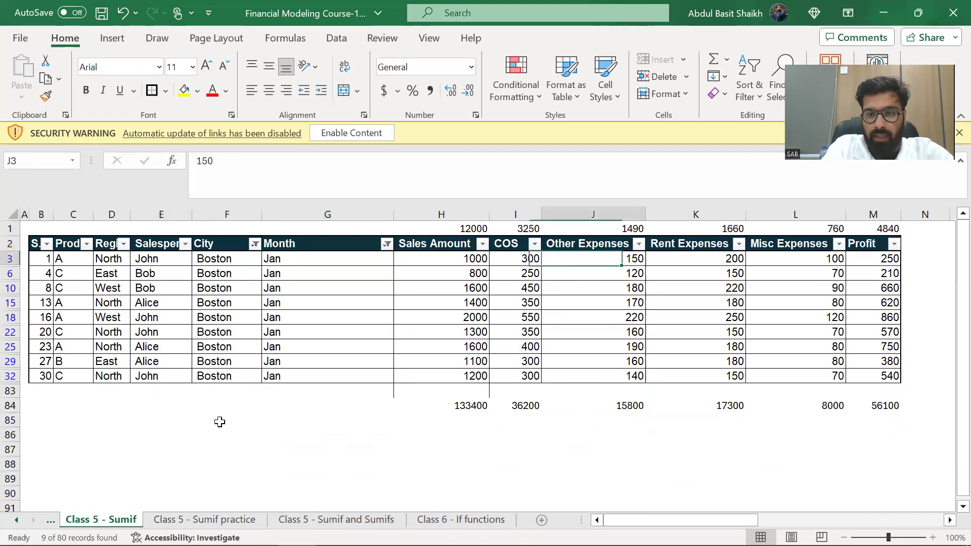
key("ctrl+Page_Down")
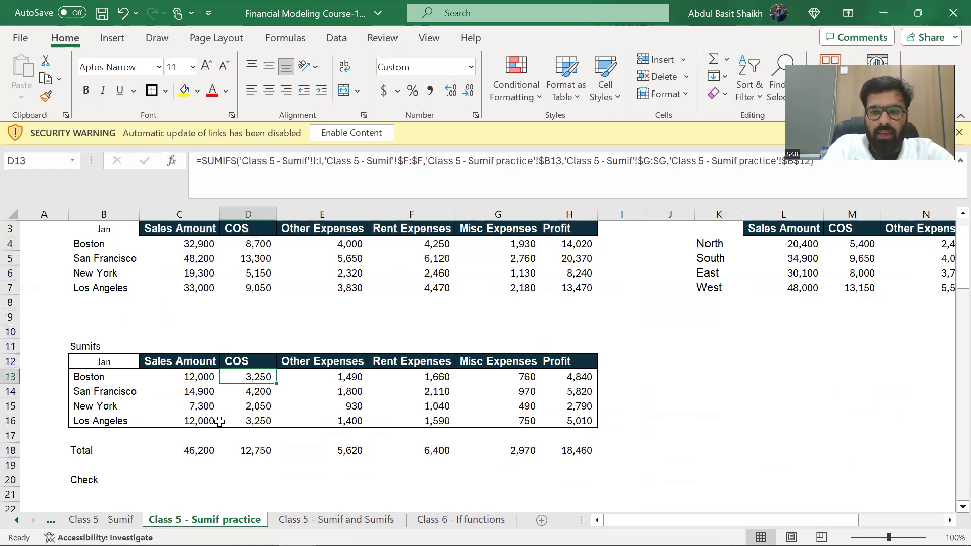
Review the city rows of the Sumifs table against the filtered records on the Class 5 - Sumif sheet.
key("Left")
key("Left")
key("Down")
key("Down")
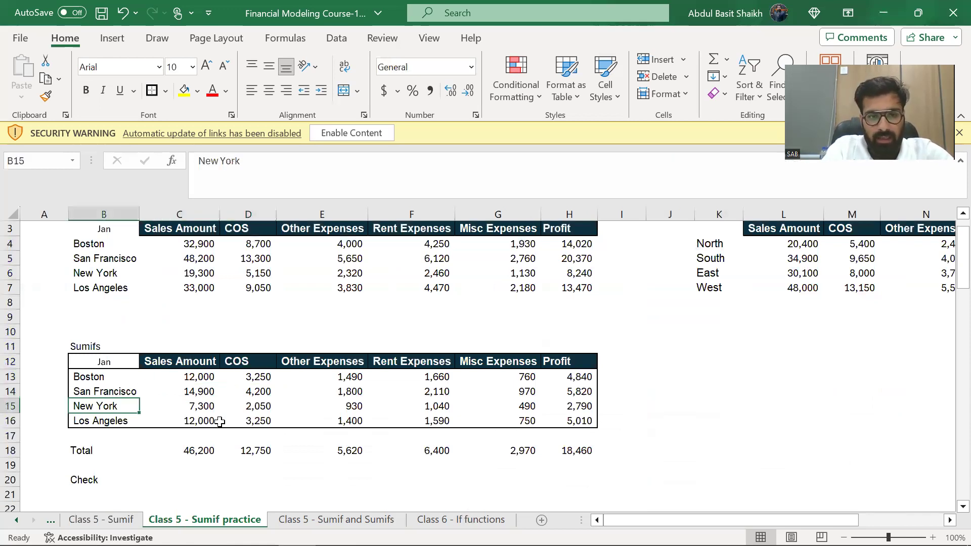
key("ctrl+Page_Up")
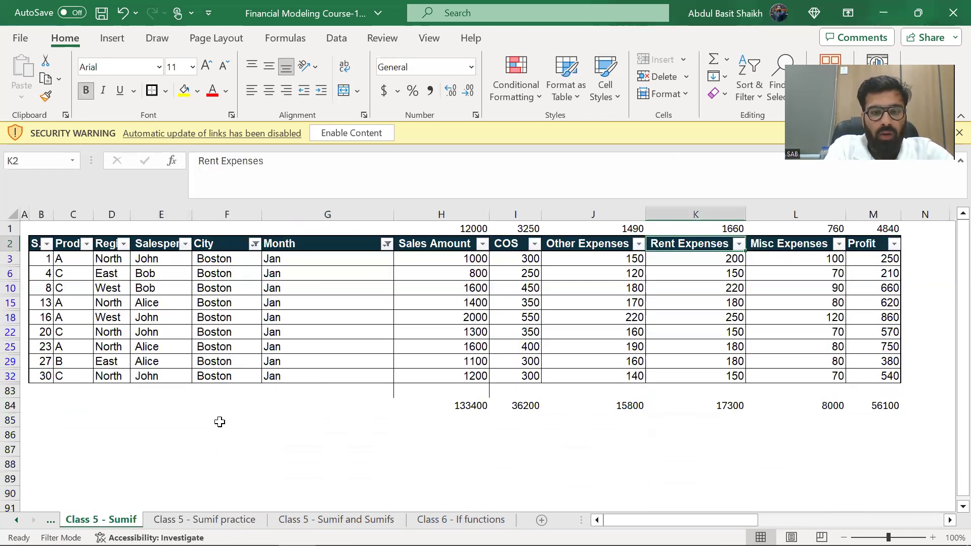
key("alt+a")
key("ctrl+Page_Down")
key("Down")
key("Down")
key("Down")
key("Down")
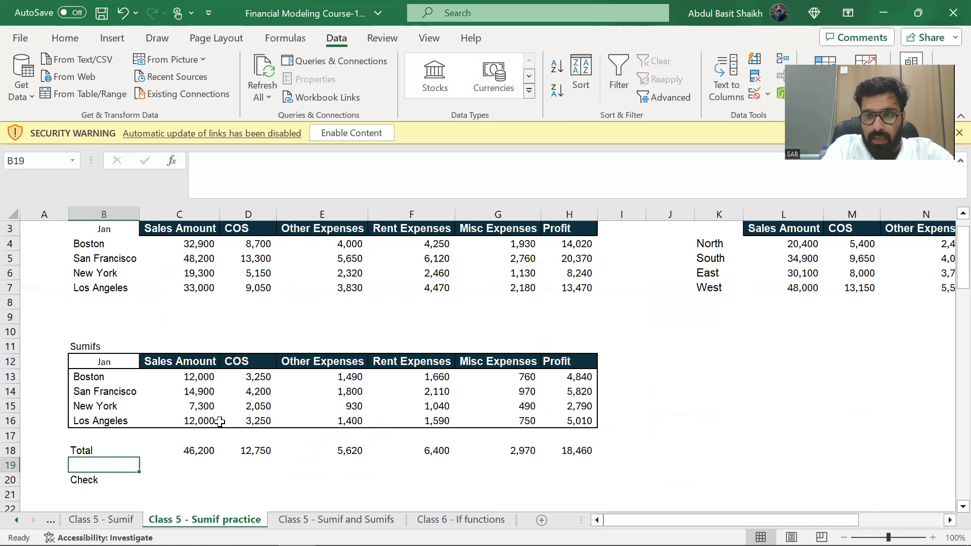
Clear the Total and Check rows in B18:H20 below the Sumifs table.
key("Up")
key("shift+Right")
key("shift+Right")
key("shift+Down")
key("shift+Down")
key("Right")
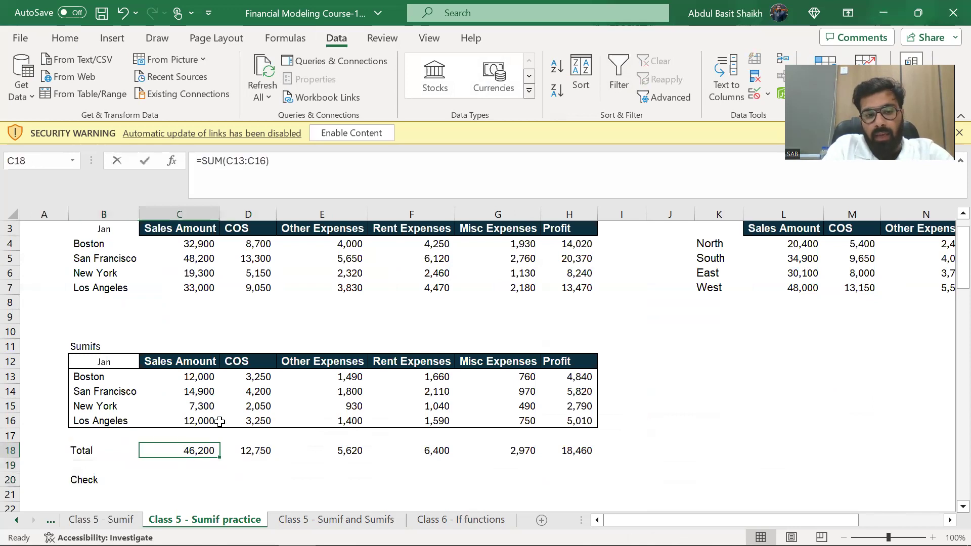
key("Right")
key("Down")
key("Right")
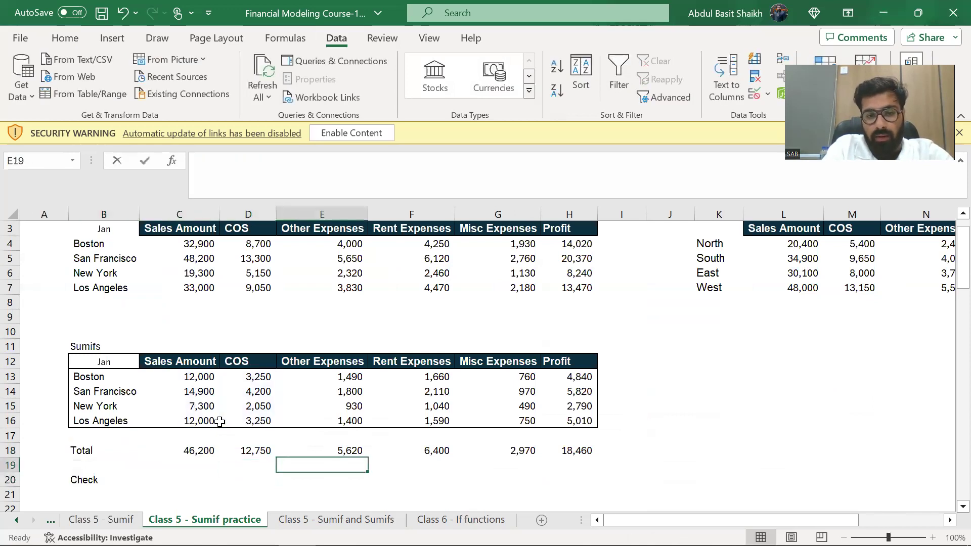
key("Right")
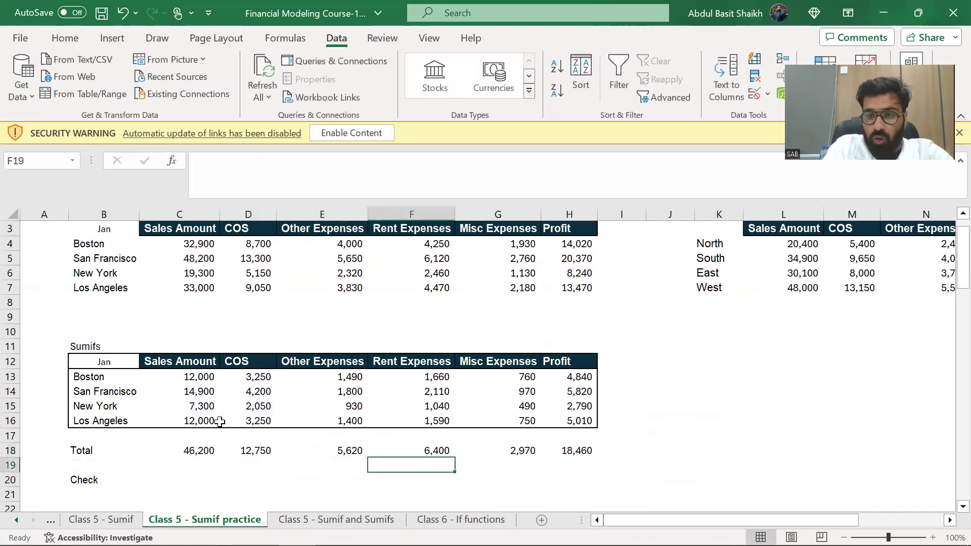
key("Up")
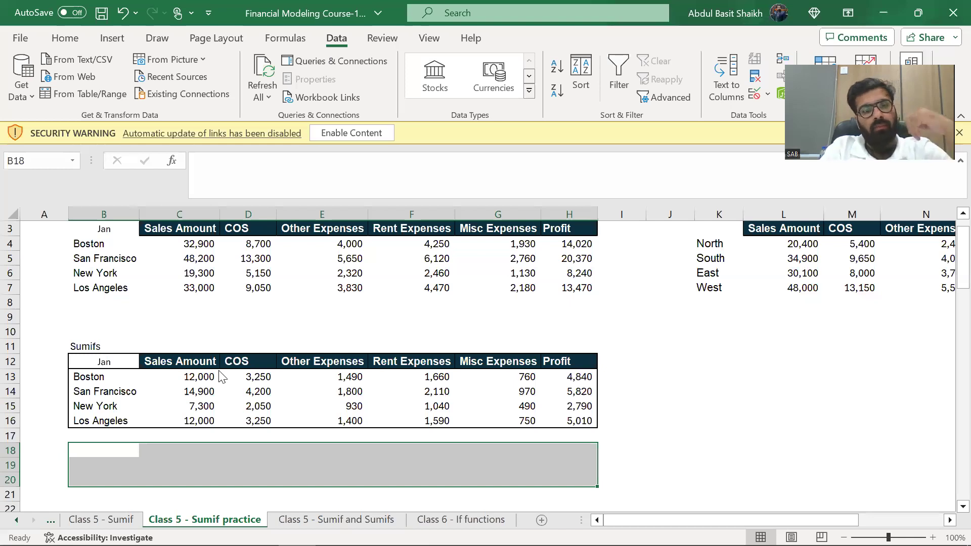
left_click(117, 388)
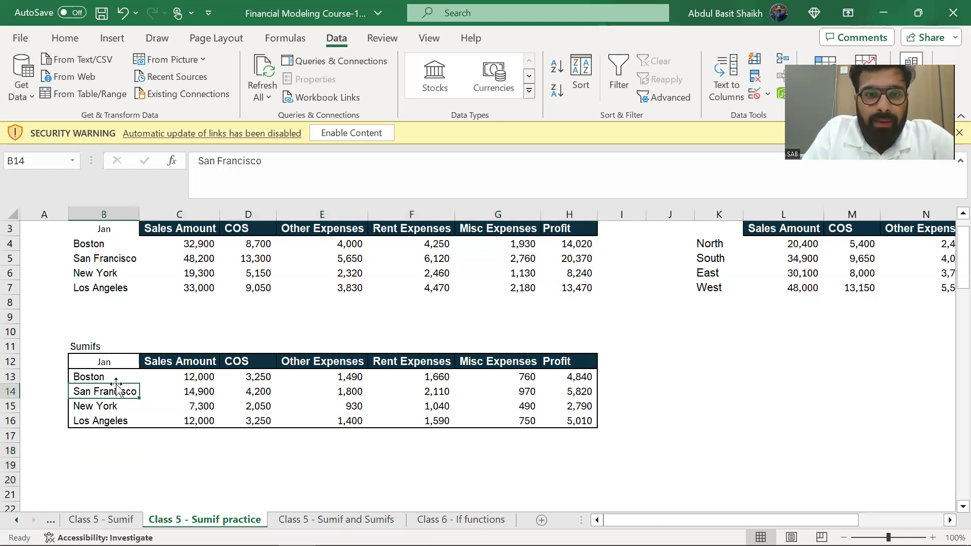
Duplicate the region totals table from K3:Q7 at K12, level with the Sumifs table.
key("Up")
key("Up")
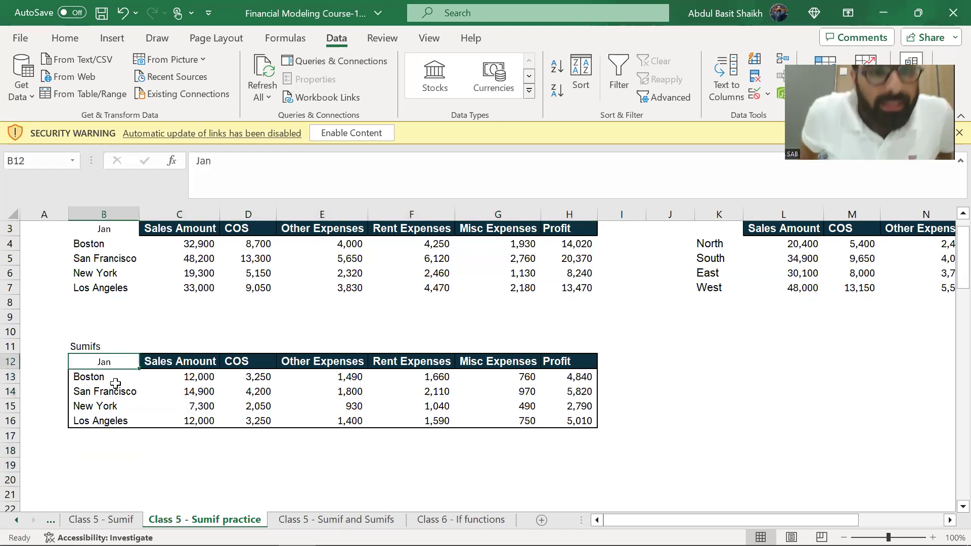
key("Up")
key("Right")
key("Right")
key("Right")
key("Right")
key("Right")
key("Right")
key("Right")
key("Up")
key("Up")
key("Up")
key("Up")
key("Up")
key("Up")
key("Up")
key("Left")
key("Right")
key("Right")
key("Up")
key("Right")
key("Up")
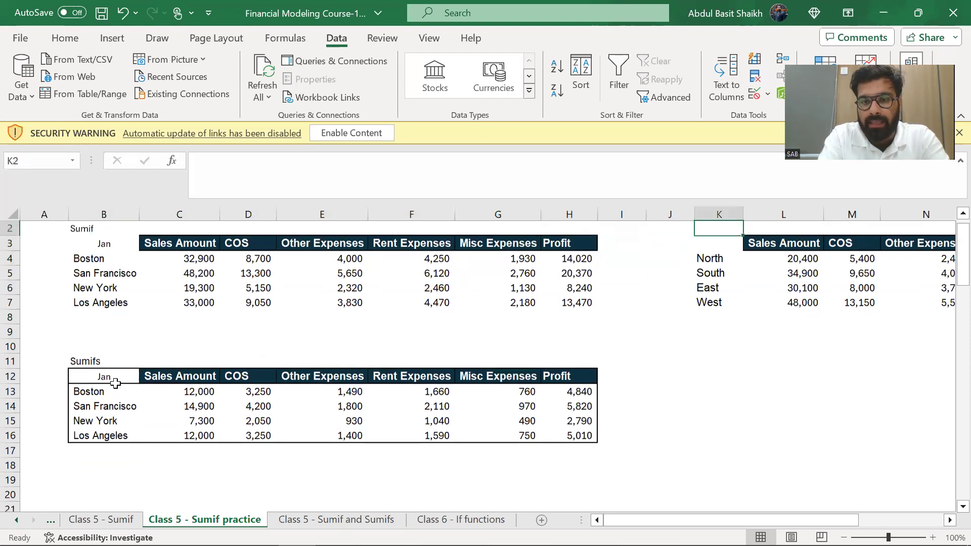
key("Down")
key("shift+Right")
key("shift+Right")
key("shift+Right")
key("shift+Right")
key("shift+Right")
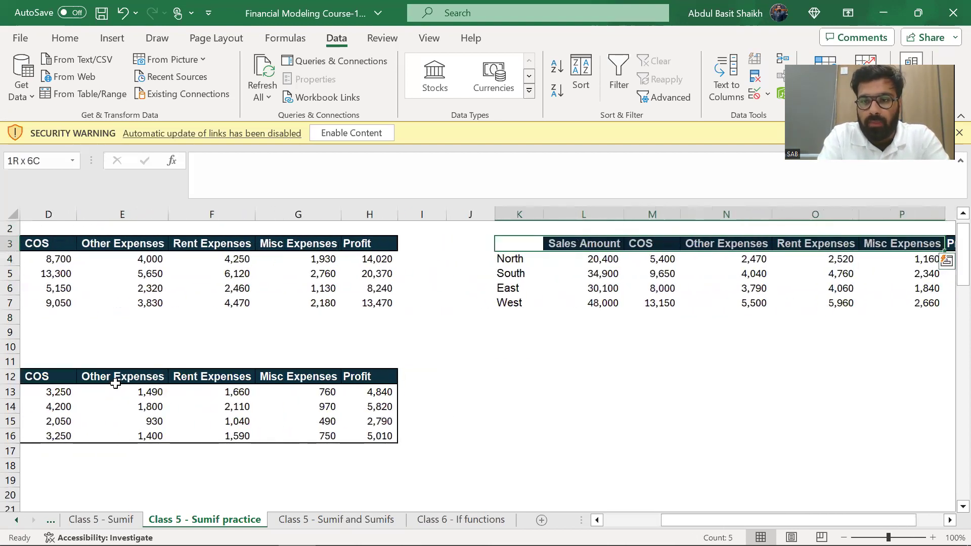
key("shift+Right")
key("shift+Down")
key("shift+Down")
key("shift+Down")
key("shift+Down")
key("ctrl+c")
key("Down")
key("Down")
key("Down")
key("Down")
key("Down")
key("Down")
key("Down")
key("Down")
key("Down")
key("Up")
key("ctrl+v")
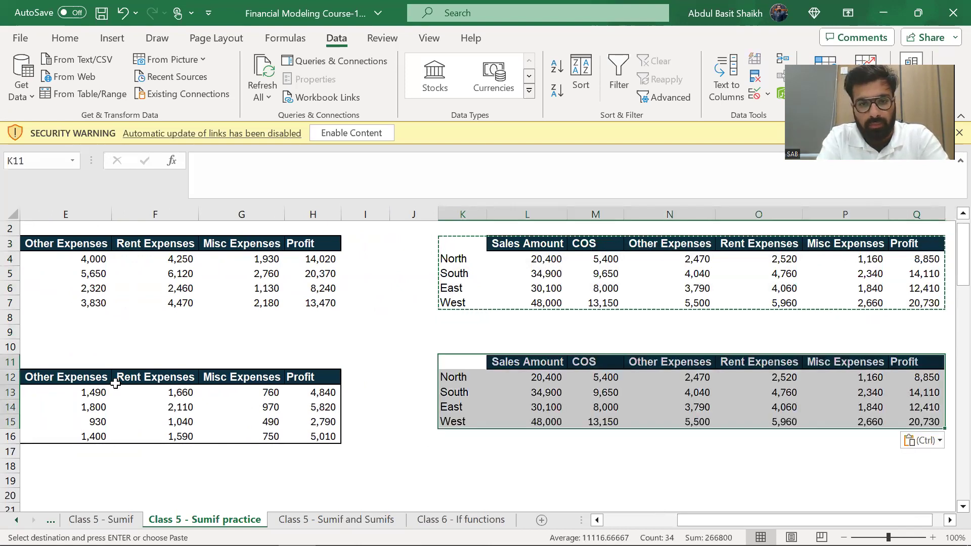
key("ctrl+z")
key("Down")
key("ctrl+v")
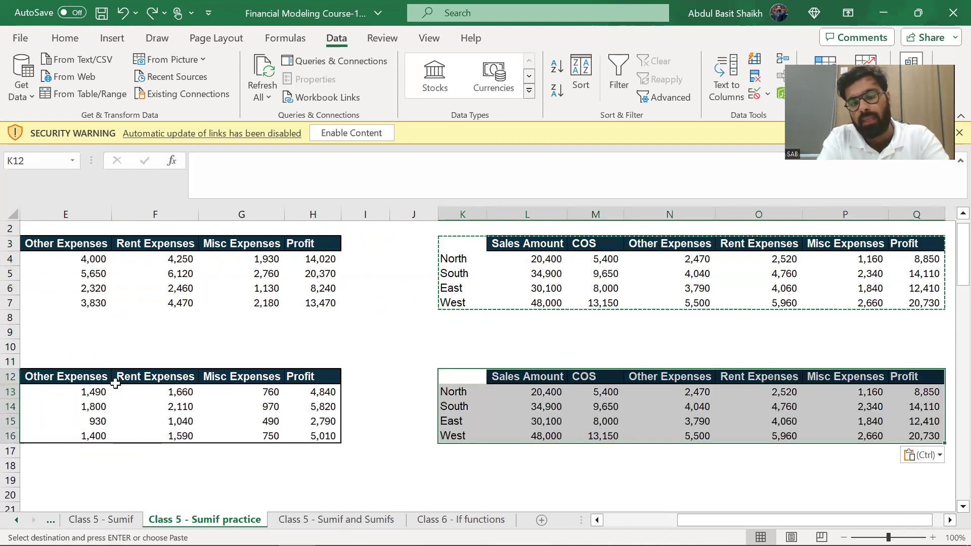
key("Down")
key("Left")
key("Left")
key("Left")
key("Escape")
Change the month criterion of the Sumifs table in B12 to Feb.
key("Up")
key("Up")
key("Up")
key("Up")
key("Right")
key("Right")
key("Right")
key("Left")
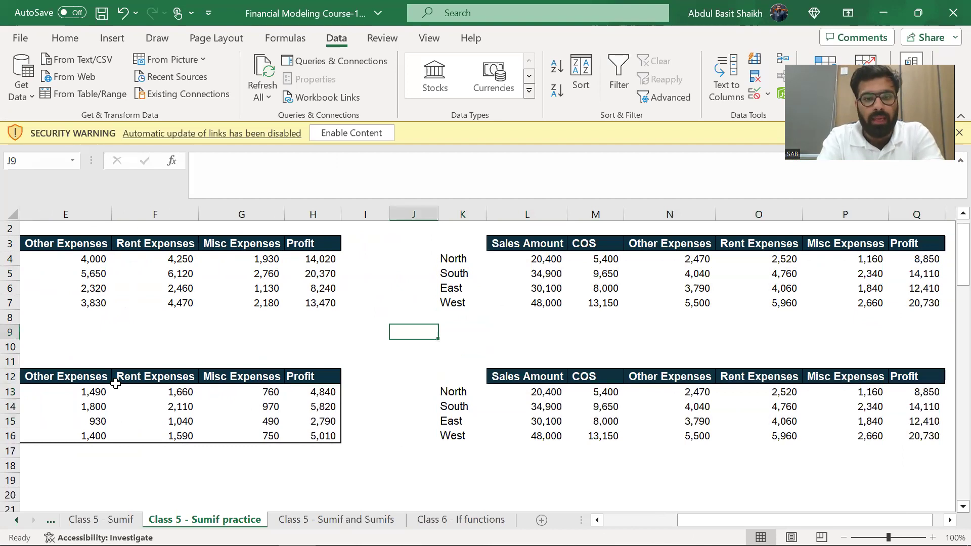
key("Left")
key("Left")
key("Left")
key("Home")
left_click(116, 384)
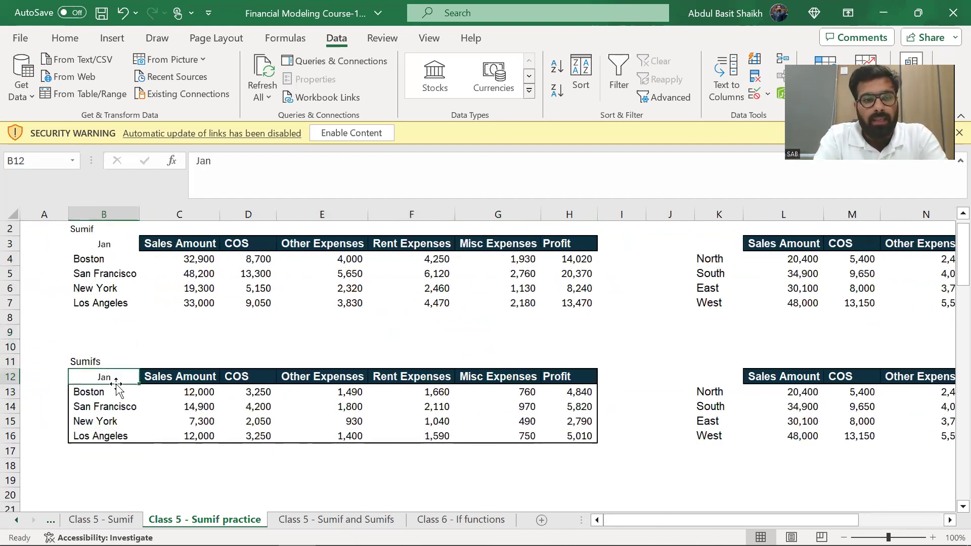
type("Feb")
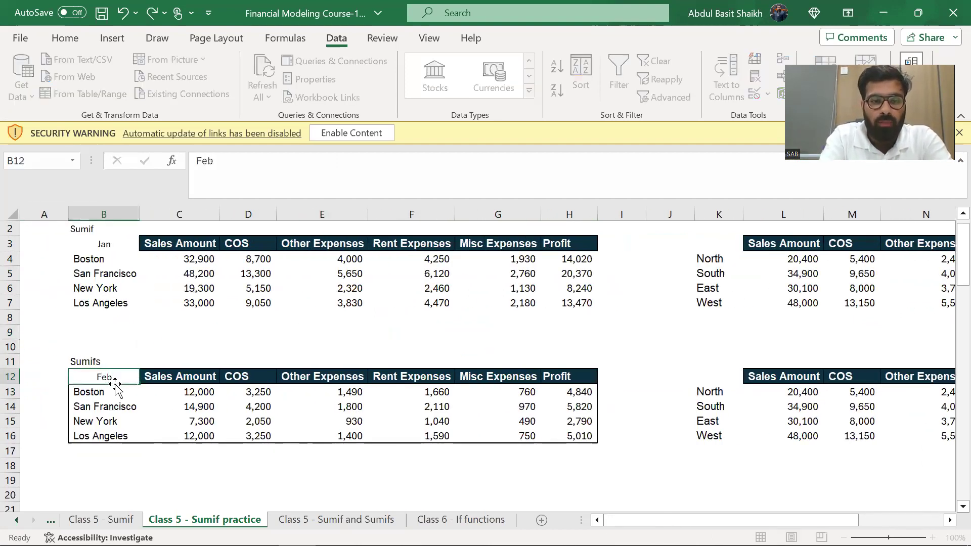
key("Return")
key("Right")
key("Right")
Change the month criterion in B12 to Mar and look over the city totals.
left_click(116, 383)
type("Mar")
key("Return")
key("Right")
key("Down")
key("Right")
Test the Sumifs table with Apr as the month criterion in B12.
left_click(116, 383)
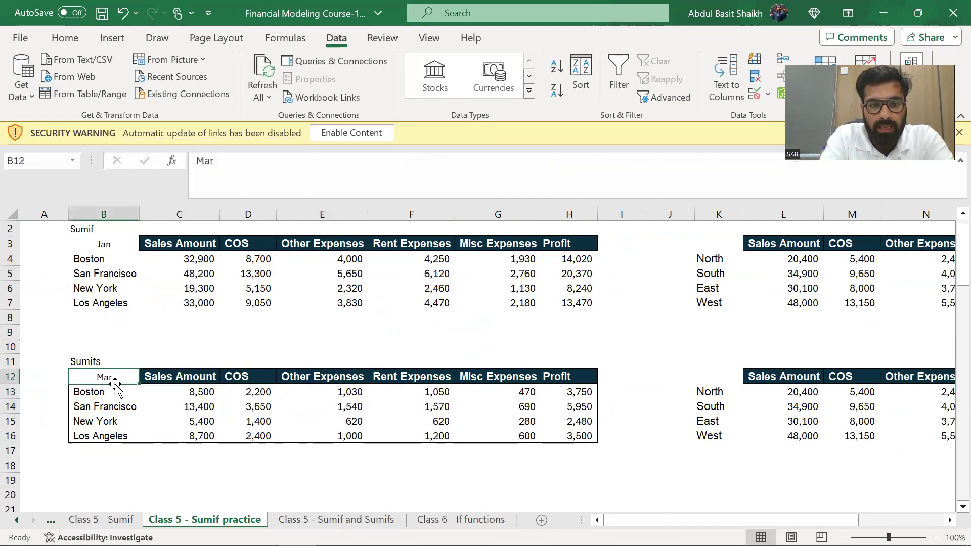
type("Apr")
key("Return")
key("Right")
key("Down")
key("Left")
key("Up")
Switch the Sumifs month criterion in B12 back to Feb and review the city rows.
left_click(116, 383)
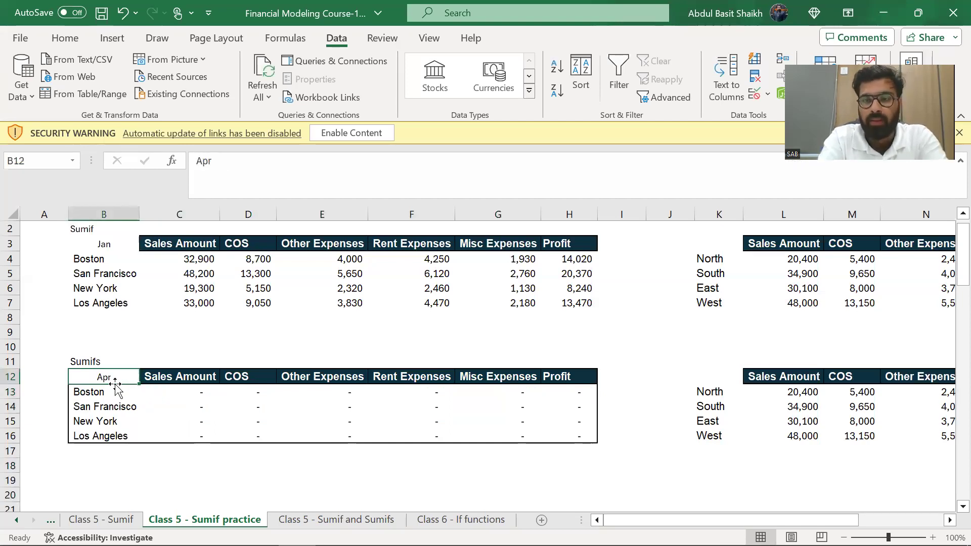
type("Feb")
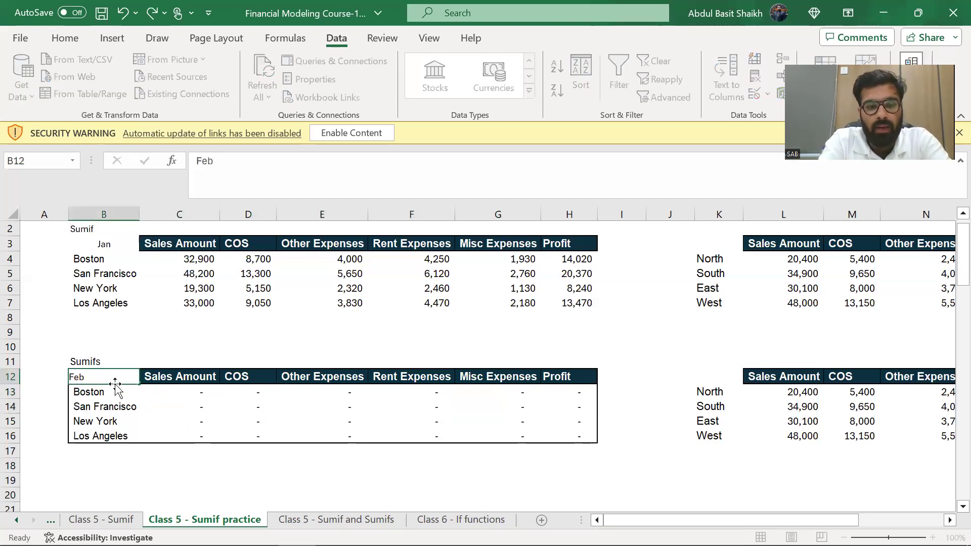
key("Return")
key("Right")
key("Down")
key("Down")
key("Left")
key("Up")
key("Up")
key("Down")
key("Down")
key("Right")
key("Up")
key("Left")
key("Up")
key("Delete")
key("Right")
key("Left")
key("ctrl+z")
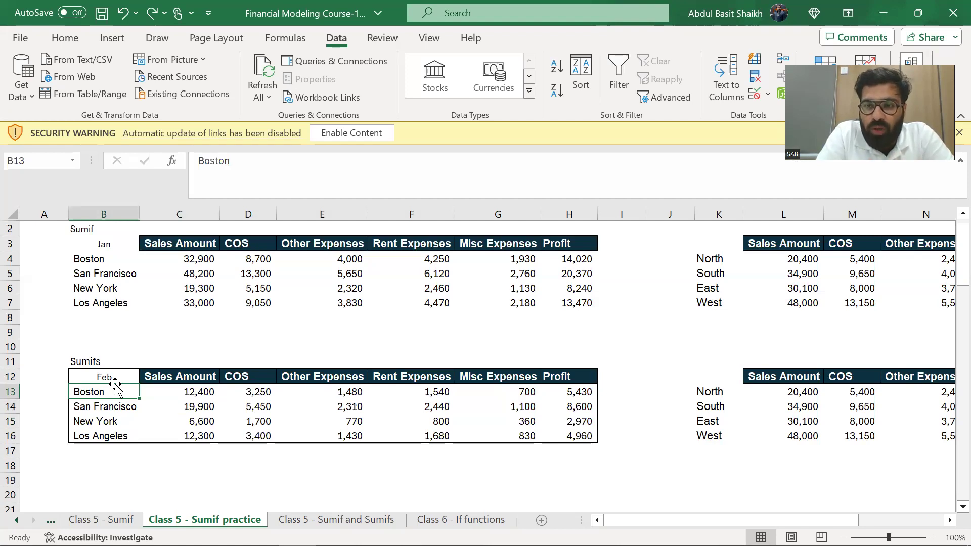
Enter jan as the month criterion of the Sumifs table in B12.
key("Up")
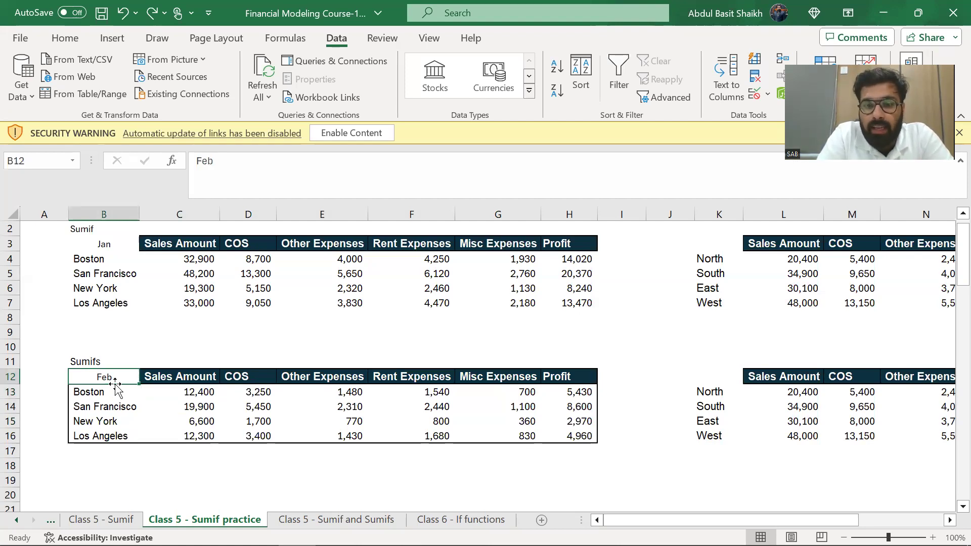
type("jan")
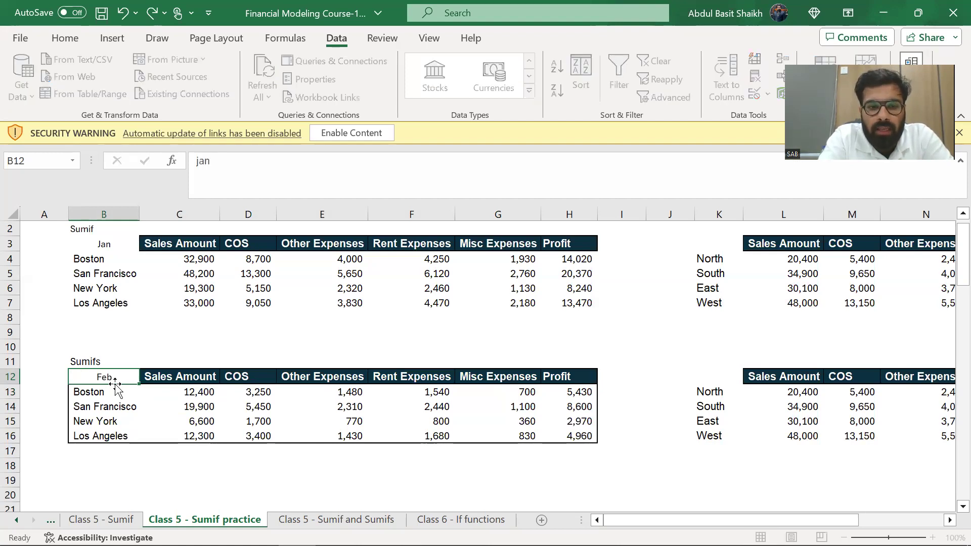
key("Return")
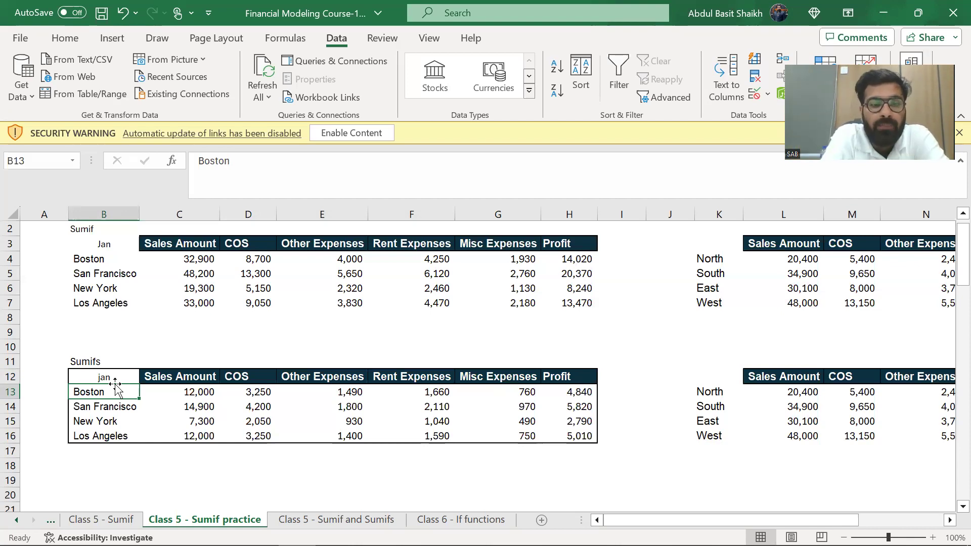
Clear the City and Month filters from the source data on the Class 5 - Sumif sheet.
key("Left")
scroll(115, 384, "up", 1)
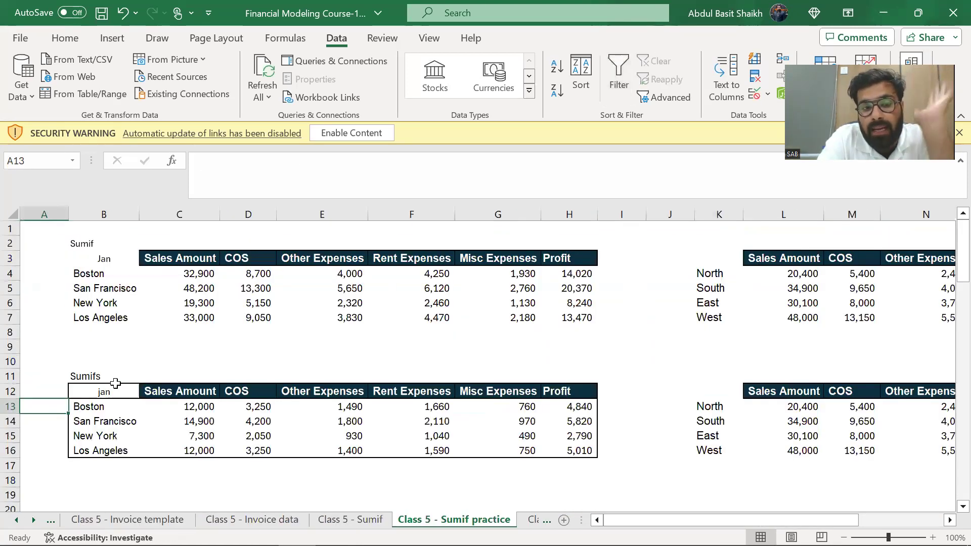
key("Right")
key("Down")
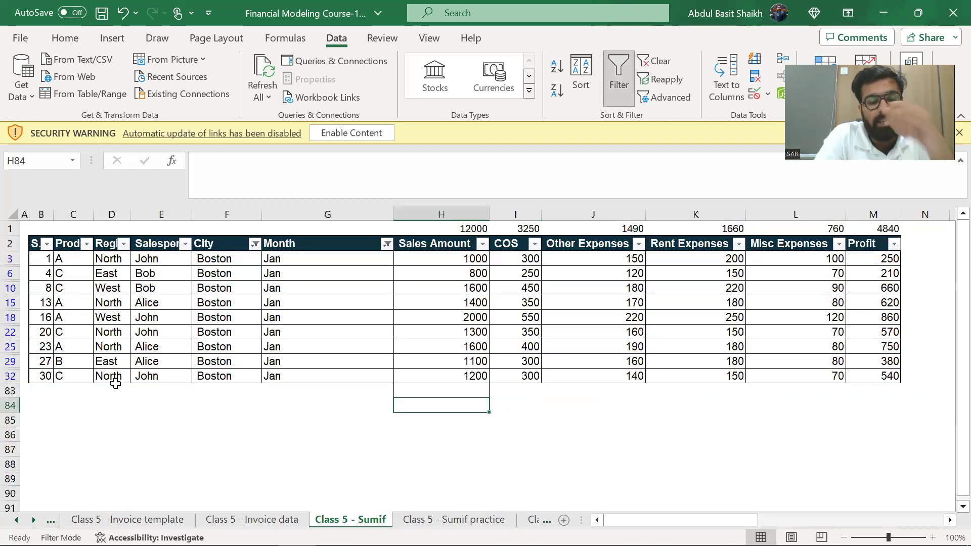
key("Up")
key("Up")
key("Up")
key("Up")
key("alt+a")
key("c")
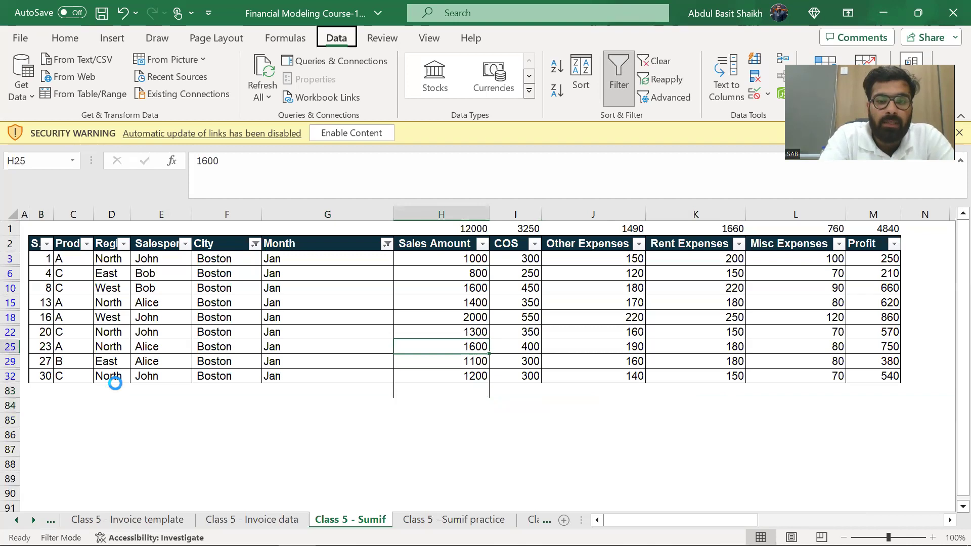
key("Down")
key("Up")
key("ctrl+Up")
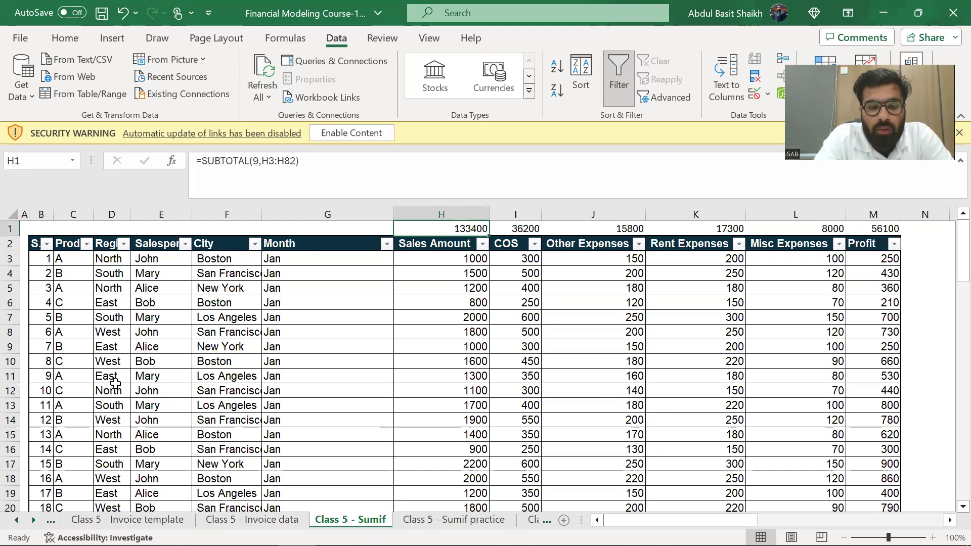
Go back to the Class 5 - Formulae sheet and view the topic outline from the Vlook Up & XLookup heading.
key("ctrl+Page_Up")
key("ctrl+Page_Up")
key("ctrl+Page_Up")
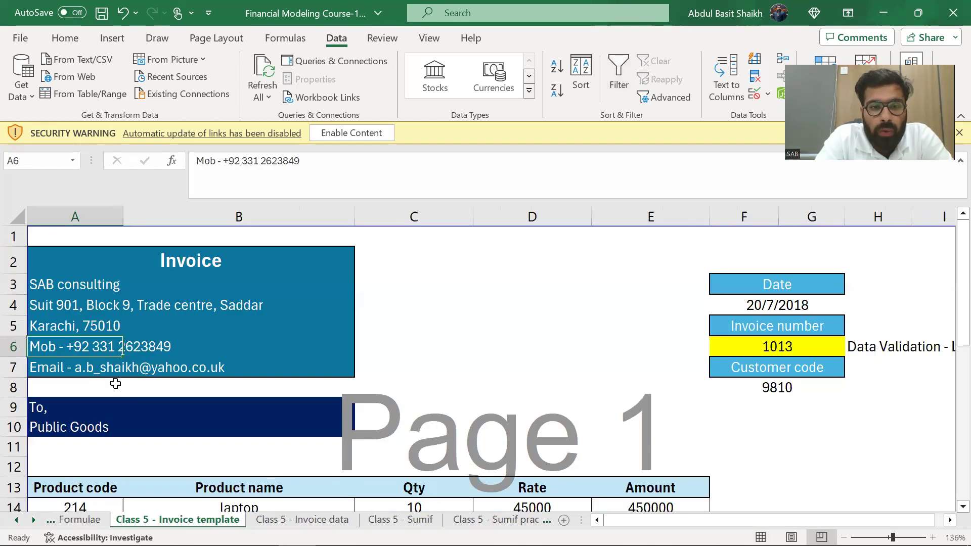
key("Up")
key("Up")
key("Up")
key("Up")
key("Up")
key("Up")
key("Up")
key("Up")
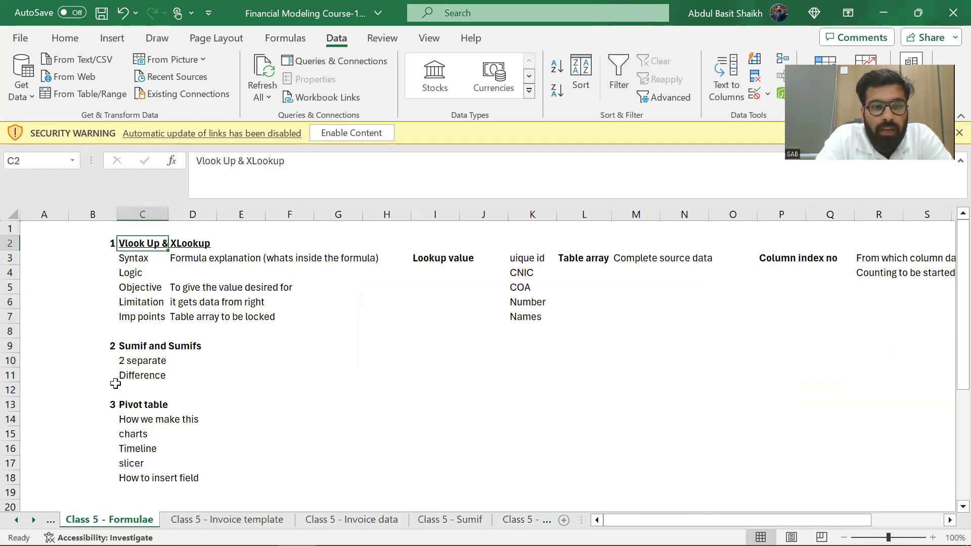
Review the topic outline on the Class 5 - Formulae sheet down to the entries under Sumif and Sumifs.
key("shift+space")
key("shift+Down")
key("shift+Down")
key("shift+Down")
key("Down")
key("Down")
key("Down")
key("Down")
key("Down")
key("Down")
key("Down")
key("shift+space")
key("shift+Down")
key("shift+Down")
key("shift+Down")
key("Down")
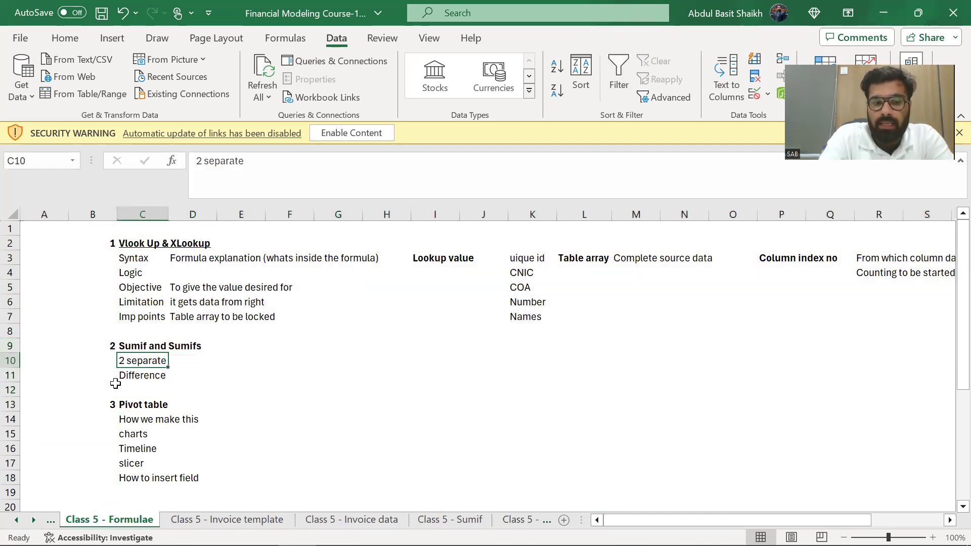
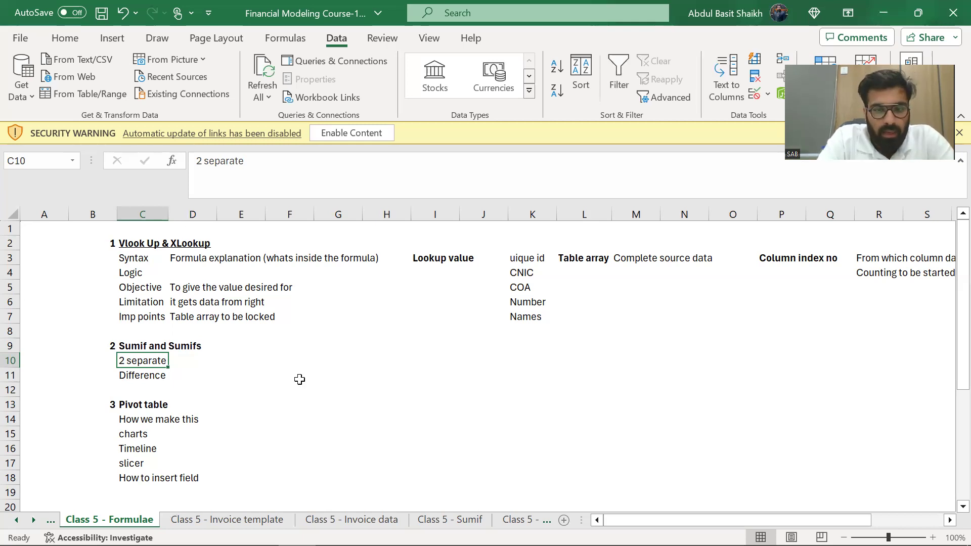
Clear the region totals of the lower table, from L13 onward, on the Class 5 - Sumif practice sheet.
key("ctrl+Page_Down")
key("ctrl+Page_Down")
key("ctrl+Page_Down")
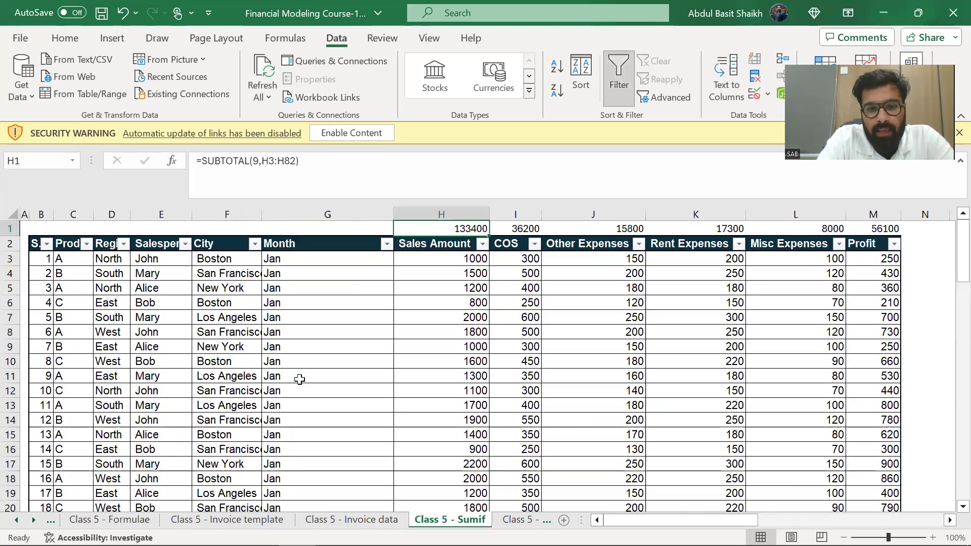
key("Down")
key("Down")
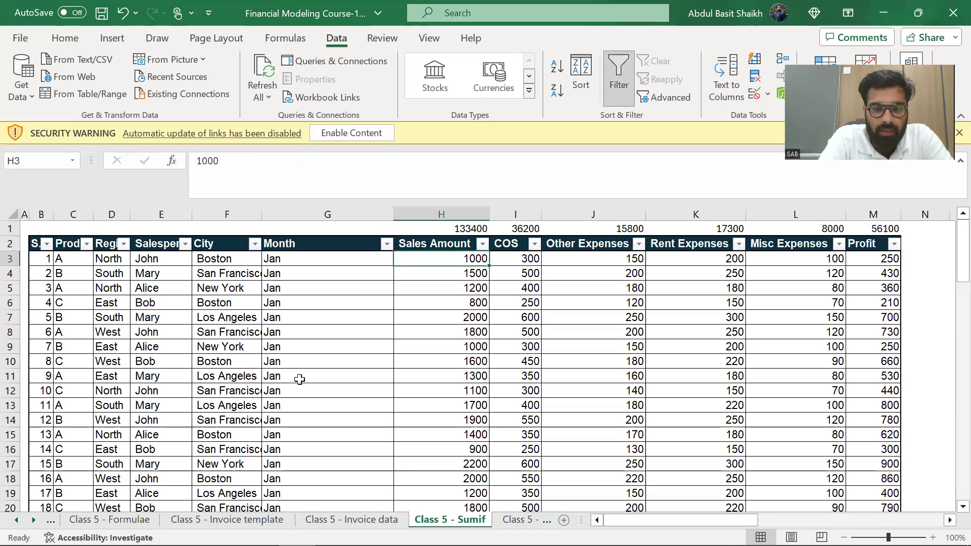
key("ctrl+Page_Up")
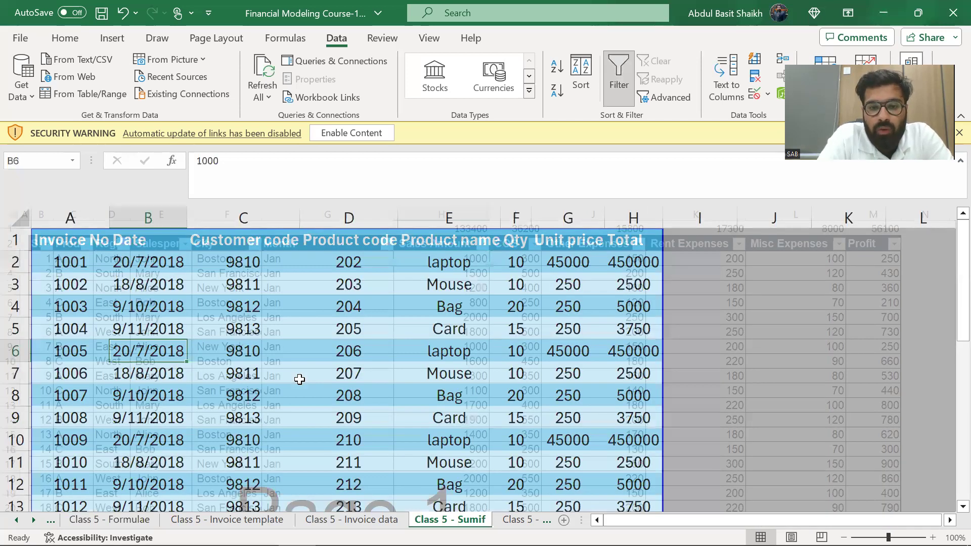
key("ctrl+Page_Down")
key("Right")
key("Right")
key("Right")
key("Right")
key("Right")
key("Right")
key("Right")
key("Right")
key("Right")
key("Up")
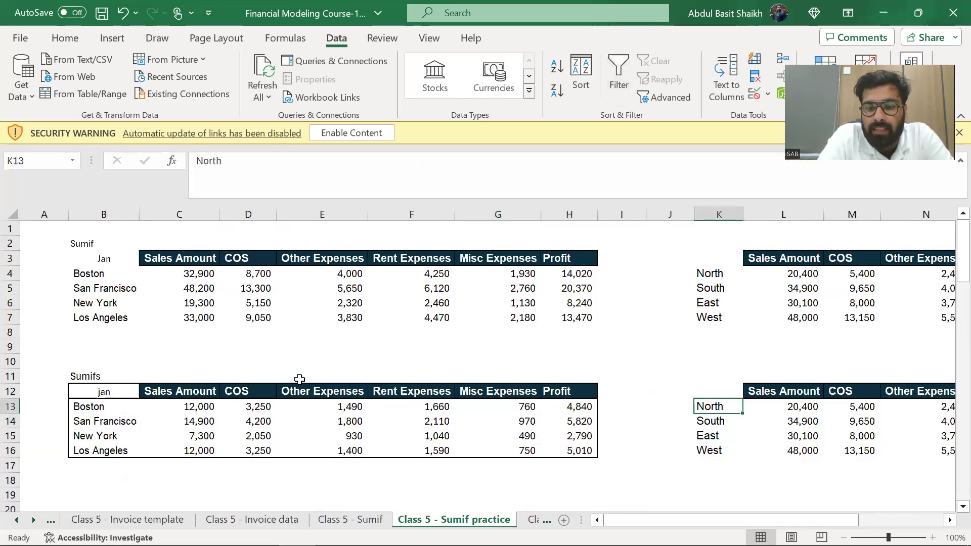
key("Right")
key("ctrl+shift+Down")
key("ctrl+z")
key("ctrl+z")
key("ctrl+z")
key("ctrl+z")
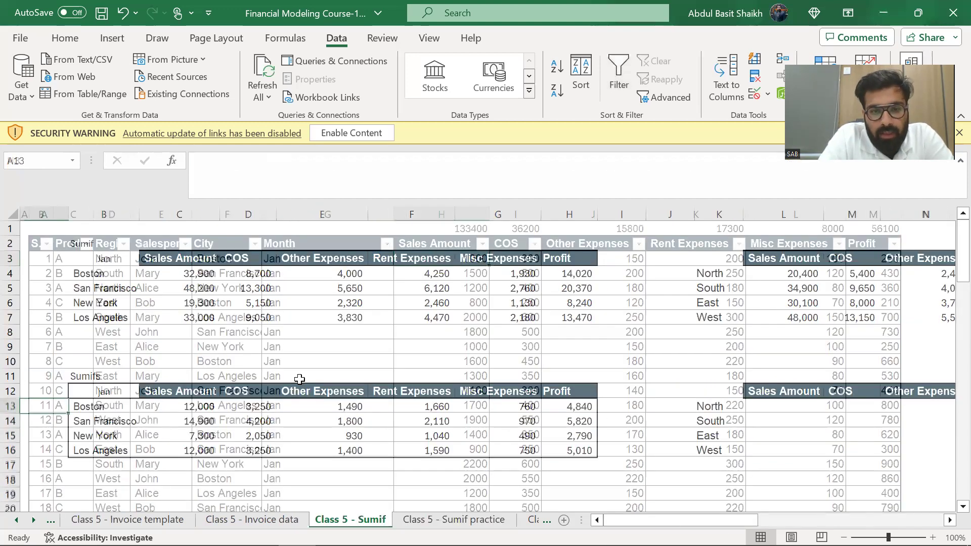
Clear the SUBTOTAL formulas in row 1 above the source data on the Class 5 - Sumif sheet.
key("ctrl+z")
key("ctrl+z")
key("ctrl+z")
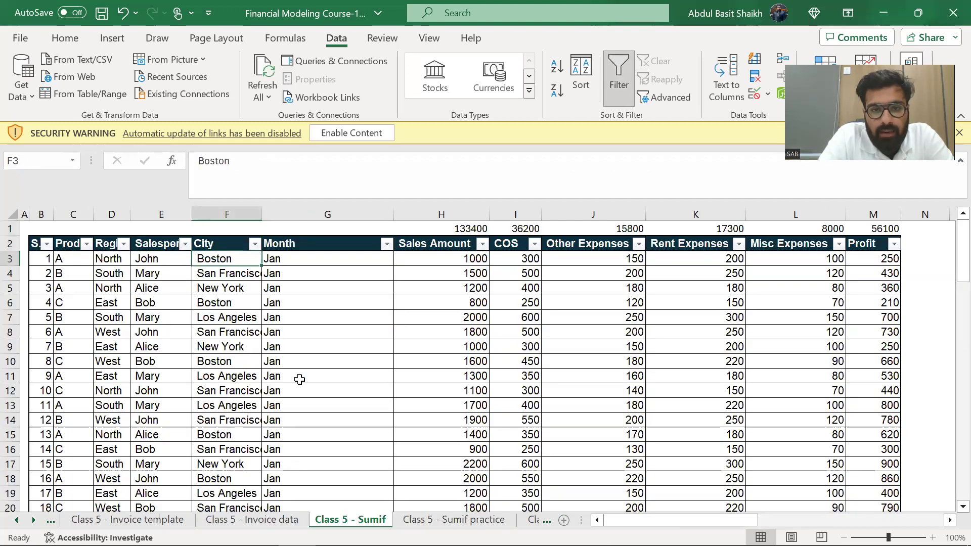
key("ctrl+z")
key("ctrl+z")
key("ctrl+z")
key("ctrl+z")
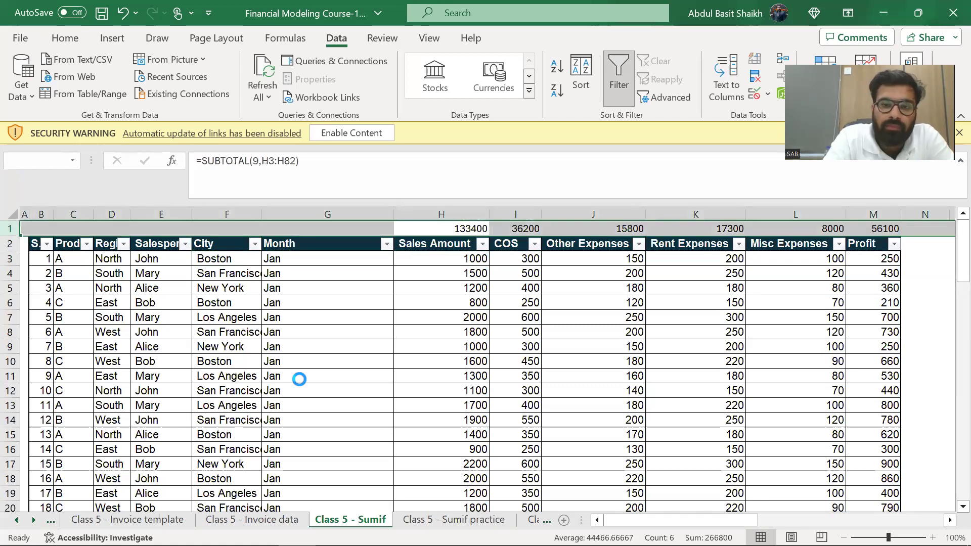
key("Down")
key("Down")
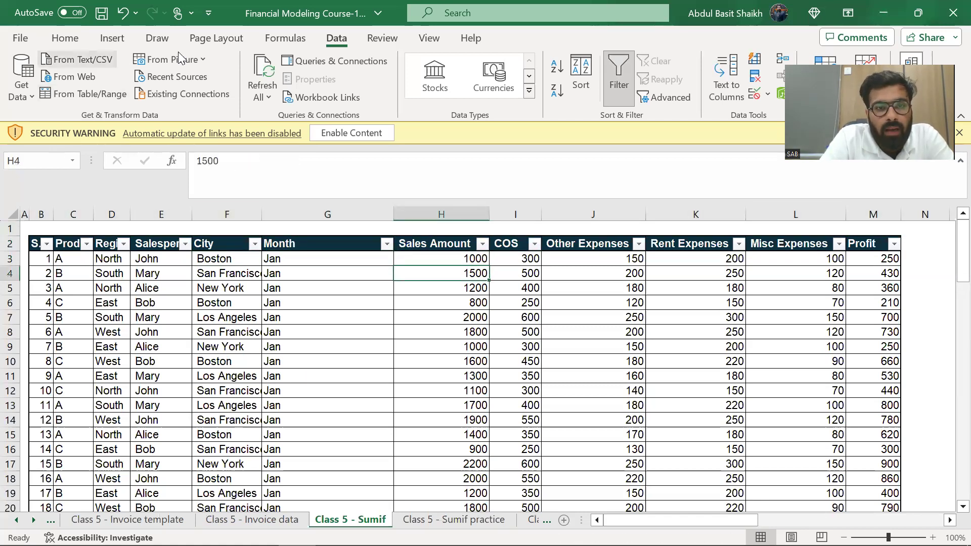
Create a PivotTable on a new worksheet from the source range 'Class 5 - Sumif'!$B$2:$M$82.
left_click(112, 39)
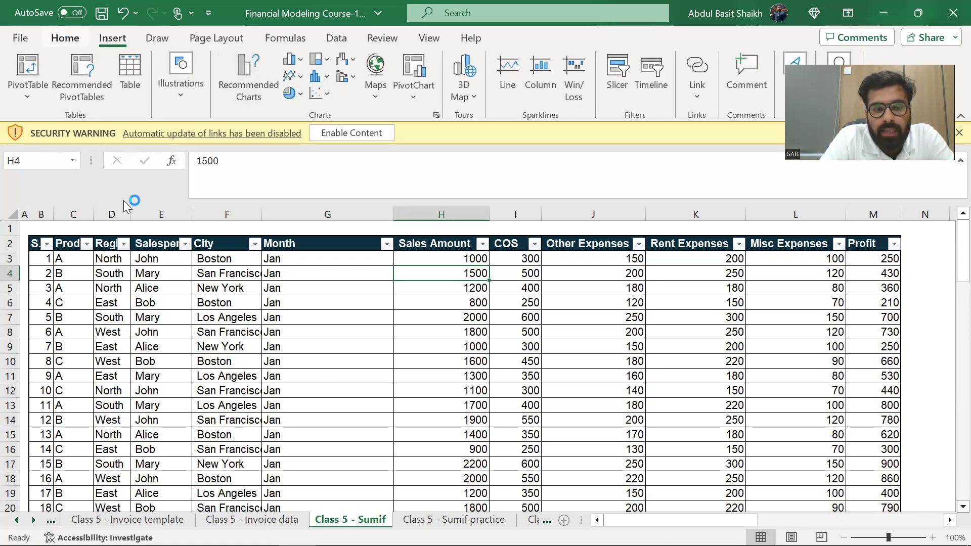
left_click(369, 317)
left_click(493, 306)
key("alt")
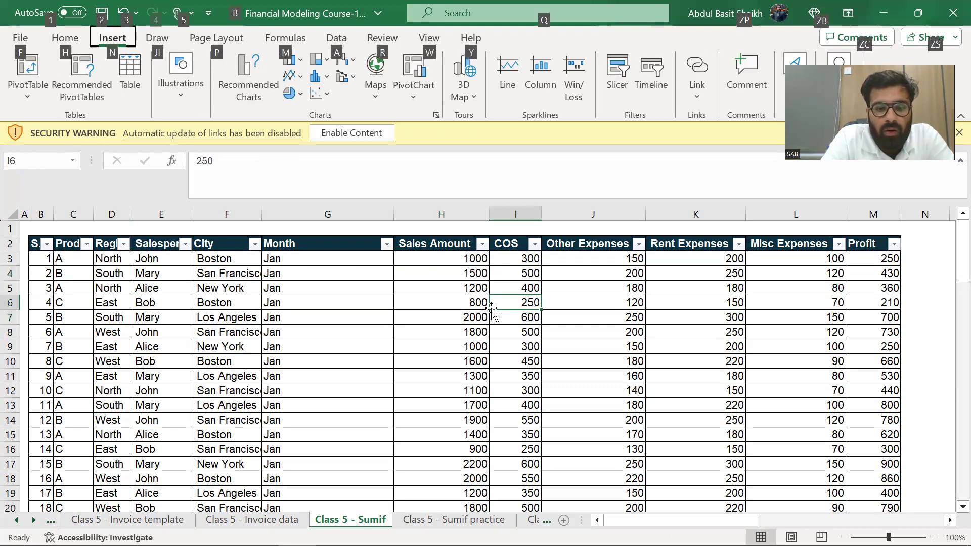
key("n")
key("v")
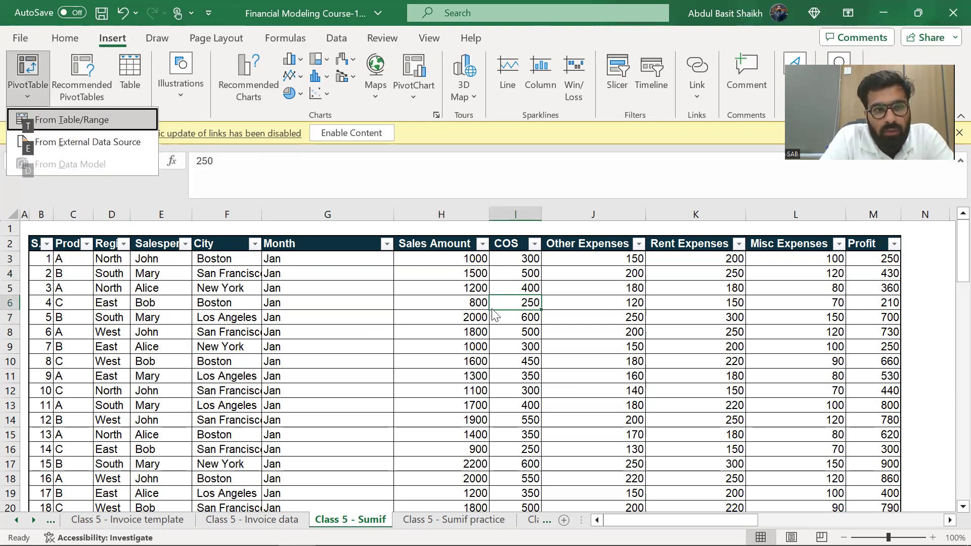
key("t")
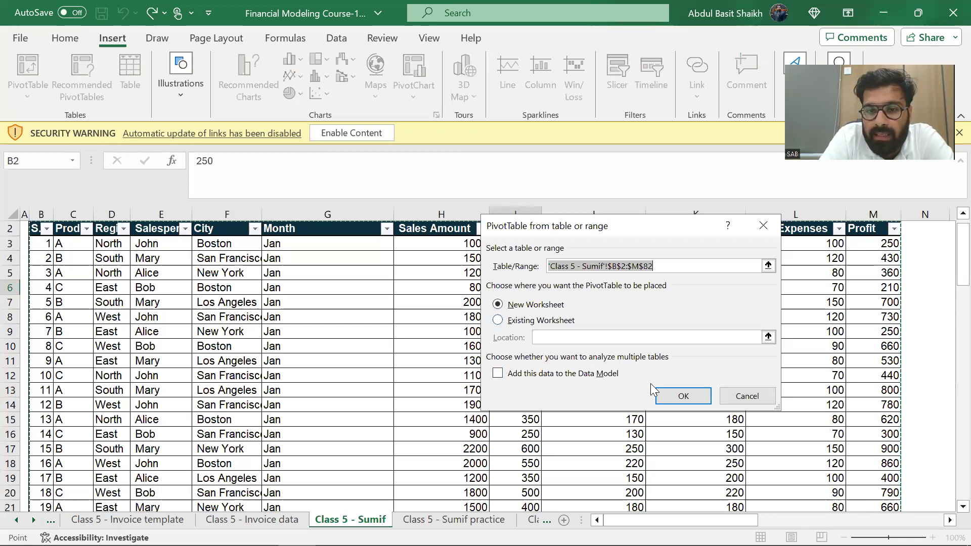
left_click(690, 396)
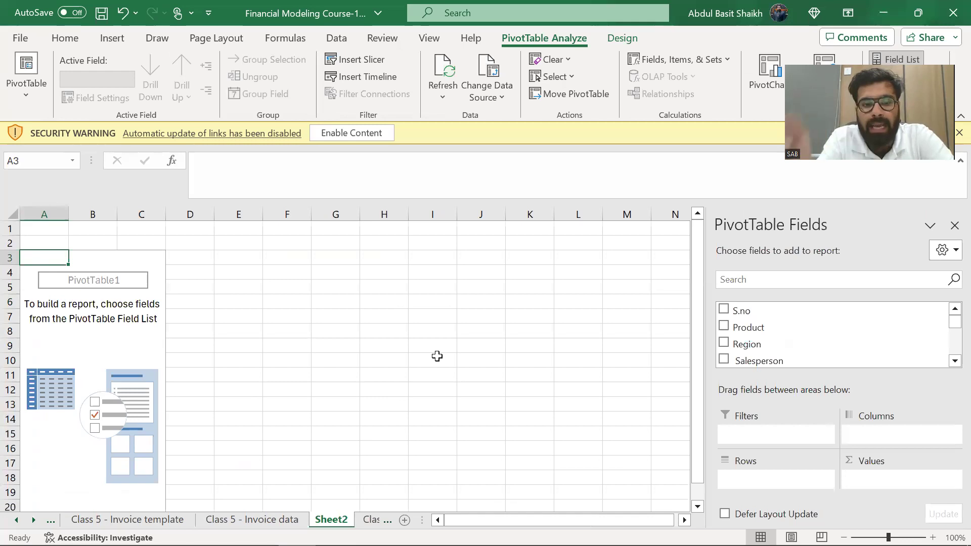
Rename the new PivotTable worksheet as Class 5 - Pivot.
key("alt+h")
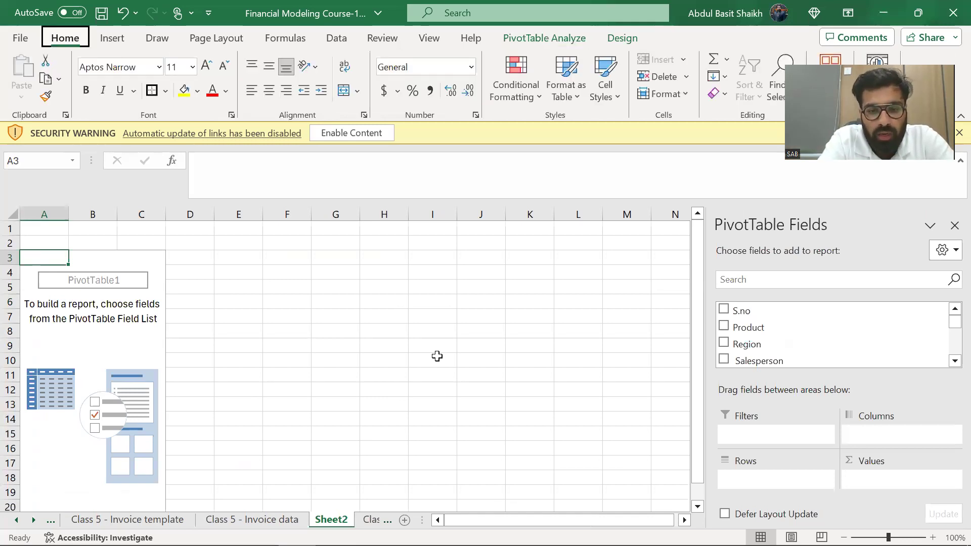
type("orClass 5 -")
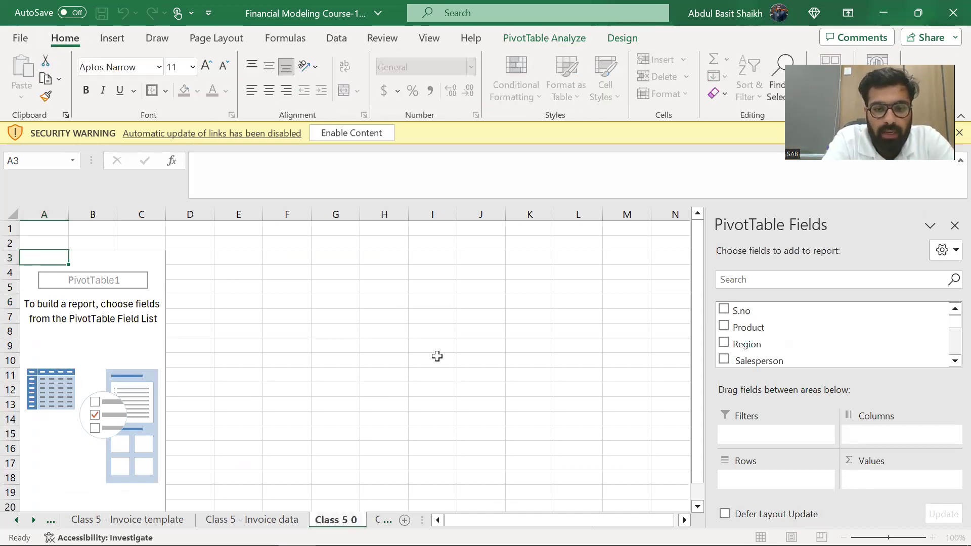
type(" Pivoy")
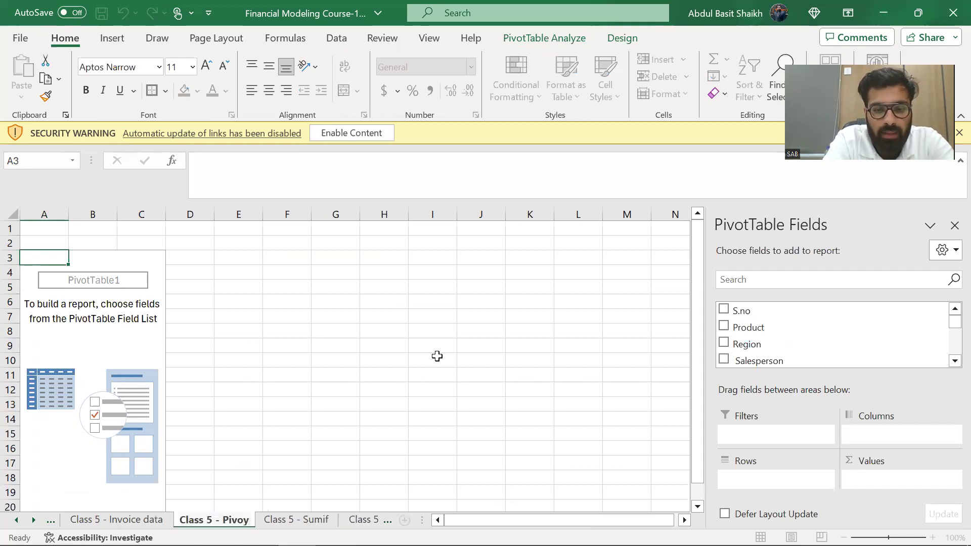
key("BackSpace")
type("t")
key("Return")
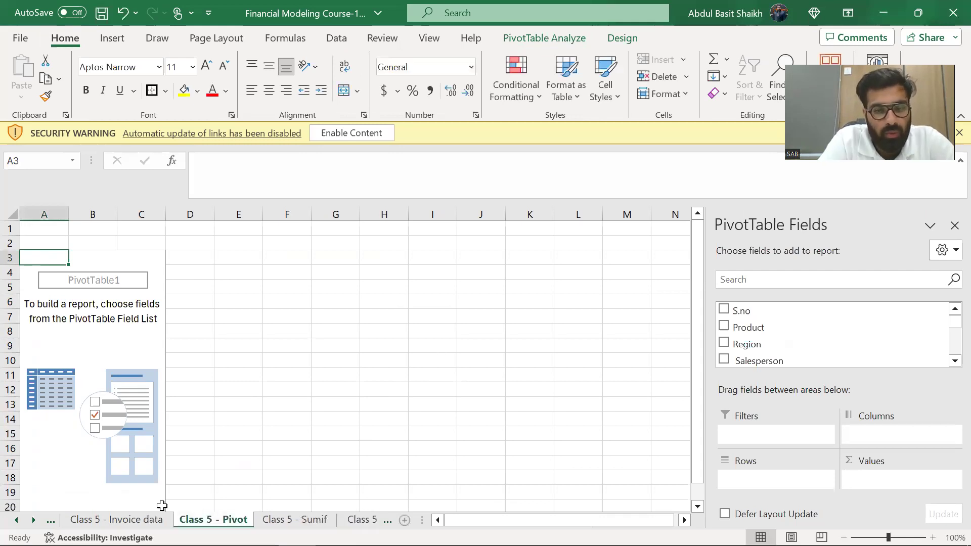
Move the Class 5 - Pivot sheet directly before Class 6 - If functions and select a cell inside the empty PivotTable.
scroll(316, 520, "down", 3)
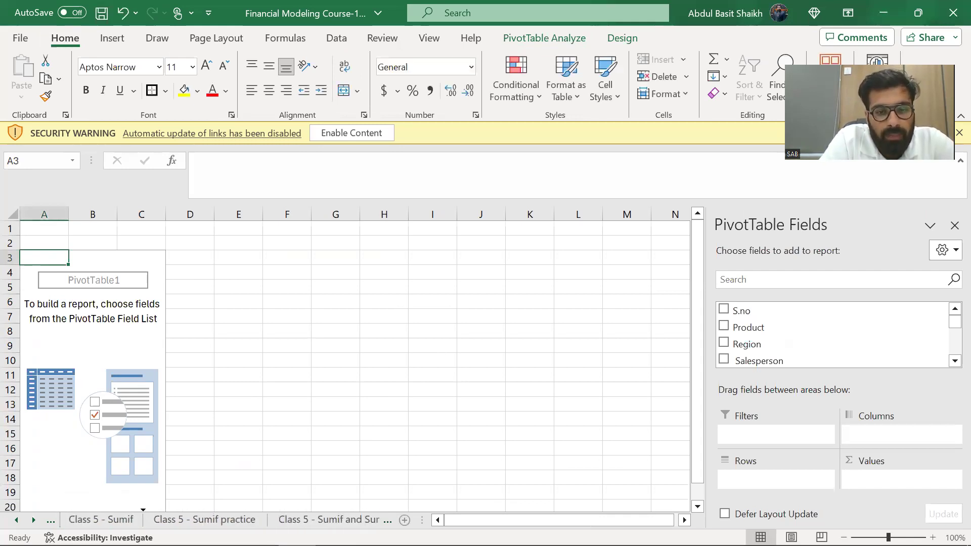
mouse_move(269, 515)
left_mouse_down()
mouse_move(384, 514)
mouse_move(231, 519)
left_mouse_up()
left_click(53, 328)
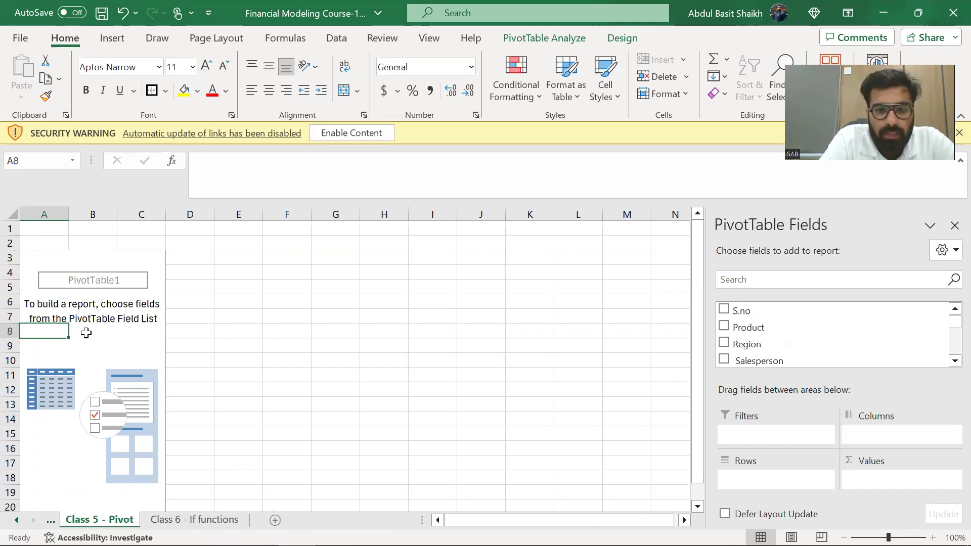
left_click(160, 344)
Look through the available PivotTable fields and add City as the row field.
left_click_drag(950, 329, 950, 348)
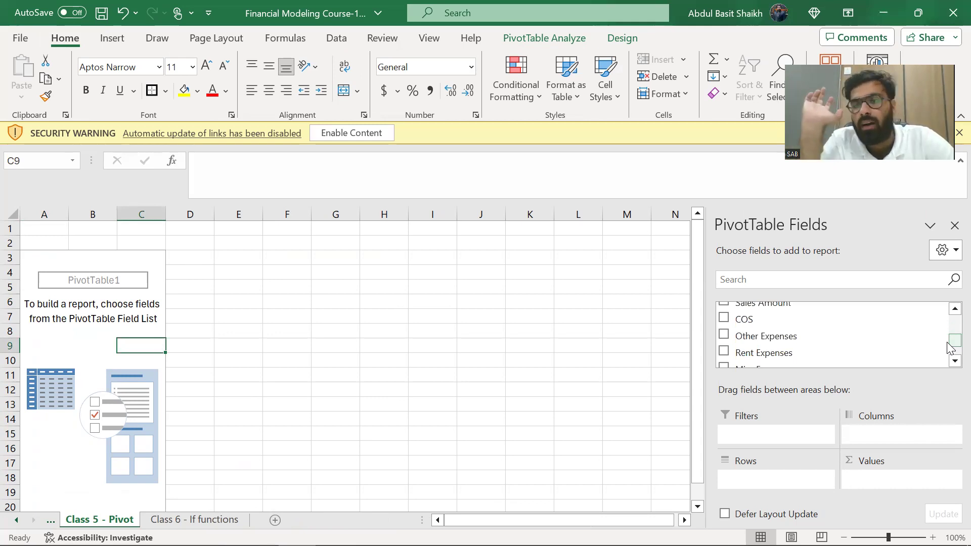
left_click_drag(949, 348, 950, 328)
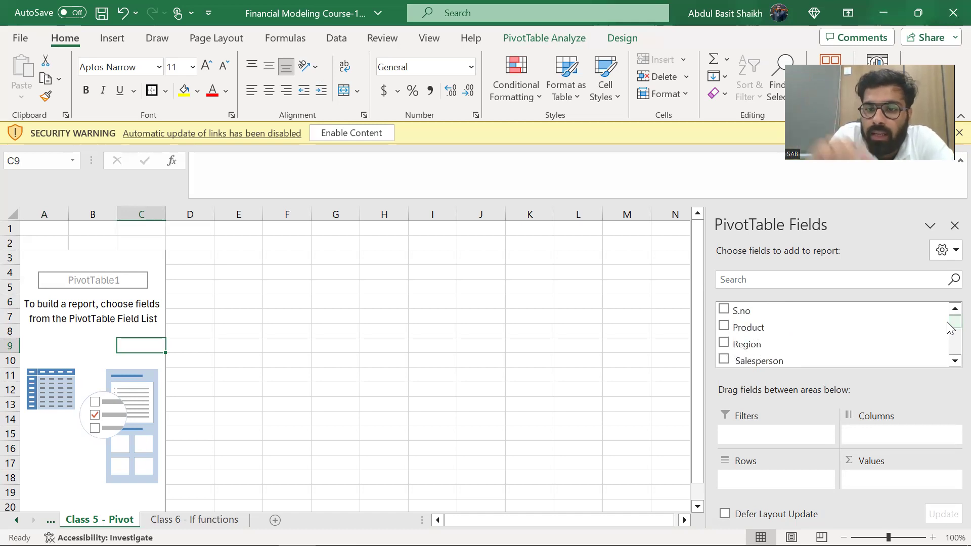
left_click(955, 361)
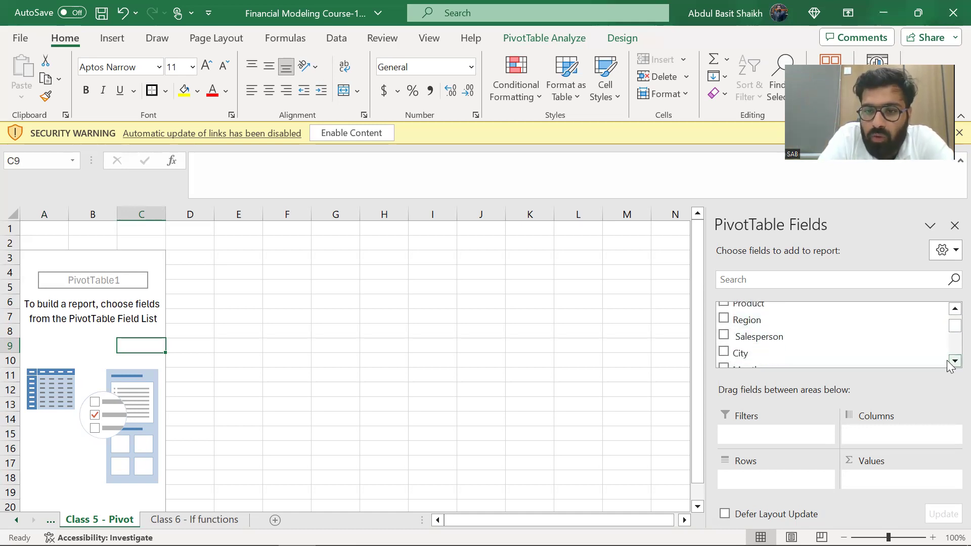
left_click(734, 355)
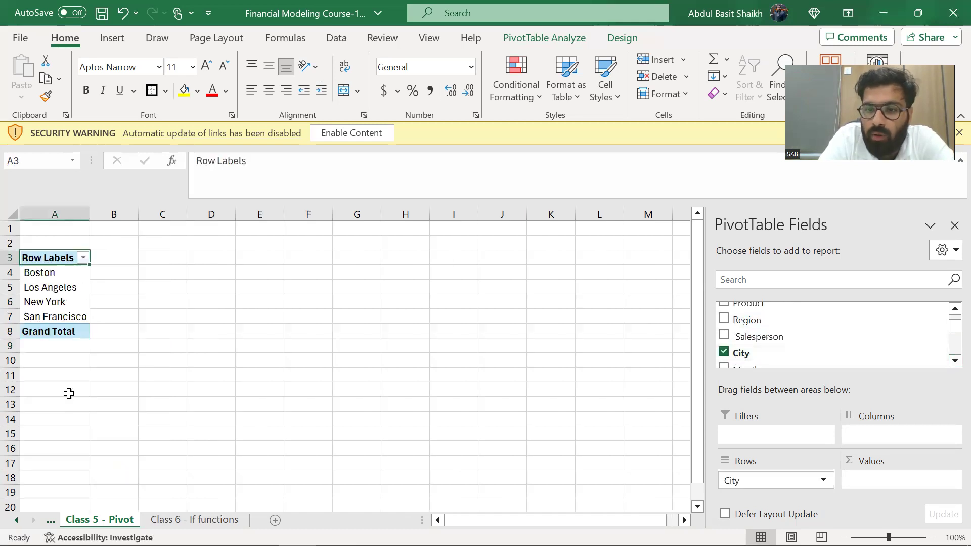
Add the sums of Sales Amount, COS and Other Expenses as PivotTable values.
left_click(955, 361)
left_click(955, 360)
left_click(955, 360)
left_click(955, 361)
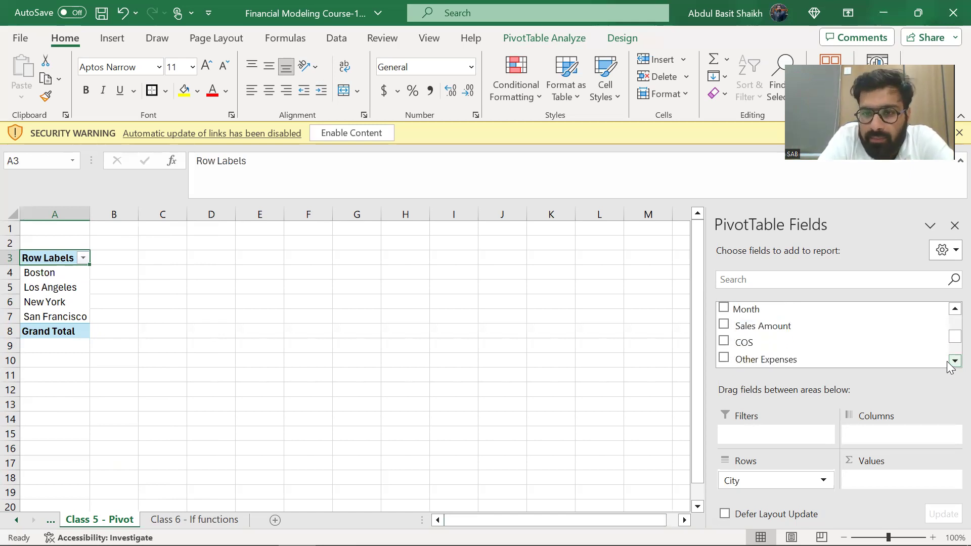
left_click(724, 325)
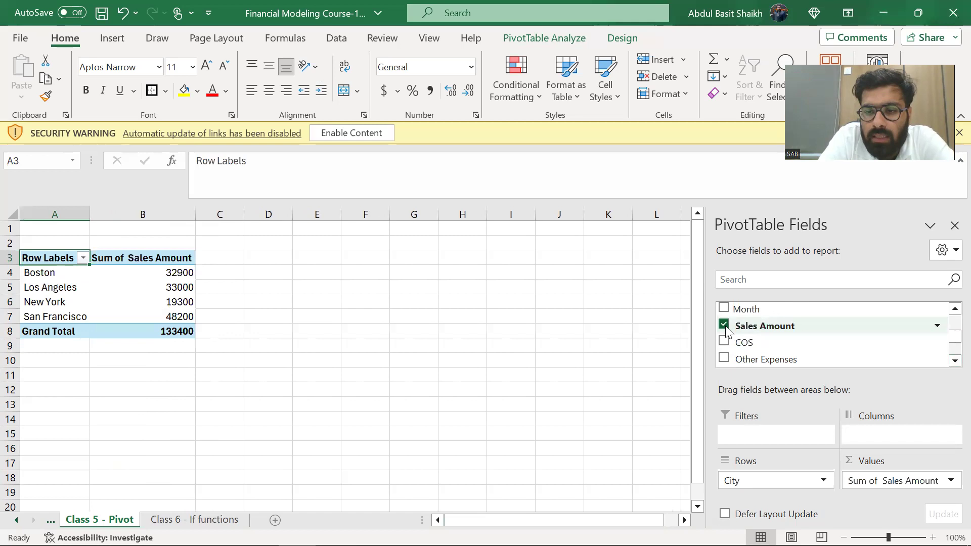
left_click(723, 342)
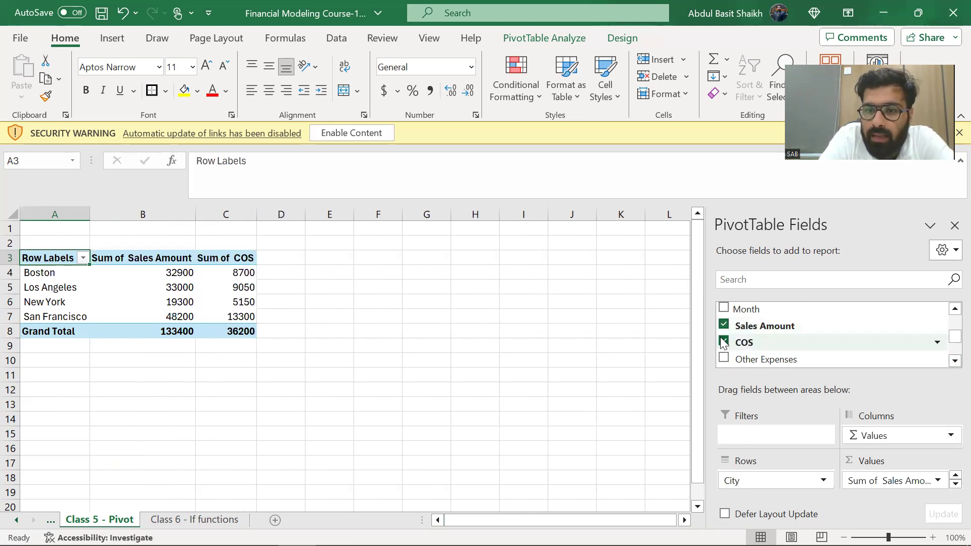
left_click(723, 359)
Add the sums of Rent Expenses, Misc Expenses and Profit to the PivotTable values.
left_click(955, 361)
left_click(955, 361)
left_click(737, 350)
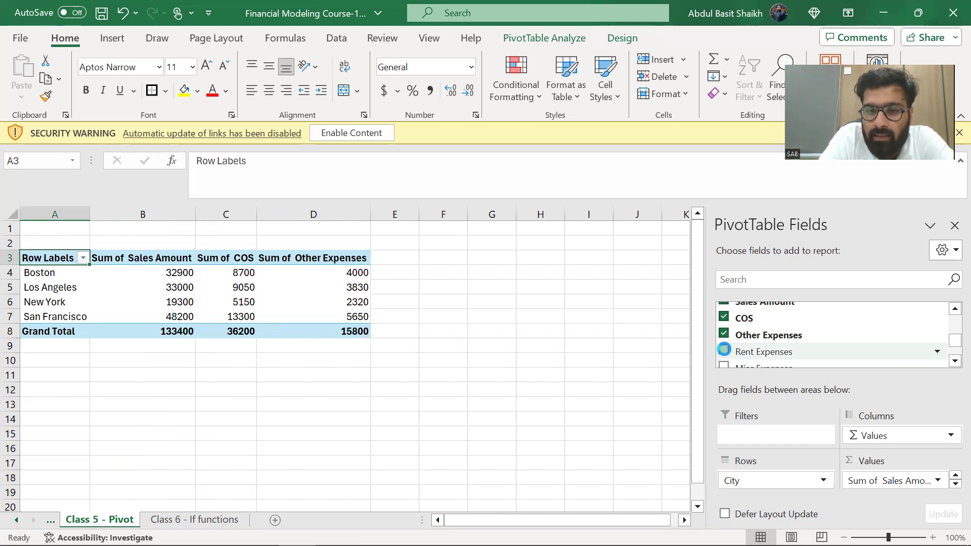
left_click(955, 361)
left_click(724, 343)
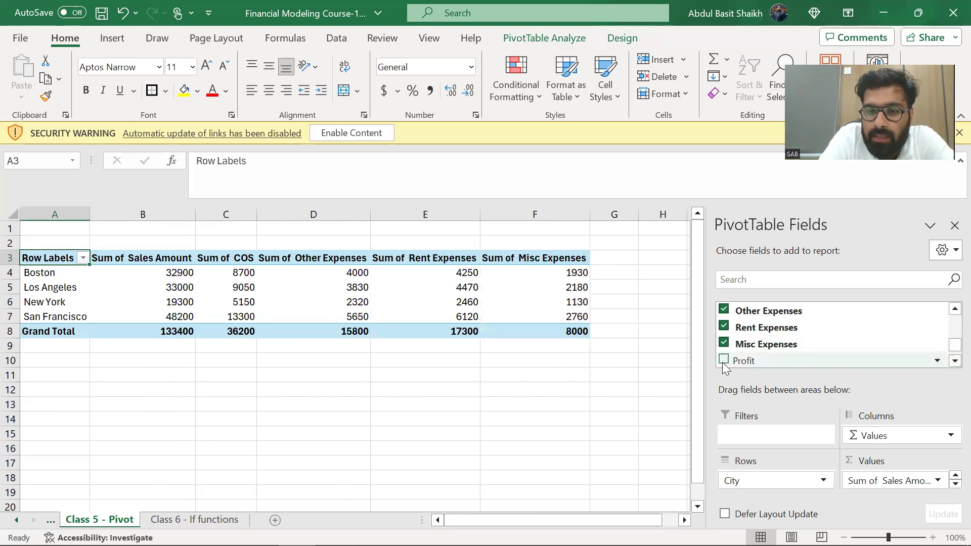
left_click(723, 360)
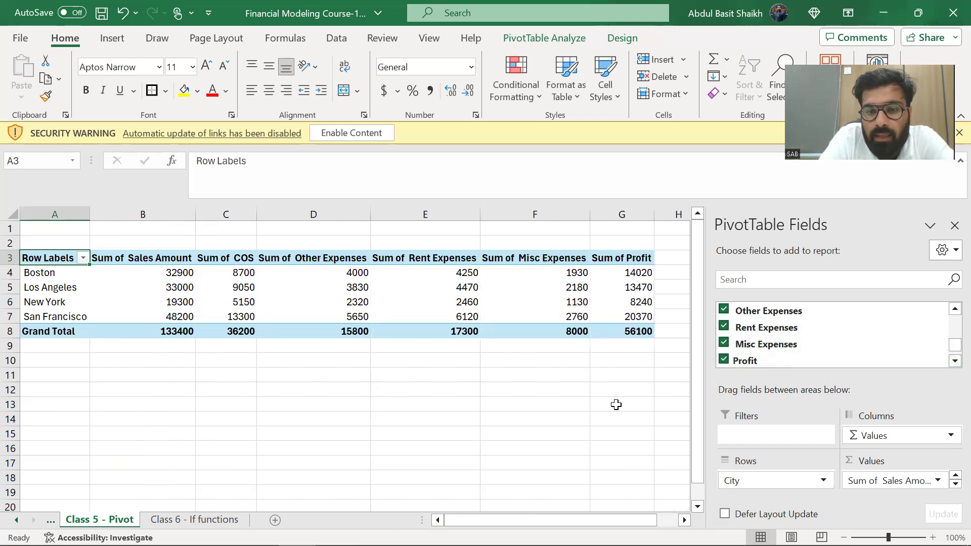
left_click(511, 401)
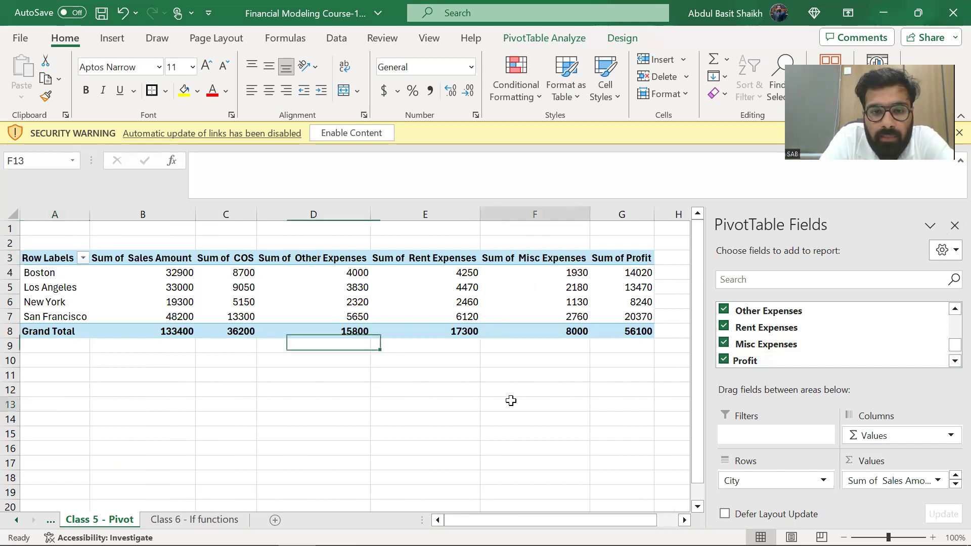
Compare the PivotTable's city totals with the SUMIF results on the Class 5 - Sumif practice sheet.
key("ctrl+Page_Down")
key("ctrl+Page_Up")
key("ctrl+Page_Up")
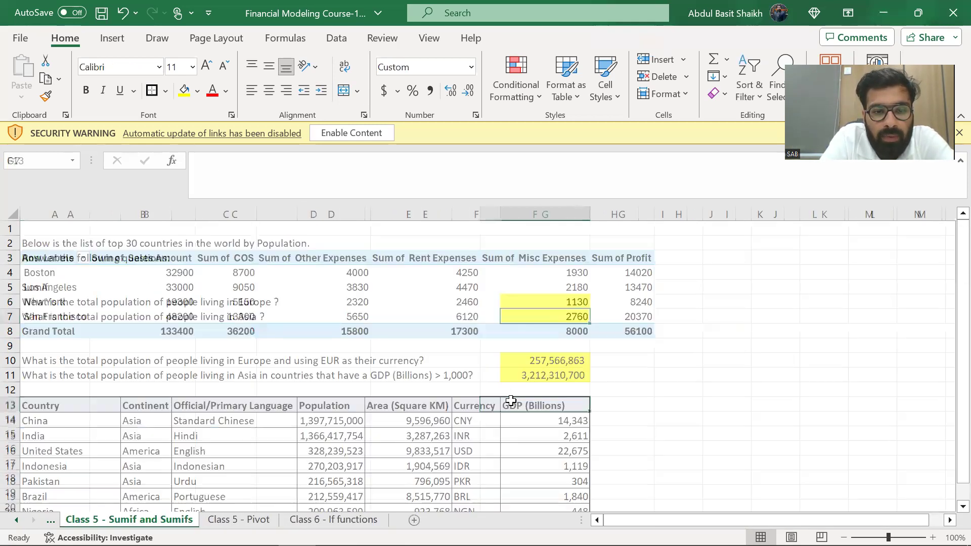
key("ctrl+Page_Down")
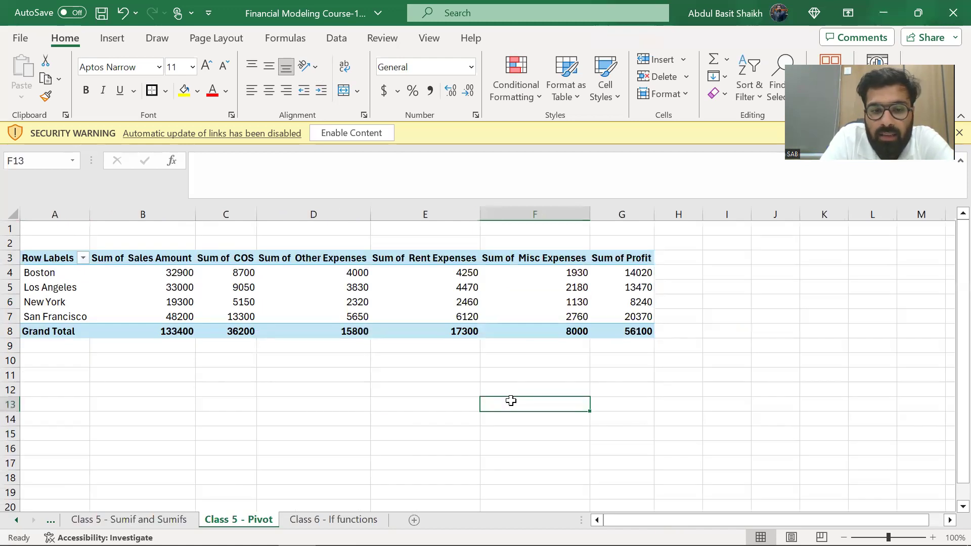
key("ctrl+Page_Up")
key("ctrl+Page_Up")
key("Right")
key("Right")
key("Right")
key("Right")
key("Right")
key("Right")
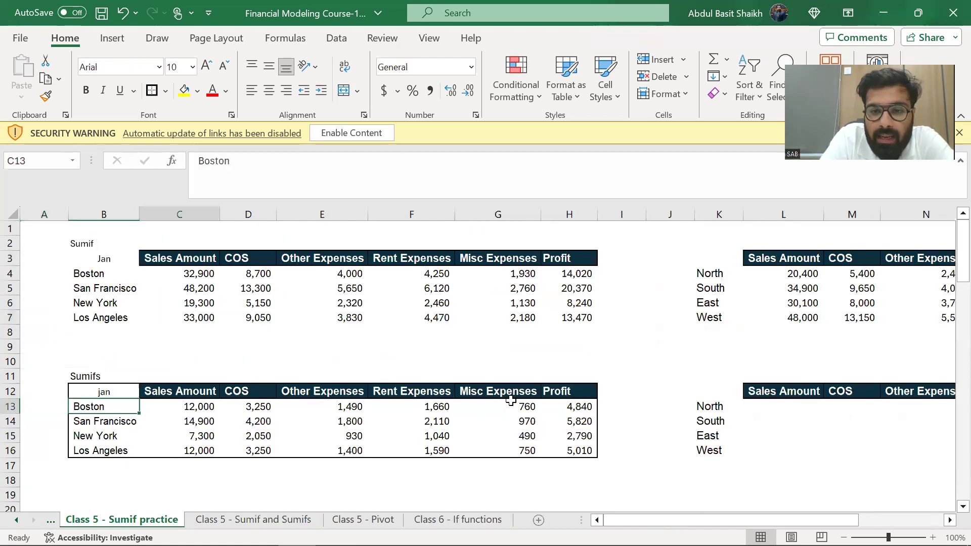
key("Up")
key("Down")
key("ctrl+Page_Down")
key("ctrl+Page_Down")
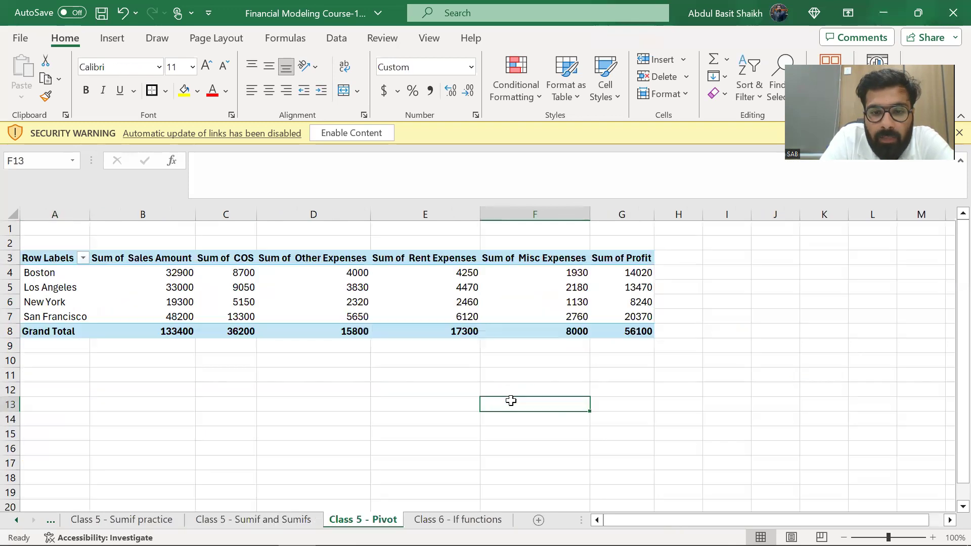
key("Right")
key("Up")
key("Up")
key("Up")
key("Up")
key("ctrl+Page_Up")
key("ctrl+Page_Up")
key("Up")
key("Up")
key("Up")
key("Up")
key("Up")
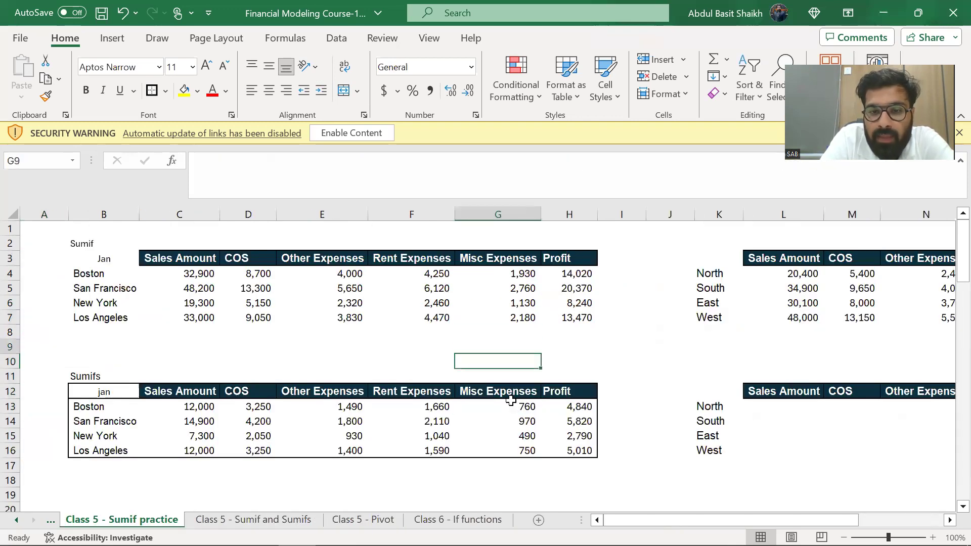
Add an outline border around the Sumif city summary in B3:H7 on the Class 5 - Sumif practice sheet.
key("Right")
key("Up")
key("Up")
key("Up")
key("Up")
key("shift+Down")
key("shift+Down")
key("shift+Down")
key("shift+Down")
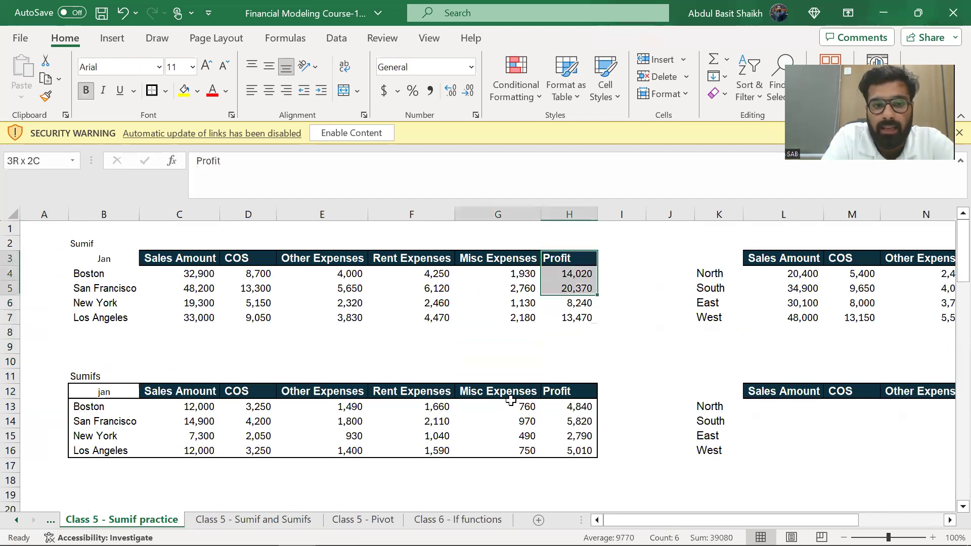
key("shift+Left")
key("shift+Left")
key("shift+Left")
key("shift+Left")
key("shift+Left")
key("shift+Left")
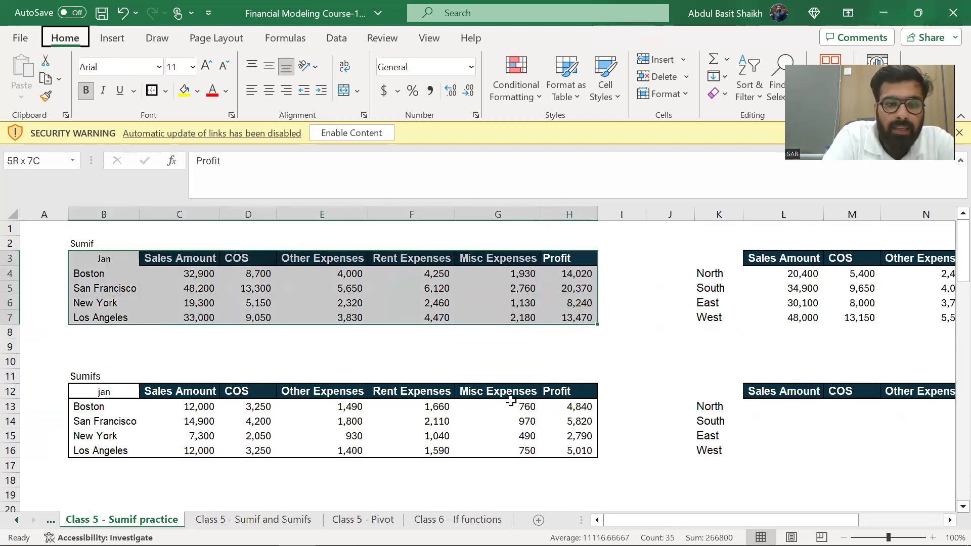
key("Down")
key("Down")
key("Right")
key("Left")
key("Left")
key("Left")
key("Left")
key("Left")
key("Left")
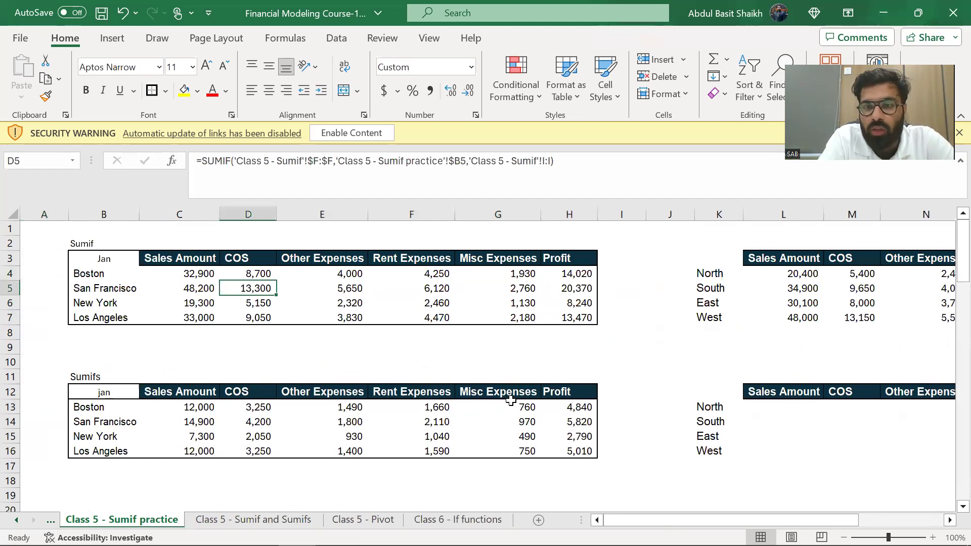
On Class 5 - Pivot, format the PivotTable values in B4:G8 with thousands separators and no decimals.
key("ctrl+Page_Down")
key("ctrl+Page_Down")
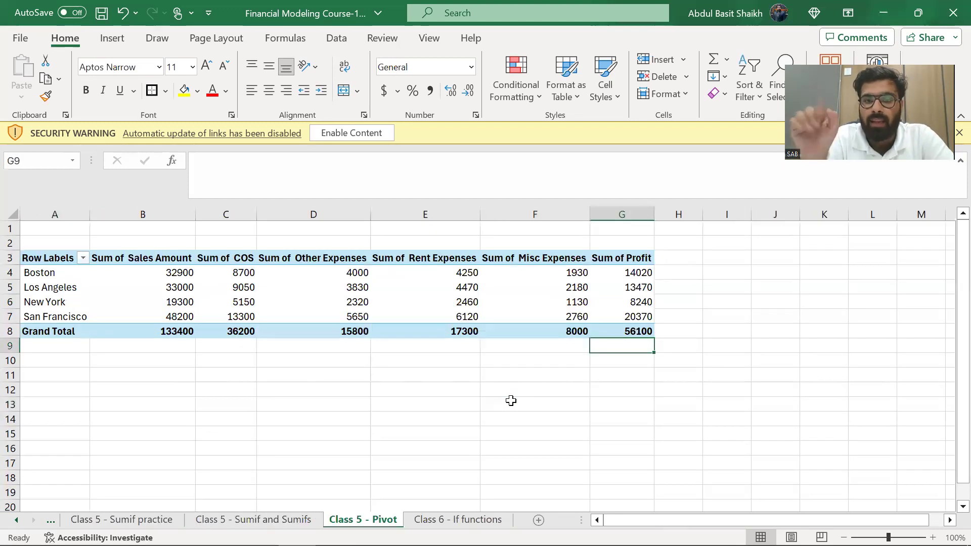
key("Down")
key("Up")
key("Up")
key("Up")
key("Left")
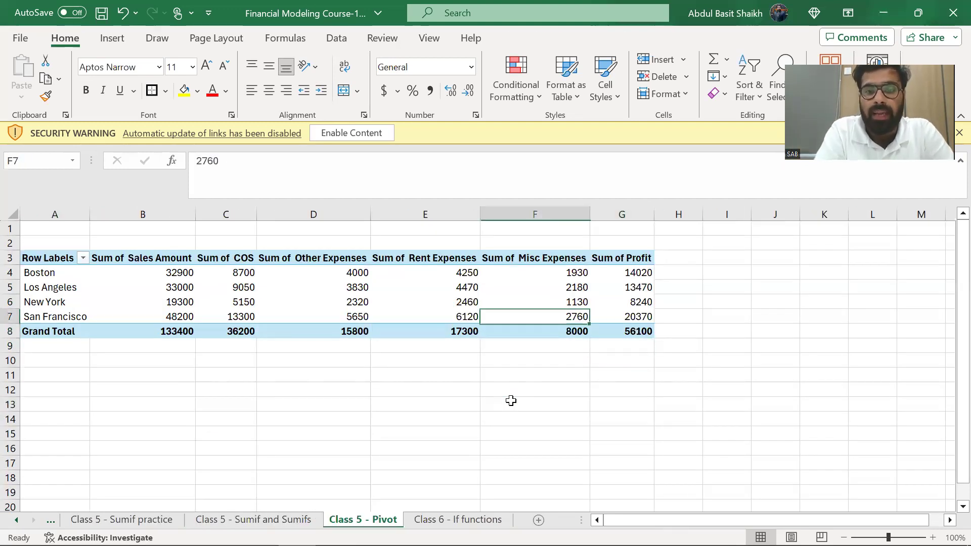
key("Up")
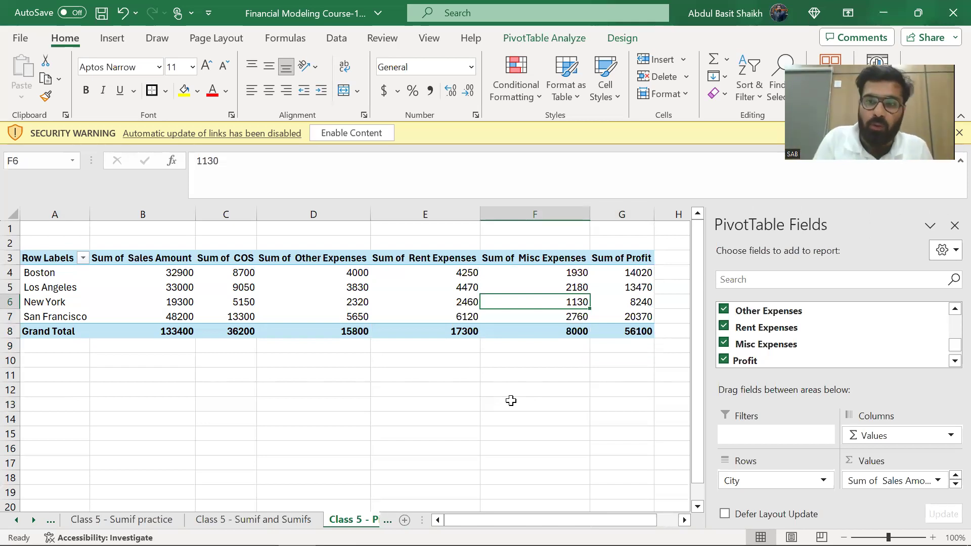
key("Up")
key("Left")
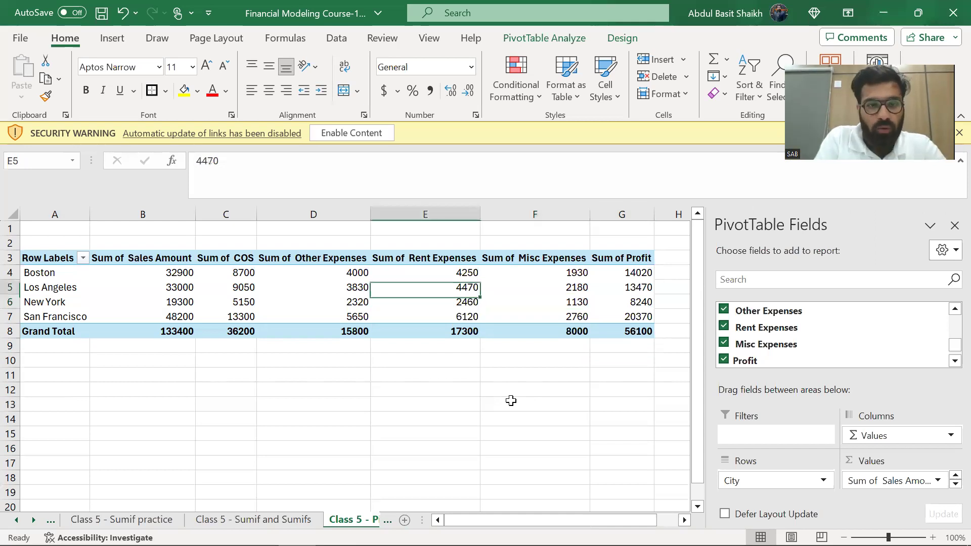
key("Left")
key("Left")
key("Left")
key("Up")
key("ctrl+shift+Down")
key("ctrl+shift+Right")
key("alt+h")
key("k")
key("alt+h")
key("9")
key("alt+h")
key("9")
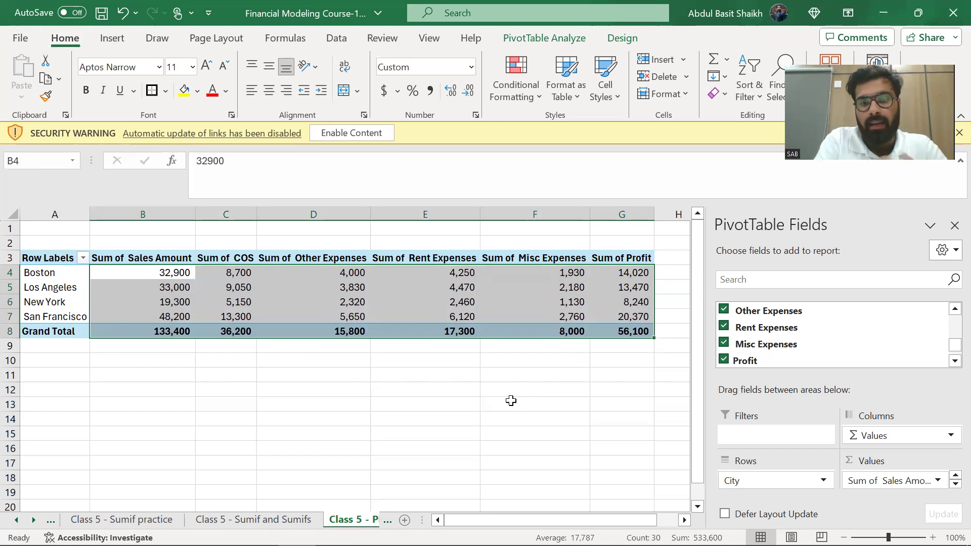
On Class 5 - Sumif practice, total the Sumif table's Profit column in H9 with =SUM(H4:H8).
key("ctrl+Page_Up")
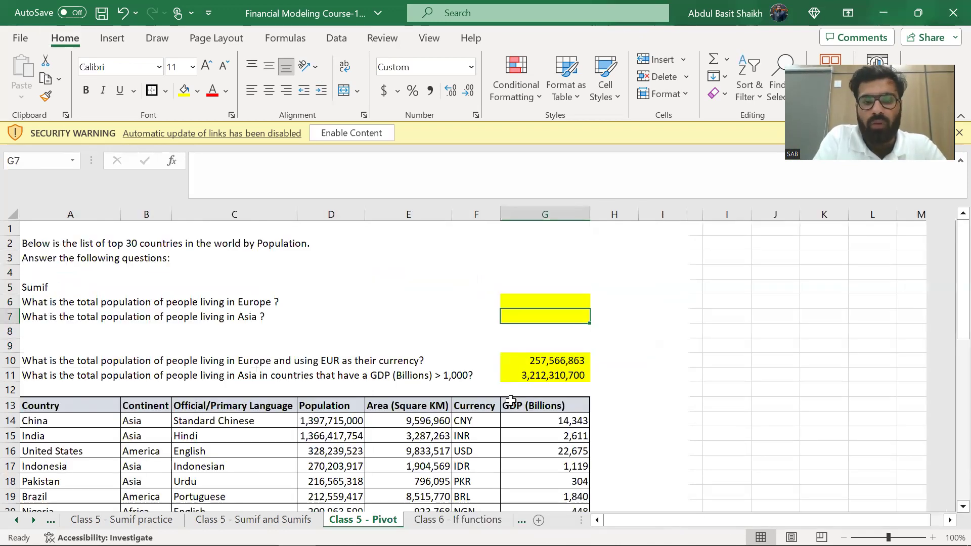
key("ctrl+Page_Up")
key("Down")
key("Down")
key("Down")
key("Right")
key("Right")
key("Right")
key("Right")
key("Right")
key("Up")
key("Up")
key("Down")
key("Down")
key("alt+equal")
key("ctrl+Return")
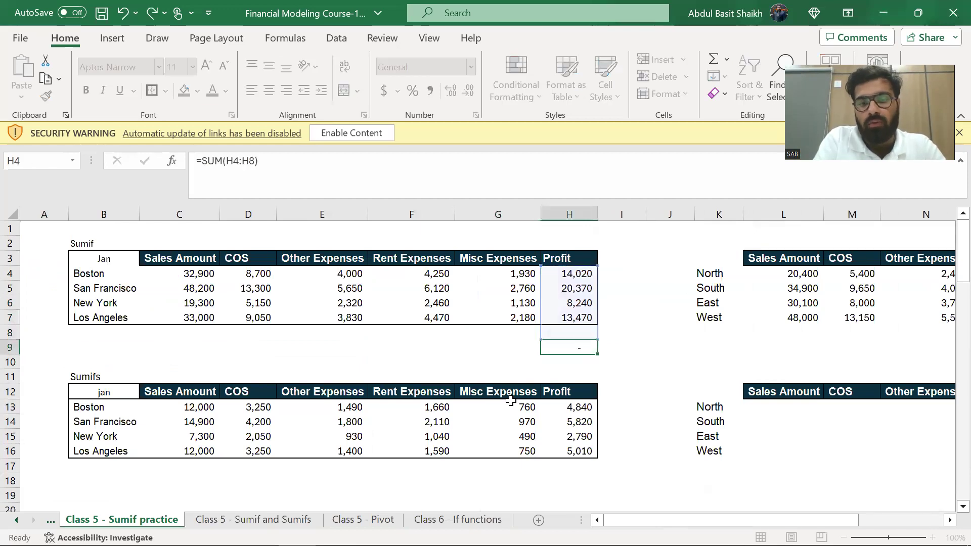
Copy the Profit total formula from H9 across C9:G9 to total the remaining Sumif columns.
key("ctrl+c")
key("shift+Left")
key("shift+Left")
key("shift+Left")
key("shift+Left")
key("shift+Left")
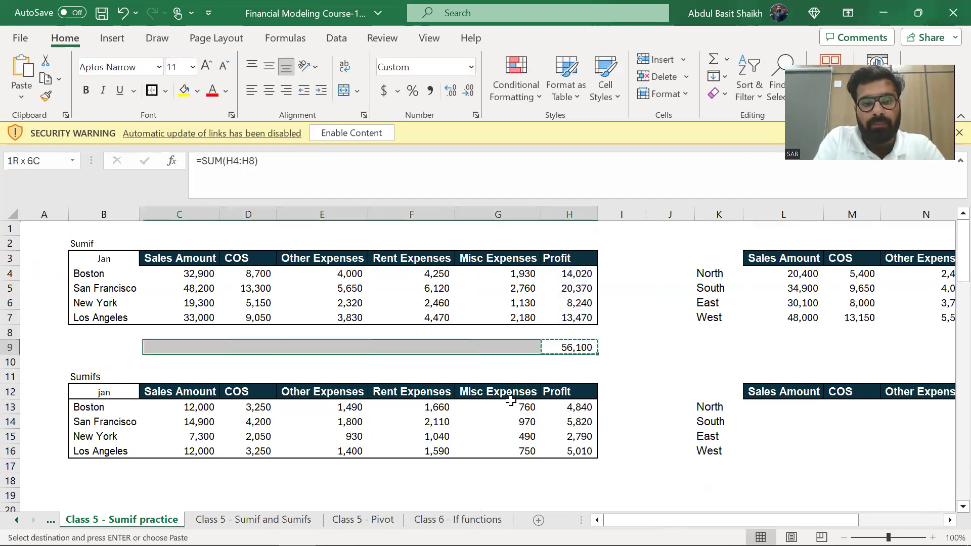
key("Return")
key("Up")
key("Left")
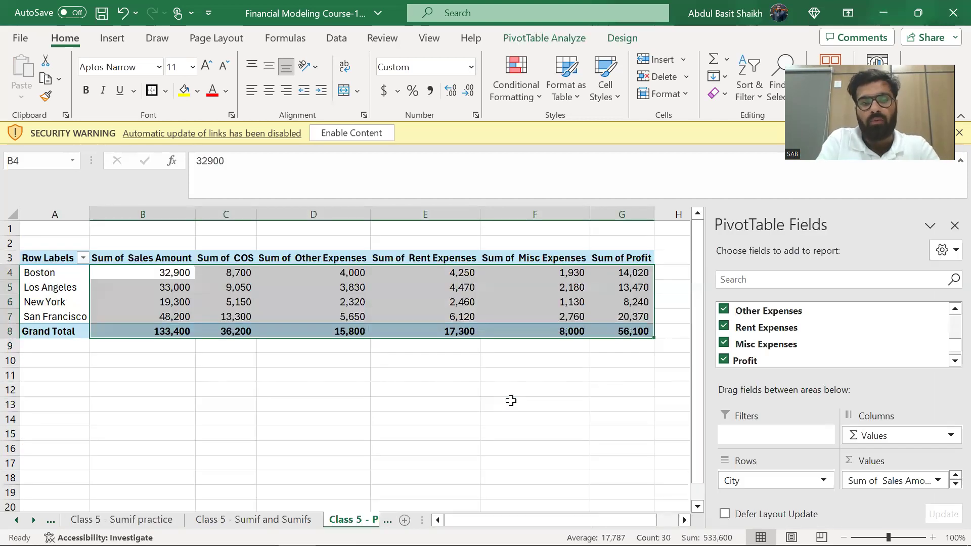
Try to delete the COS grand total in cell C8 of the PivotTable.
key("Down")
key("Down")
key("Right")
key("Down")
key("Down")
key("Delete")
key("Return")
key("Left")
key("Up")
key("Right")
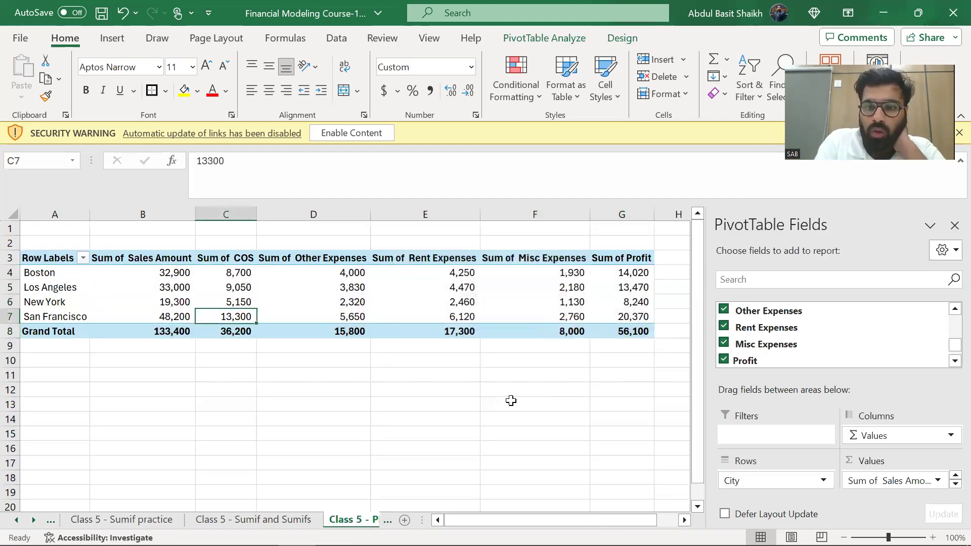
Hide the gridlines on the Class 5 - Pivot sheet.
key("Down")
key("Down")
key("Down")
key("Down")
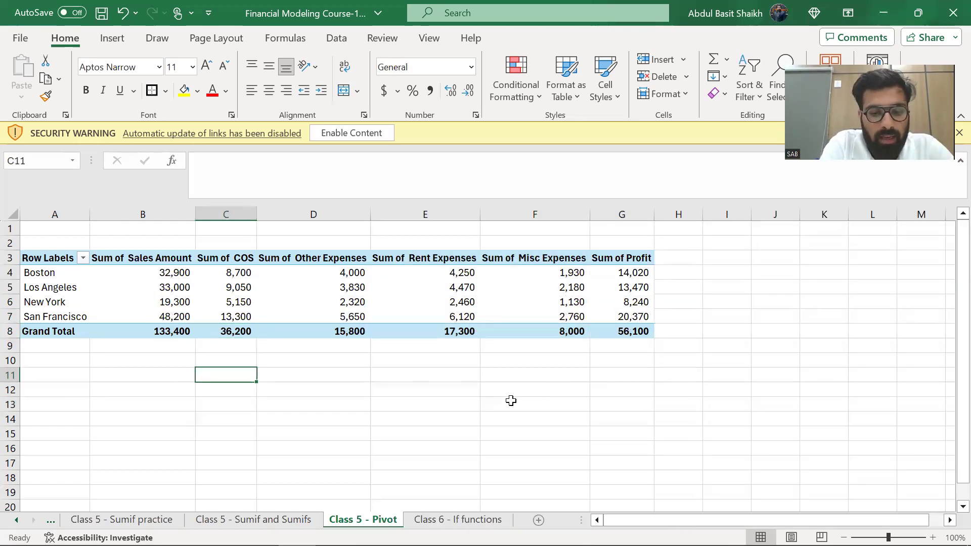
key("alt+w")
key("v")
key("g")
key("Down")
Replace City with Region as the PivotTable's row field.
key("Up")
key("Up")
key("Up")
key("Up")
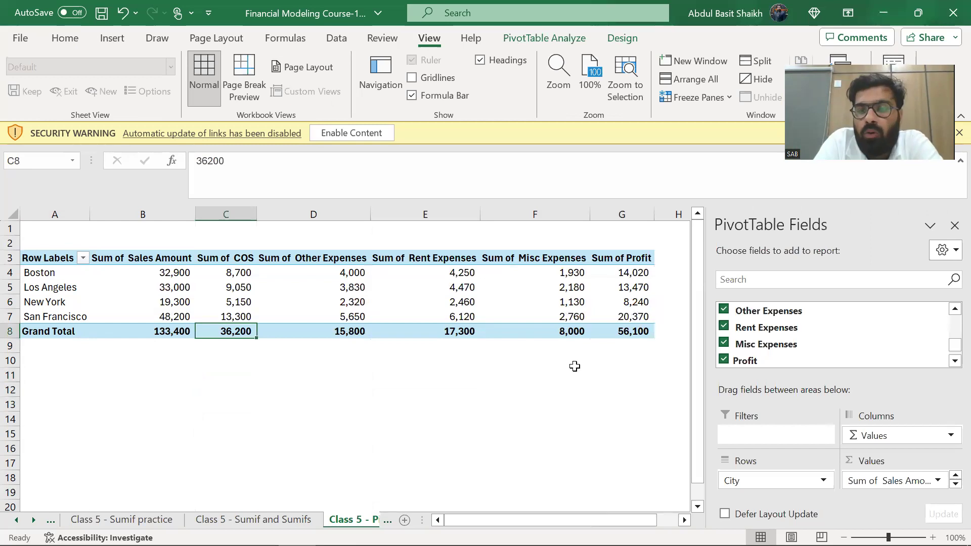
scroll(949, 349, "down", 1)
left_click_drag(948, 353, 949, 340)
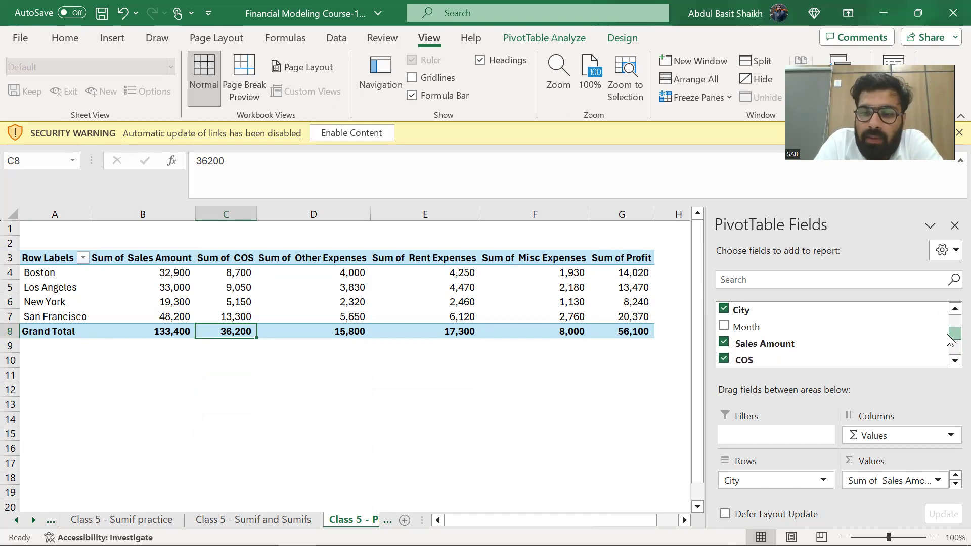
left_click_drag(949, 340, 948, 330)
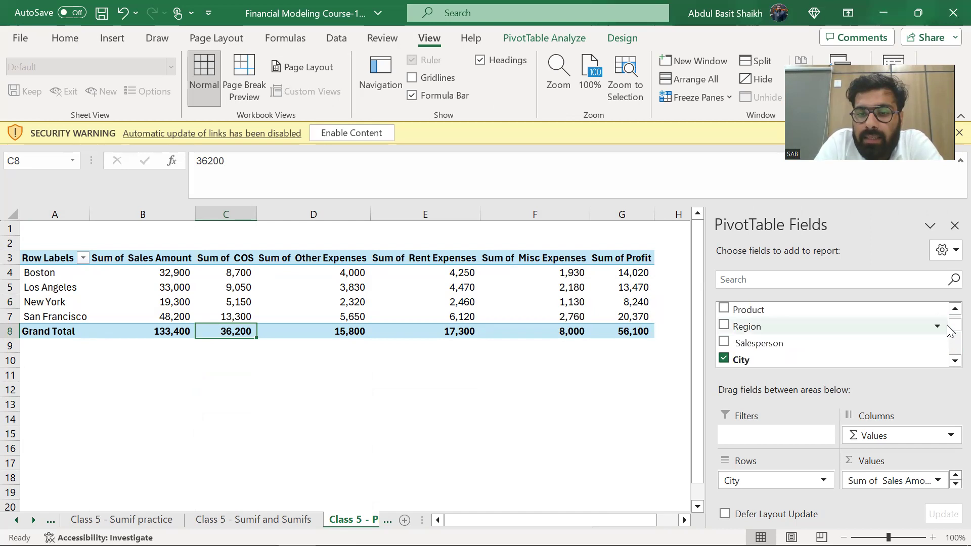
left_click(724, 359)
left_click(723, 326)
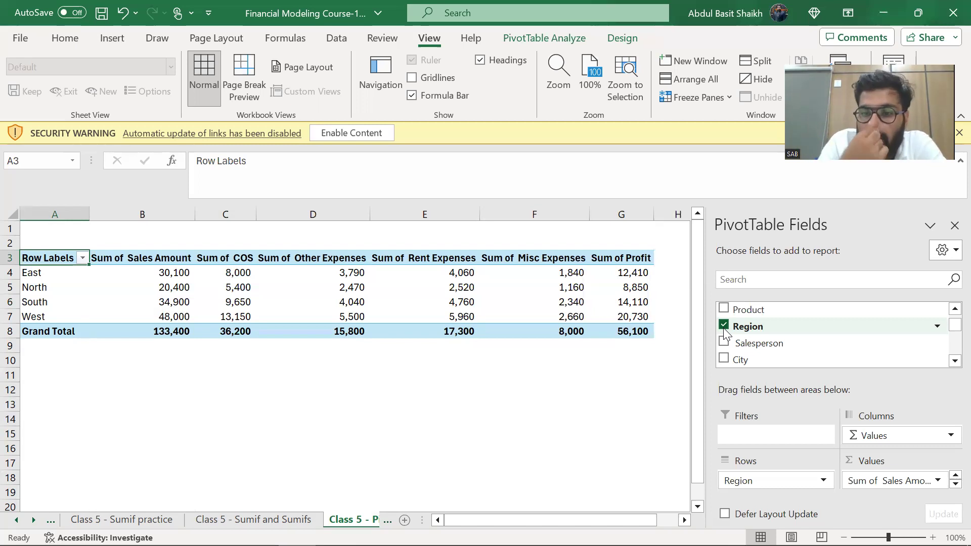
Switch the PivotTable's row field from Region to Salesperson and from that to Product.
left_click(724, 326)
left_click(722, 342)
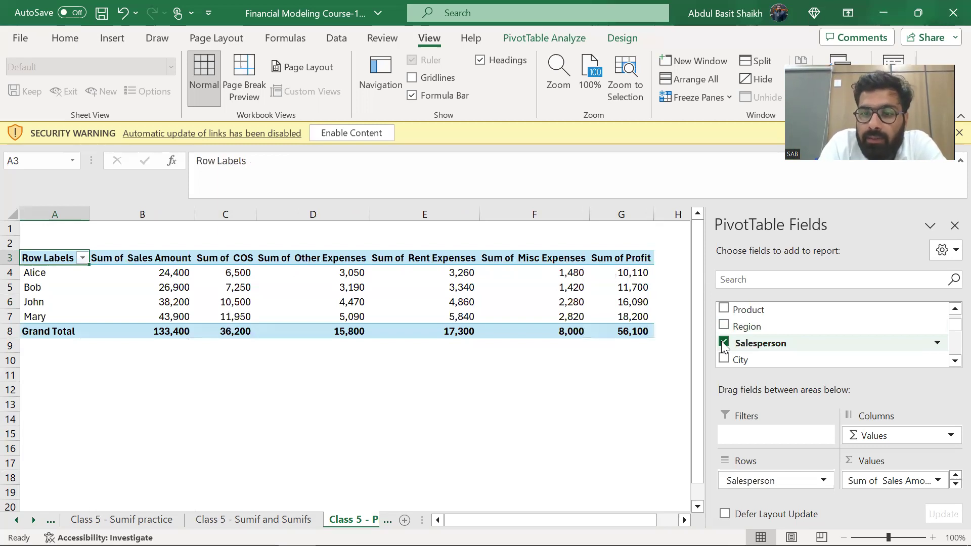
left_click(722, 342)
left_click(723, 310)
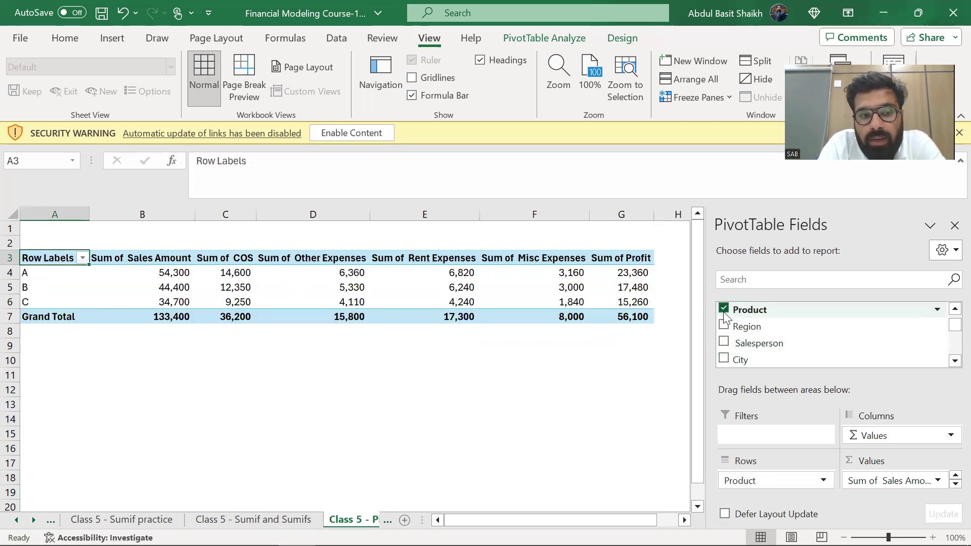
Remove Product from the PivotTable and add City back as the row field.
left_click(723, 310)
left_click(951, 310)
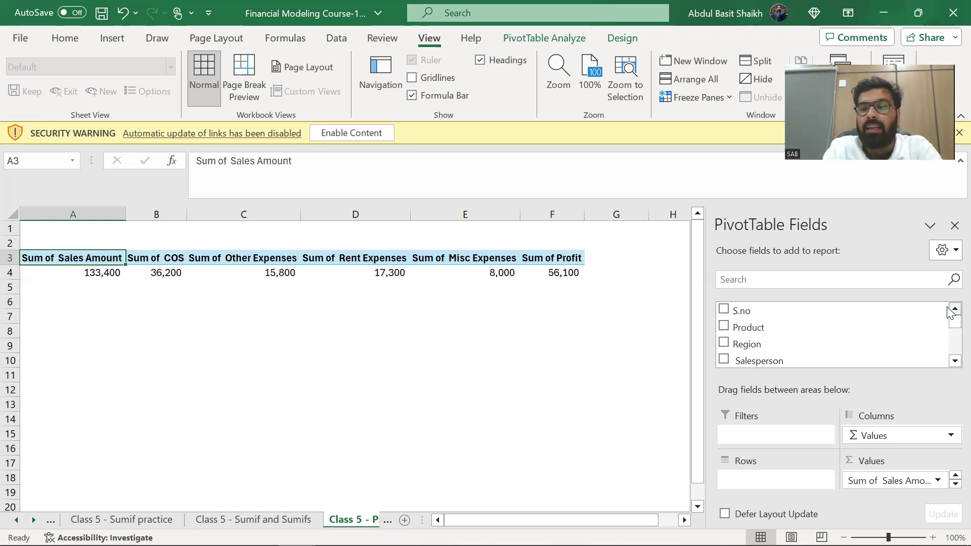
mouse_move(949, 329)
left_mouse_down()
mouse_move(949, 341)
mouse_move(950, 321)
mouse_move(950, 330)
left_mouse_up()
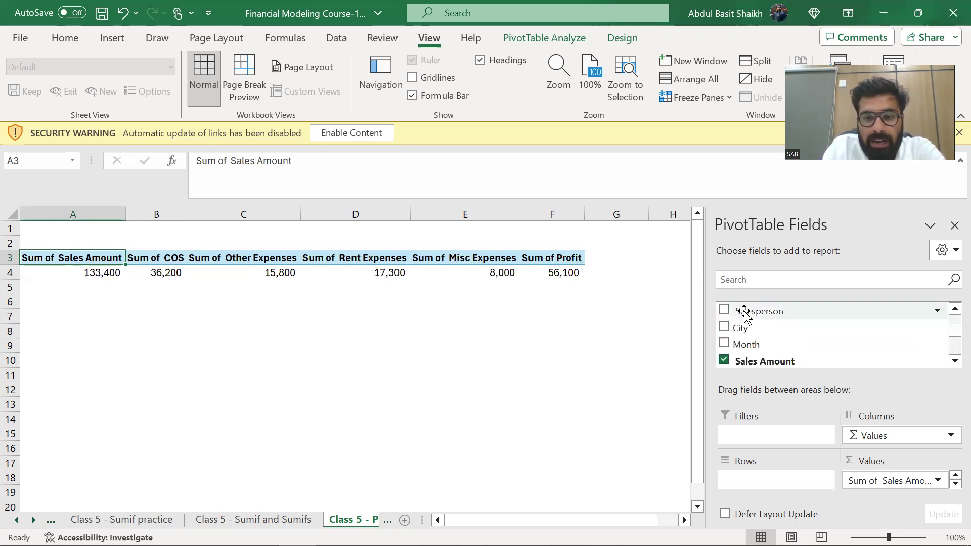
left_click(722, 325)
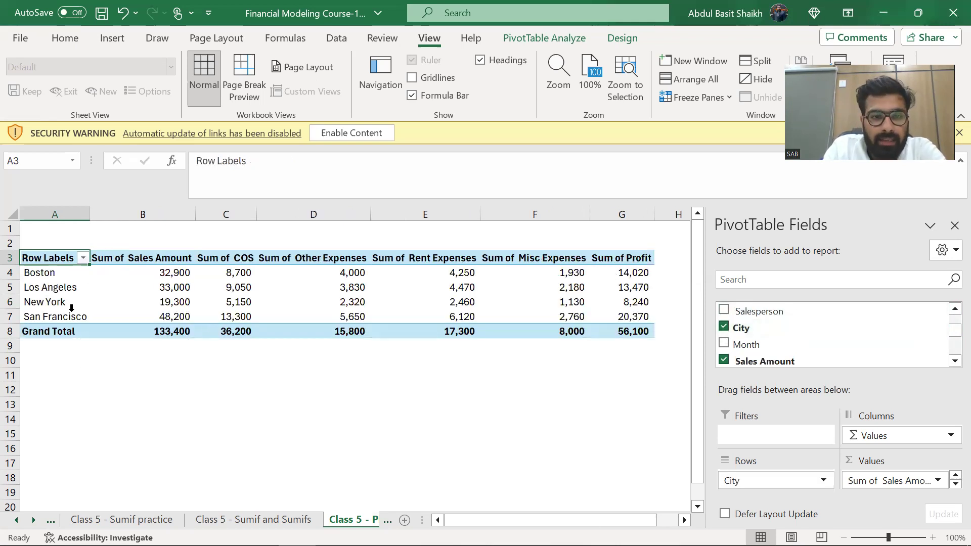
Try to insert a timeline for the PivotTable, first from the Rent Expenses column and again from the Boston row.
left_click(390, 376)
left_click(425, 252)
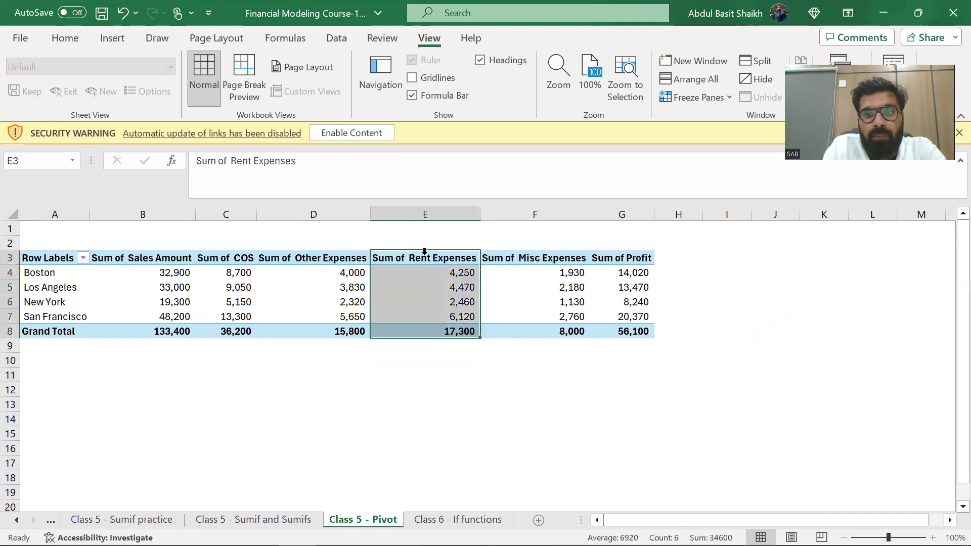
left_click(535, 38)
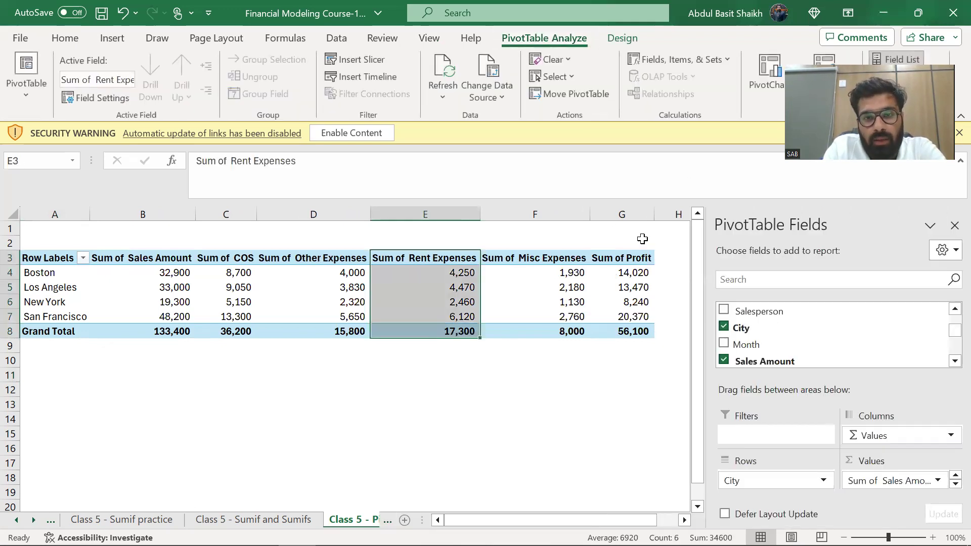
left_click(349, 77)
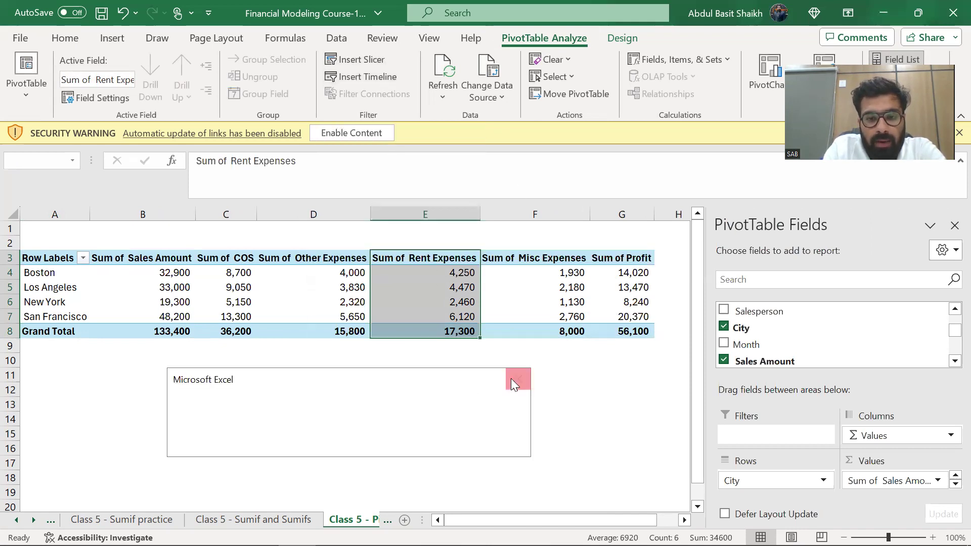
left_click(513, 378)
left_click(253, 288)
left_click(33, 269)
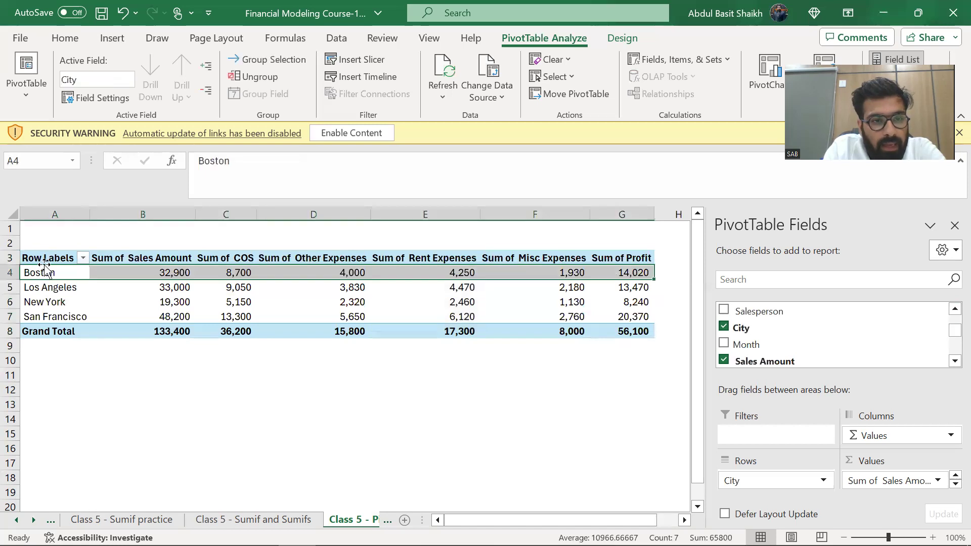
left_click(365, 76)
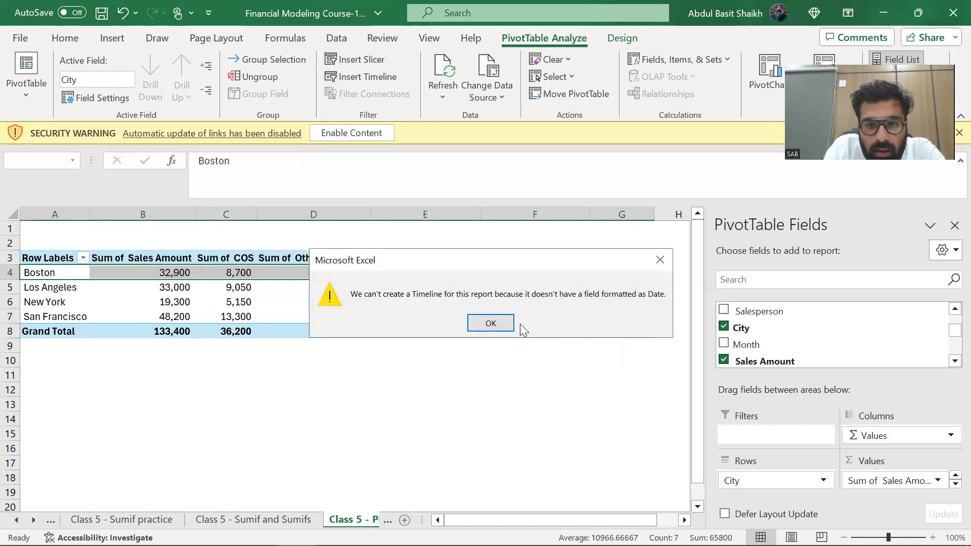
left_click(491, 322)
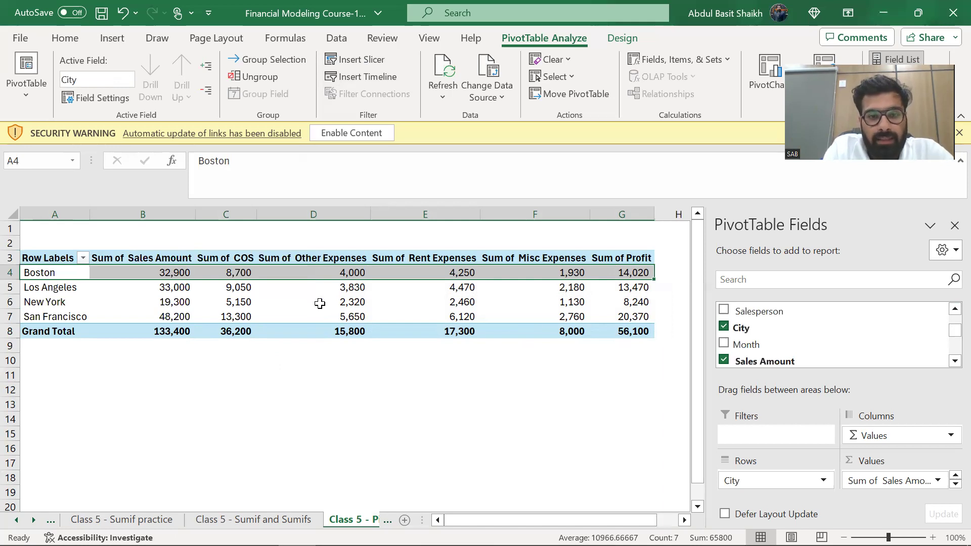
Close the PivotTable field list and select the San Francisco Misc Expenses value in F7.
left_click(951, 229)
left_click(531, 316)
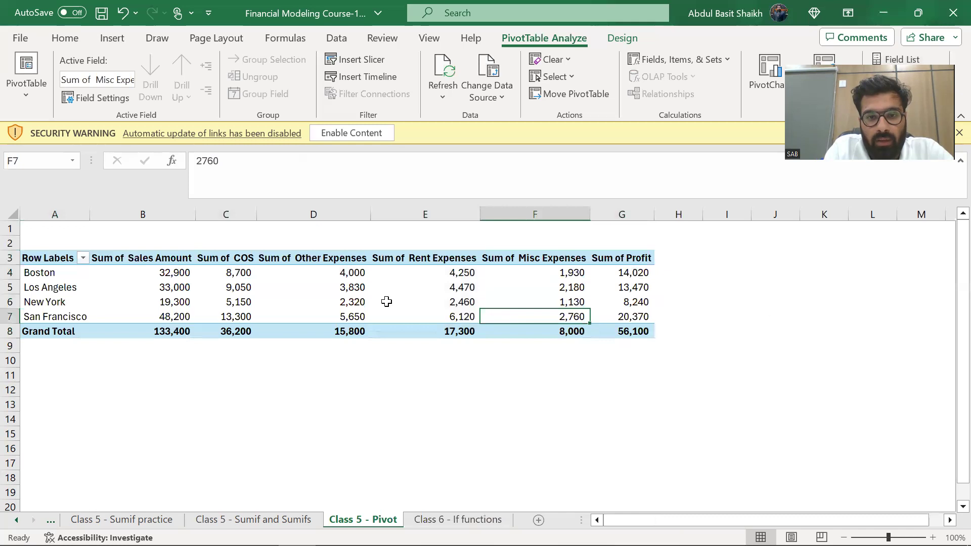
Undo the addition of City as the PivotTable's row field.
left_click(387, 302)
key("ctrl+z")
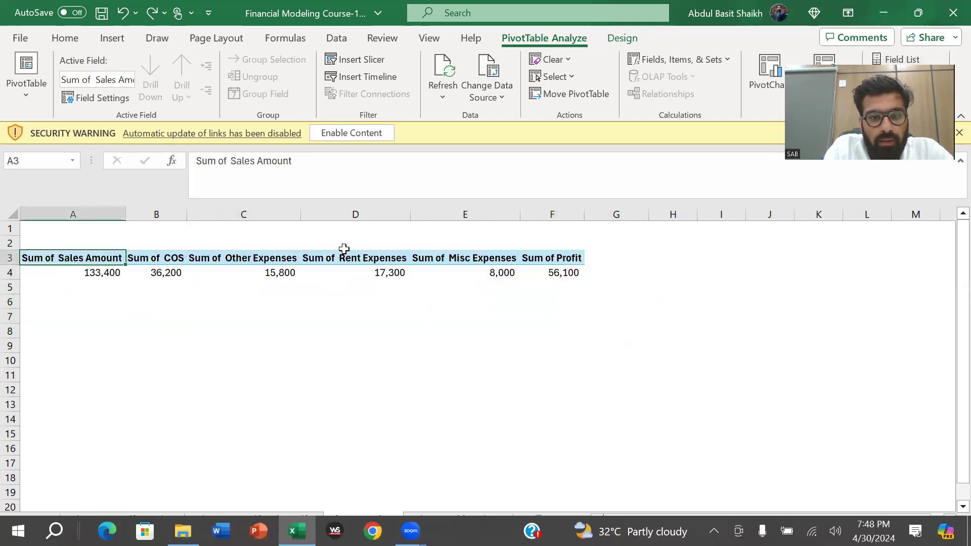
left_click(330, 273)
right_click(328, 278)
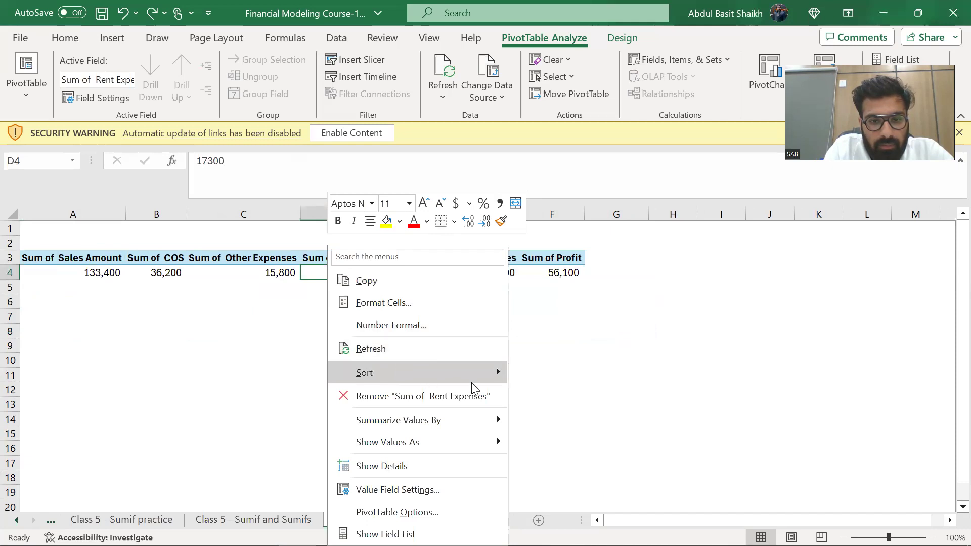
left_click(432, 483)
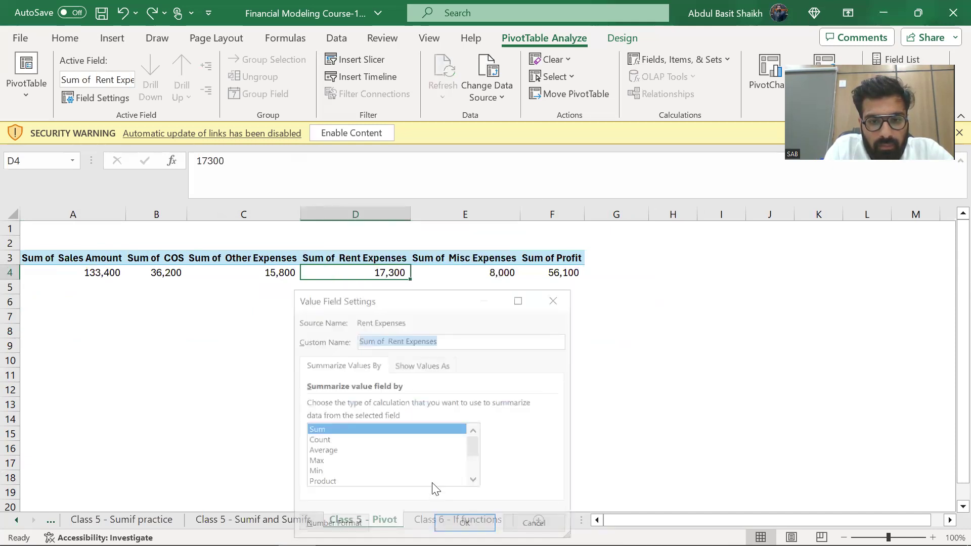
left_click(557, 299)
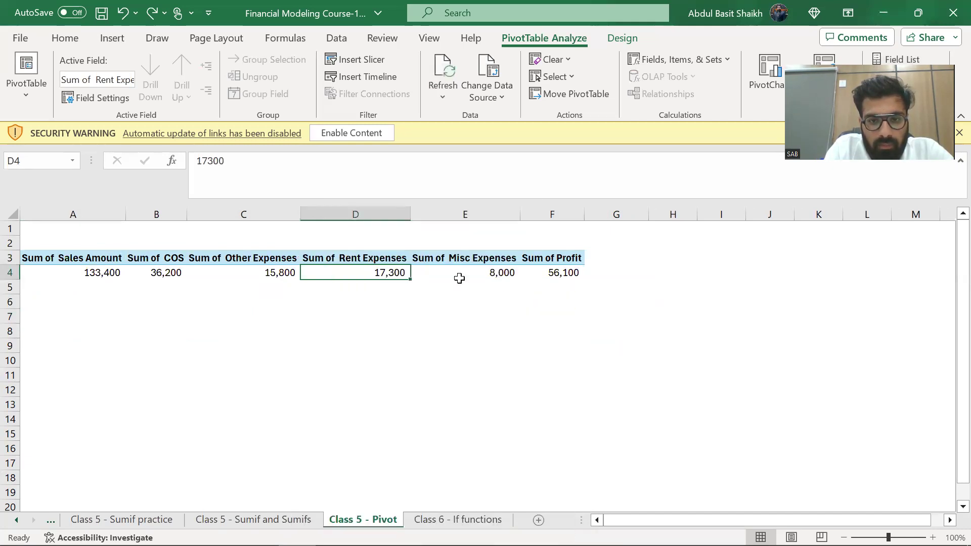
right_click(459, 278)
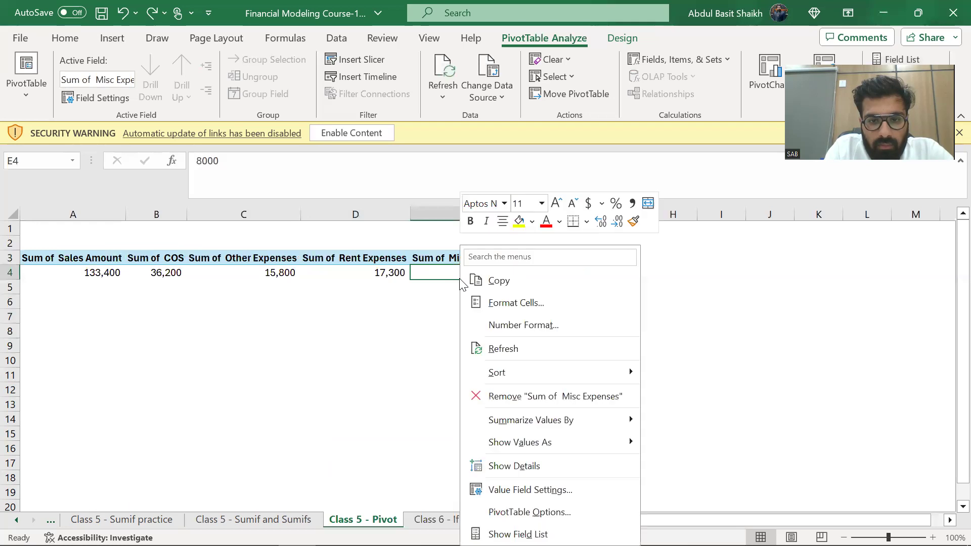
left_click(528, 511)
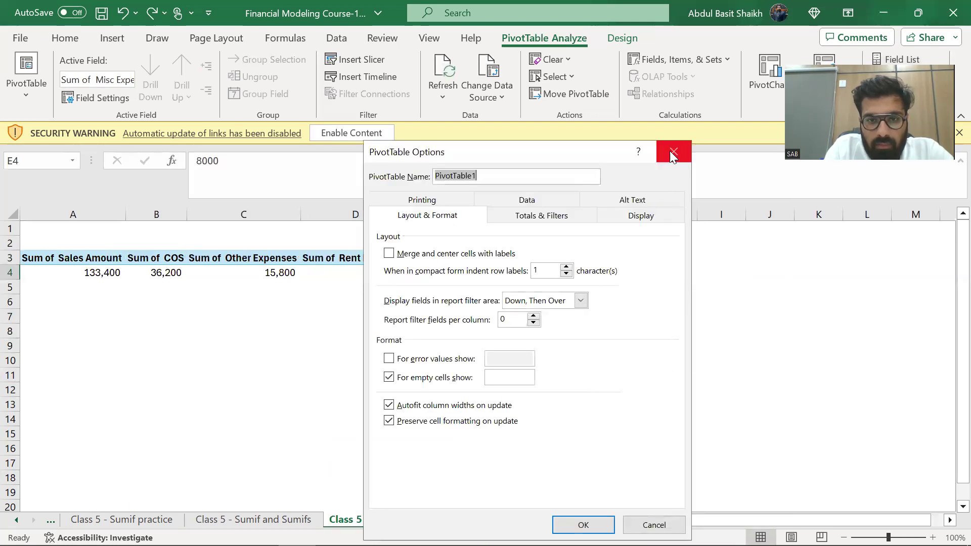
left_click(673, 152)
Show the PivotTable field list again.
right_click(269, 273)
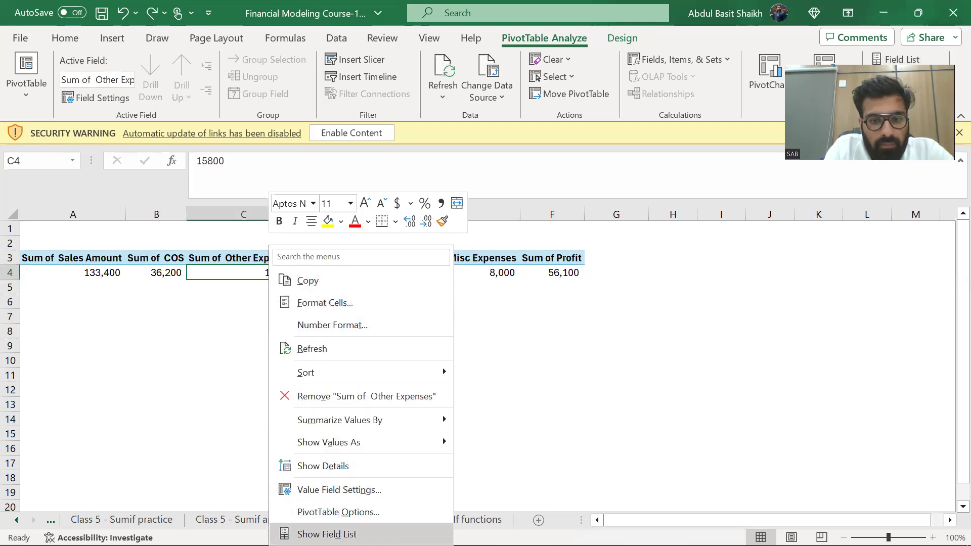
left_click(327, 534)
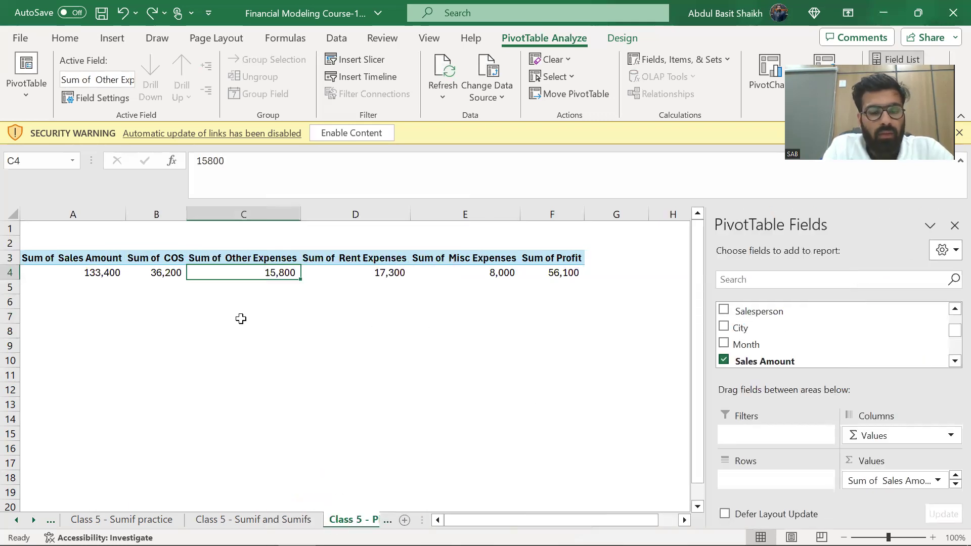
Insert a new column between City and Month on the Class 5 - Sumif sheet and head it Date.
key("ctrl+Page_Up")
key("ctrl+Page_Up")
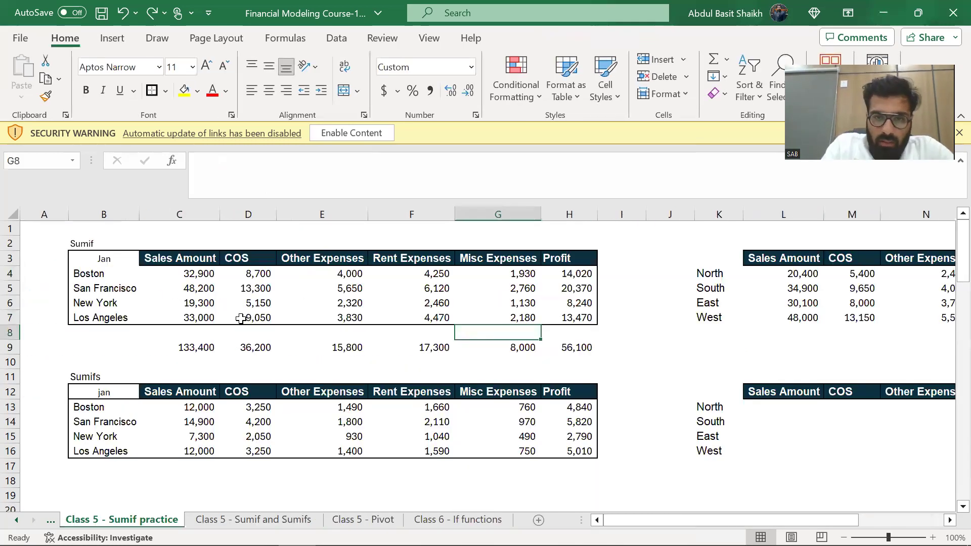
key("ctrl+Page_Up")
key("Left")
key("Left")
key("Up")
key("Up")
key("Up")
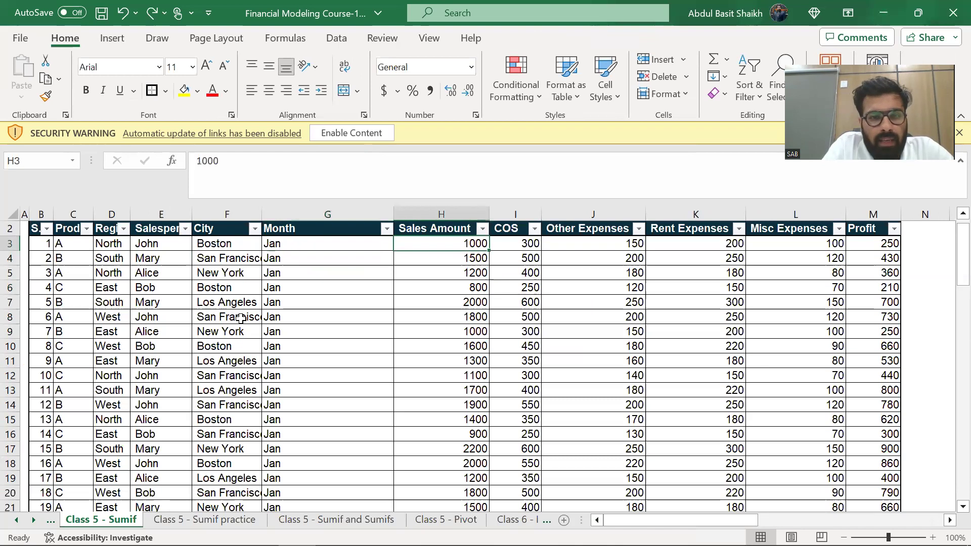
key("ctrl+space")
key("ctrl+shift+plus")
key("Up")
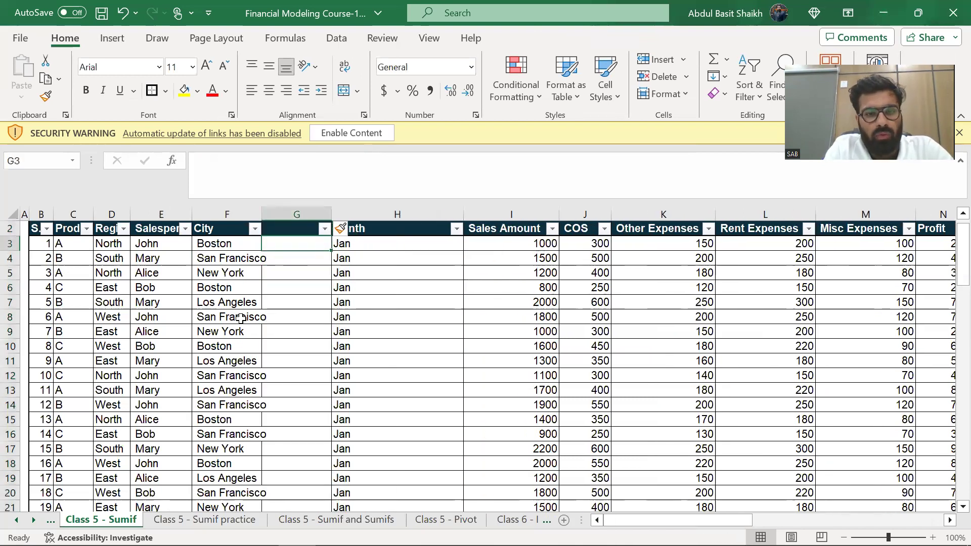
type("Date")
key("Return")
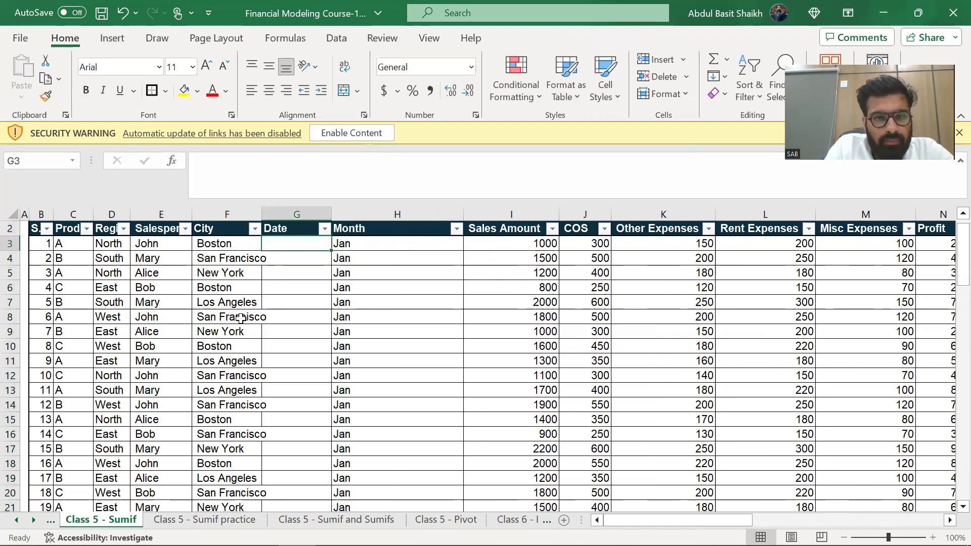
AutoFit the width of the City column and go back to the Date header.
key("Right")
key("Down")
key("Left")
key("Left")
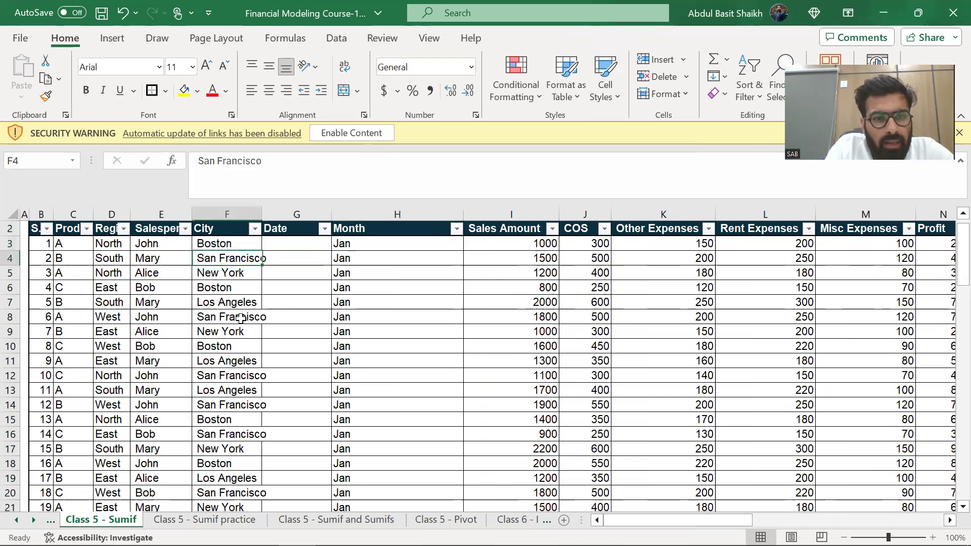
key("ctrl+space")
key("alt+h")
key("o")
key("i")
key("Right")
key("Up")
key("Up")
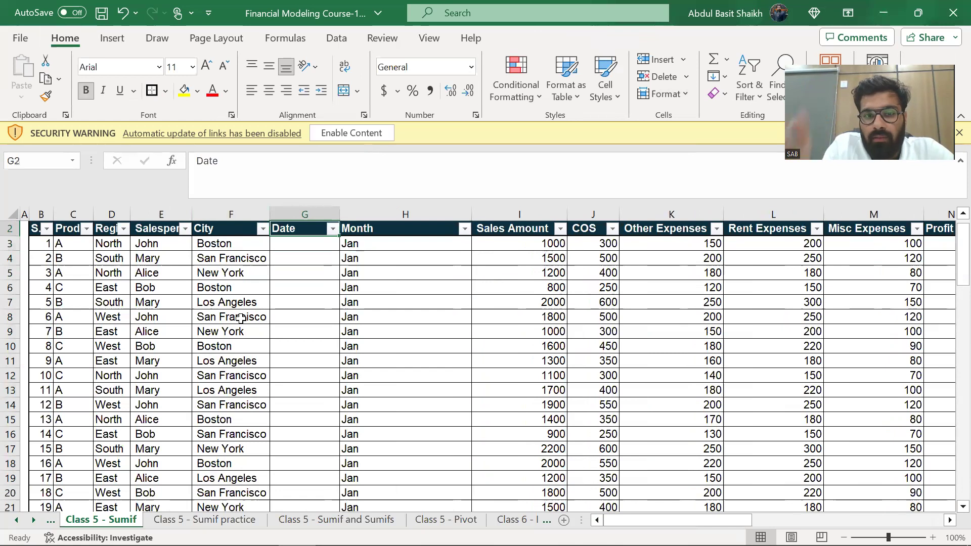
Check the extent of the Month column and enter 01/01/2024 with slash separators as the first date in G3.
key("Right")
key("ctrl+shift+Down")
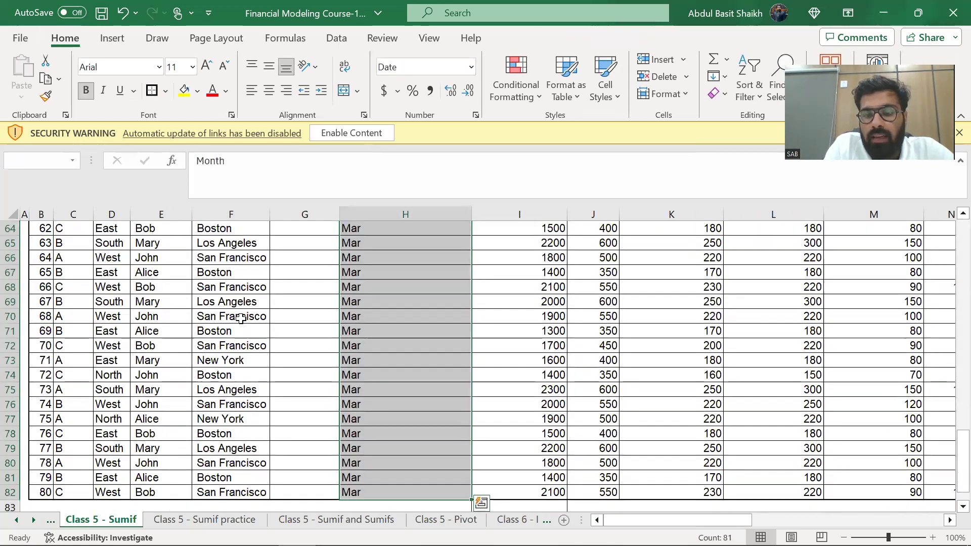
key("ctrl+shift+Up")
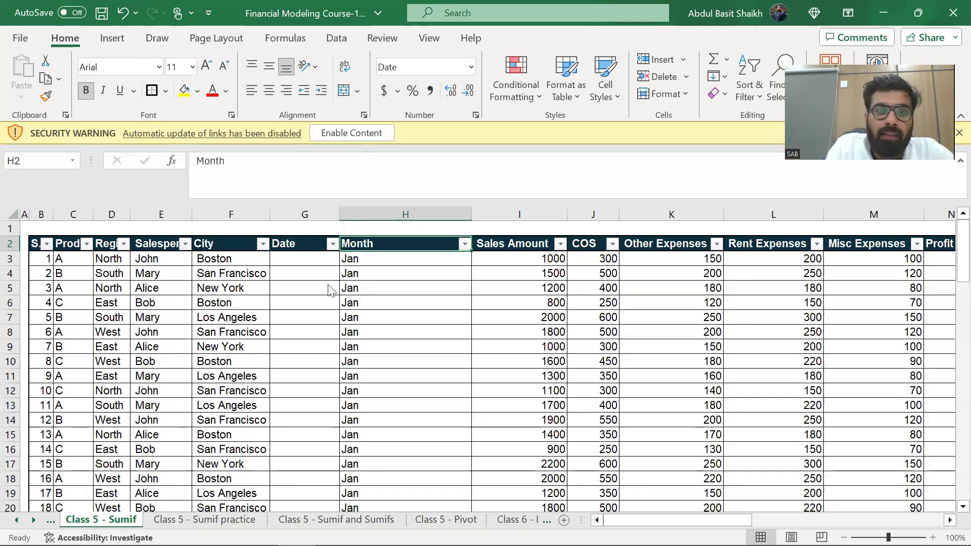
left_click(330, 263)
type("01.01.2024")
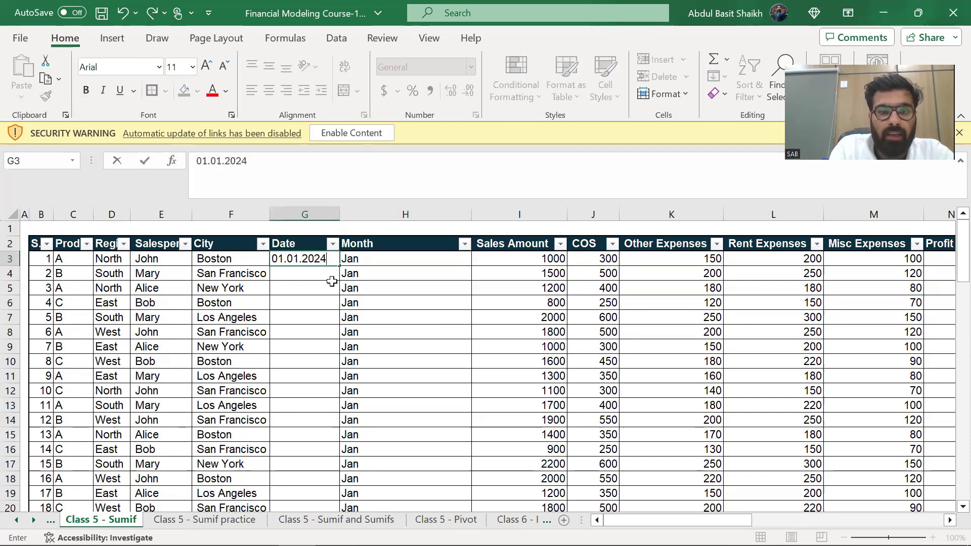
key("Return")
key("Up")
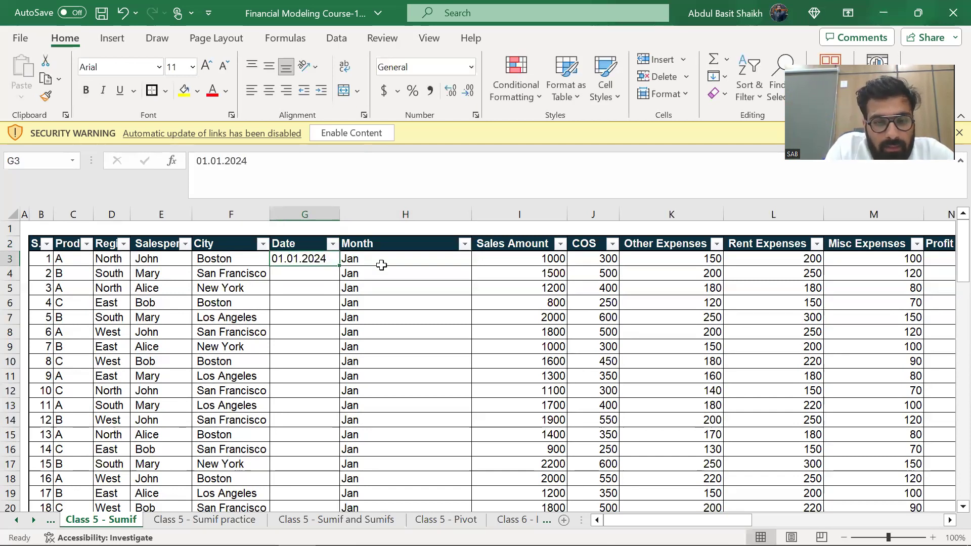
key("F2")
key("BackSpace")
type("/")
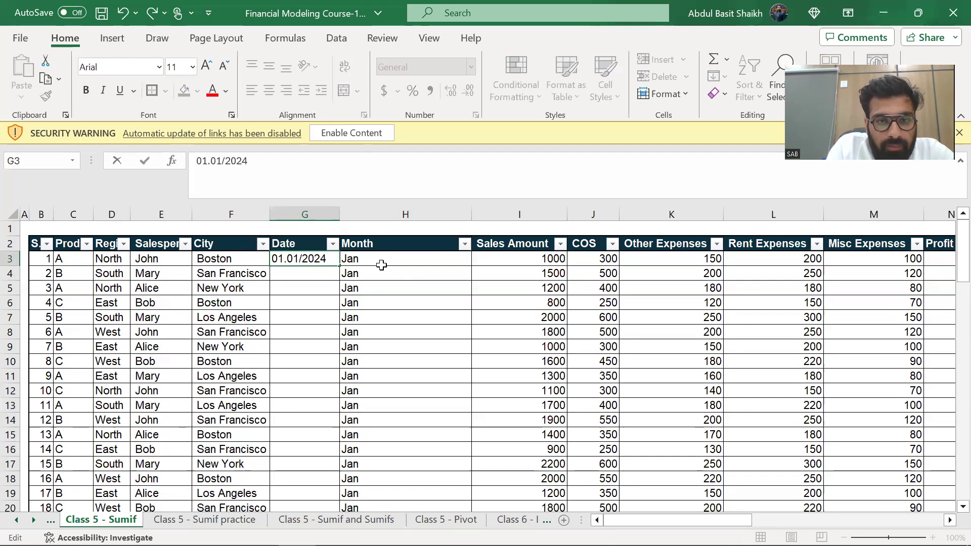
key("BackSpace")
type("/")
key("Return")
key("Up")
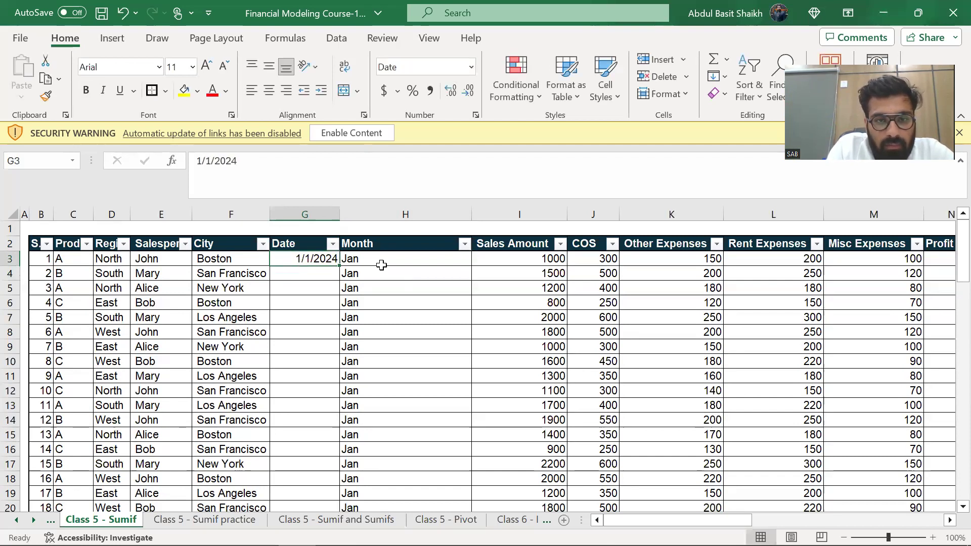
Format the date in G3 with the 14-Mar-12 date type.
key("shift+F10")
key("Up")
key("Up")
key("Up")
key("Up")
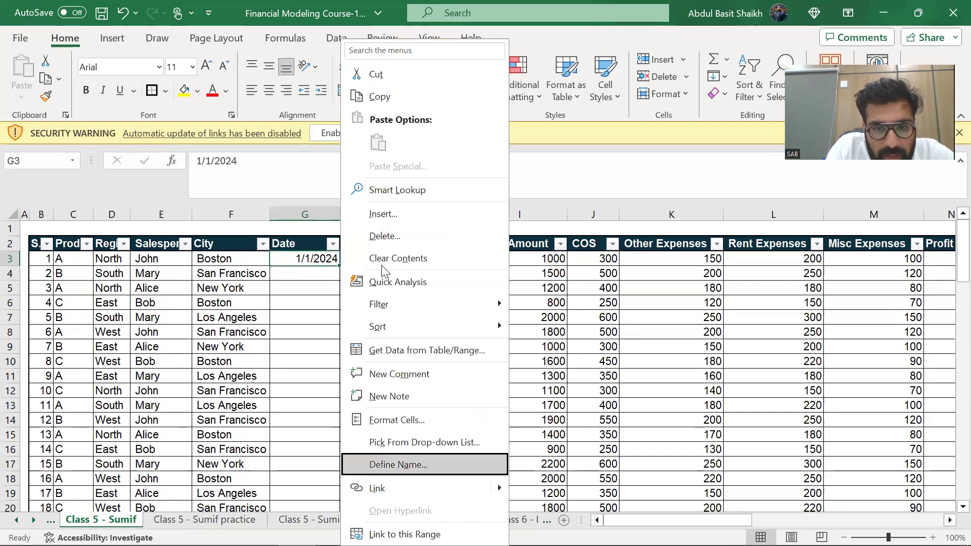
key("Return")
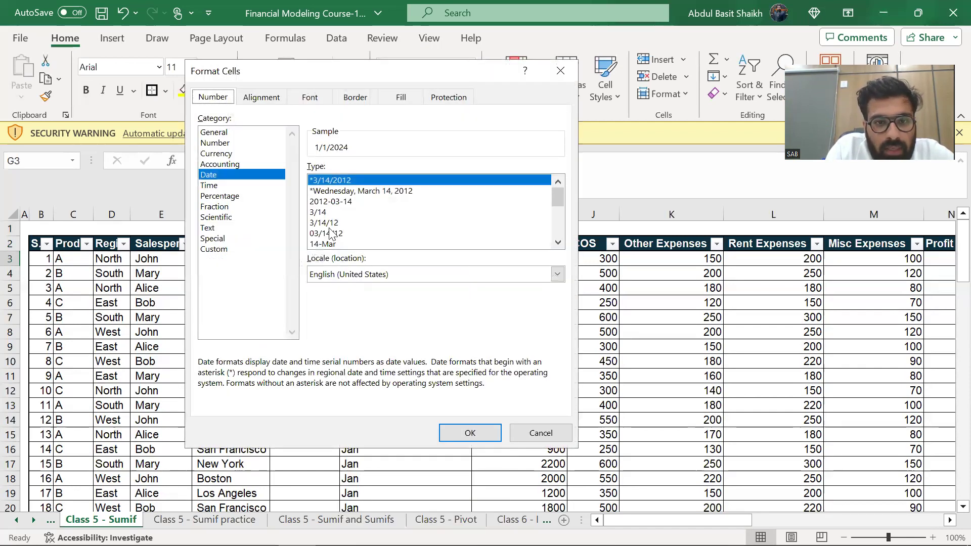
double_click(557, 242)
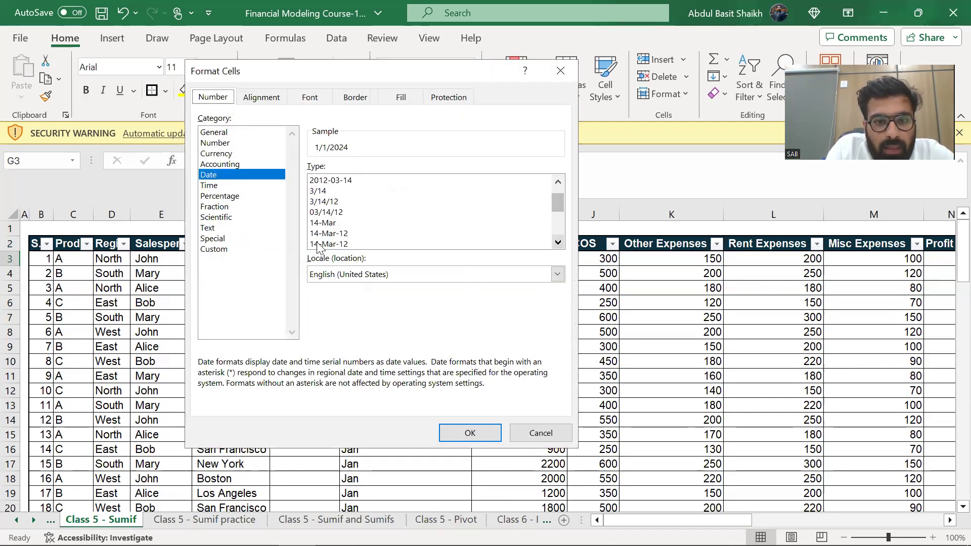
left_click(330, 233)
left_click(471, 431)
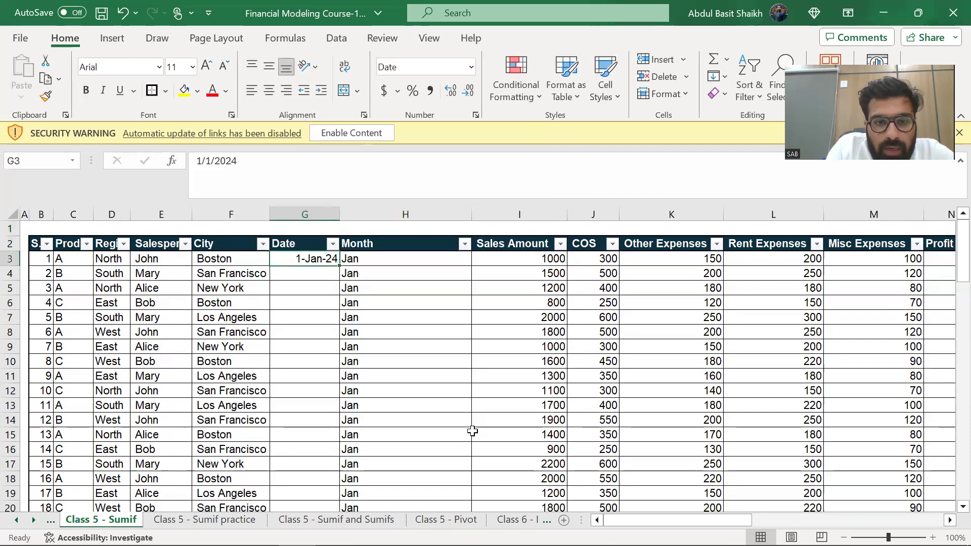
Enter =G3+1 in G4 and copy the formula down the Date column to row 82.
key("Return")
type("=G3+1")
key("Return")
key("Up")
key("ctrl+c")
key("Right")
key("ctrl+Down")
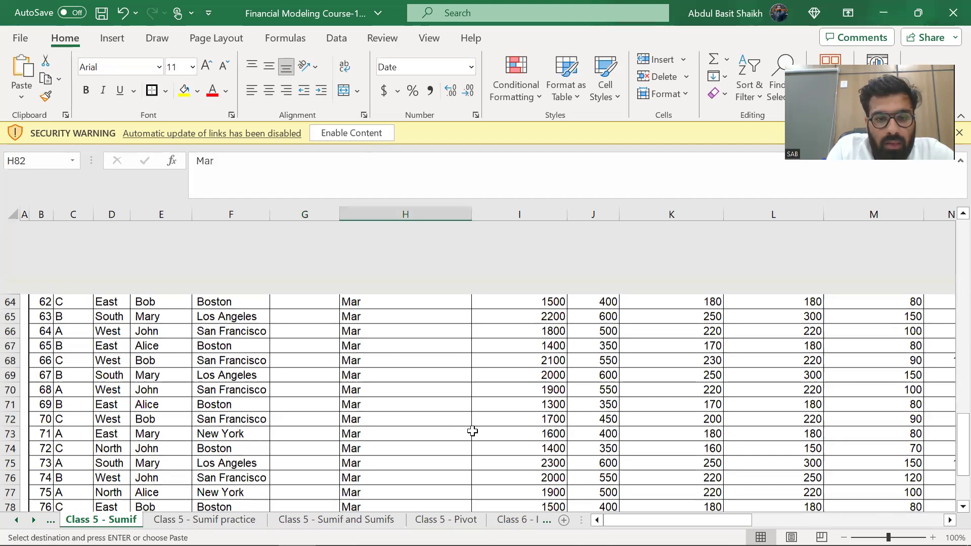
key("Left")
key("ctrl+shift+Up")
key("Return")
Compare the generated dates with the Month column from the first row to the last.
key("ctrl+Up")
key("Down")
key("Down")
key("Down")
key("Down")
key("Down")
key("Down")
key("Down")
key("Down")
key("Down")
key("Down")
key("Down")
key("Down")
key("Down")
key("Down")
key("Down")
key("Down")
key("Down")
key("Down")
key("Down")
key("Down")
key("Down")
key("Down")
key("Down")
key("Down")
key("Down")
key("Down")
key("Down")
key("Down")
key("Down")
key("Down")
key("Down")
key("Down")
key("Down")
key("Down")
key("Down")
key("Down")
key("Down")
key("Down")
key("Down")
key("Down")
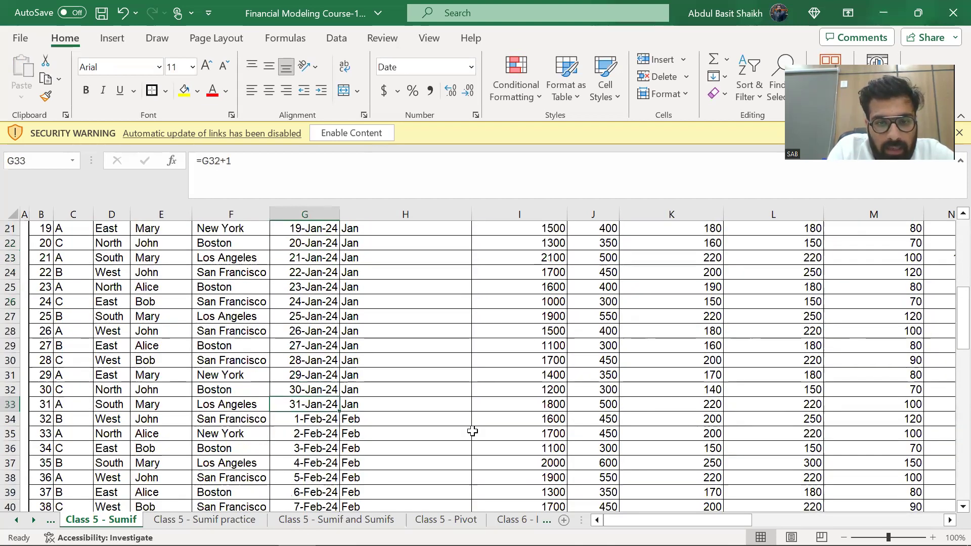
key("Down")
key("Down")
key("Down")
key("Down")
key("Down")
key("Down")
key("Down")
key("Down")
key("Down")
key("Down")
key("Down")
key("Down")
key("Down")
key("Down")
key("Down")
key("Down")
key("Down")
key("Down")
key("Down")
key("Up")
key("Up")
key("Up")
key("Up")
key("Up")
key("Up")
key("Up")
key("Up")
key("Up")
key("Up")
key("Up")
key("Page_Down")
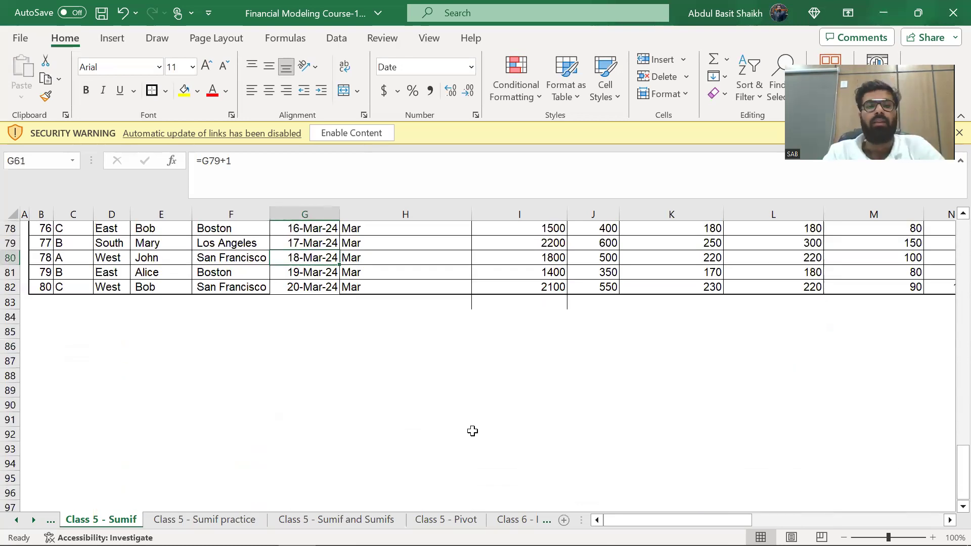
key("Page_Up")
key("Page_Up")
key("Page_Up")
key("Page_Up")
Return to the Class 5 - Pivot sheet and select the Sum of COS total in B4.
key("ctrl+Page_Up")
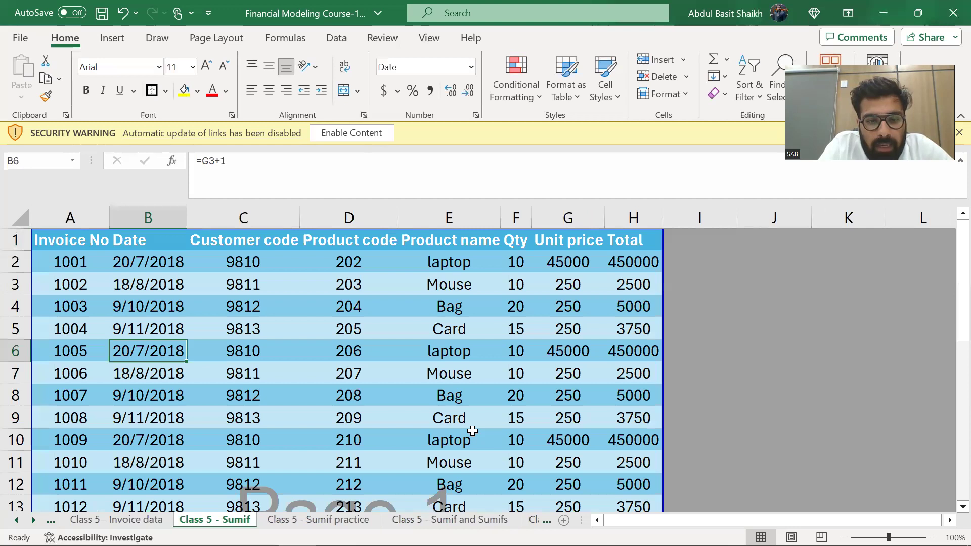
key("ctrl+Page_Down")
key("ctrl+Page_Up")
key("ctrl+Page_Up")
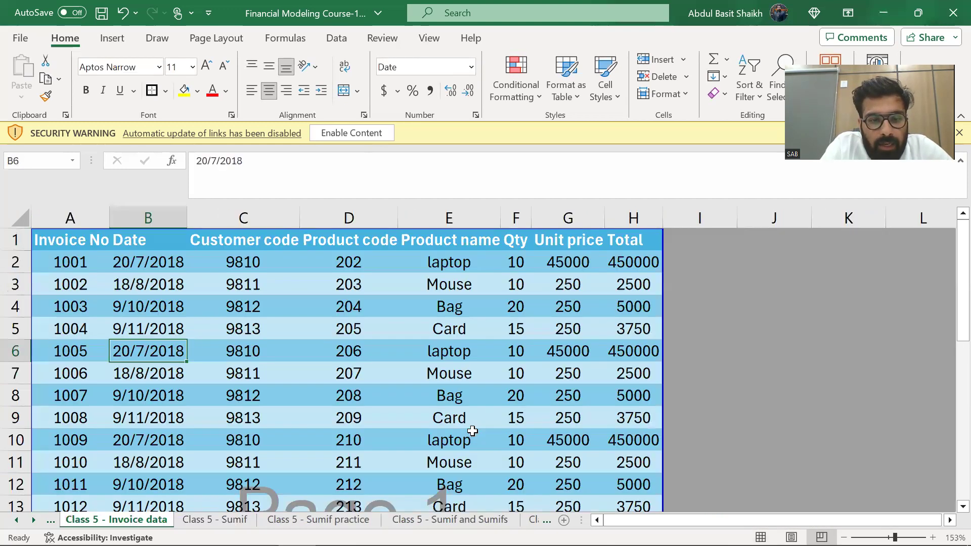
key("ctrl+Page_Up")
key("ctrl+Page_Down")
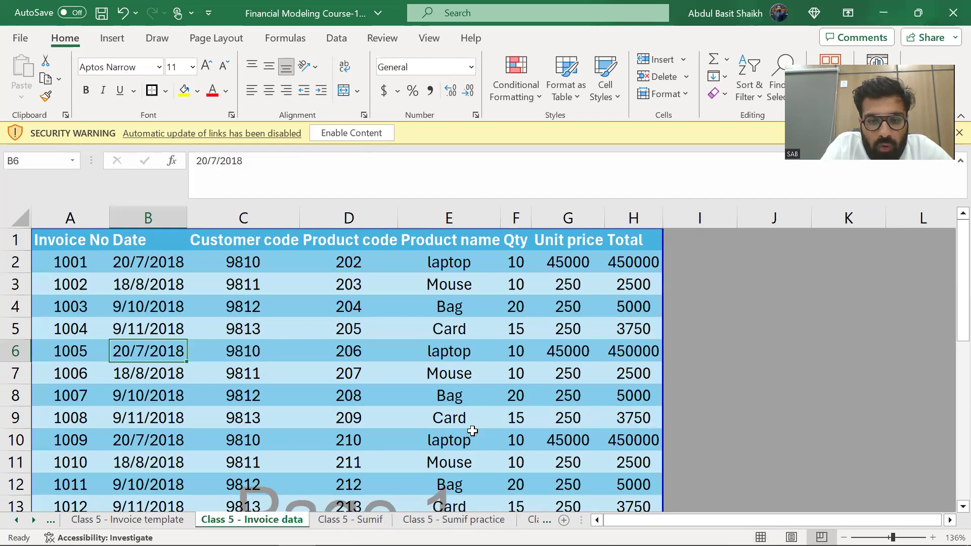
key("ctrl+Page_Down")
key("ctrl+Page_Down")
key("ctrl+Page_Down")
key("ctrl+Page_Down")
key("ctrl+Page_Up")
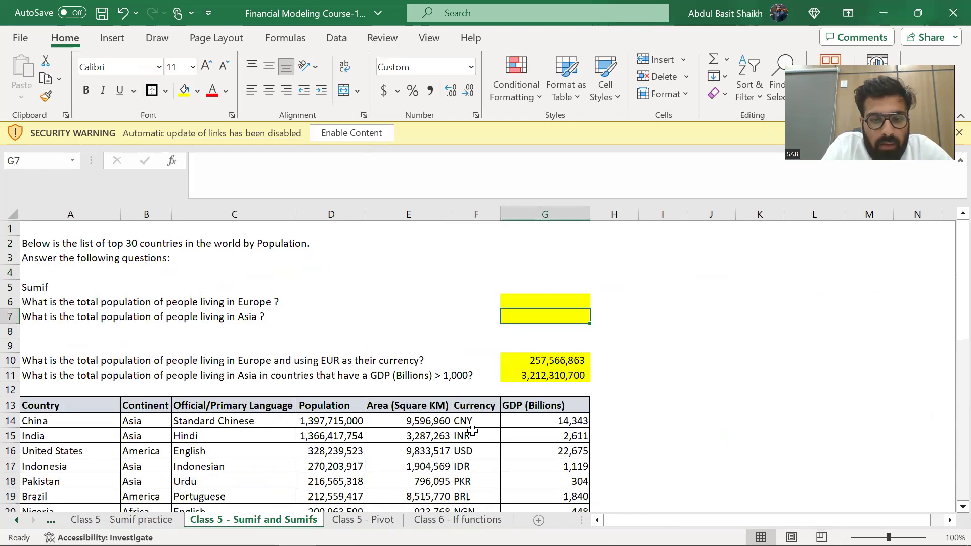
key("ctrl+Page_Down")
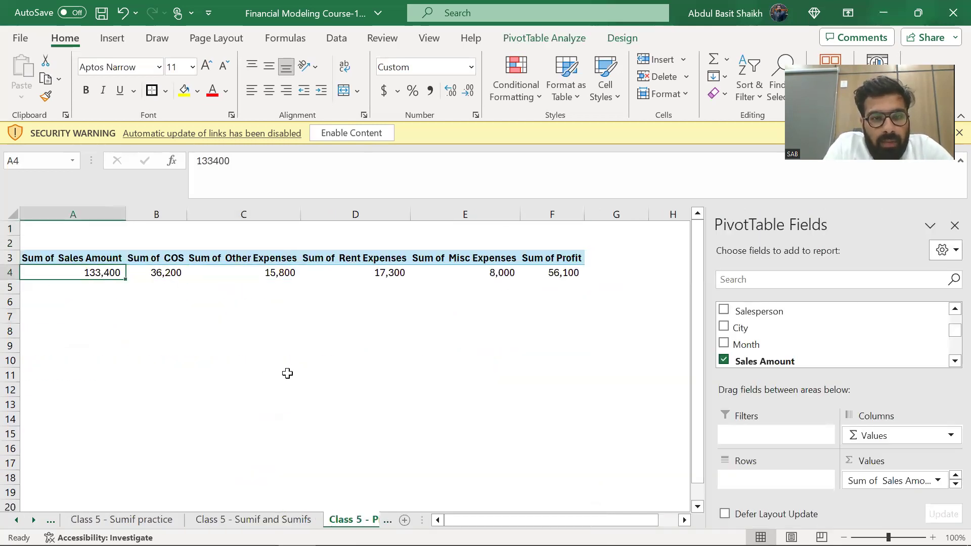
key("Right")
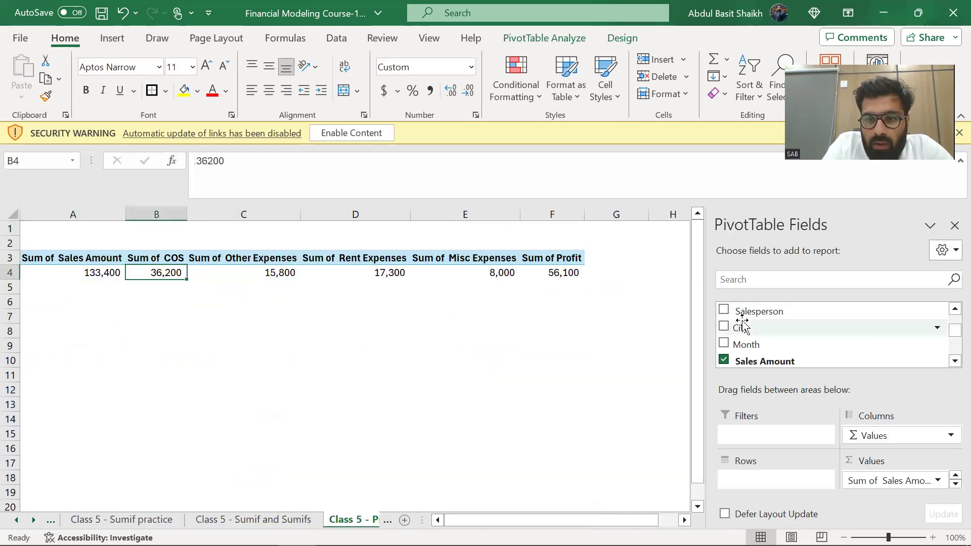
Add the City field to the PivotTable rows and refresh the PivotTable to load the new Date column.
left_click(955, 309)
left_click(724, 352)
key("Down")
key("Down")
key("Down")
left_click(328, 315)
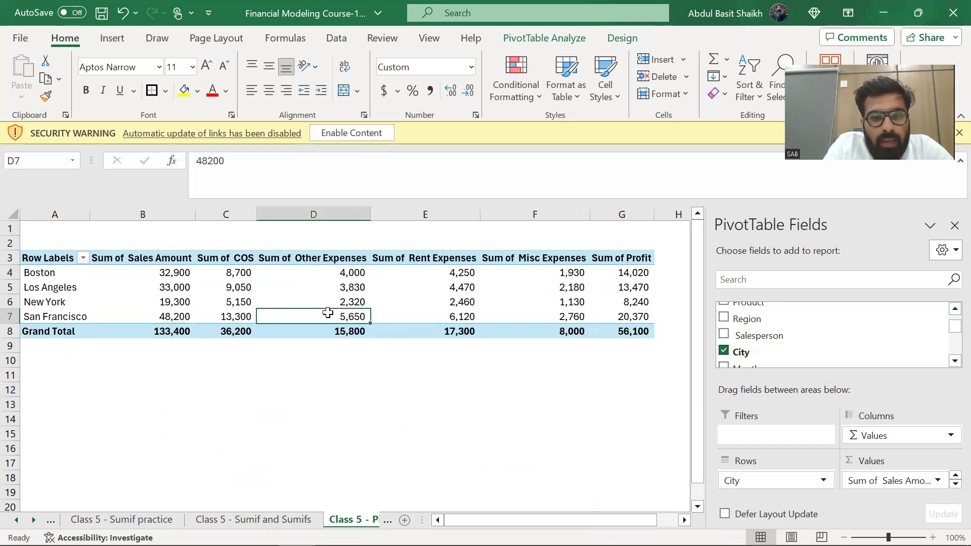
right_click(330, 316)
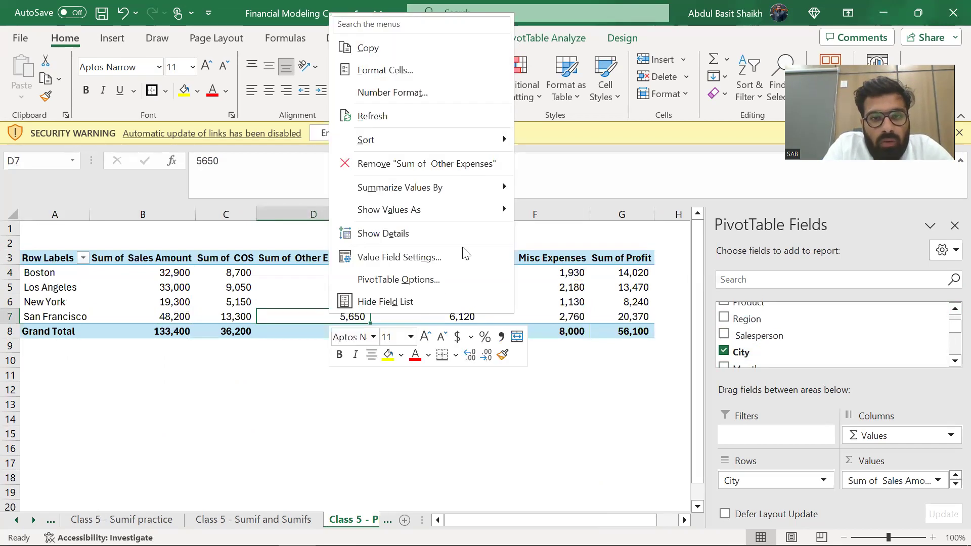
left_click(404, 114)
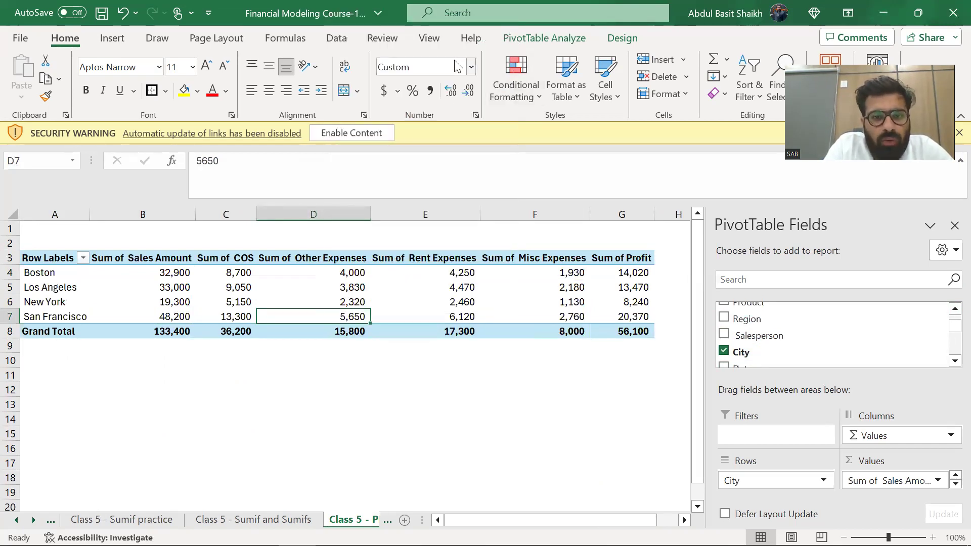
Insert a timeline for the Date field and place it below the PivotTable.
left_click(569, 43)
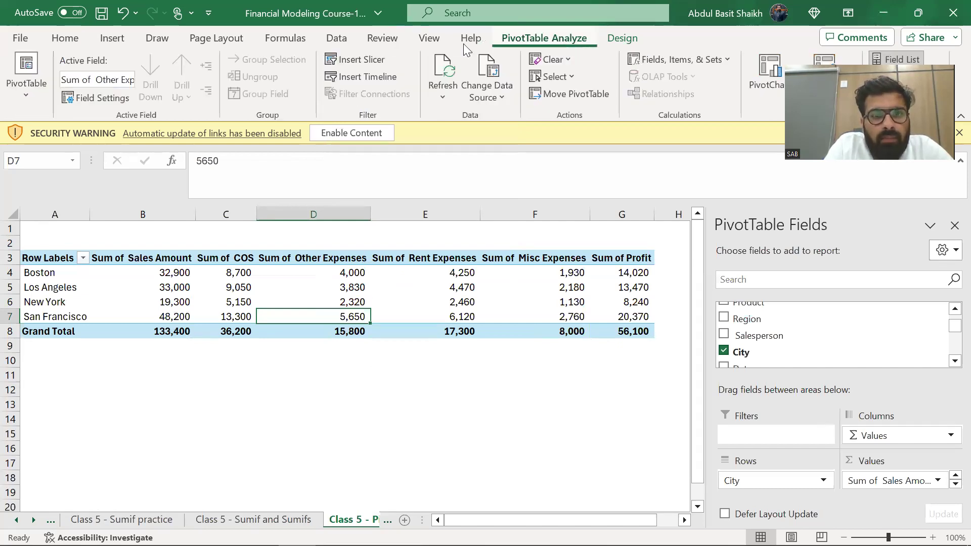
left_click(383, 82)
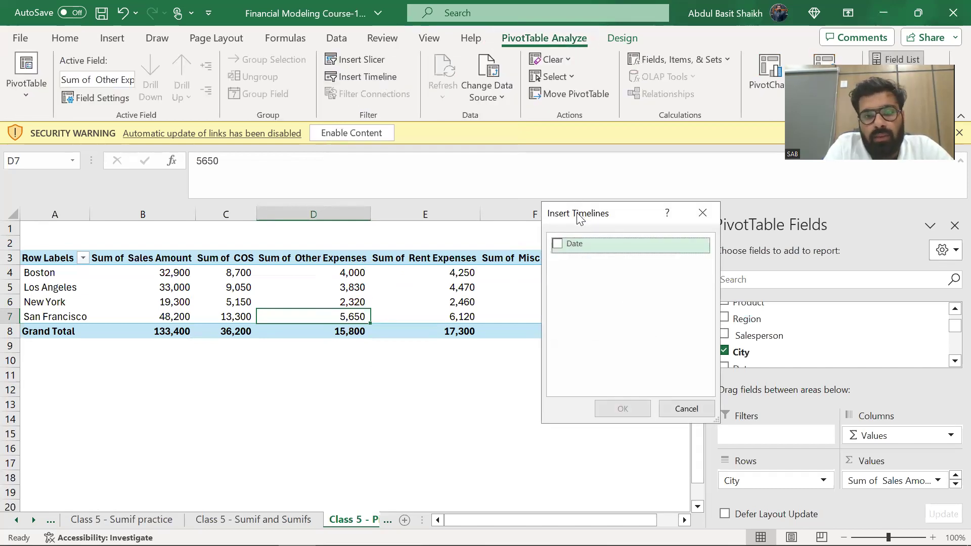
left_click_drag(580, 217, 421, 228)
left_click(398, 254)
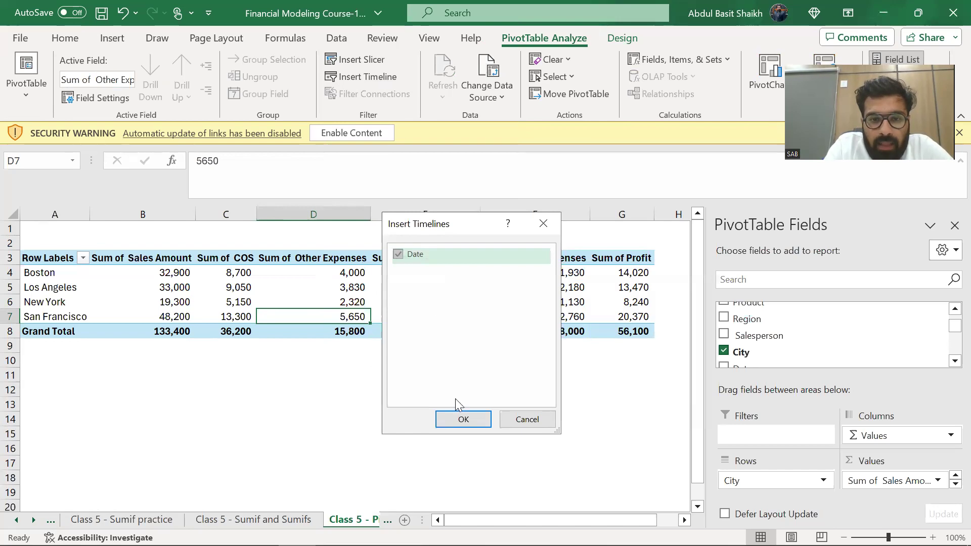
left_click(462, 419)
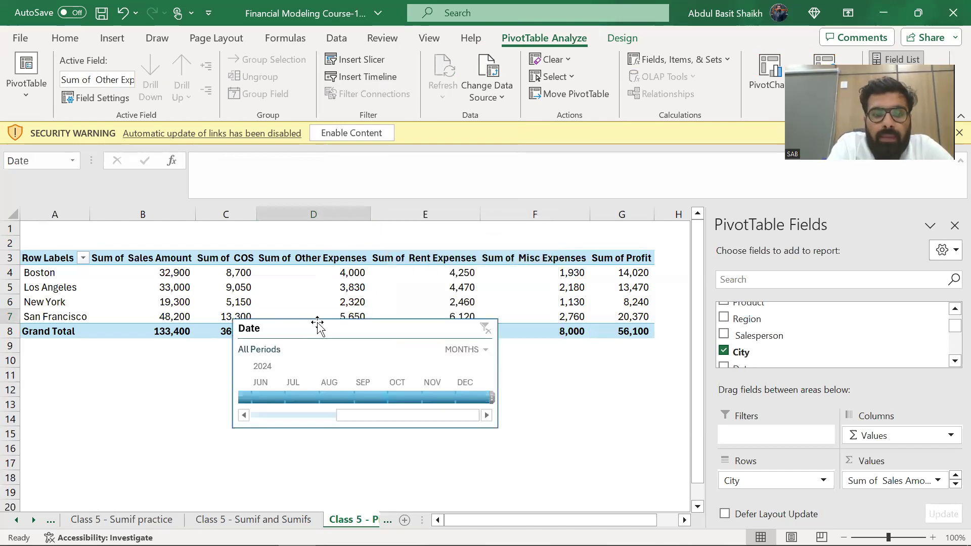
left_click_drag(332, 327, 491, 370)
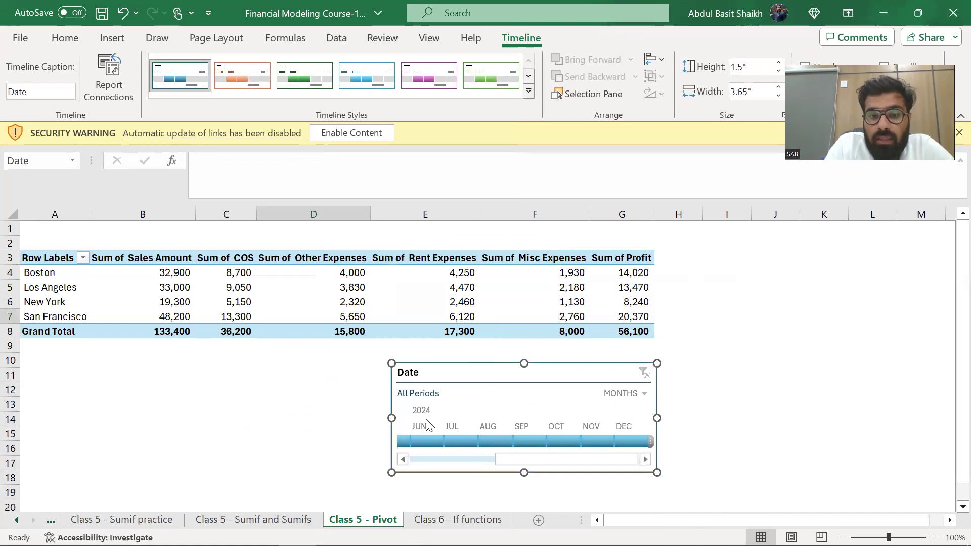
Filter the city totals with the timeline by each month from January to May 2024, return to January, and clear the filter.
left_click(458, 459)
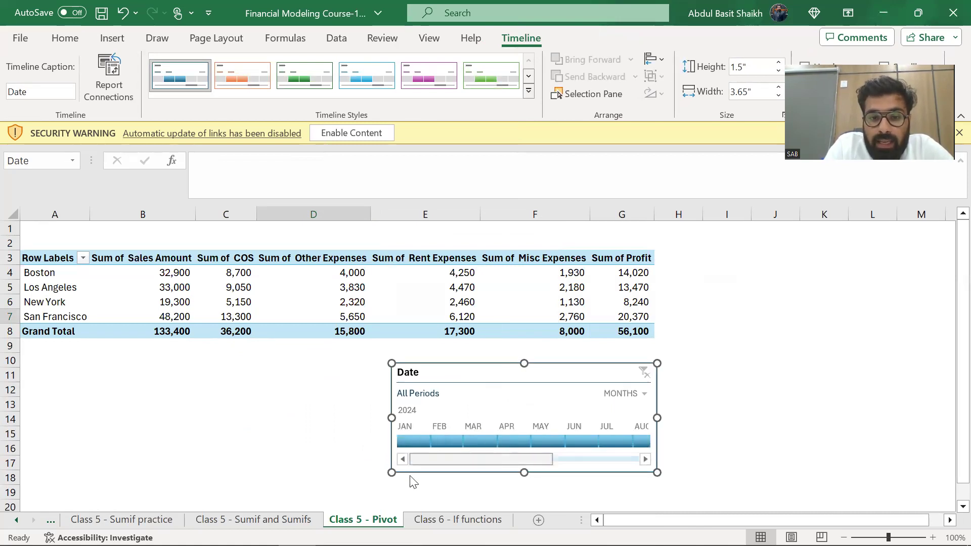
mouse_move(454, 464)
left_mouse_down()
mouse_move(651, 475)
mouse_move(451, 474)
left_mouse_up()
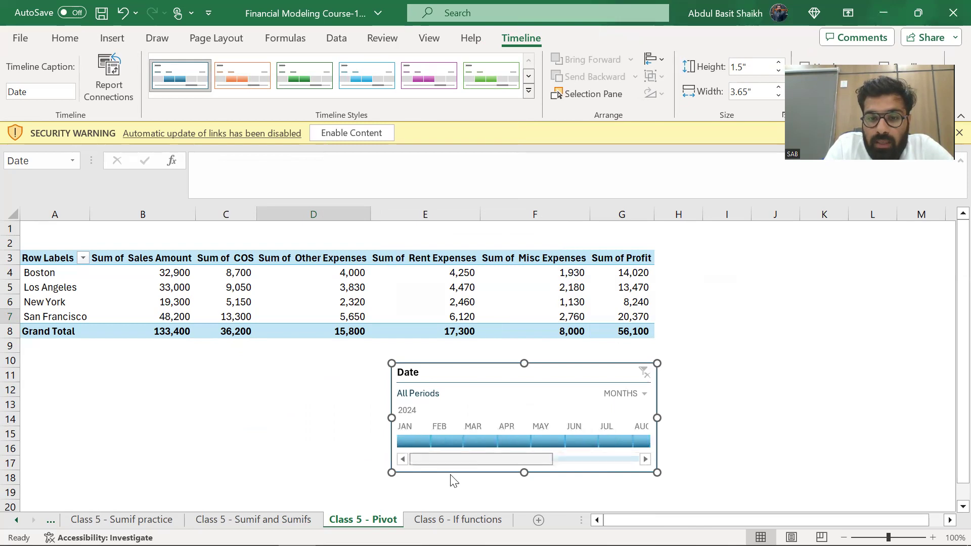
left_click(424, 438)
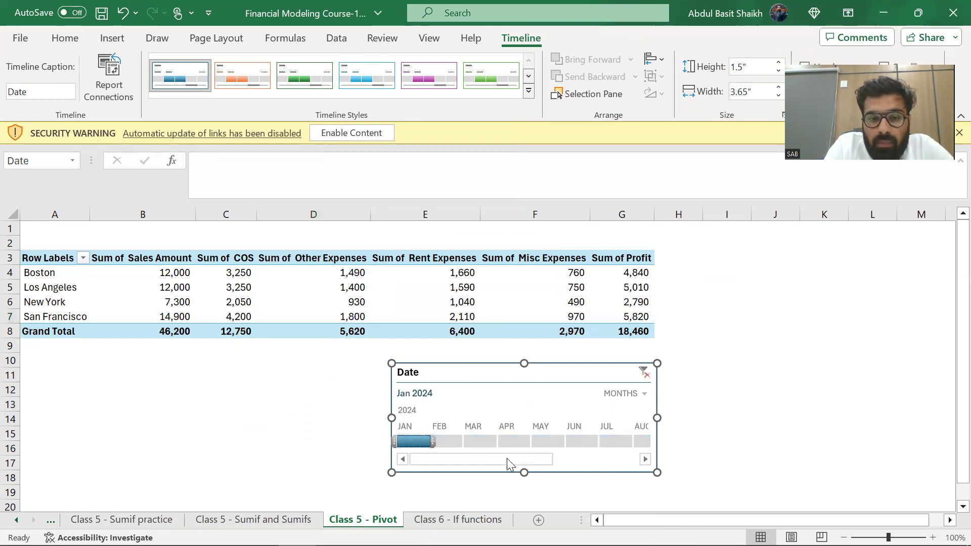
left_click(446, 442)
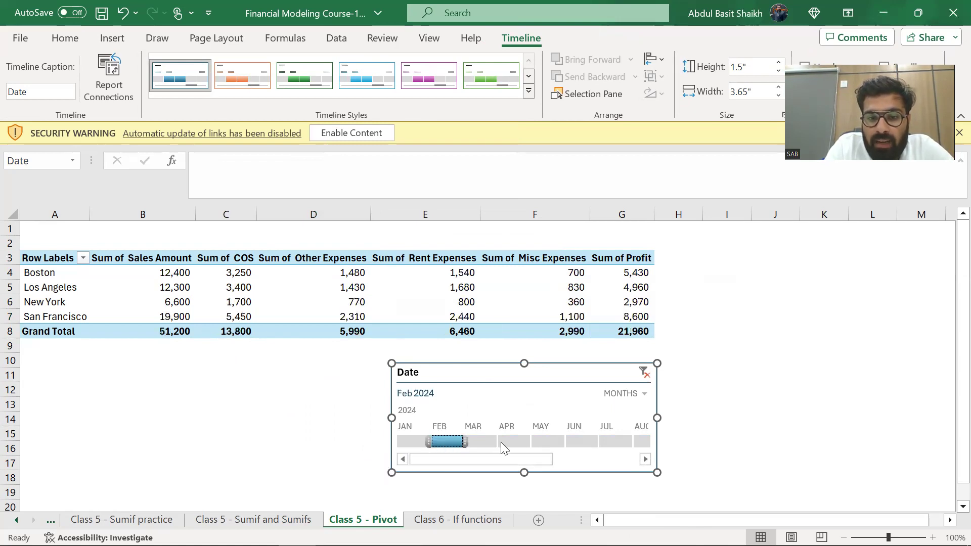
left_click(481, 442)
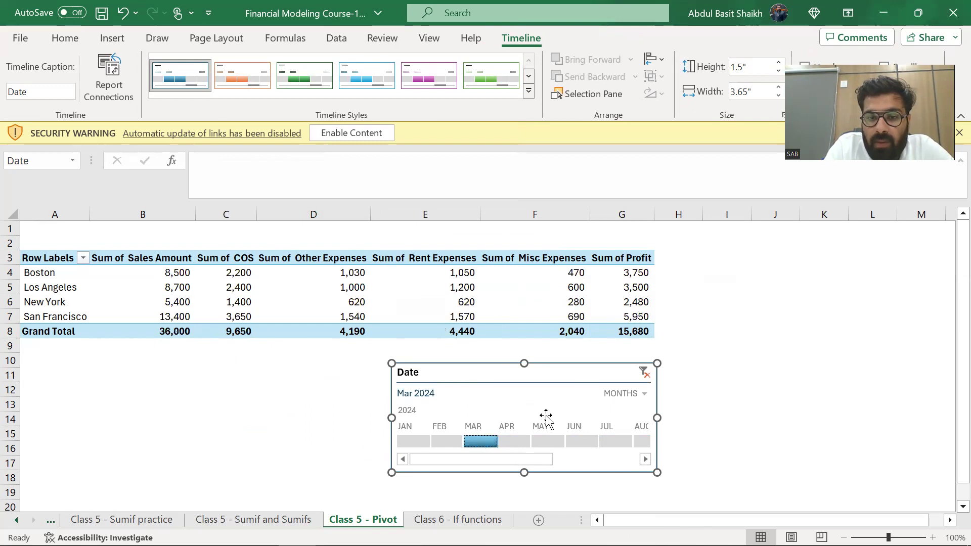
left_click(523, 442)
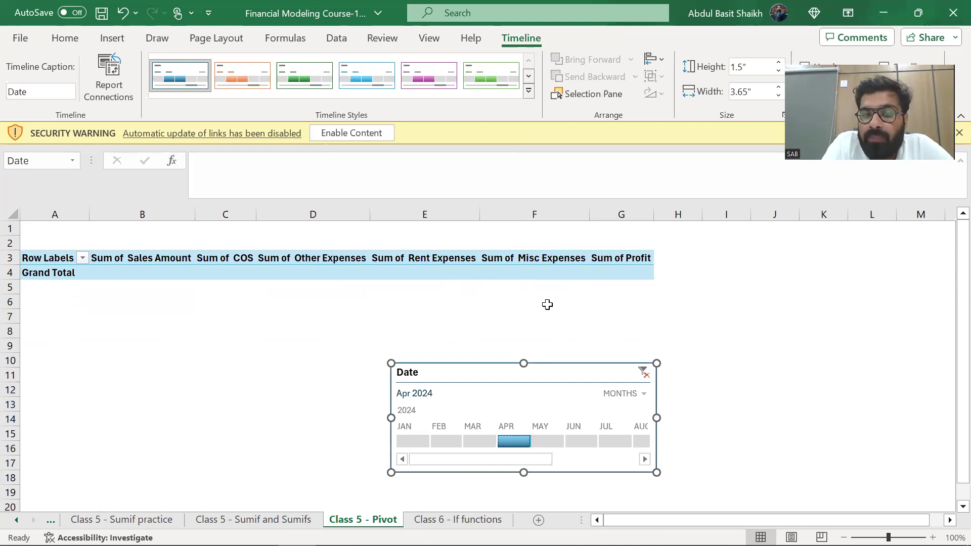
left_click(542, 440)
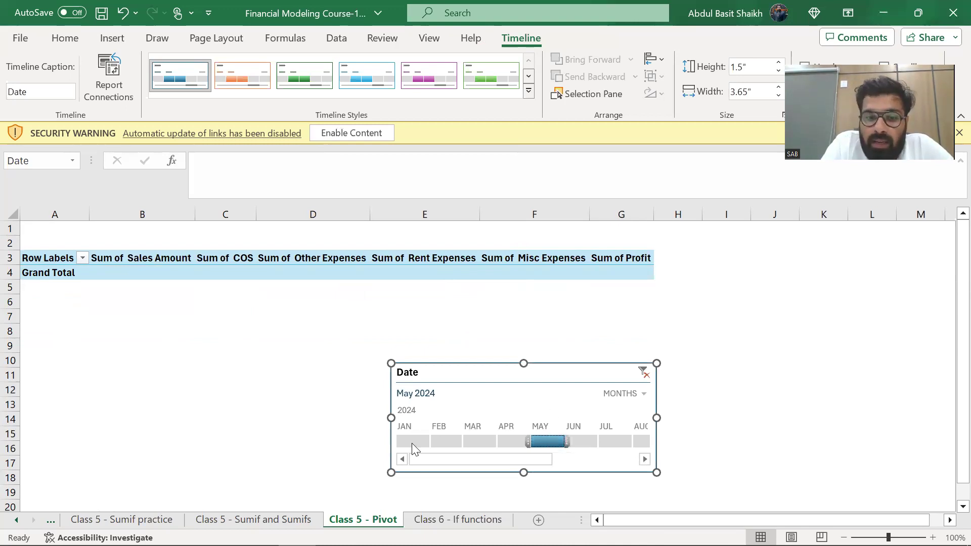
left_click(411, 443)
left_click(643, 374)
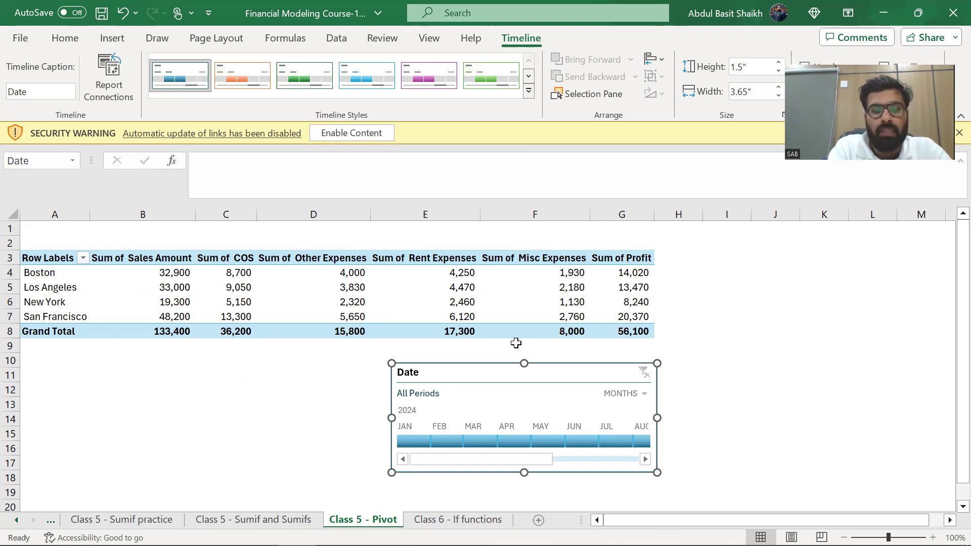
Move the Date timeline under the first columns of the PivotTable, and insert a Salesperson slicer beside the table over columns H to K.
left_click_drag(538, 371, 179, 364)
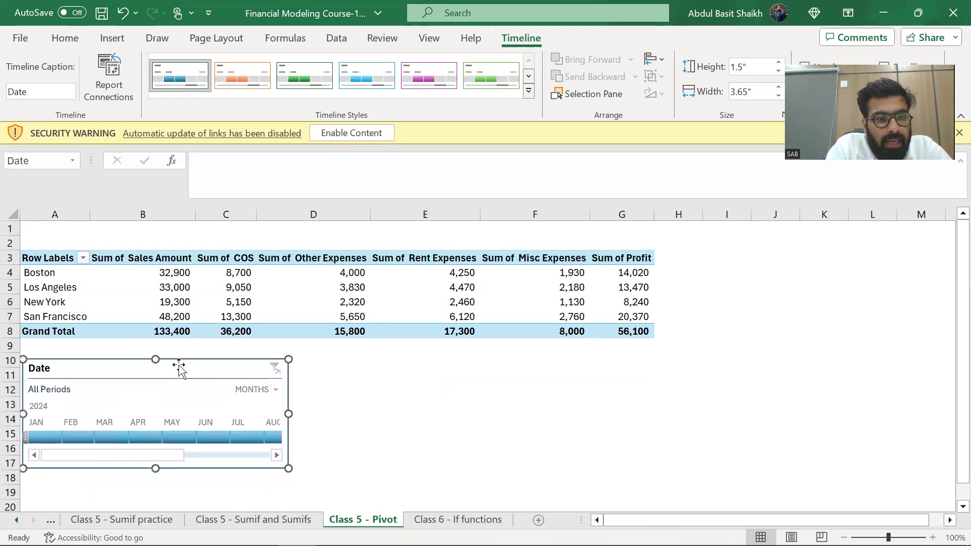
left_click(55, 260)
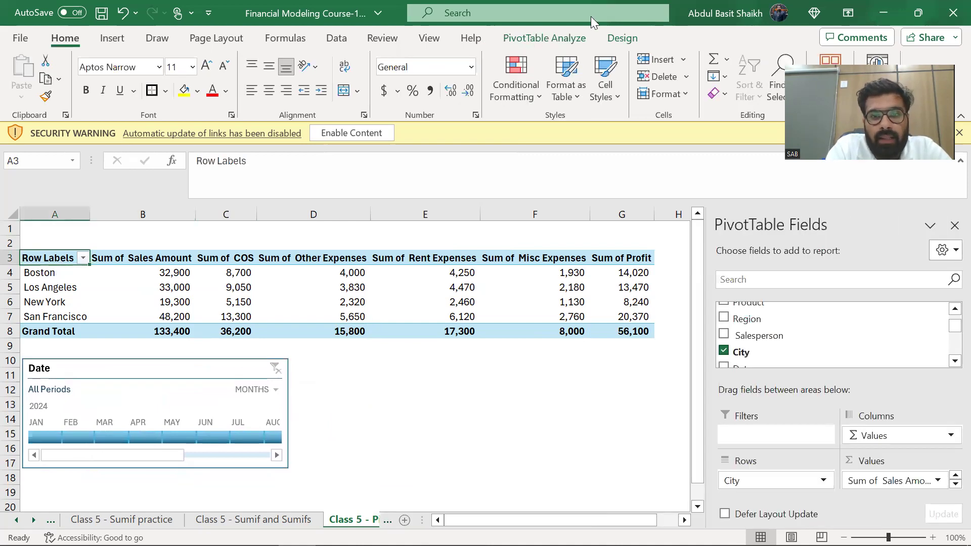
left_click(565, 40)
left_click(366, 59)
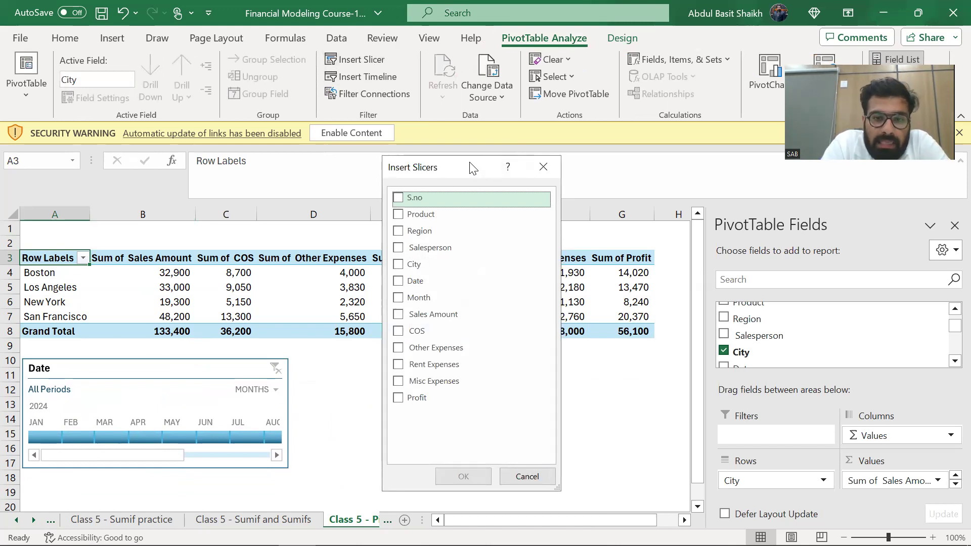
left_click(399, 247)
left_click(470, 476)
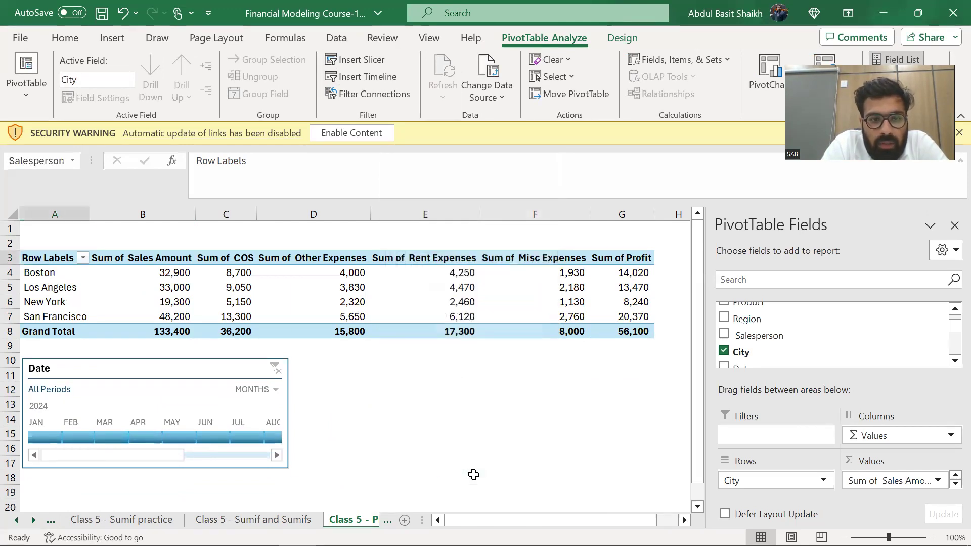
left_click_drag(373, 271, 749, 264)
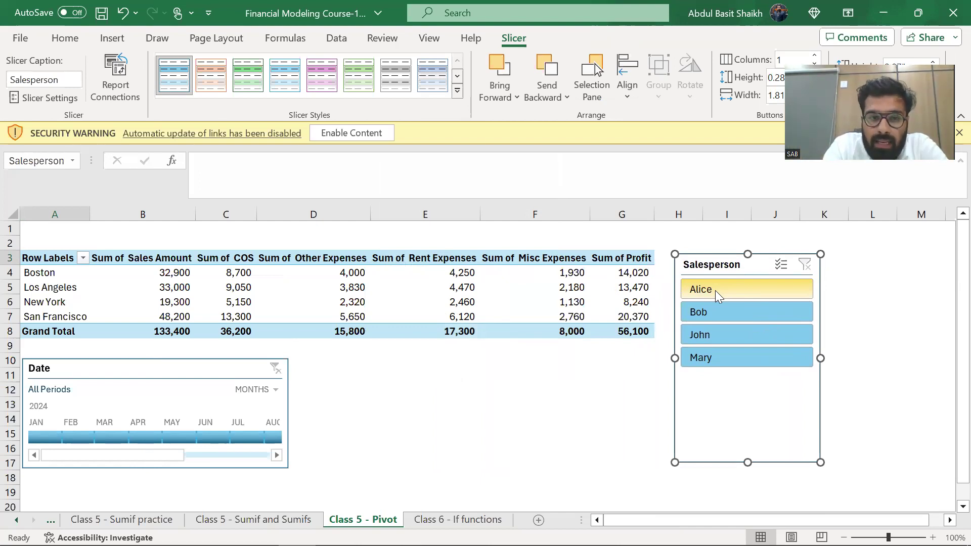
Filter the PivotTable to January 2024 and to each salesperson in turn, then clear the Salesperson slicer.
left_click(37, 438)
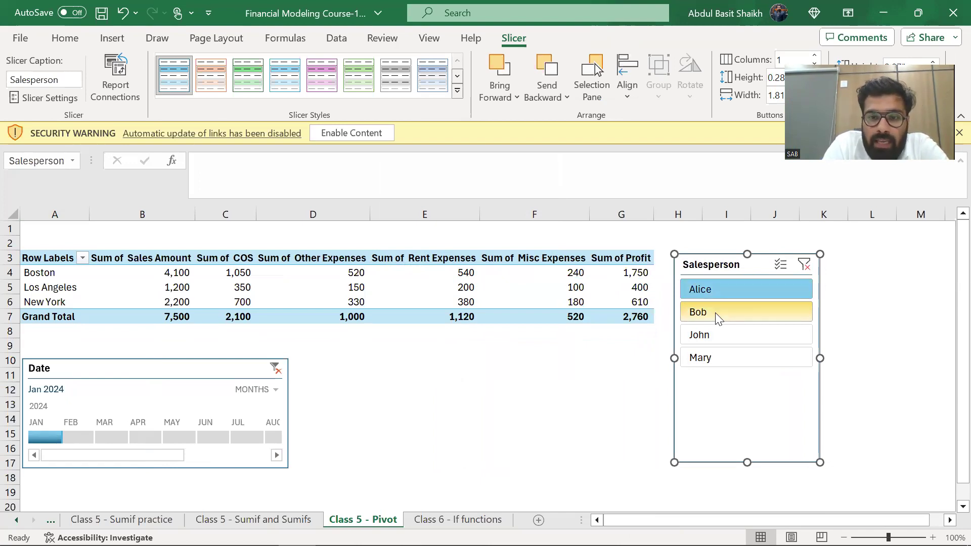
left_click(715, 313)
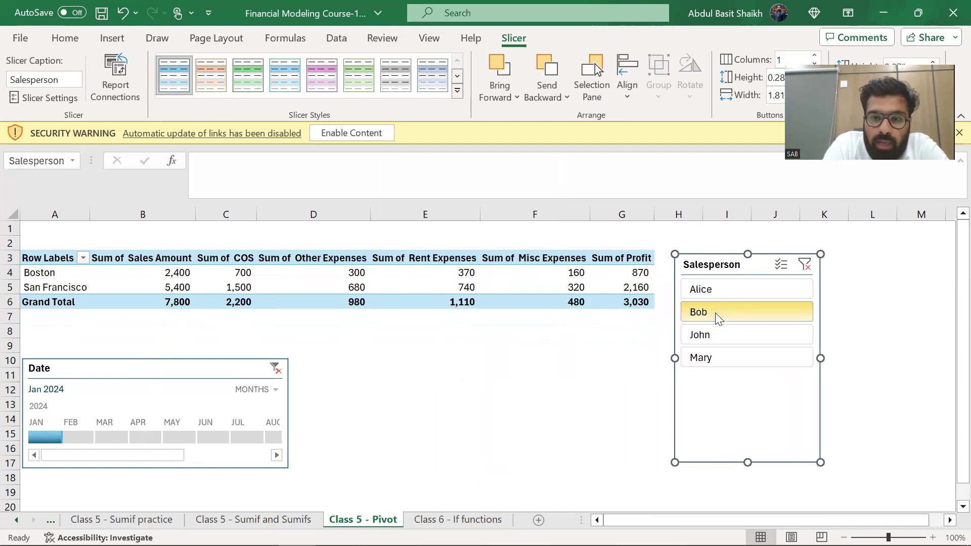
left_click(703, 362)
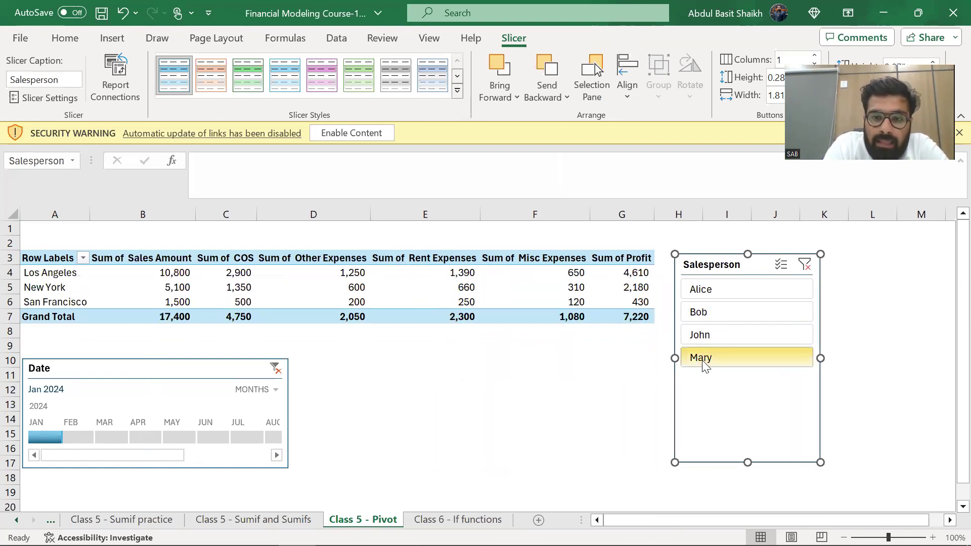
left_click(719, 336)
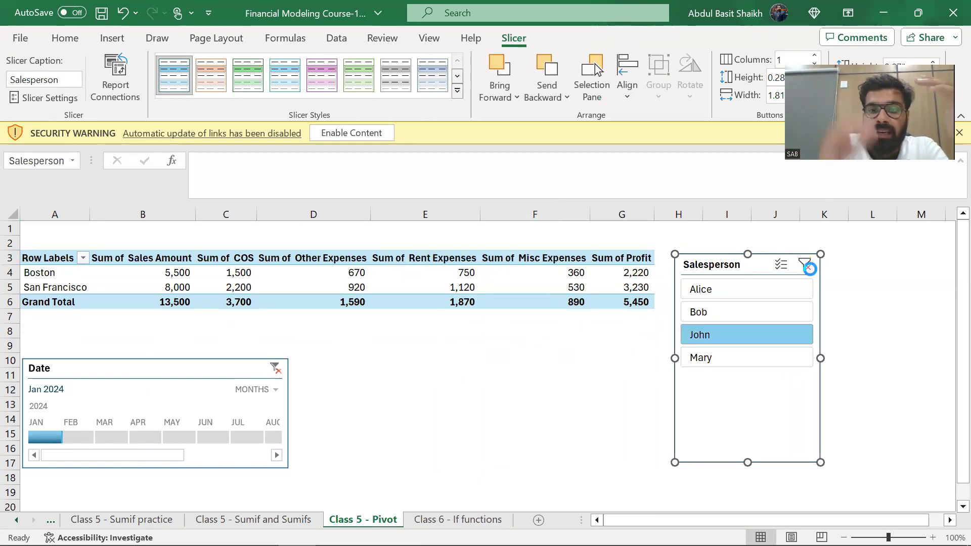
left_click(808, 266)
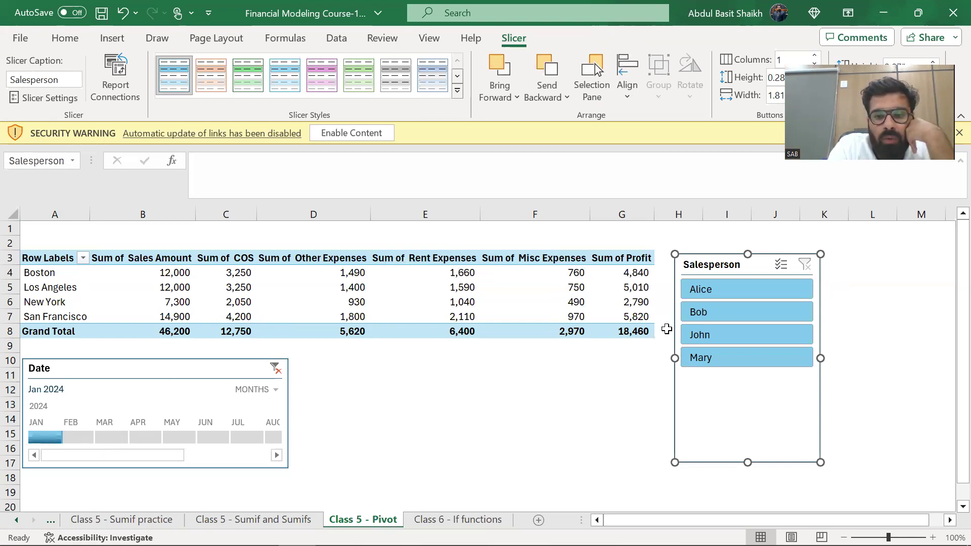
Compare the second salesperson's totals for January and March 2024, and clear both the slicer and timeline filters.
left_click(703, 312)
left_click(106, 438)
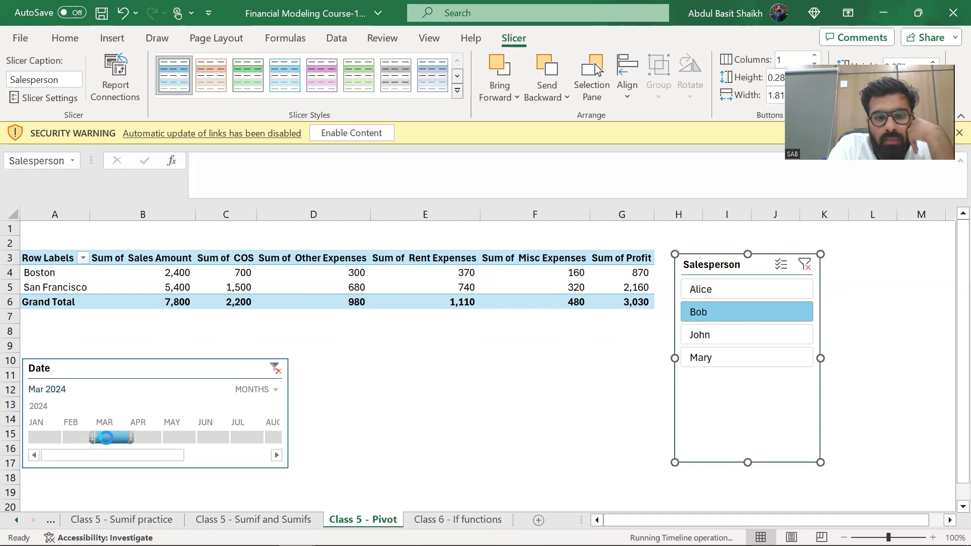
left_click(55, 436)
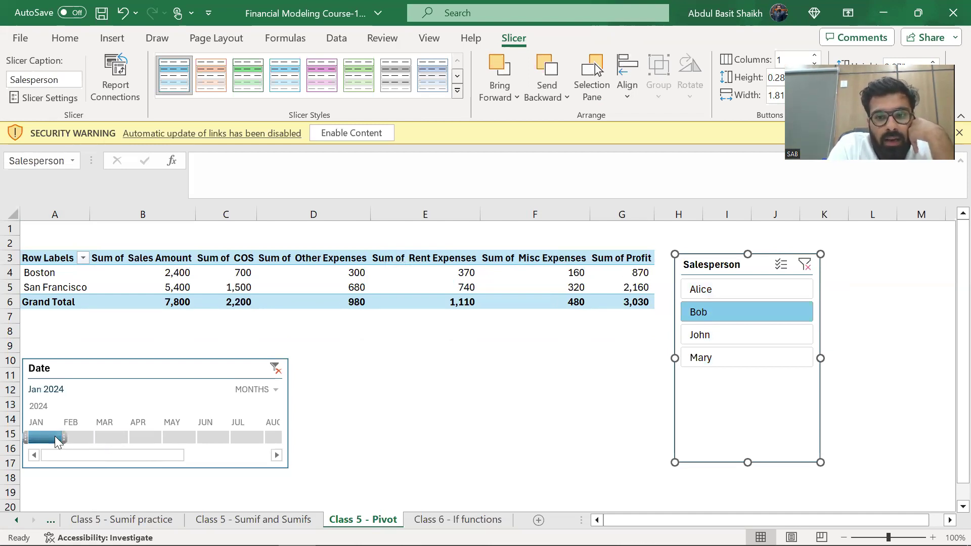
left_click(113, 441)
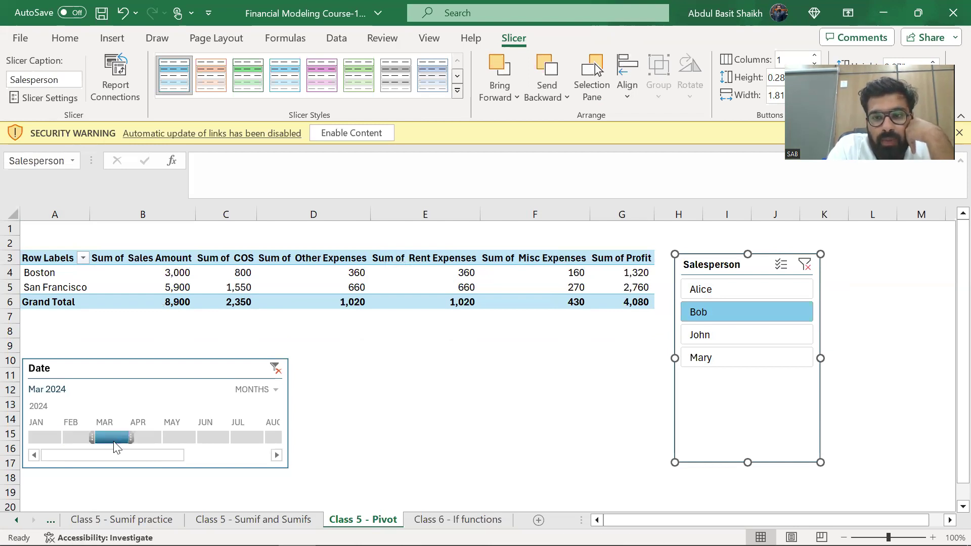
left_click(807, 269)
left_click(275, 368)
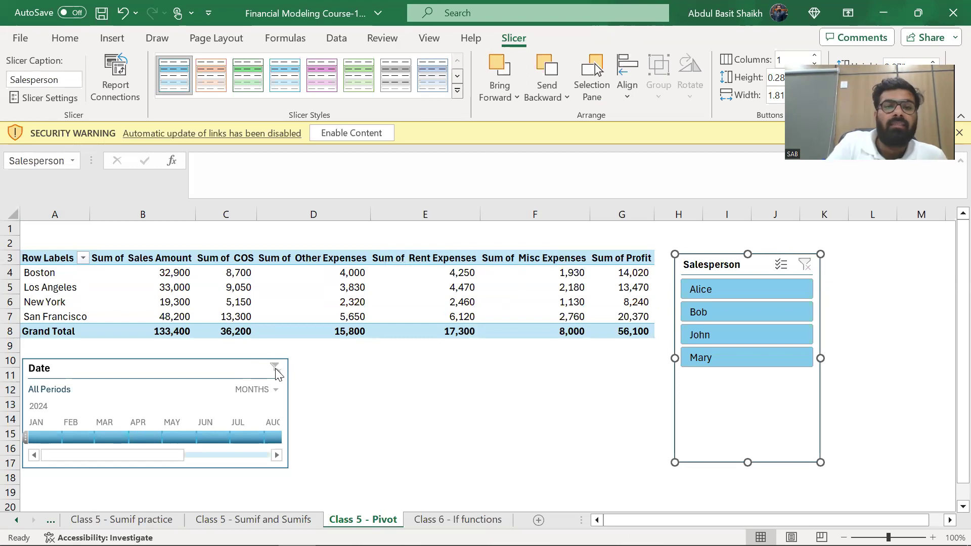
Replace the City field with the Region field in the PivotTable rows.
left_click(386, 286)
left_click(368, 286)
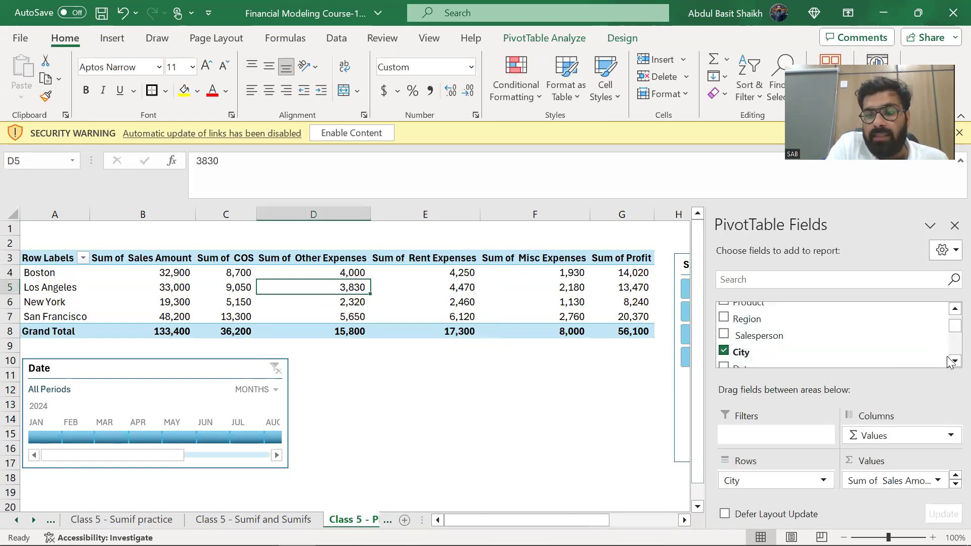
left_click(724, 351)
left_click(723, 318)
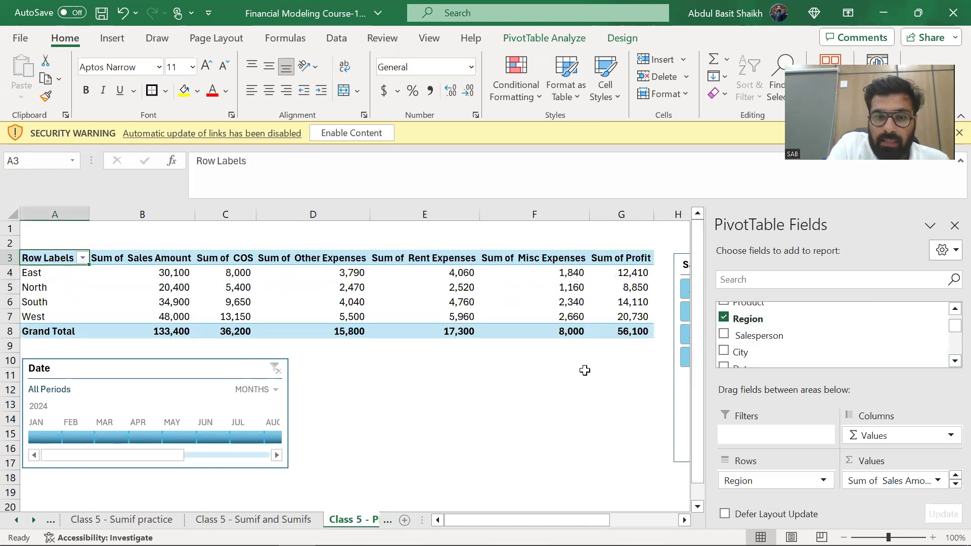
Filter the region totals to March 2024 and to the first salesperson, then clear the Salesperson filter.
left_click(438, 372)
left_click(102, 436)
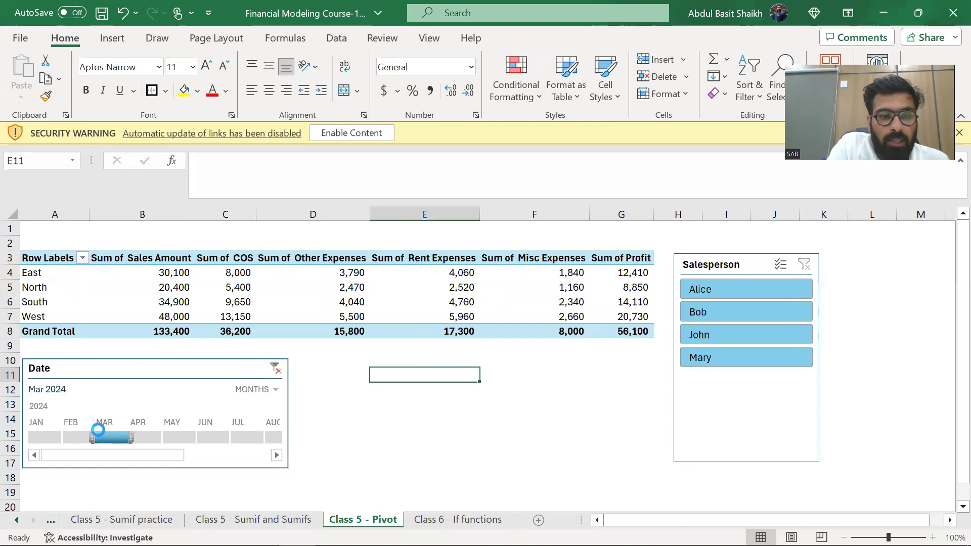
left_click(723, 290)
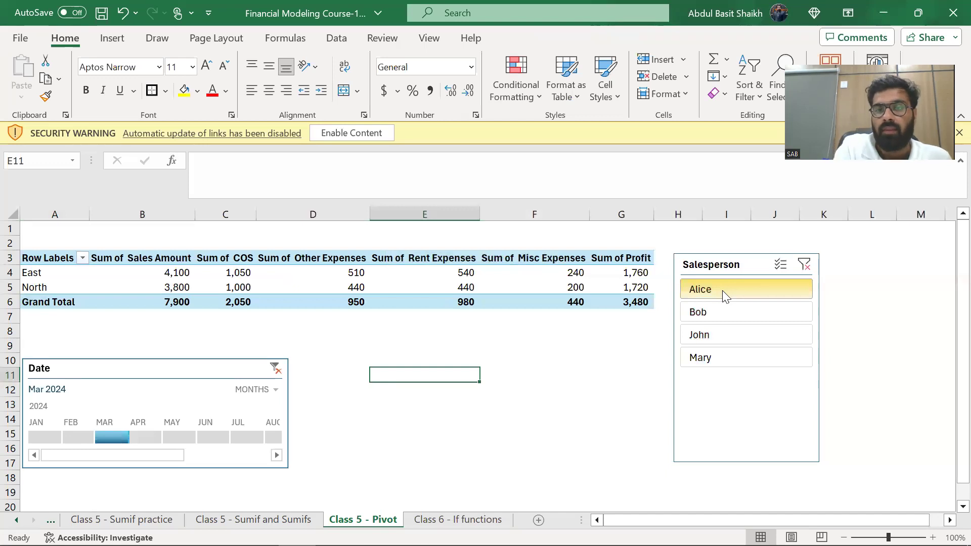
left_click(804, 265)
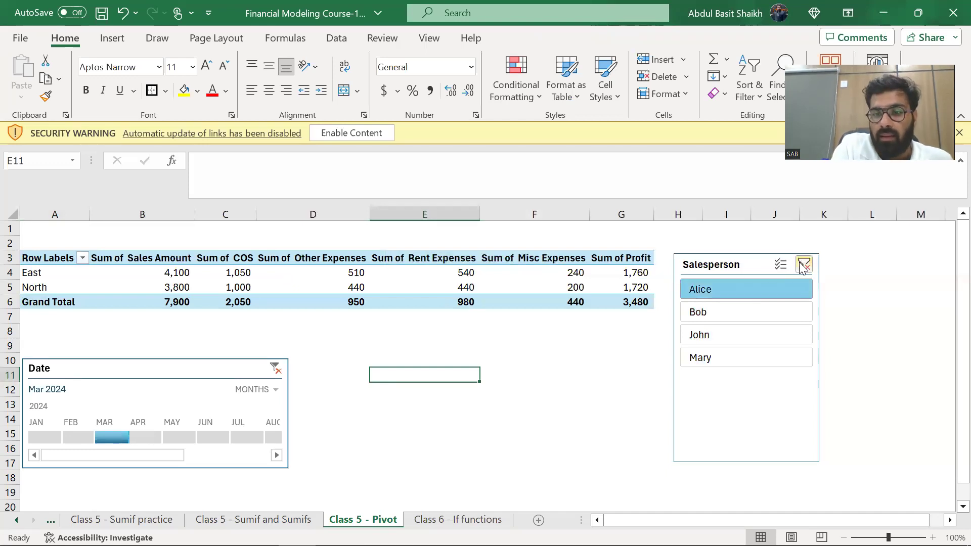
Clear the Date timeline filter on the PivotTable and switch to the Class 5 - Sumif practice sheet.
left_click(277, 369)
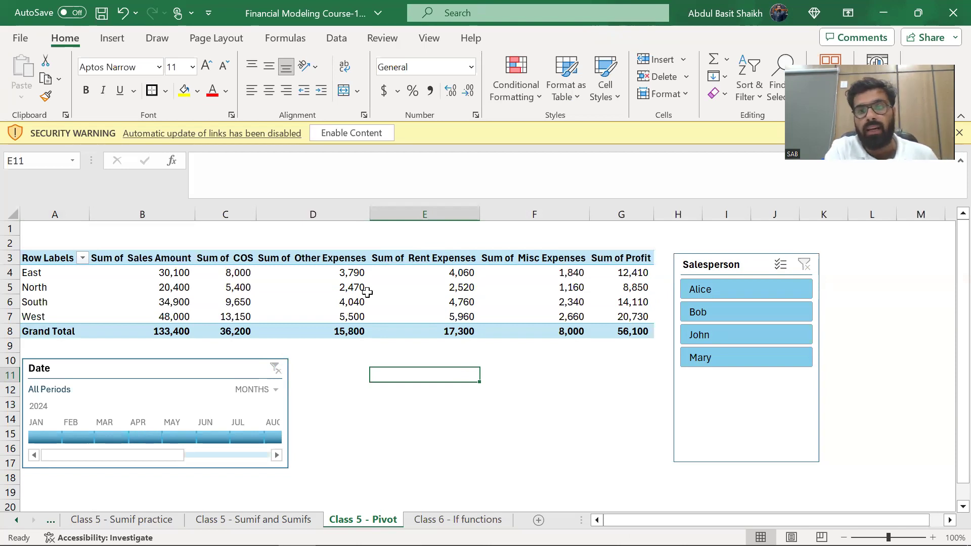
key("ctrl+Page_Down")
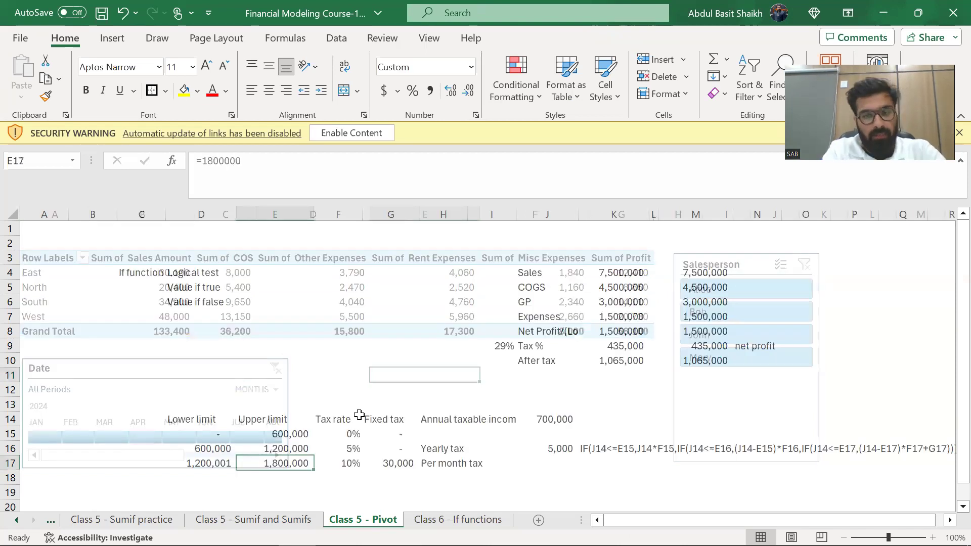
key("ctrl+Page_Up")
key("ctrl+Page_Up")
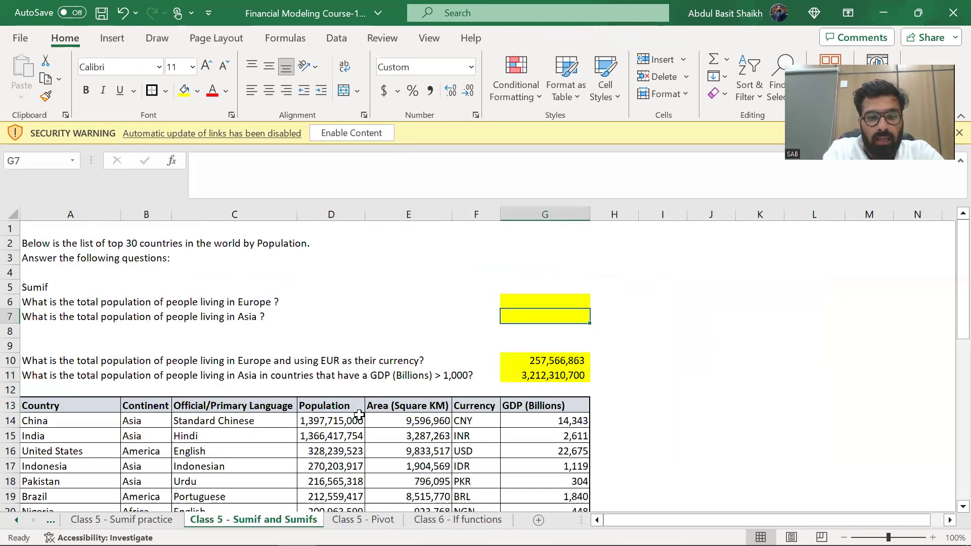
key("ctrl+Page_Up")
Examine the SUM formulas in row 9 beneath the Sumif table, from the Sales Amount column across to Profit.
key("Left")
key("Left")
key("Left")
key("F2")
key("Return")
key("Up")
key("Right")
key("Right")
key("F2")
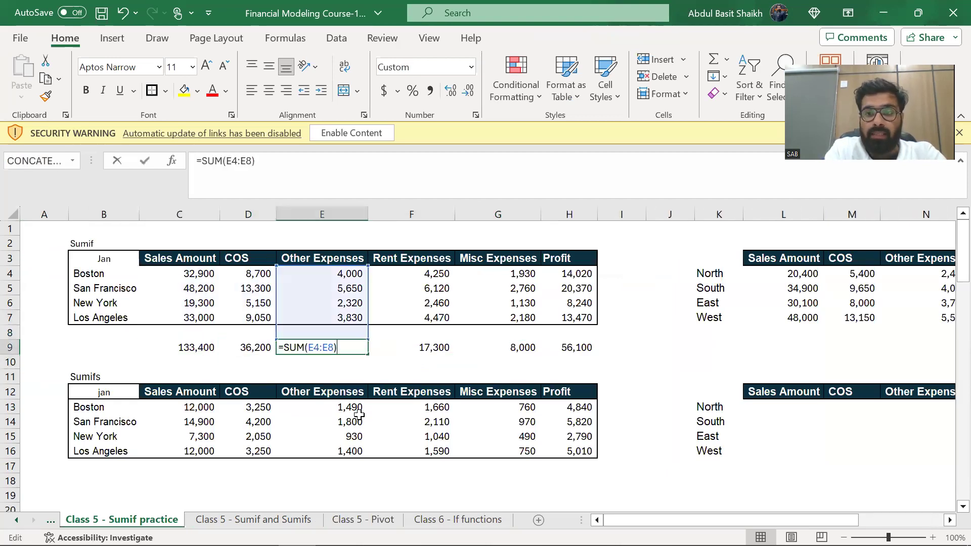
key("Return")
key("Up")
key("Right")
key("F2")
key("Return")
key("Up")
key("Right")
key("F2")
key("Return")
key("Up")
key("Right")
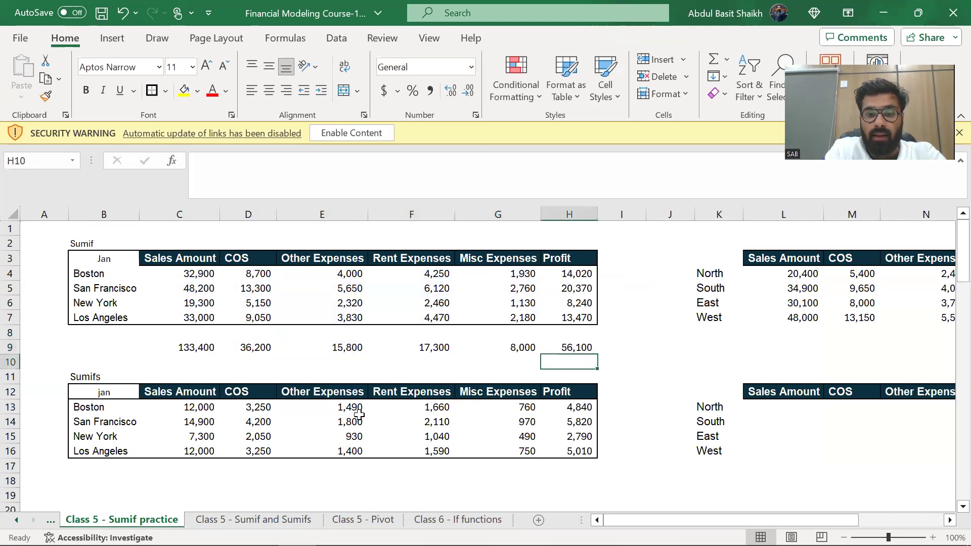
key("F2")
key("Return")
key("Down")
key("Down")
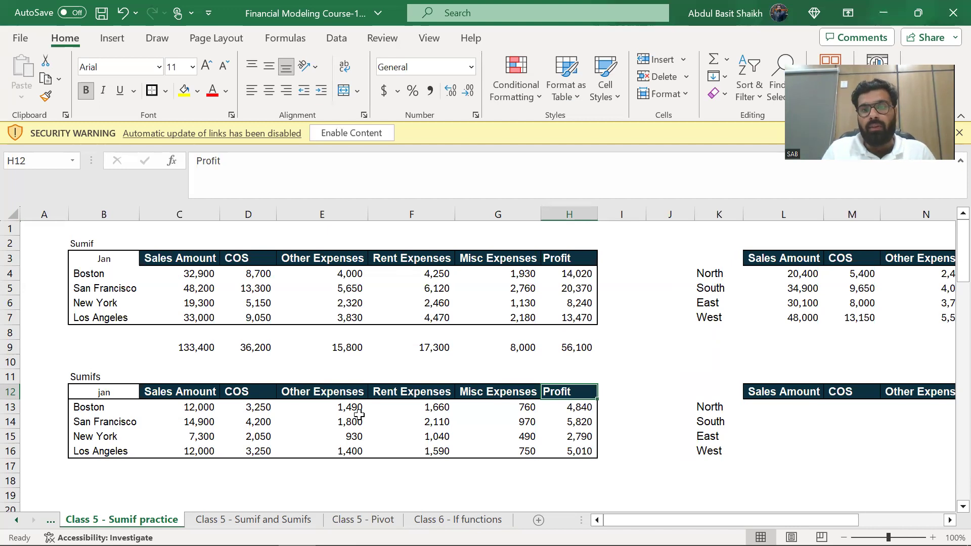
Set the month label of the Sumif table in cell B3 to feb.
key("Left")
key("Left")
key("Left")
key("Left")
key("Down")
key("Up")
key("Left")
key("Up")
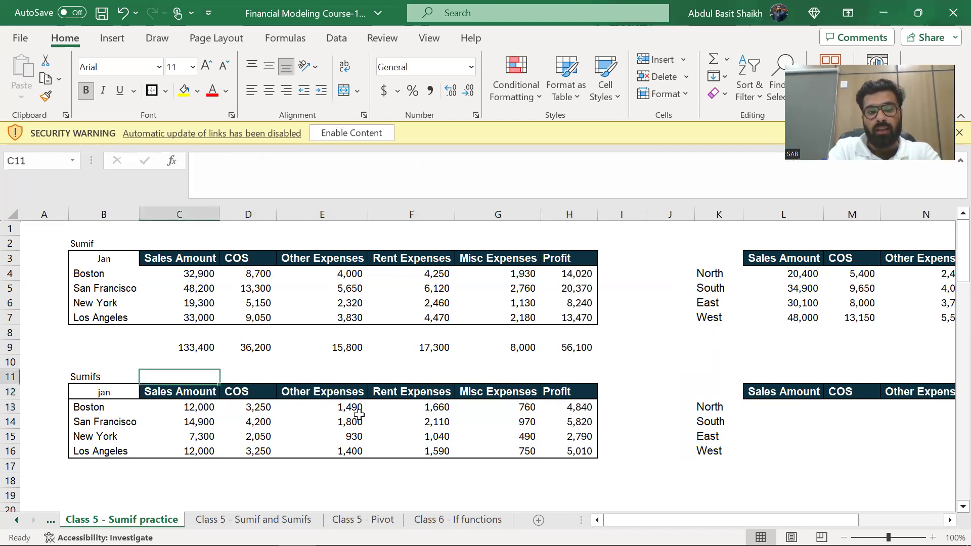
key("Left")
key("Up")
key("Up")
key("Up")
key("Up")
key("Up")
key("Up")
key("Up")
key("Up")
type("fe")
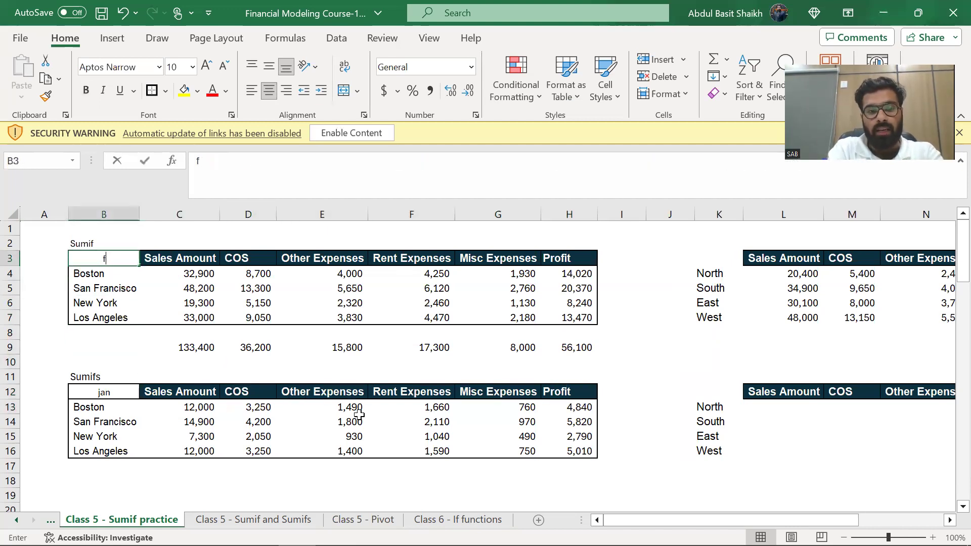
key("Return")
key("Up")
type("b")
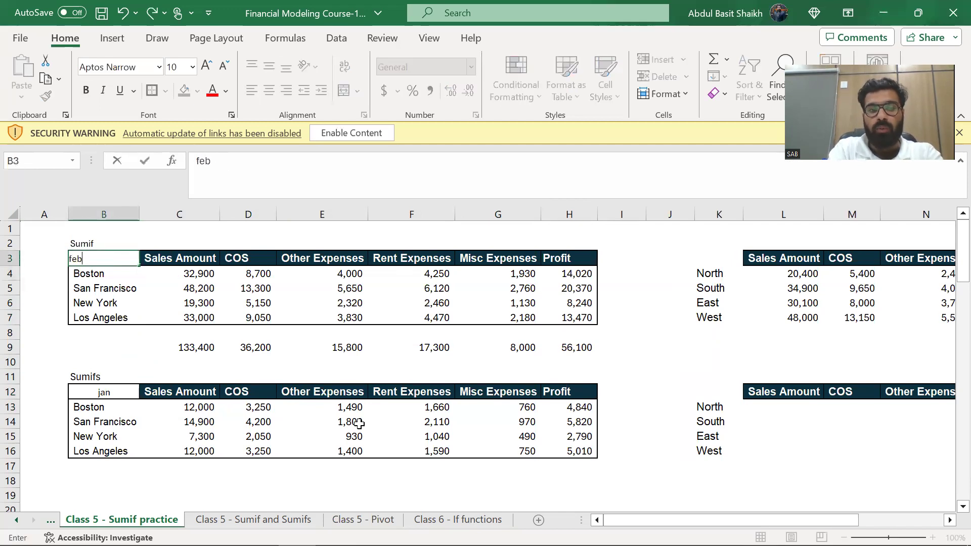
key("Return")
key("Up")
key("Right")
key("Left")
Set the month criterion of the Sumifs table in cell B12 to feb.
key("Down")
key("Down")
key("Down")
key("Down")
key("Down")
key("Down")
key("Down")
key("Down")
key("Down")
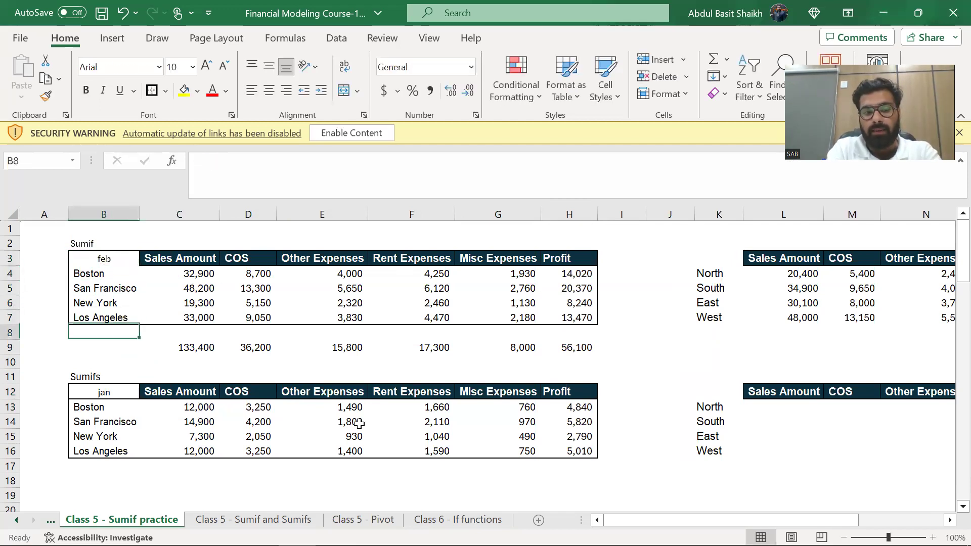
type("fwe")
key("BackSpace")
key("BackSpace")
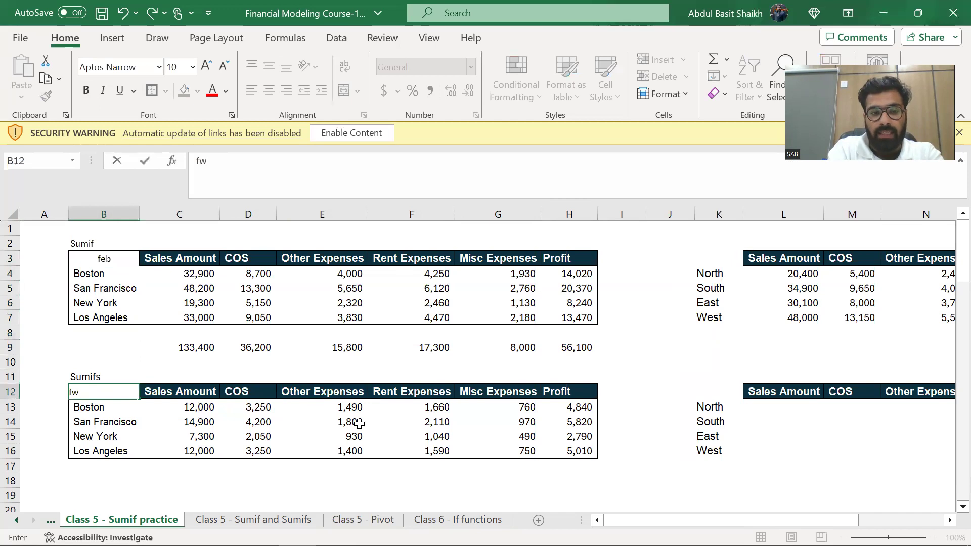
type("eb")
key("Return")
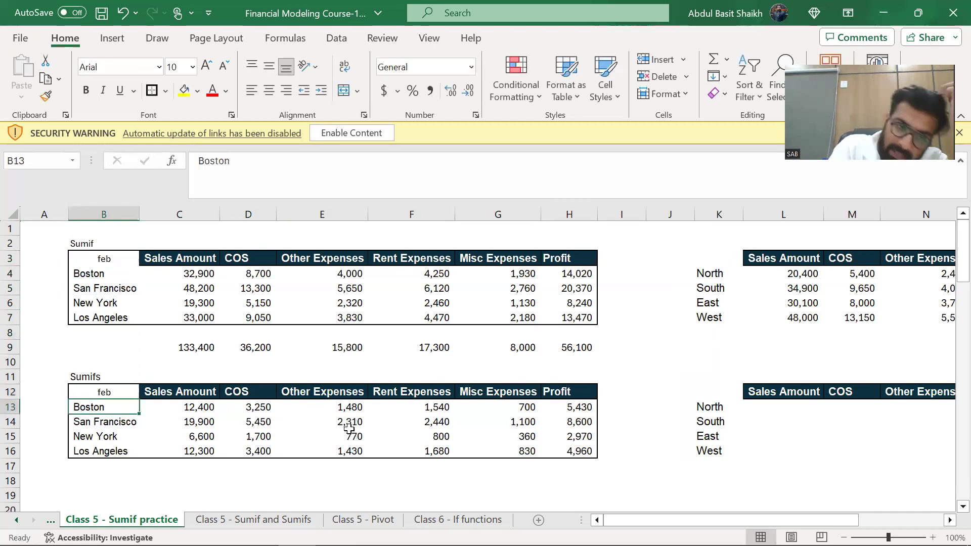